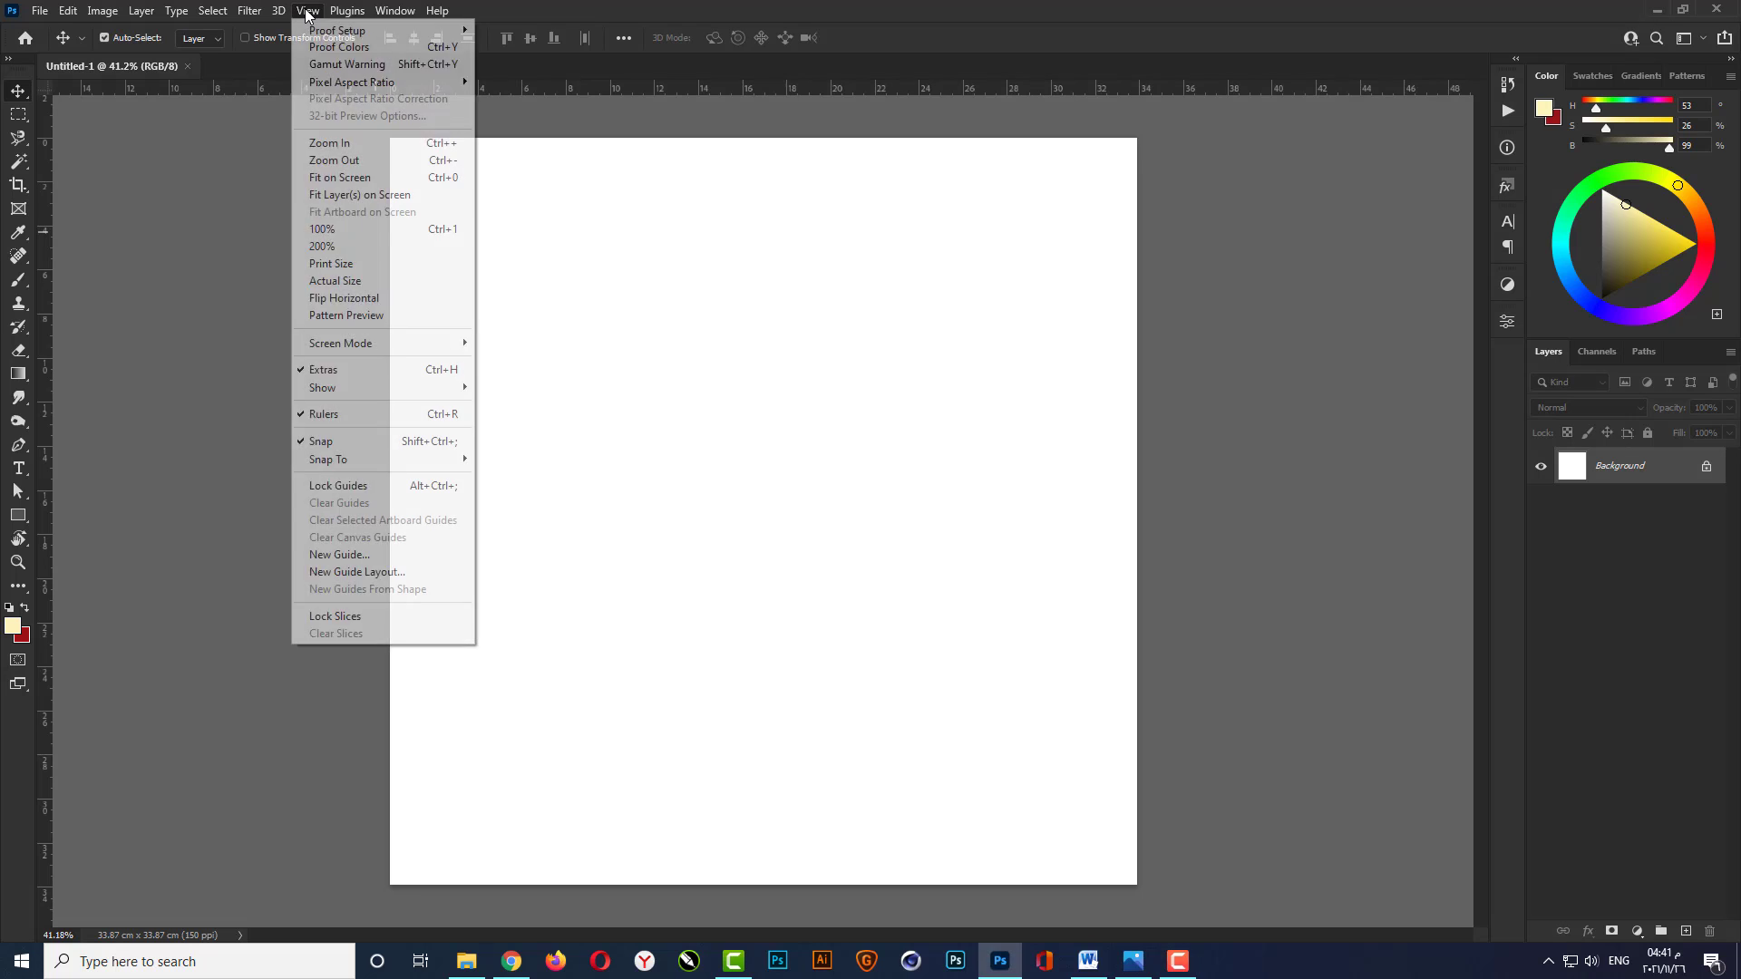
Create a guide layout on the canvas with 1 cm margins at the top, left, bottom and right.
left_click(356, 572)
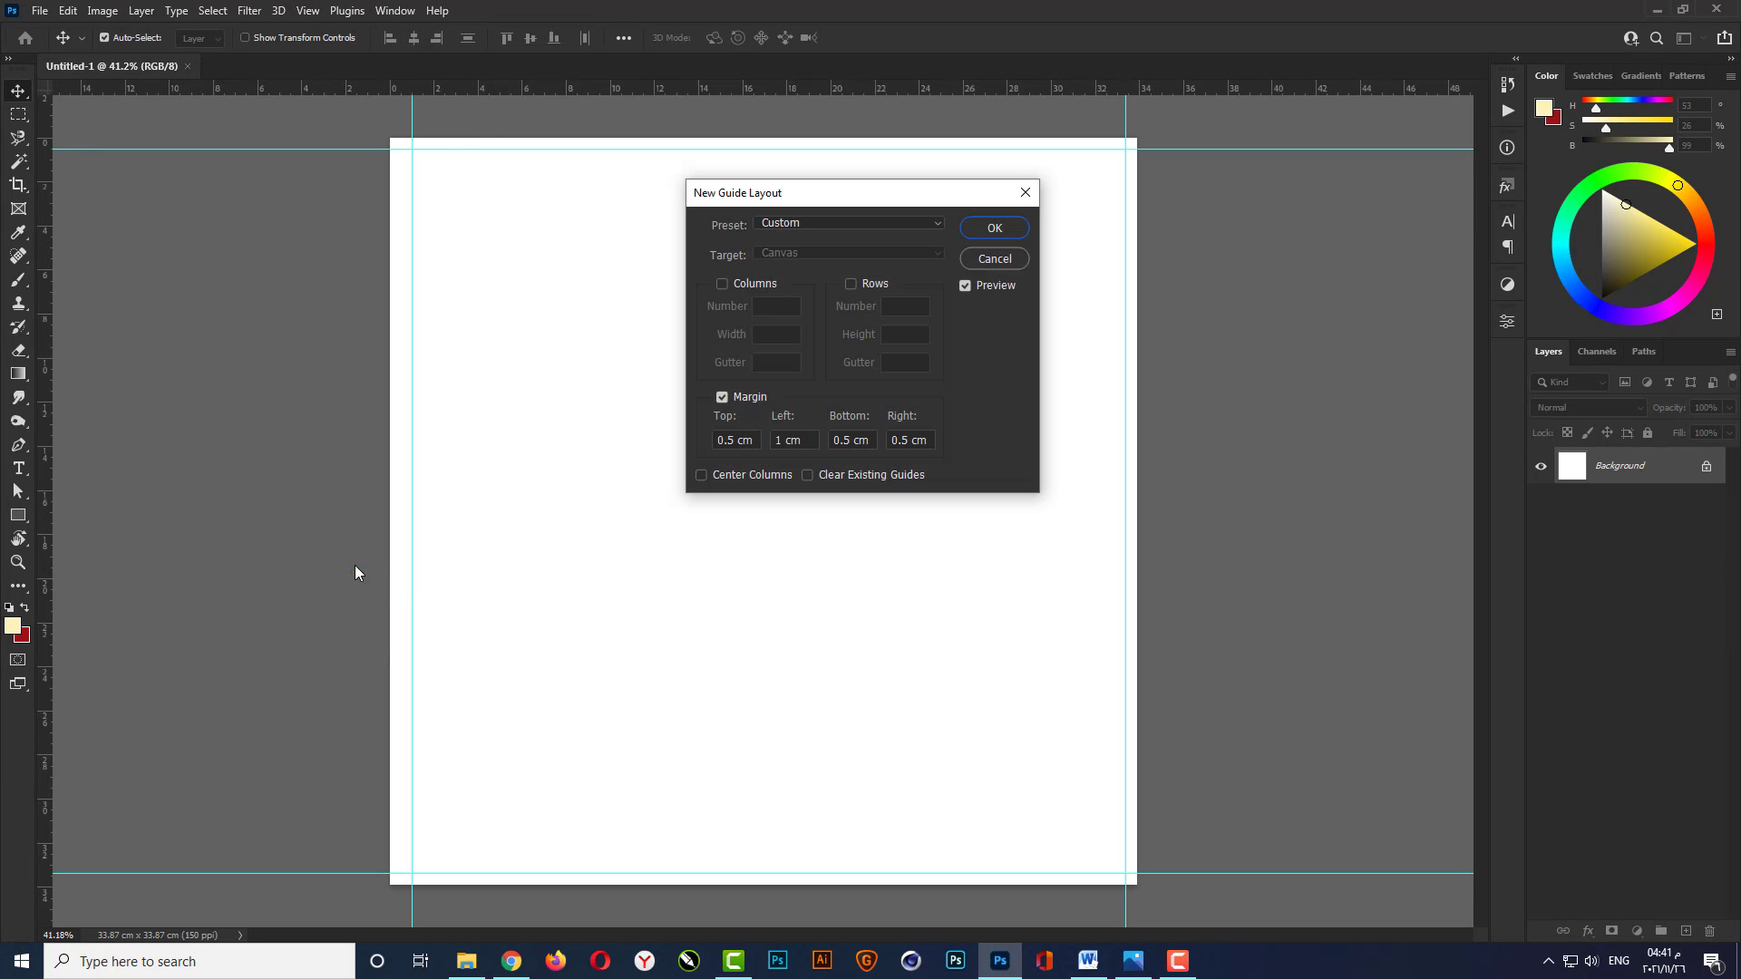
double_click(728, 441)
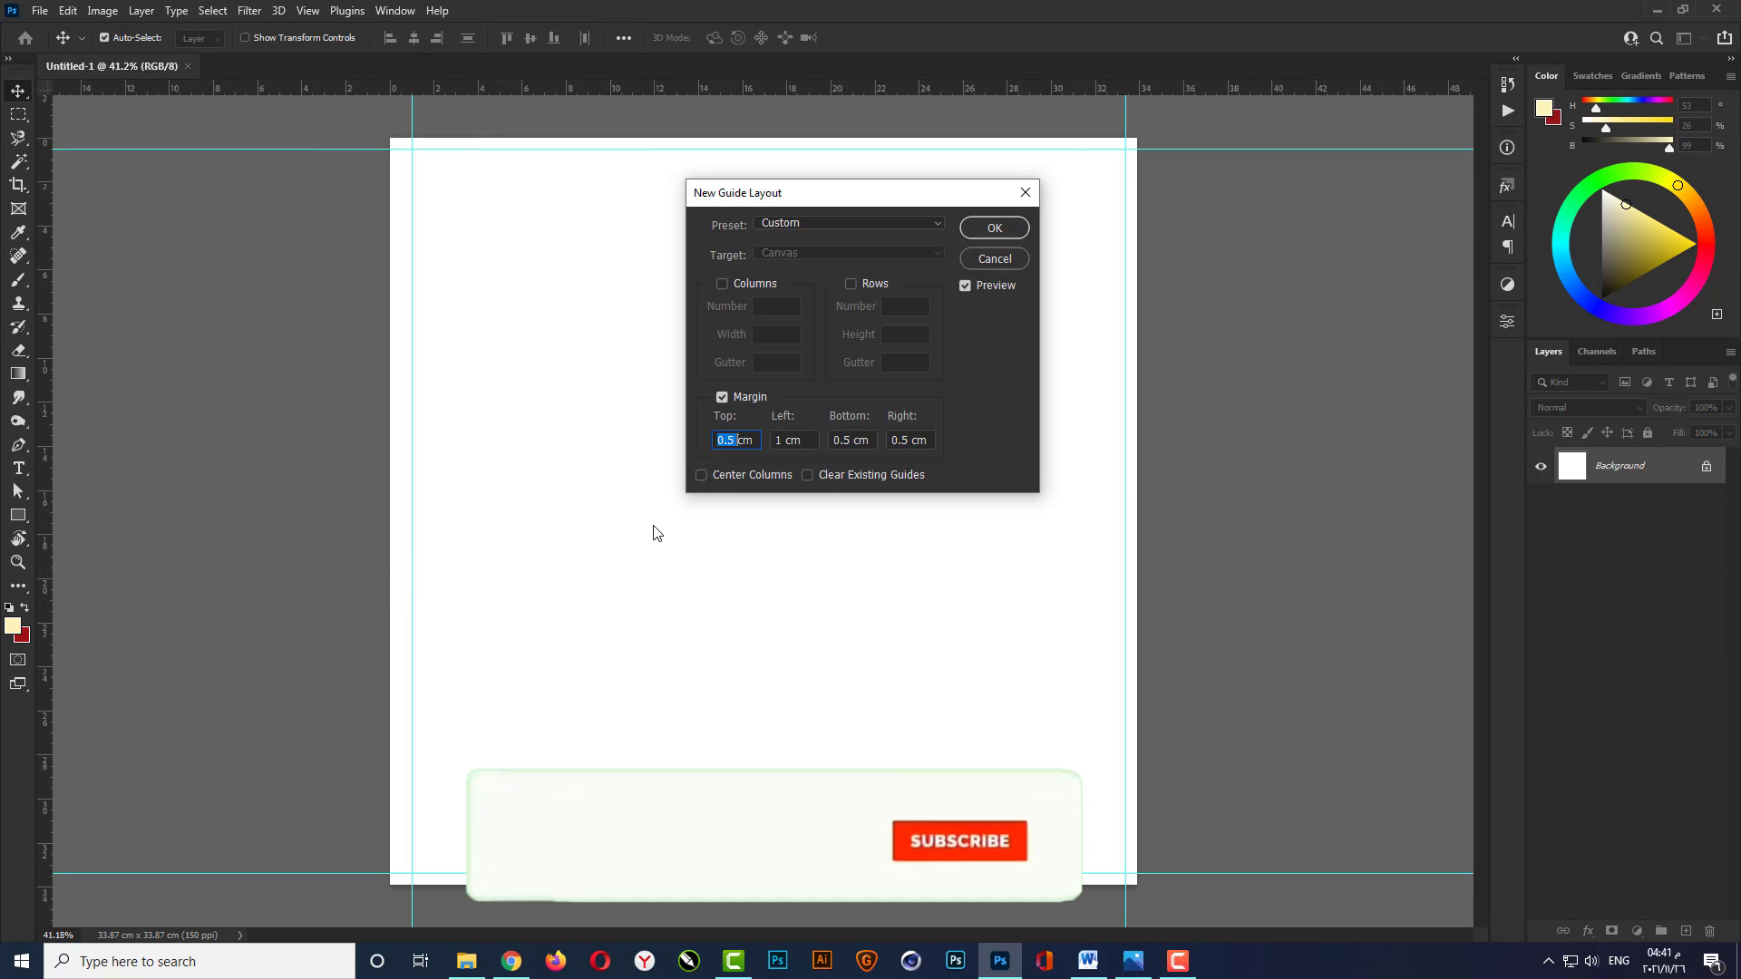
type("1")
key("Tab")
type("1")
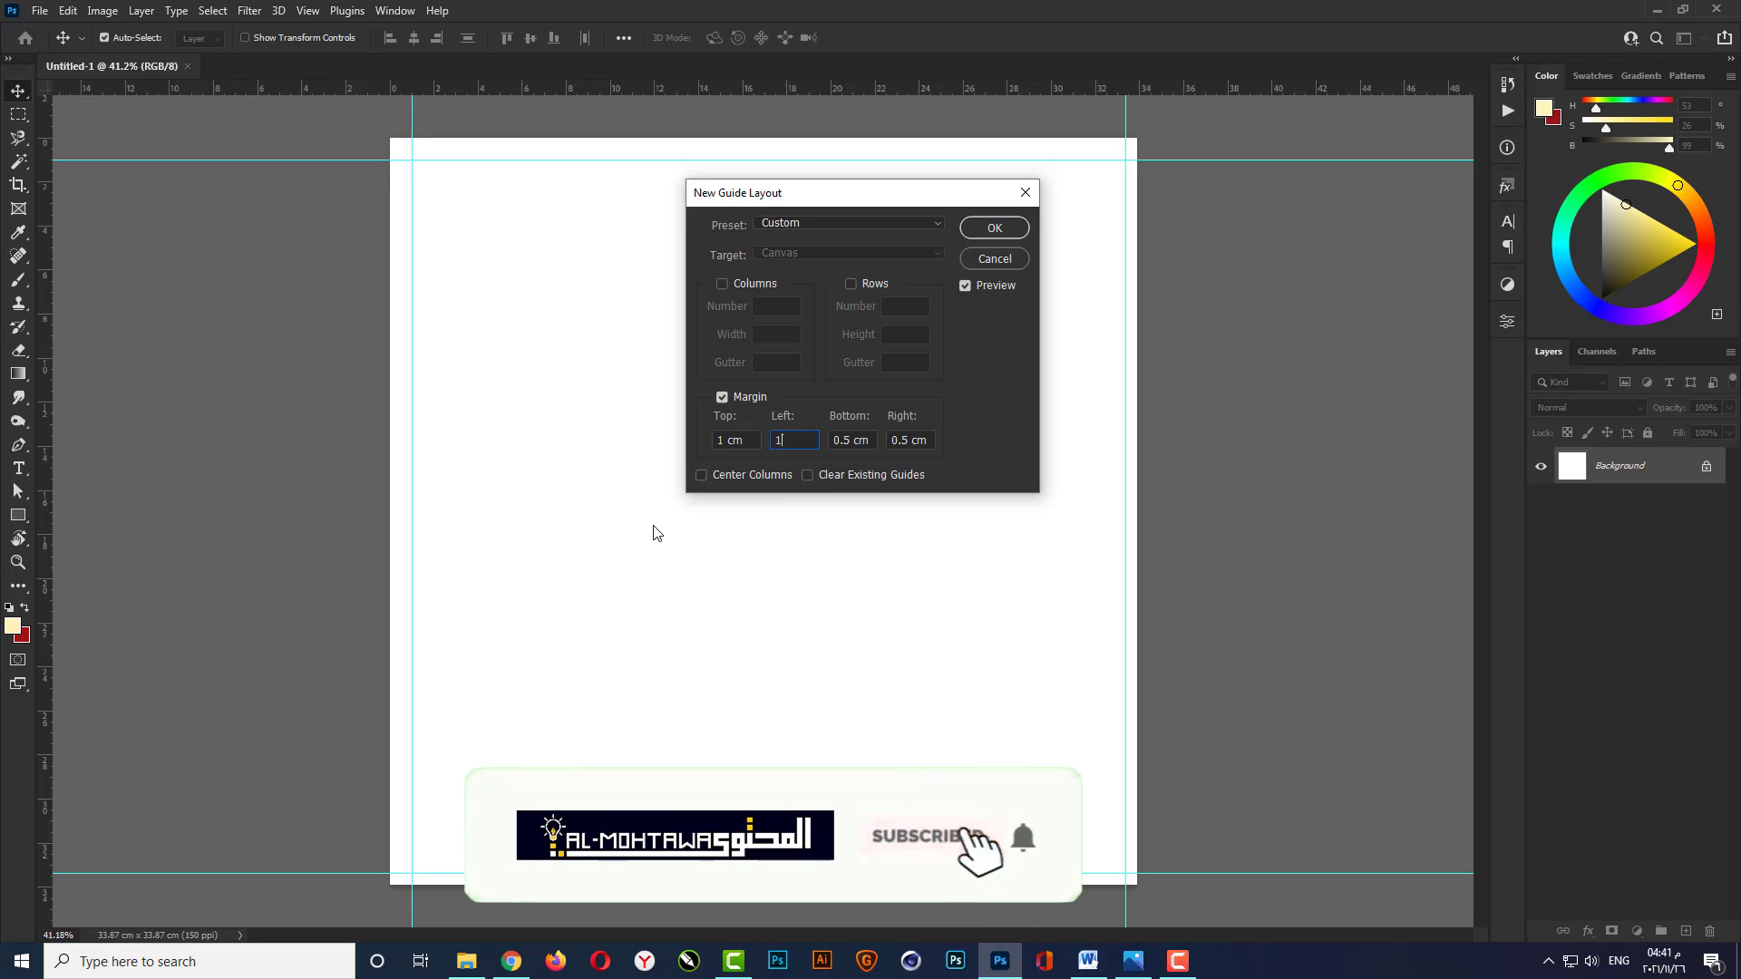
key("Tab")
type("1")
key("Tab")
type("1")
key("Return")
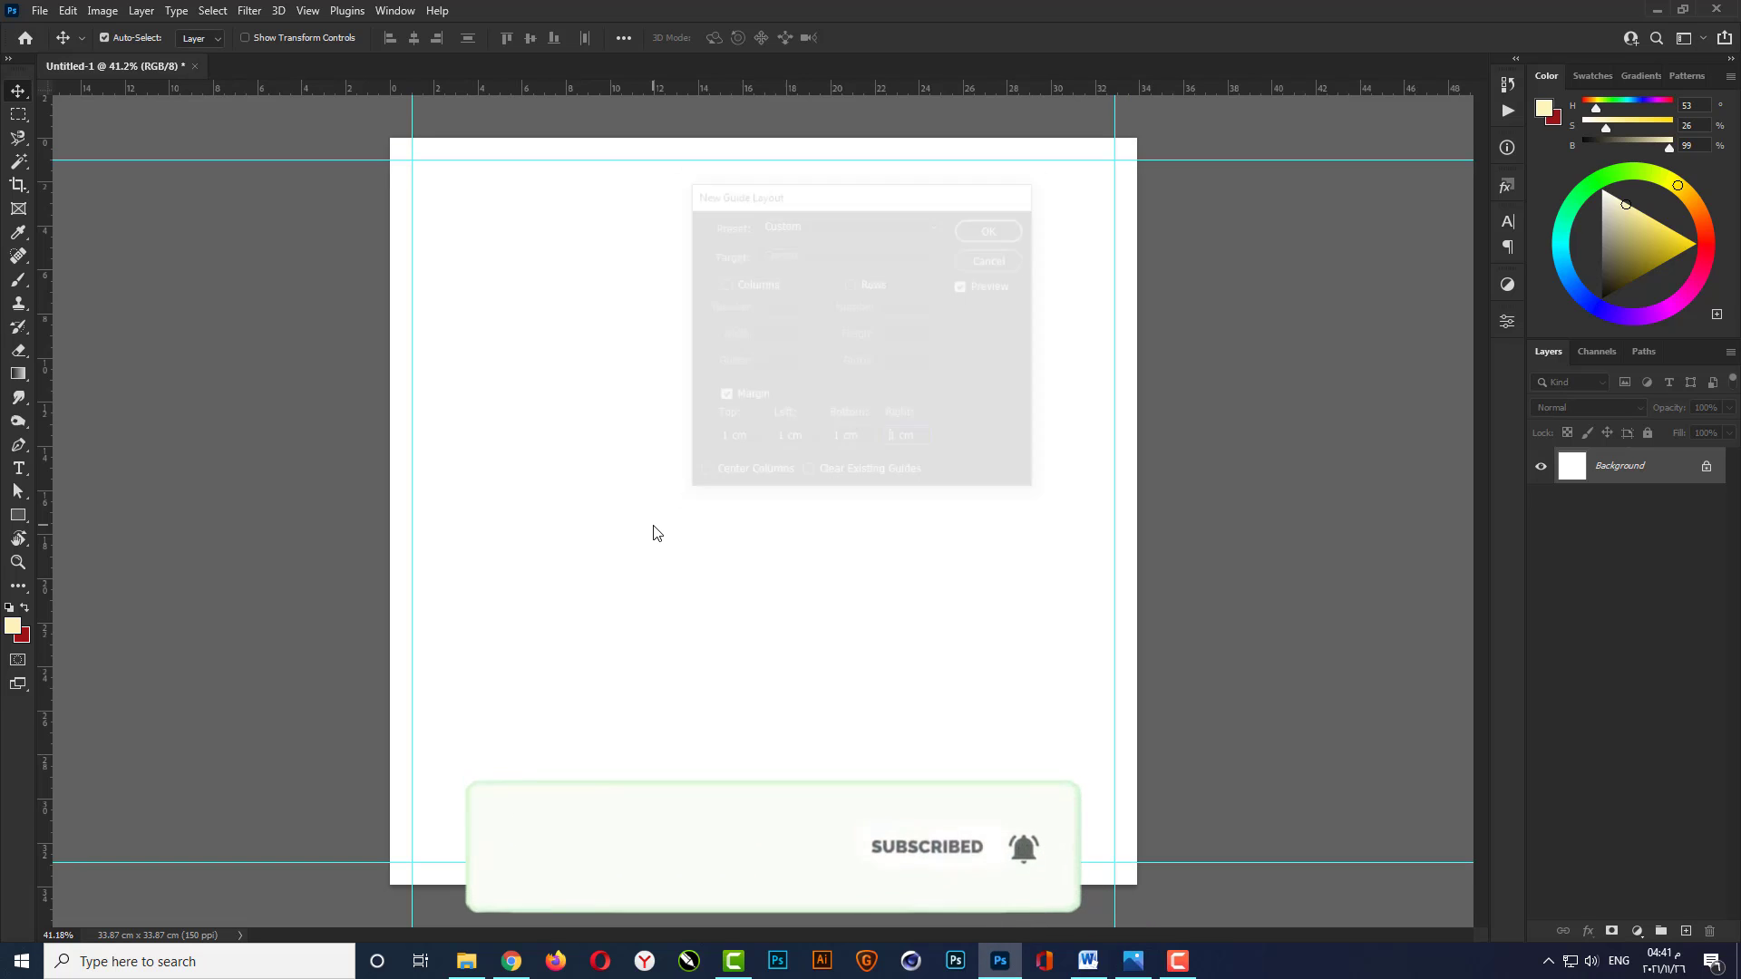
Unlock the background layer and give it a reversed radial Gradient Overlay at 120% scale, with 96640f as the gradient's first stop colour.
left_click(1705, 468)
left_click(1588, 931)
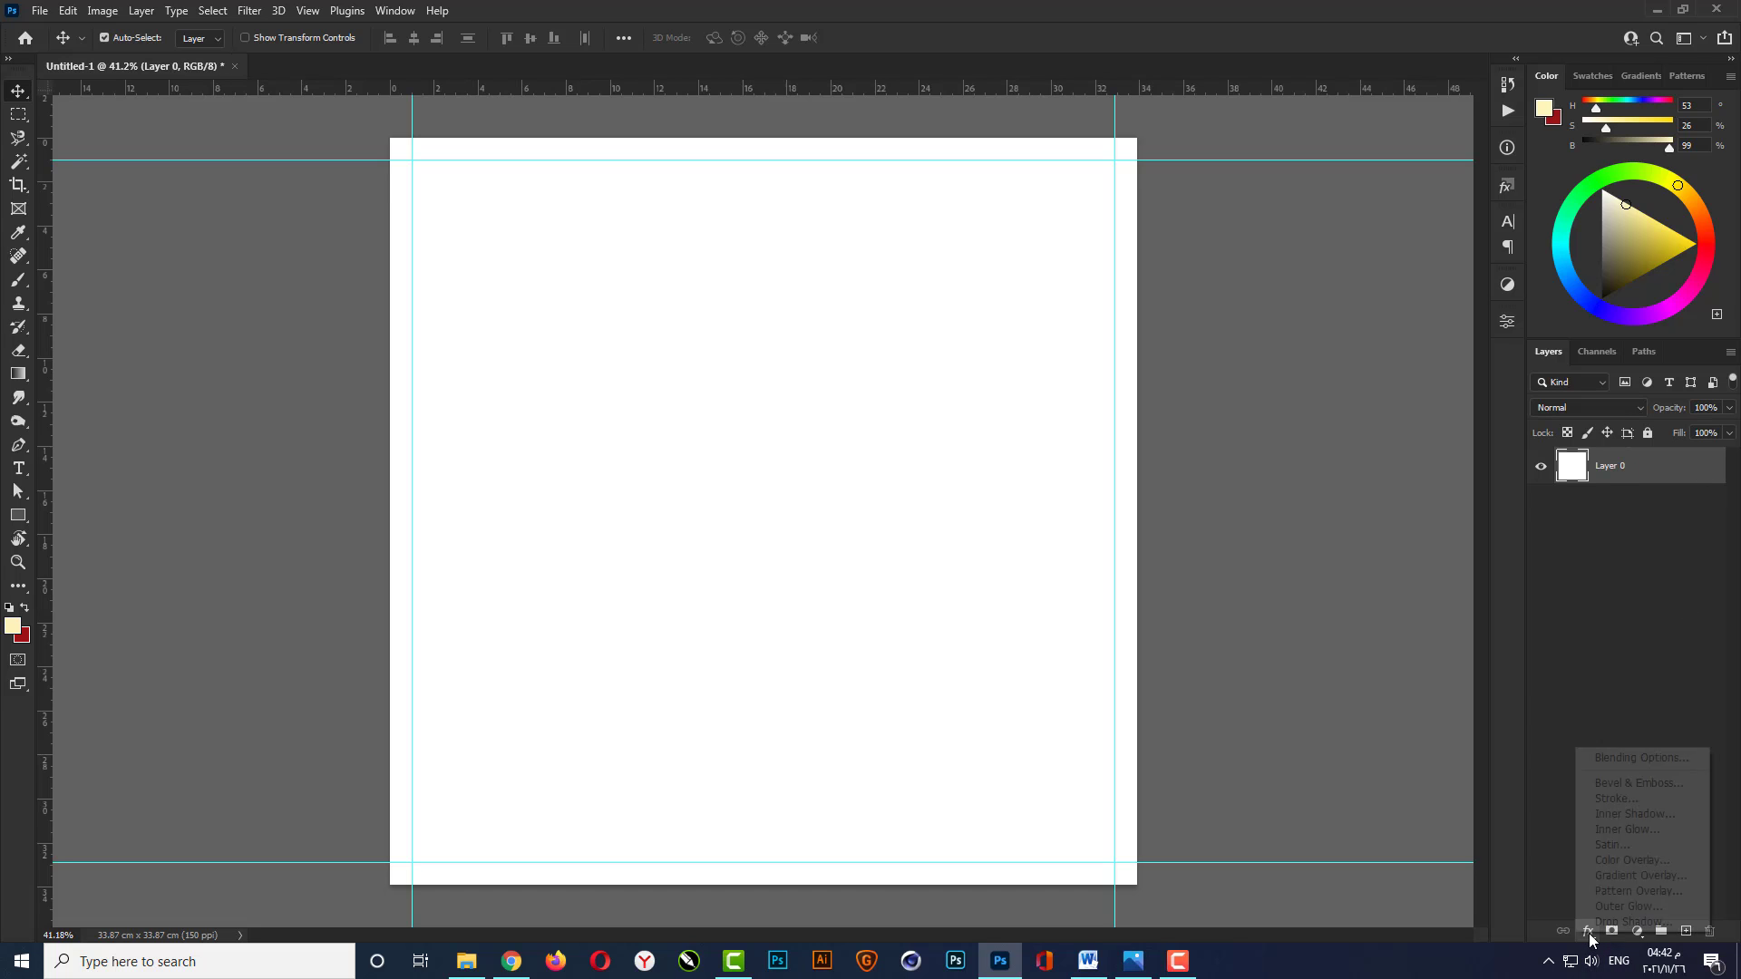
left_click(1632, 875)
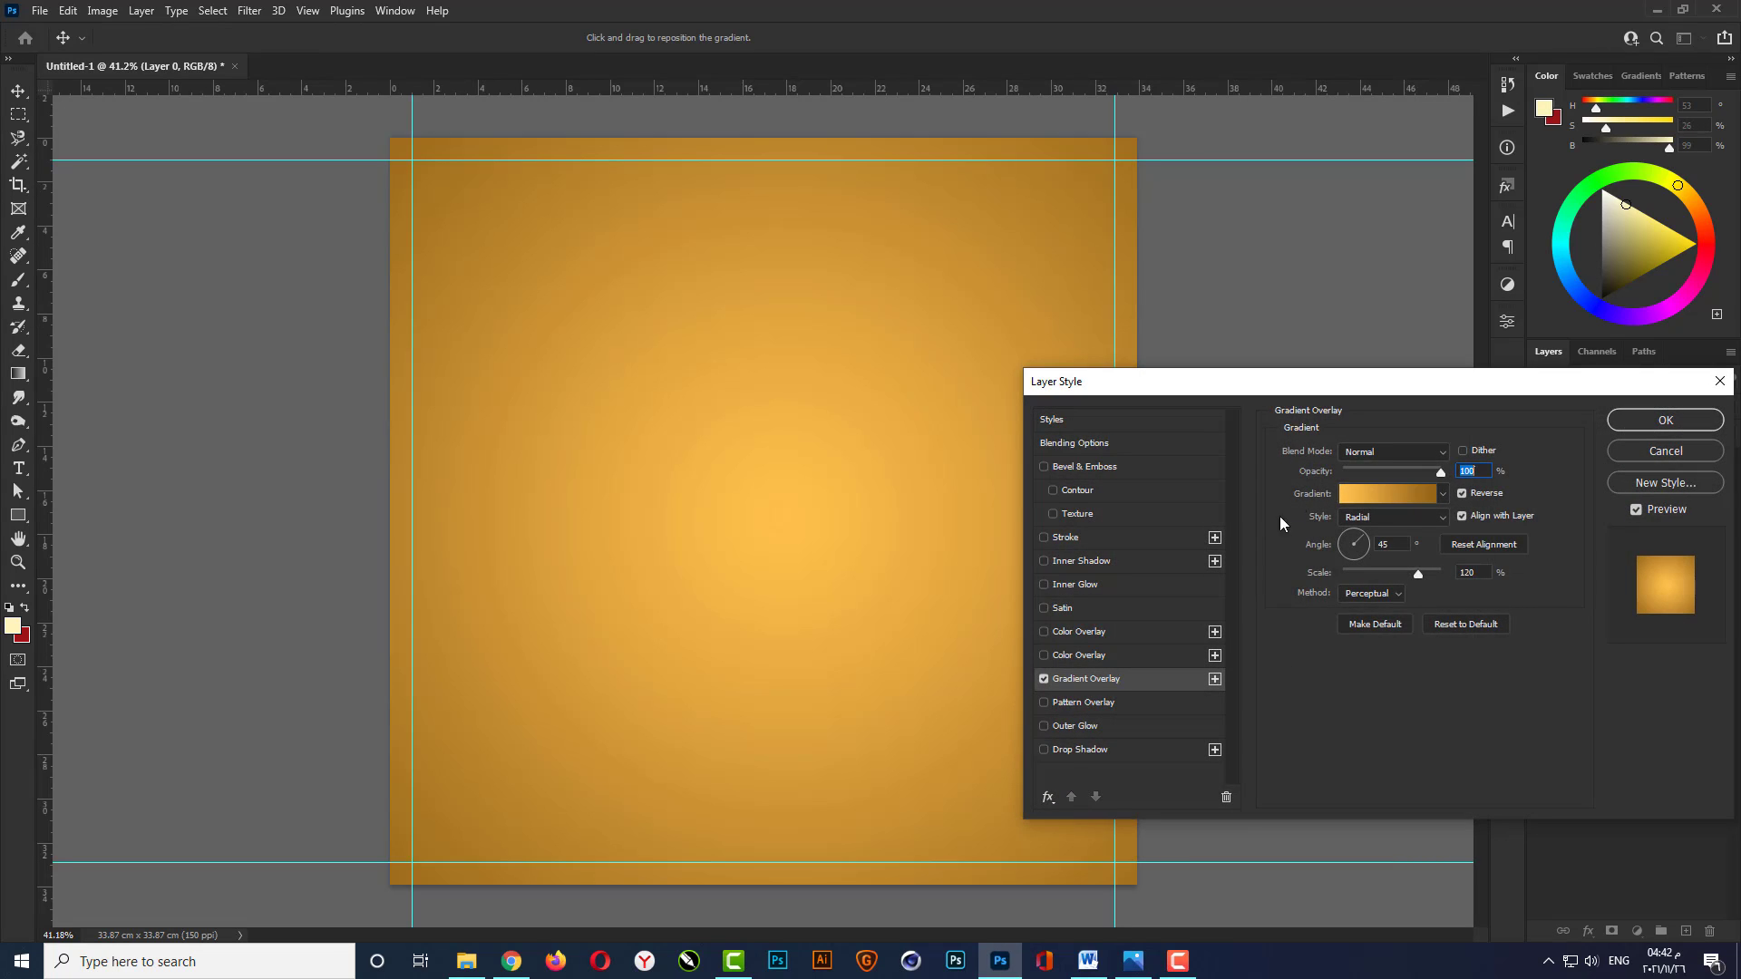
left_click(1393, 500)
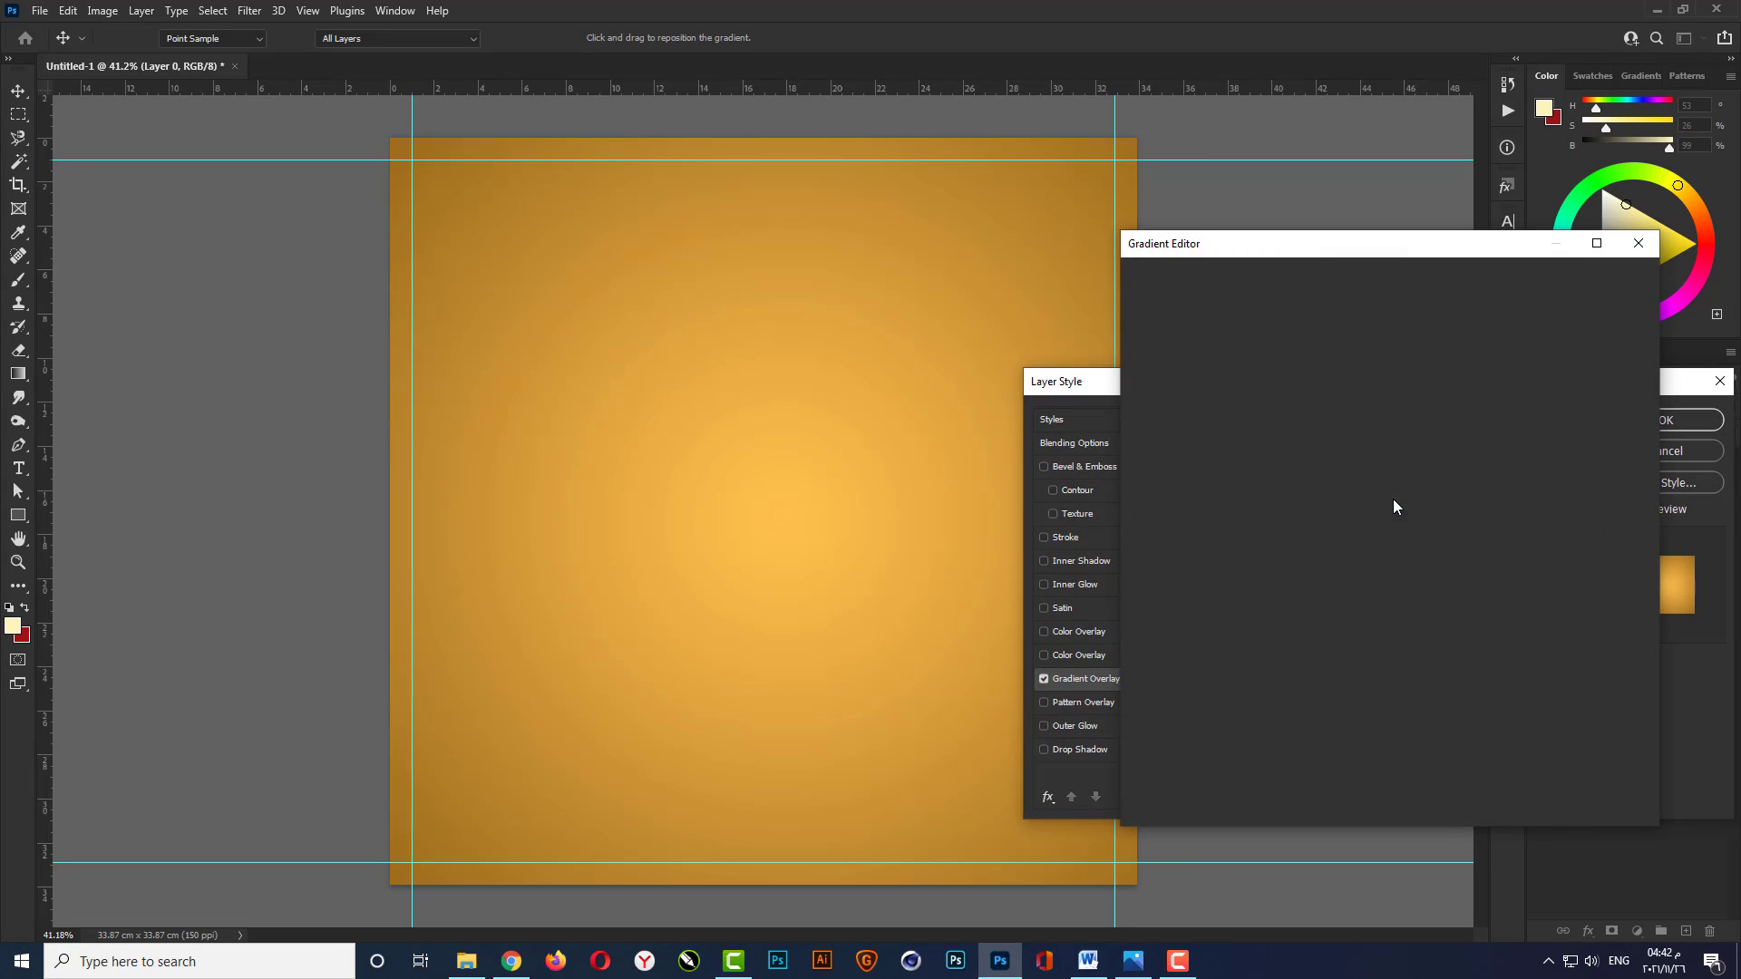
left_click(1145, 701)
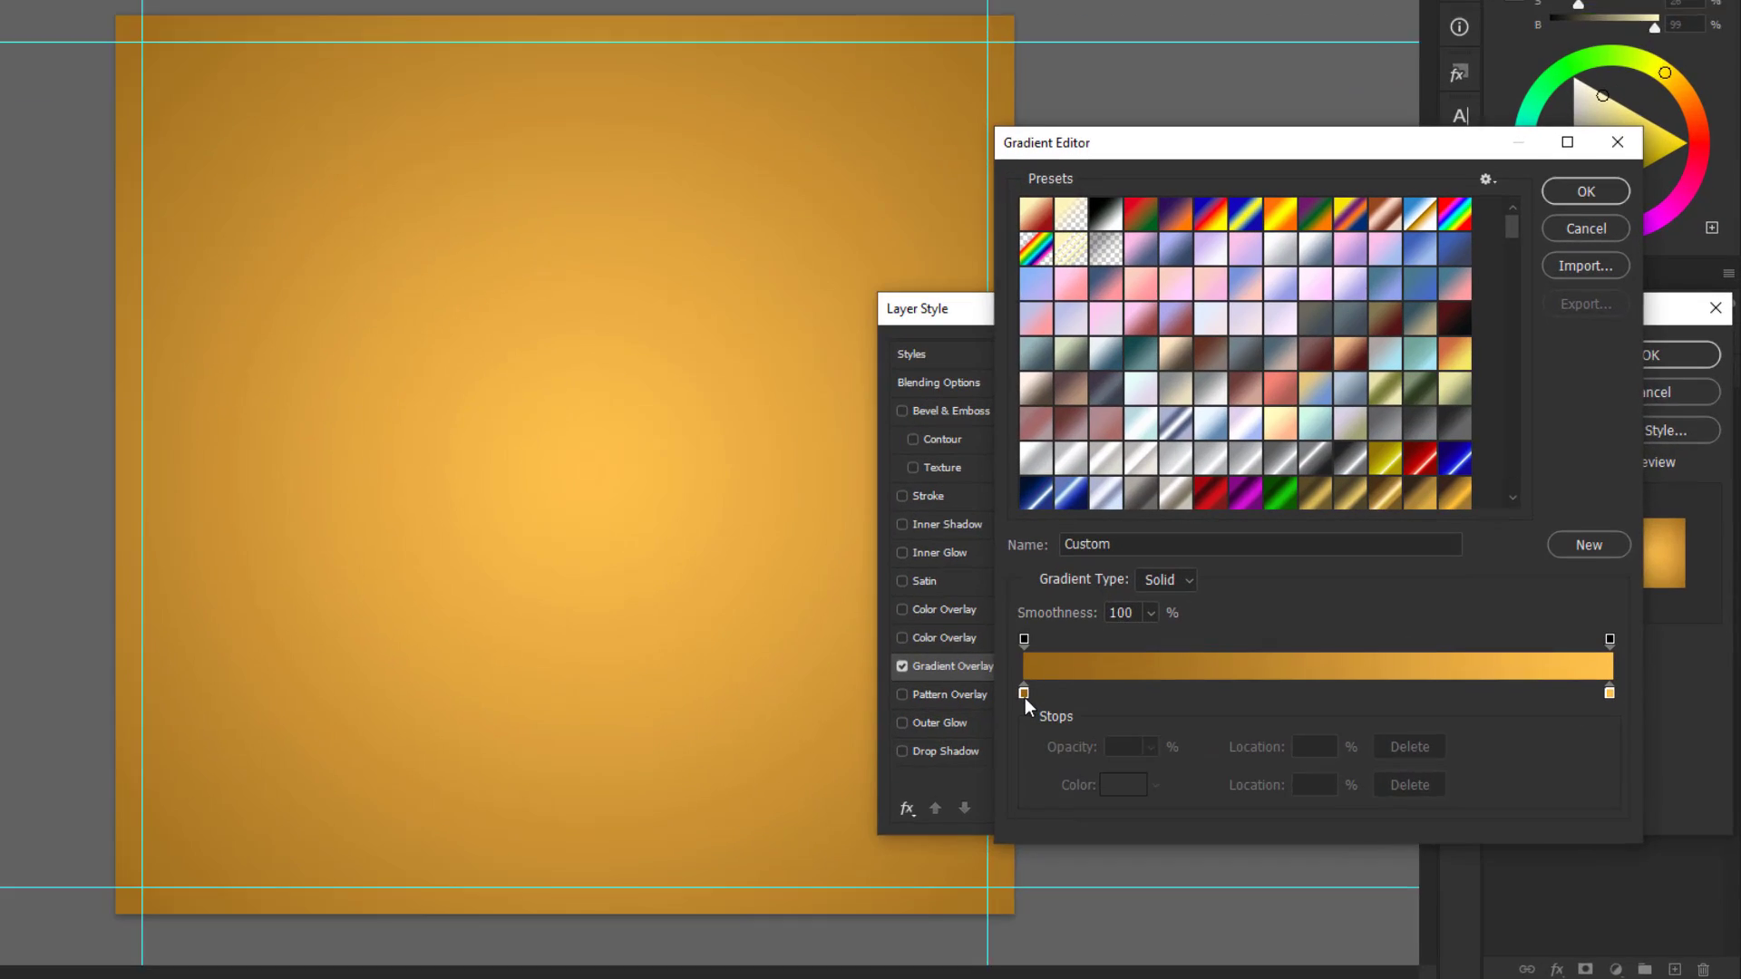
left_click(1228, 777)
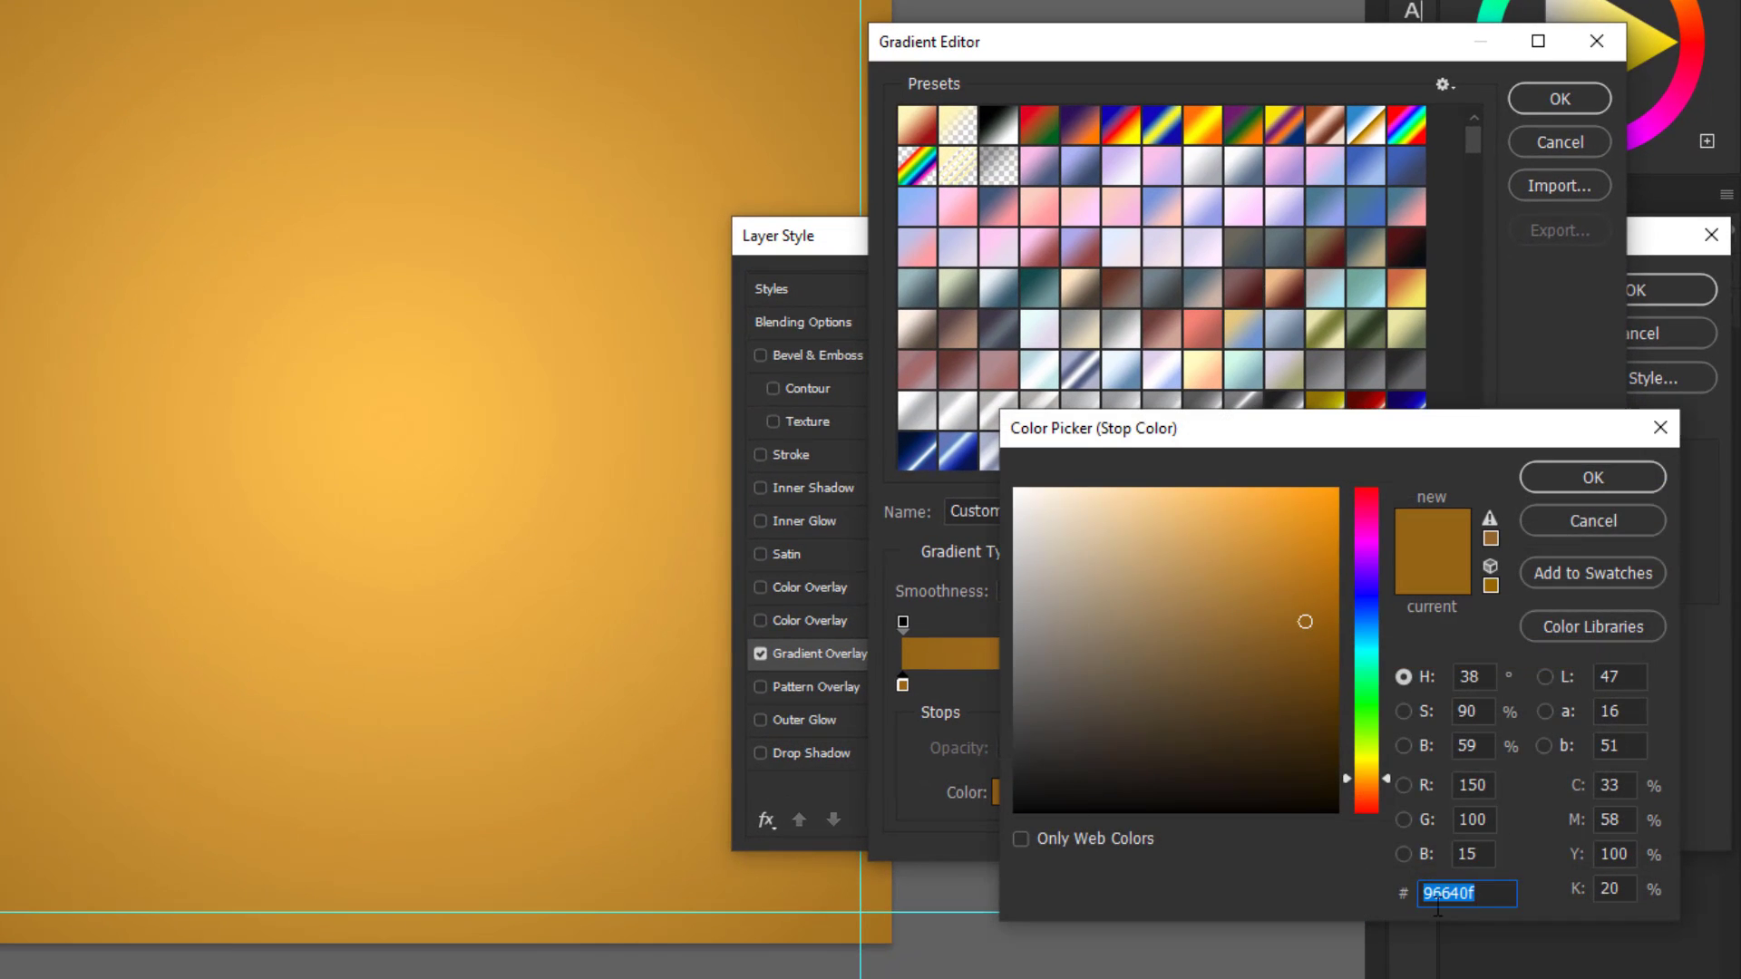
left_click(1616, 482)
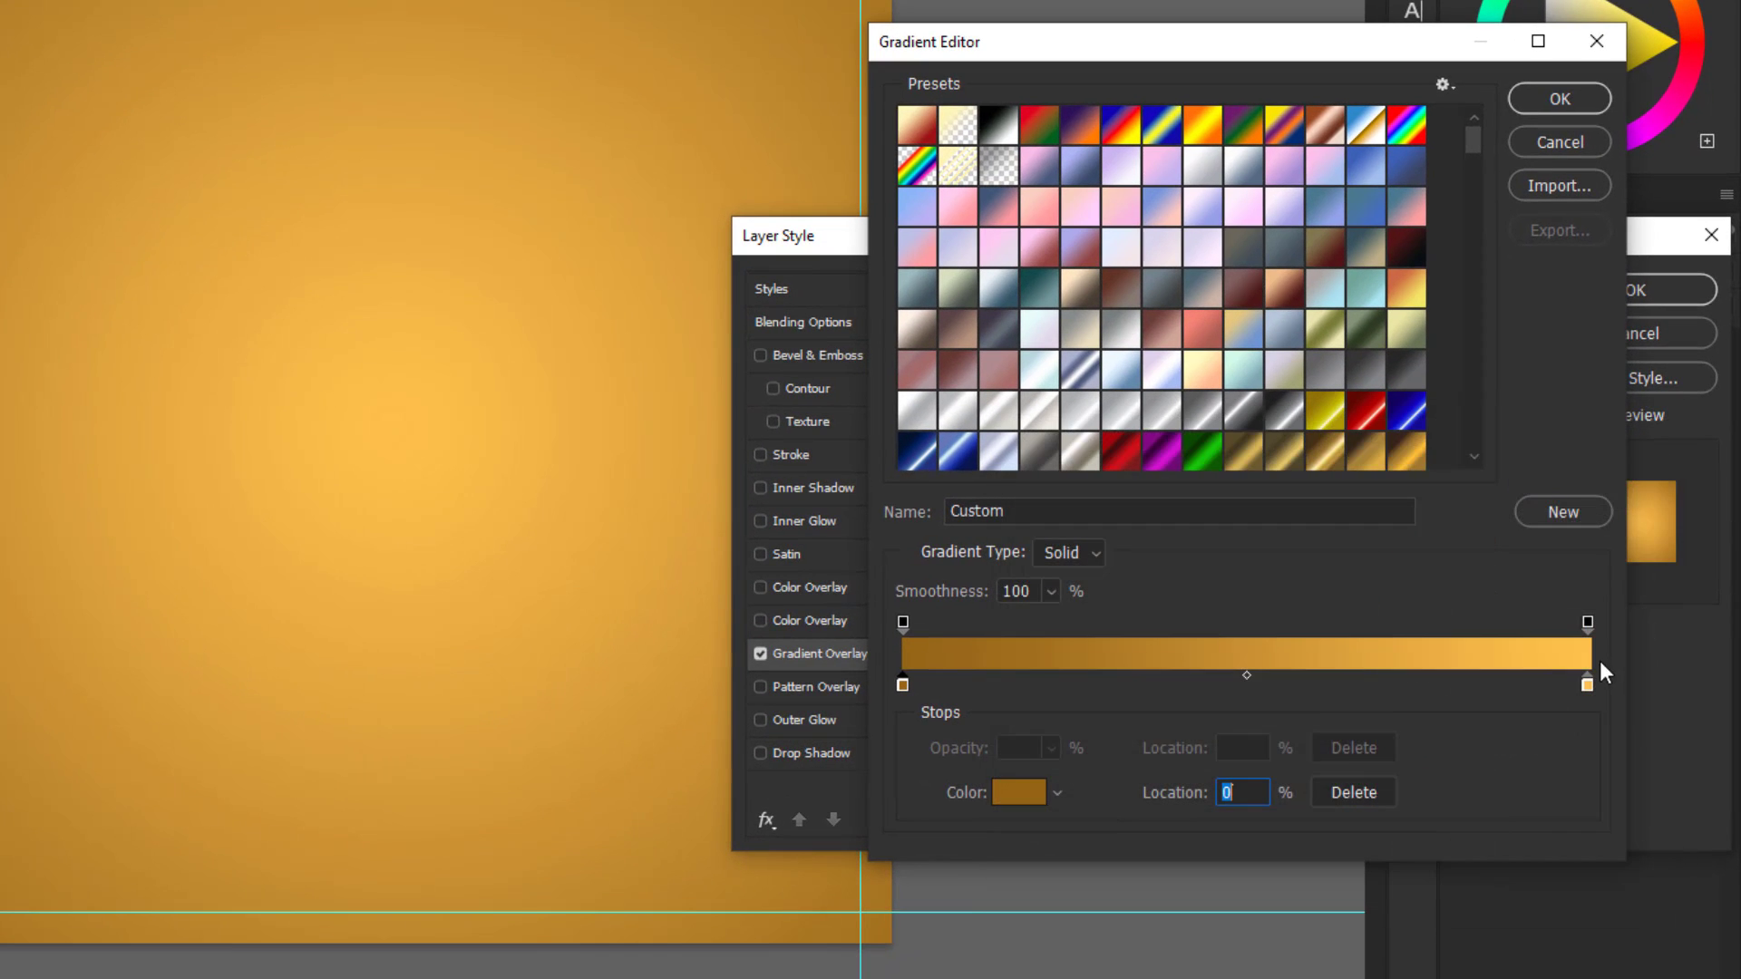
Use ffc34b for the gradient's end stop, apply the Gradient Overlay and lock the background layer.
left_click(1586, 685)
left_click(1022, 794)
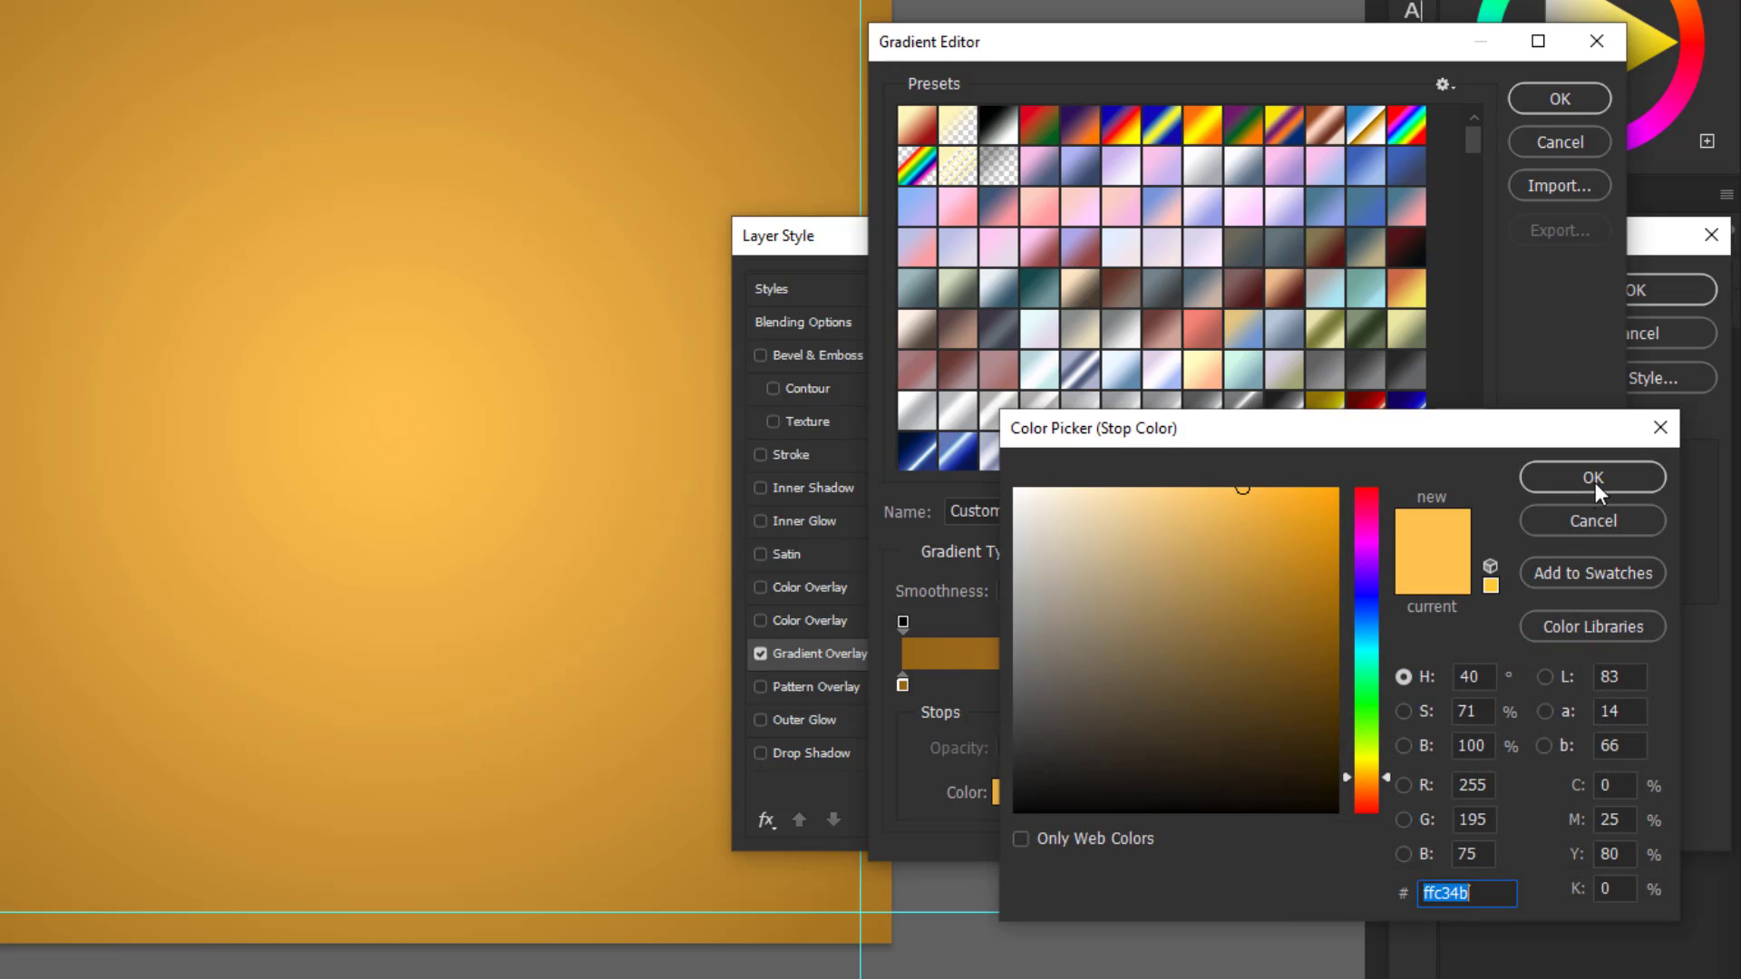
left_click(1596, 483)
left_click(1539, 101)
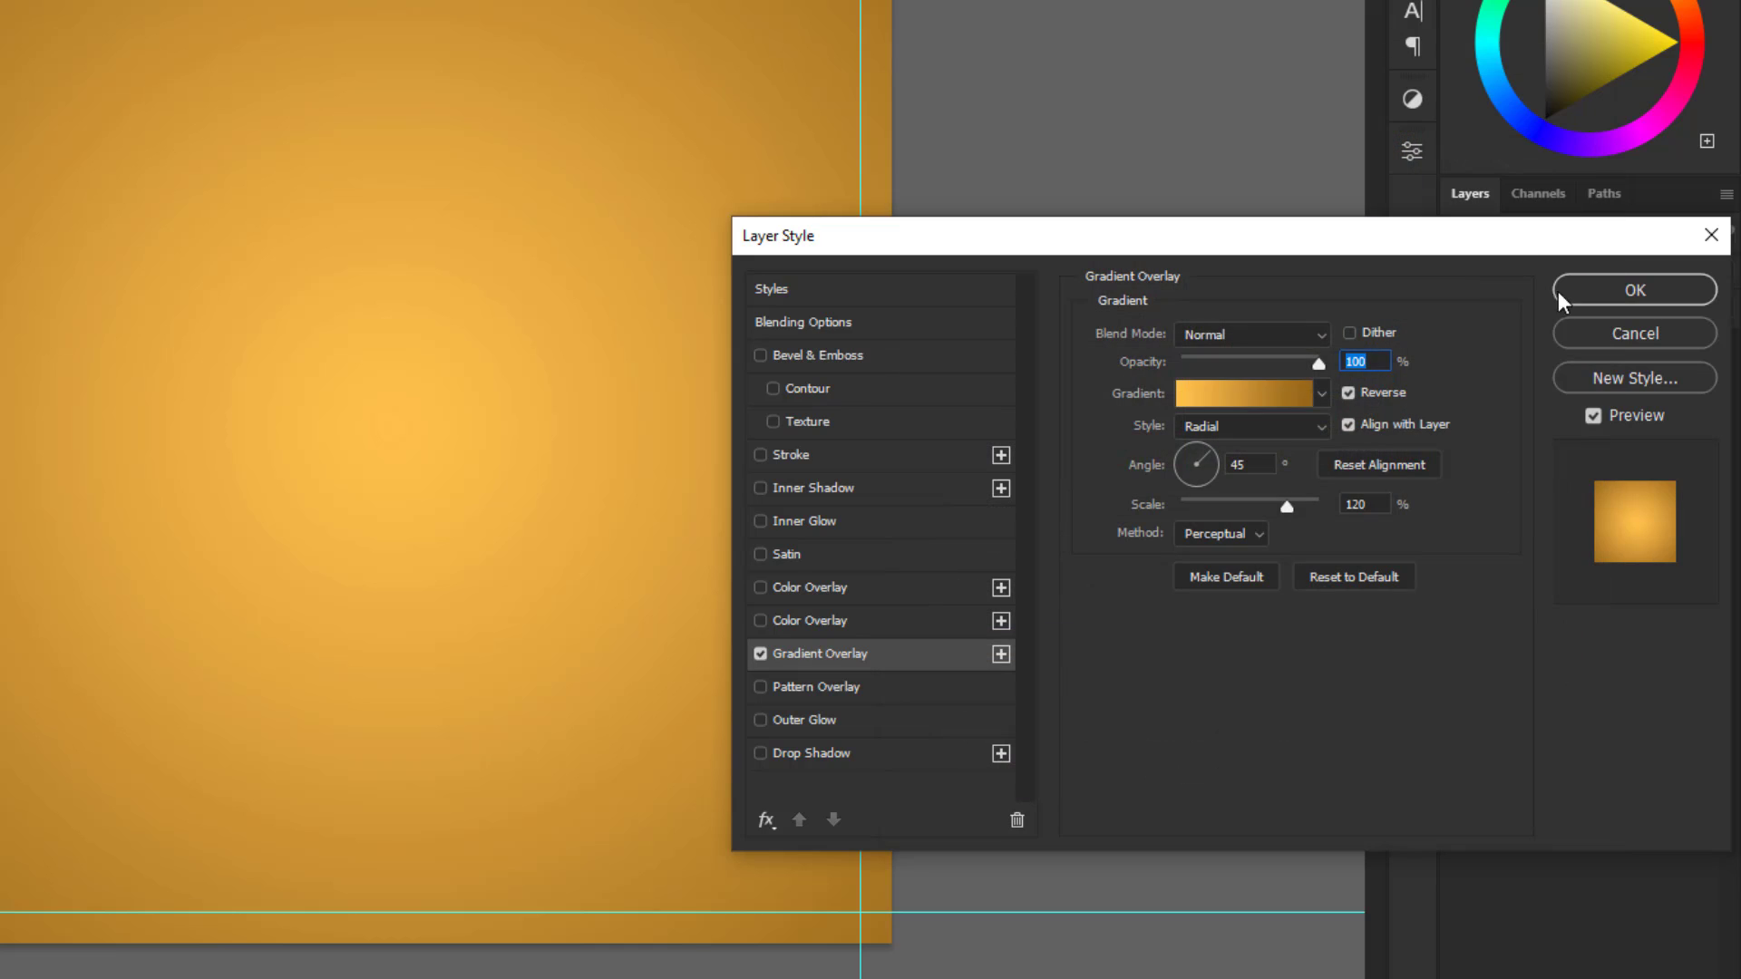
left_click(1596, 296)
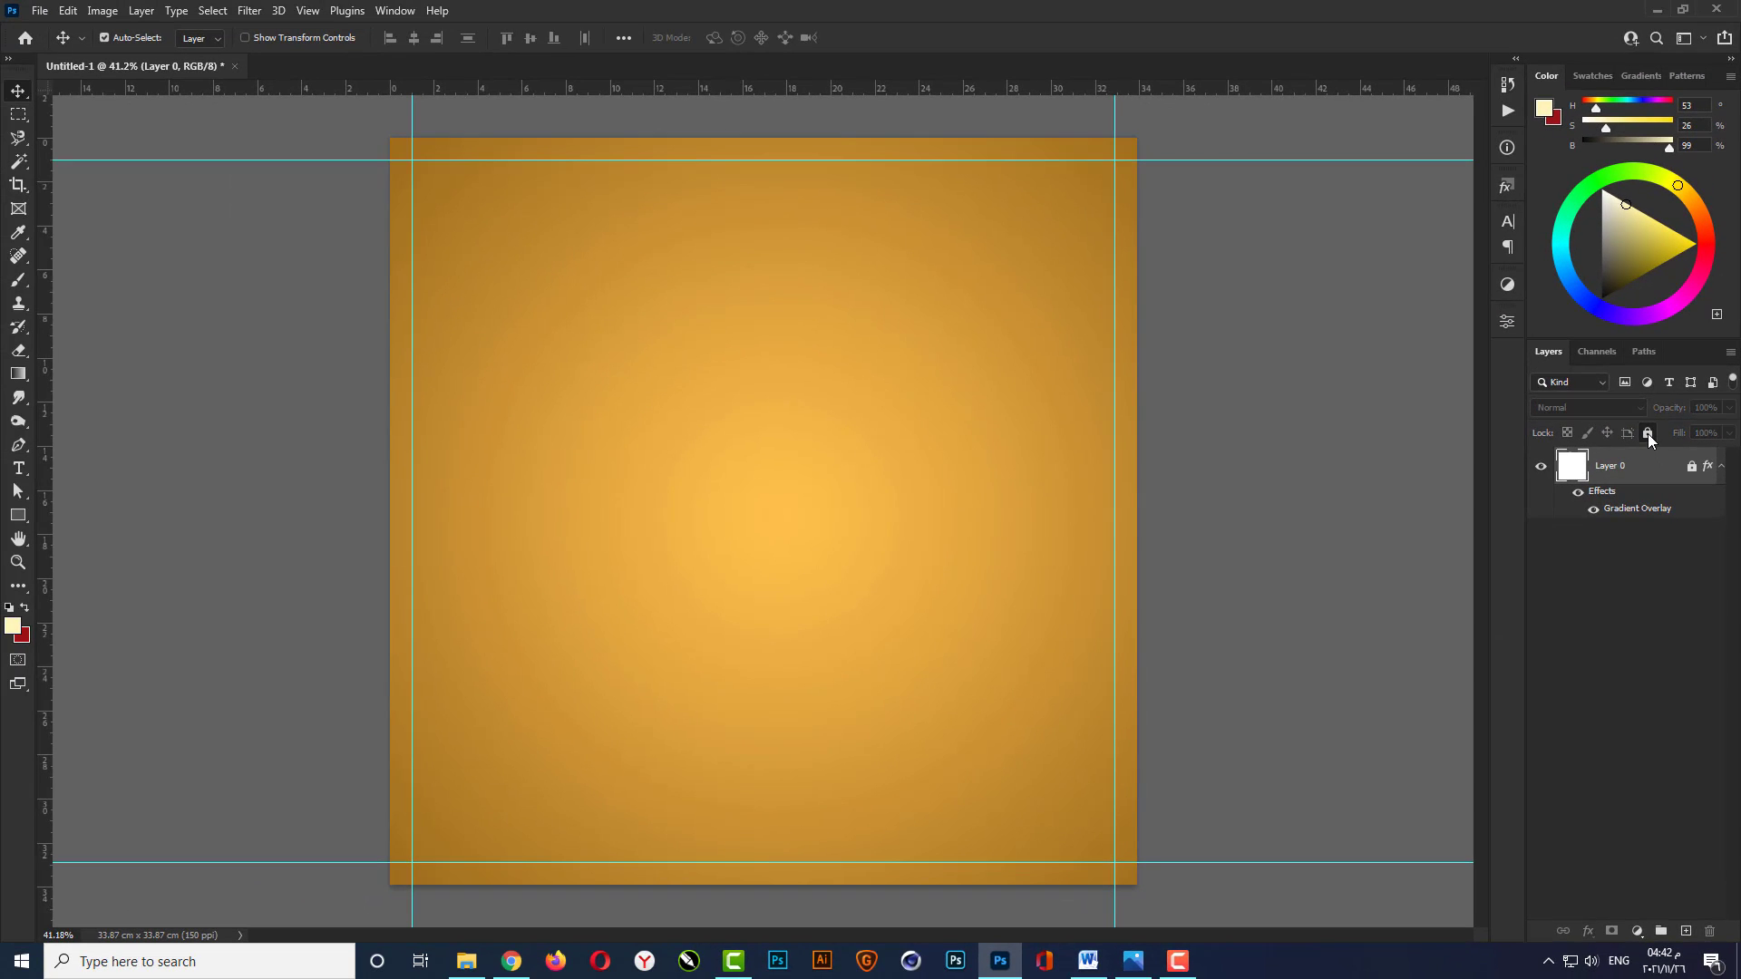
left_click(1267, 606)
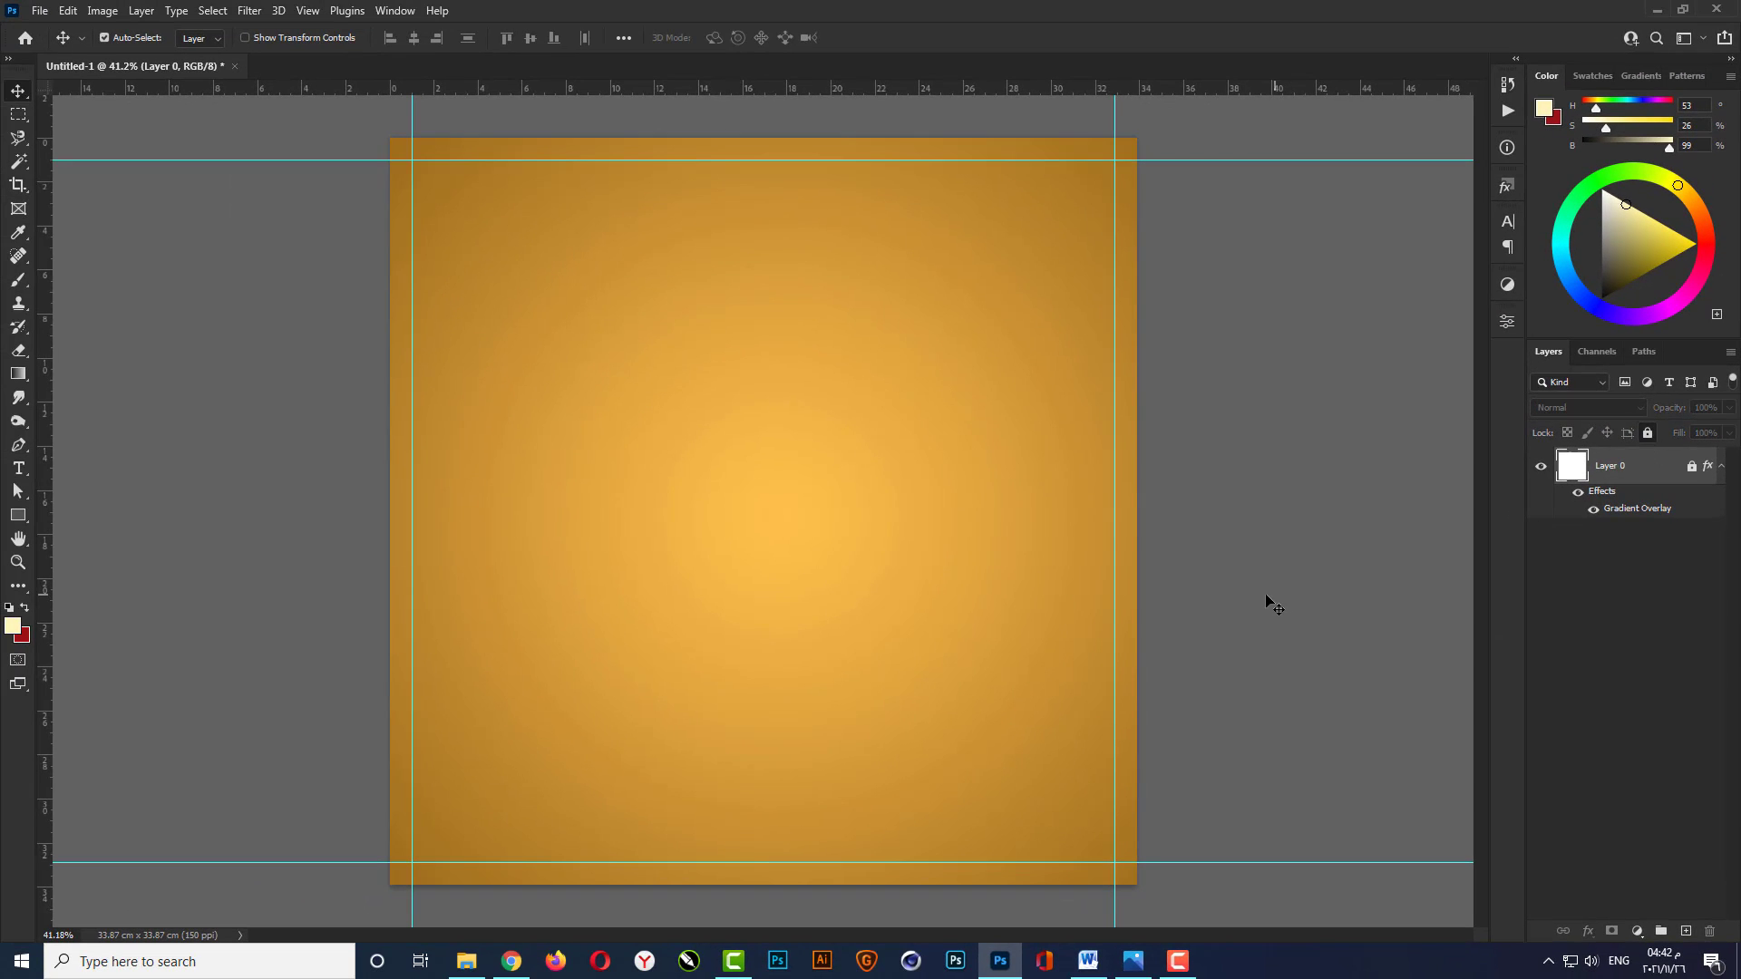
Place the HeadPhone image from the Desktop folder into the document and scale it to about 14.43% at the canvas centre.
left_click(469, 969)
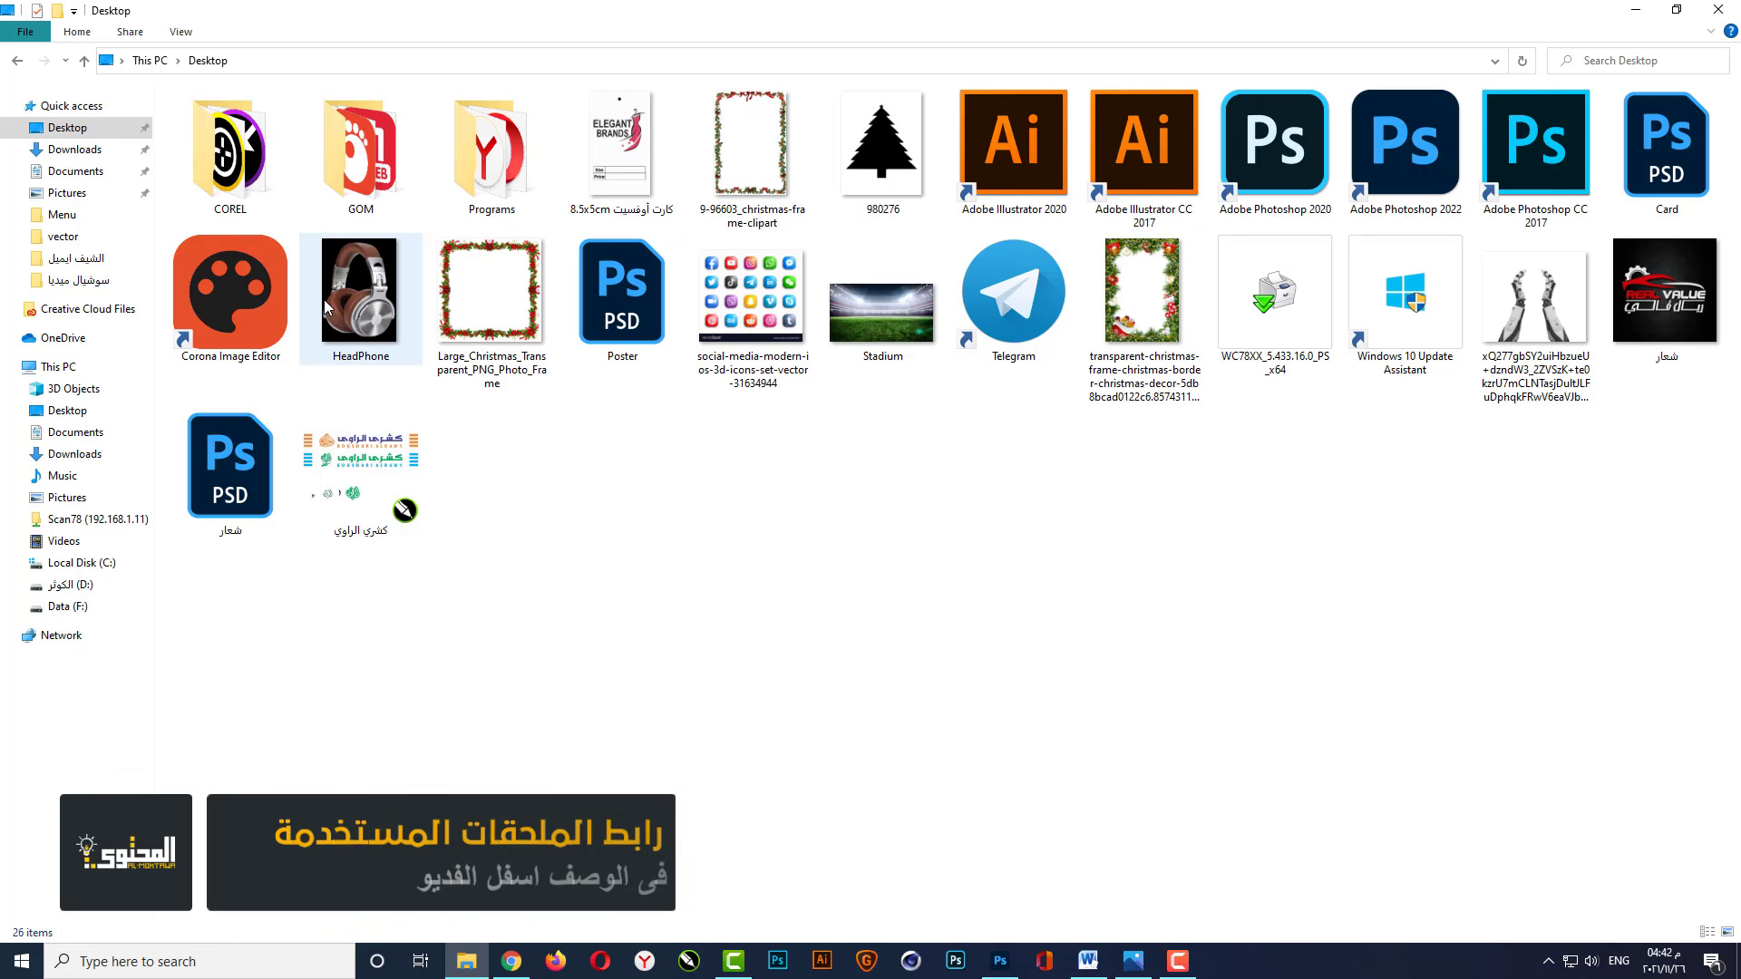
left_click_drag(326, 308, 845, 673)
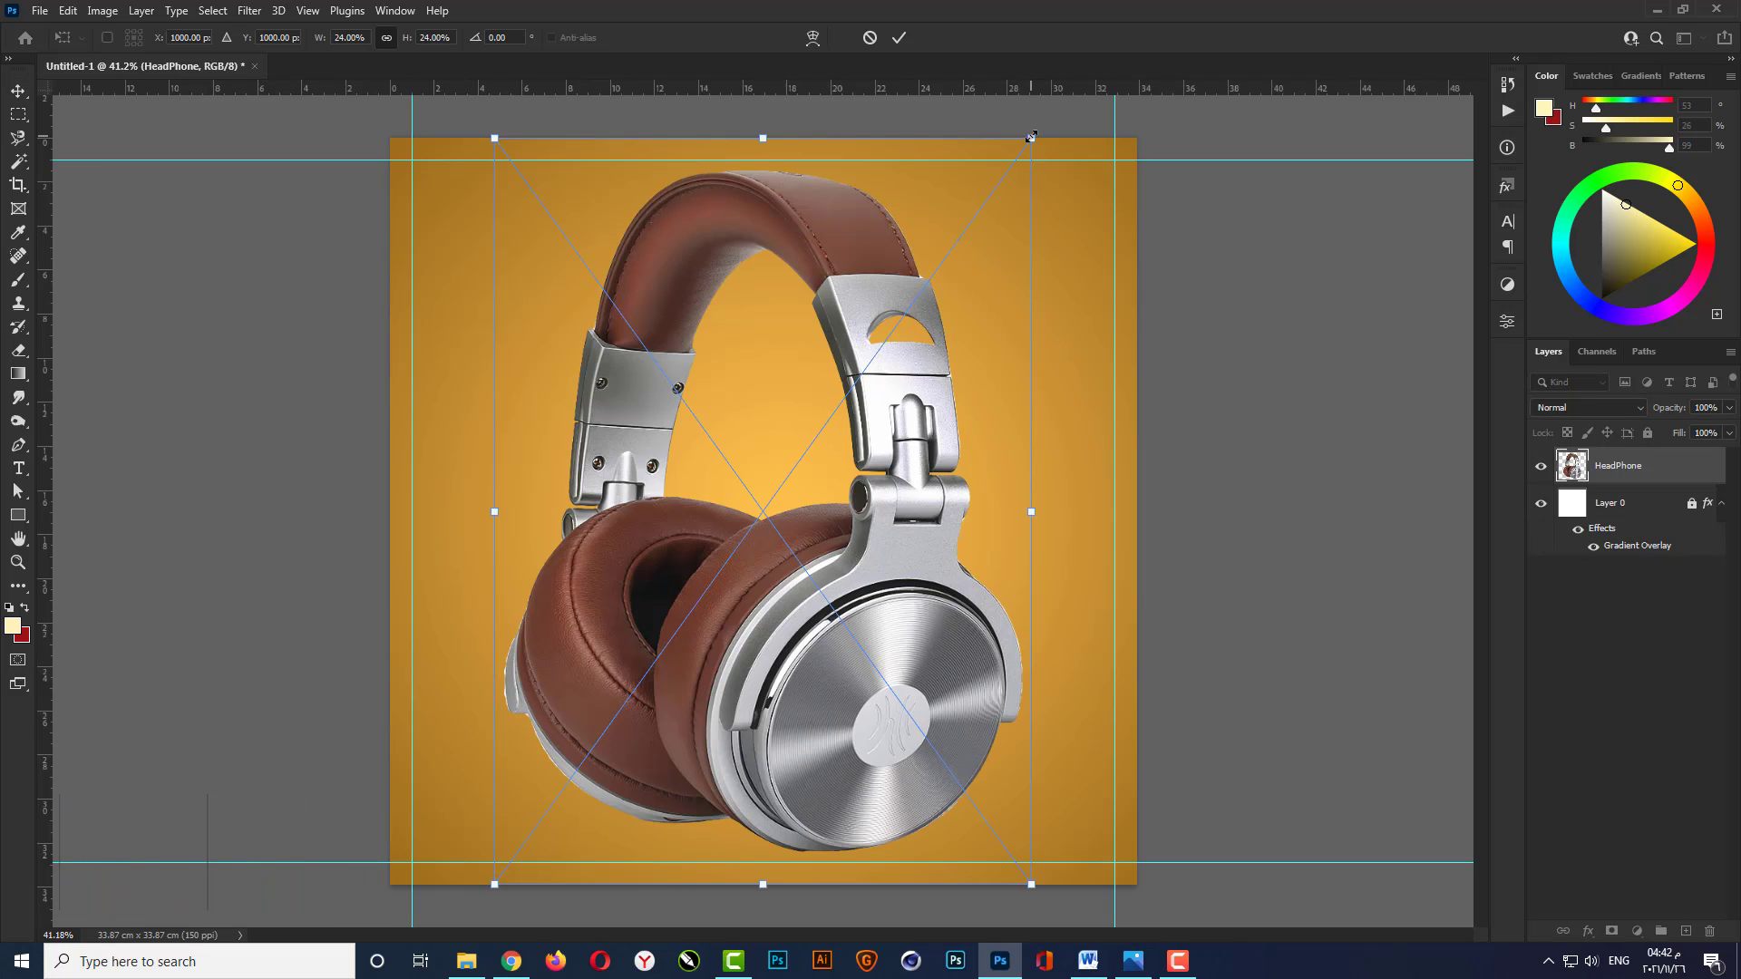
left_click_drag(1031, 137, 925, 286)
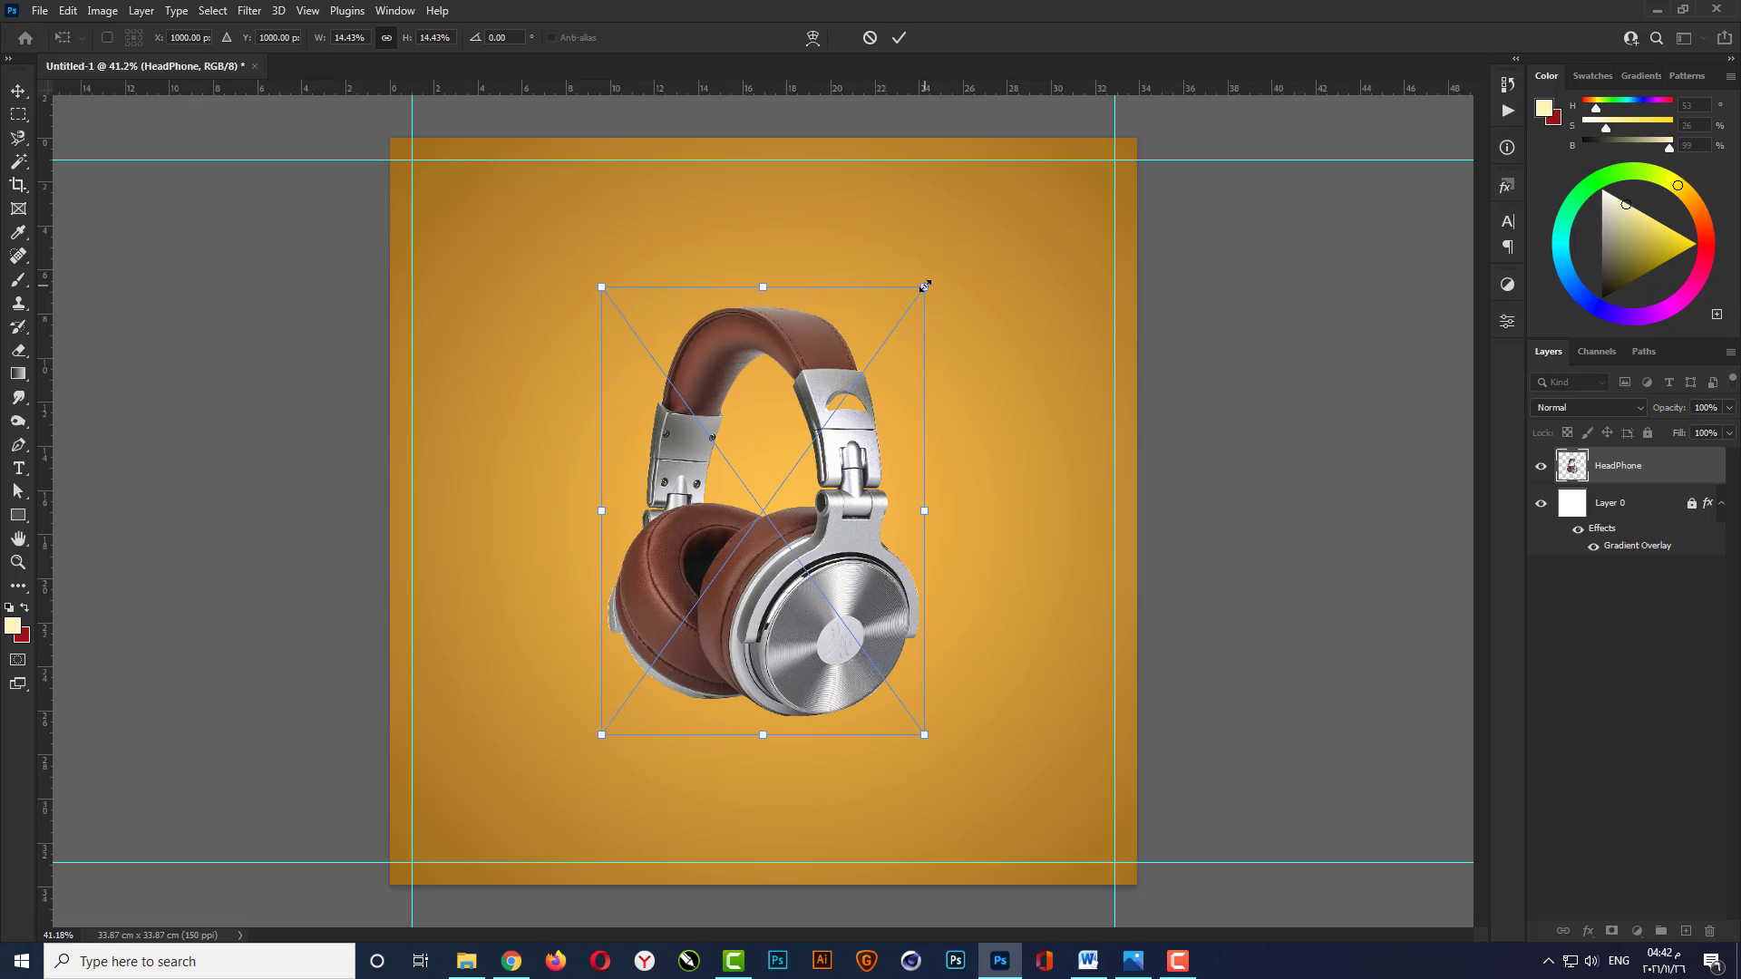
key("Return")
left_click(1195, 624)
Add a Hue/Saturation adjustment with Saturation +5 above the HeadPhone layer and clip it to that layer.
key("ctrl+plus")
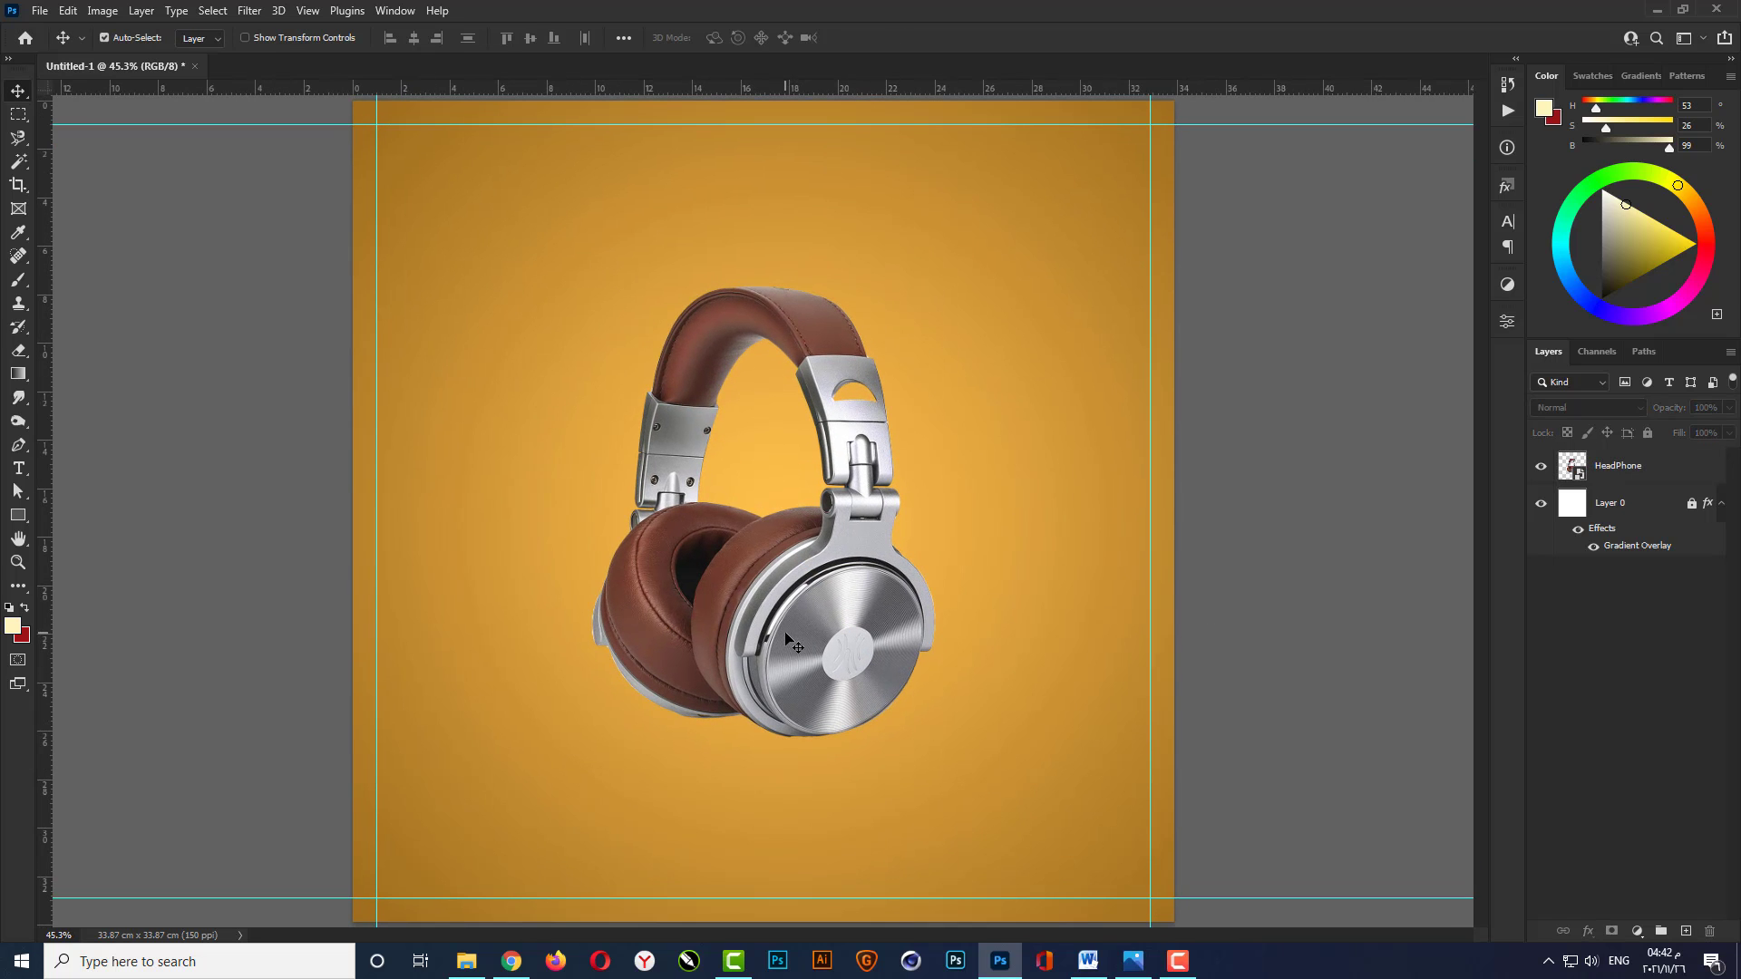
left_click(839, 632)
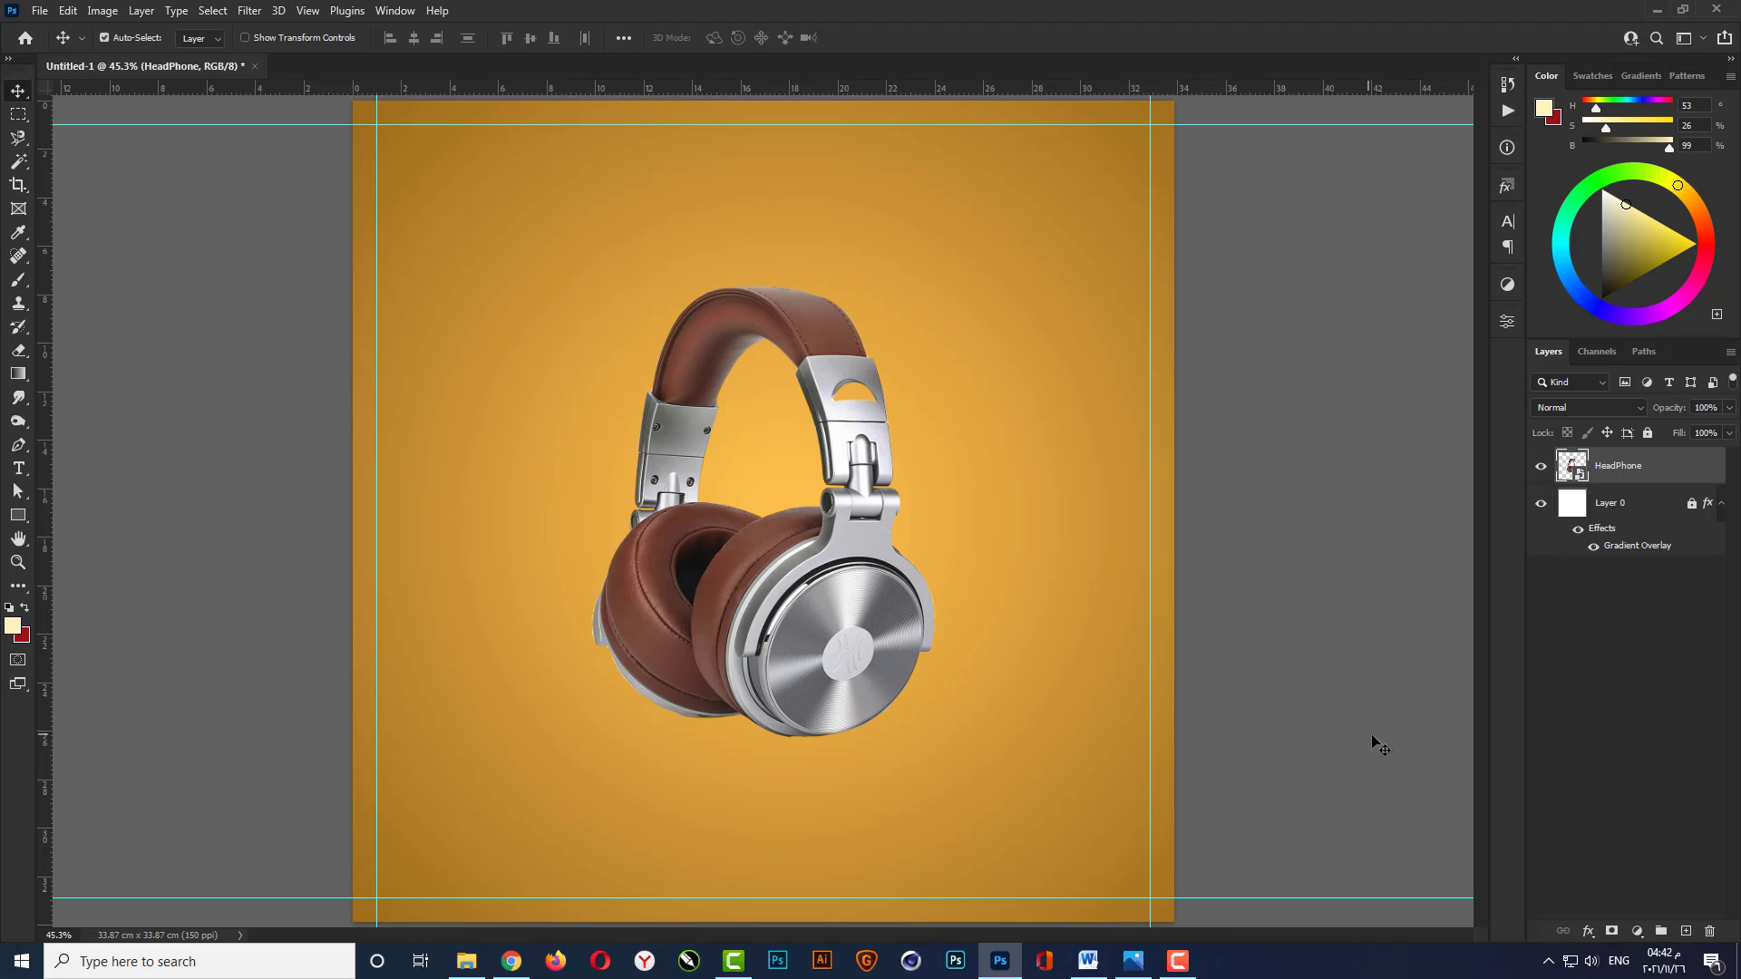
left_click(1639, 933)
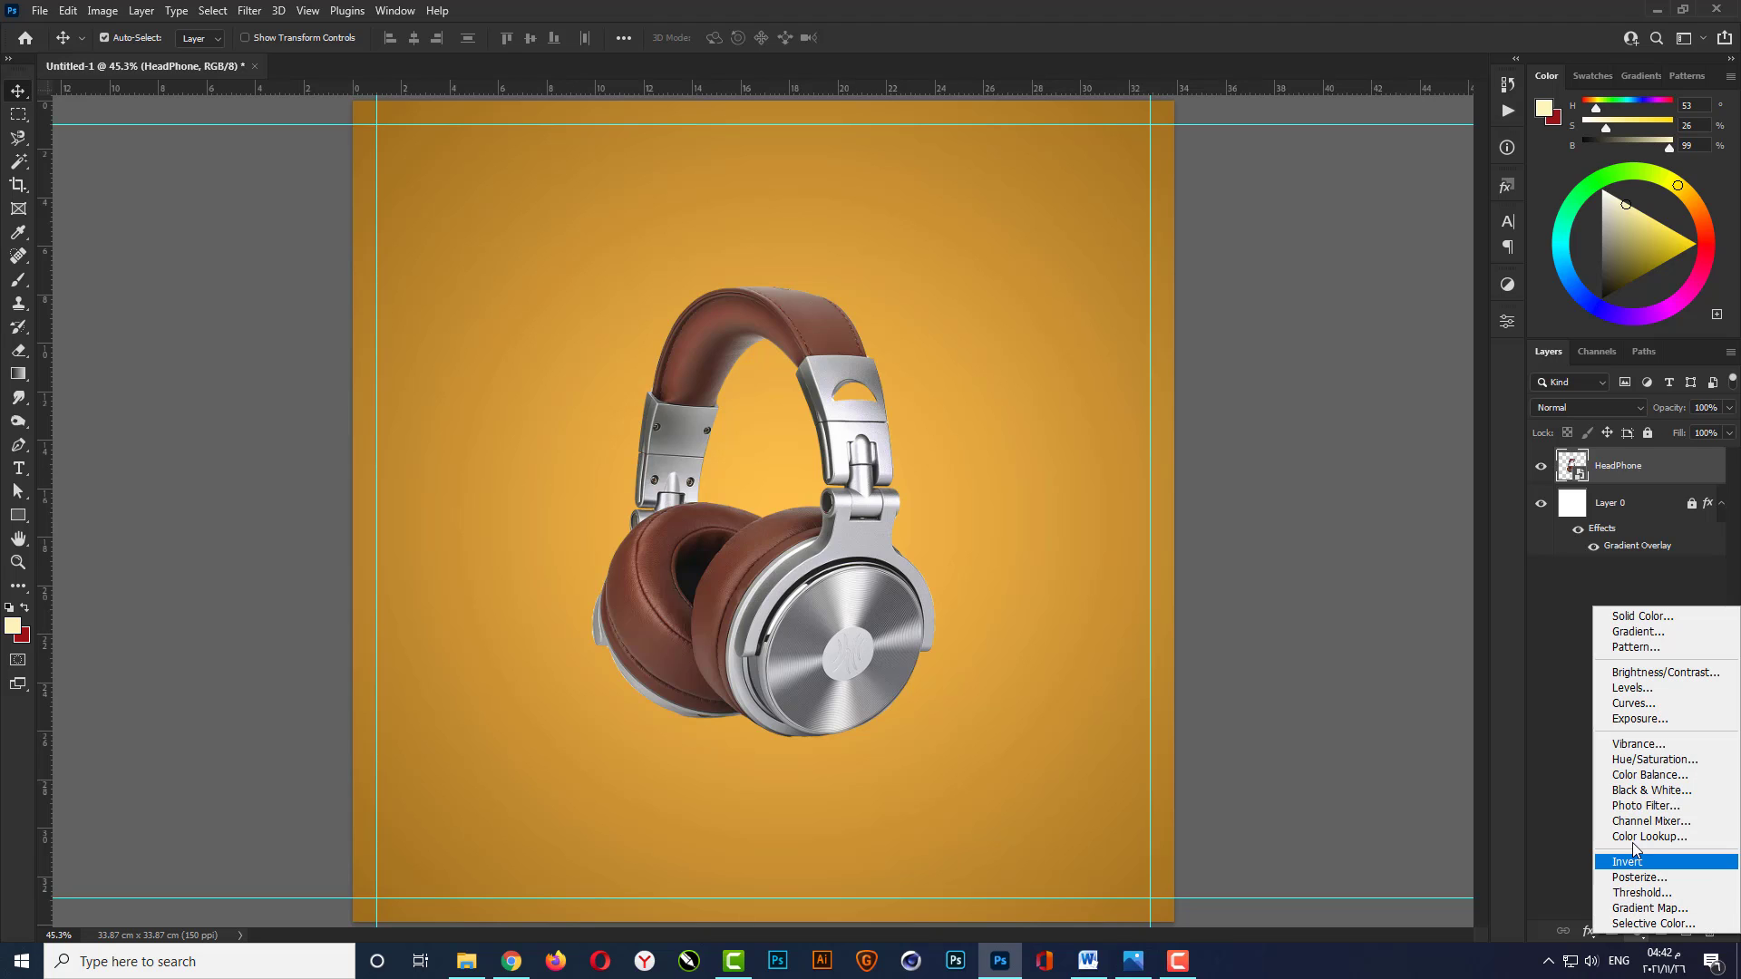
left_click(1663, 761)
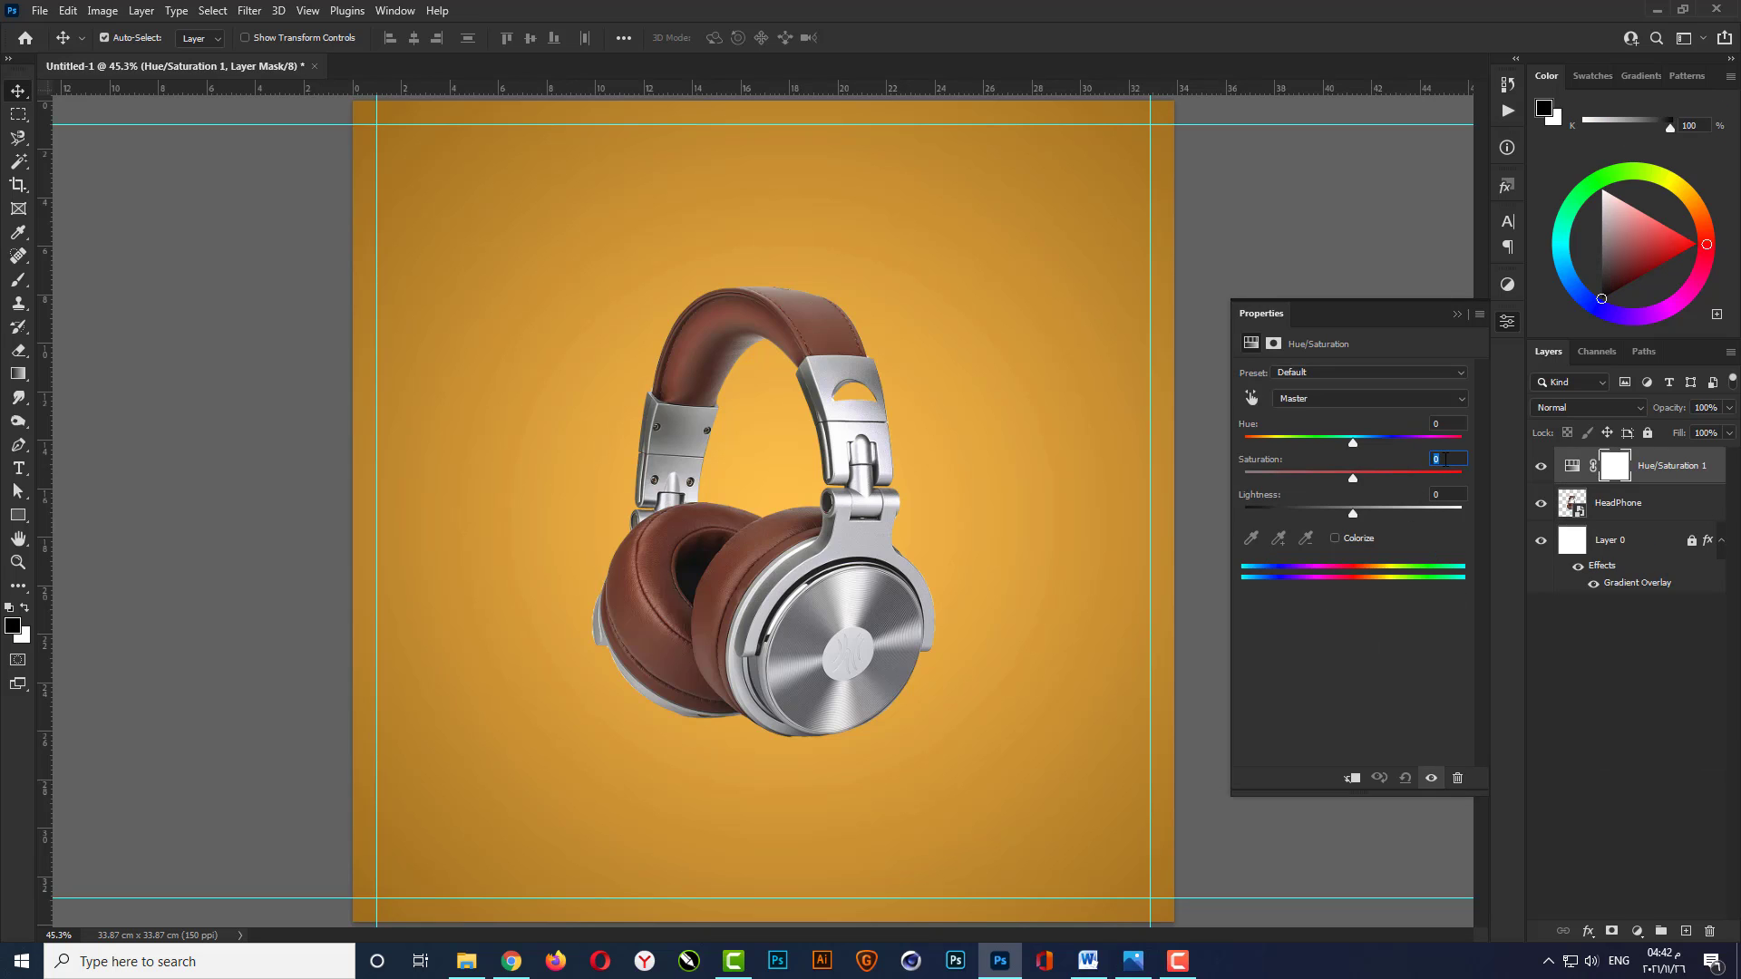
type("5")
left_click(1354, 779)
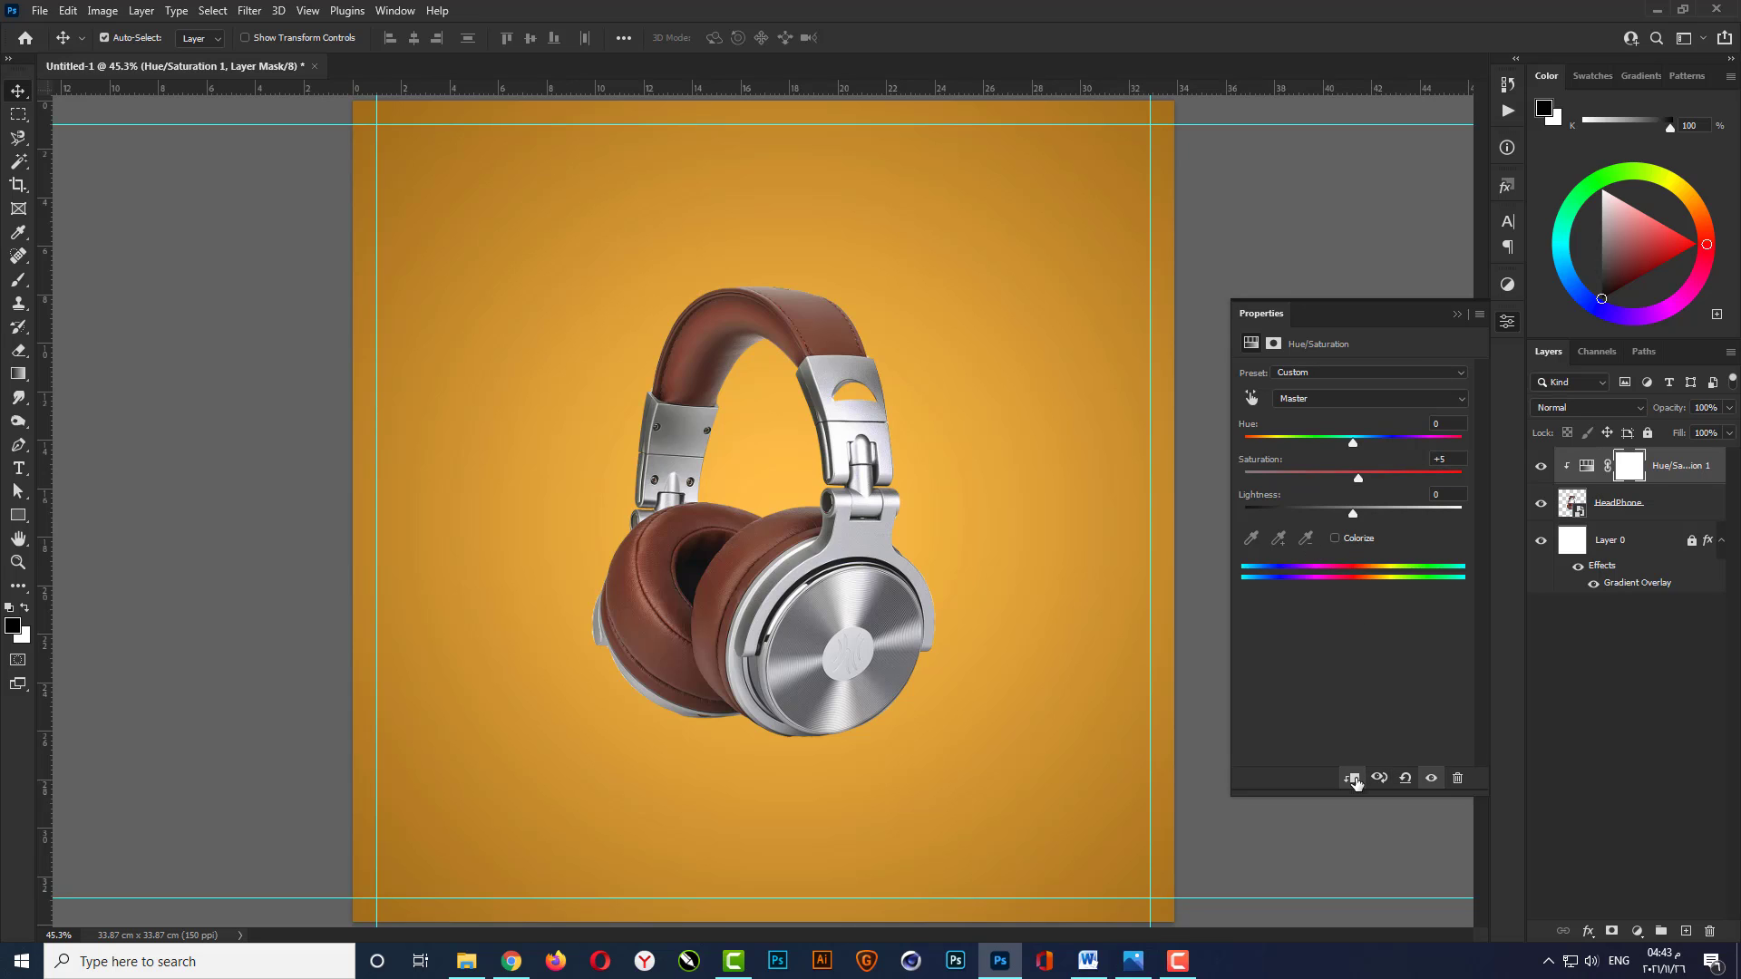
left_click(1479, 316)
Add a clipped Curves adjustment to the HeadPhone layer, slightly darkening the shadows and raising the highlights from input 177 to output 195.
left_click(1621, 502)
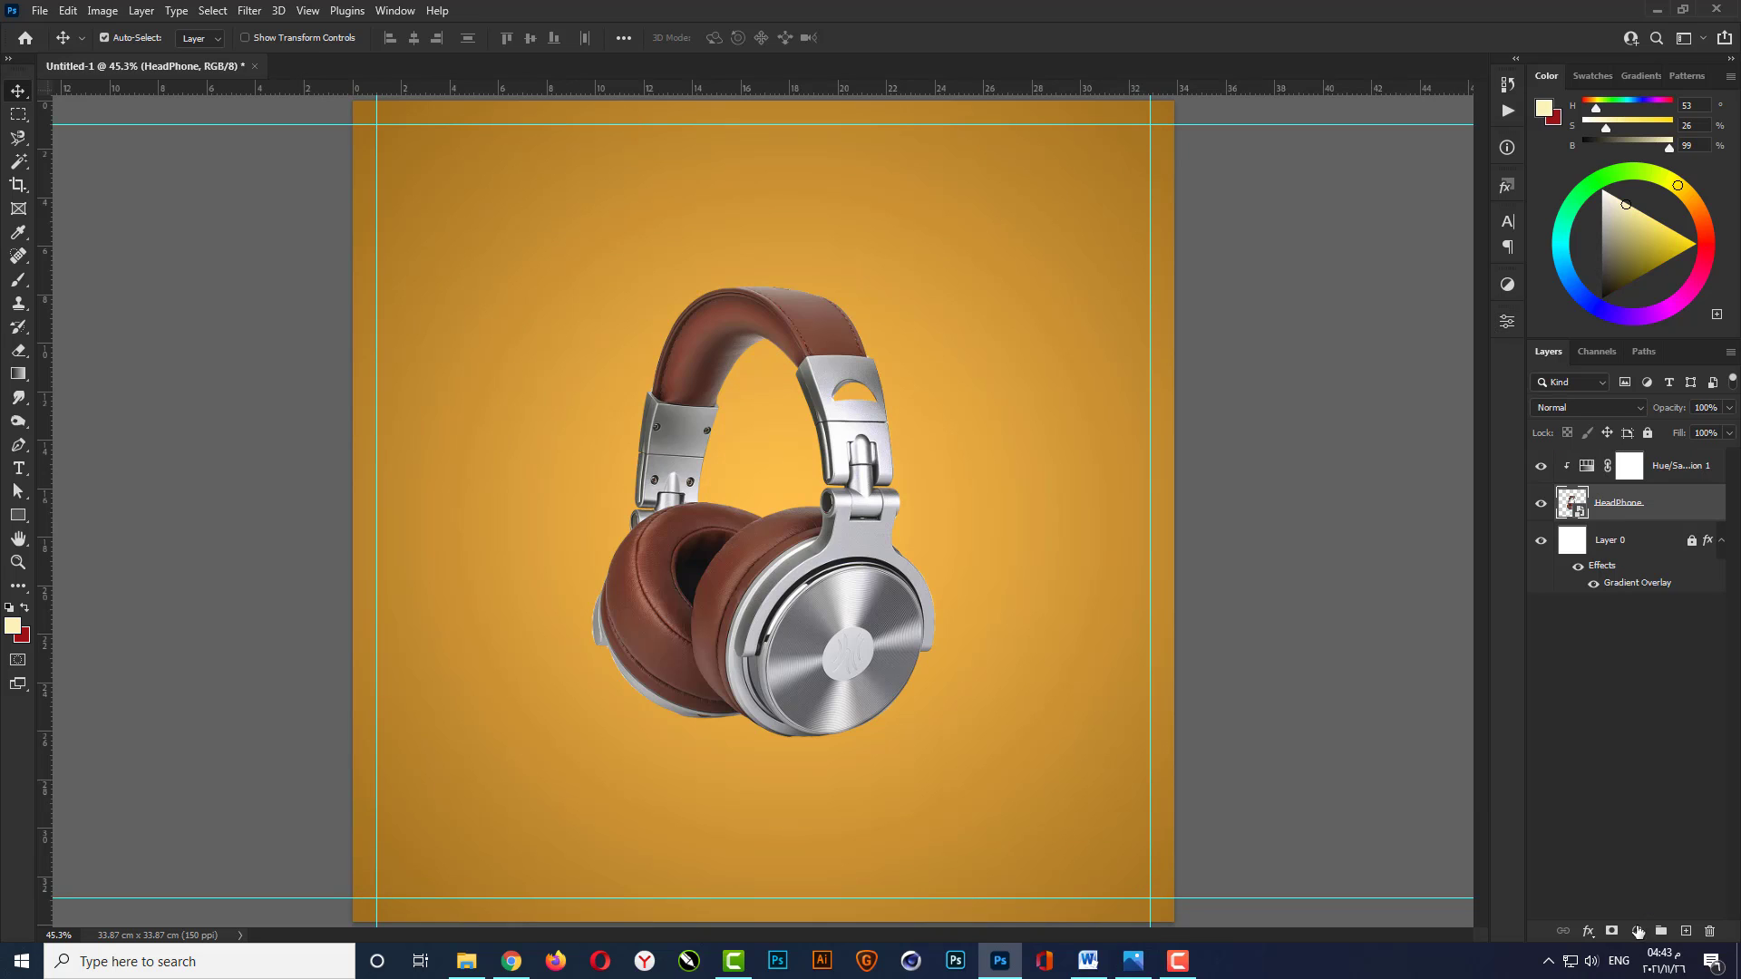
left_click(1638, 931)
left_click(1623, 709)
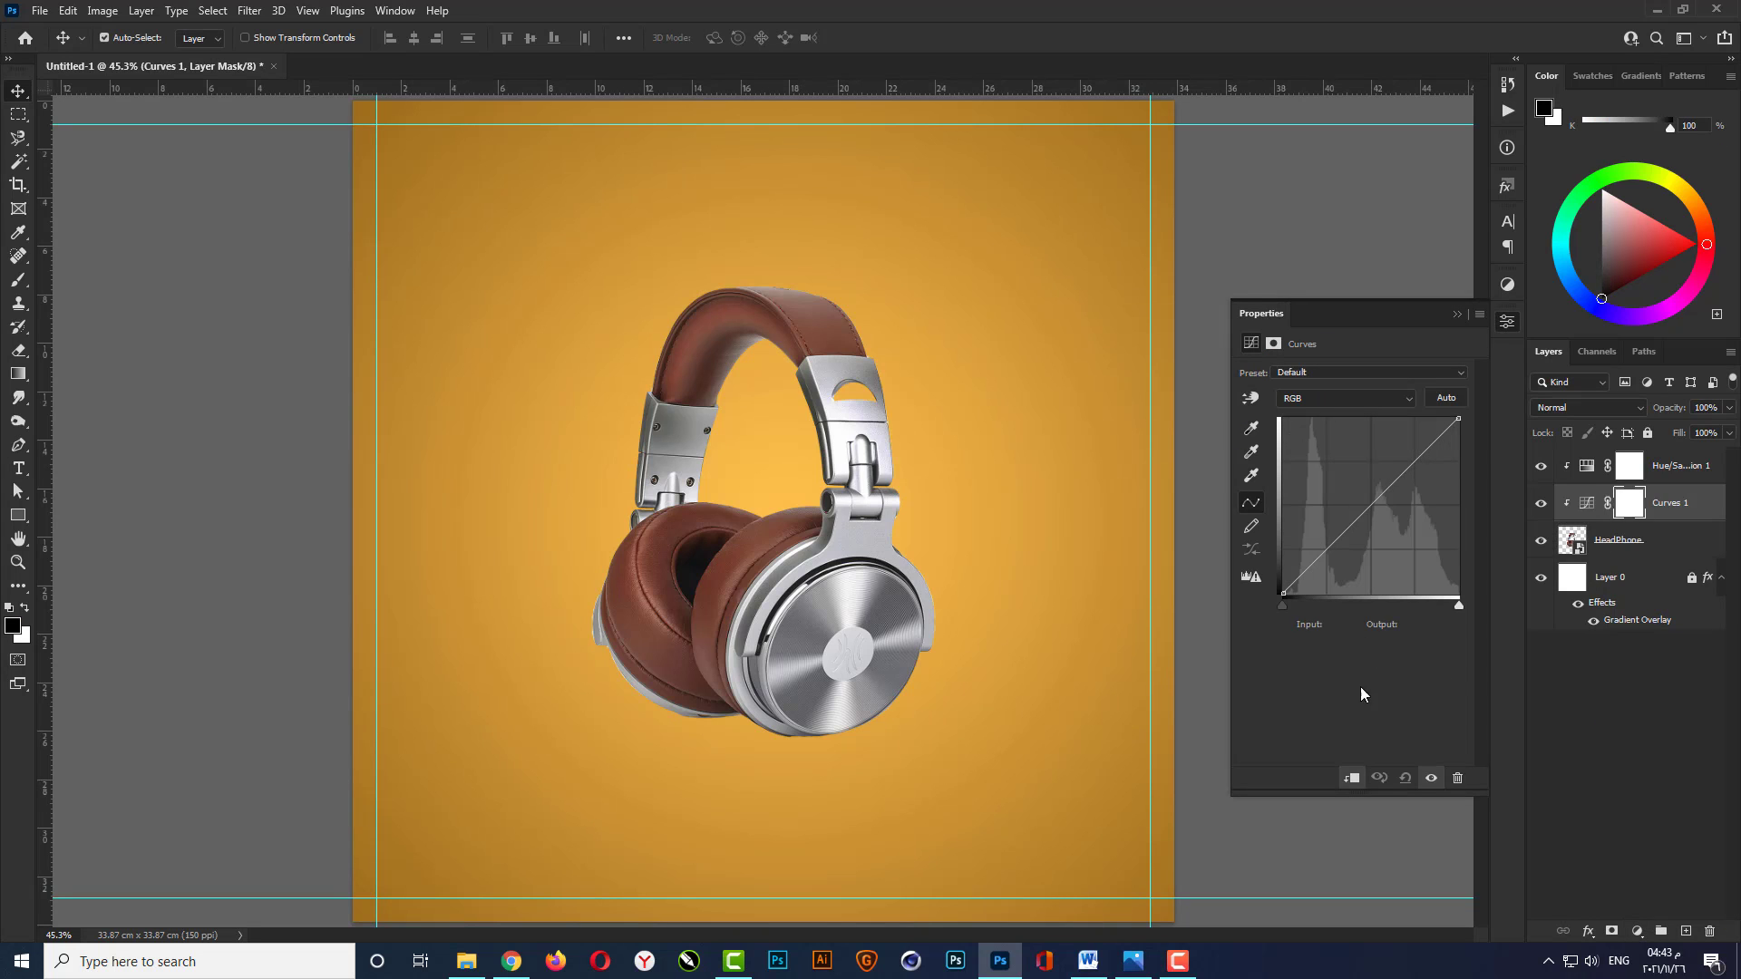
left_click_drag(1318, 561, 1323, 561)
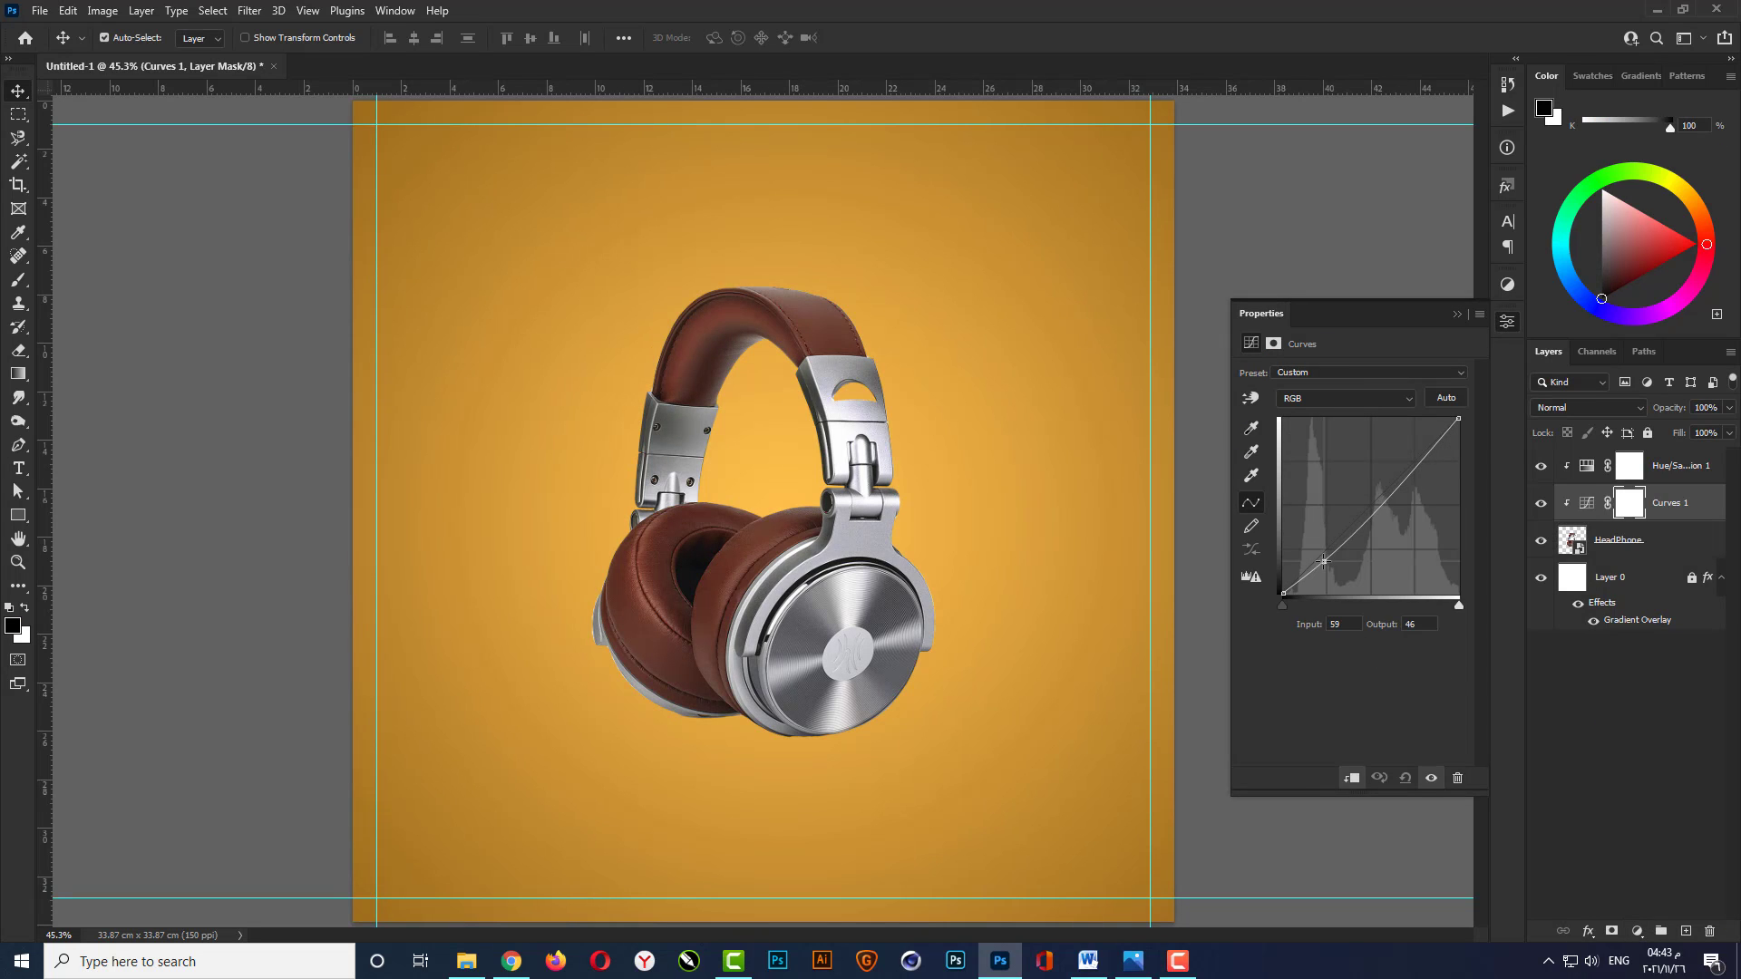
left_click_drag(1412, 467, 1411, 463)
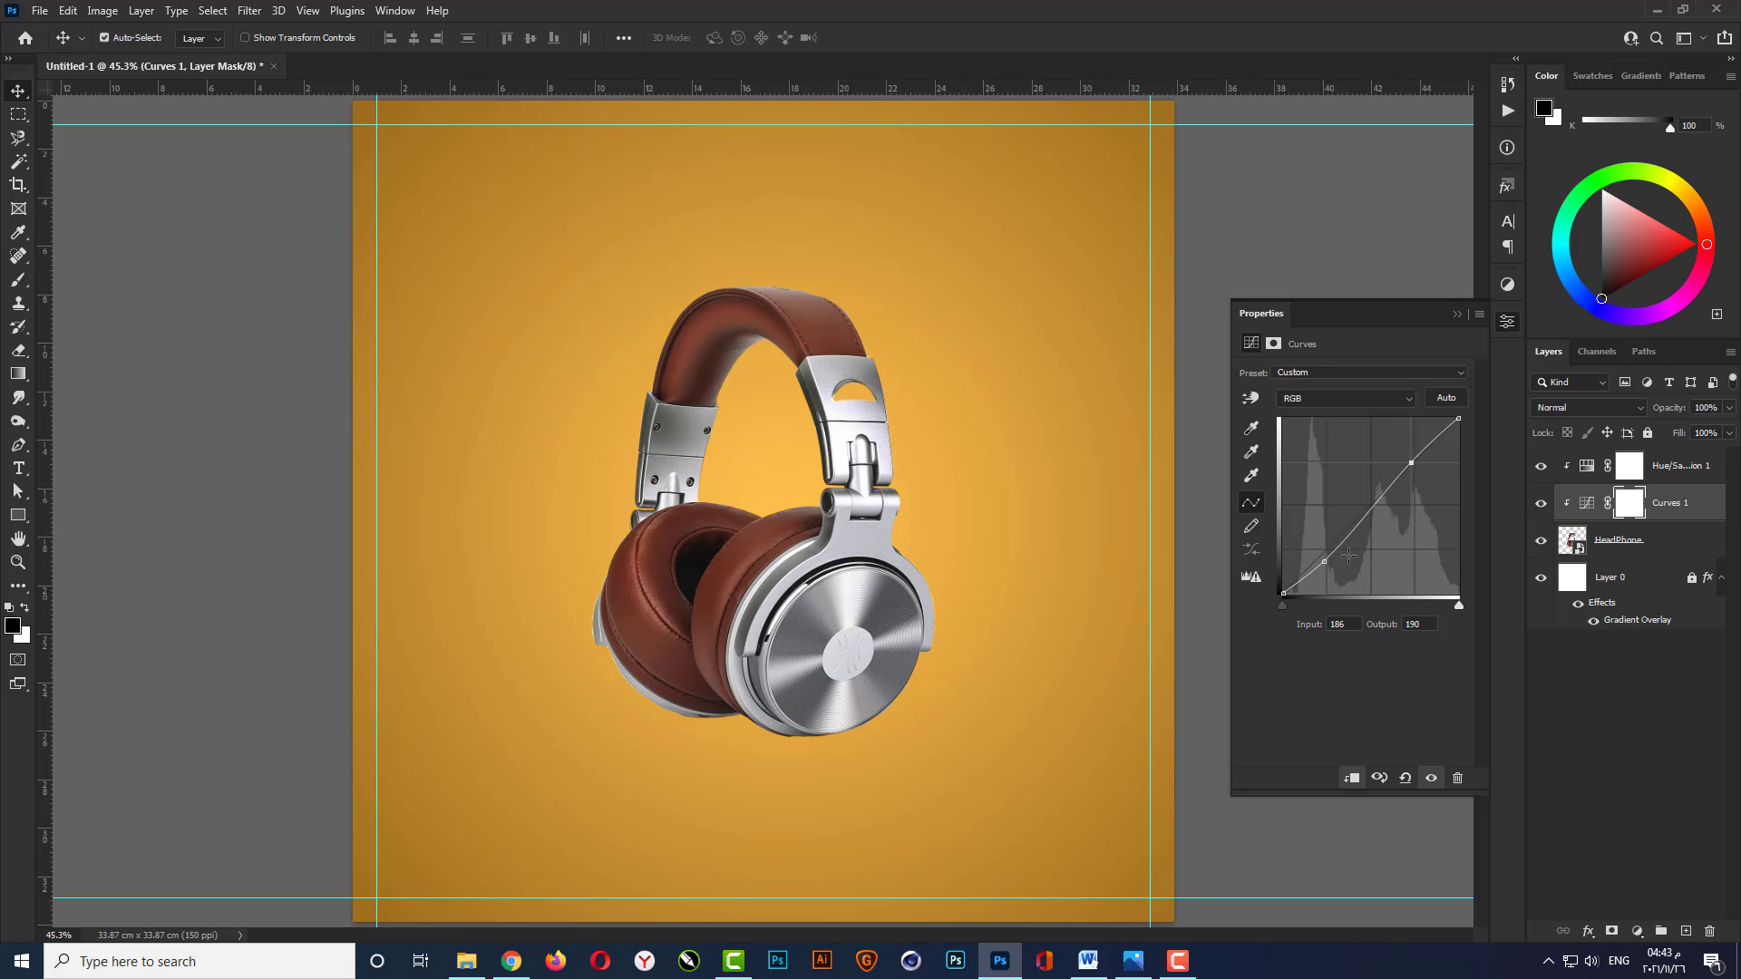
left_click_drag(1326, 564, 1325, 563)
left_click_drag(1411, 460, 1404, 458)
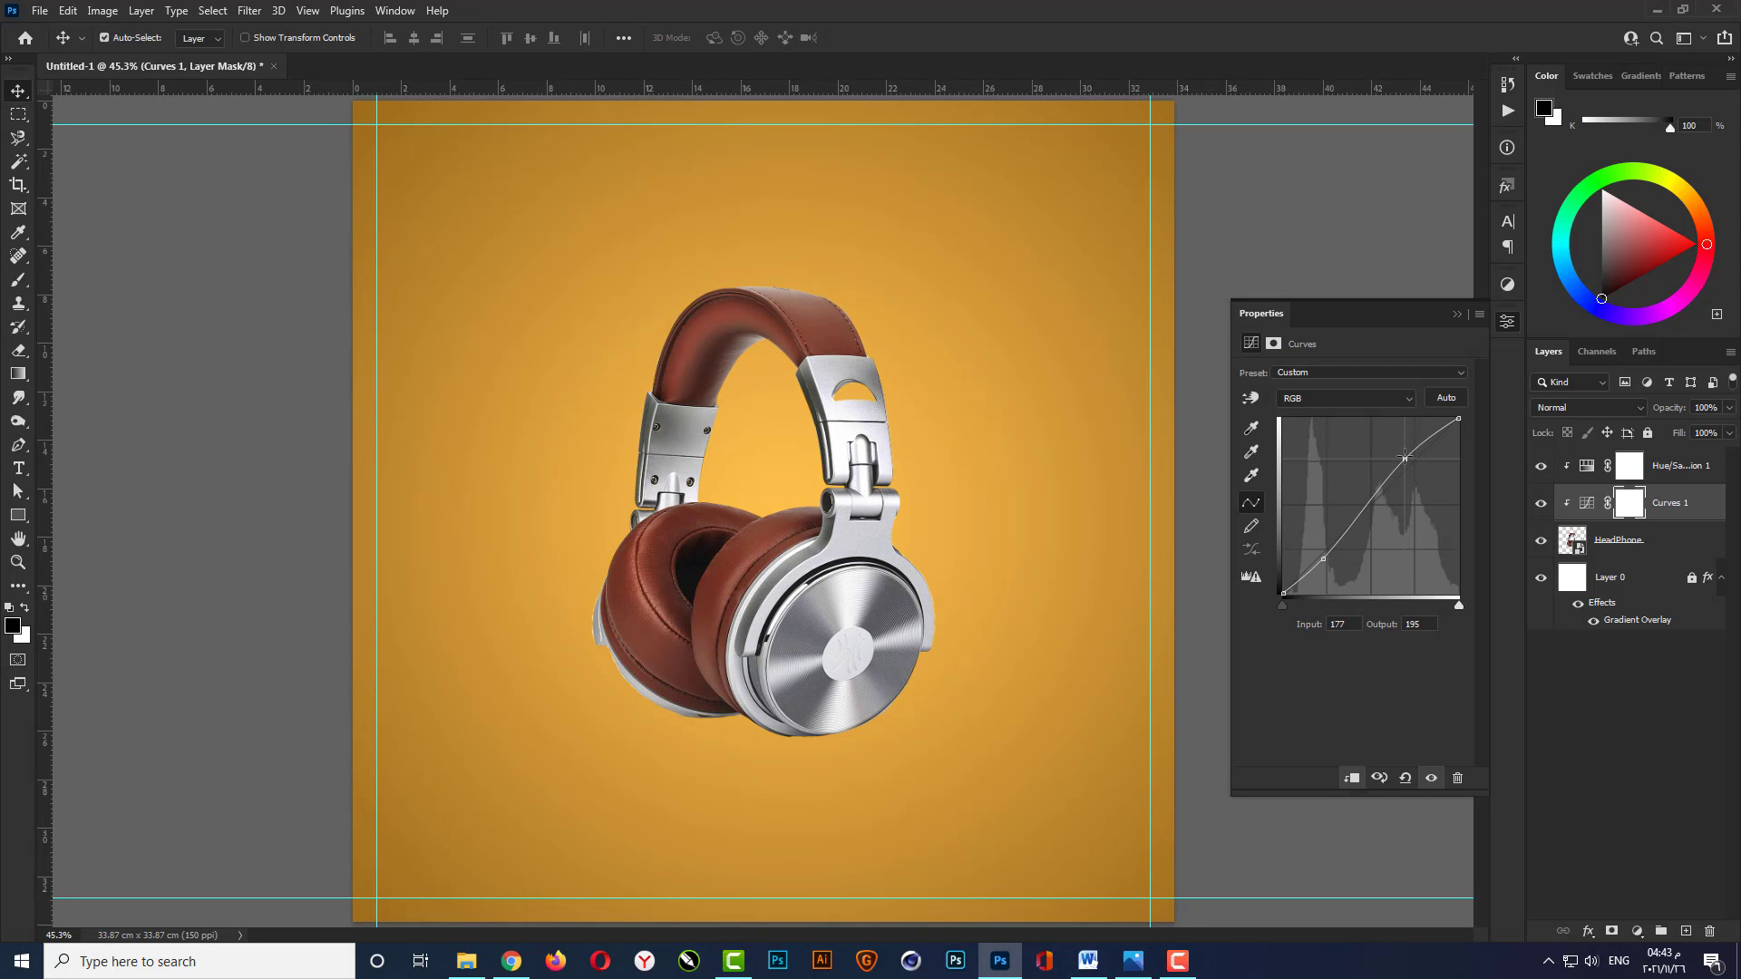
left_click(1456, 315)
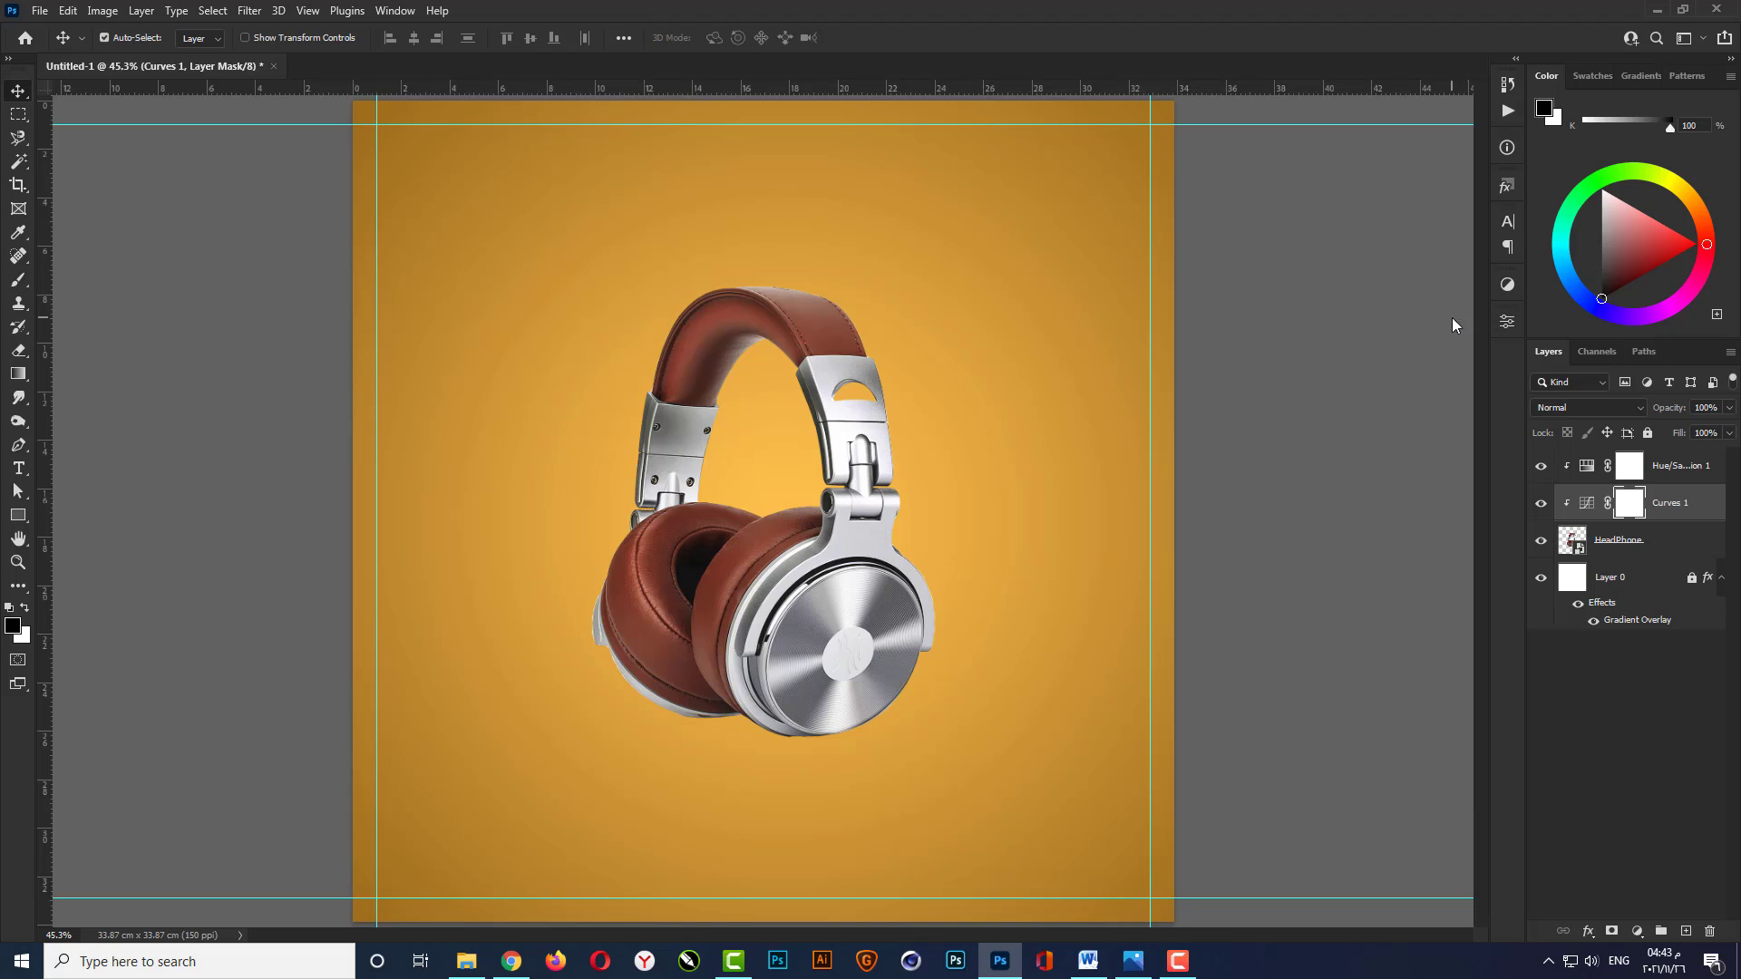
left_click(1377, 696)
Create an empty layer beneath the HeadPhone layer and set up a soft brush of 800 px with 0% hardness.
left_click(1639, 567)
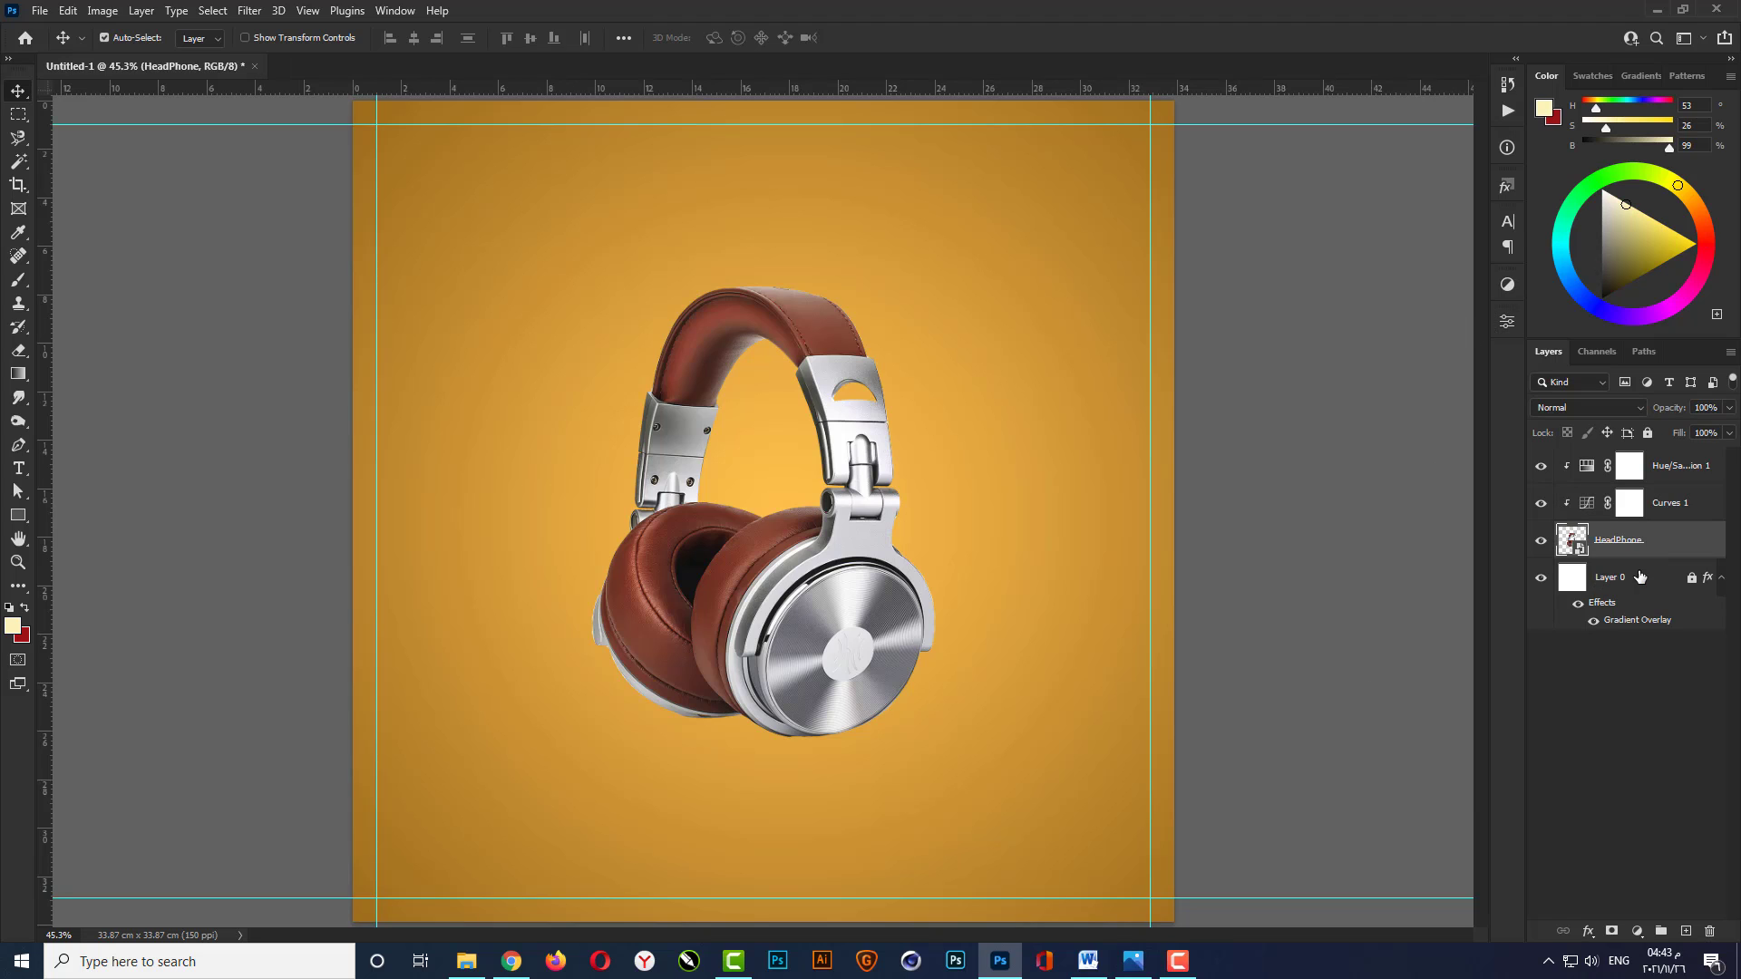
left_click(1685, 931)
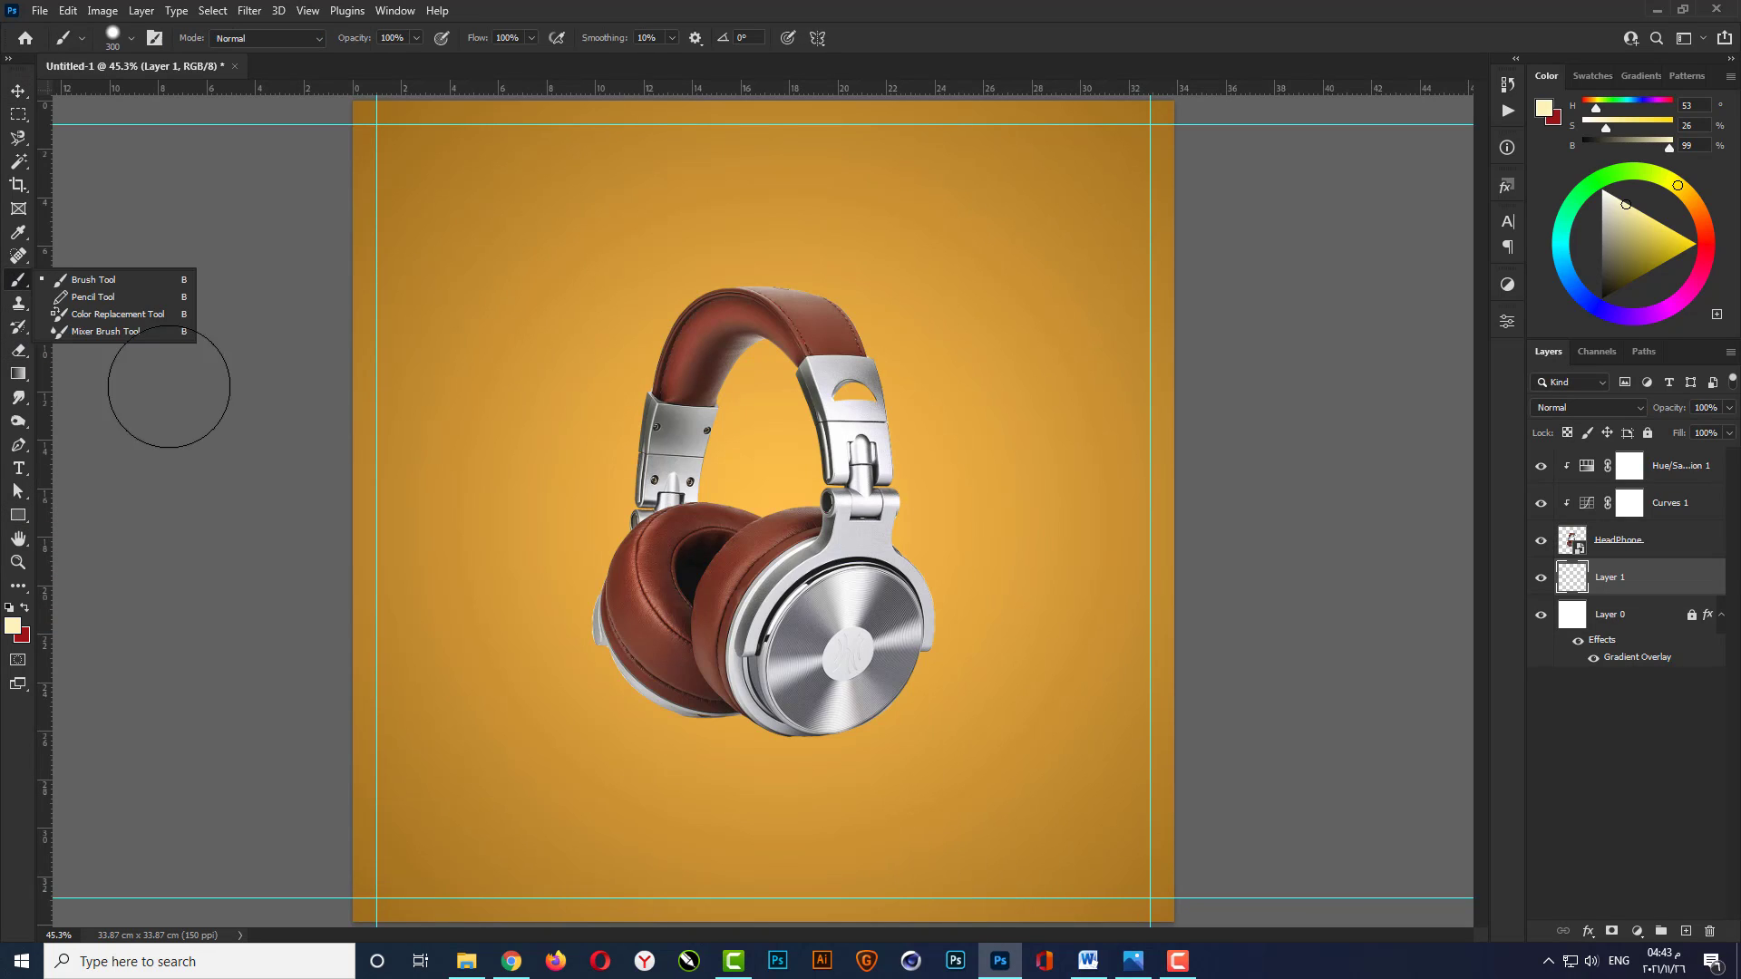
left_click(18, 279)
right_click(745, 485)
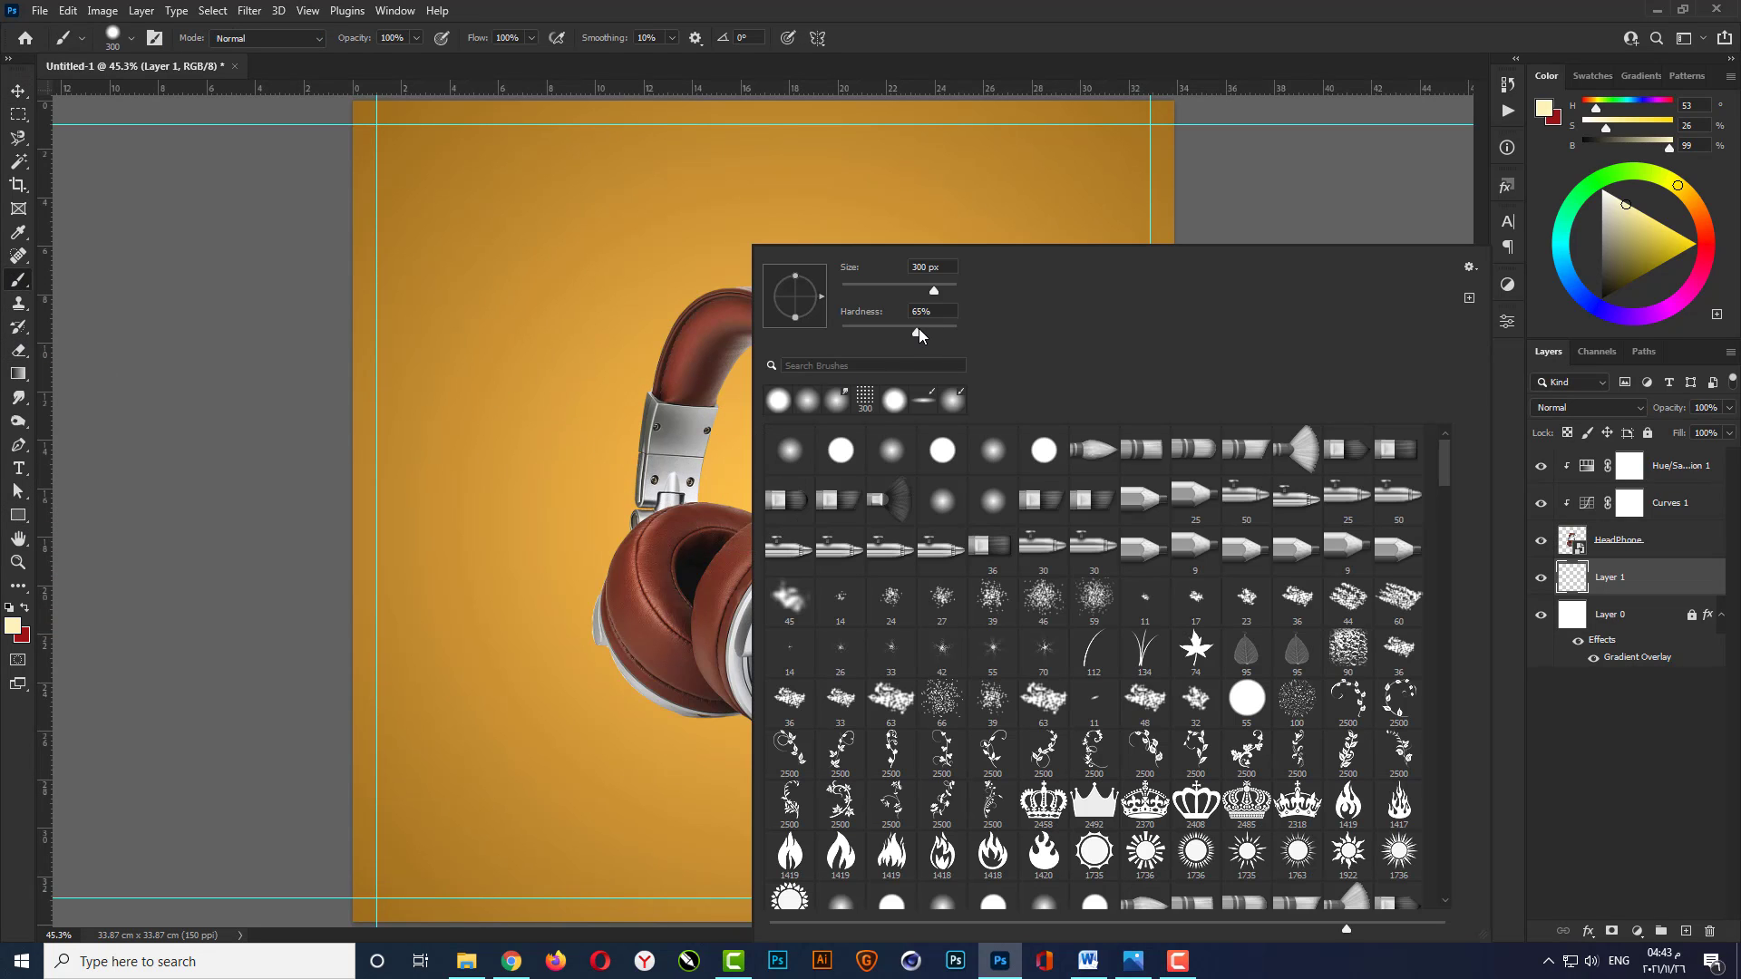
left_click_drag(918, 330, 817, 328)
type("500")
key("Return")
right_click(755, 405)
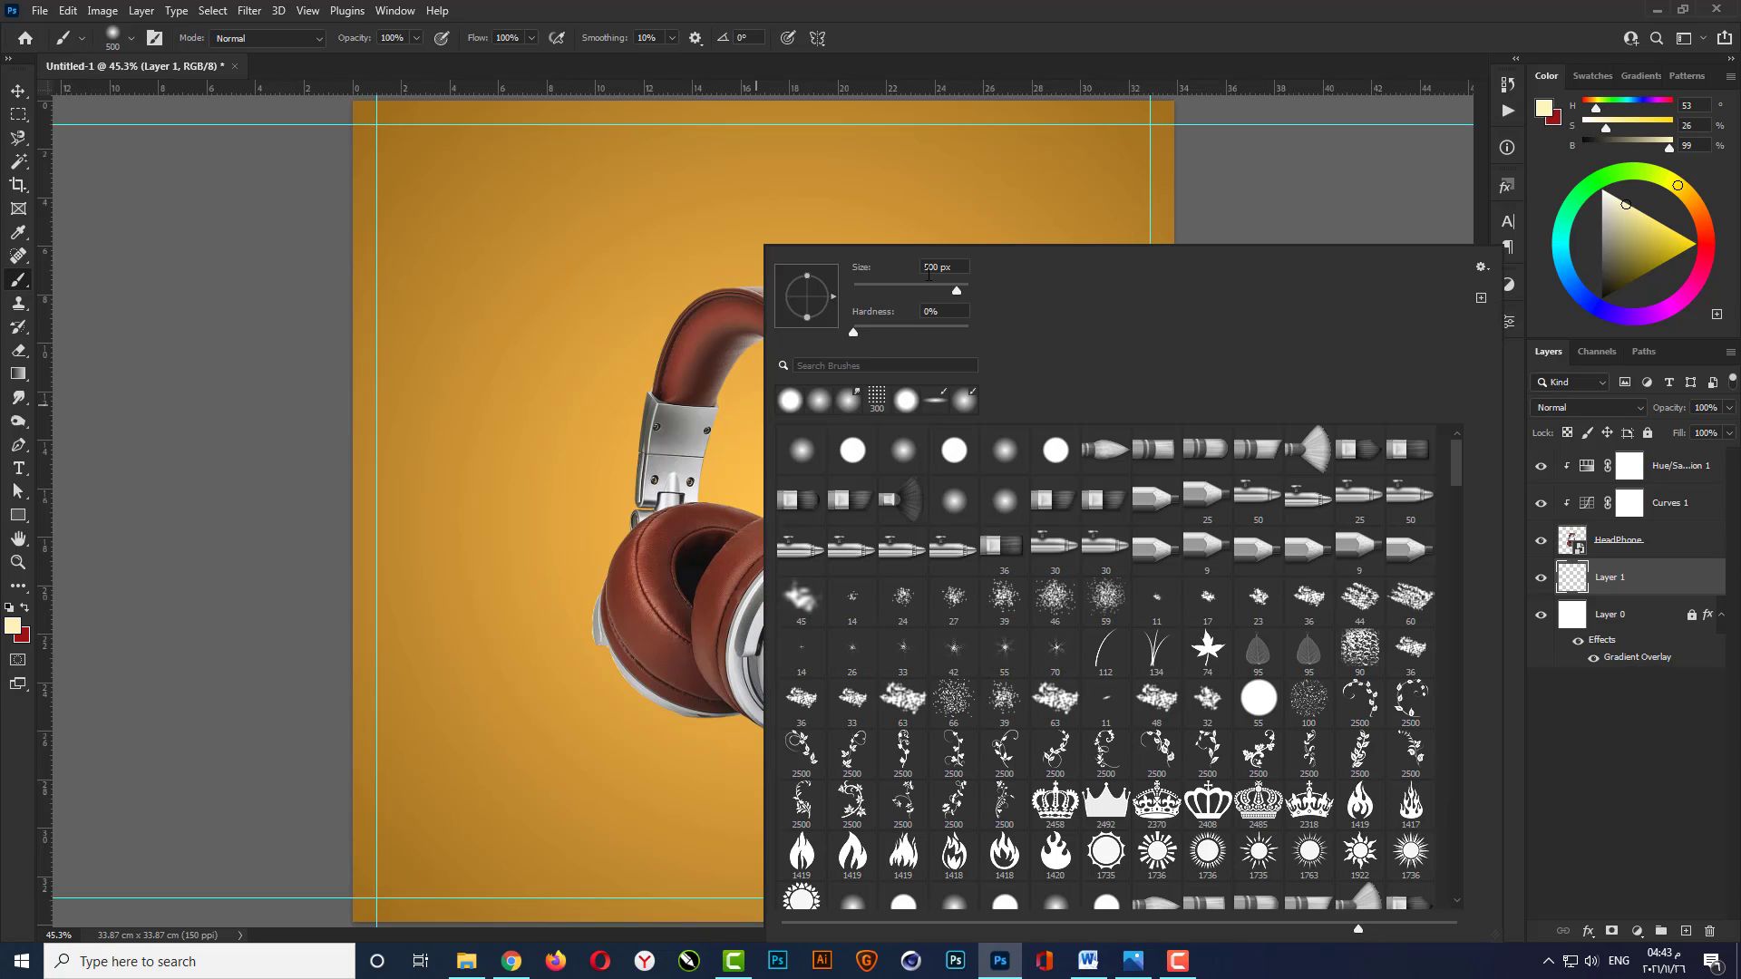
type("800")
key("Return")
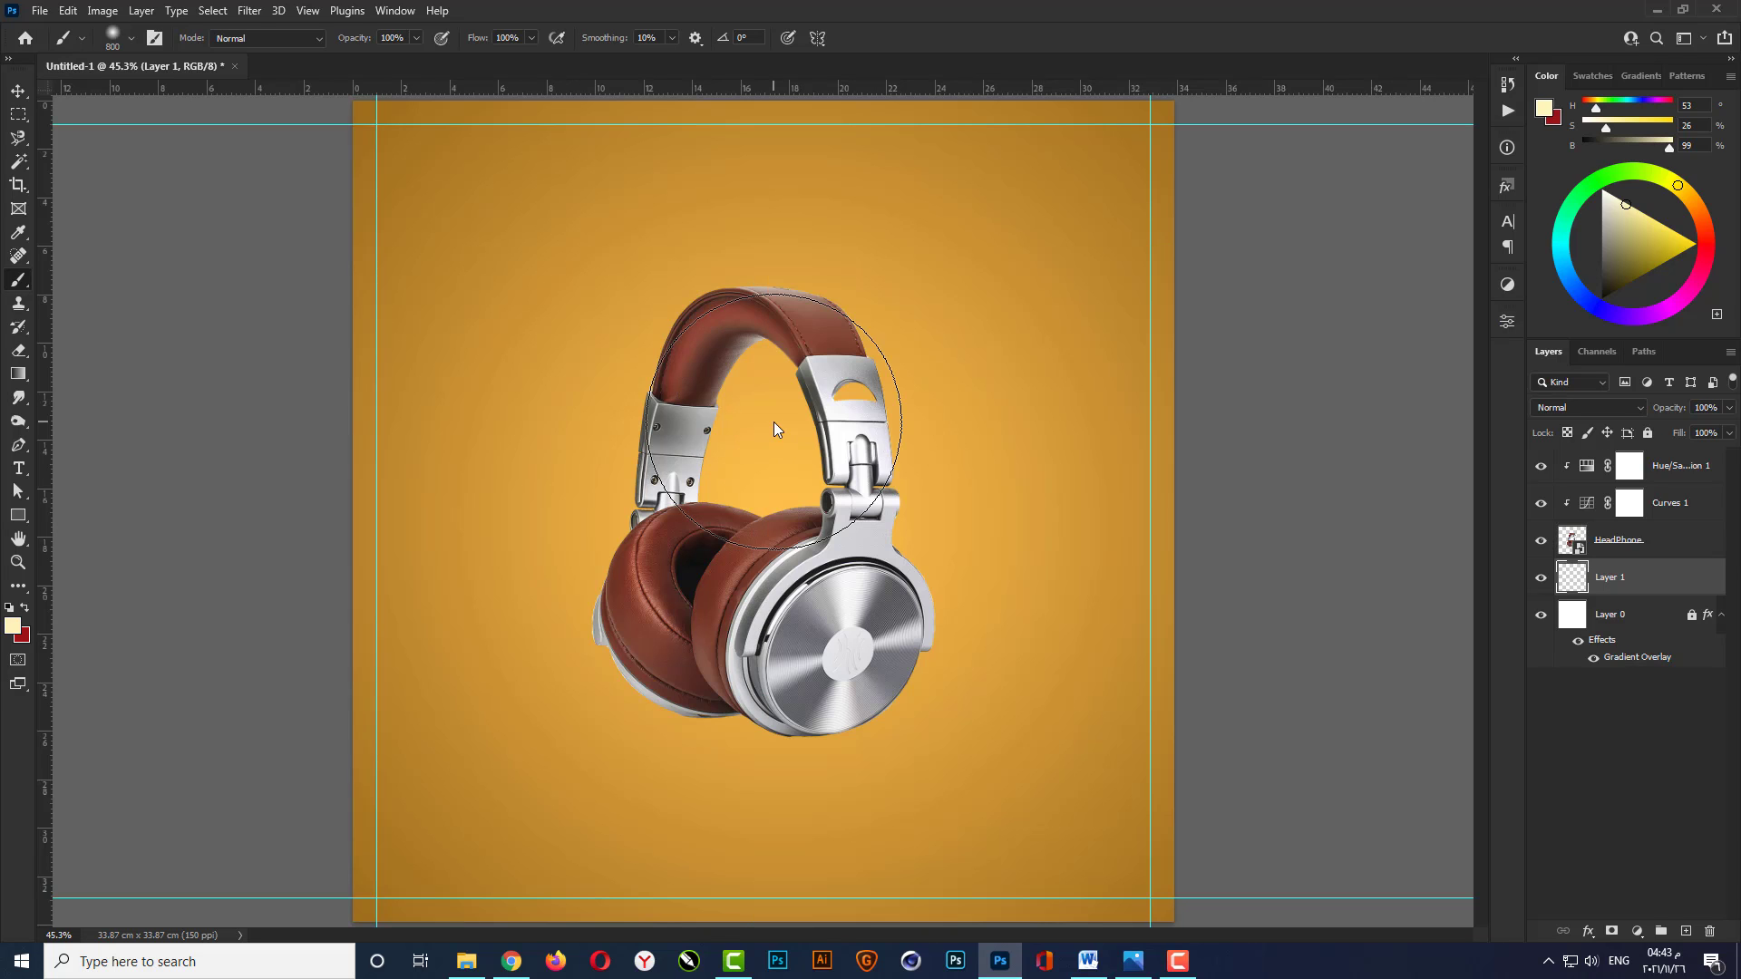
Set the foreground colour to pure white for the brush.
left_click(14, 635)
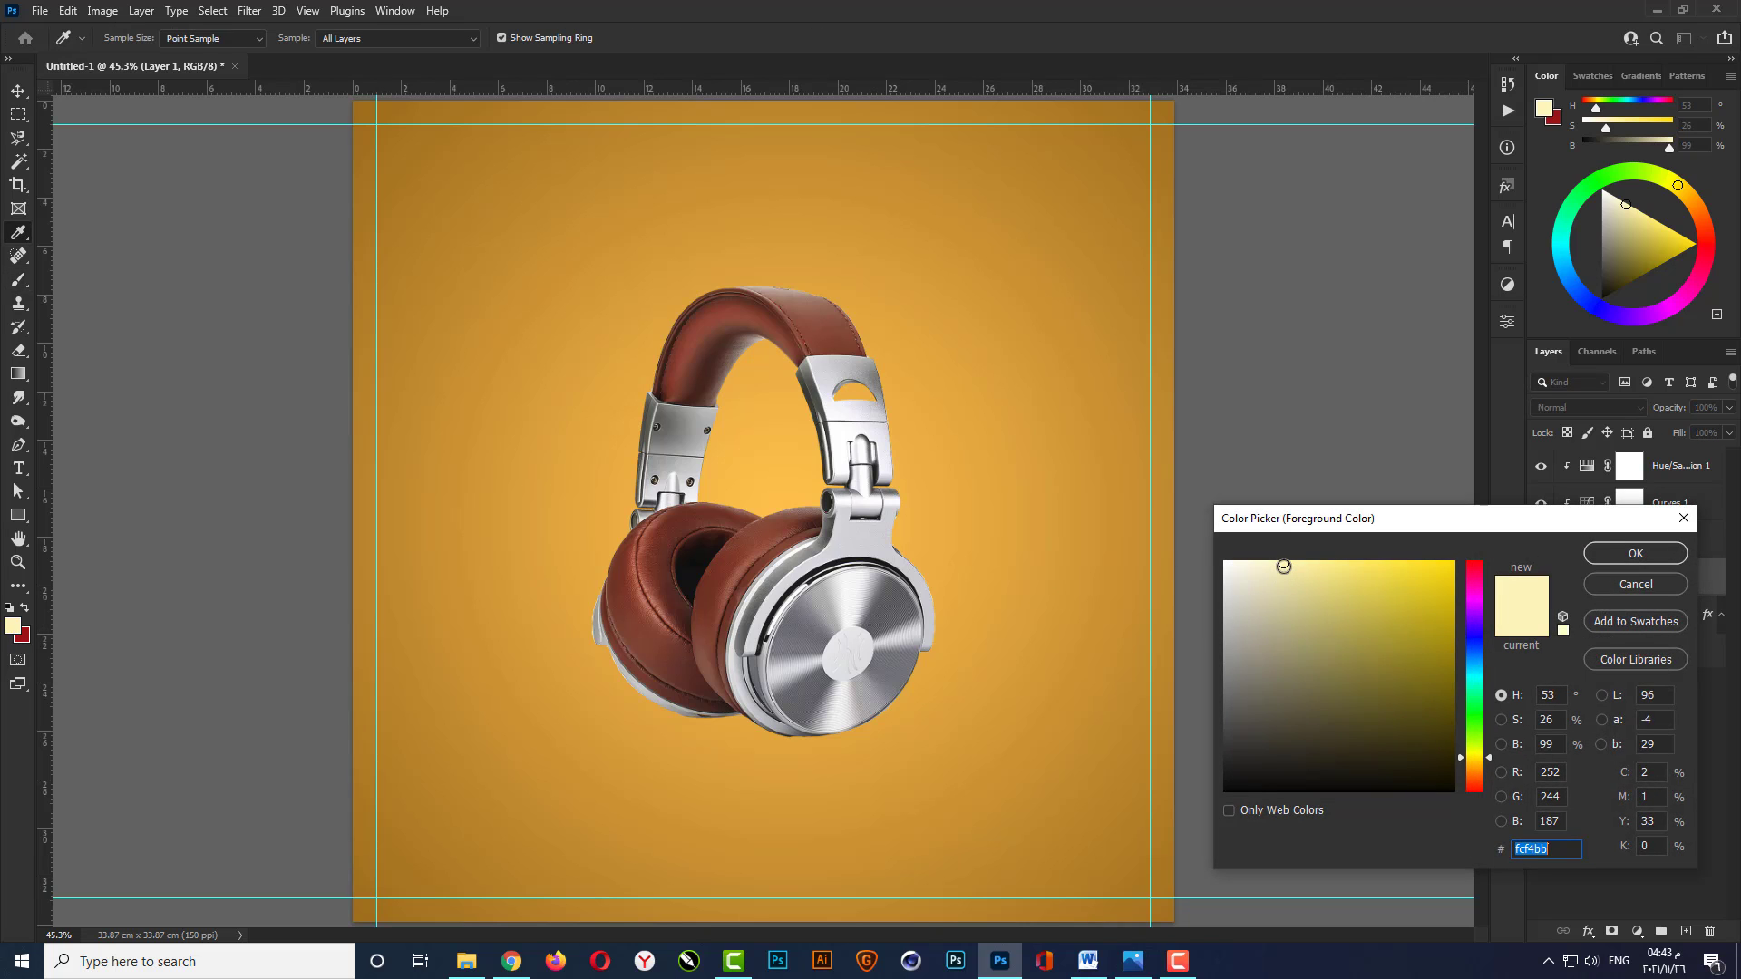
left_click_drag(1283, 566, 1186, 539)
left_click(1623, 555)
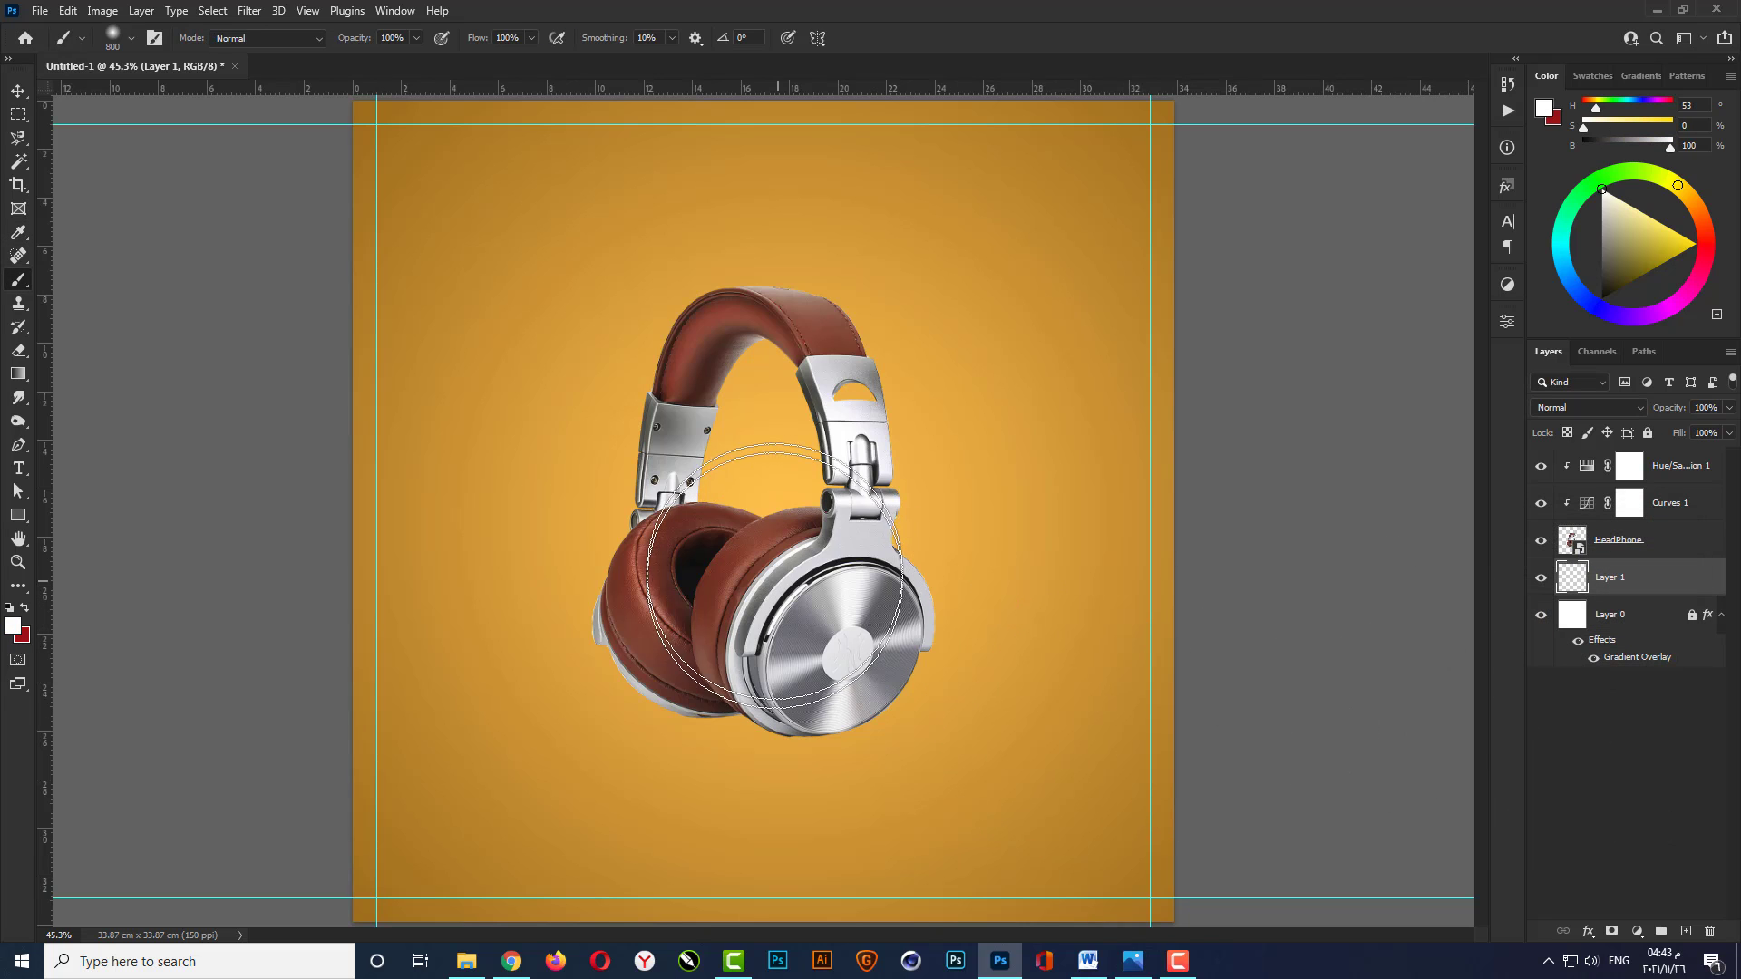
Paint one soft white glow dab behind the centre of the headphones and scale it to about 154%.
left_click(773, 532)
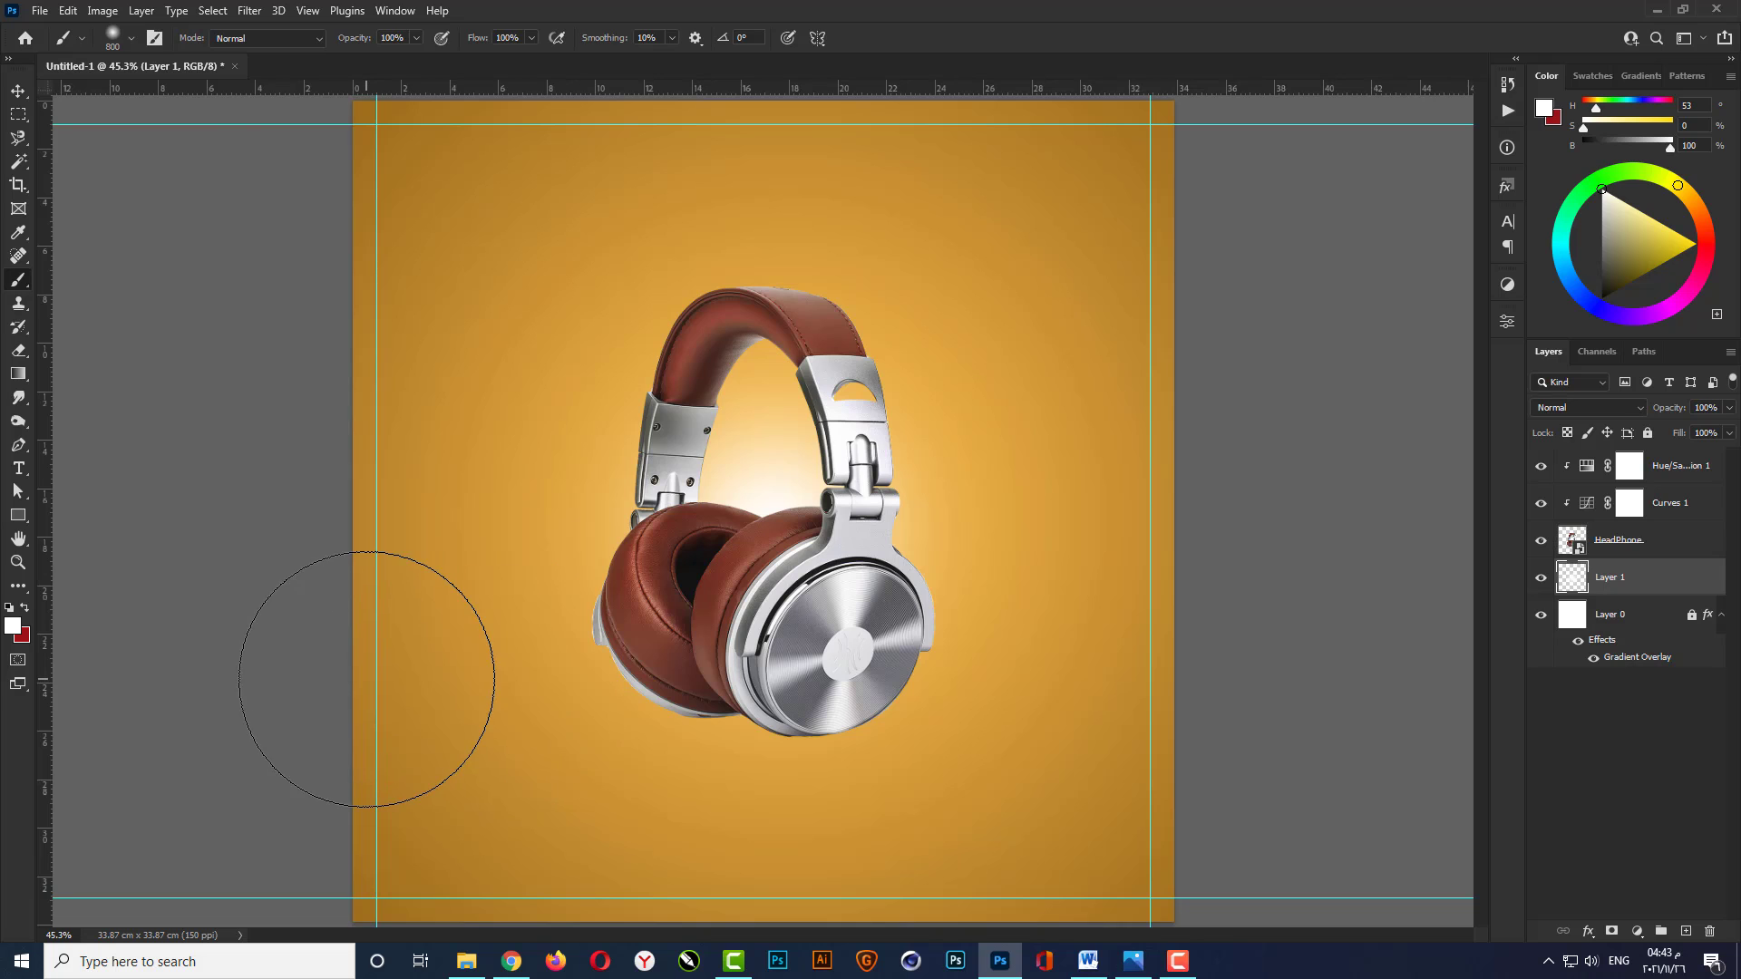
key("ctrl+t")
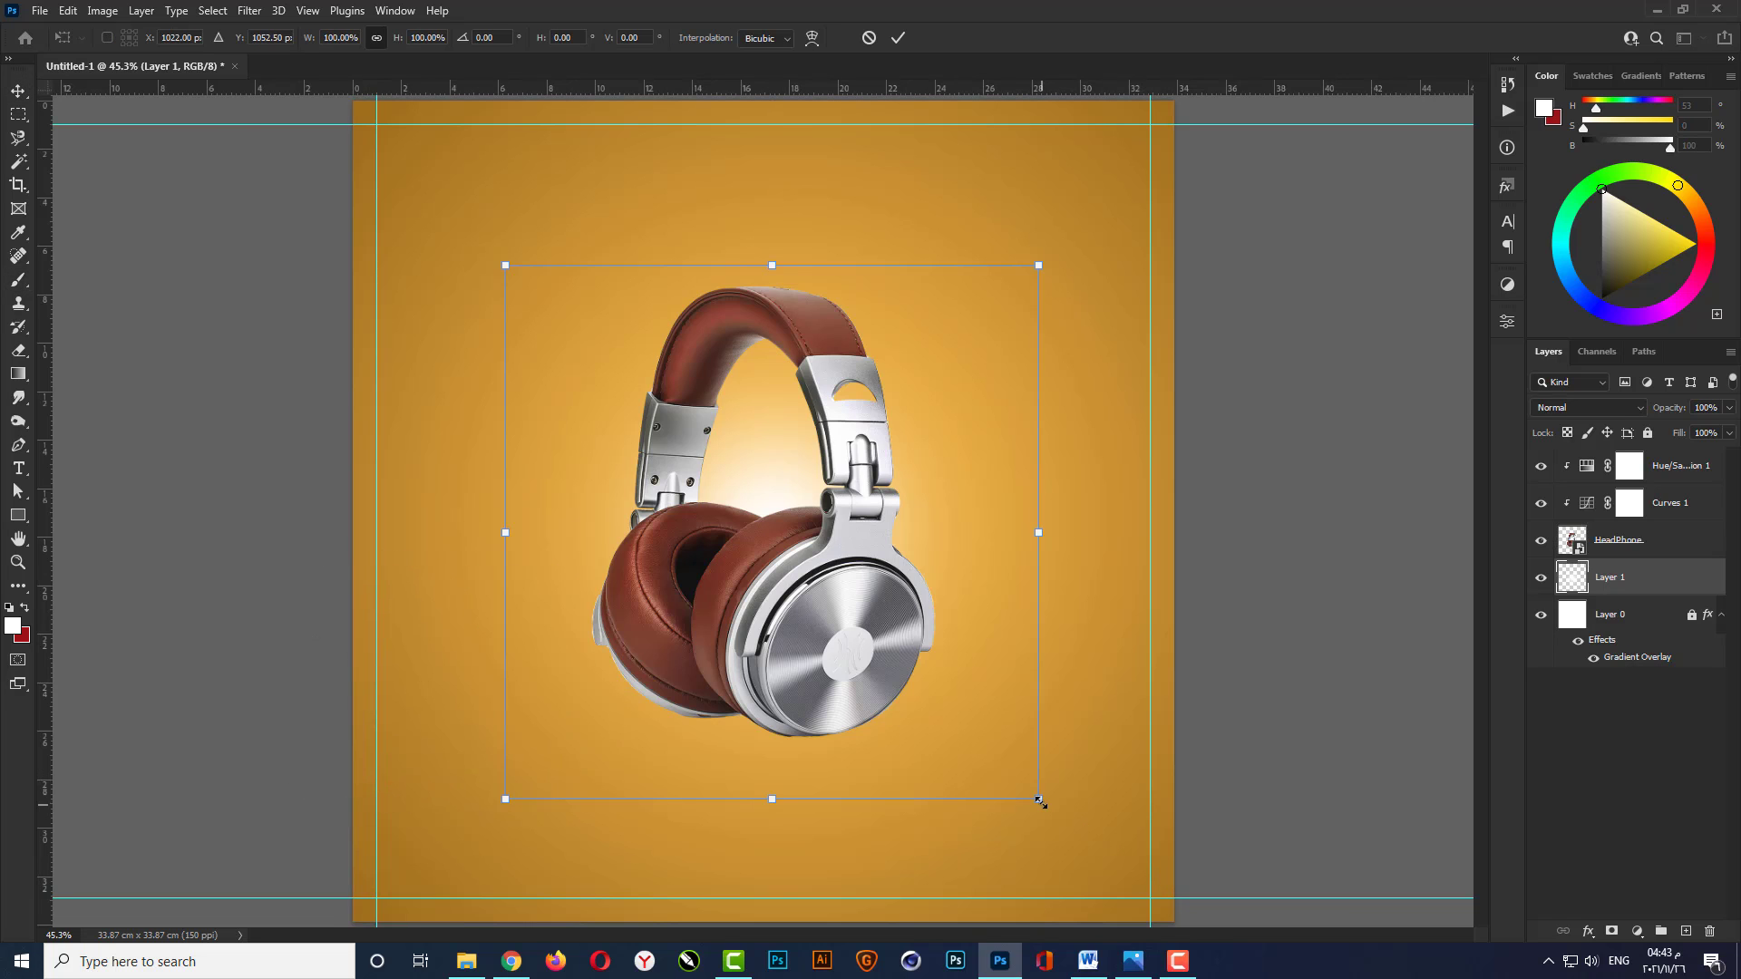
left_click_drag(1040, 801, 1188, 848)
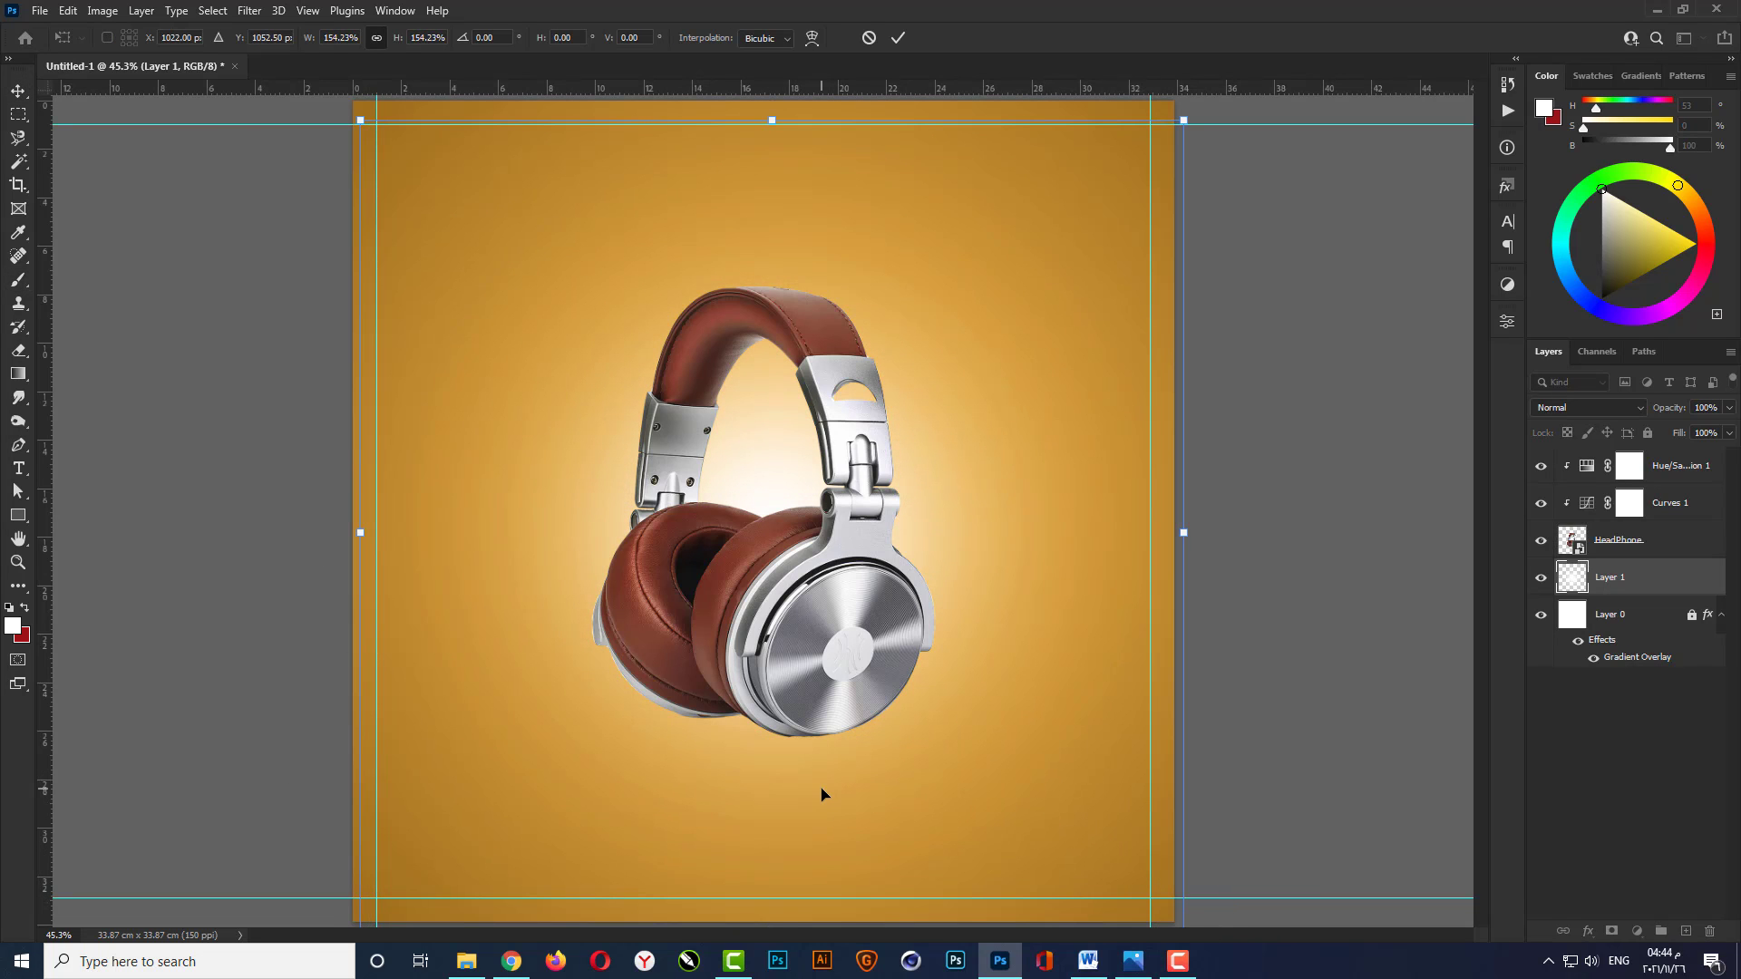
Nudge the enlarged glow up about 51 px and centre it horizontally on the canvas.
key("Up")
key("Up")
key("Up")
key("Up")
key("Up")
key("Up")
key("Up")
key("Up")
key("Up")
key("Up")
key("Up")
key("Up")
key("Up")
key("Up")
key("Up")
key("Up")
key("Up")
key("Up")
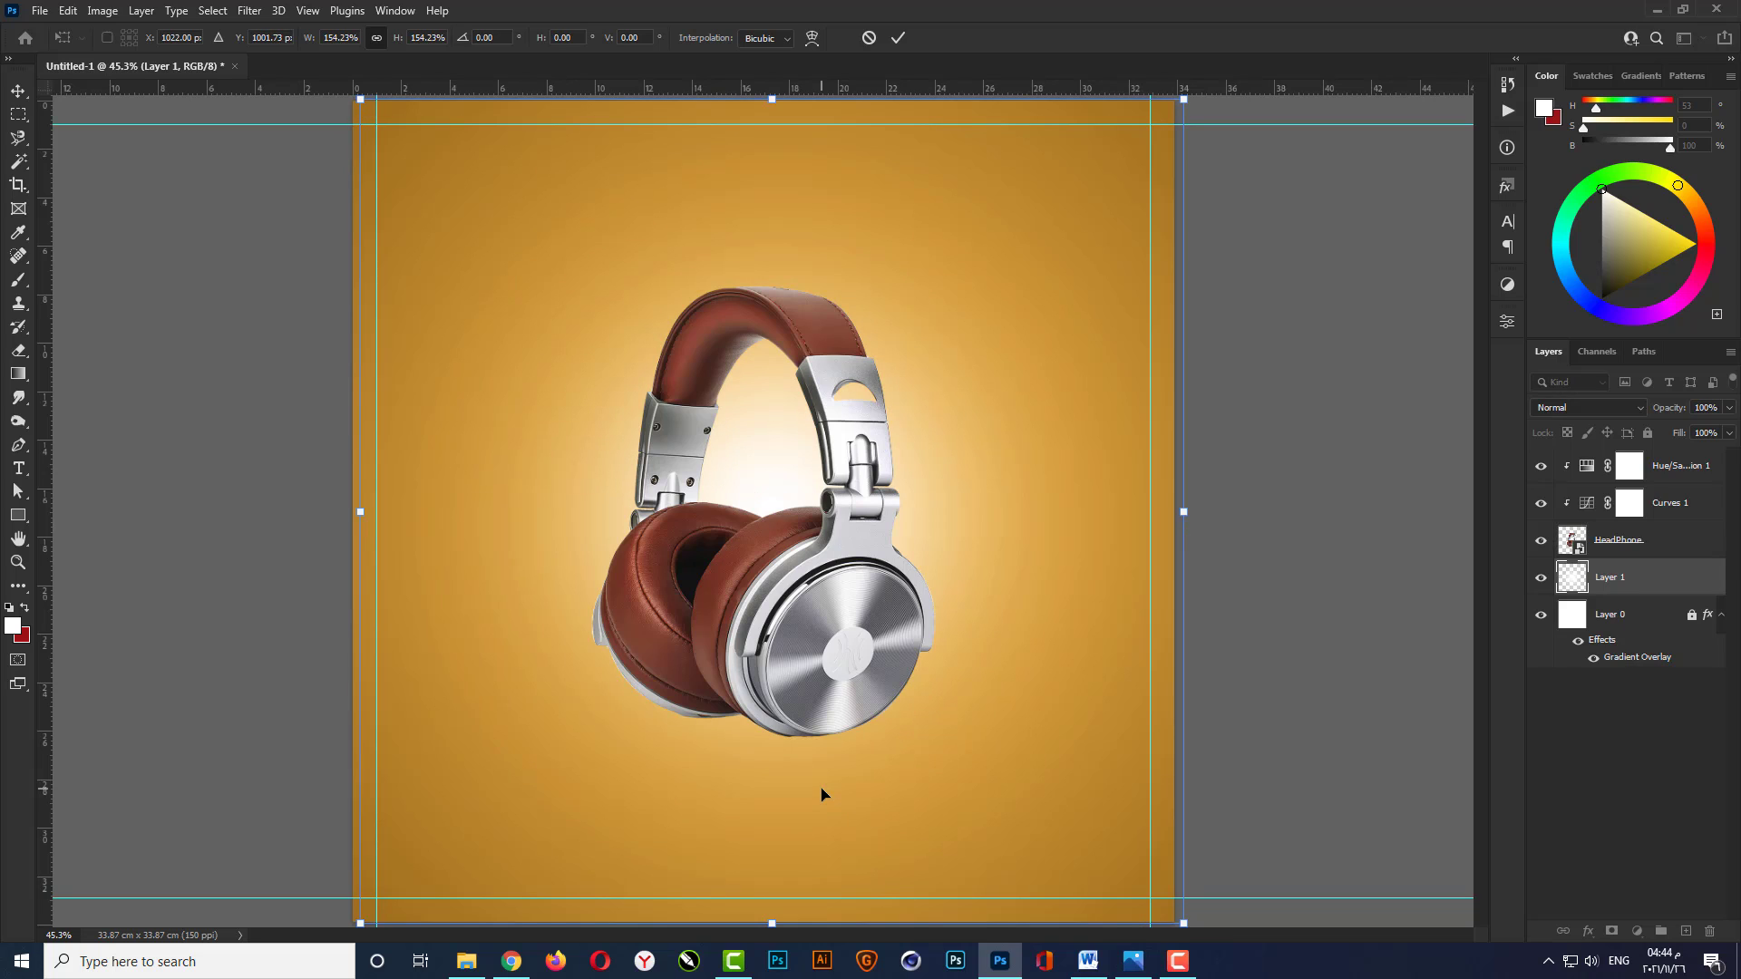
key("Return")
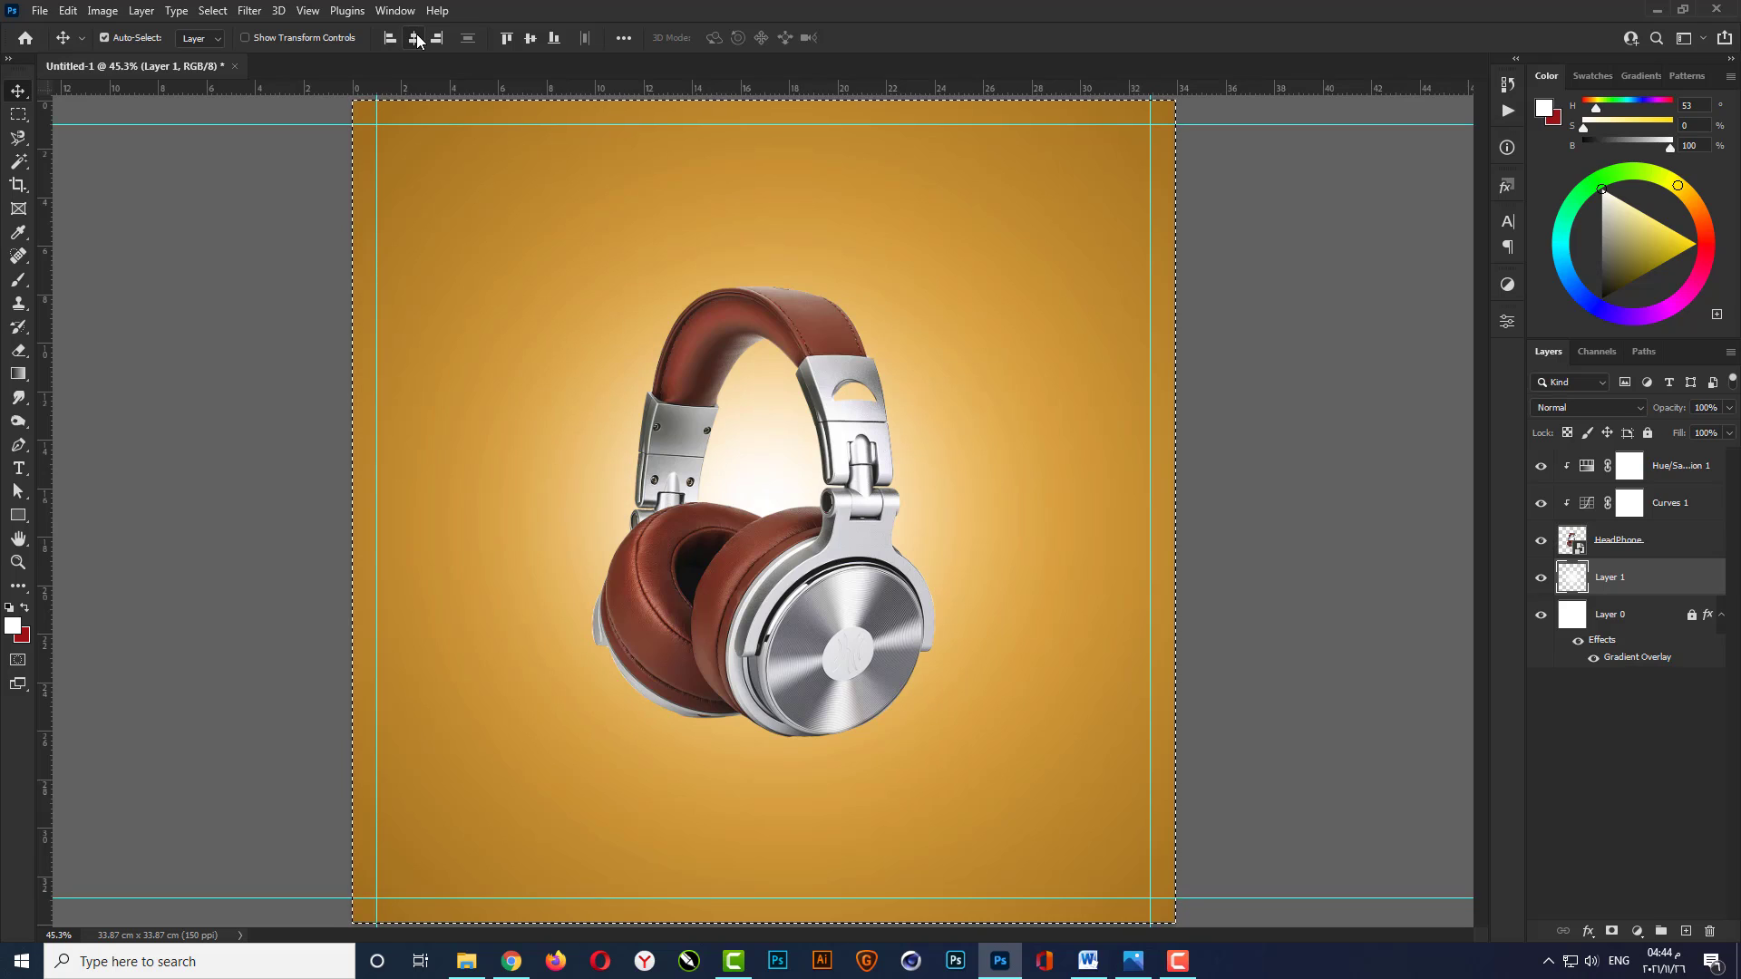
key("ctrl+d")
Centre the HeadPhone layer horizontally on the canvas.
left_click(884, 603, "ctrl")
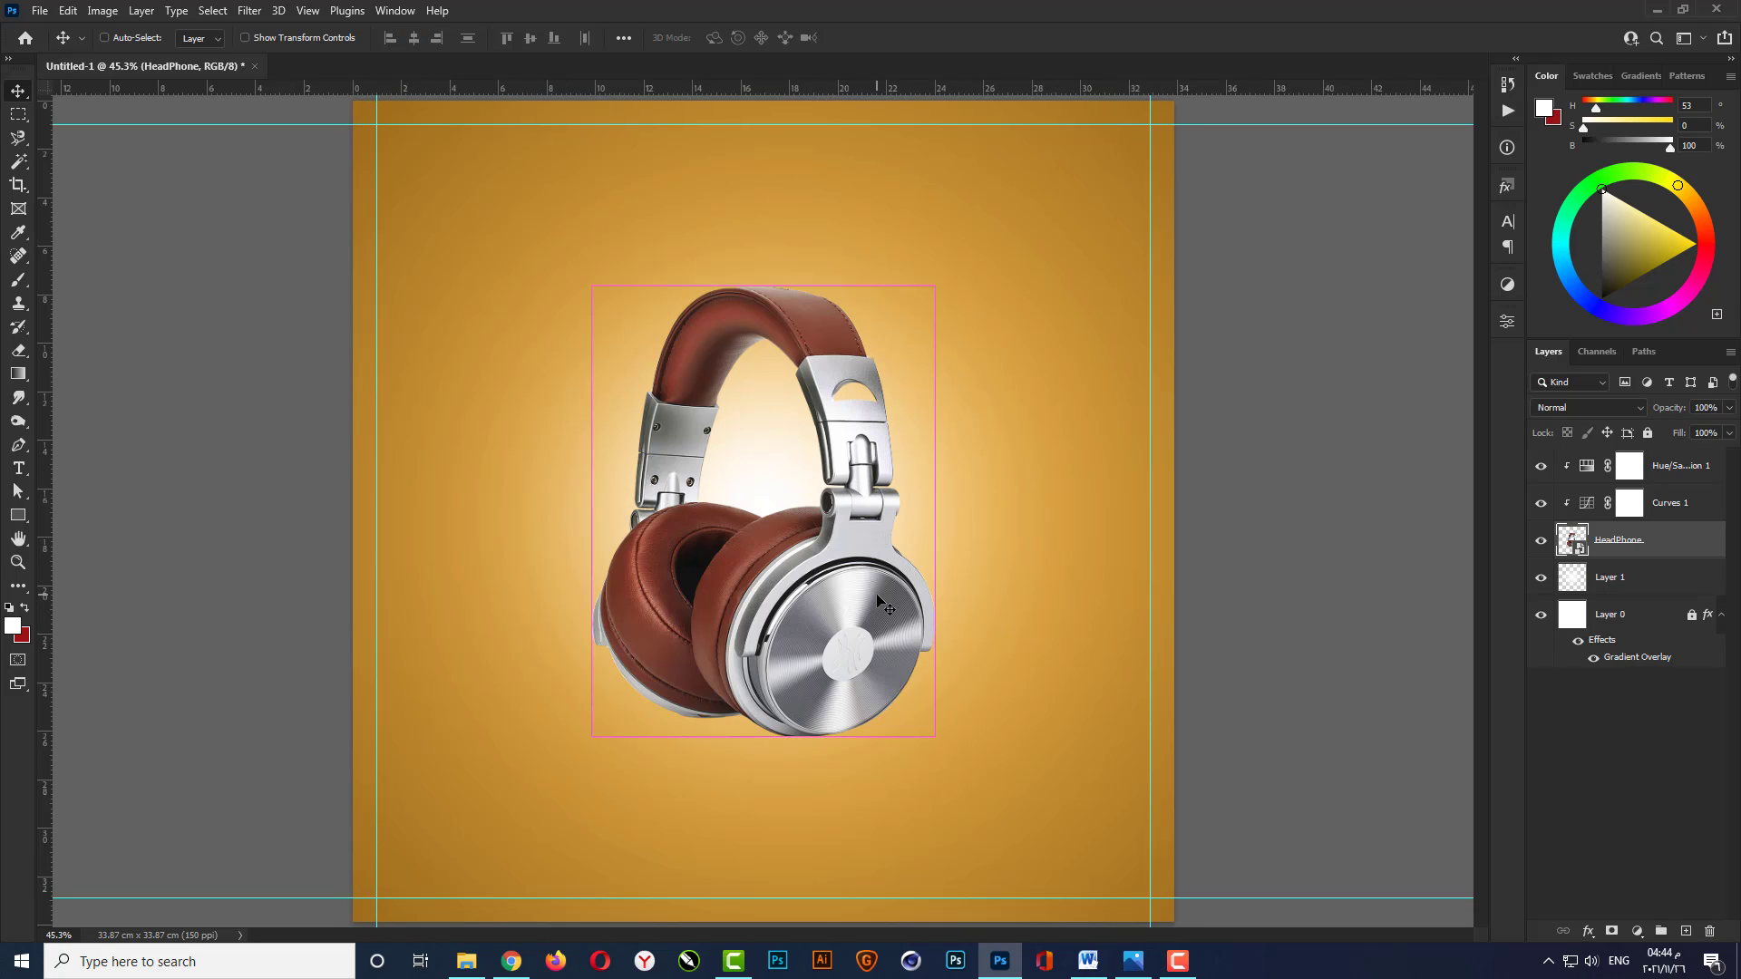
key("ctrl+a")
left_click(415, 37)
key("ctrl+d")
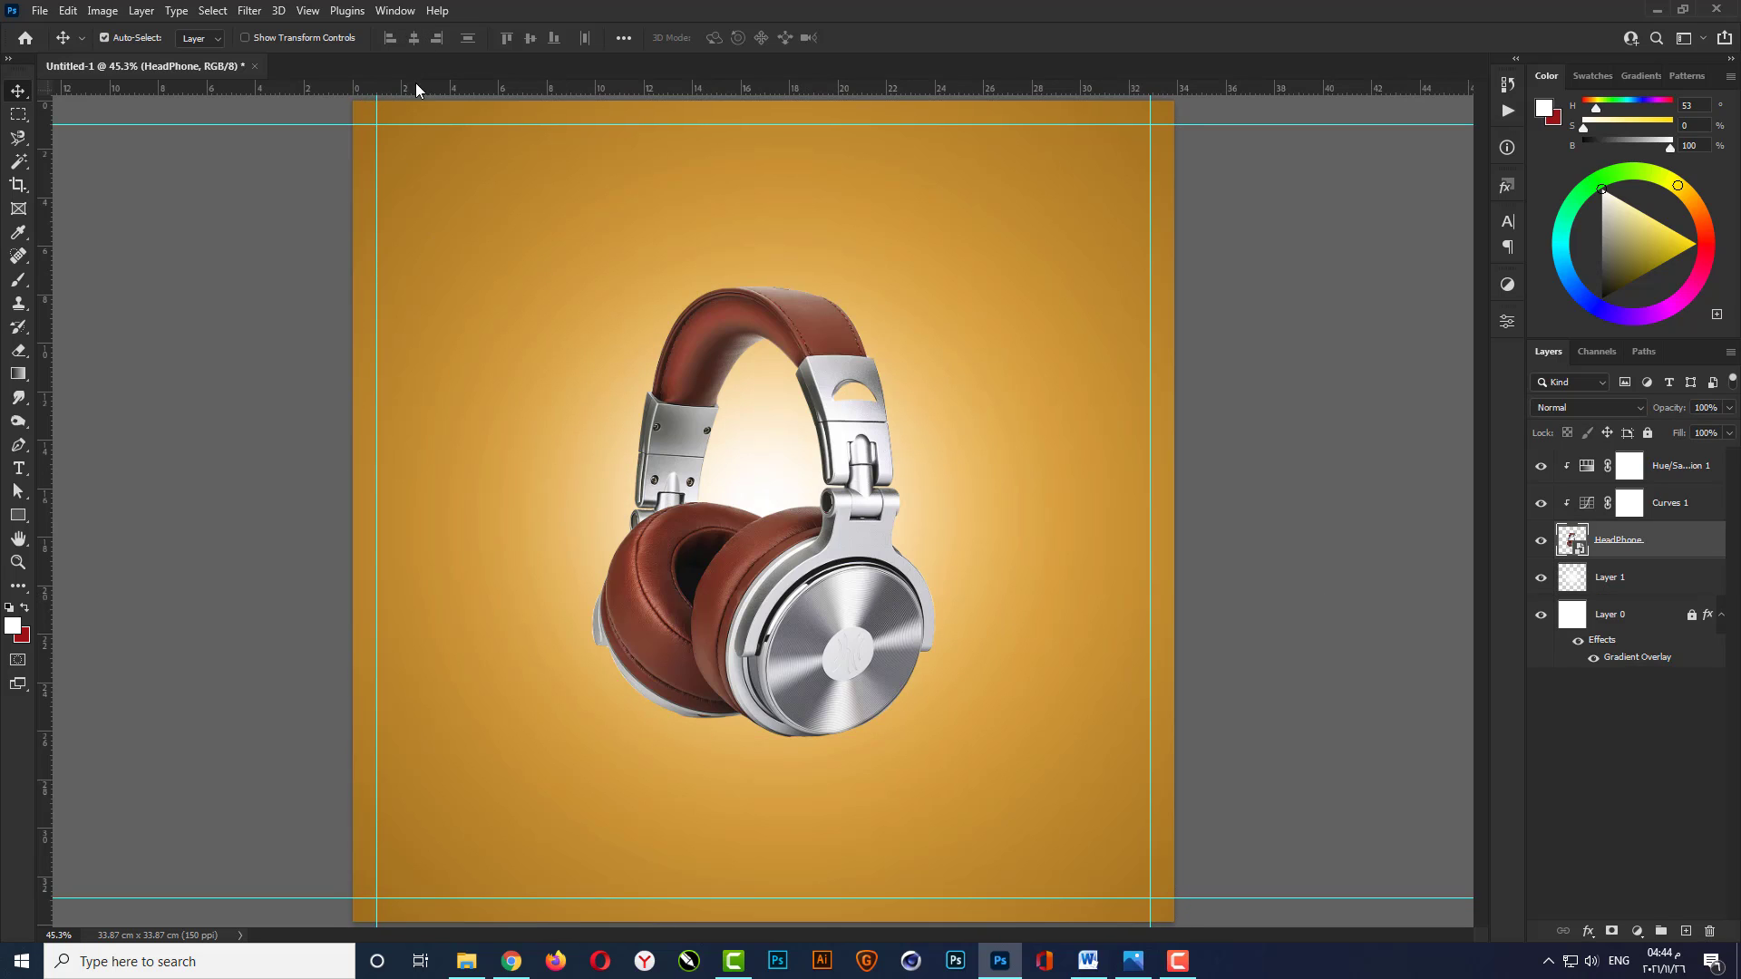
Set the blend mode of the glow on Layer 1 to Soft Light.
left_click(1610, 576)
left_click(1587, 410)
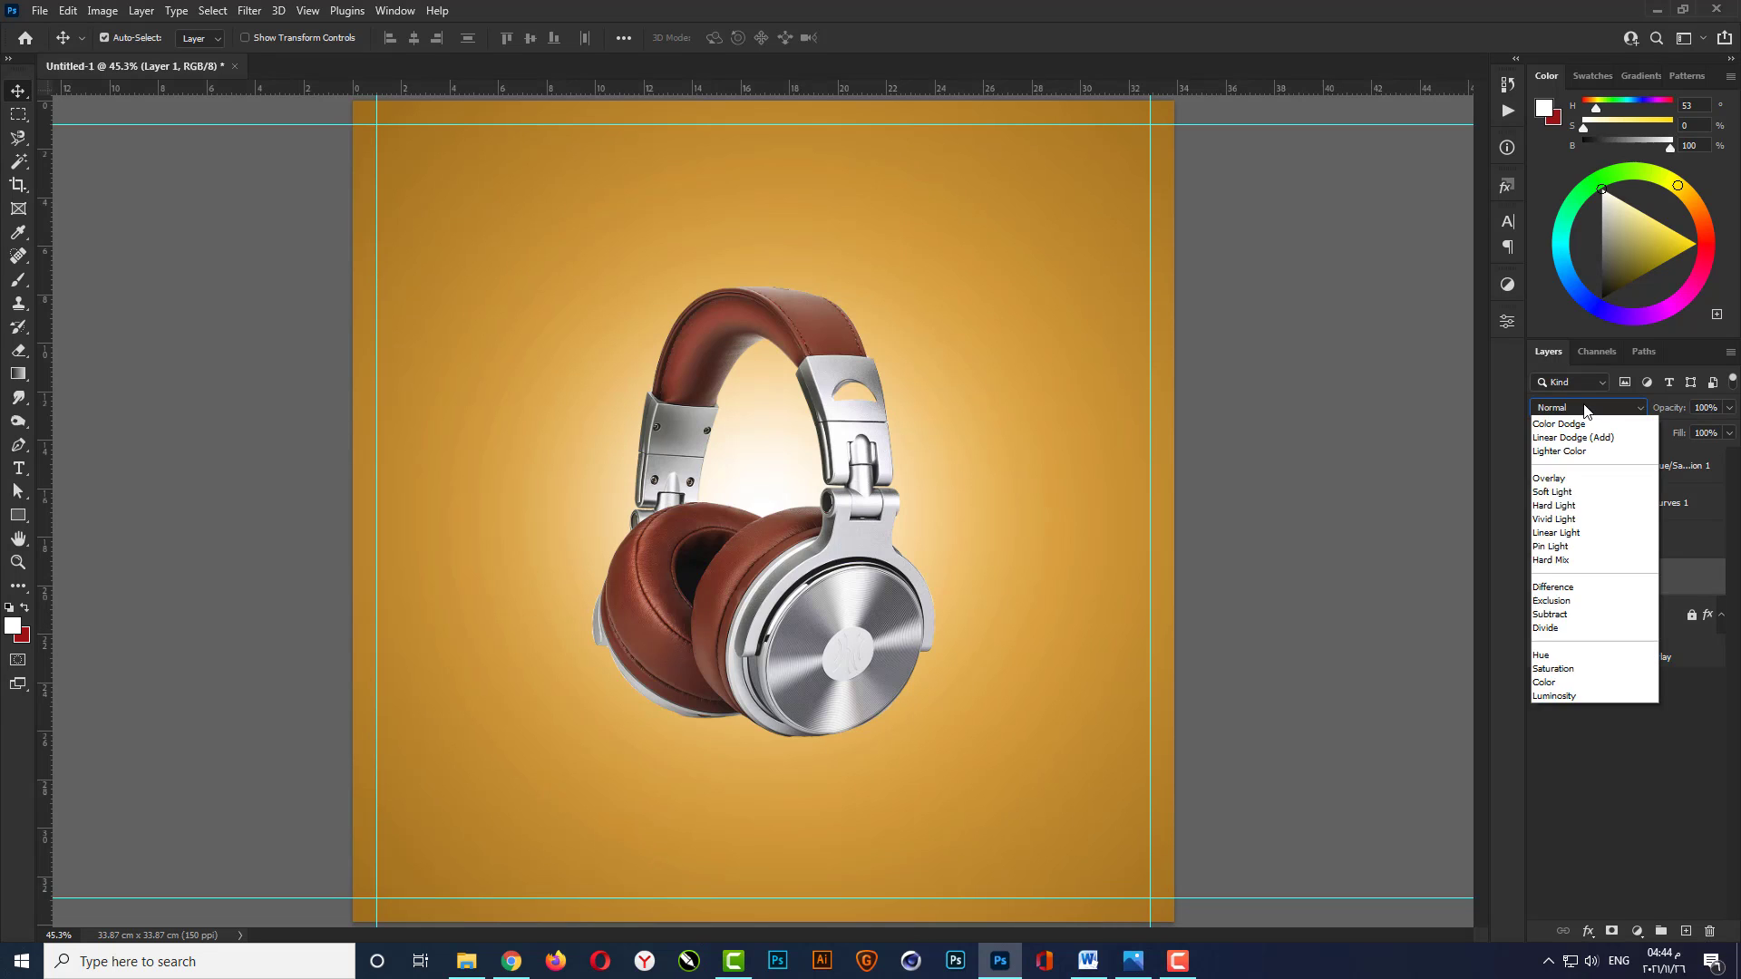
left_click(1564, 642)
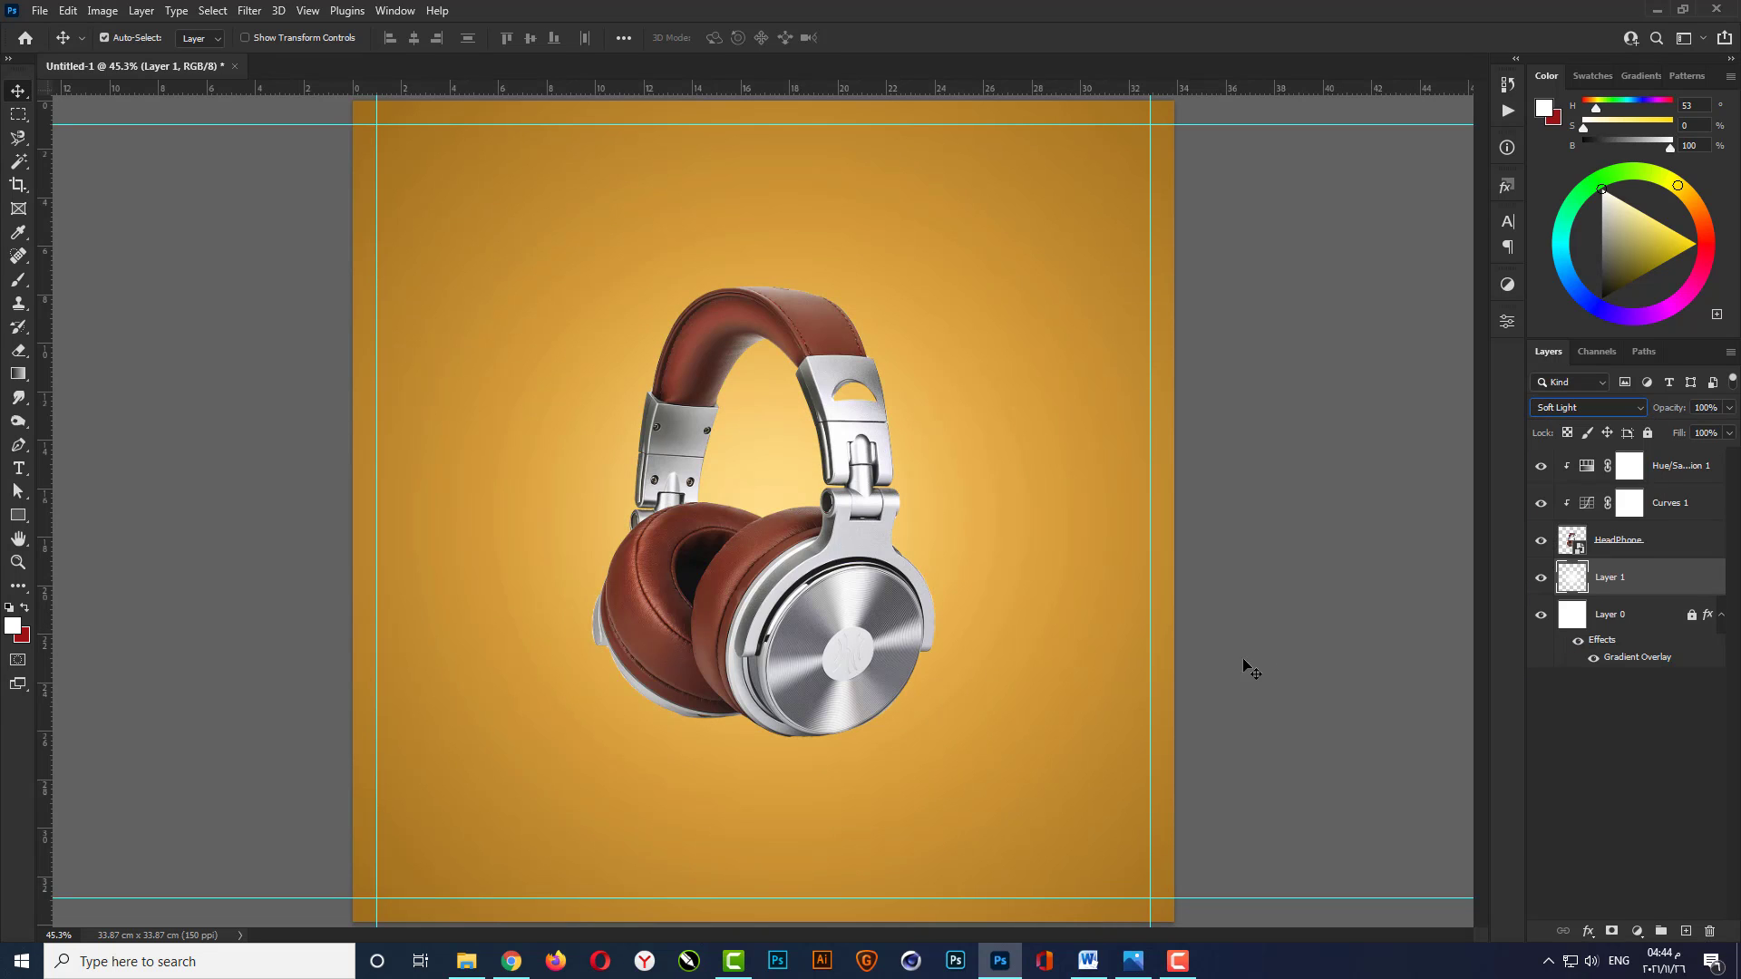
left_click(1187, 681)
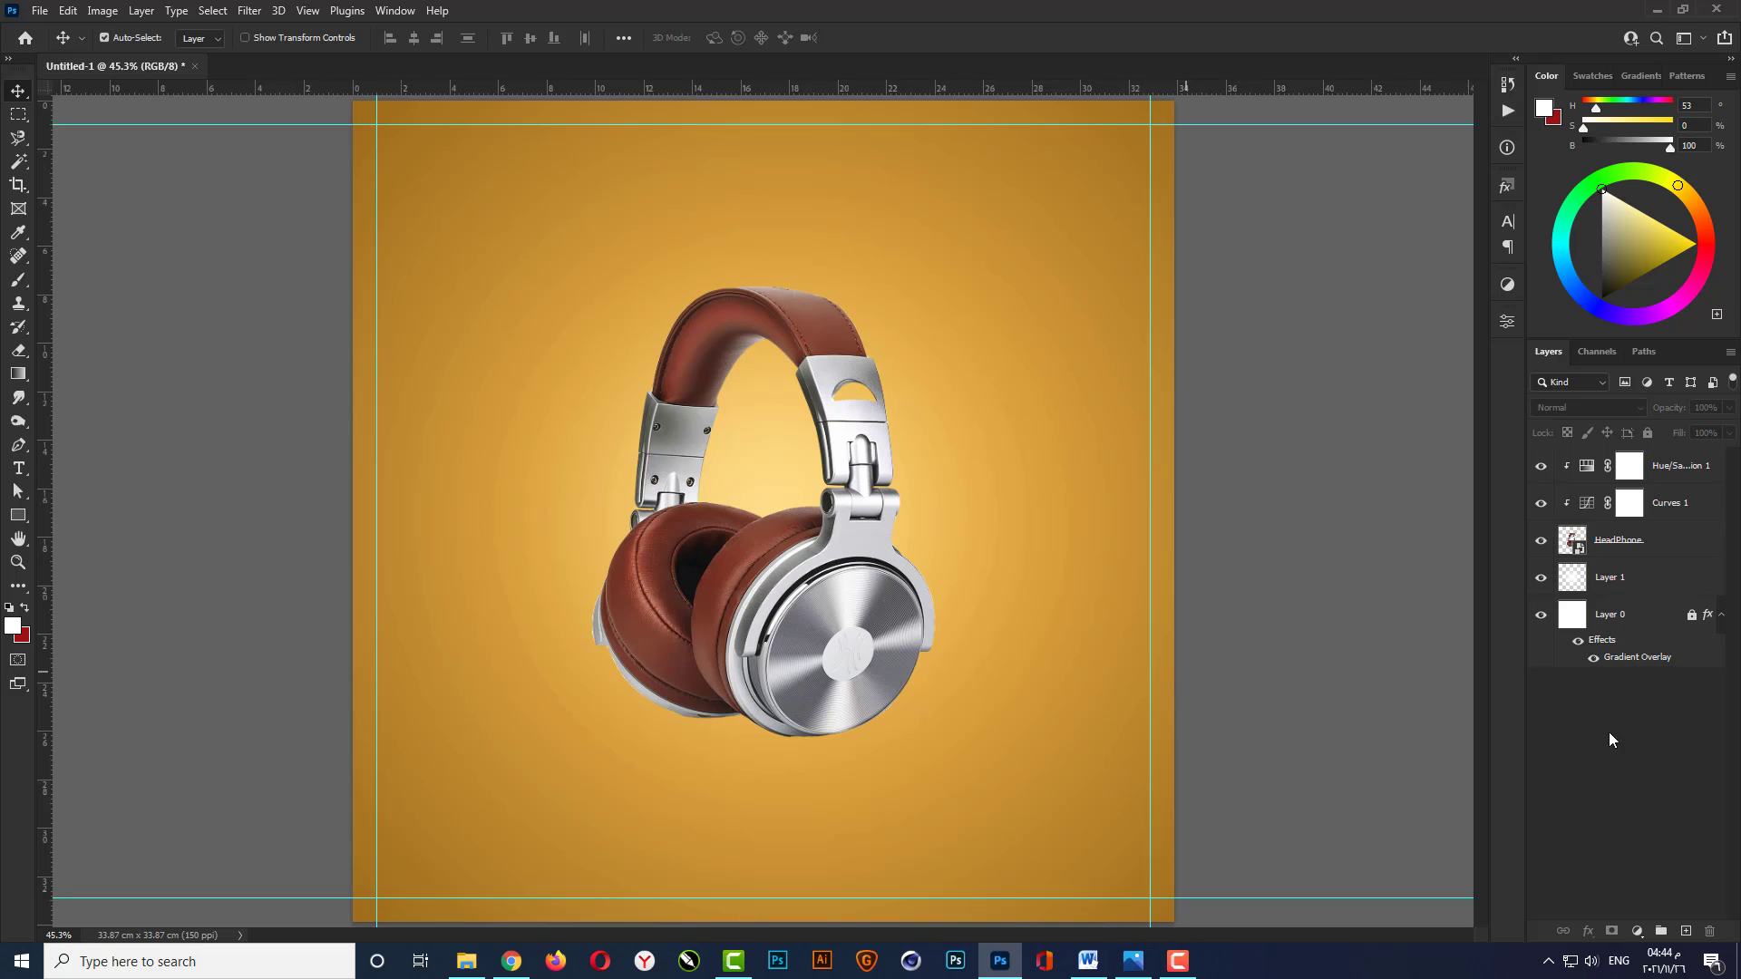
Add an empty layer directly beneath the HeadPhone layer and set up a 400 px soft brush with a flattened elliptical tip.
left_click(1680, 931)
left_click_drag(1666, 466, 1657, 596)
left_click(18, 280)
right_click(684, 390)
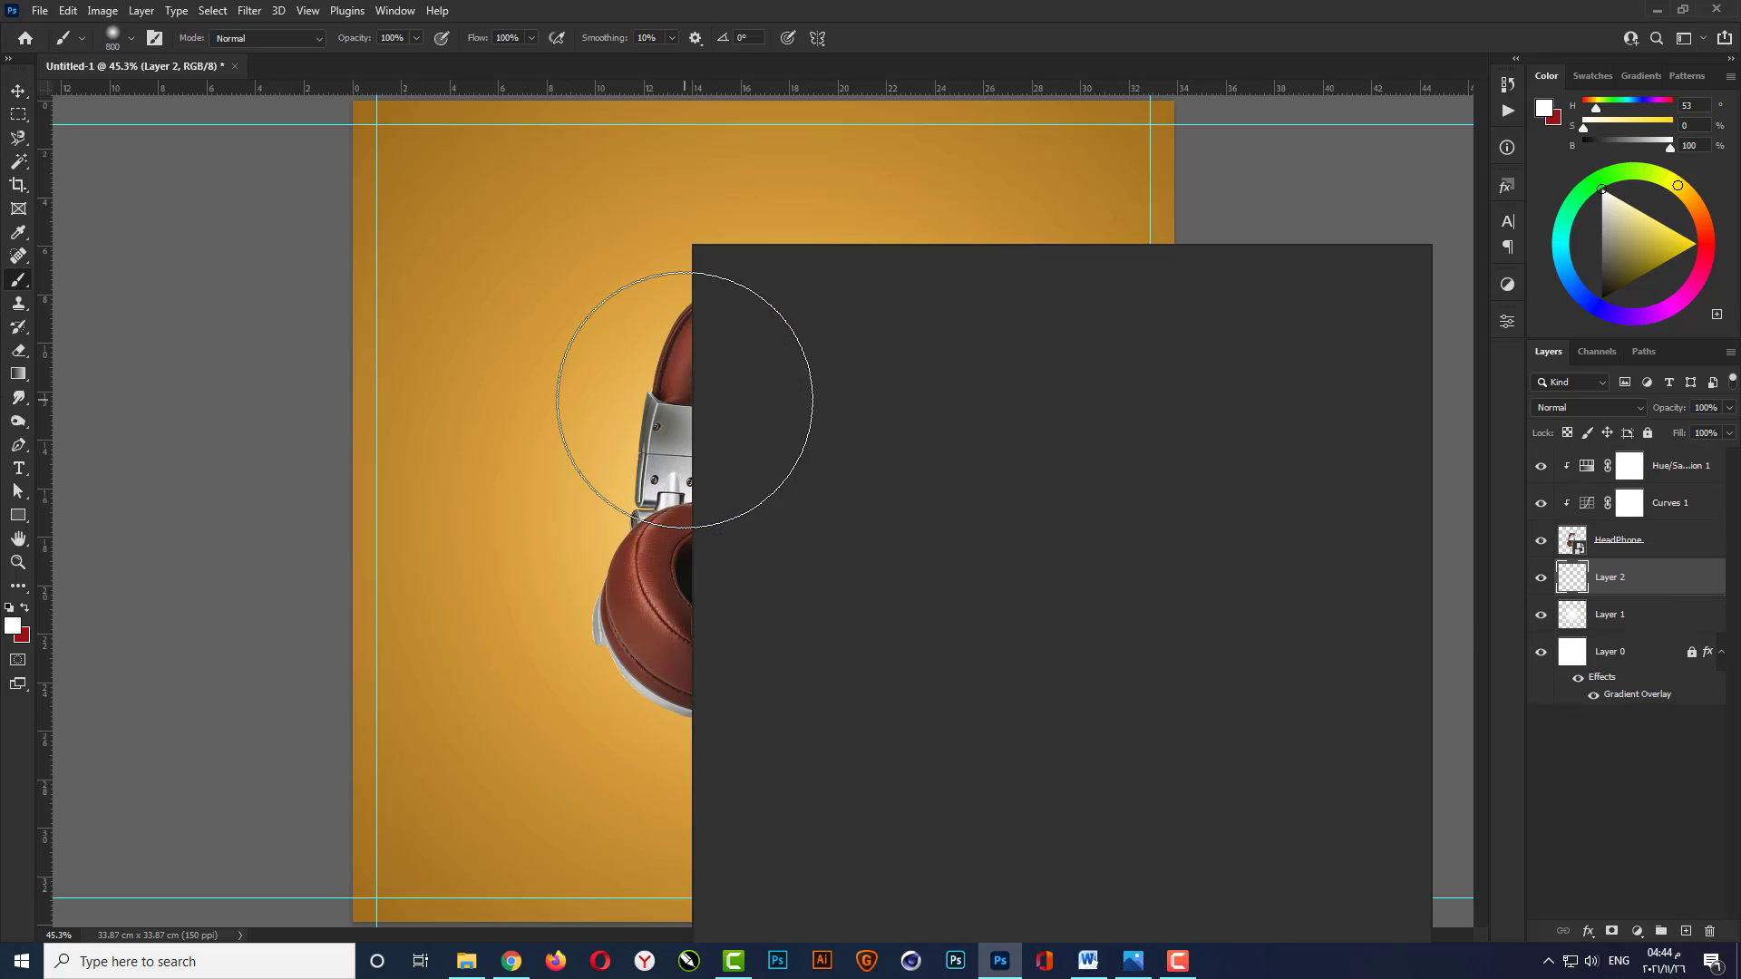
type("400")
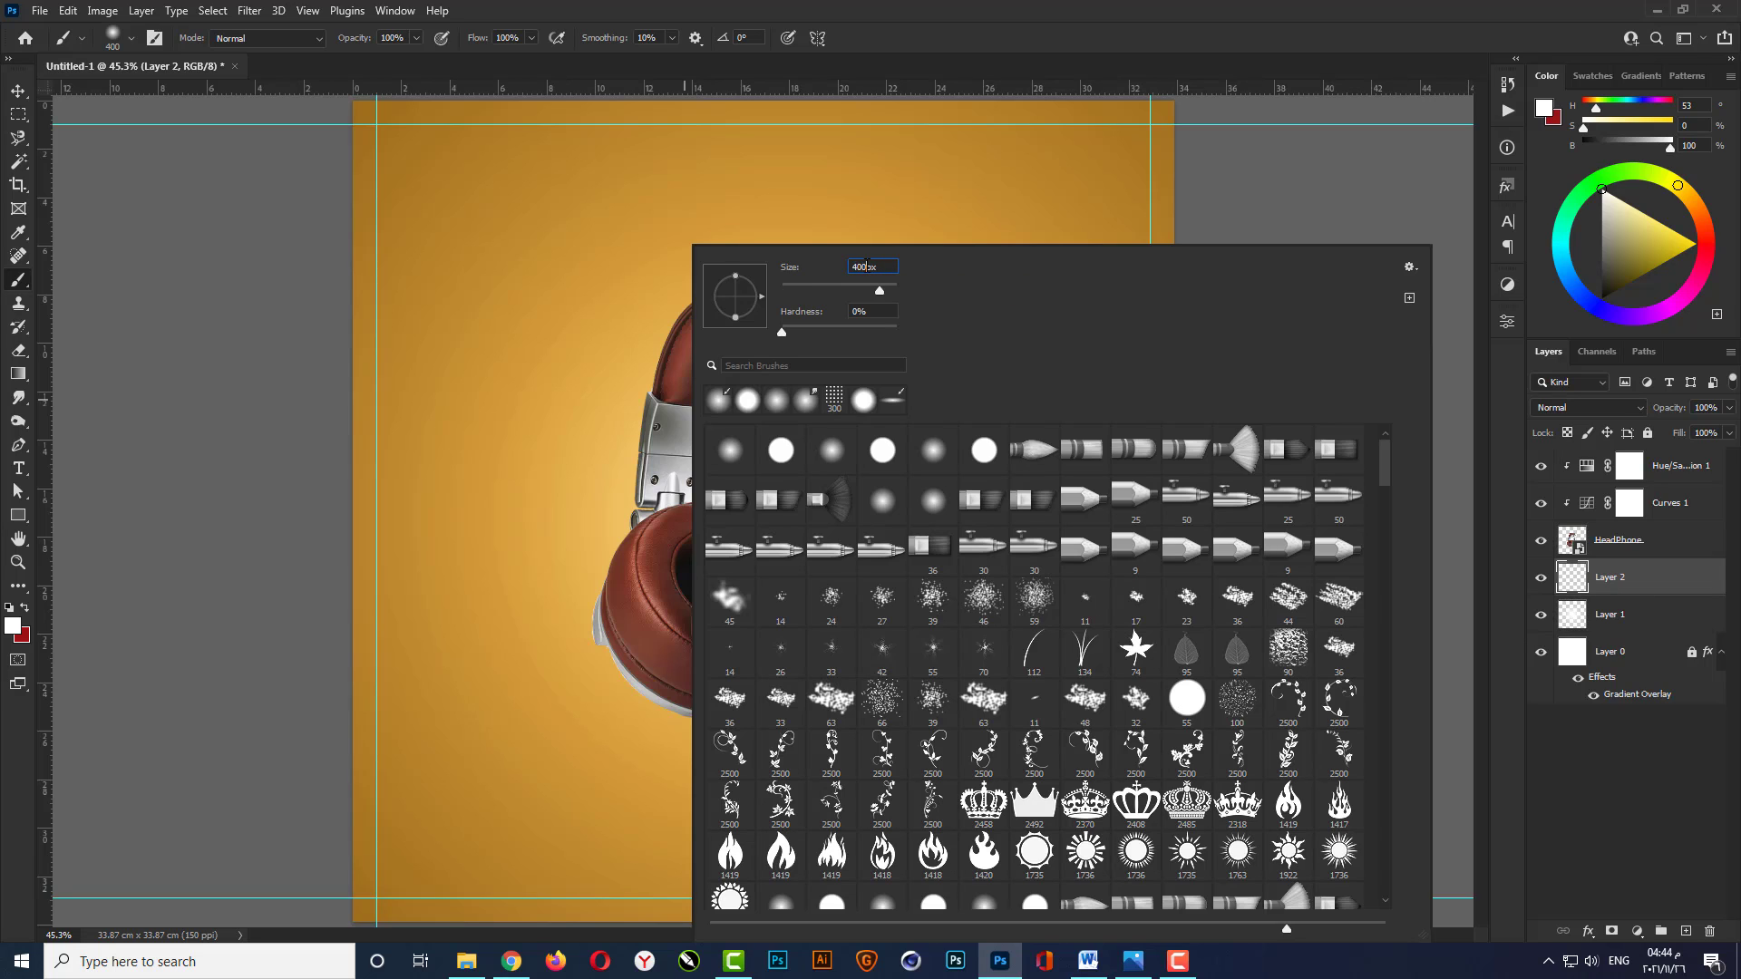
left_click_drag(726, 285, 735, 295)
Set the foreground colour to black (000000) and dab a soft shadow under the front ear cup.
left_click(13, 626)
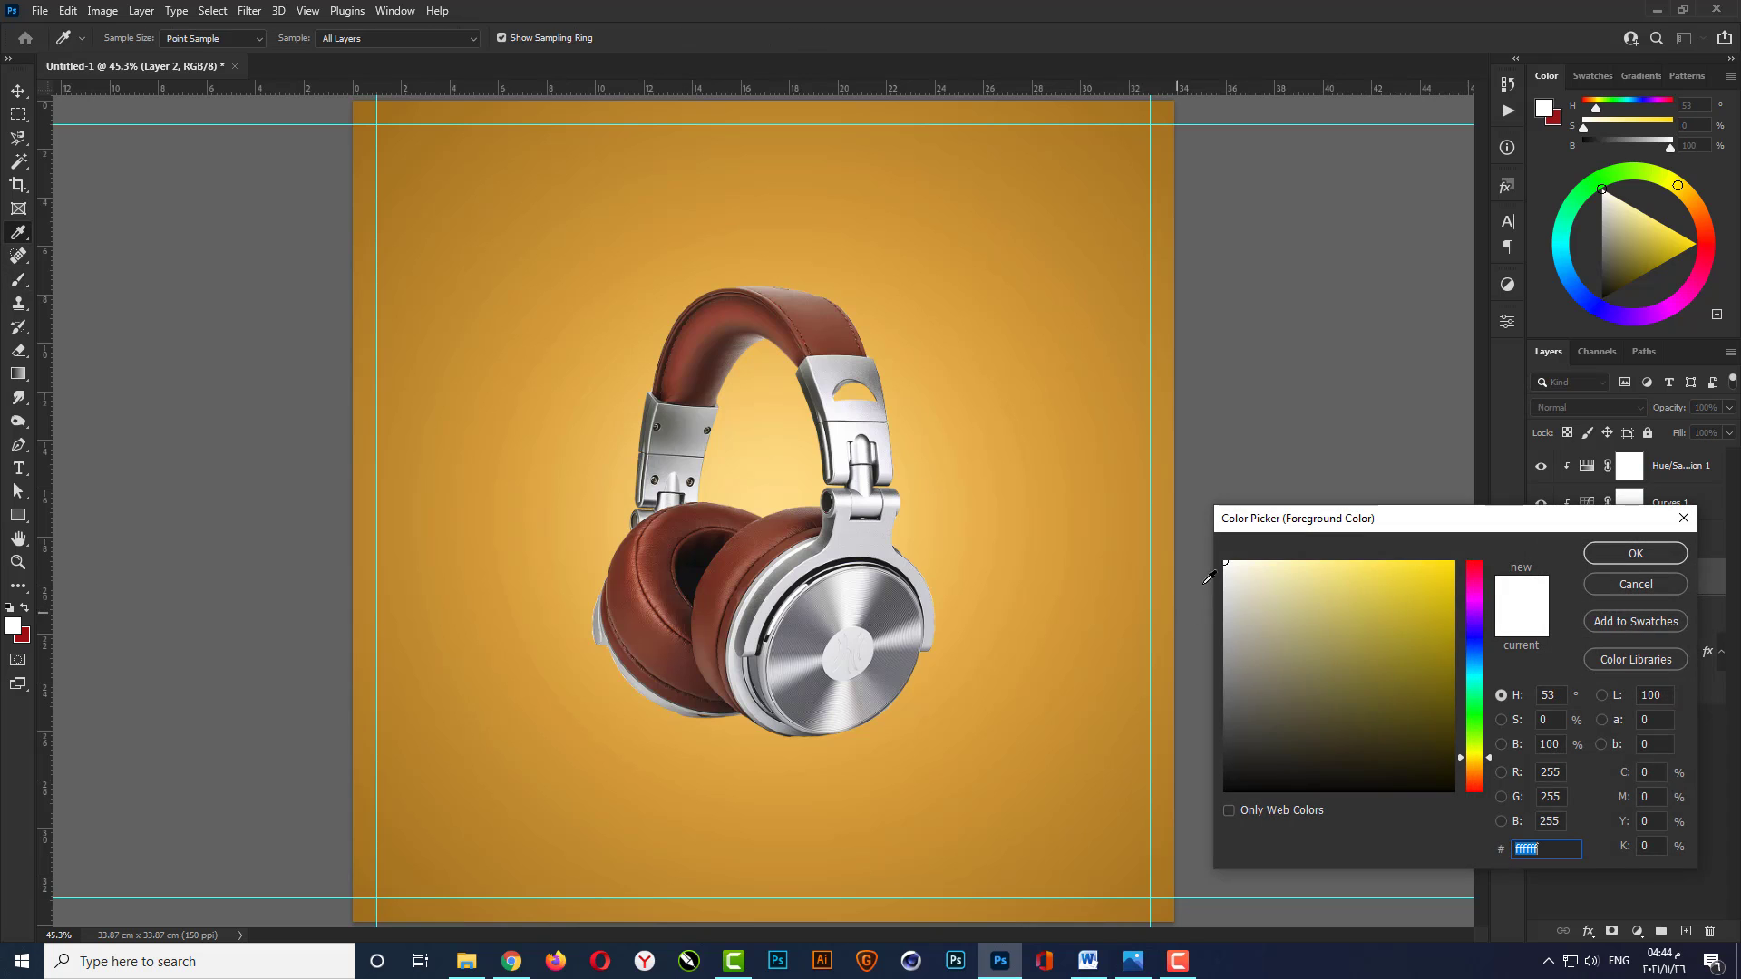
type("000000")
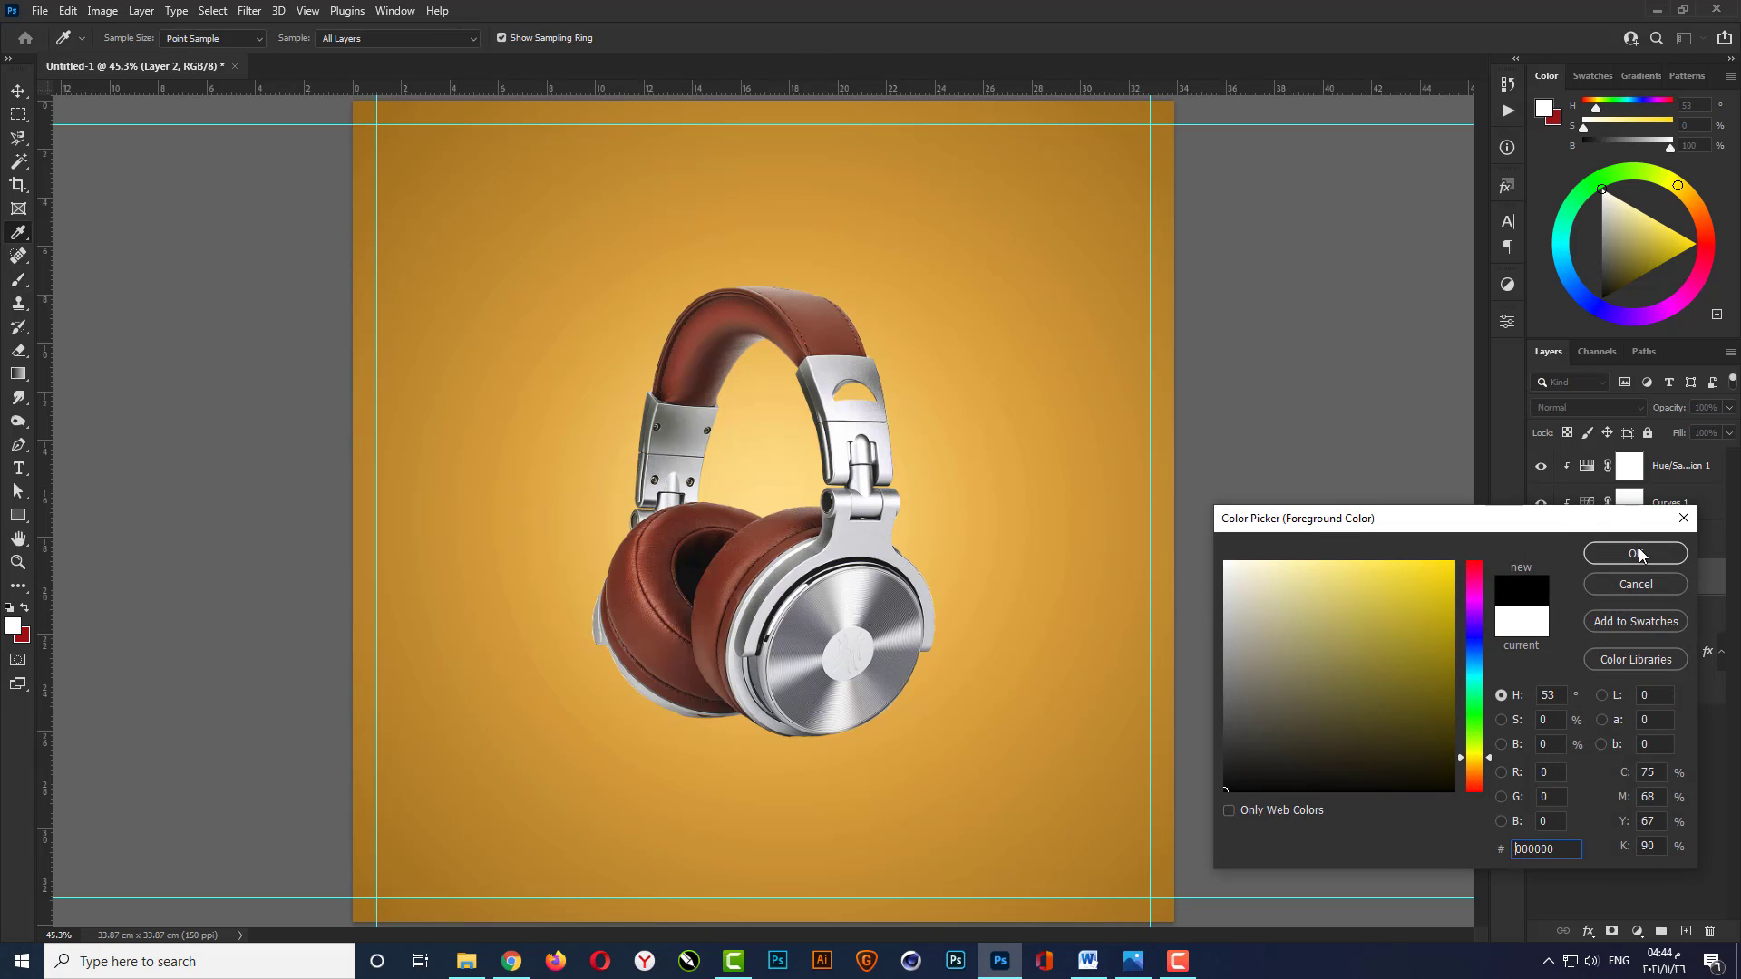
left_click(1636, 553)
scroll(798, 793, "up", 5)
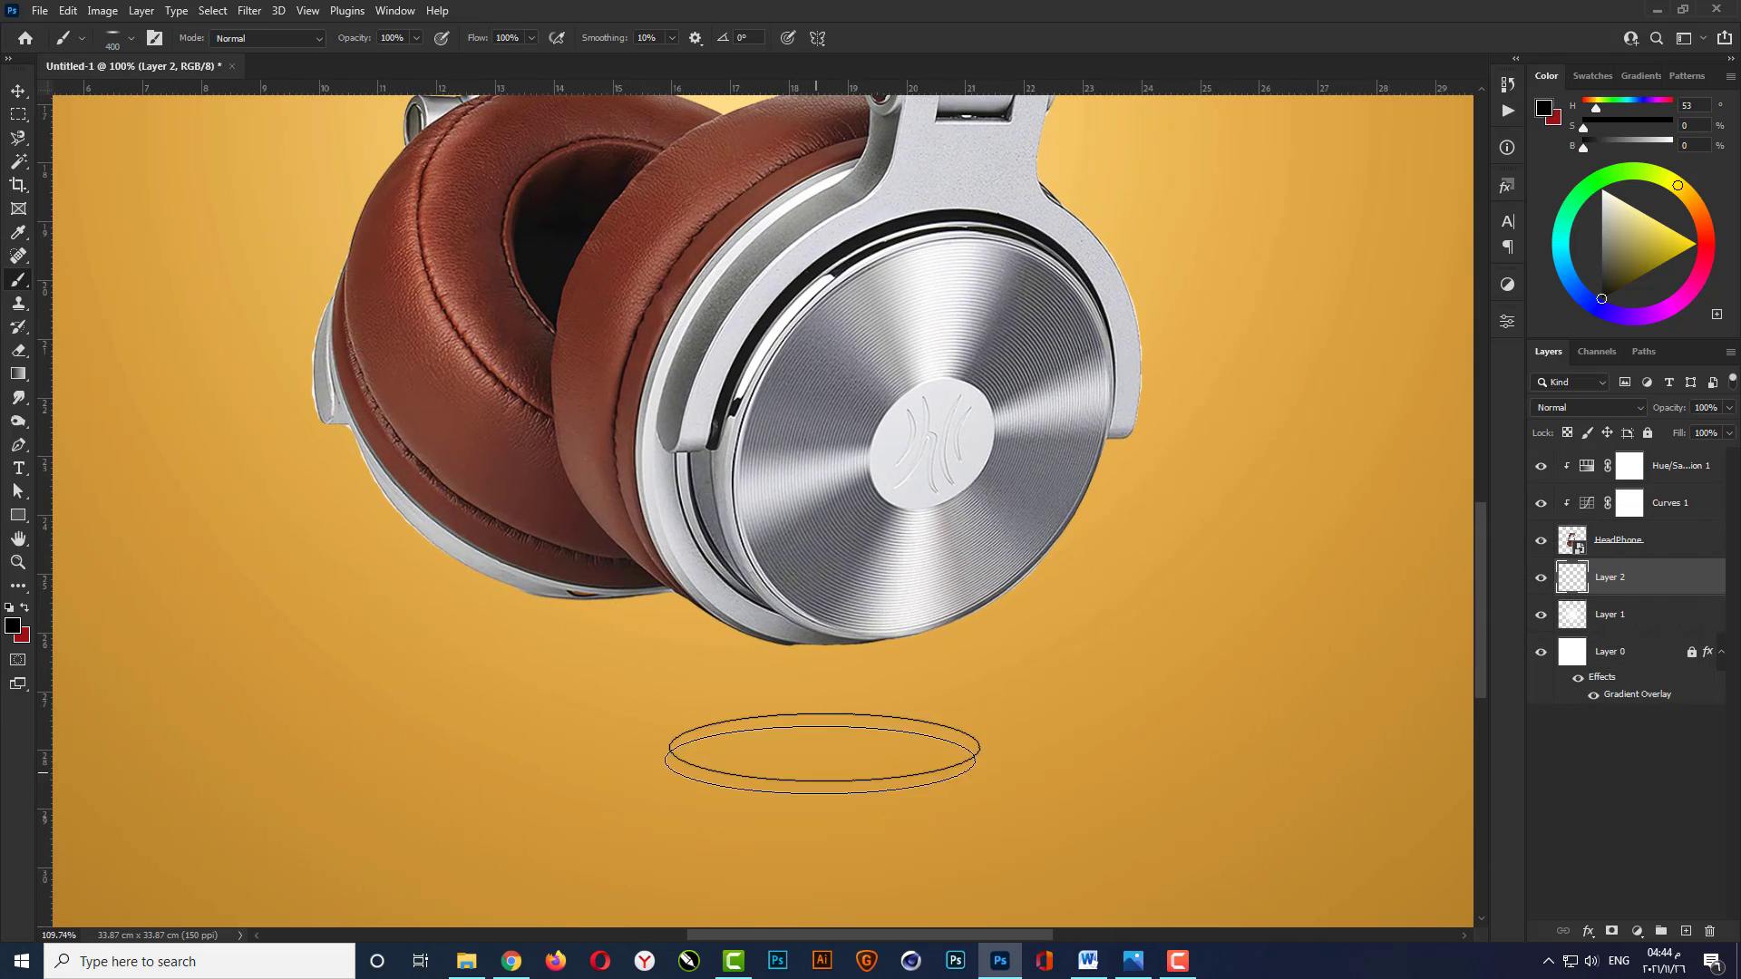
left_click(834, 646)
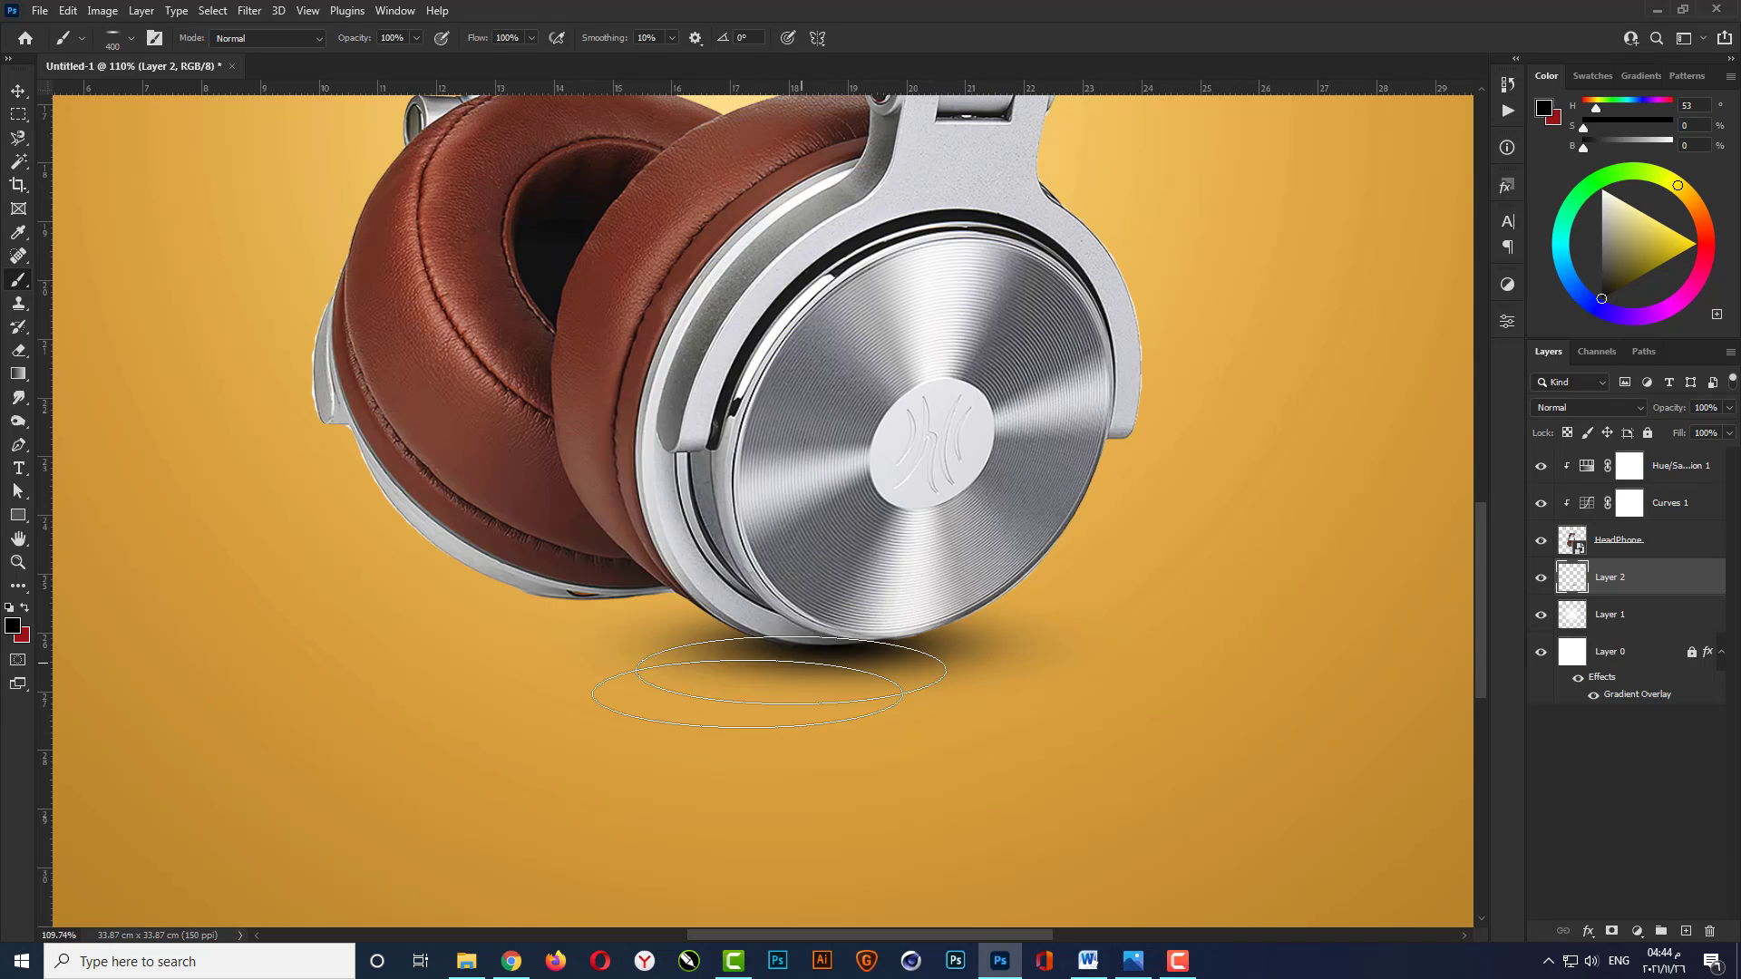
Transform the shadow under the front ear cup to make it thinner and wider.
left_click(18, 91)
key("ctrl+t")
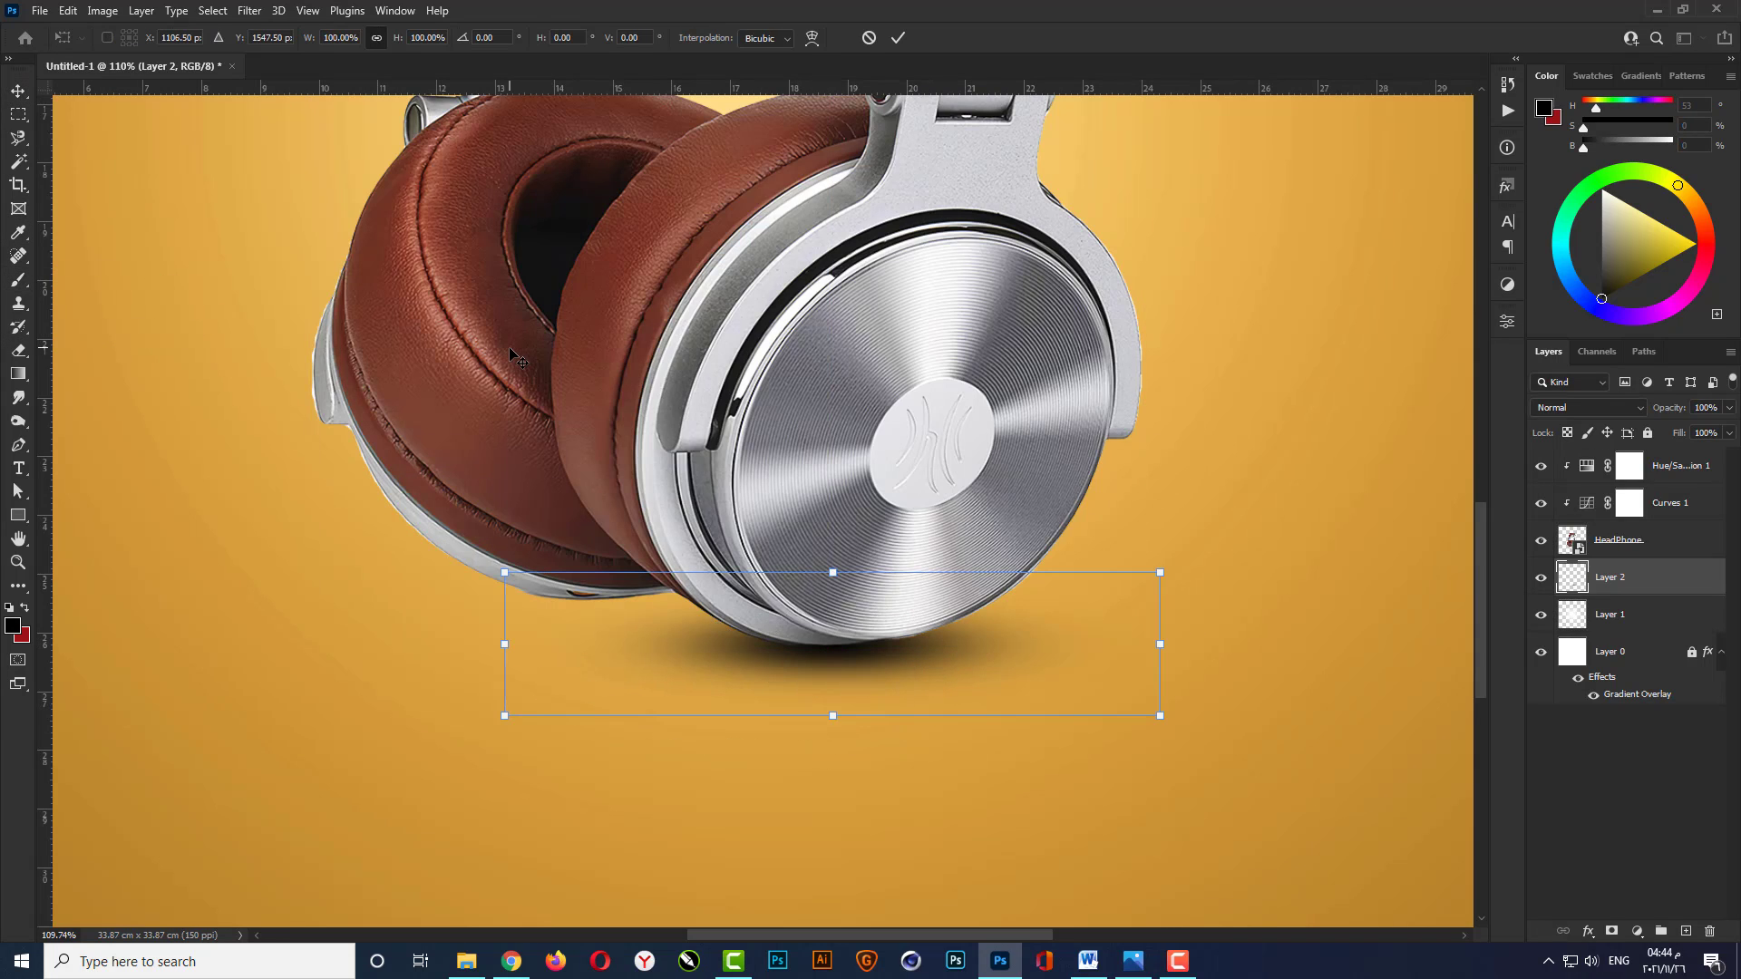
left_click_drag(832, 573, 832, 606)
left_click_drag(1160, 649, 1317, 689)
key("Return")
Duplicate the shadow layer and place the copy under the rear ear cup.
key("ctrl+0")
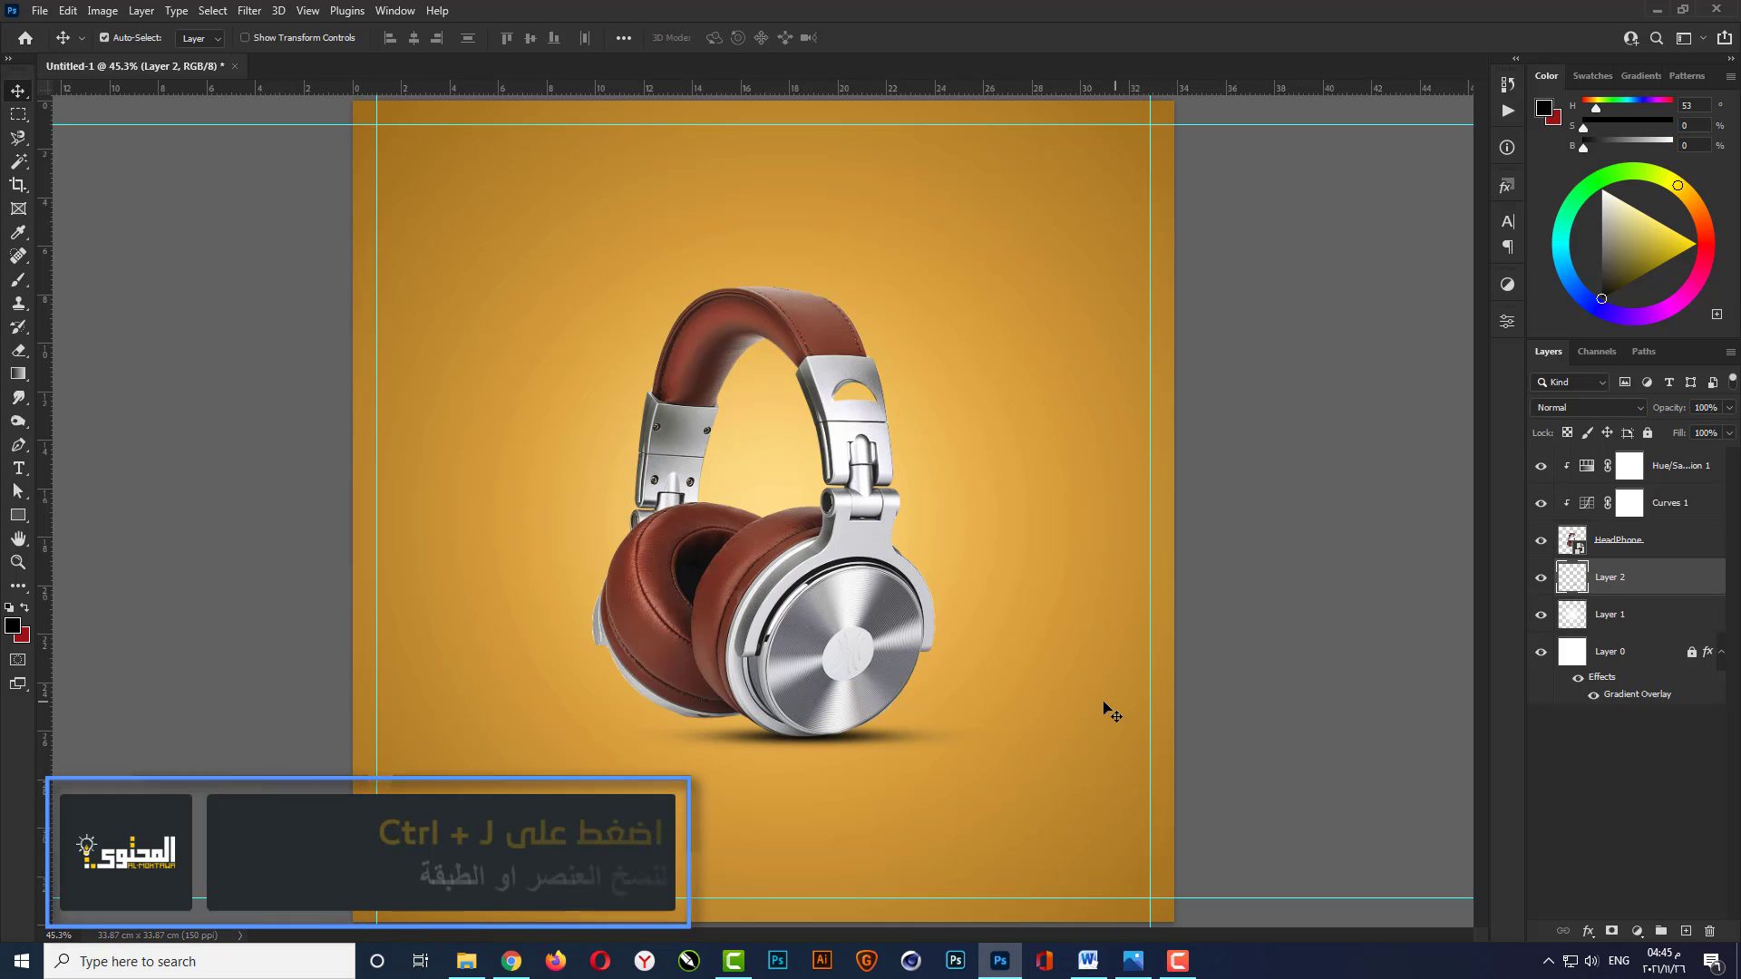
key("ctrl+j")
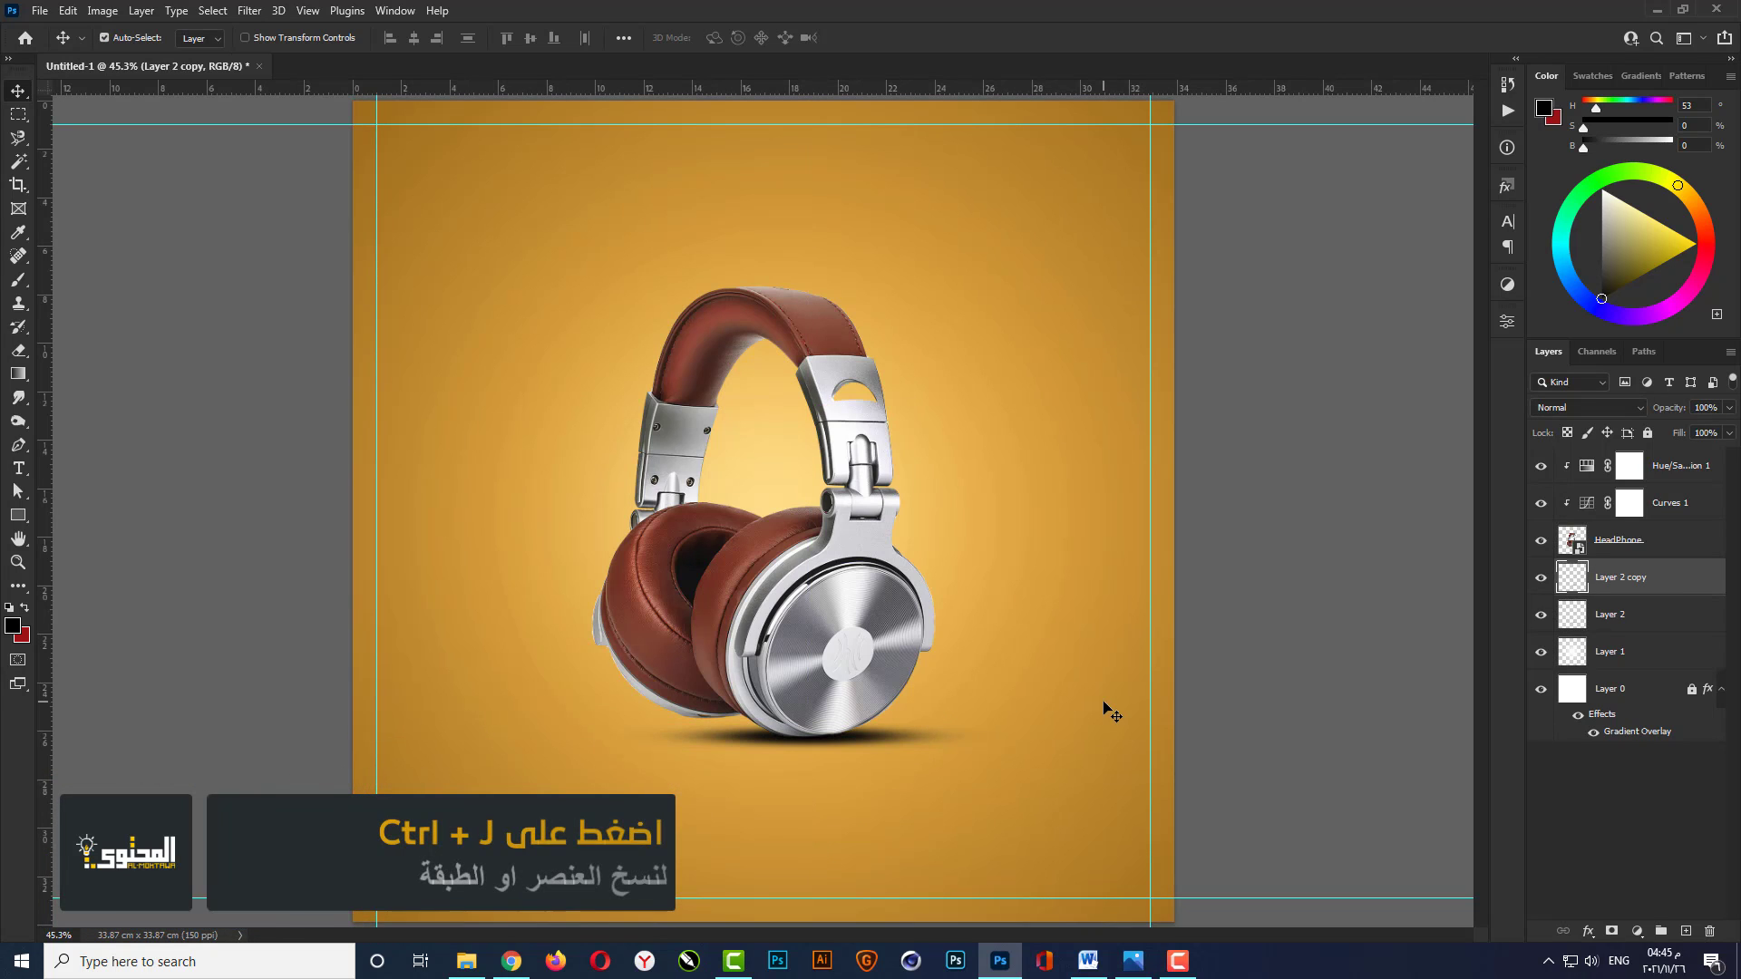
left_click_drag(867, 742, 759, 724)
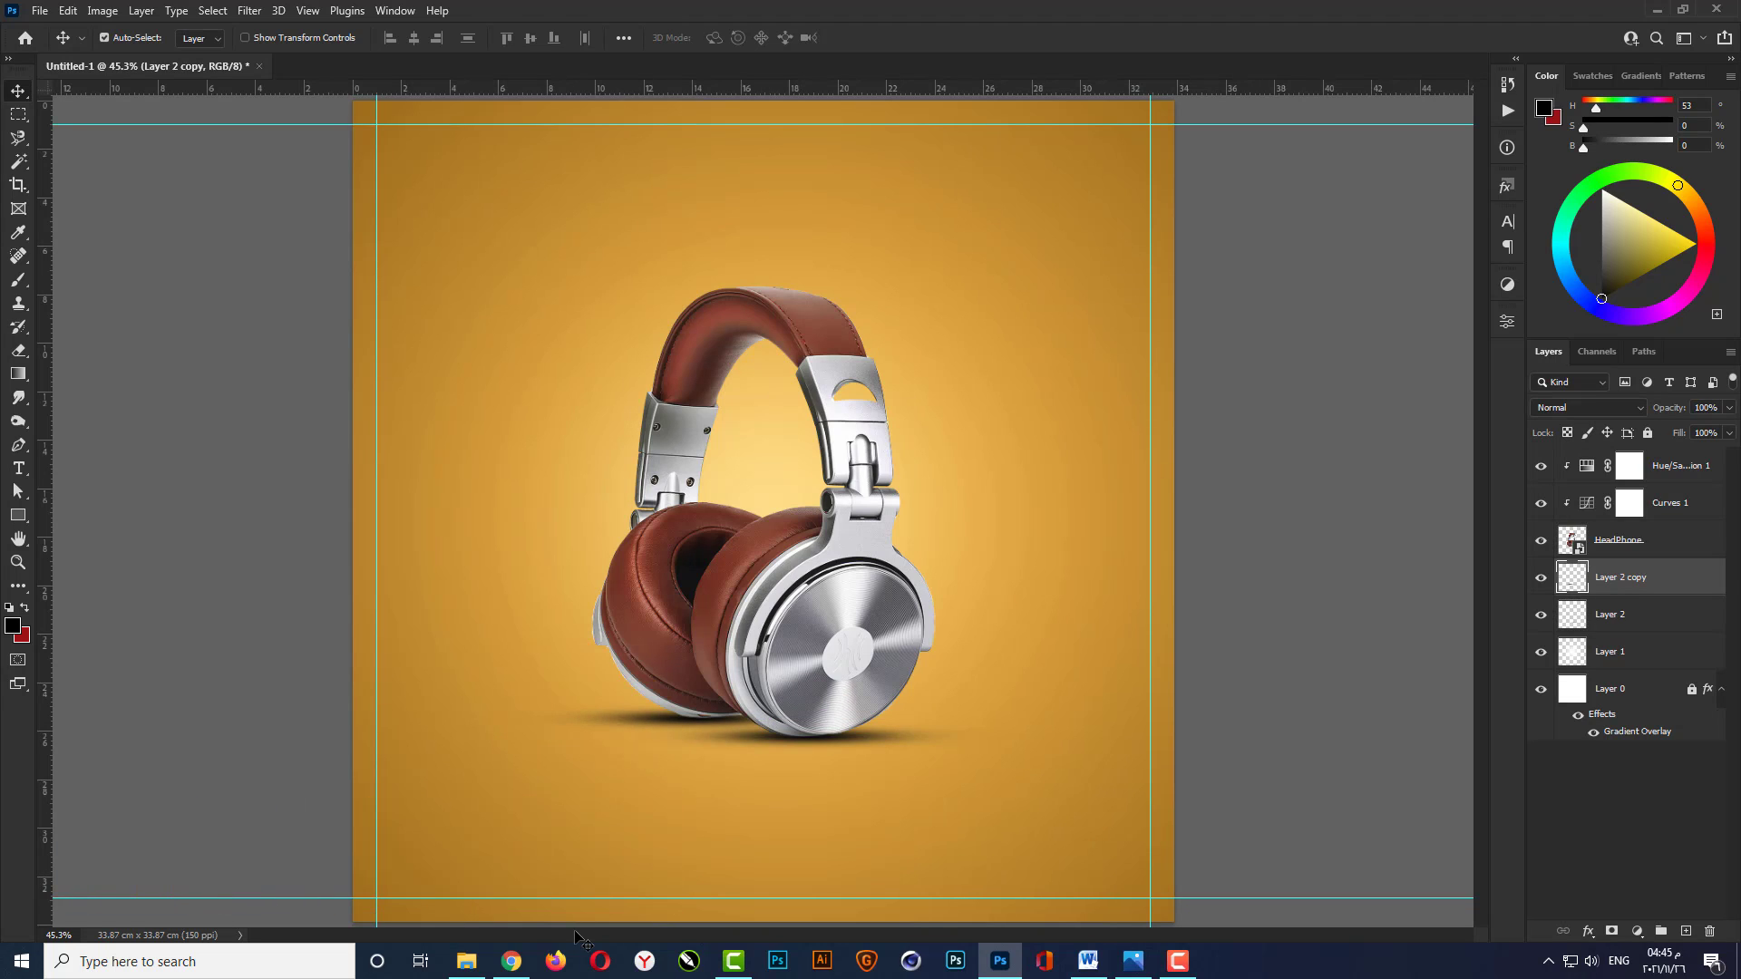
Convert the two shadow layers into one smart object and set its opacity to 80%.
left_click(1629, 622, "ctrl")
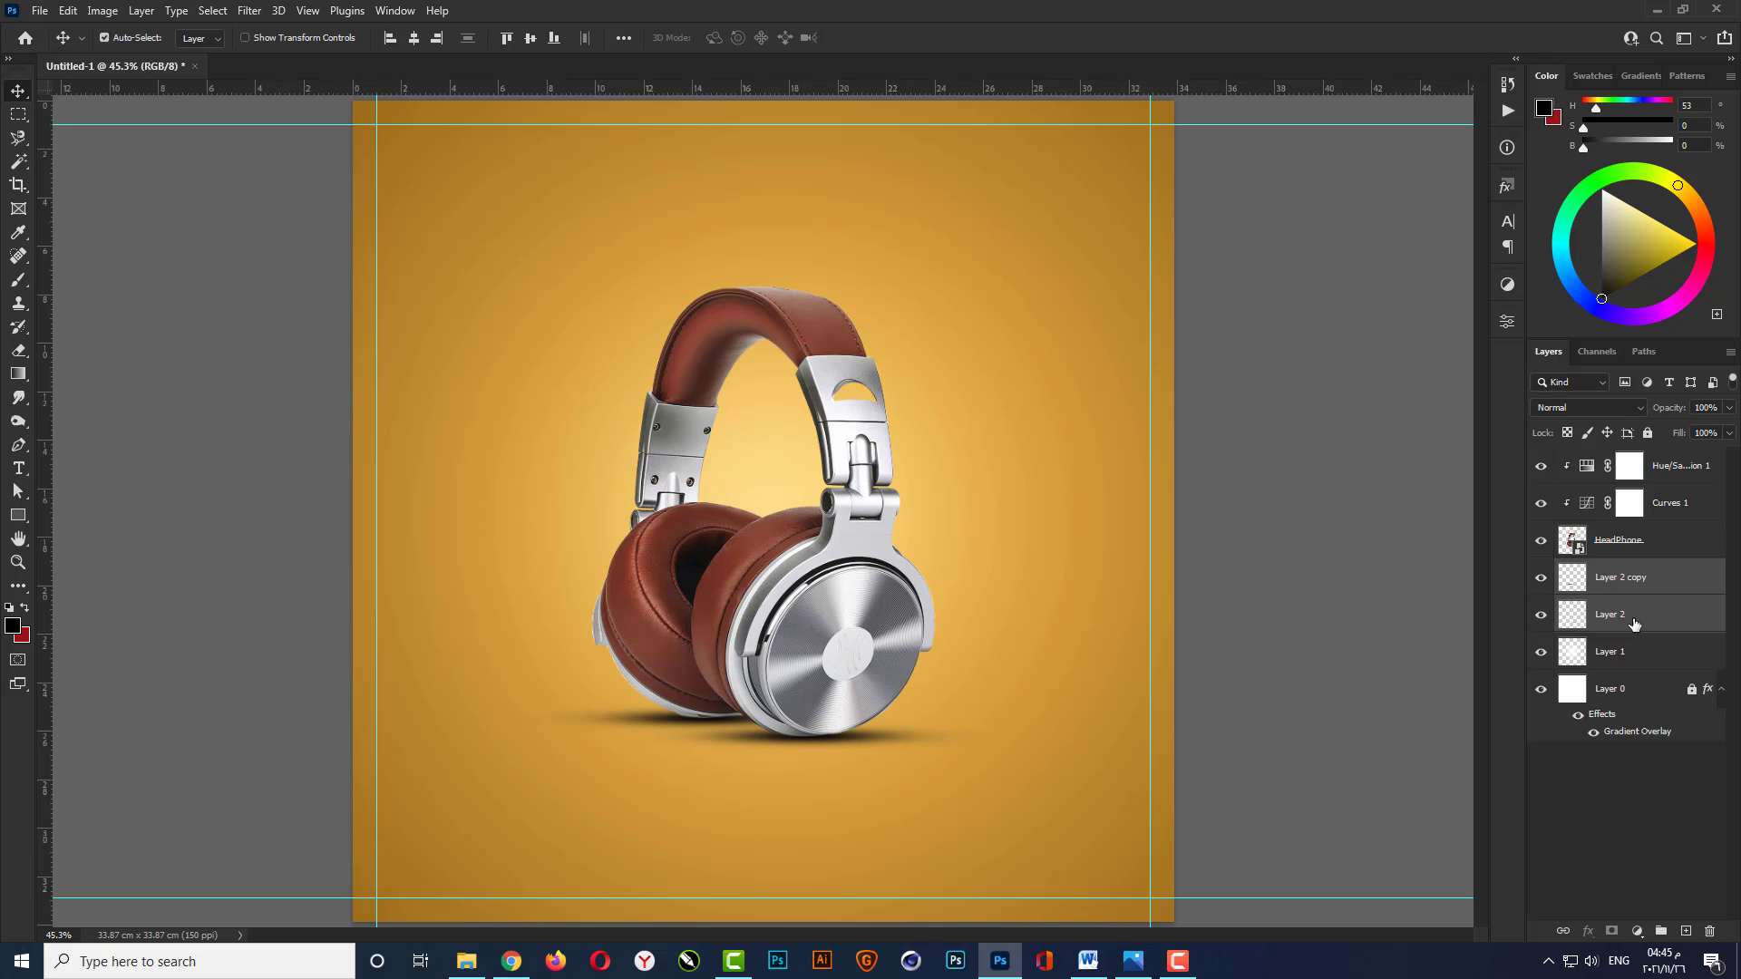
right_click(1666, 590)
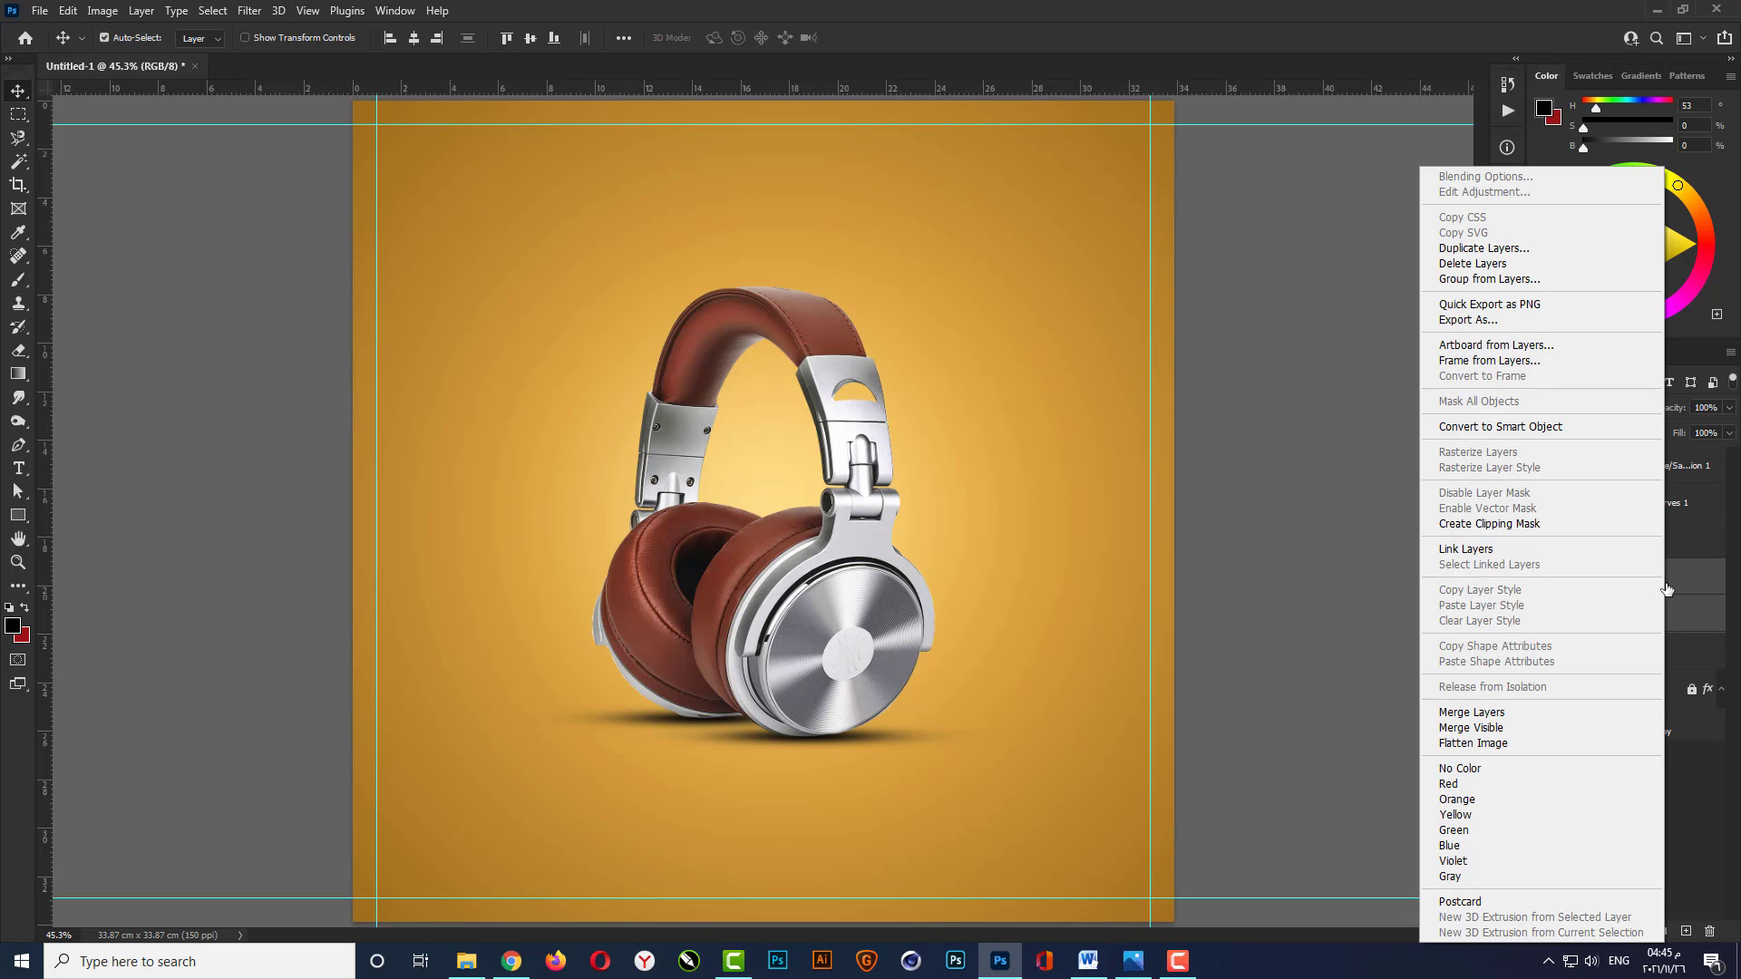
left_click(1512, 427)
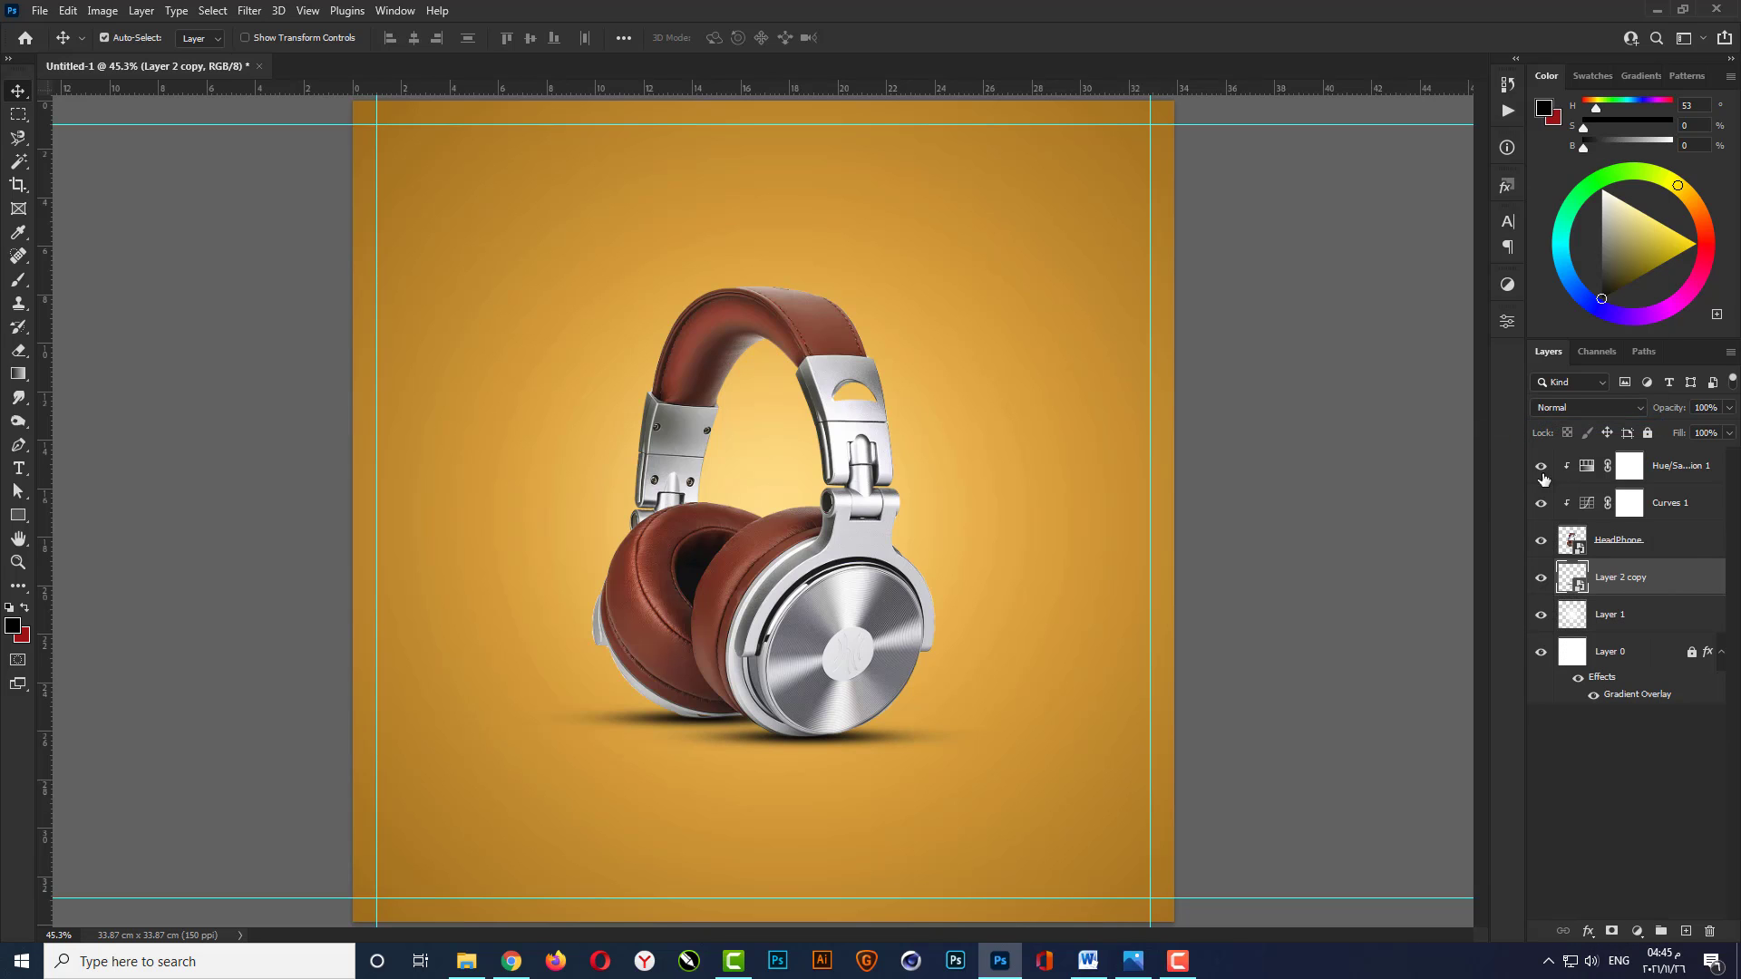
left_click(1702, 407)
type("80")
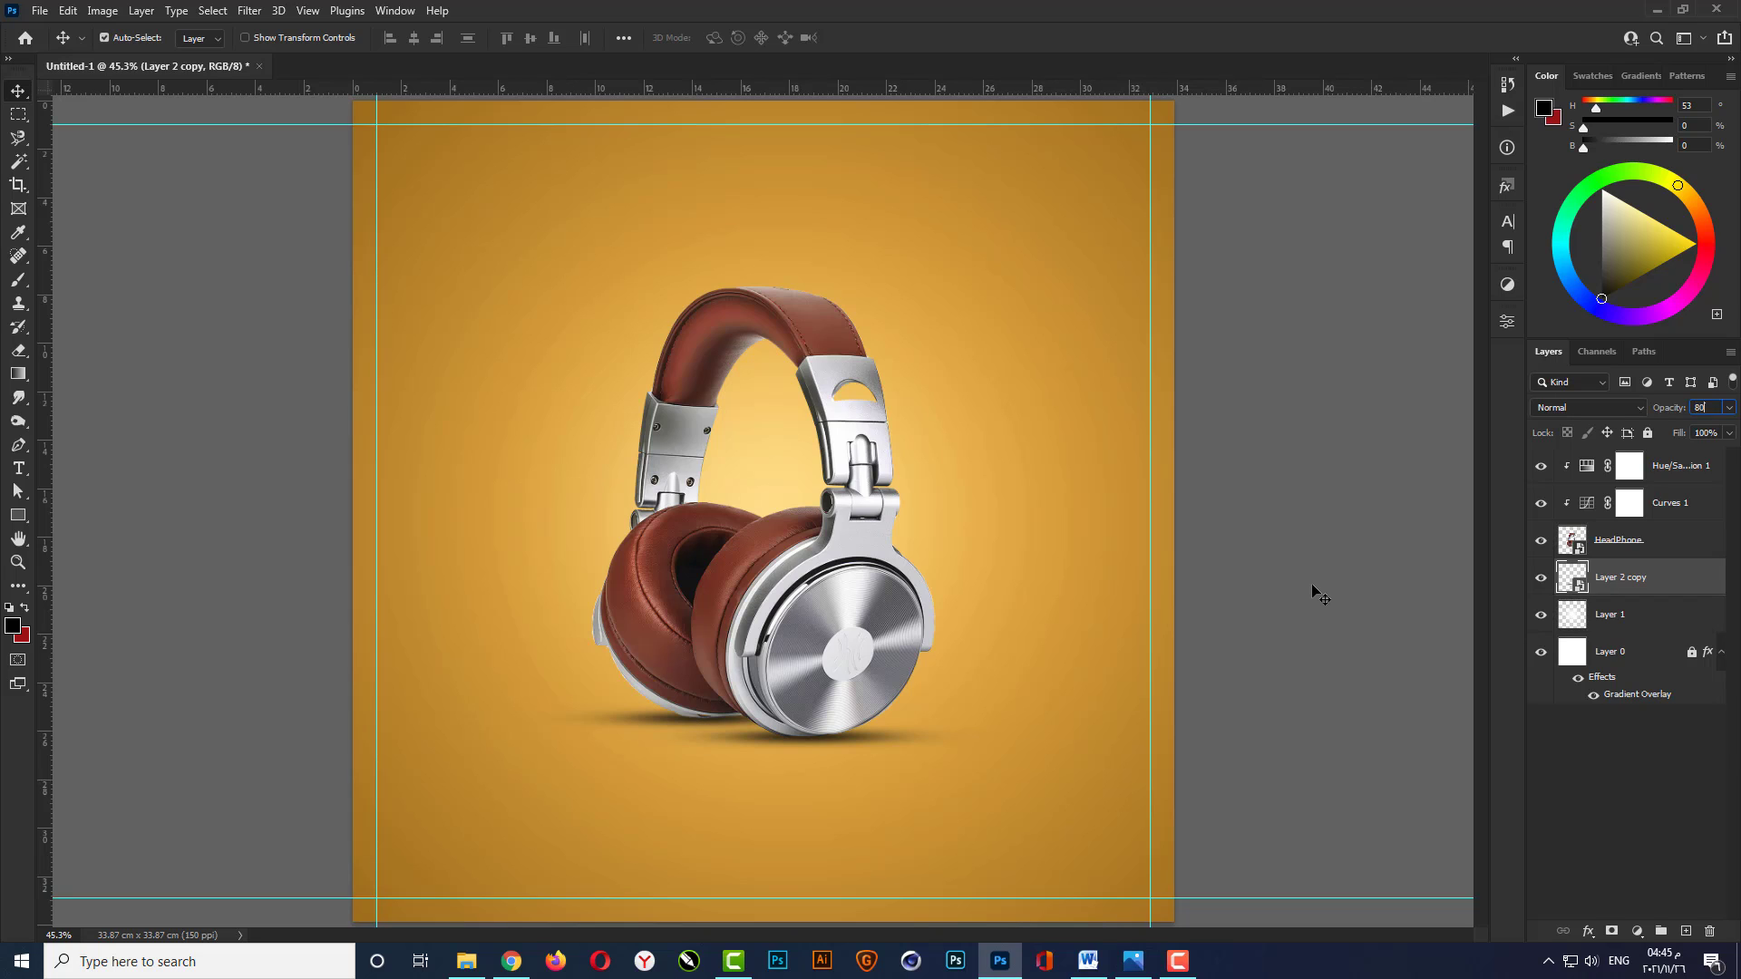
left_click(1268, 652)
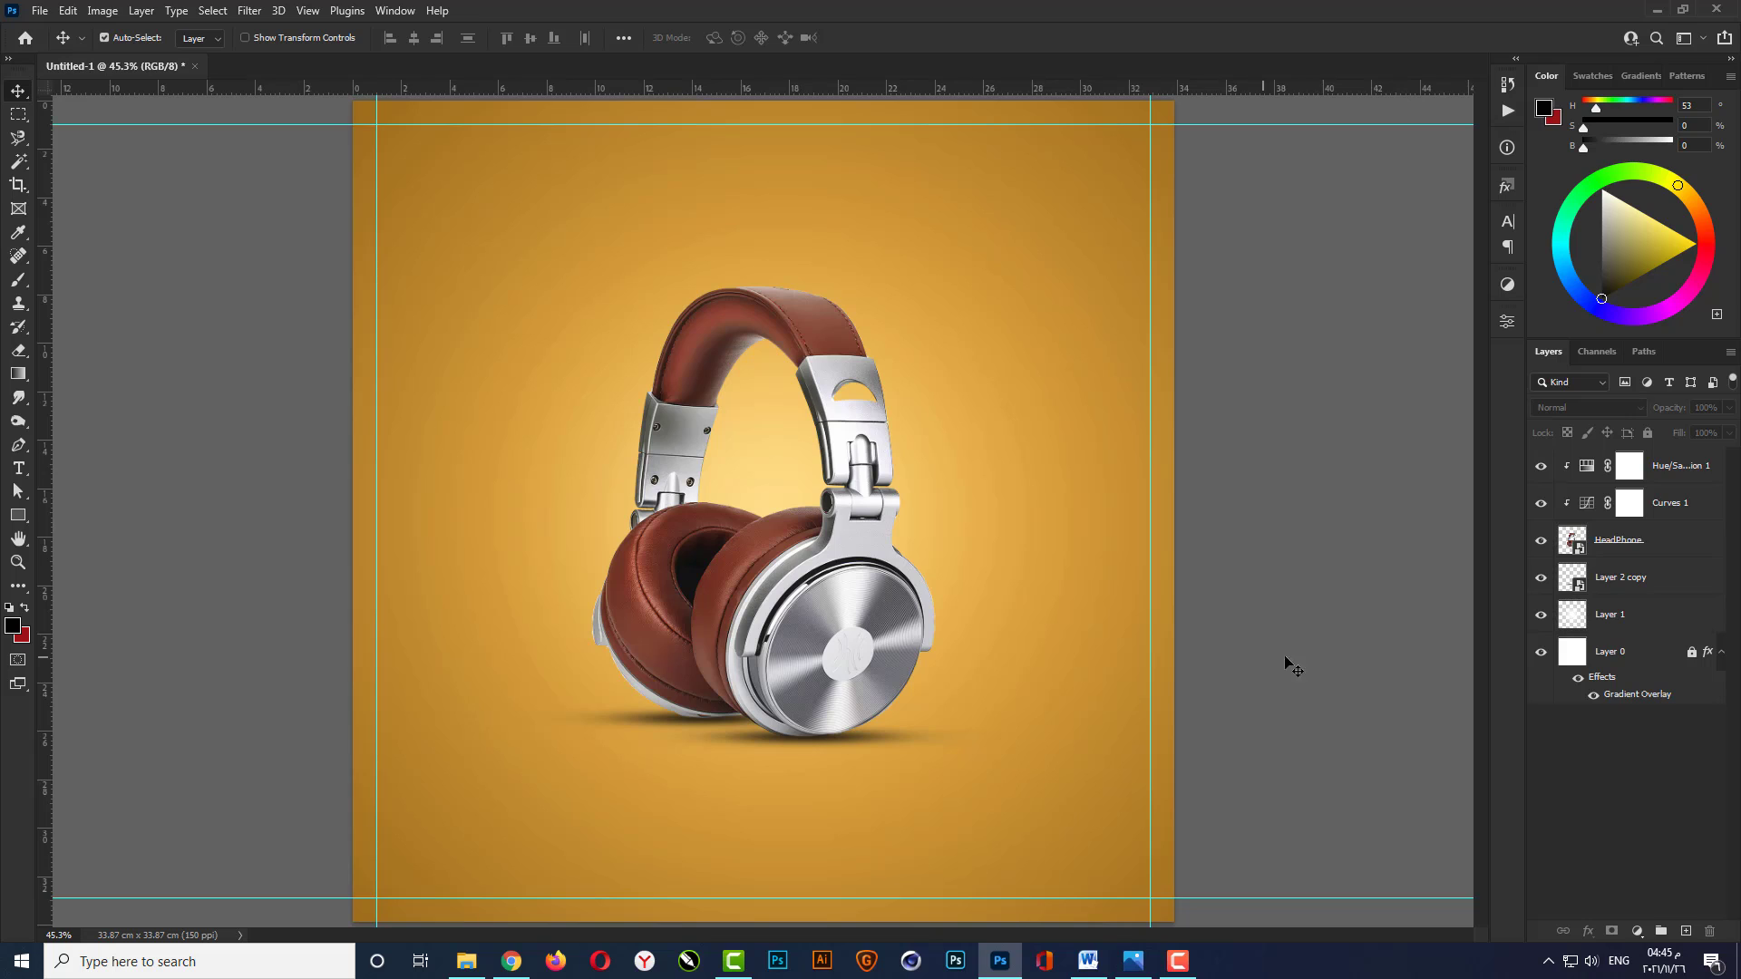
Draw a square shape of about 1022 px per side over the headphones and remove its fill.
left_click(18, 517)
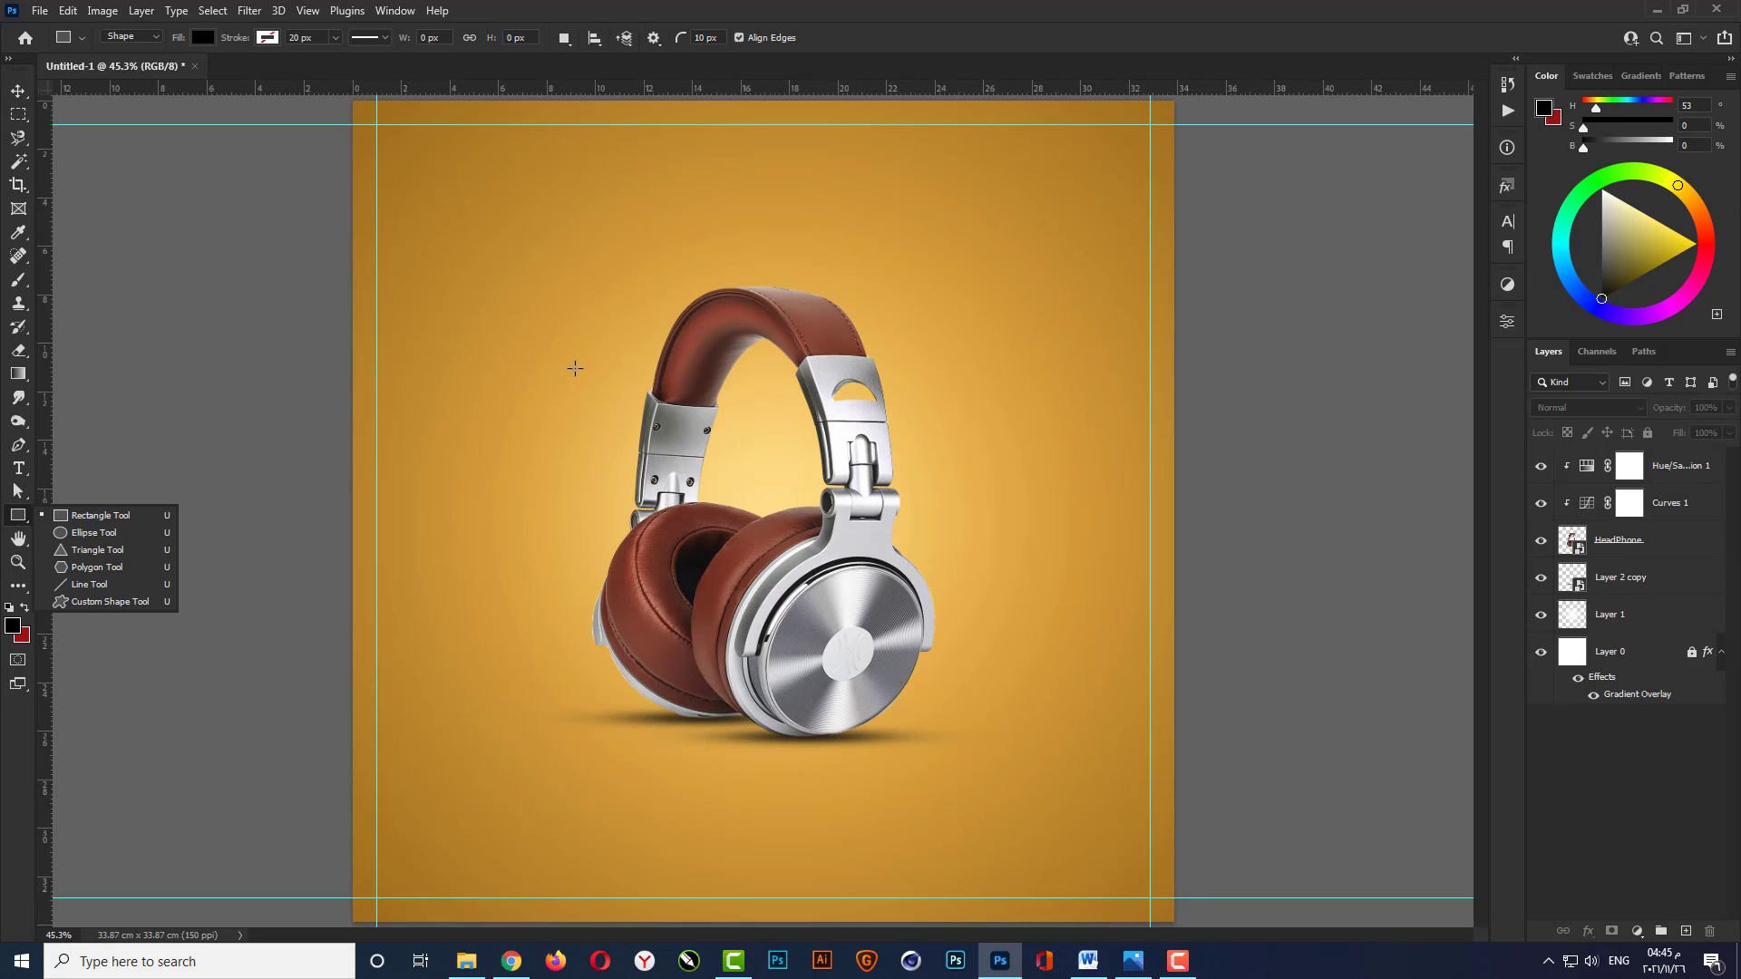
left_click_drag(574, 300, 1077, 721)
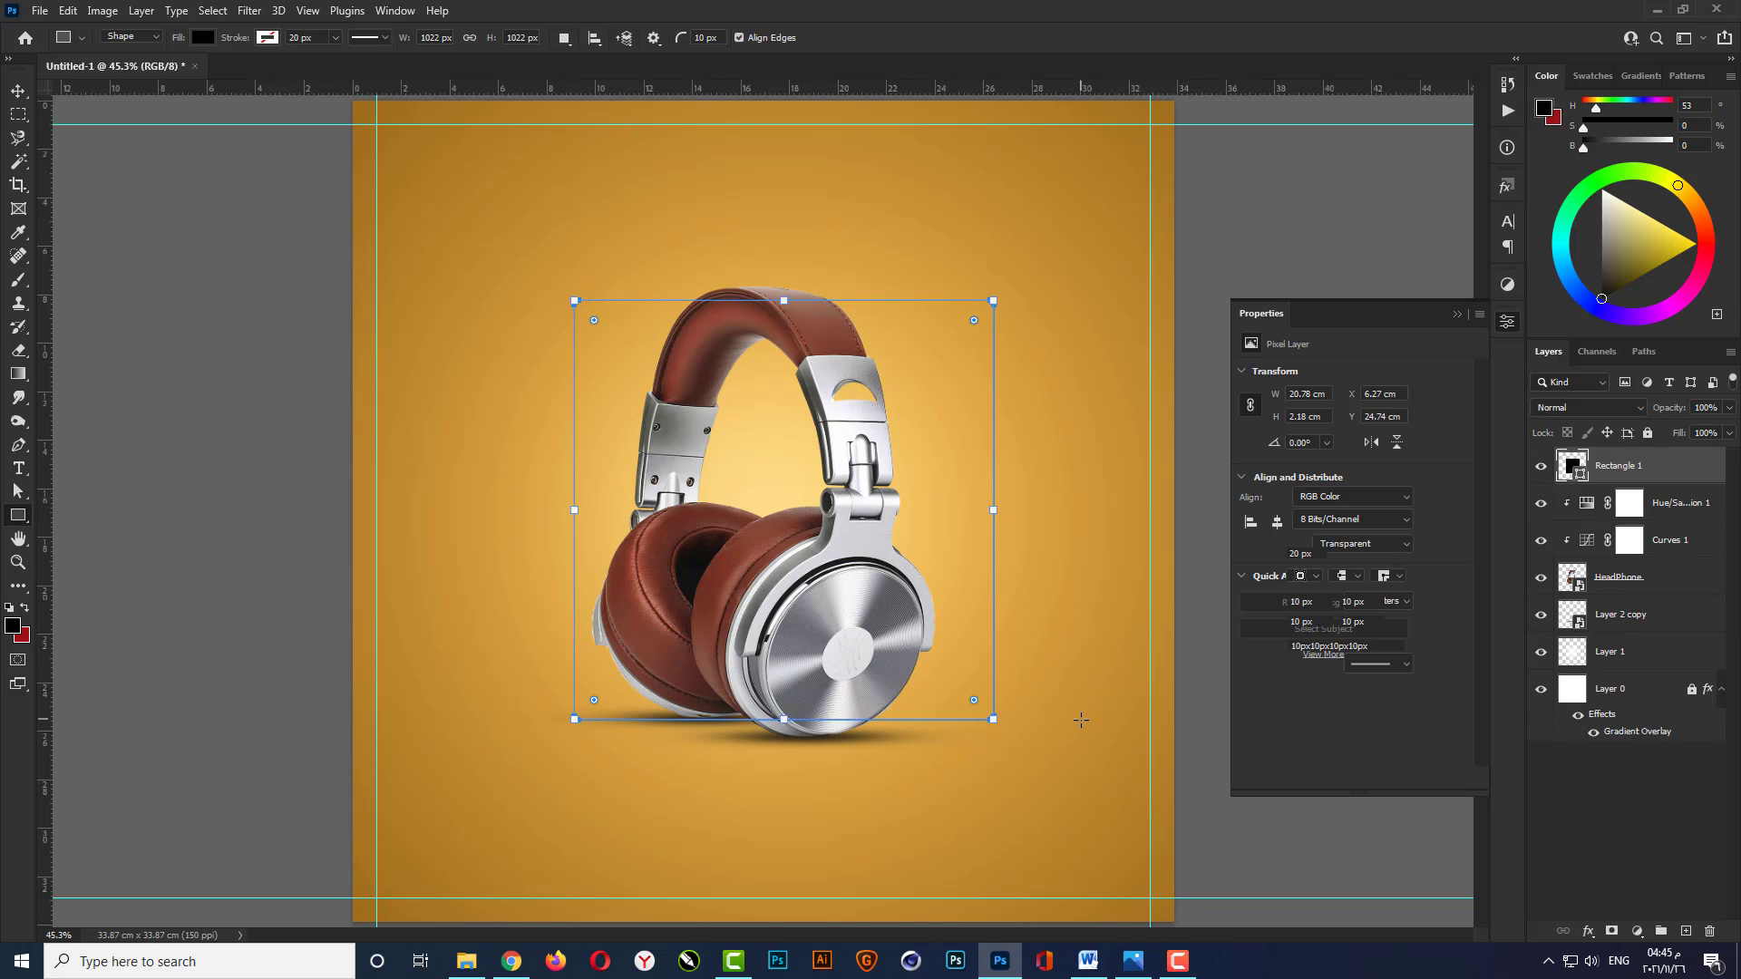
left_click(1299, 503)
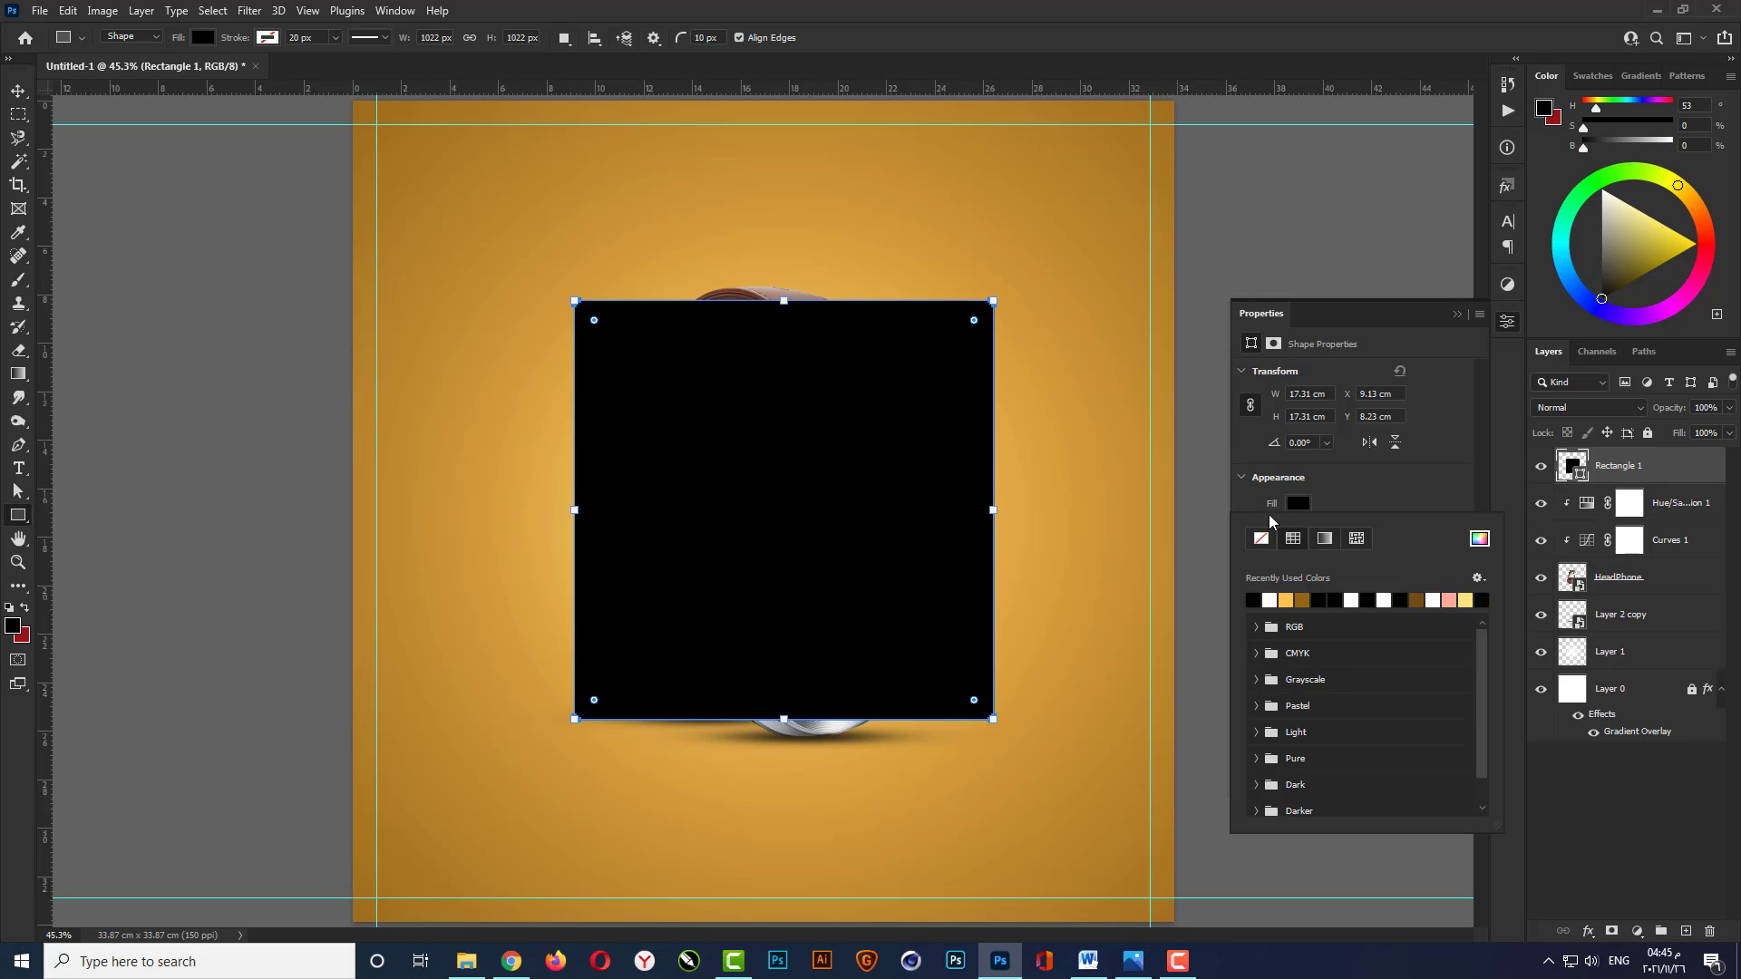
left_click(1261, 540)
left_click(1363, 498)
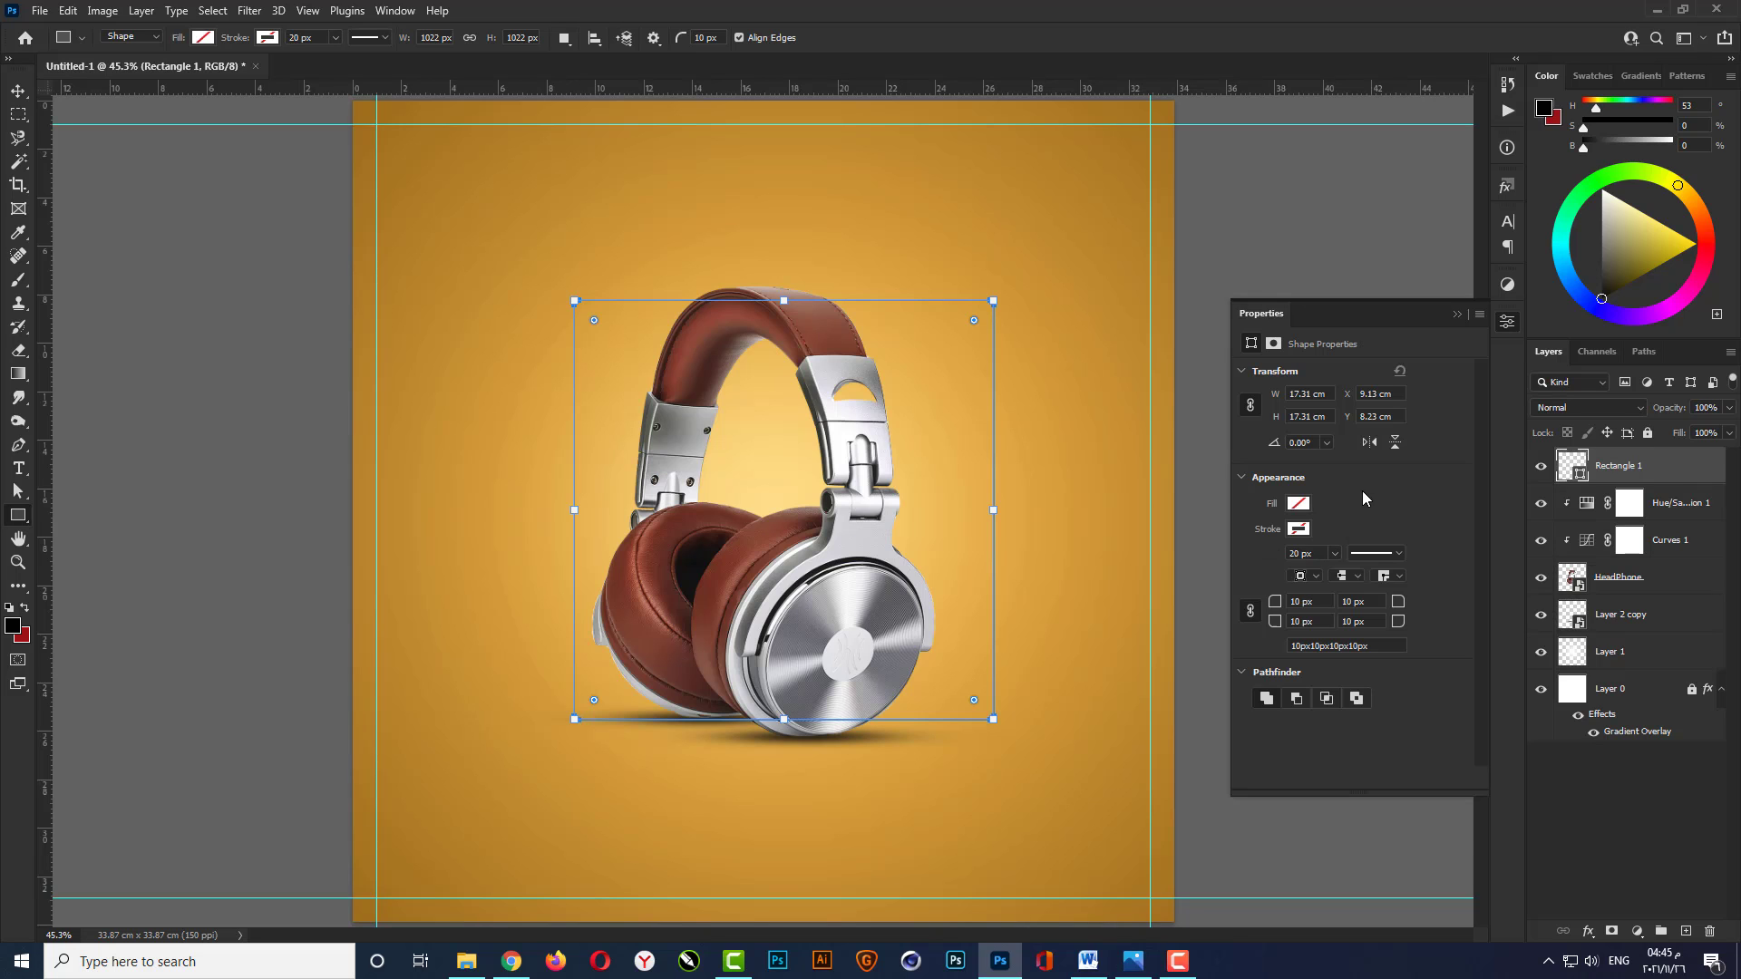
Give the square a white stroke and set all four corner radii to 0 px.
left_click(1300, 529)
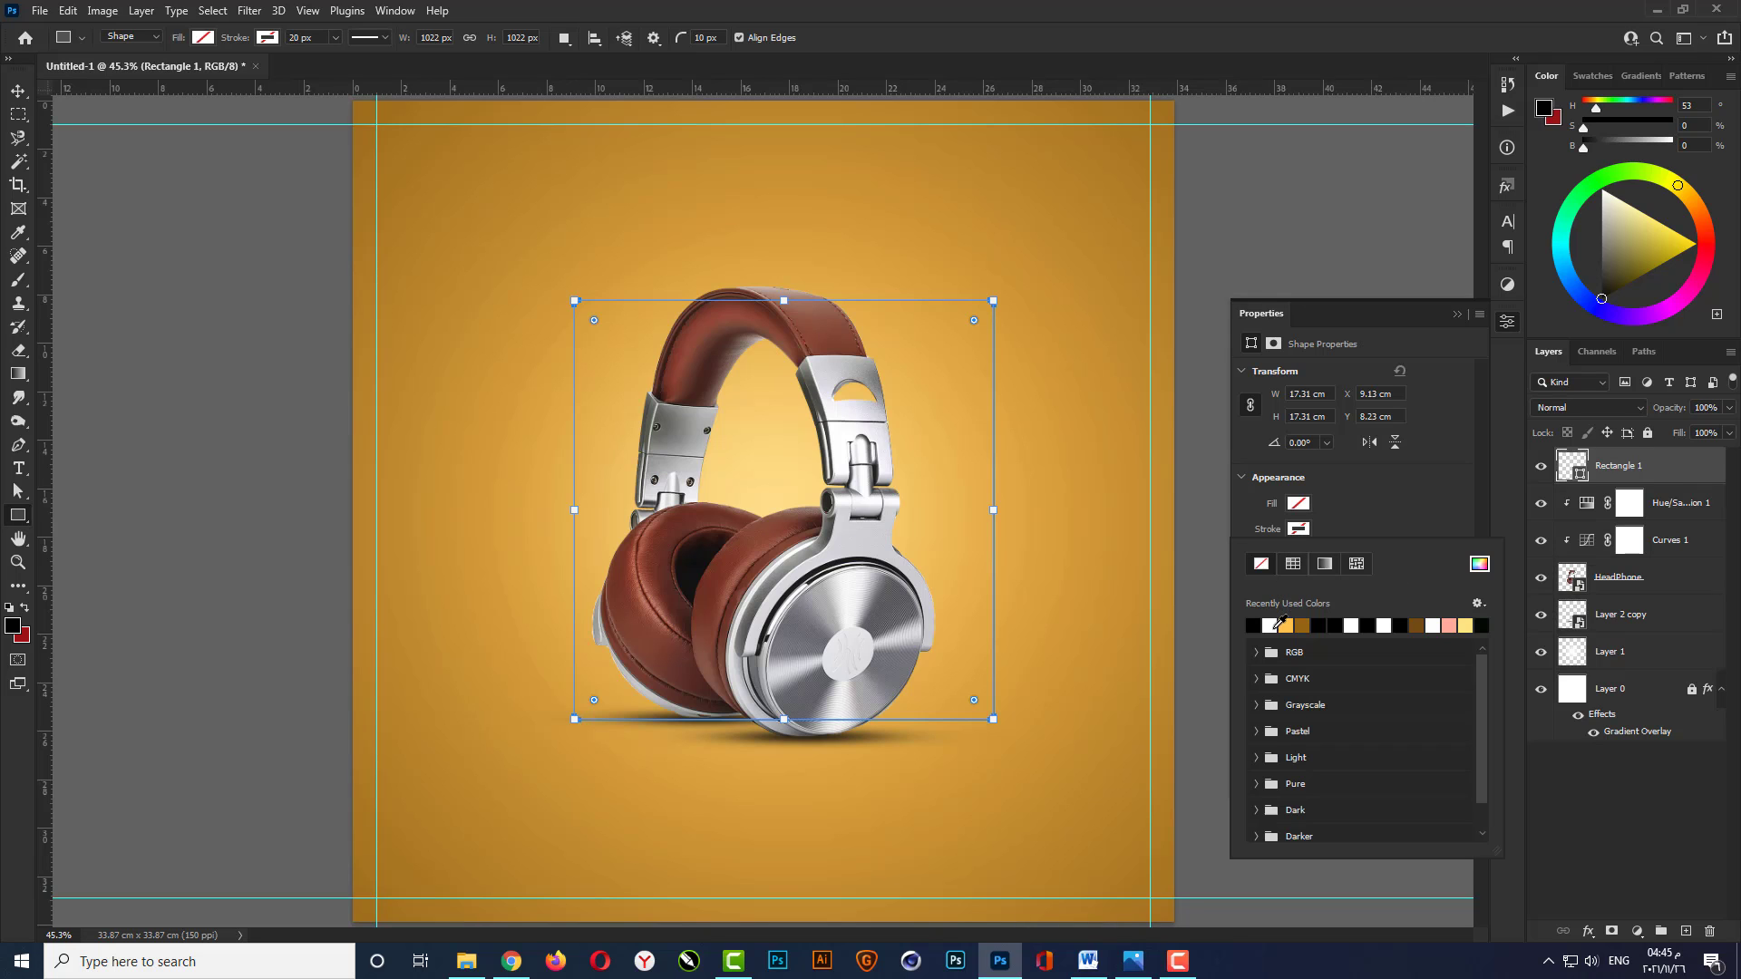
left_click(1277, 624)
left_click(1380, 487)
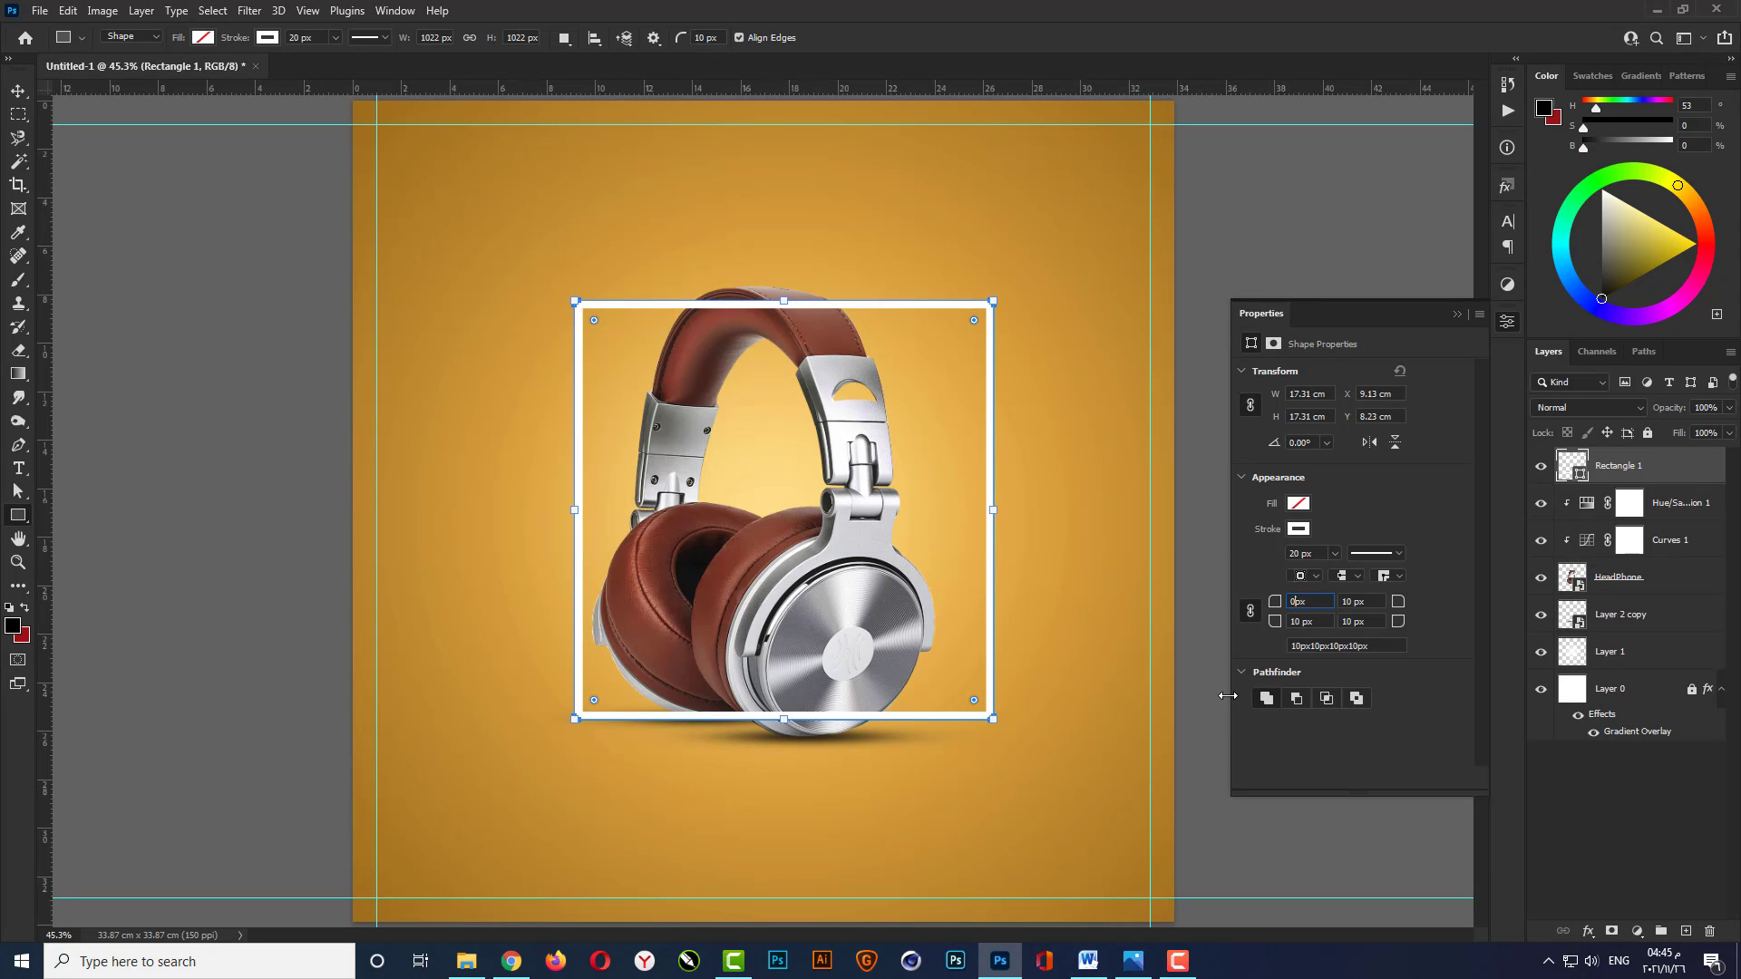
key("Return")
key("Return")
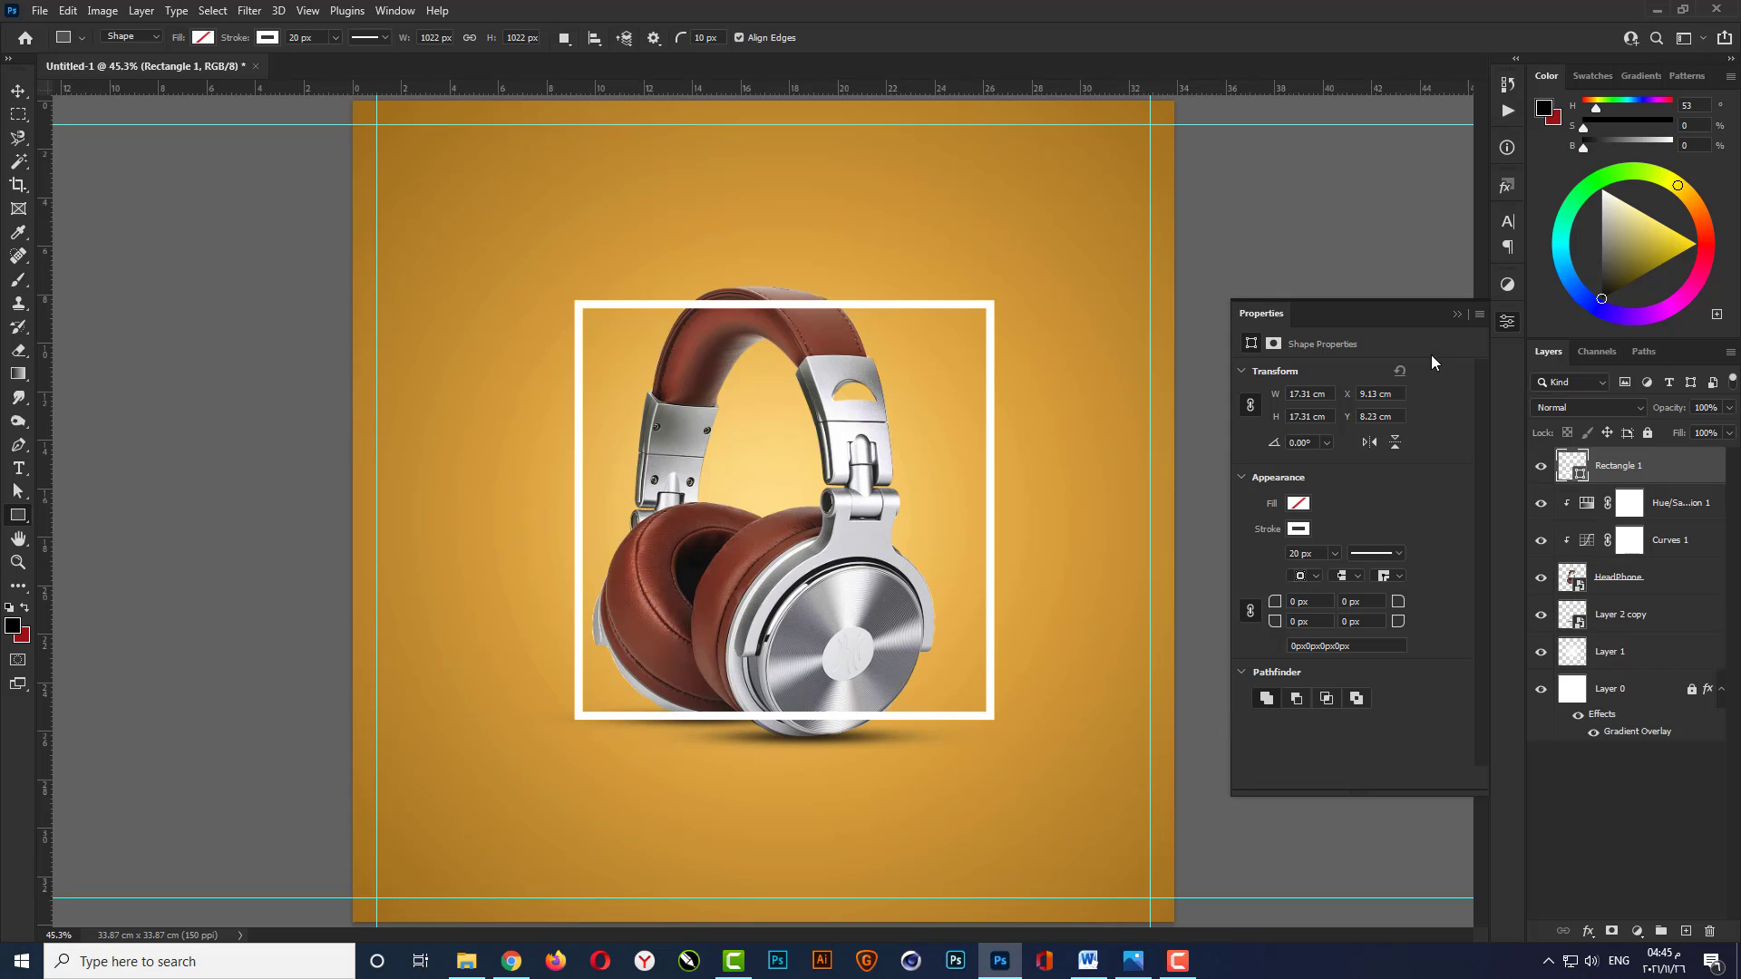
left_click(1458, 315)
Rotate the white square outline 45° into a diamond around the headphones.
key("v")
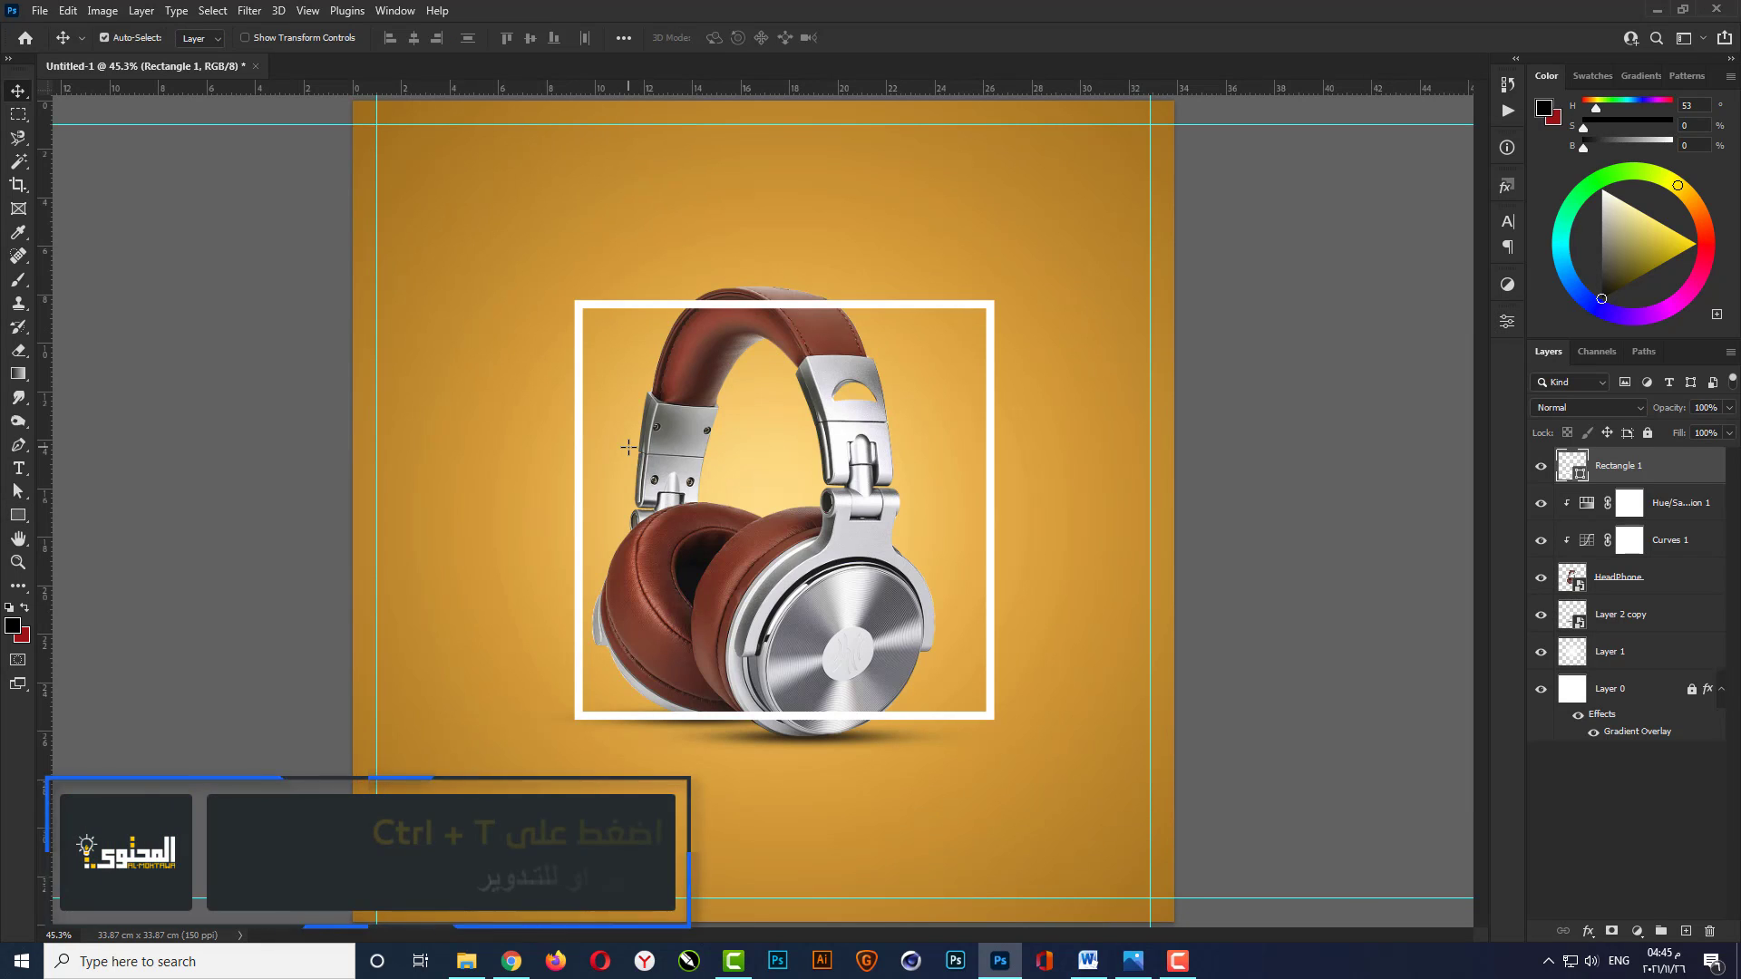
key("ctrl+t")
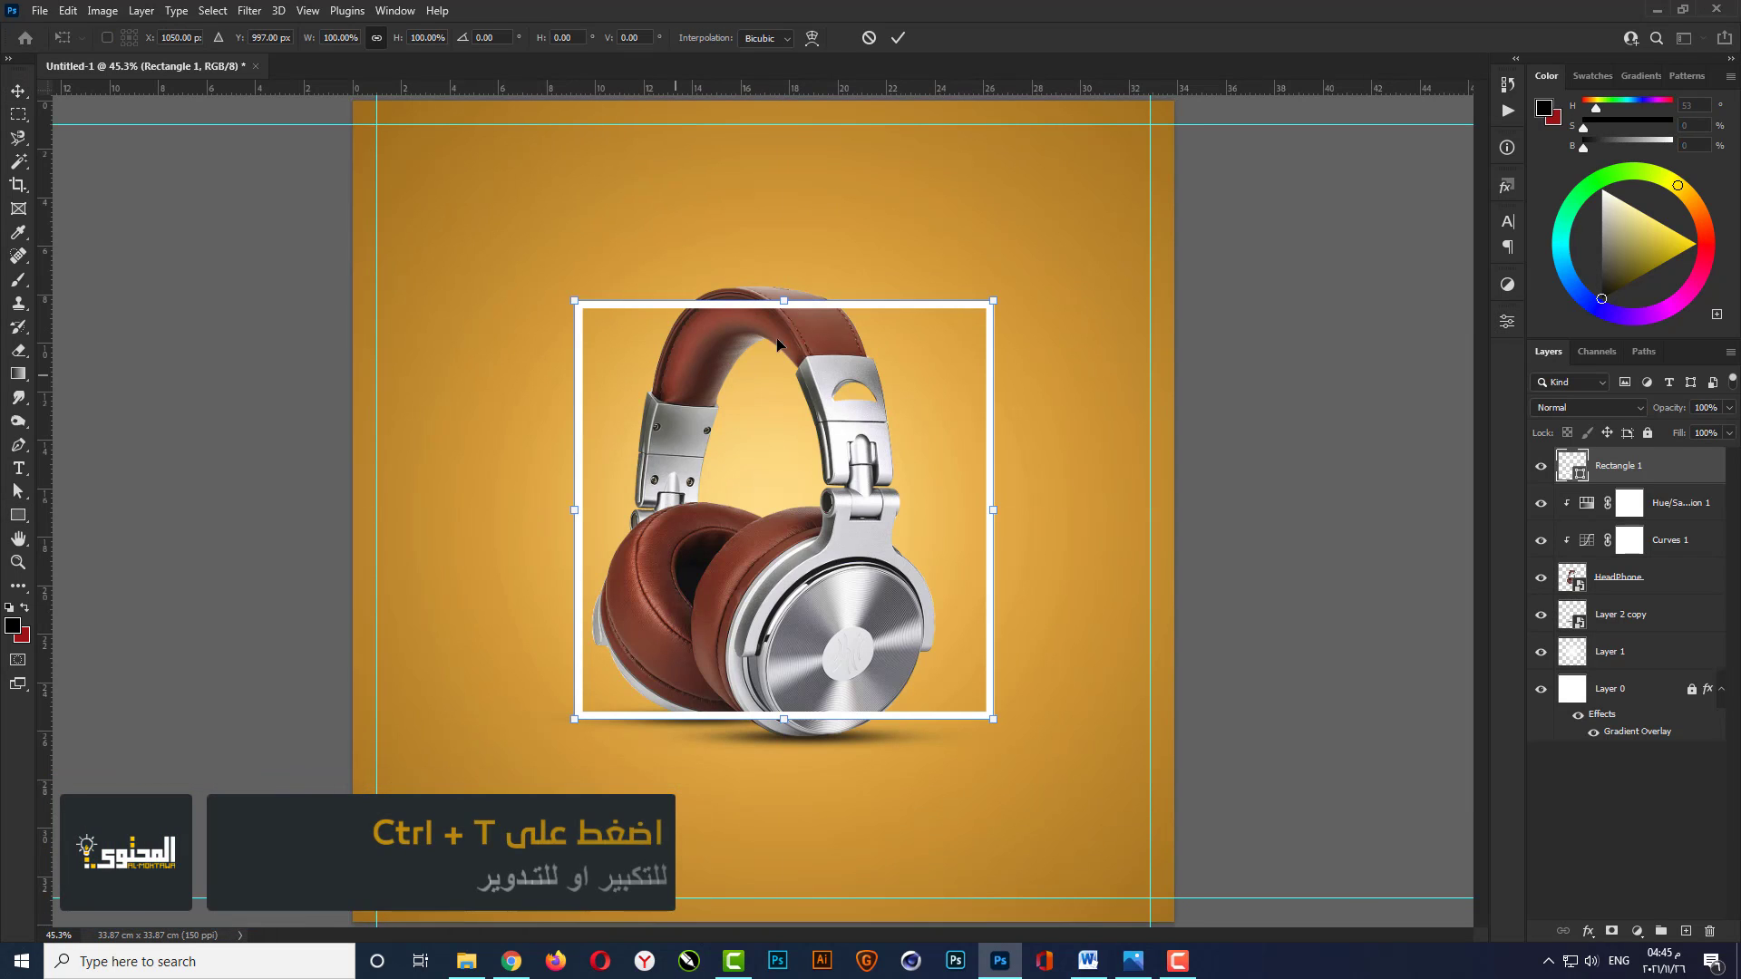
left_click_drag(1020, 291, 1147, 510)
key("Return")
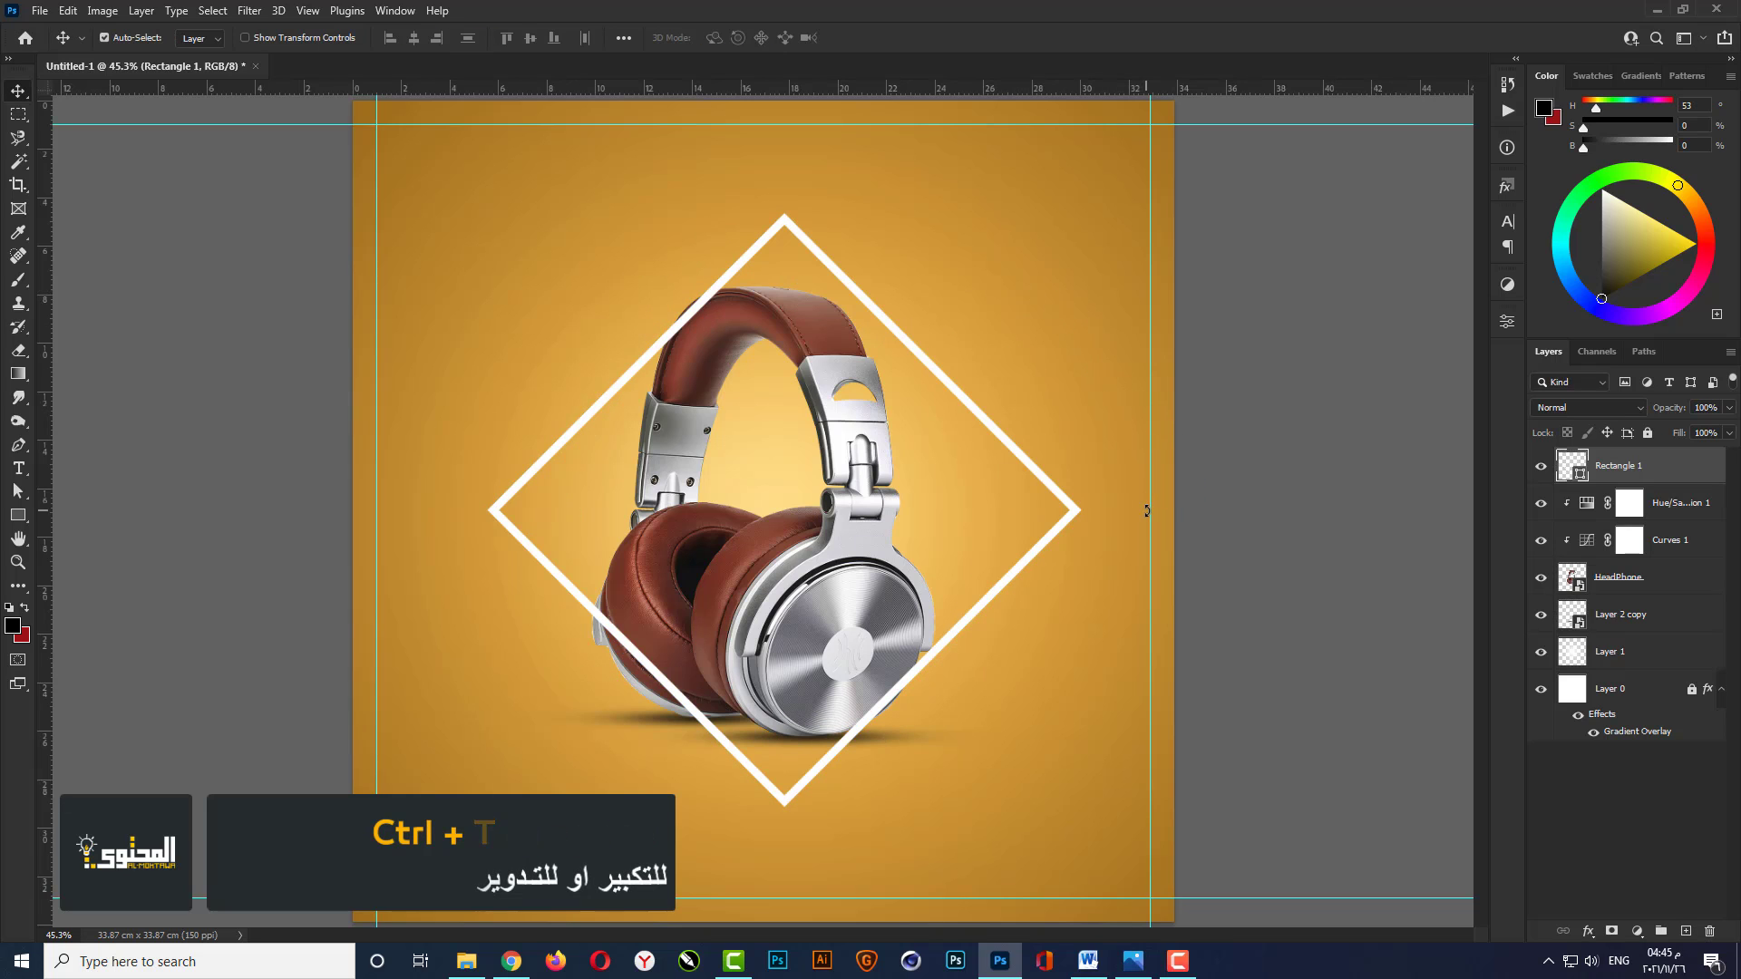
Center the white diamond outline horizontally on the canvas.
key("ctrl")
key("ctrl+a")
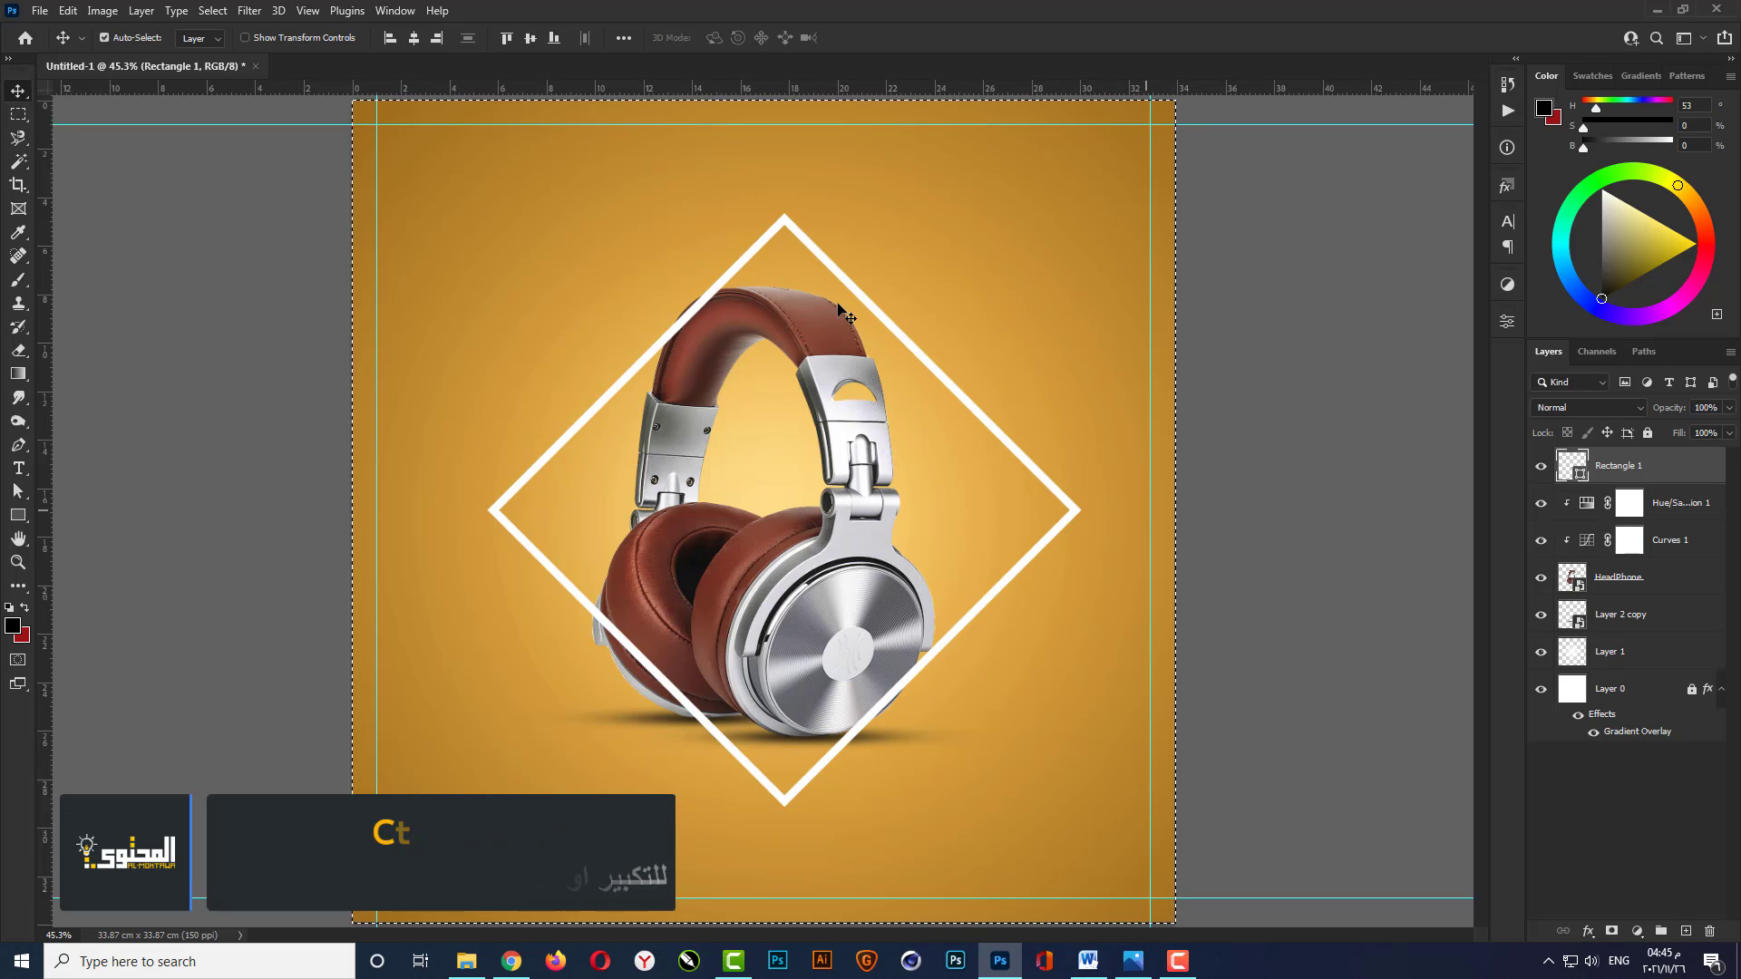
left_click(415, 38)
key("ctrl")
key("ctrl")
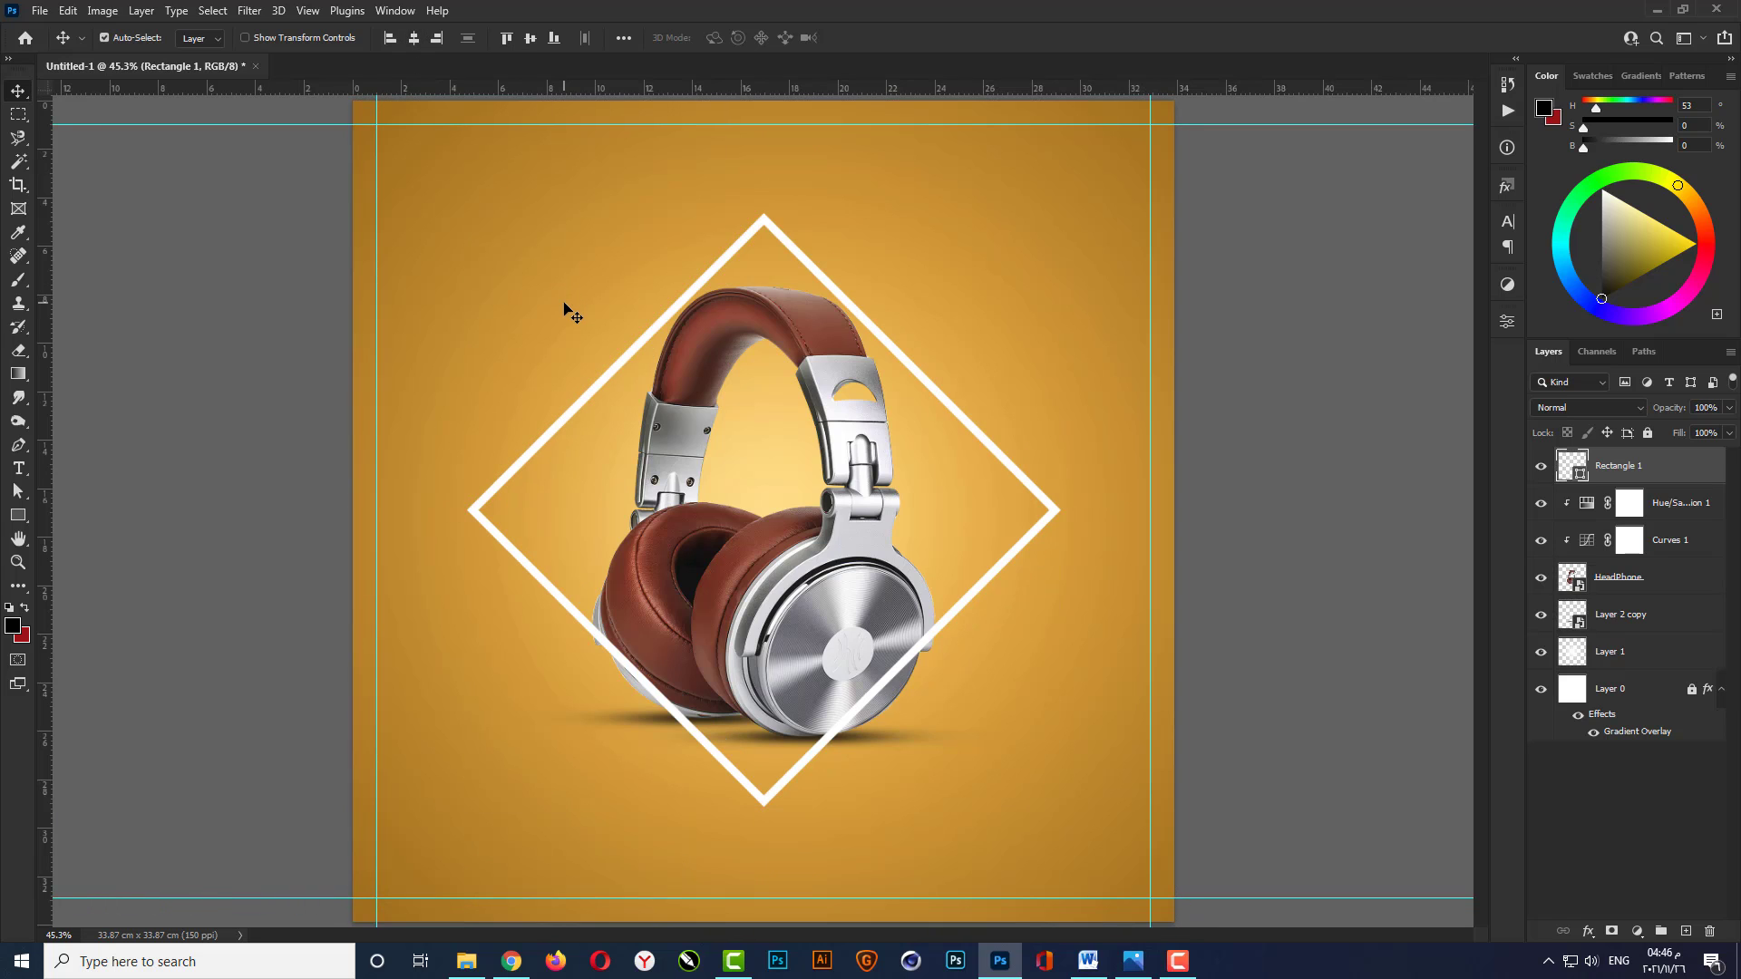
Scale the diamond outline down around its center to about 936 px per side.
key("ctrl+t")
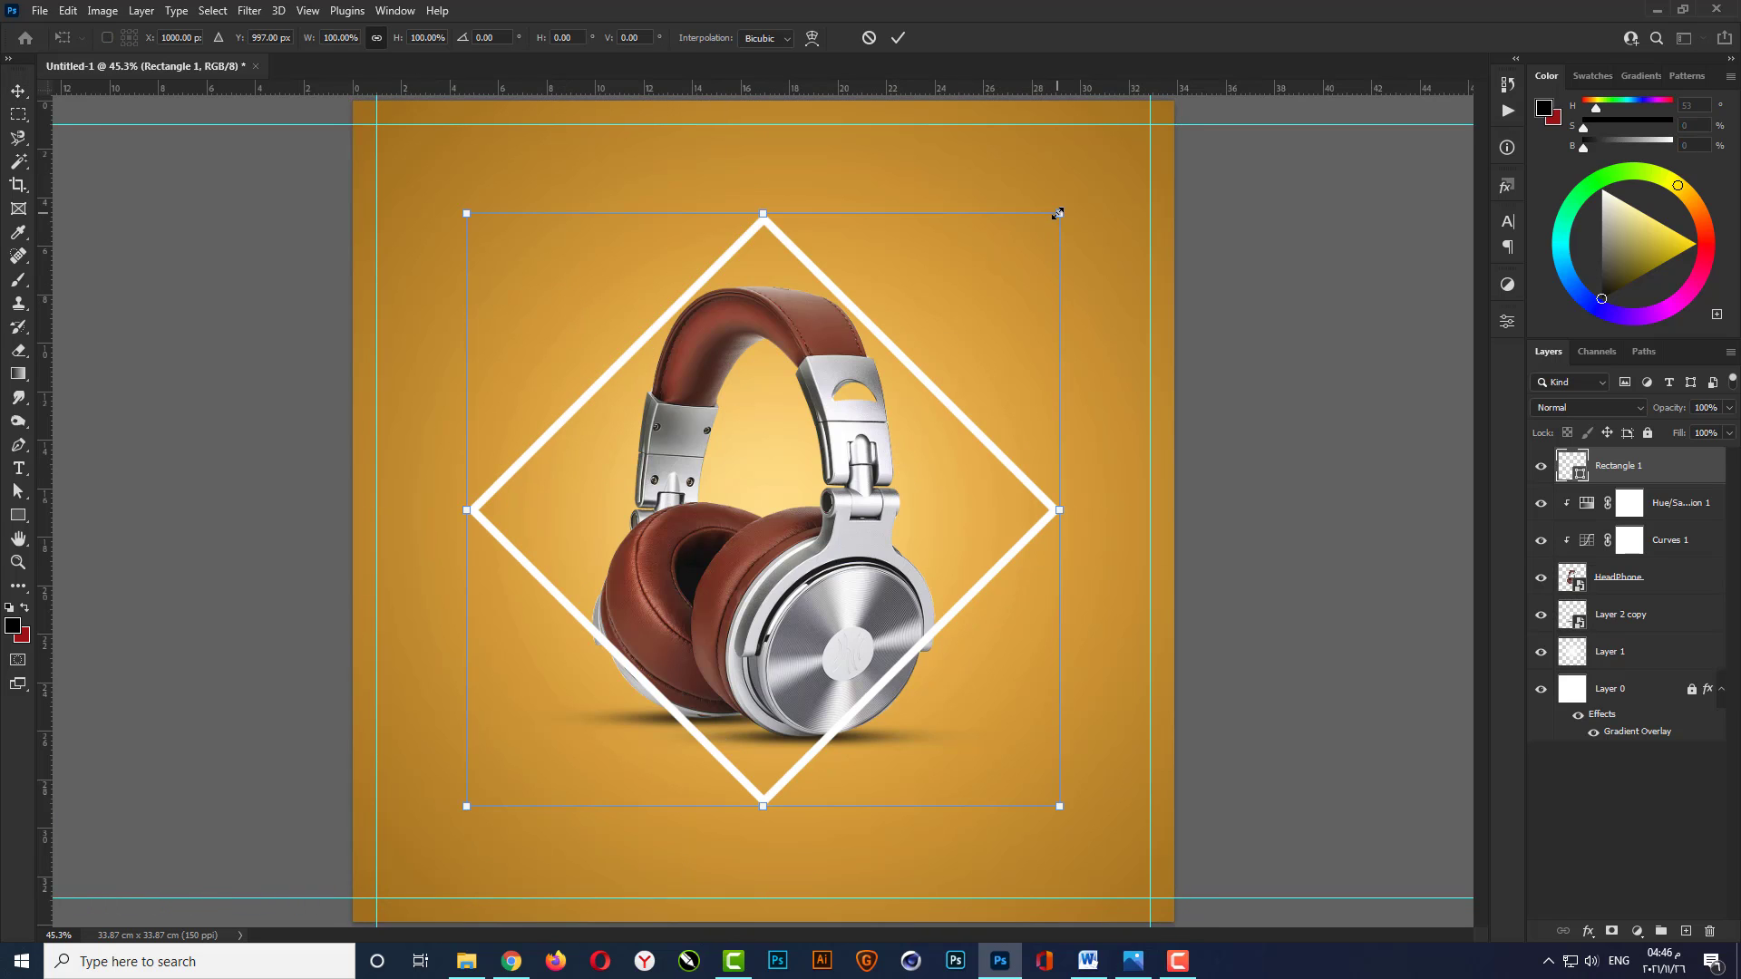
left_click_drag(1058, 213, 1040, 246)
key("Return")
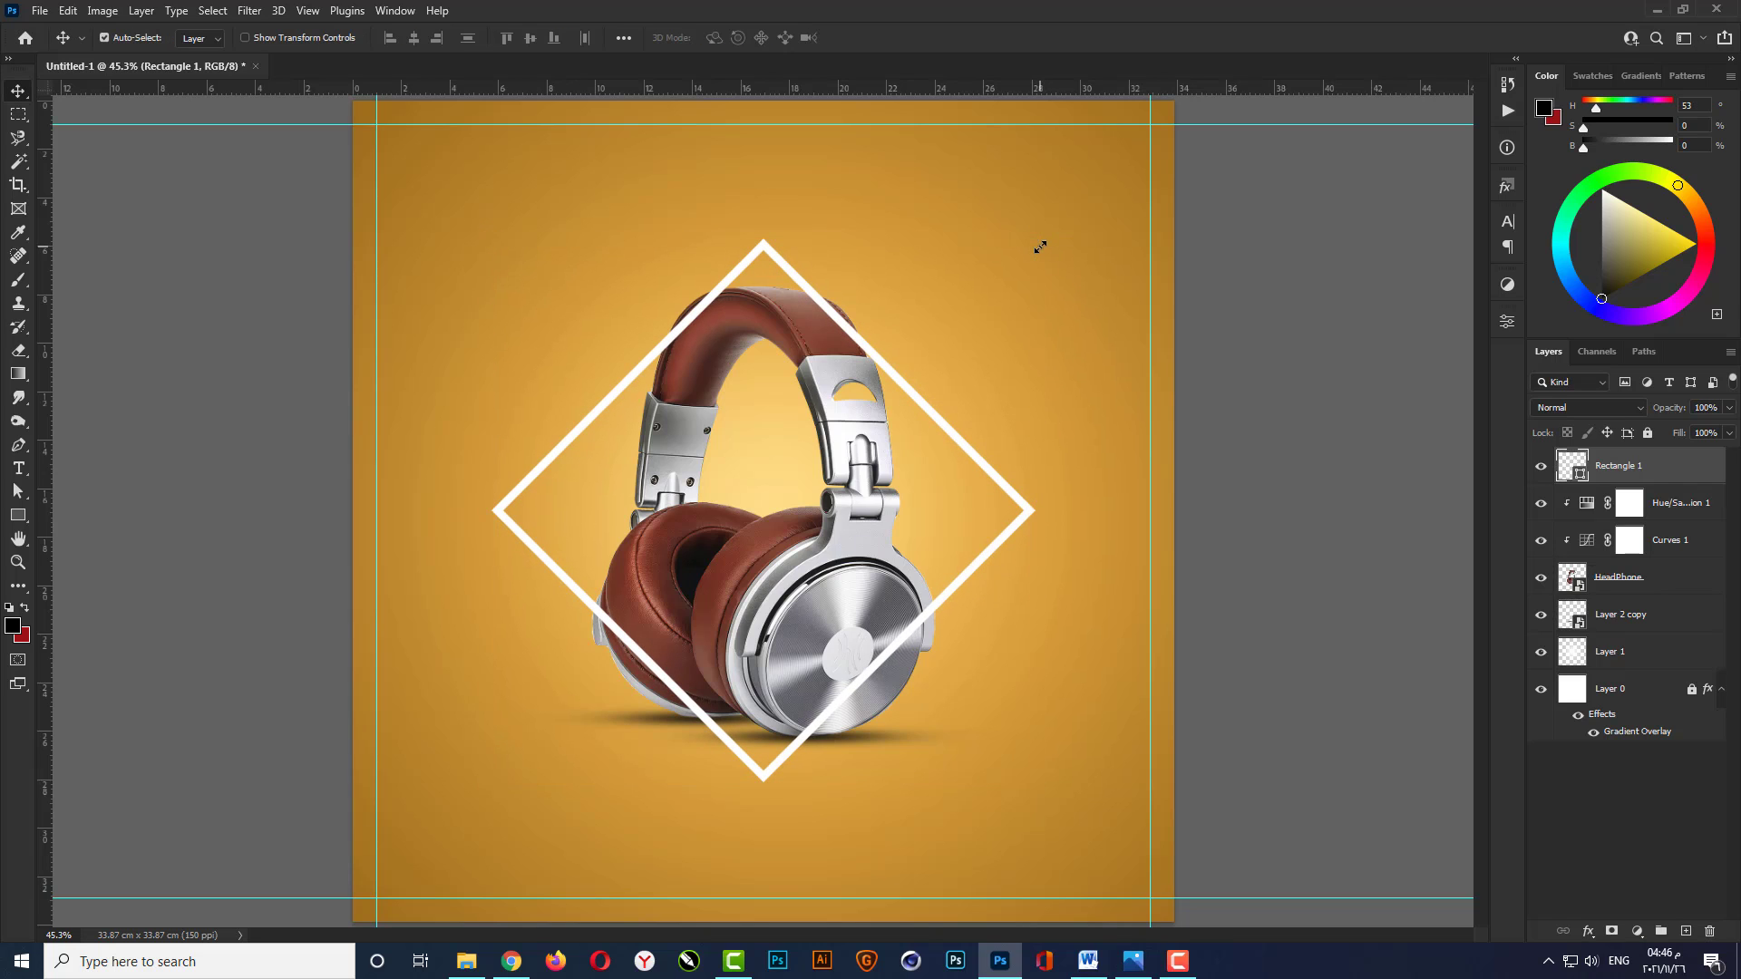
Nudge the white diamond outline slightly downward over the headphones.
key("Down")
key("Down")
key("Down")
key("Down")
key("Down")
key("Down")
key("Down")
key("Down")
key("Down")
key("Down")
key("Down")
key("Down")
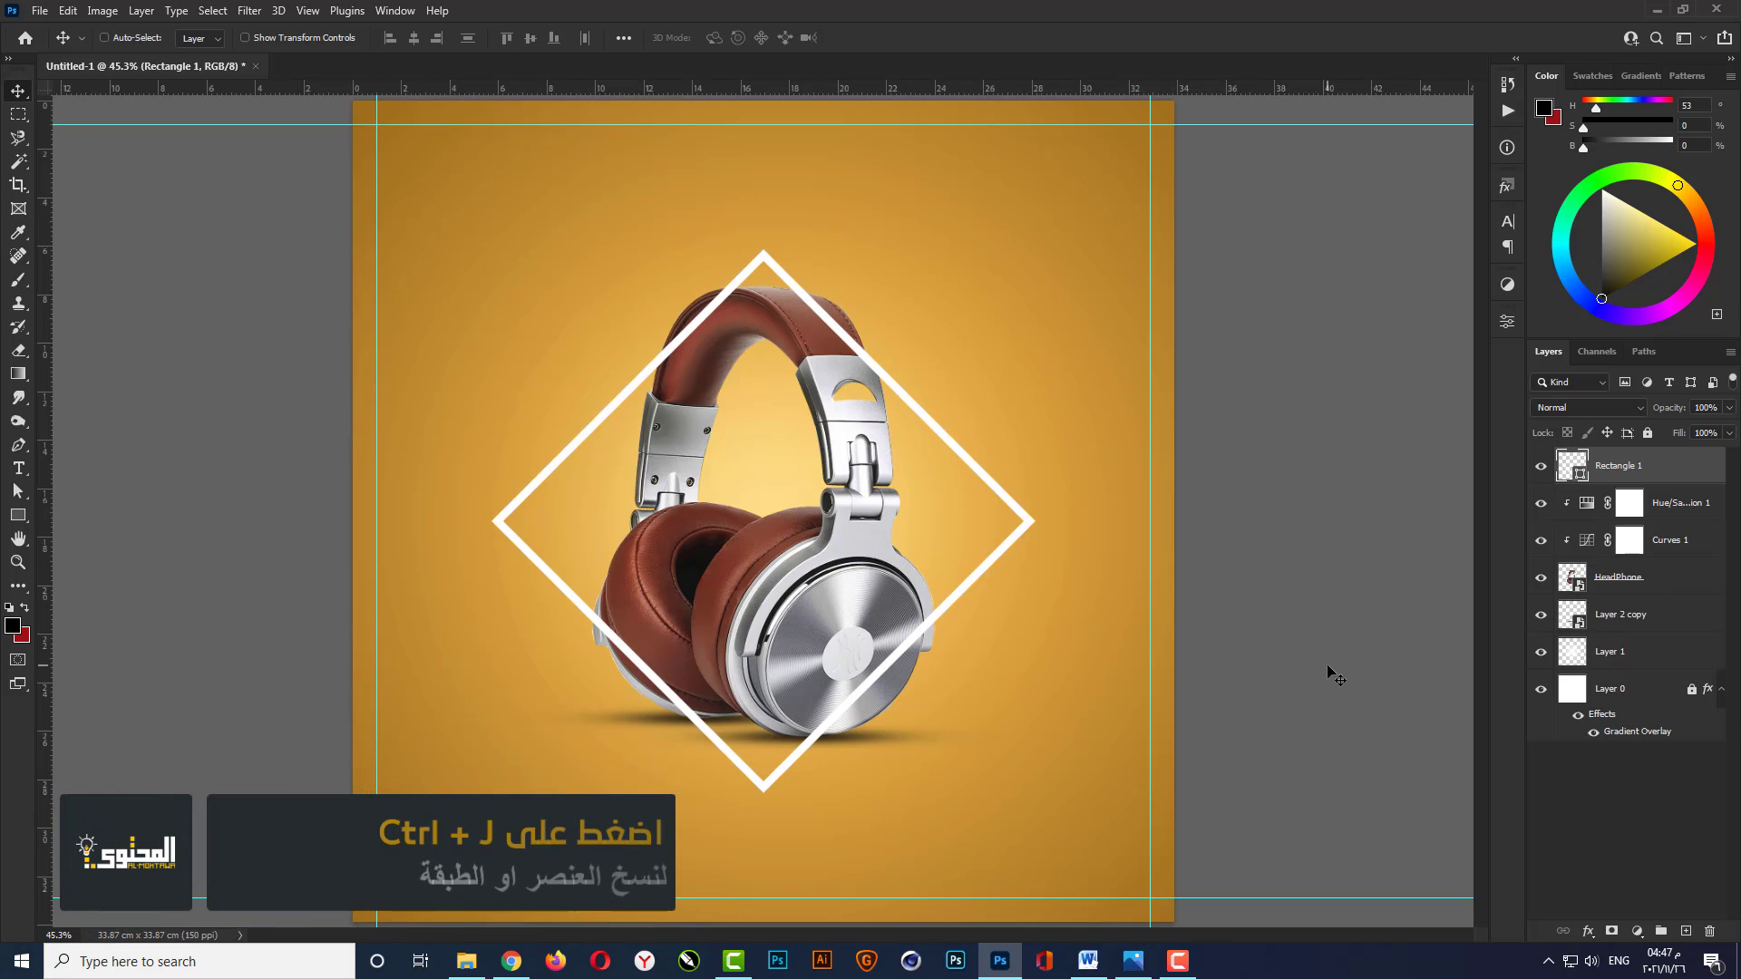
Duplicate the diamond layer and change the stroke color of the original, Rectangle 1, to black.
key("ctrl+j")
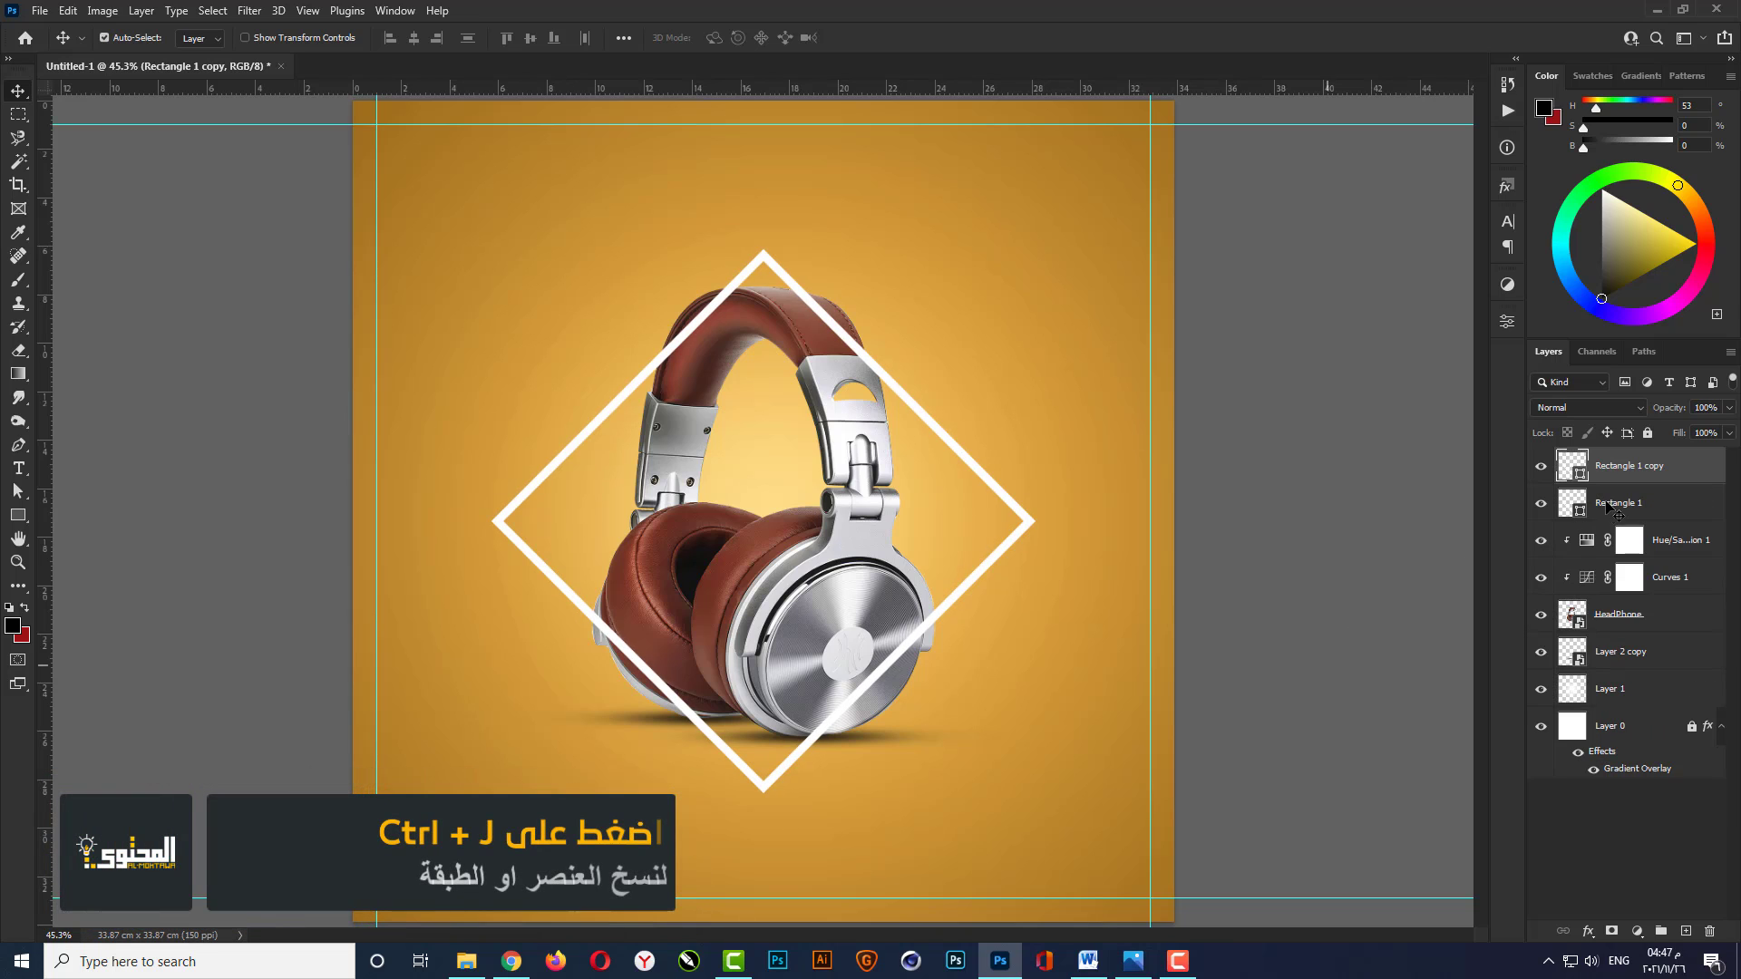
left_click(1615, 504)
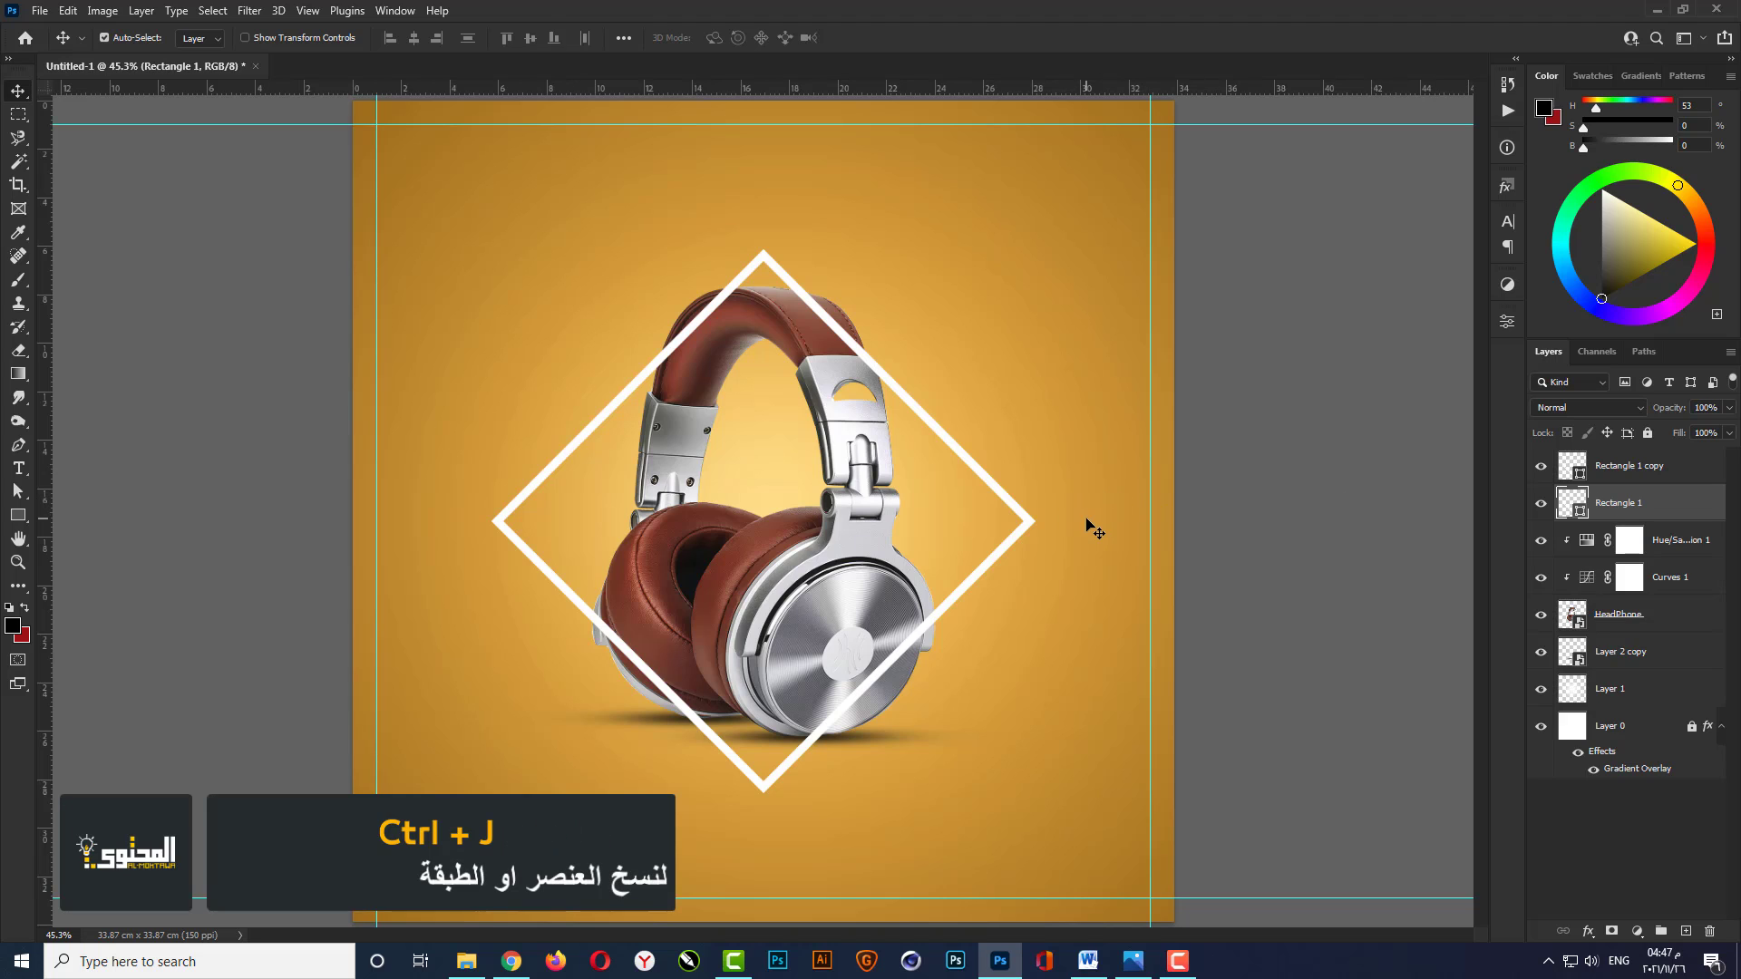
key("t")
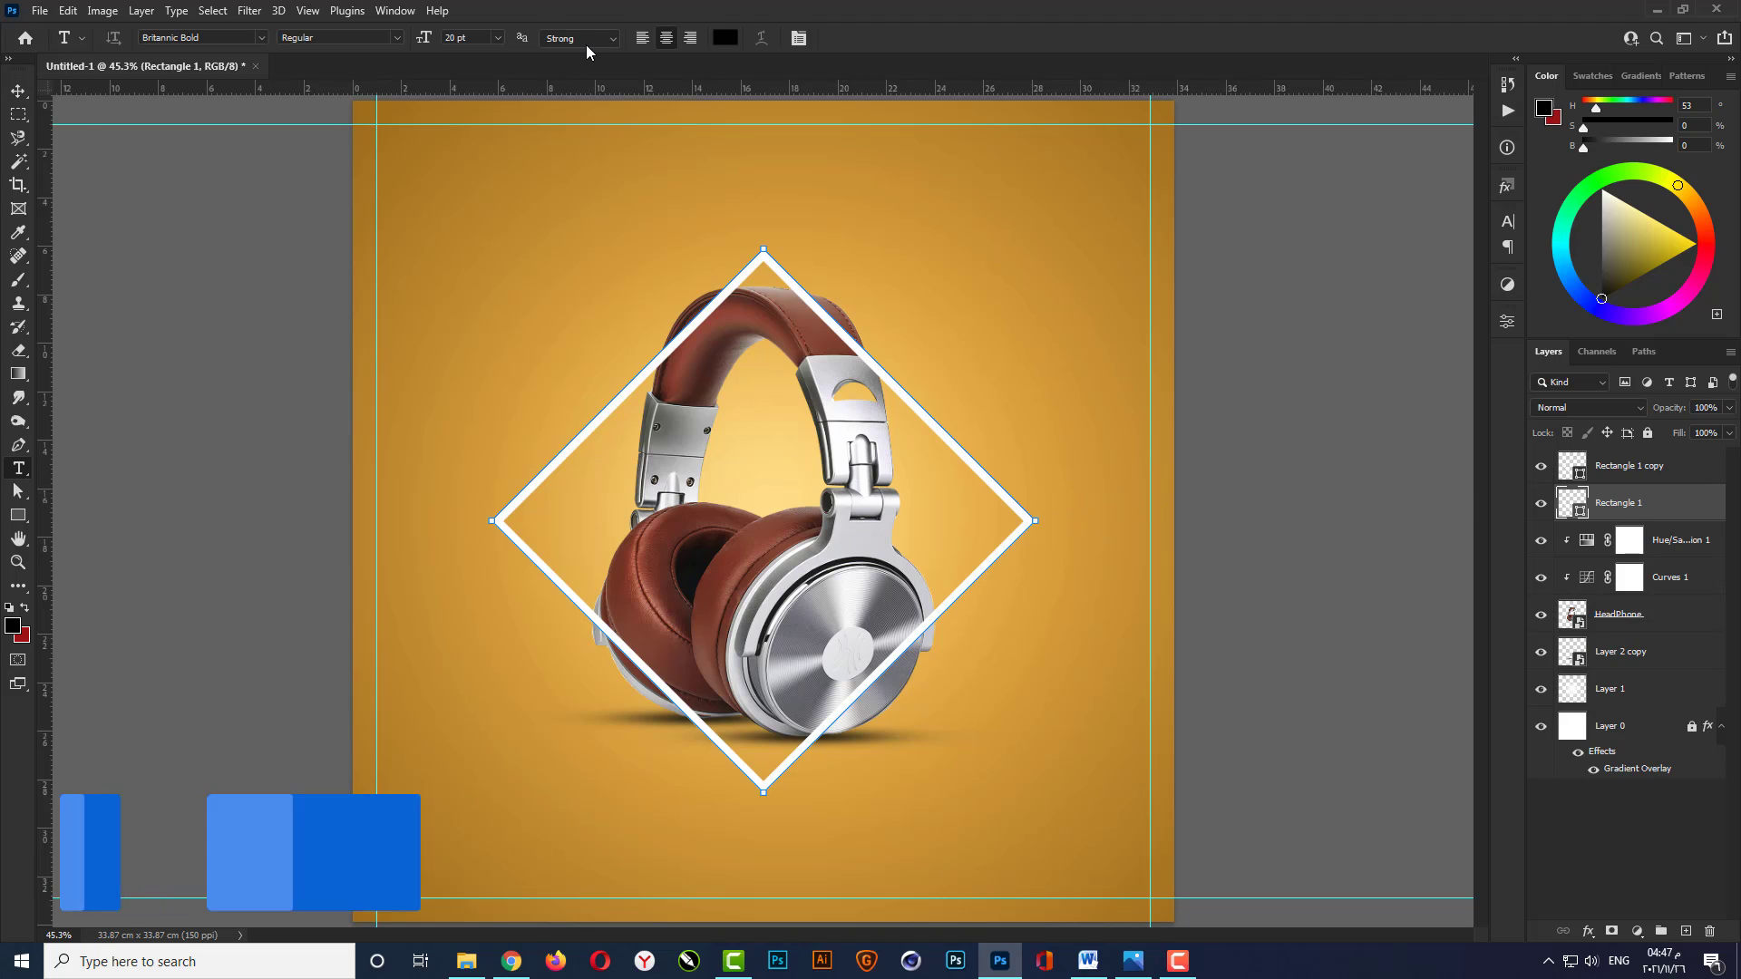
key("u")
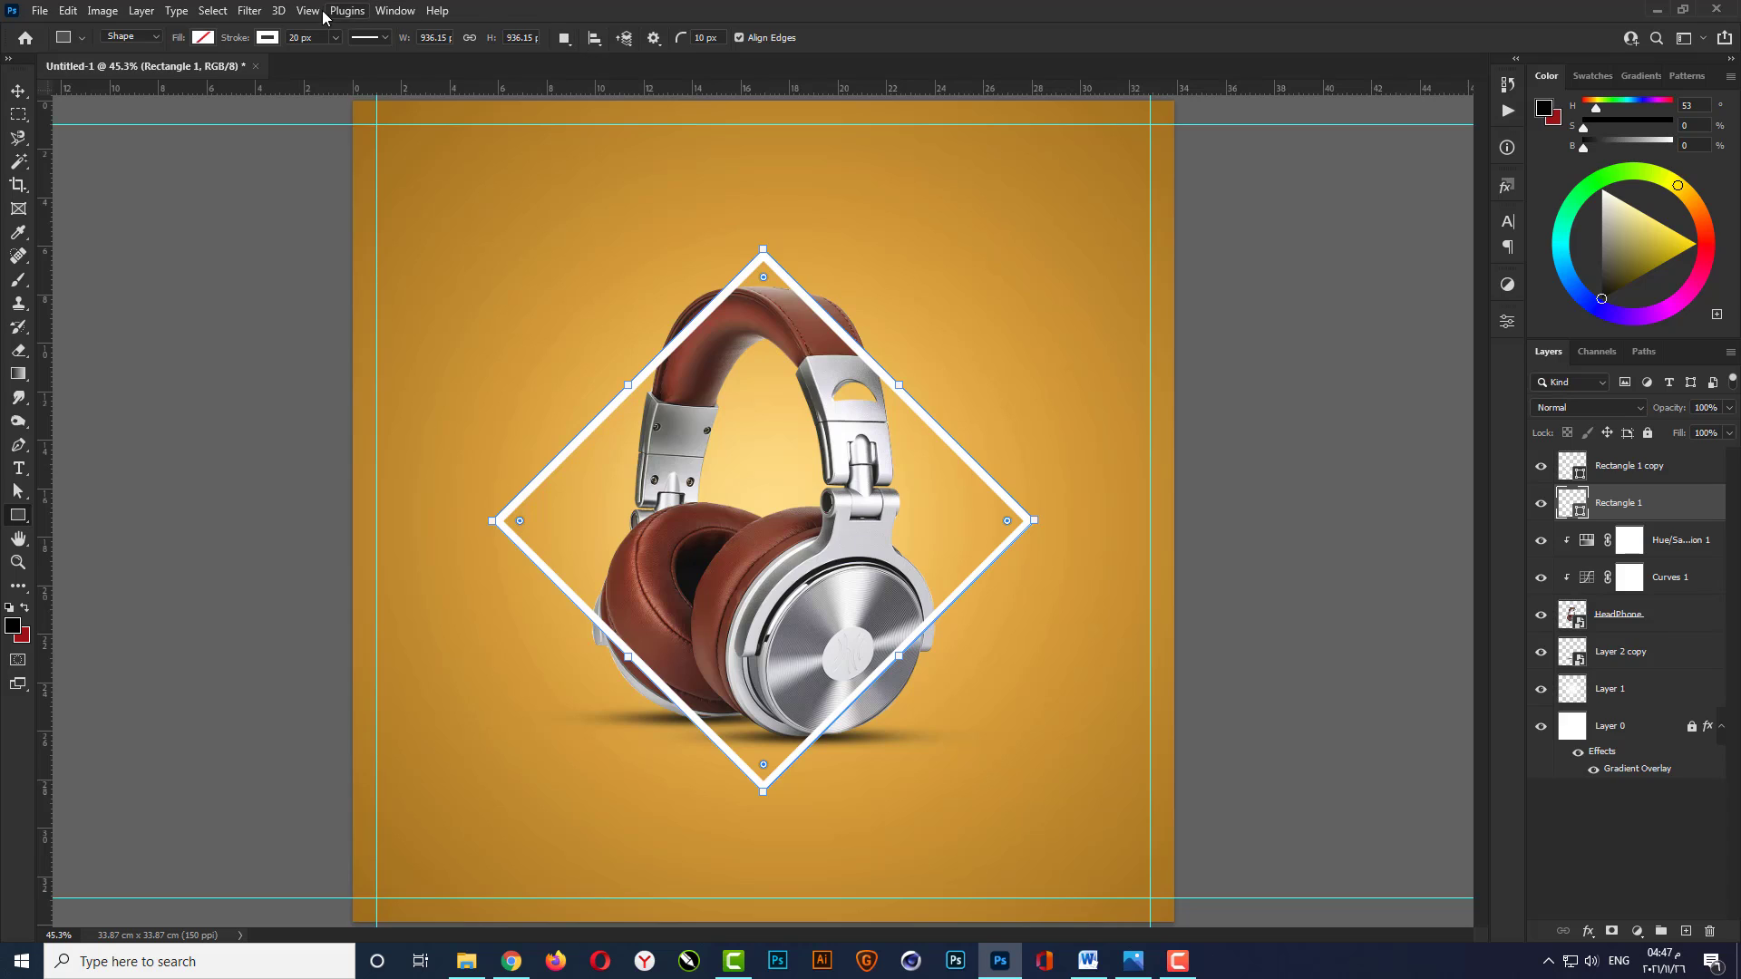
left_click(268, 38)
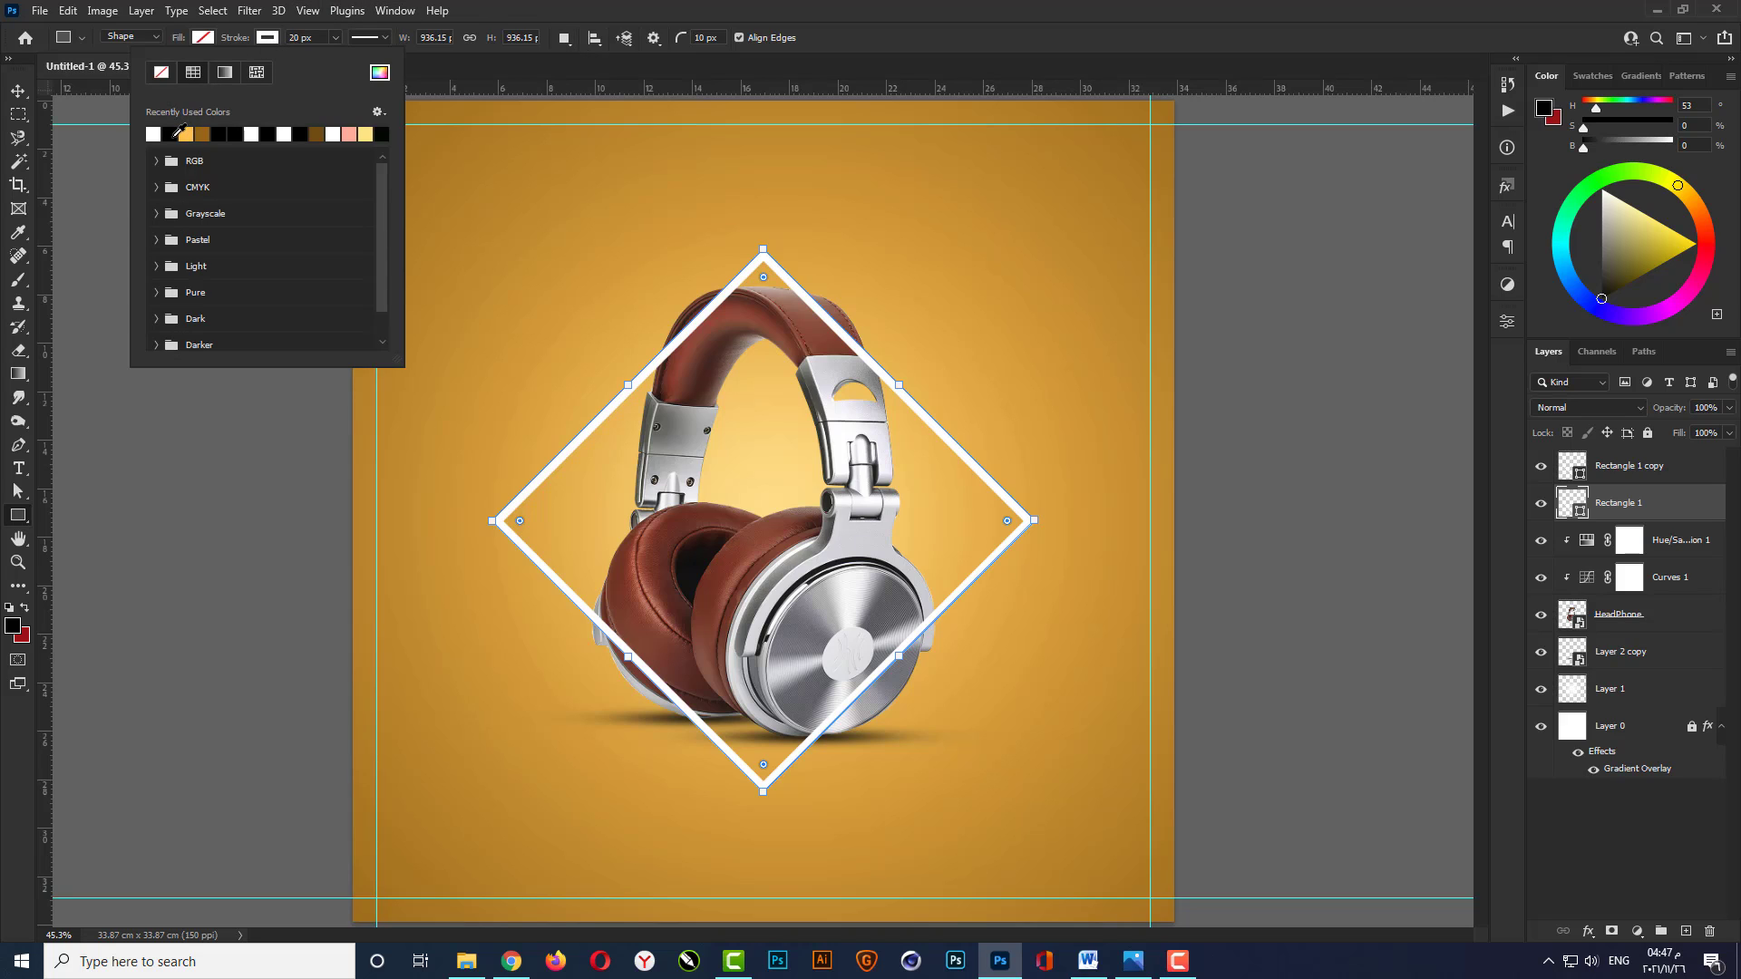
left_click(176, 135)
left_click(18, 91)
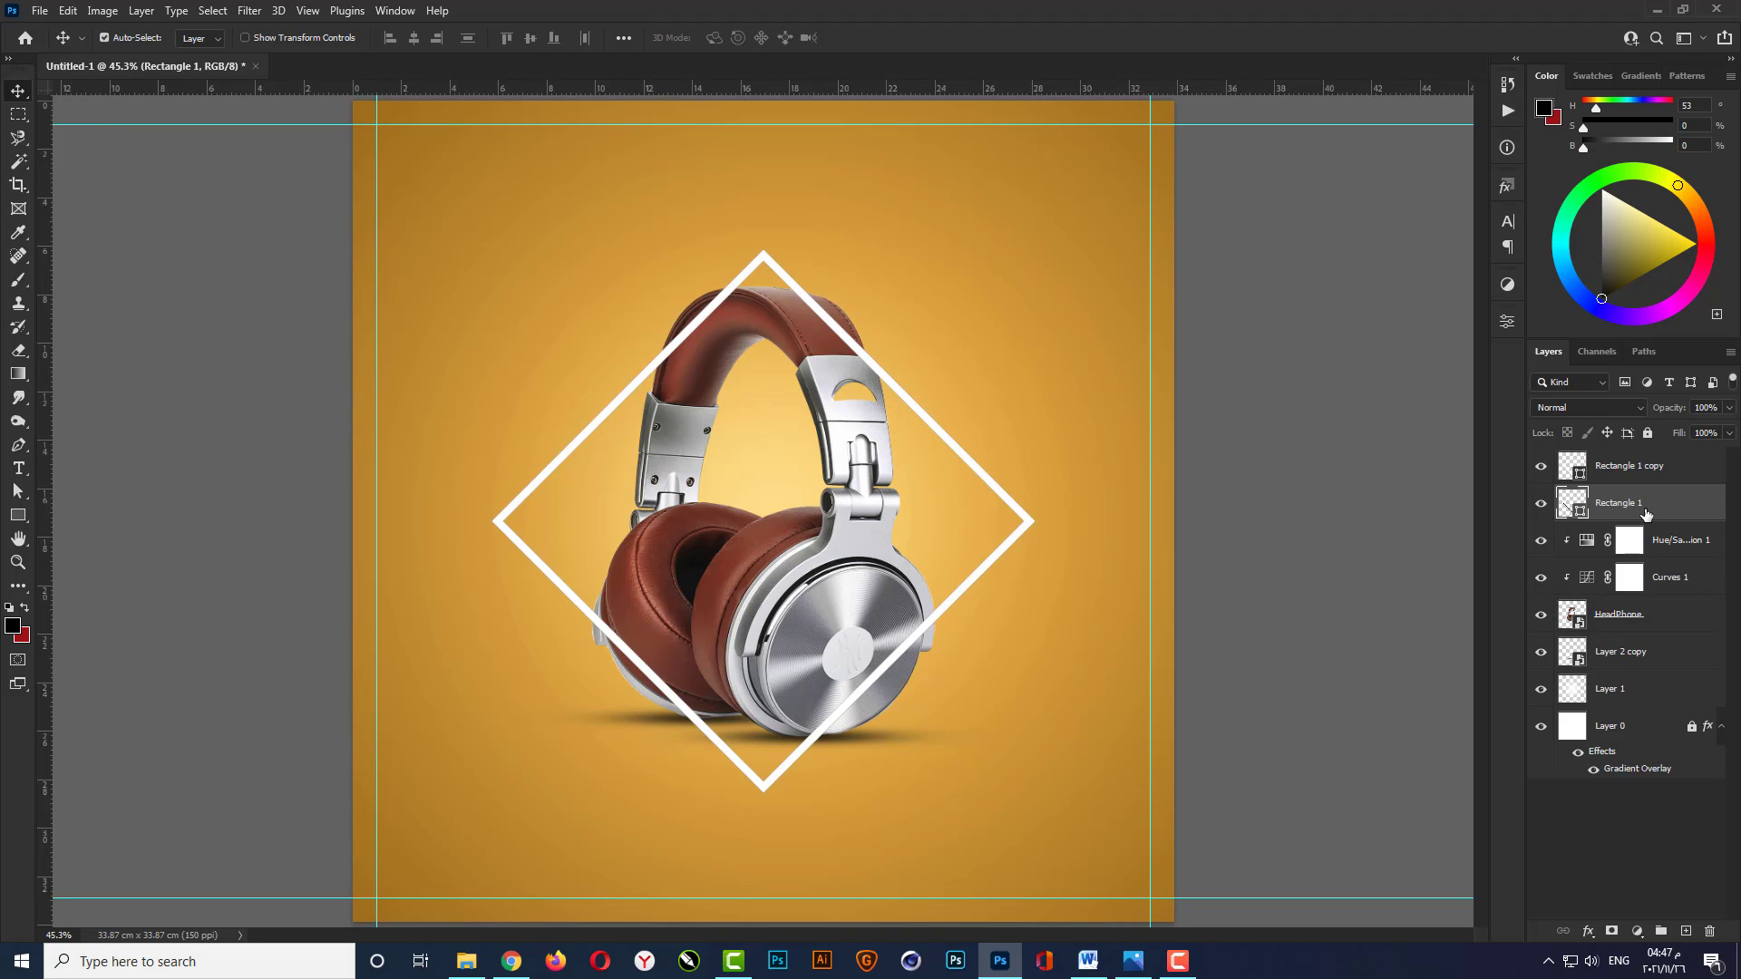
Place the black diamond beneath the headphones' shadow layer and offset it downward and slightly left of the white one.
left_click_drag(1646, 514, 1646, 667)
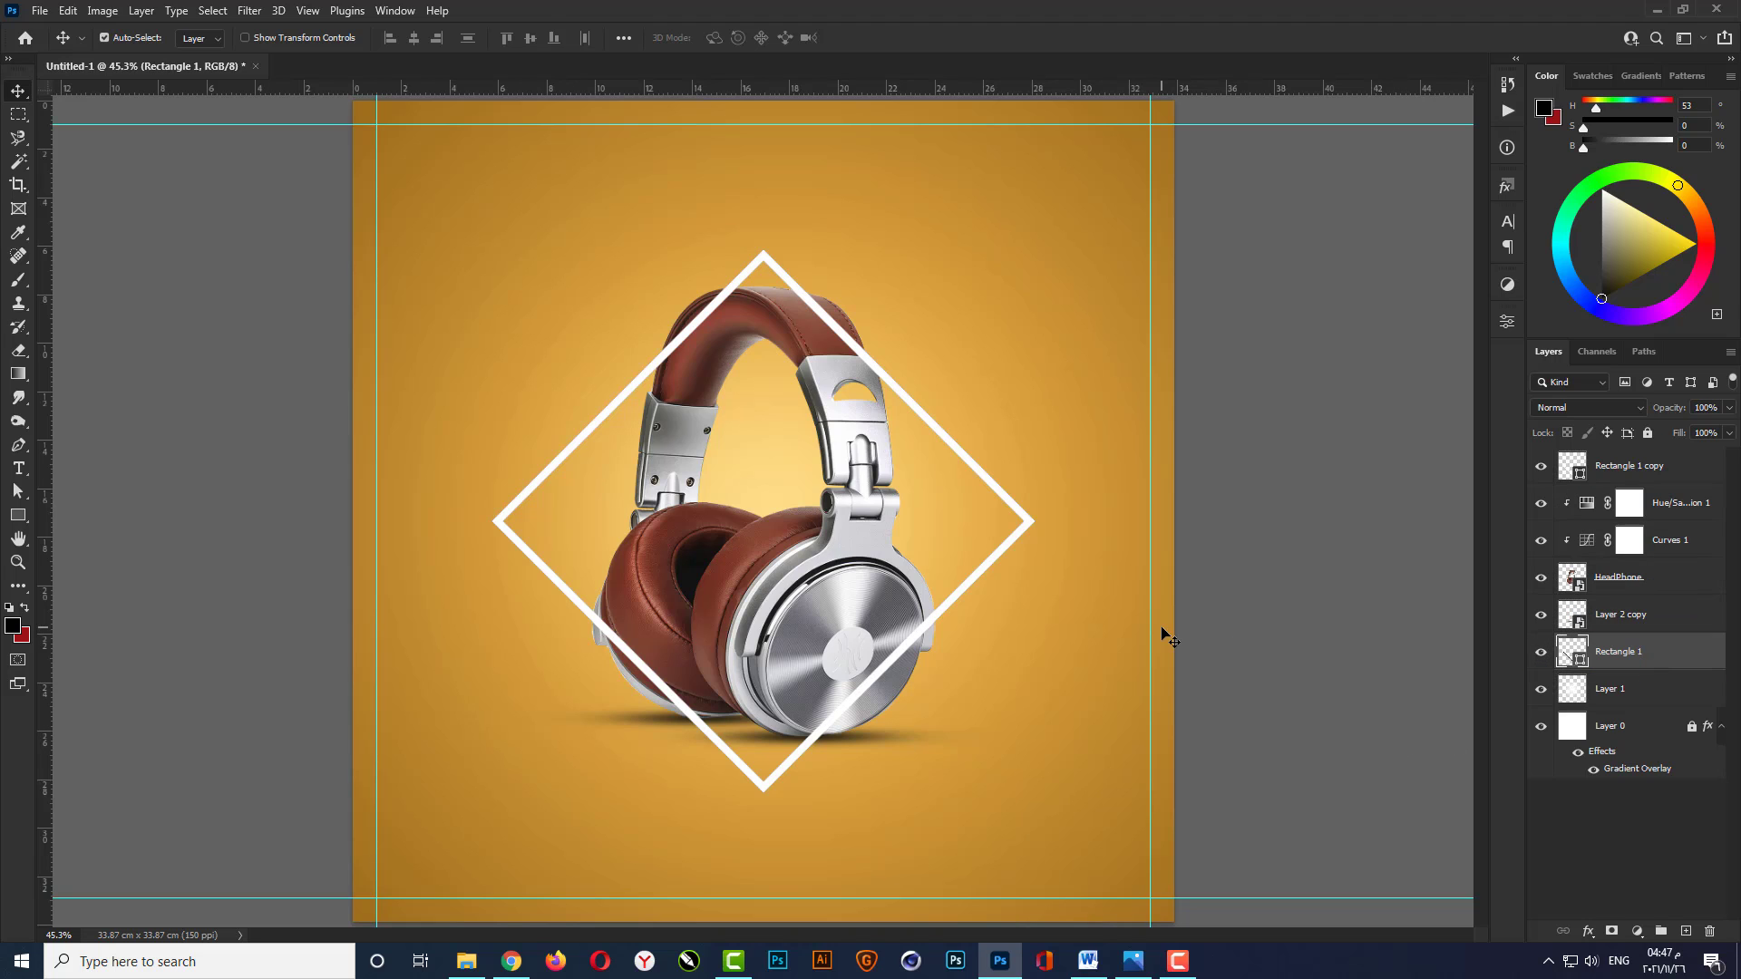
key("shift+Down")
key("shift+Down")
key("shift+Down")
key("shift+Left")
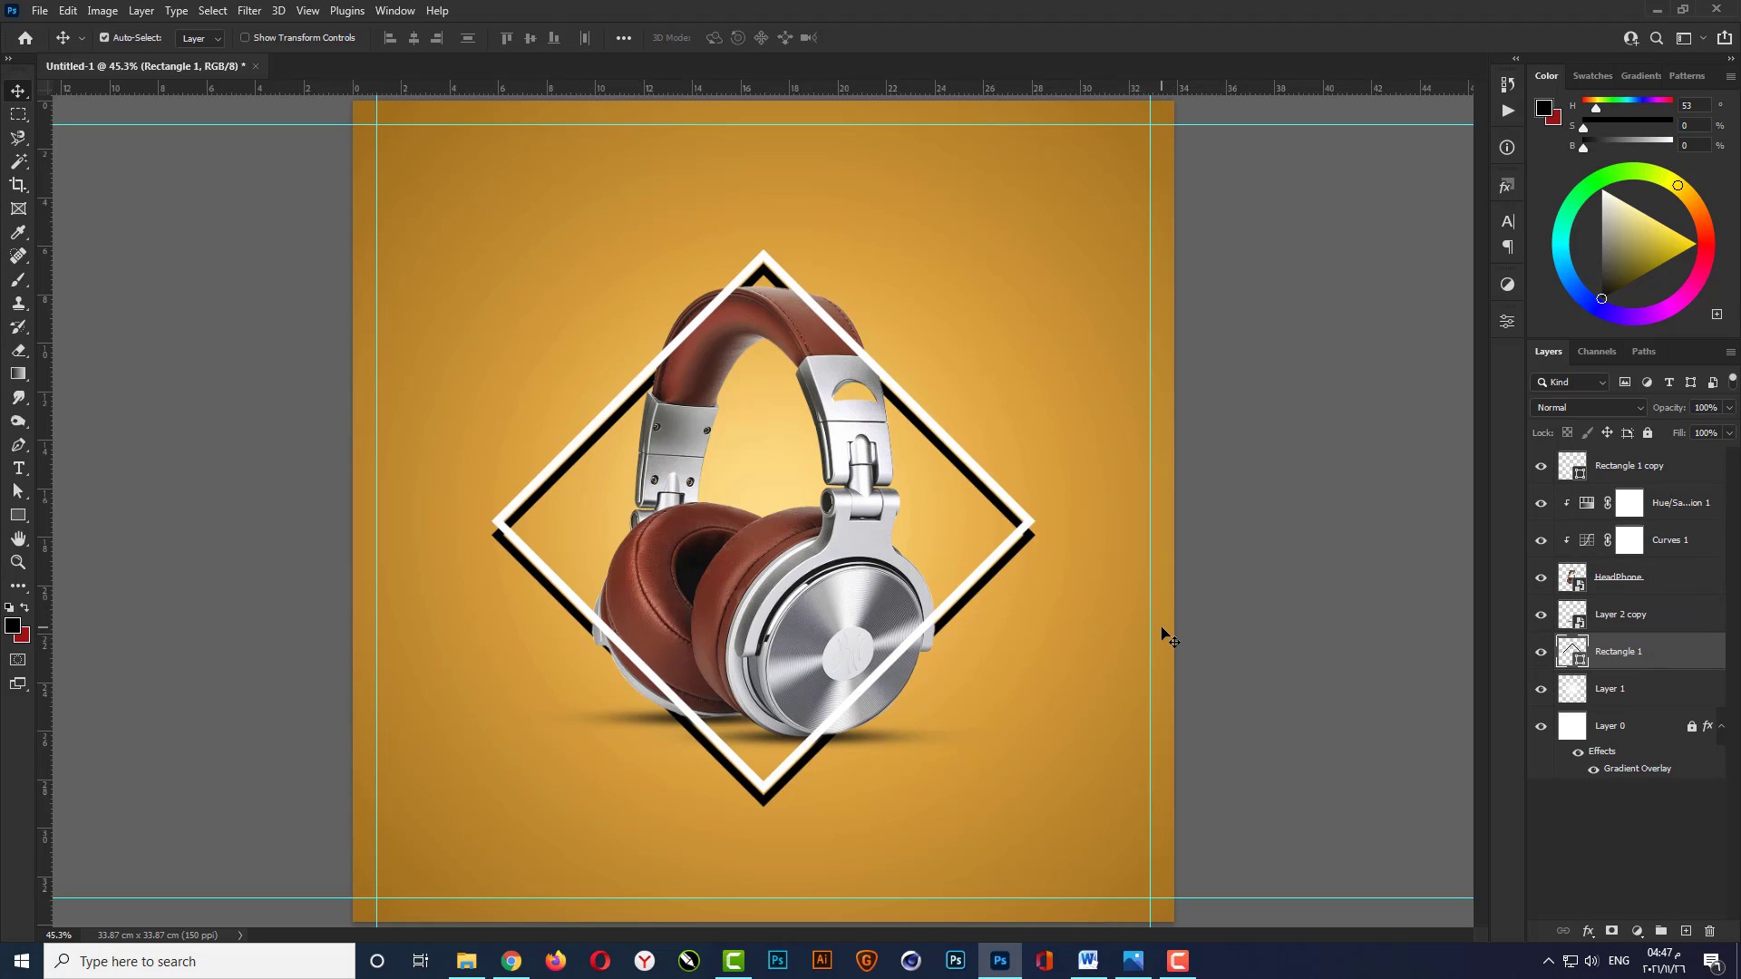
key("shift+Left")
key("shift+Down")
key("shift+Left")
key("shift+Down")
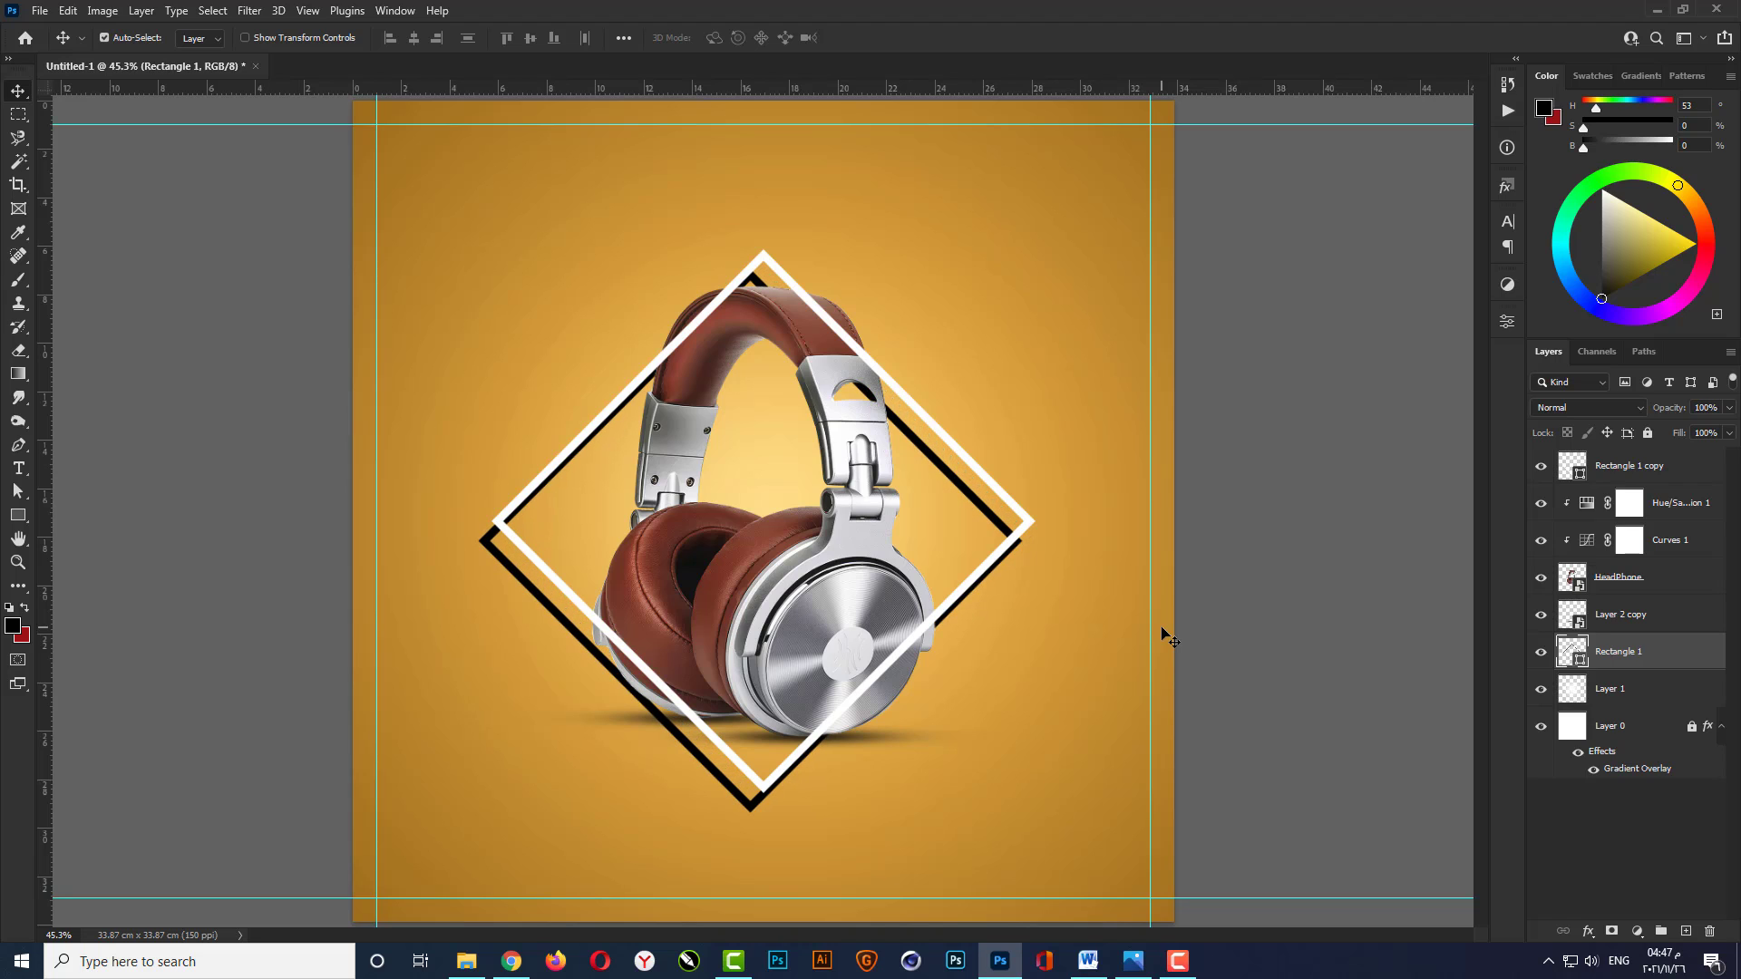
key("Right")
key("Right")
key("Right")
key("Right")
key("Right")
key("Right")
key("Right")
key("Right")
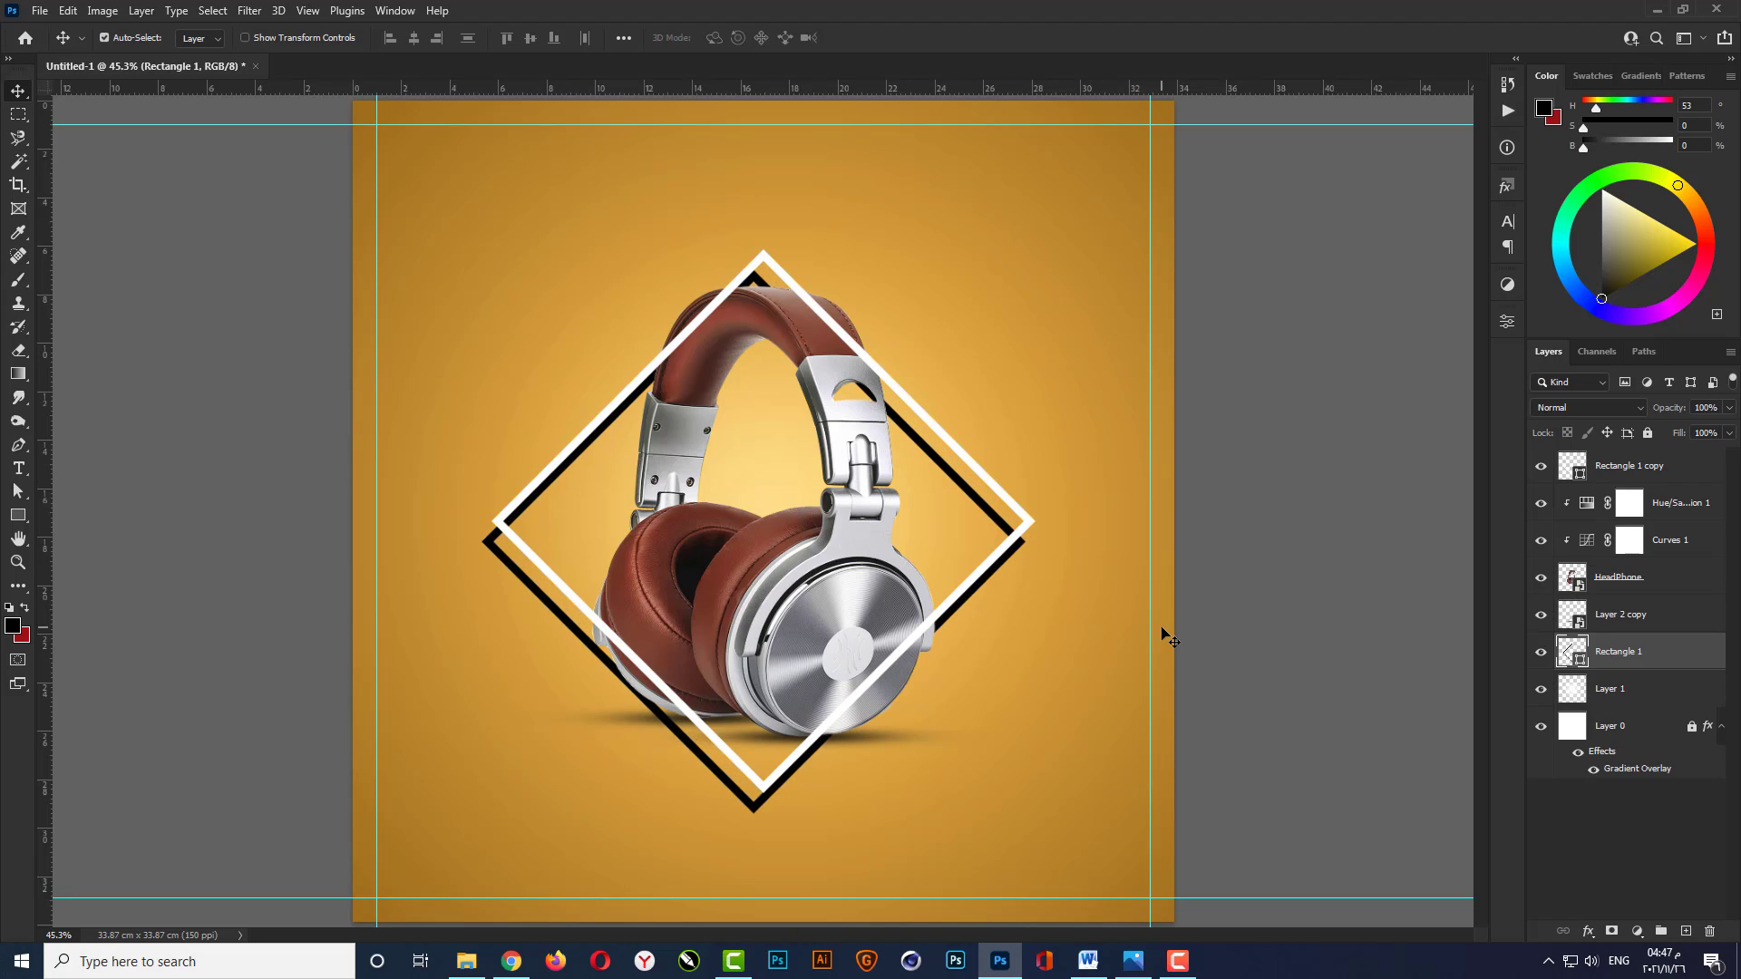
key("shift+Down")
key("shift+Down")
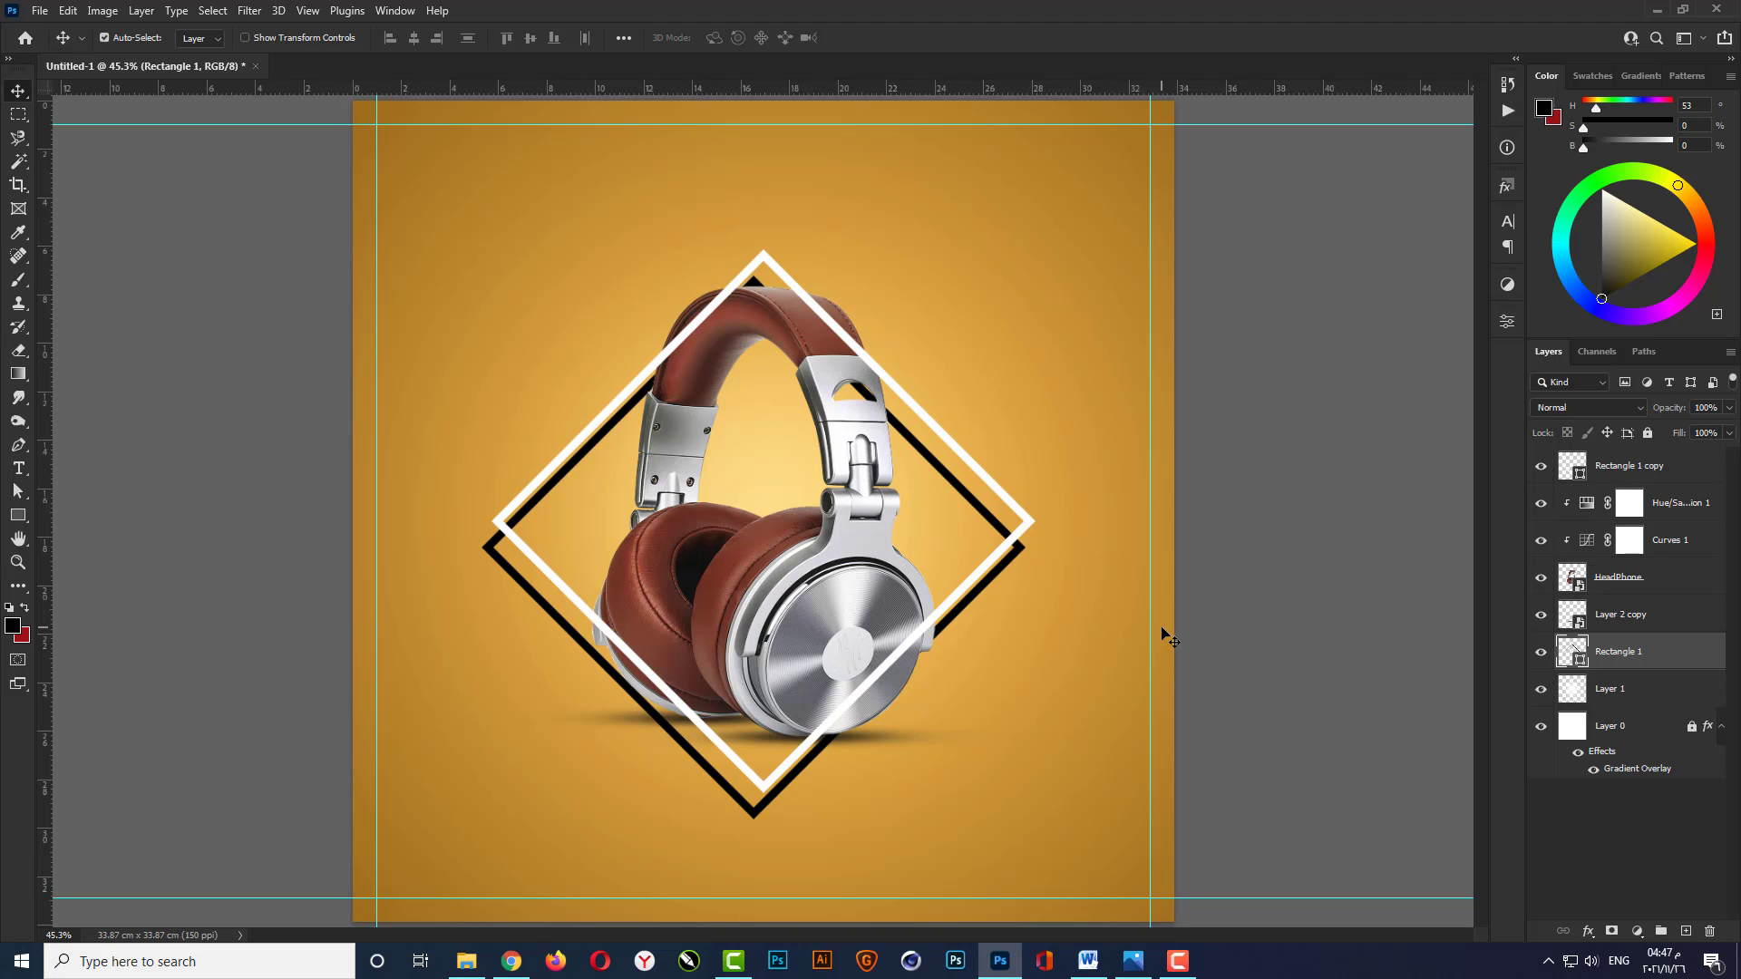
Apply a 15-pixel Gaussian Blur to the black diamond as a smart object and set its opacity to 30%.
left_click(260, 12)
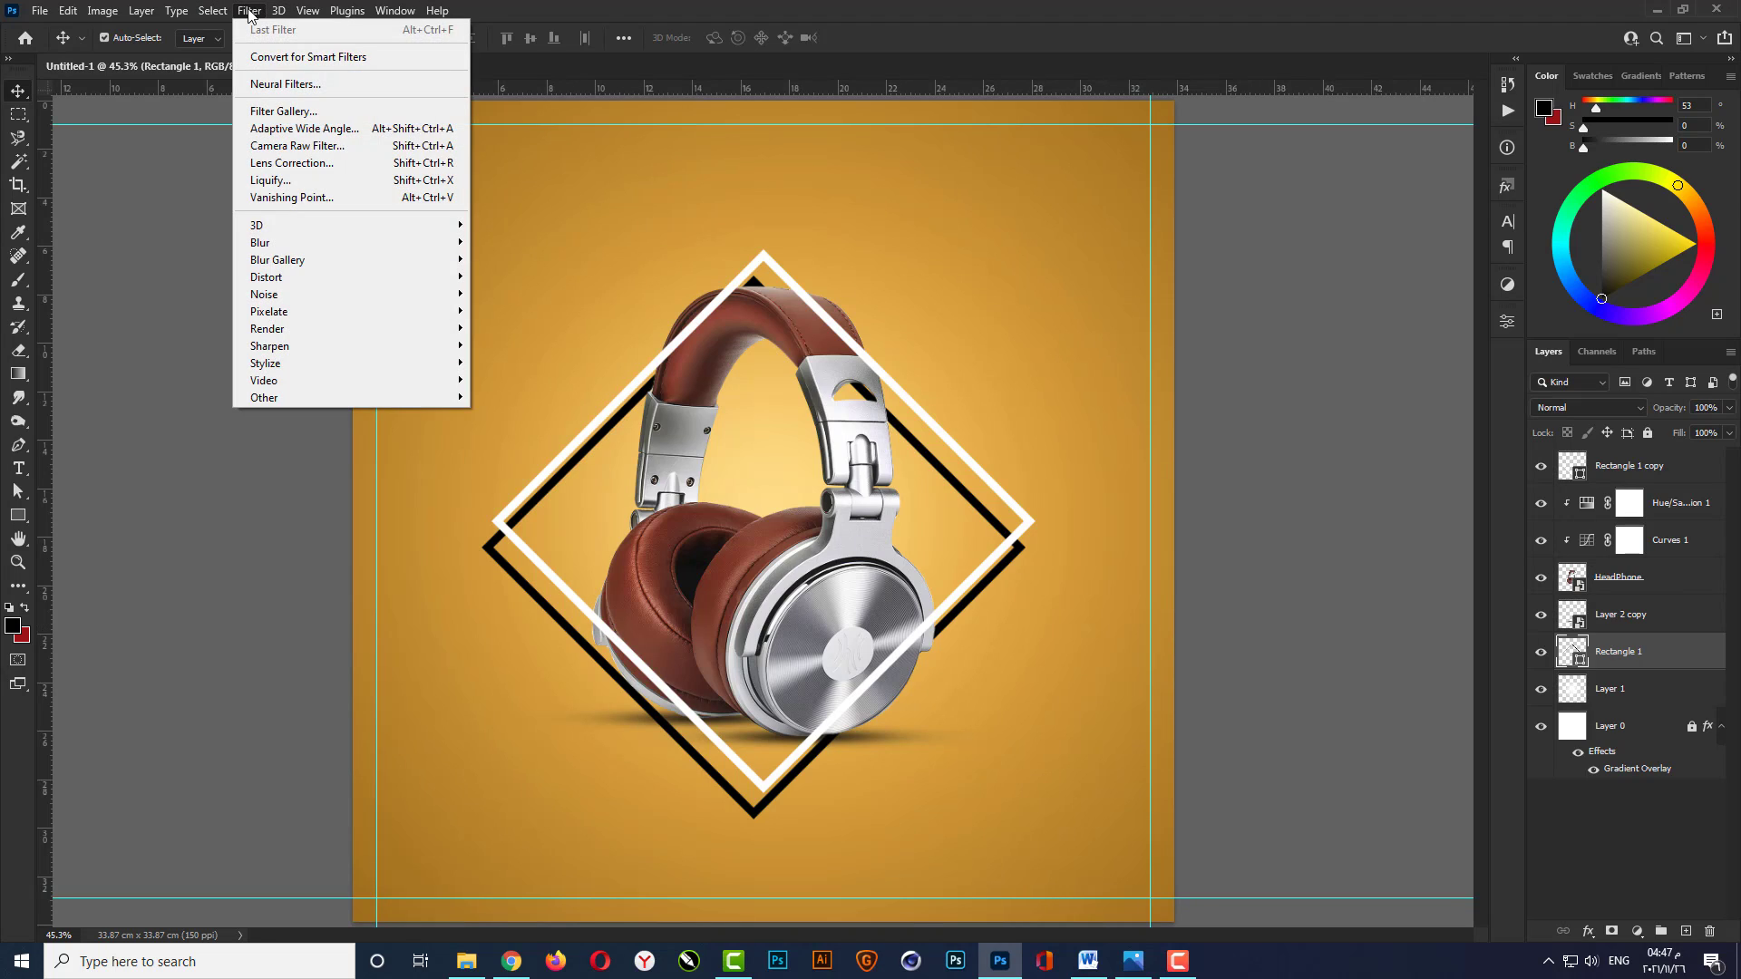
mouse_move(358, 247)
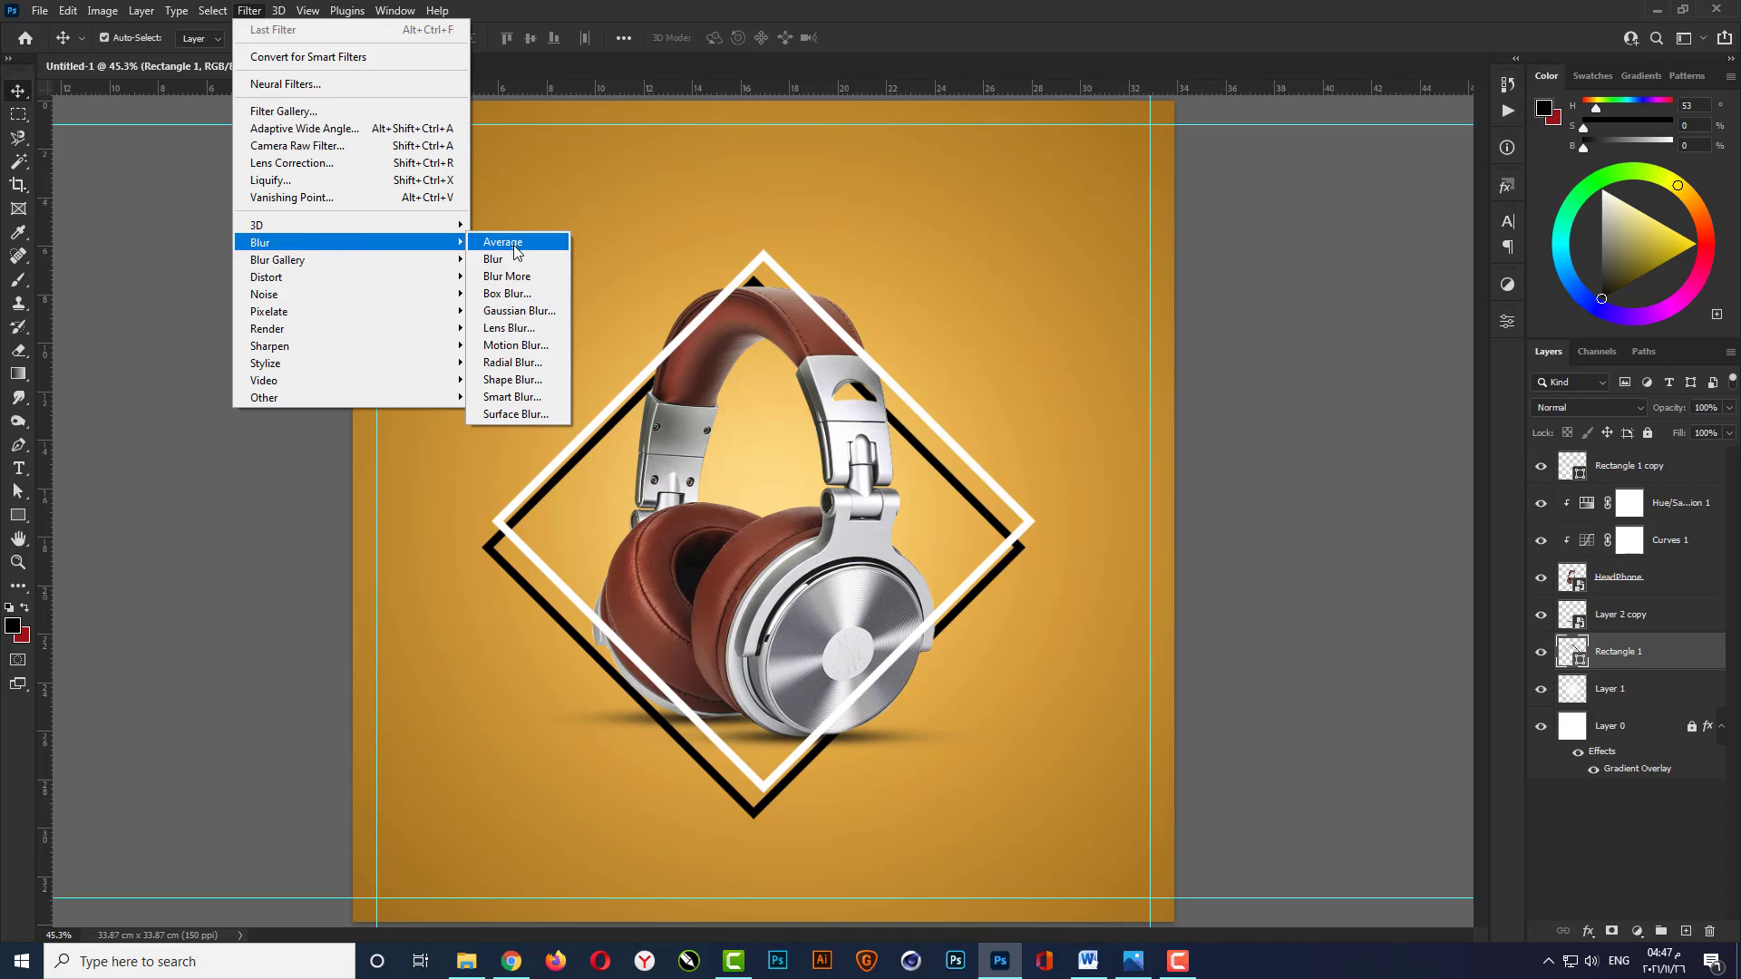
left_click(522, 310)
left_click(829, 357)
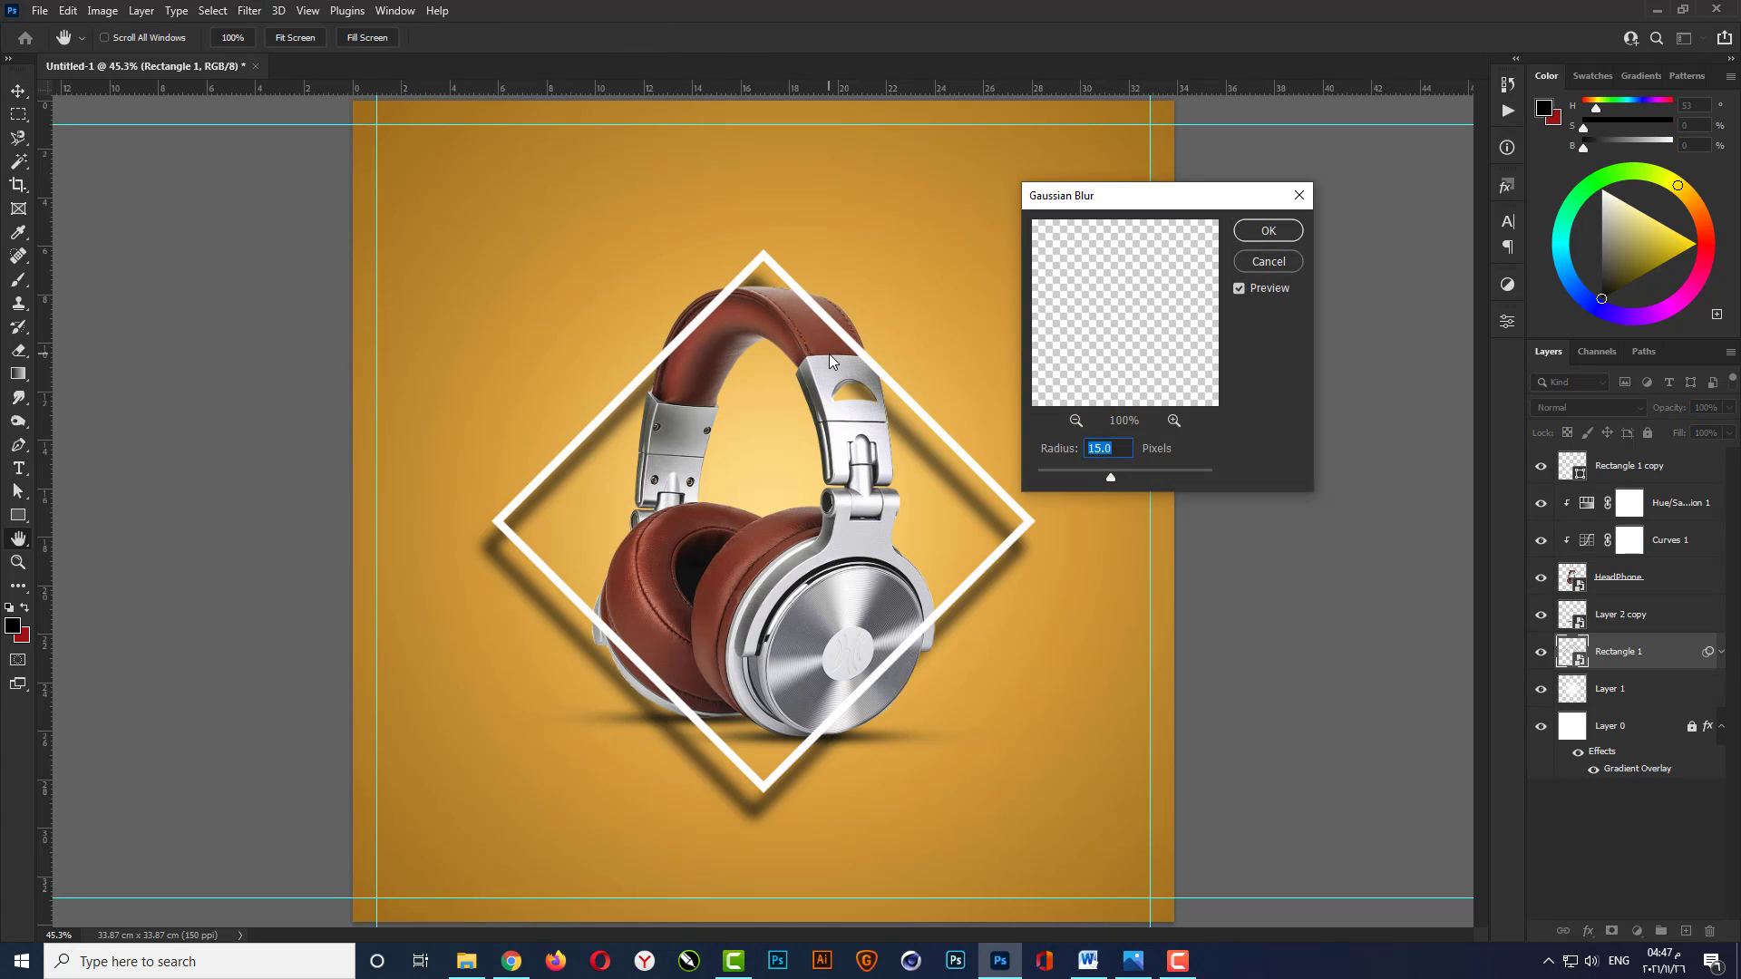
left_click(1268, 233)
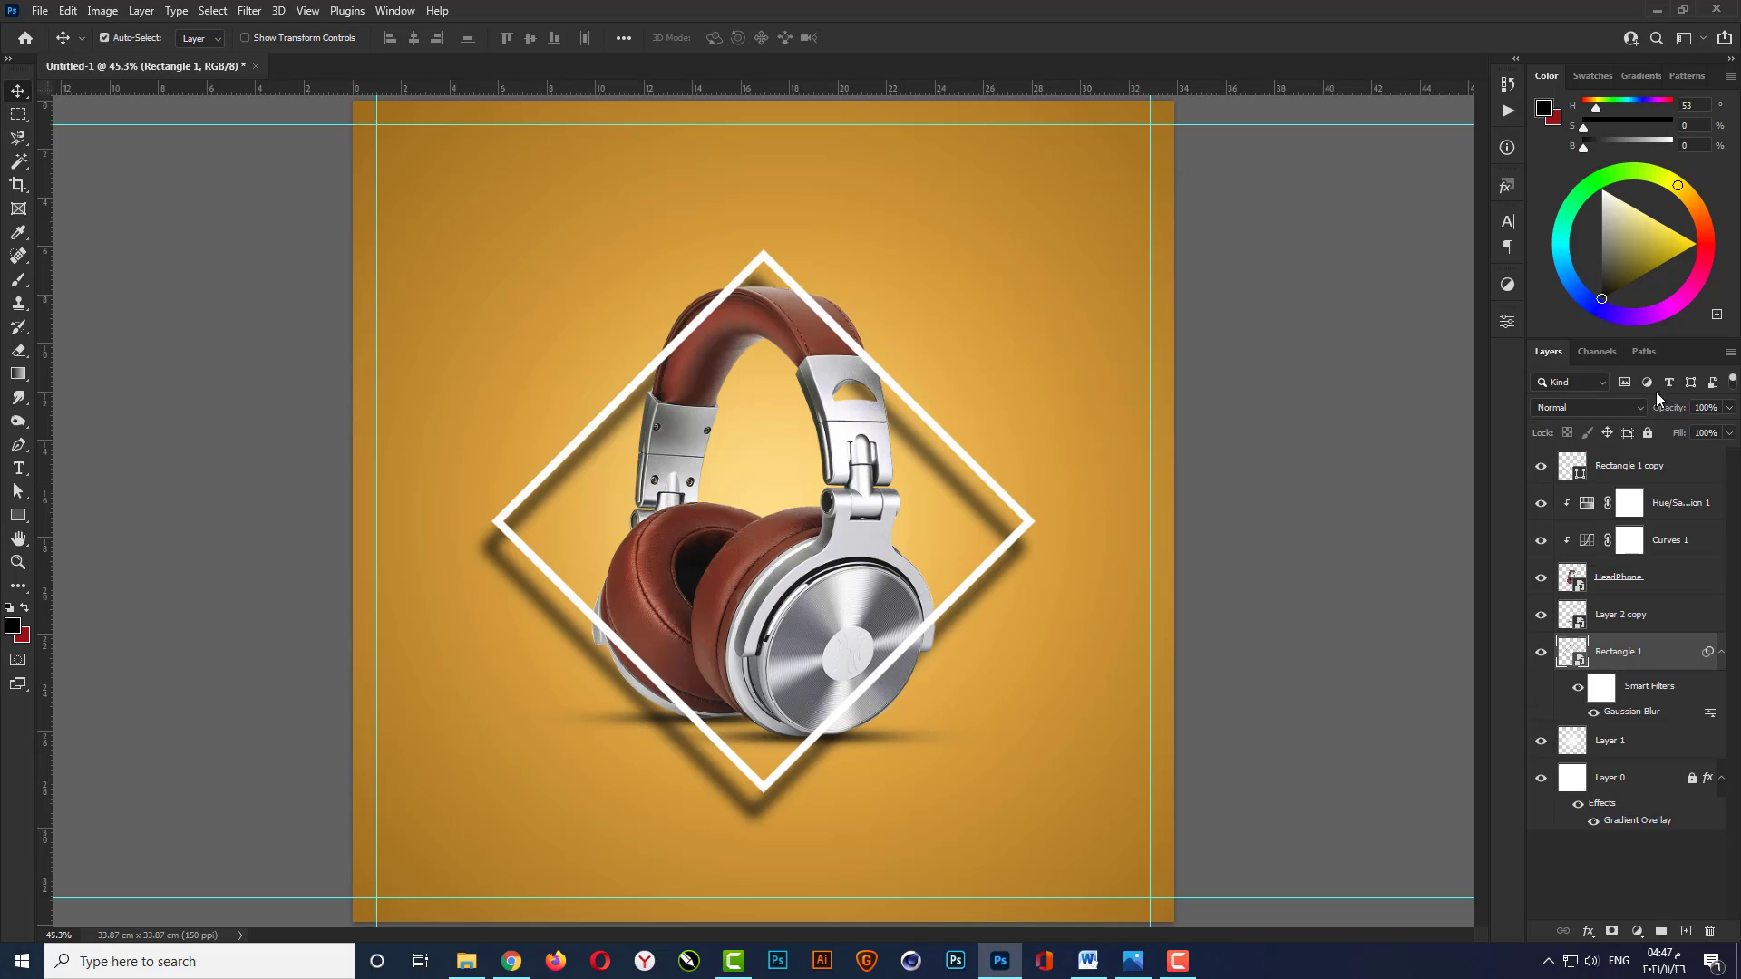
left_click(1701, 407)
type("30")
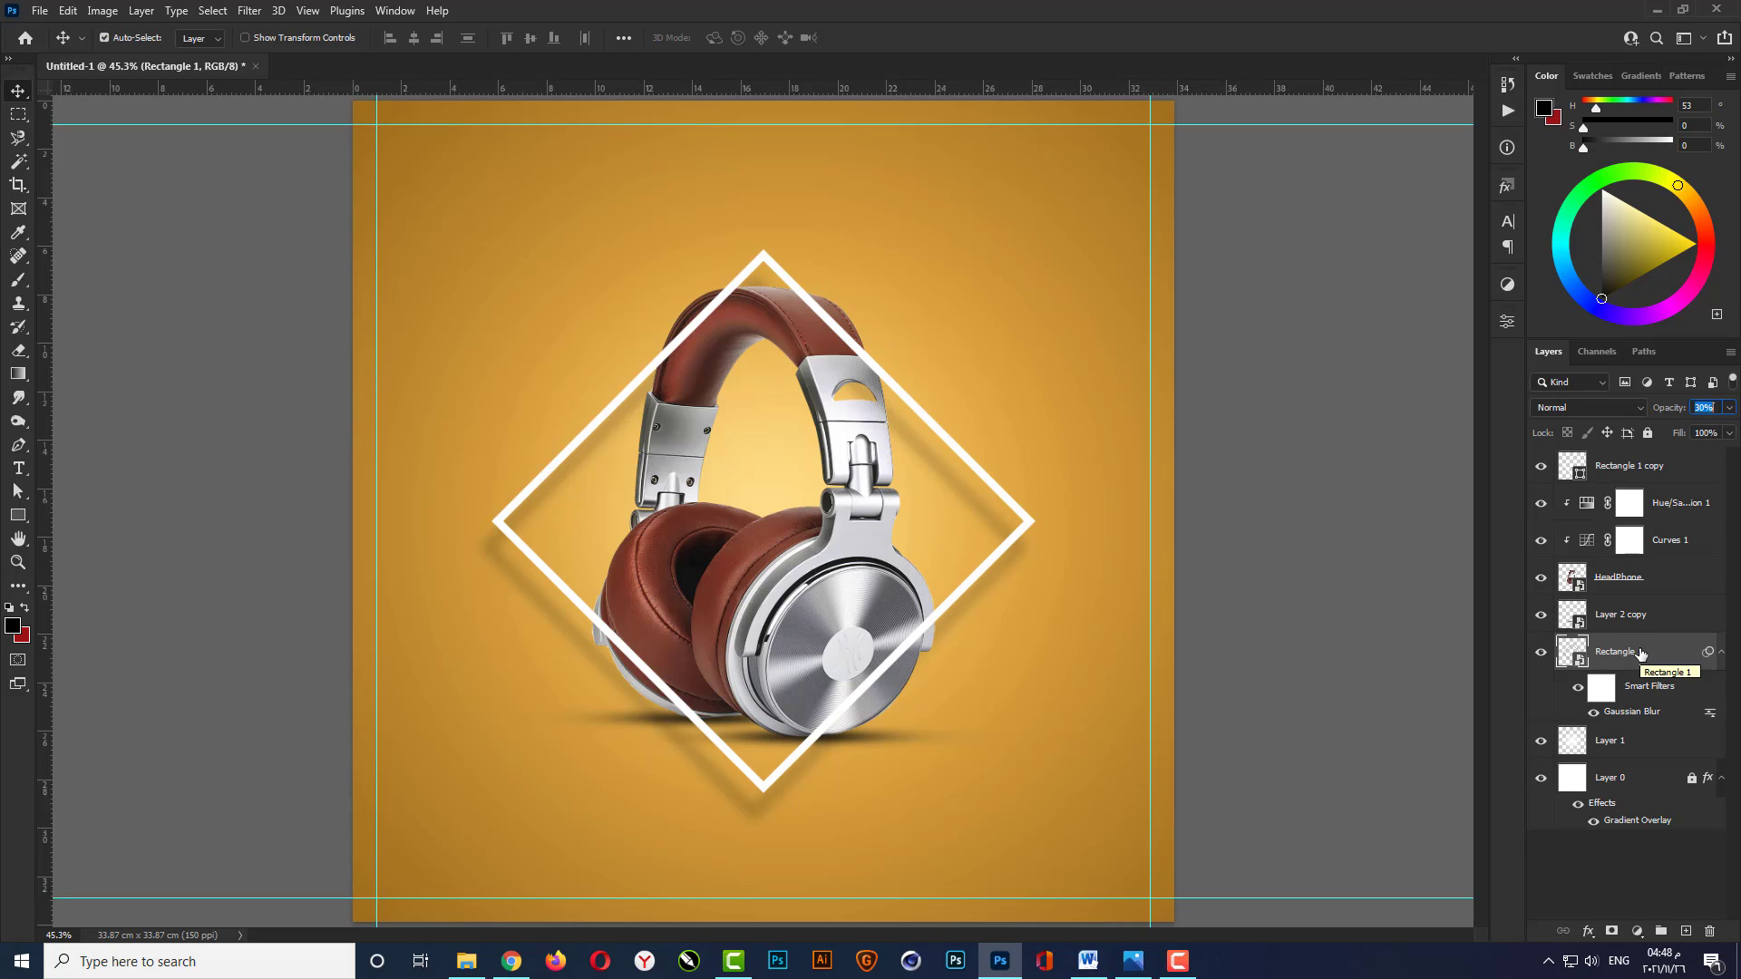
Duplicate the blurred diamond shadow and clip the copy to the headphones, directly above their layer.
key("ctrl")
key("ctrl+j")
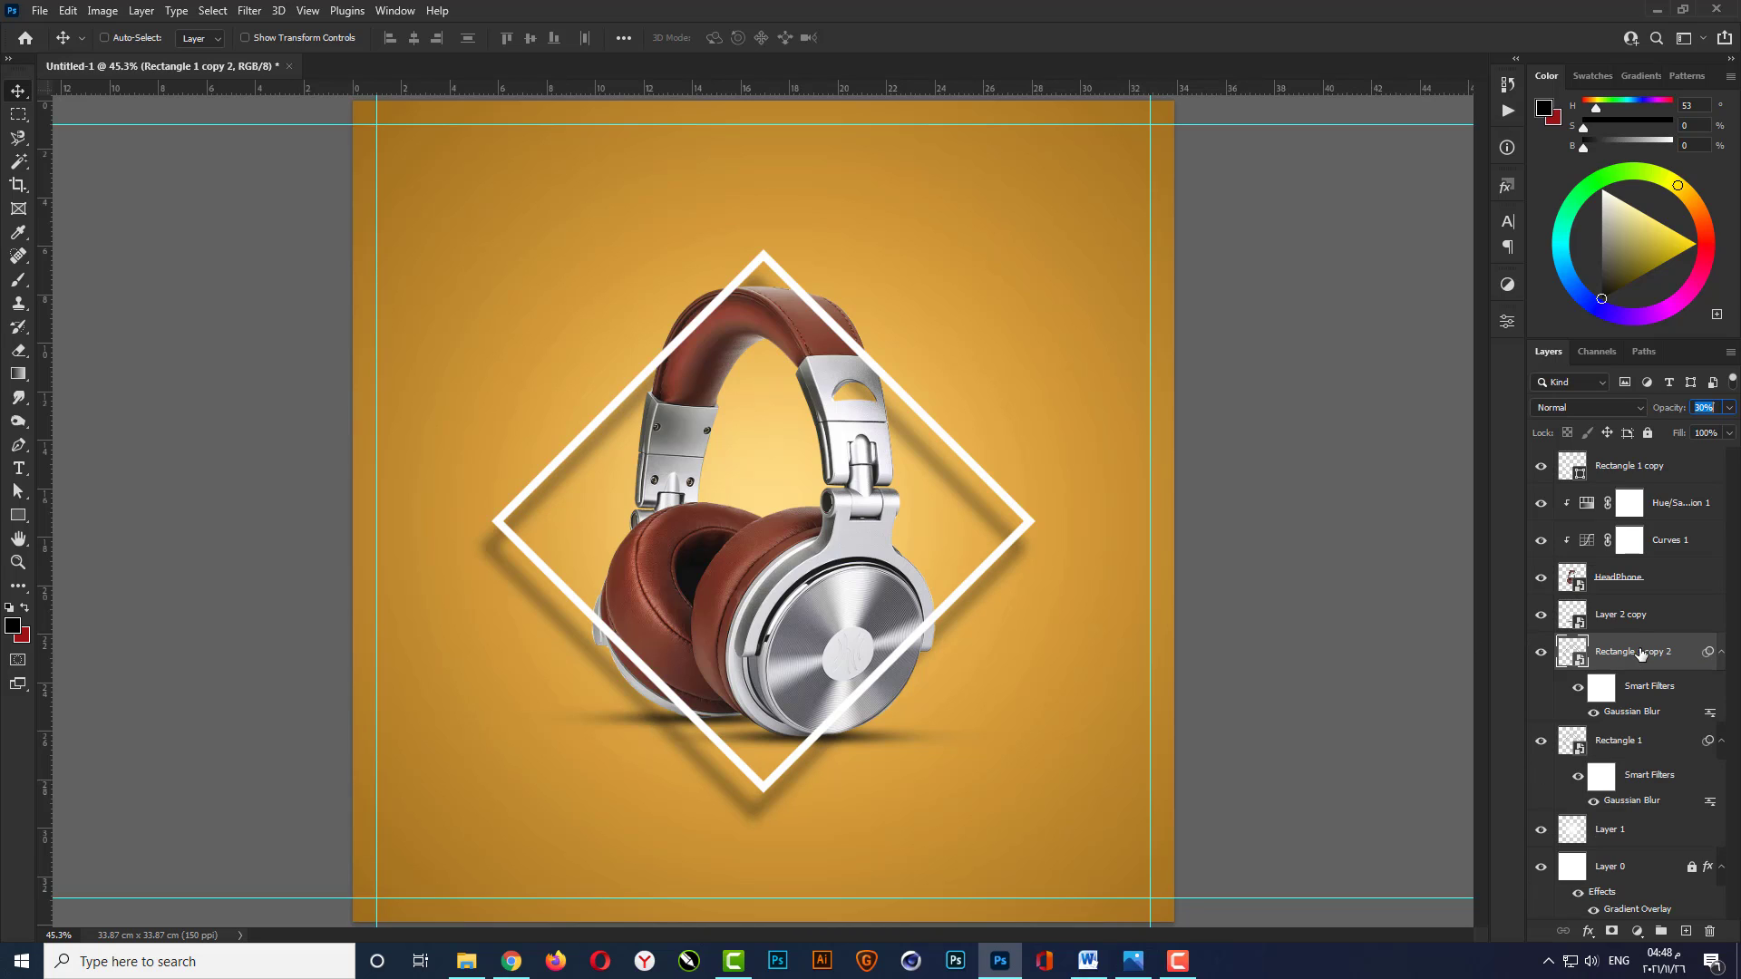
left_click_drag(1643, 653, 1650, 566)
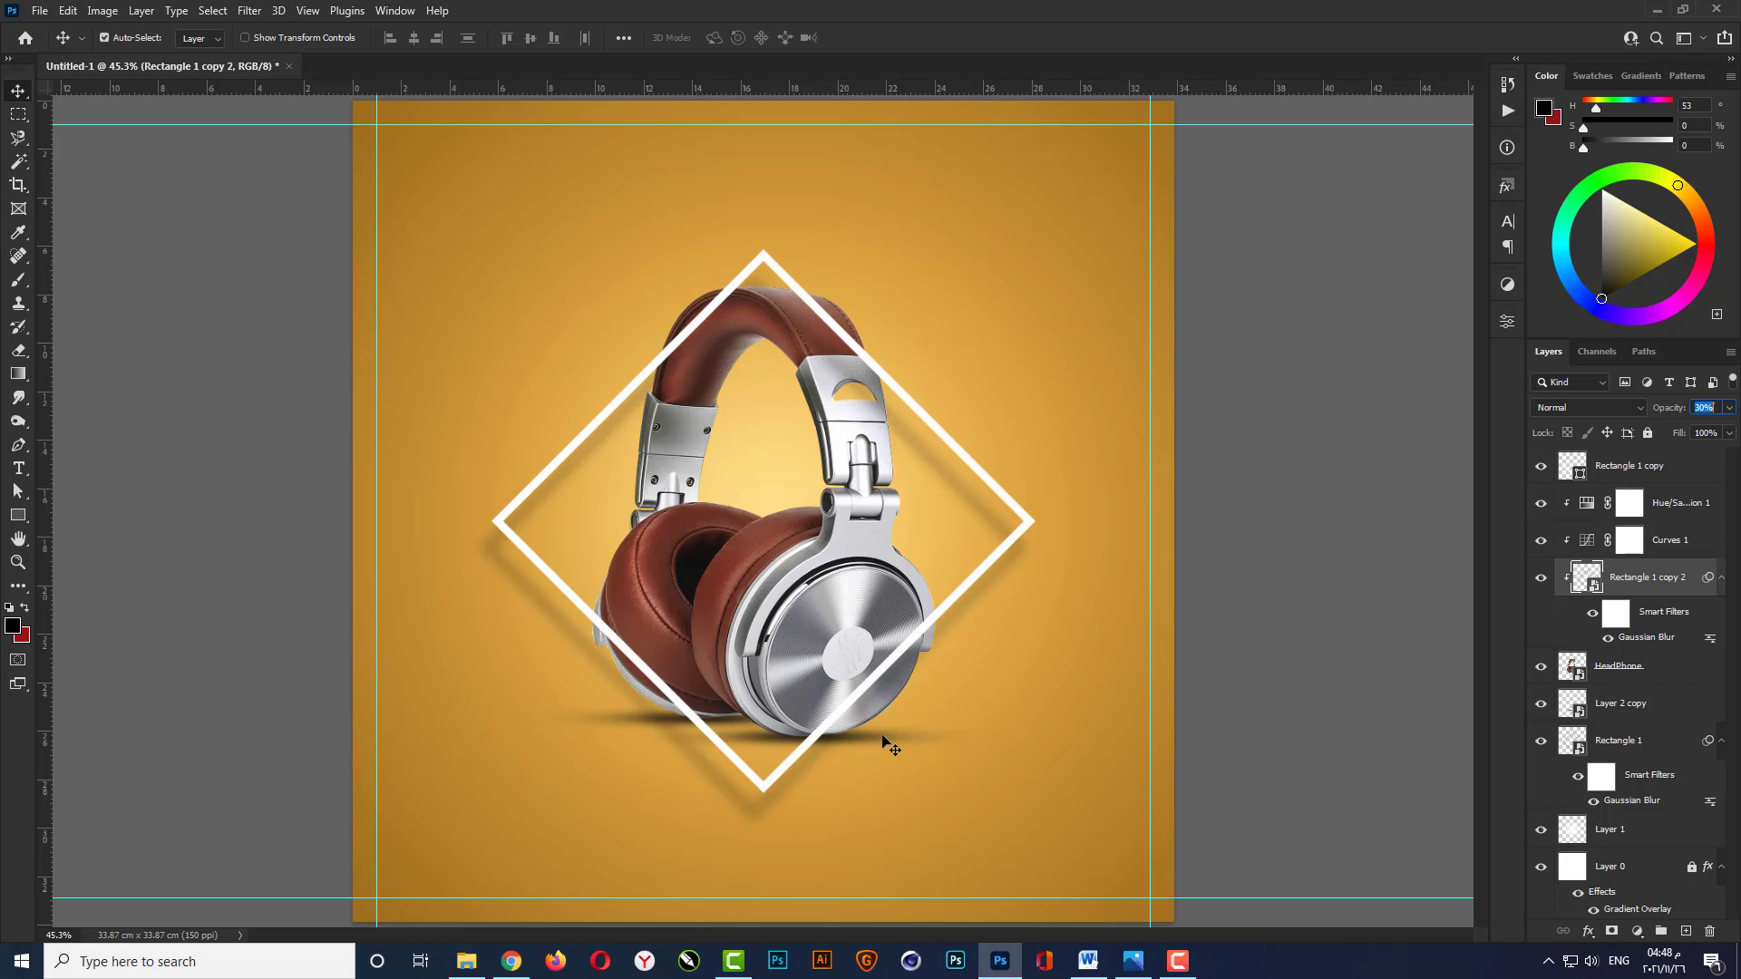
left_click(1272, 715)
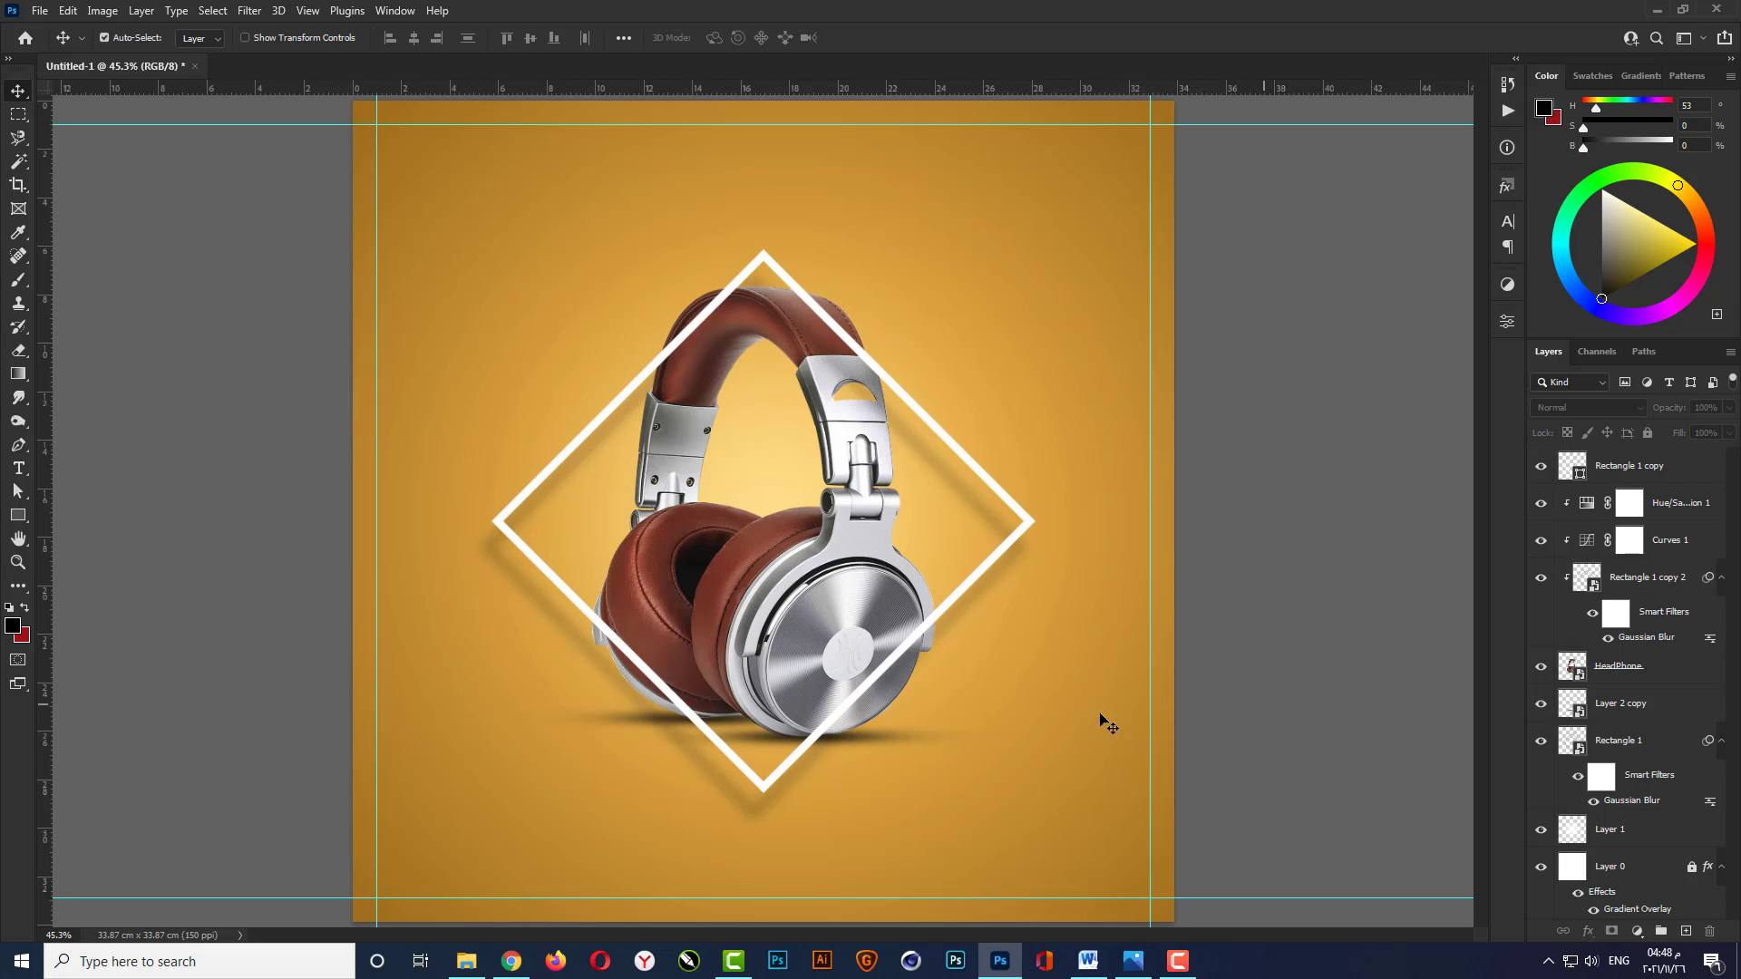
Move the clipped shadow copy above the Hue/Saturation and Curves adjustments, keeping it clipped to the headphones.
scroll(878, 754, "up", 3)
scroll(877, 755, "up", 2)
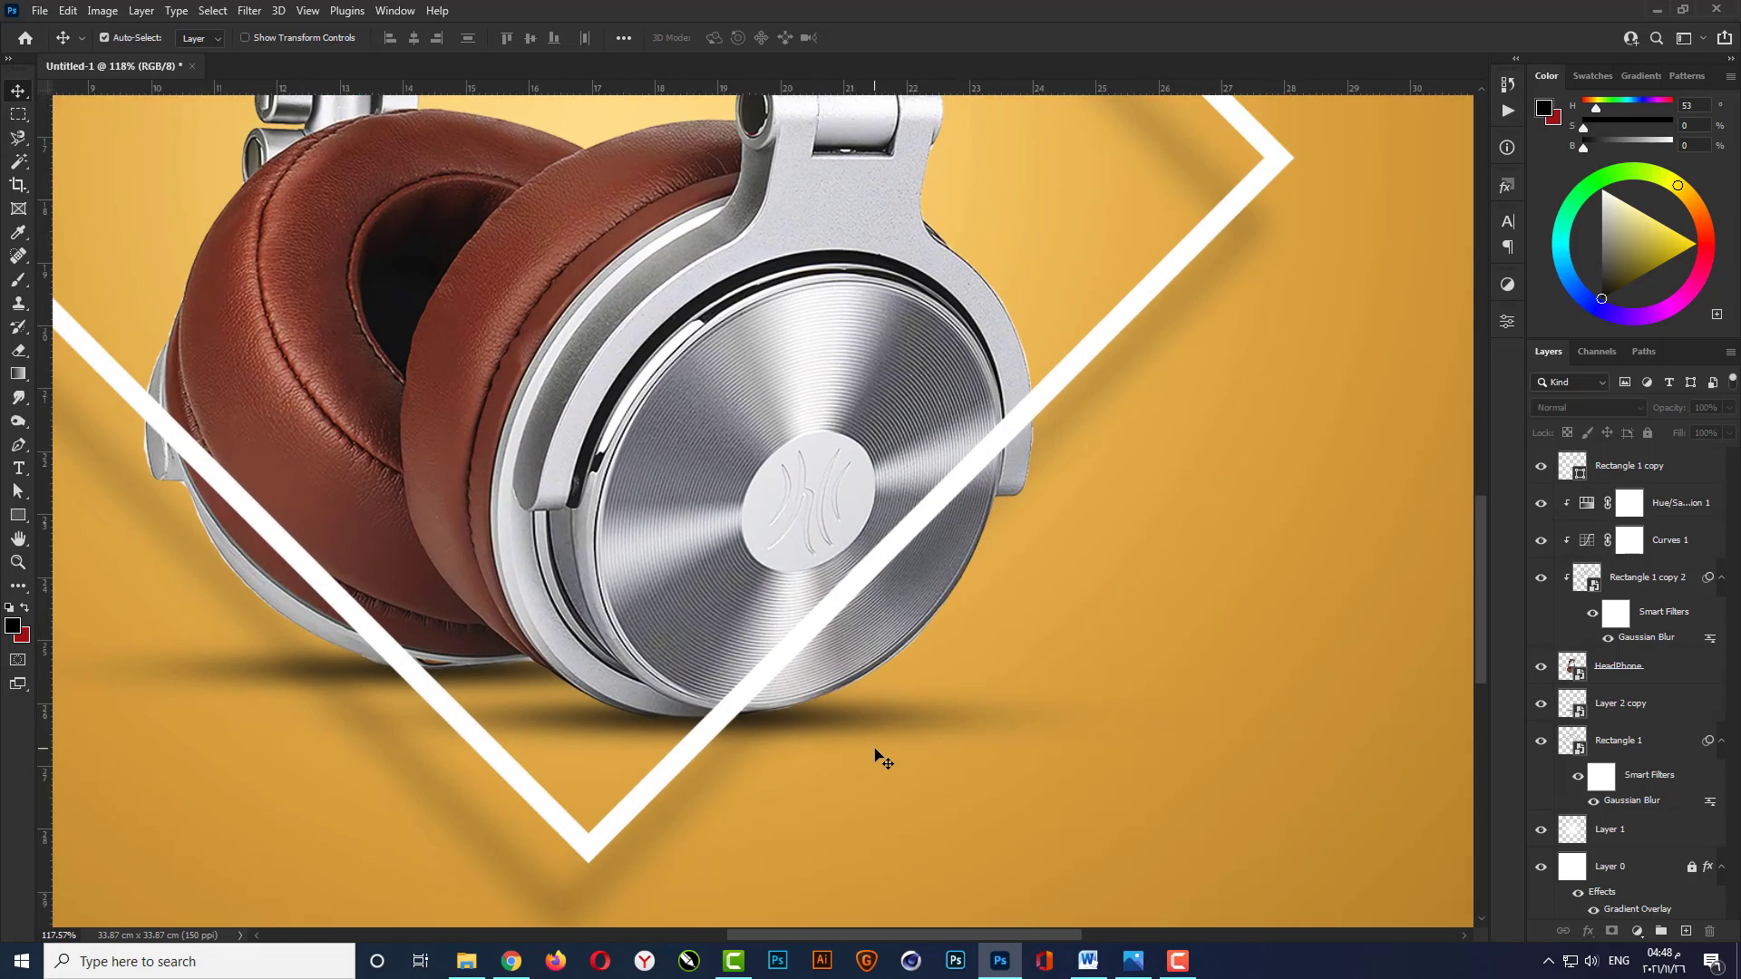
scroll(878, 755, "down", 2)
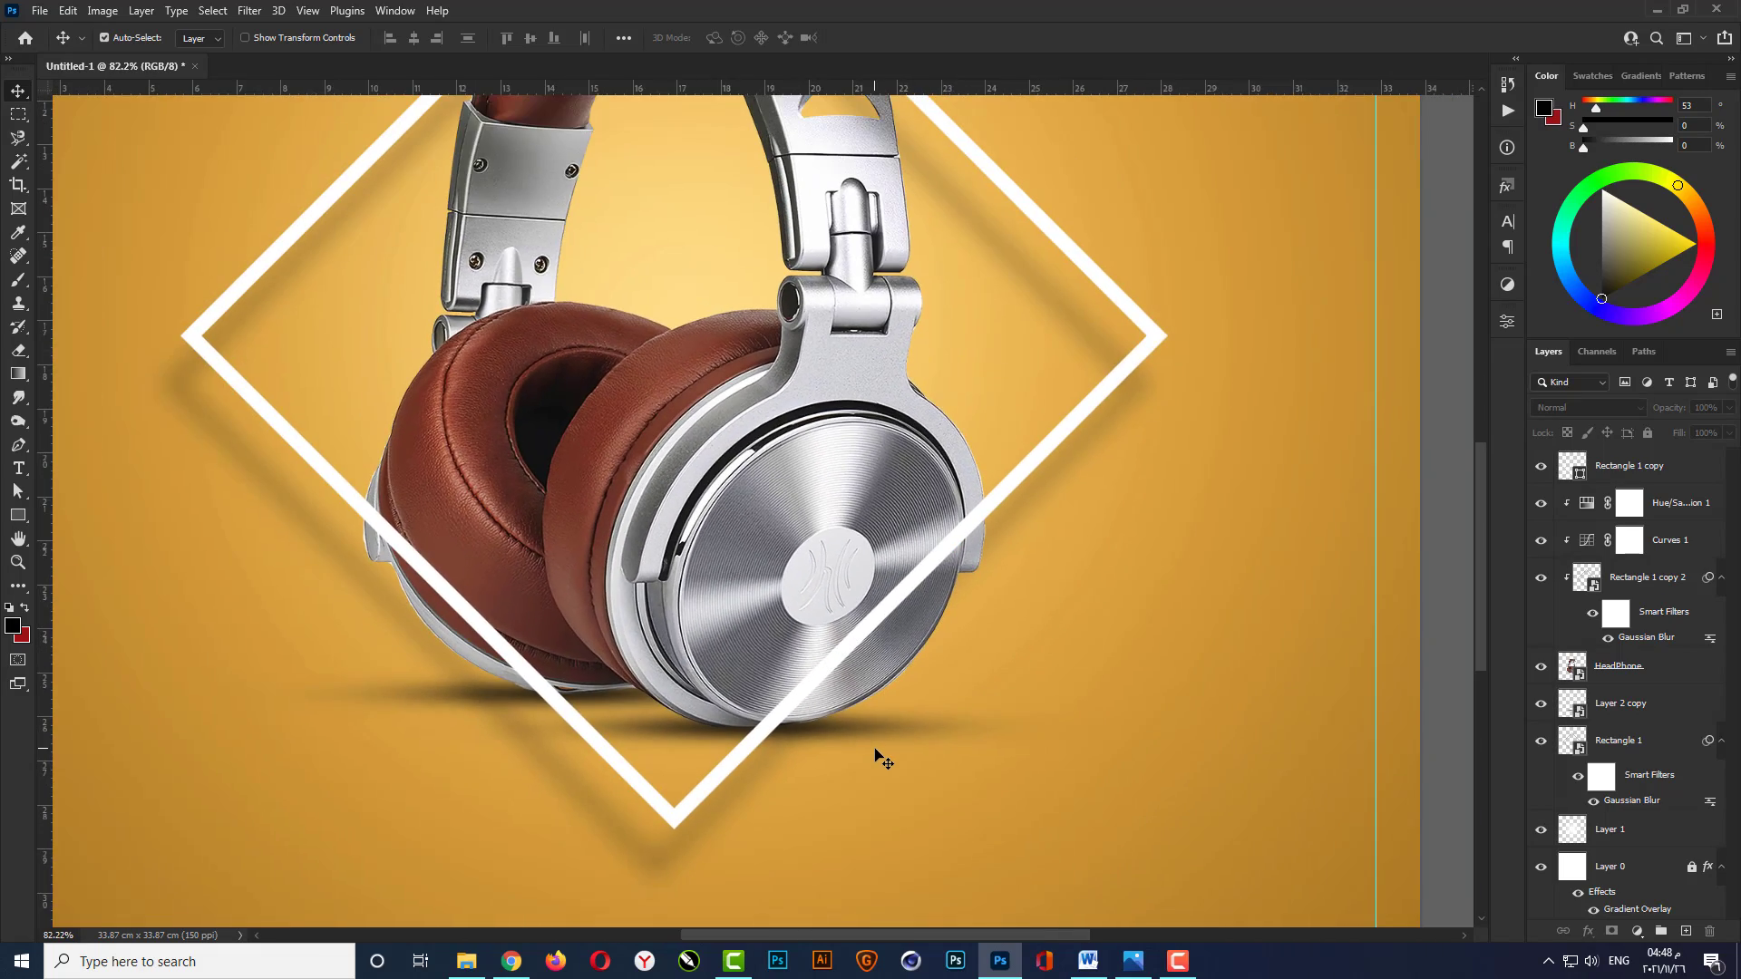
scroll(877, 755, "down", 2)
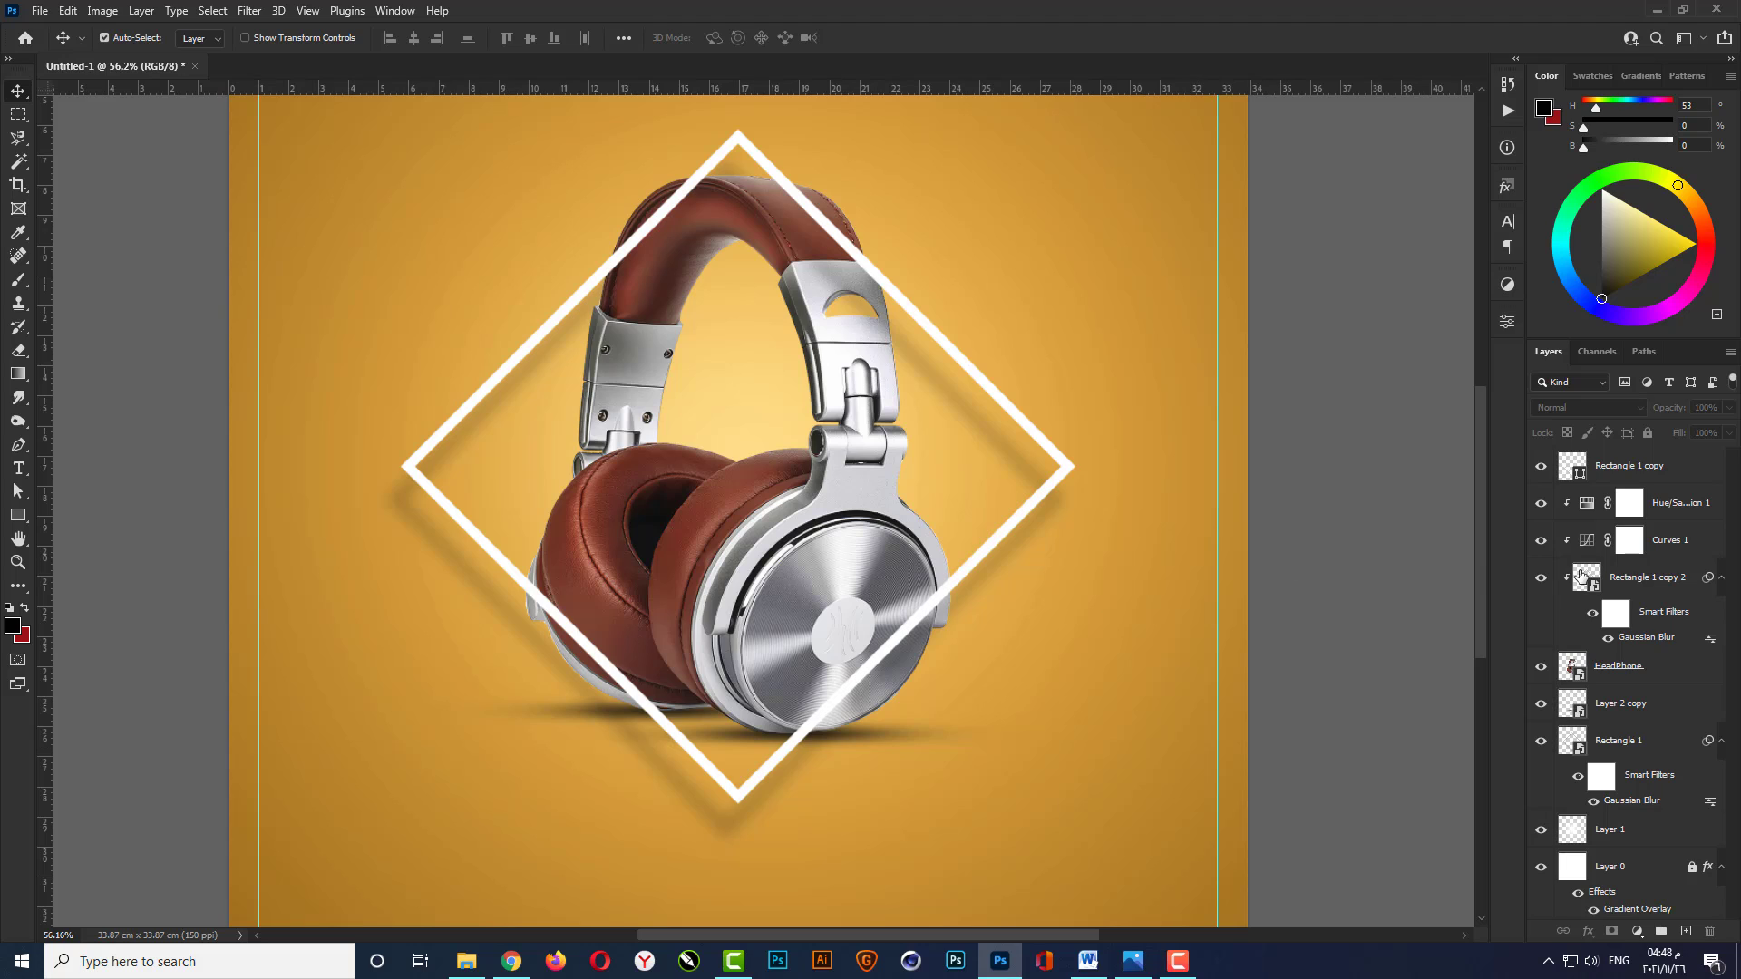
left_click(1663, 592)
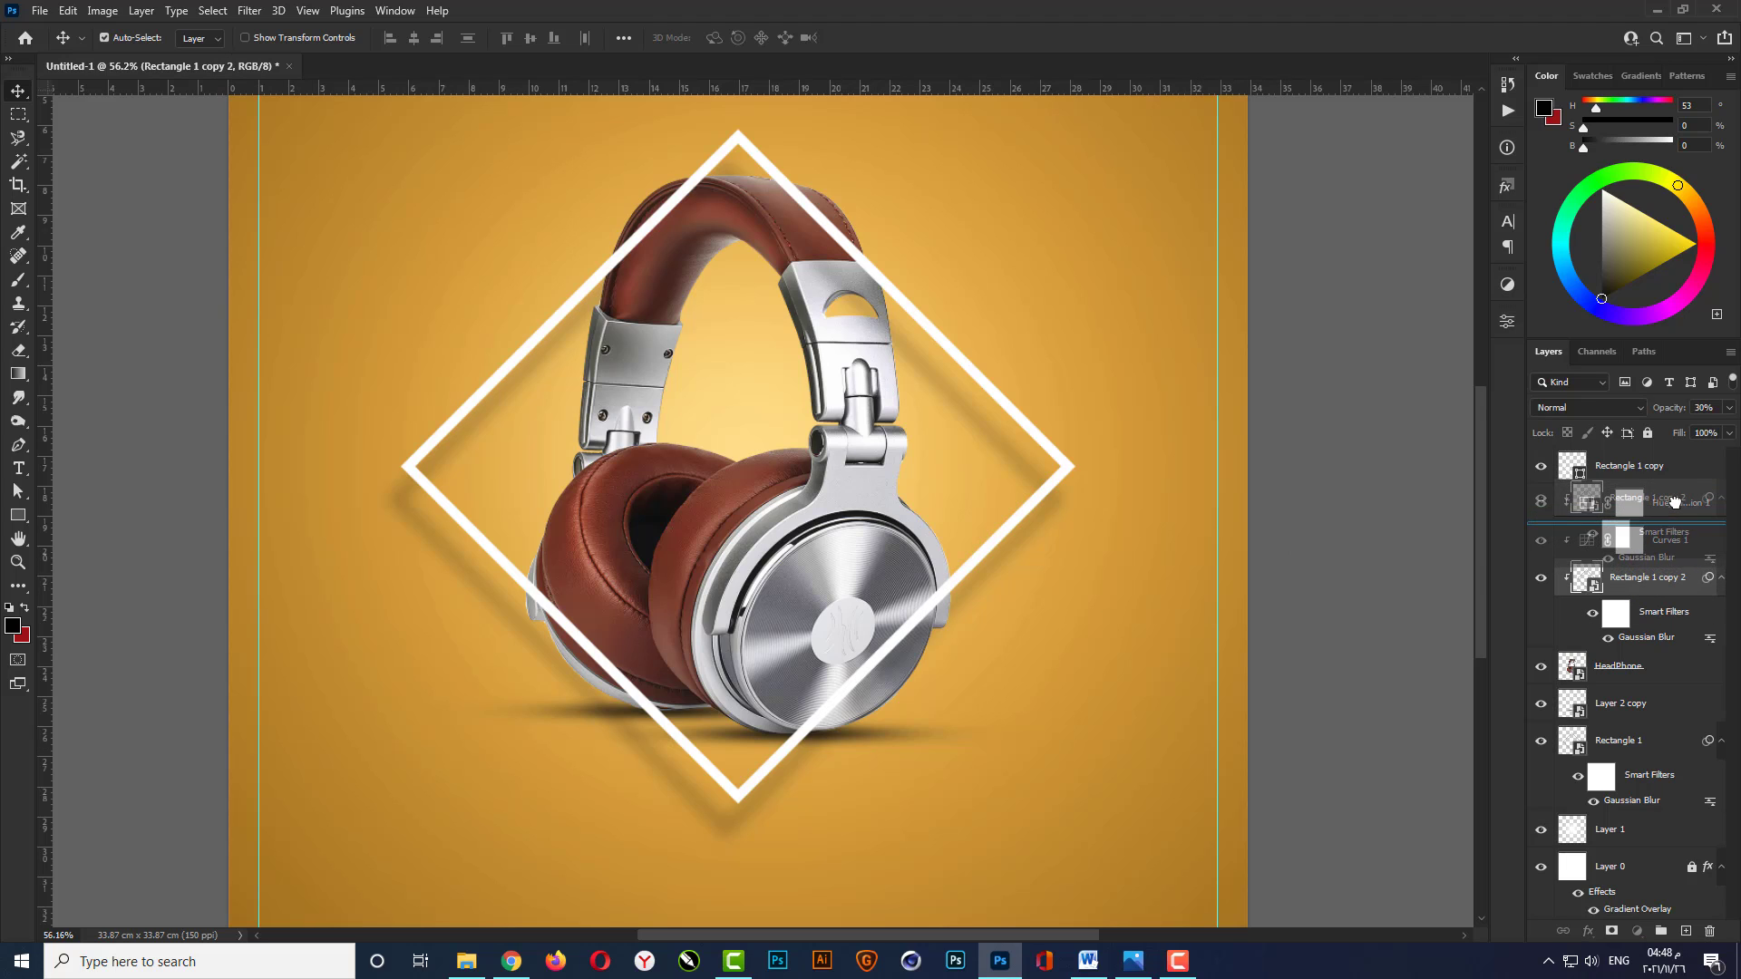
left_click_drag(1675, 498, 1675, 498)
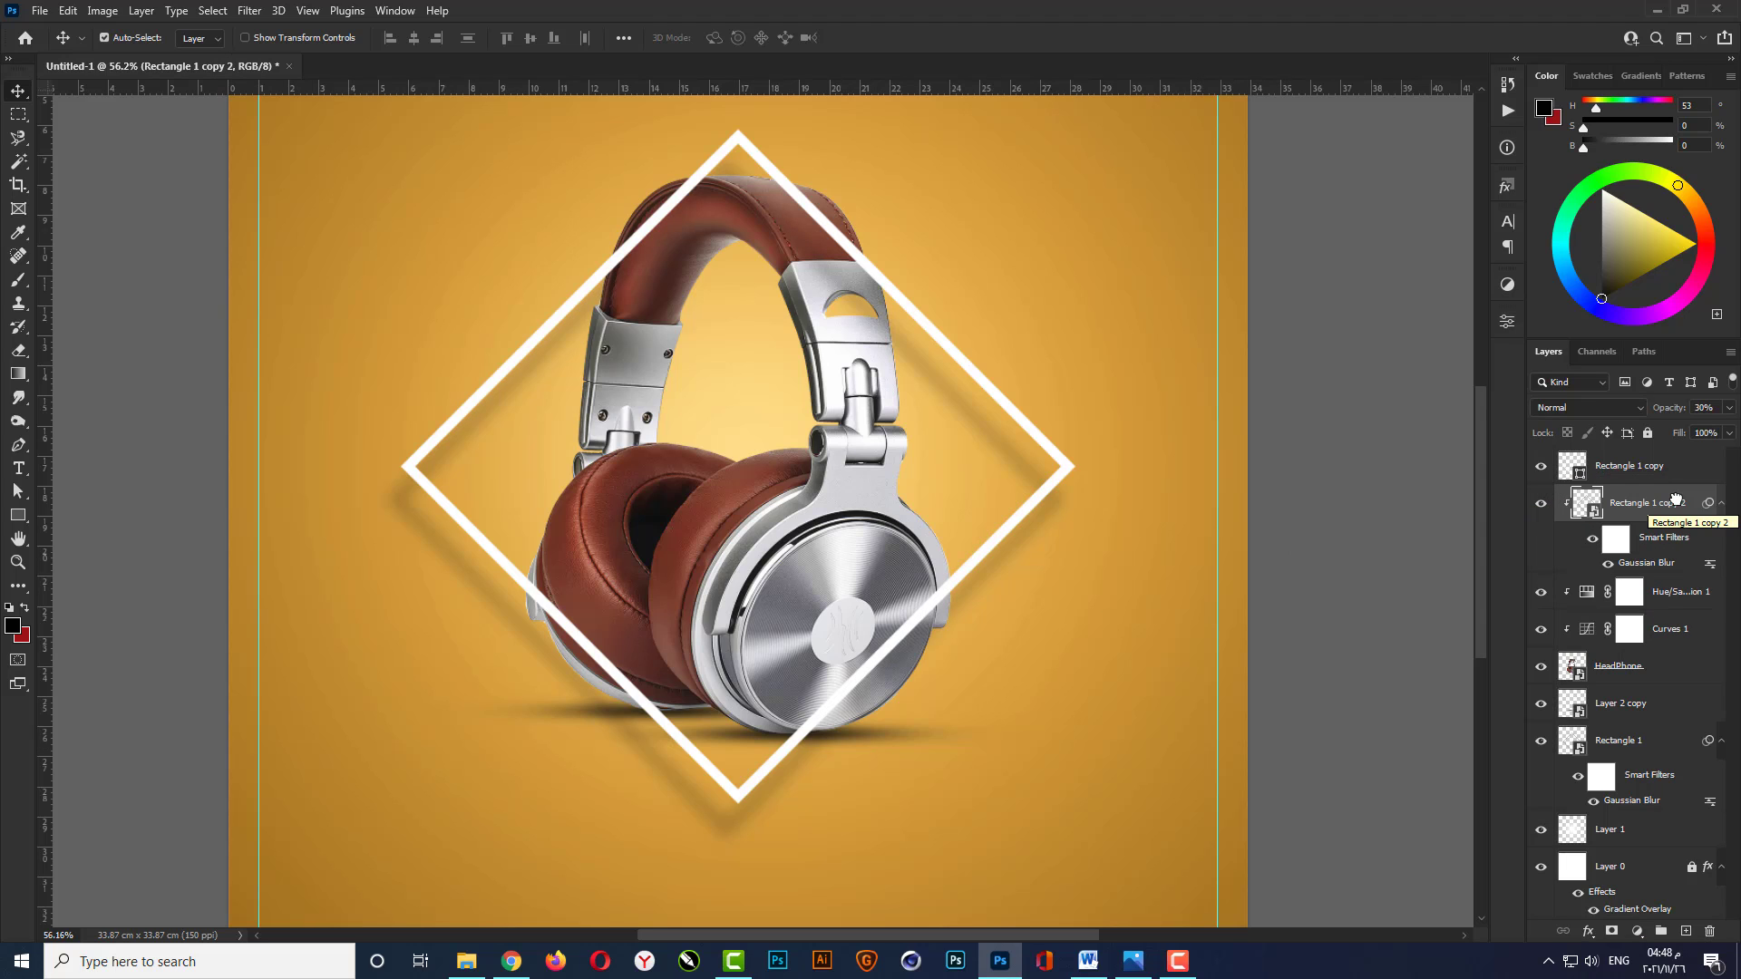
Set the opacity of the clipped diamond shadow on the headphones to 70%.
scroll(969, 671, "up", 5)
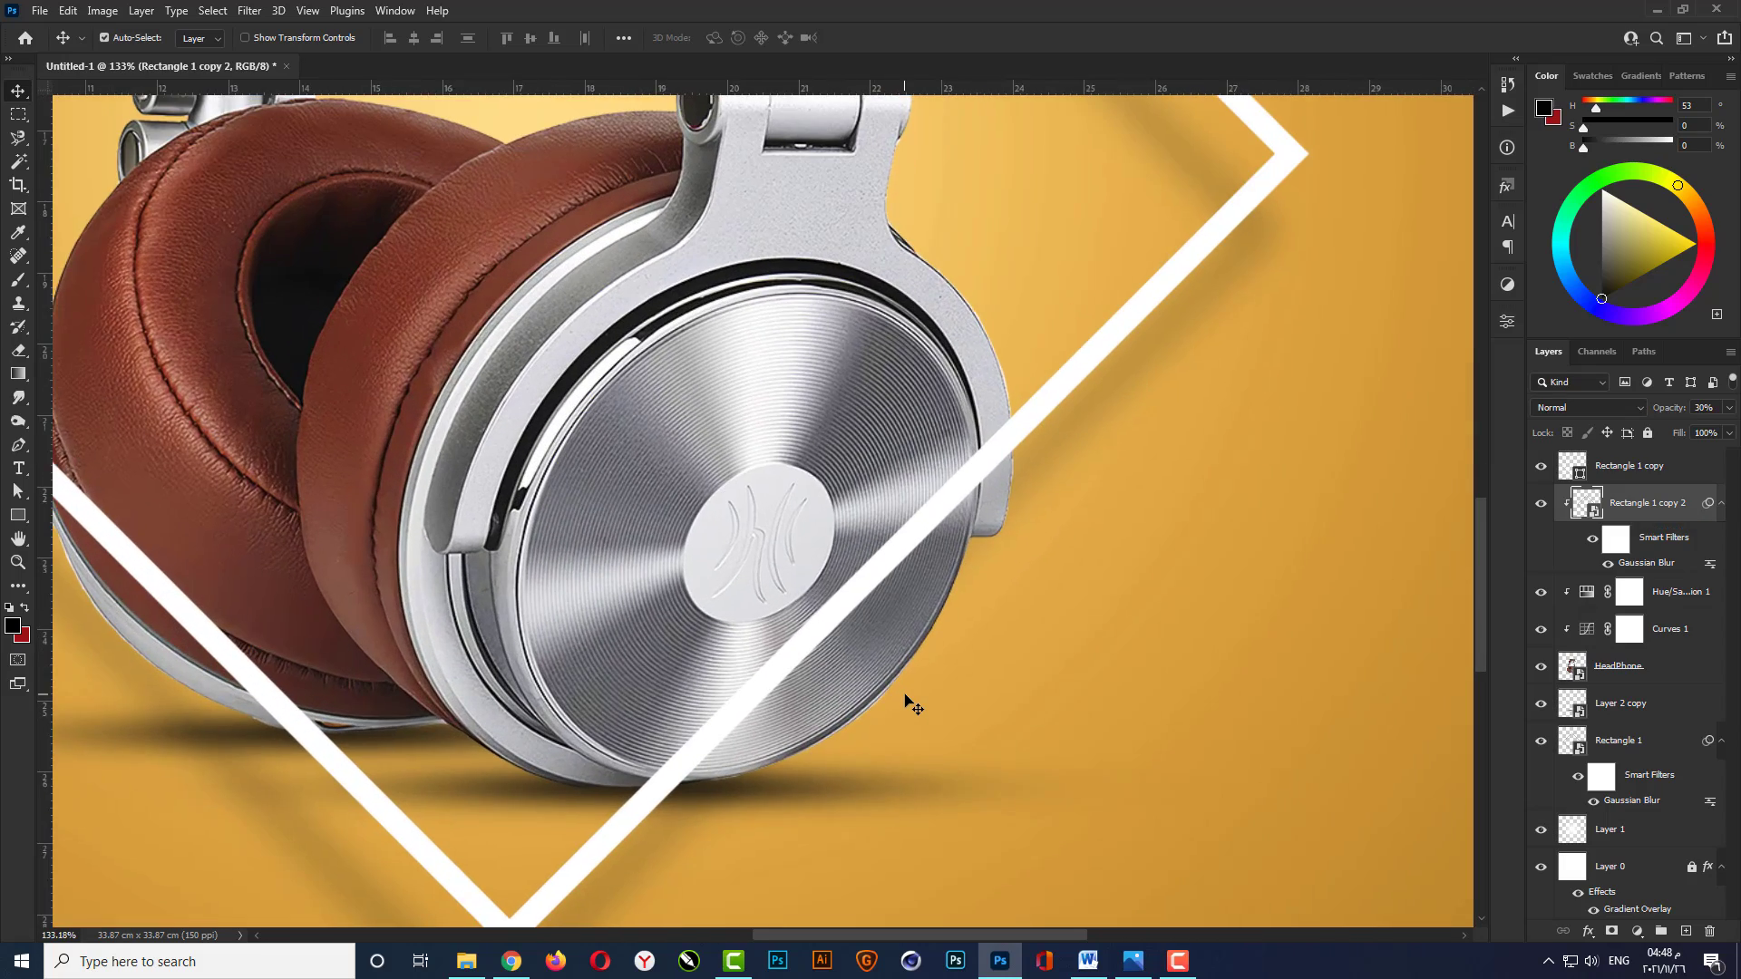
scroll(912, 703, "down", 5)
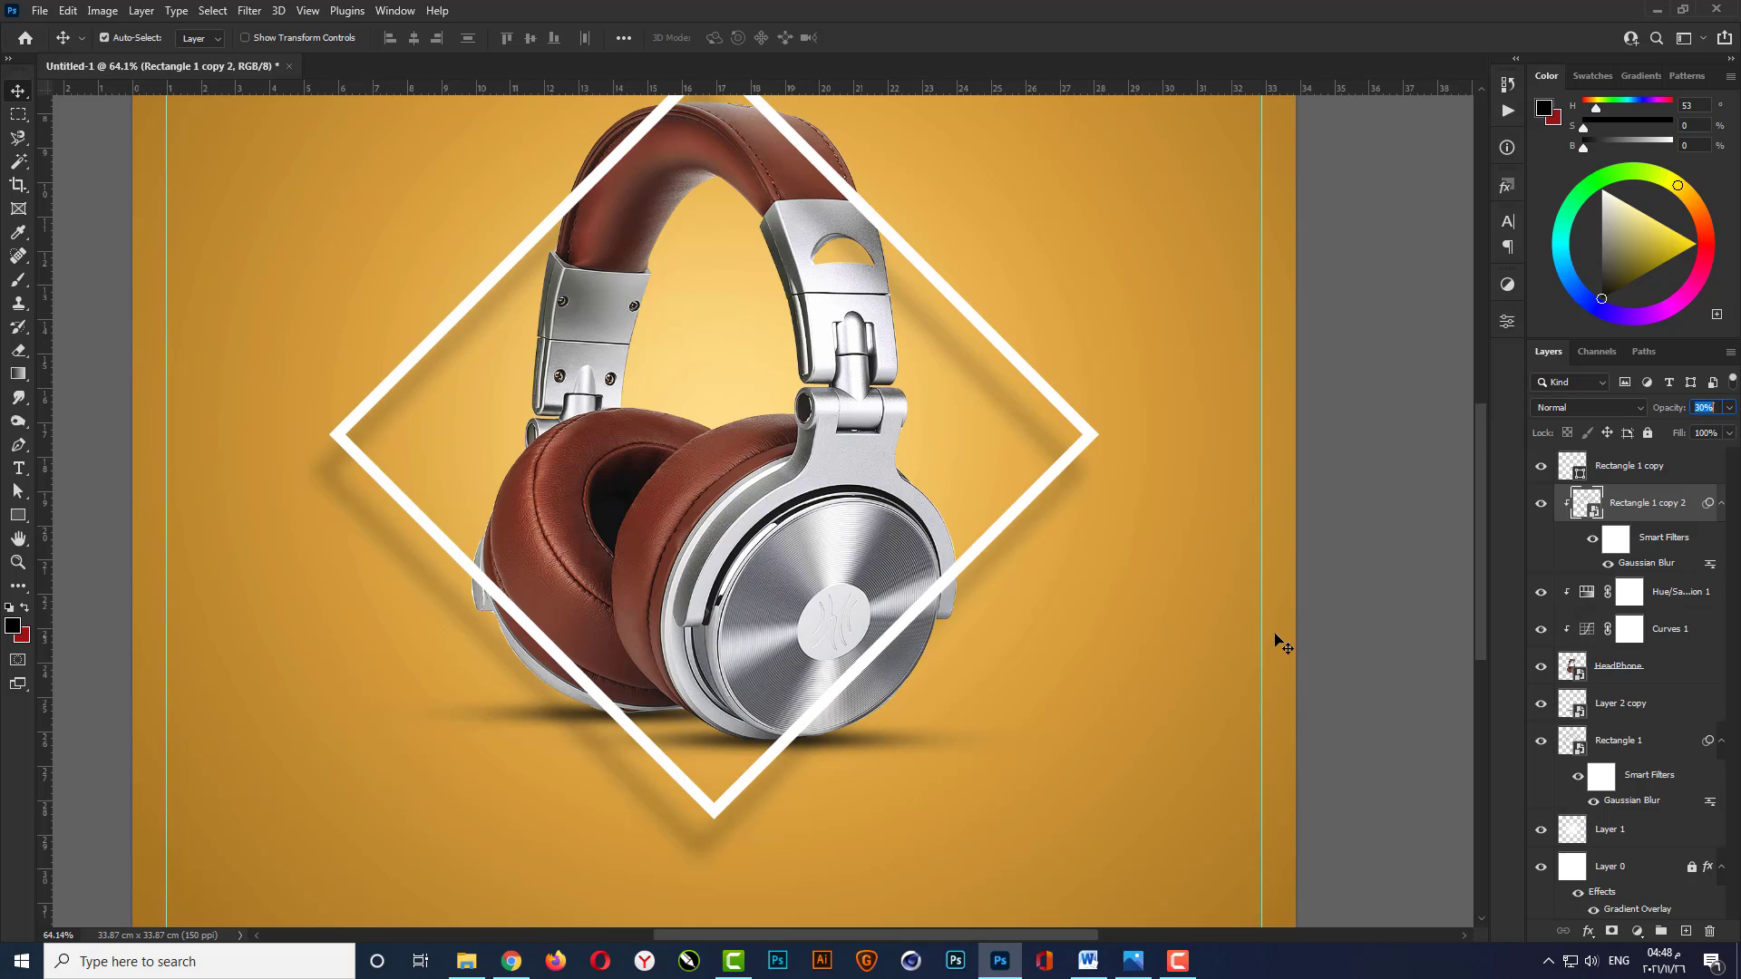
type("50")
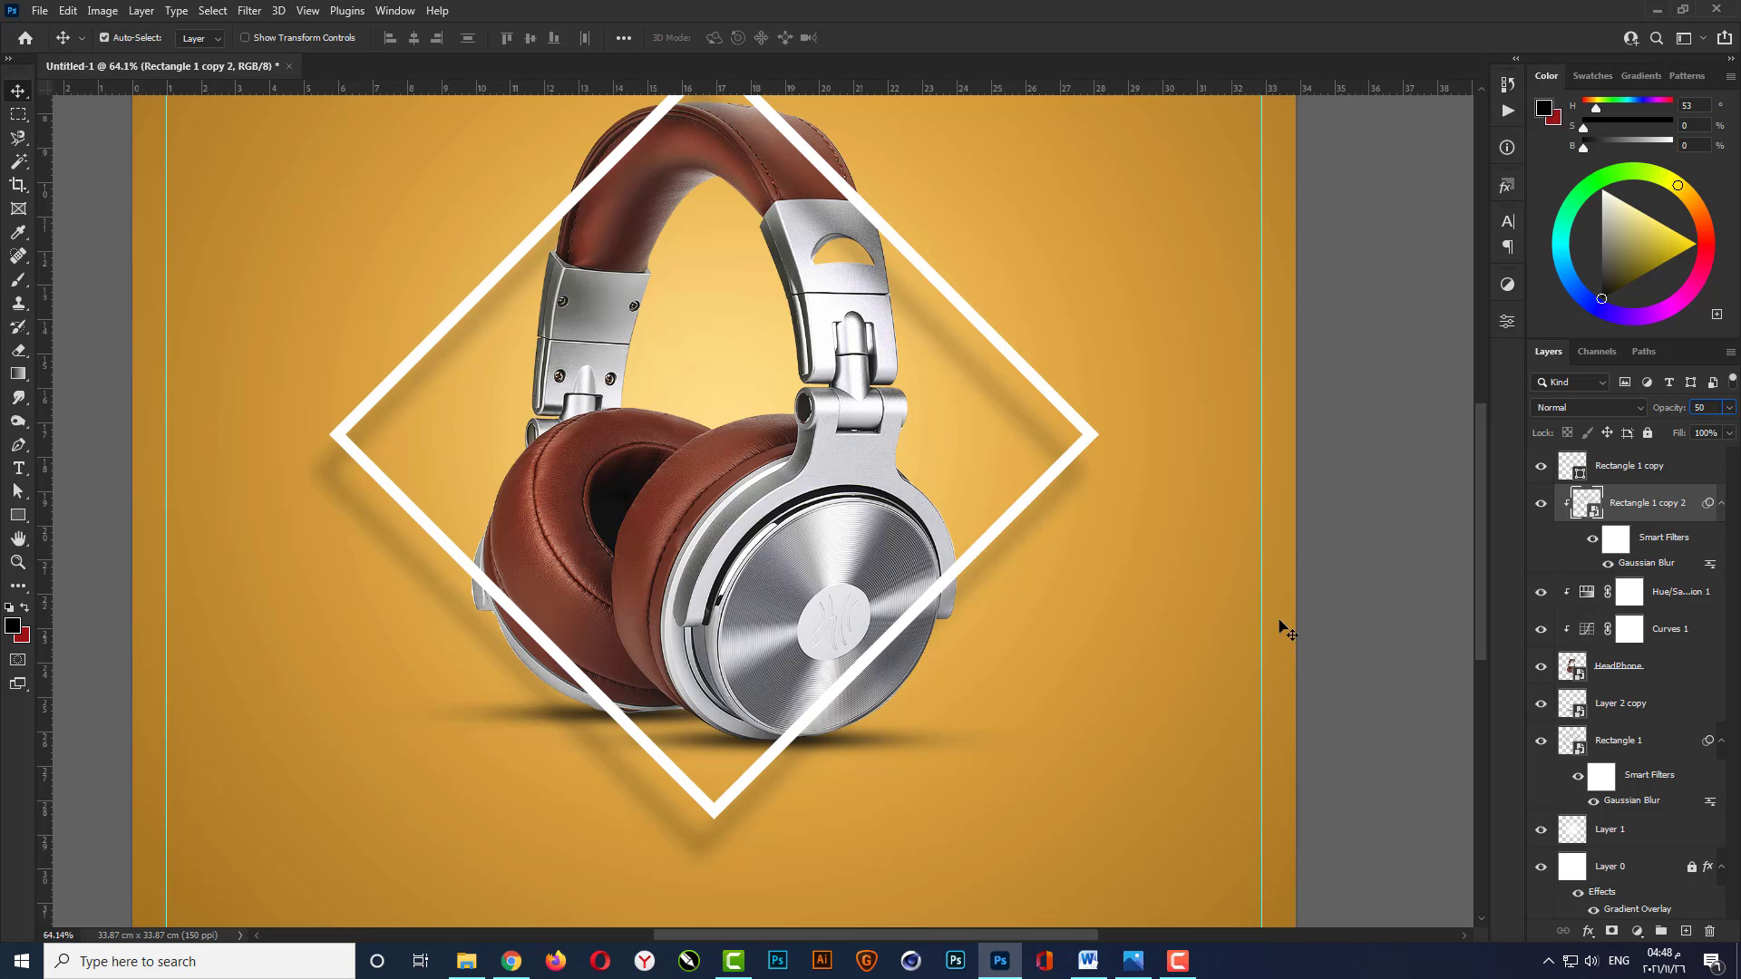
type("70")
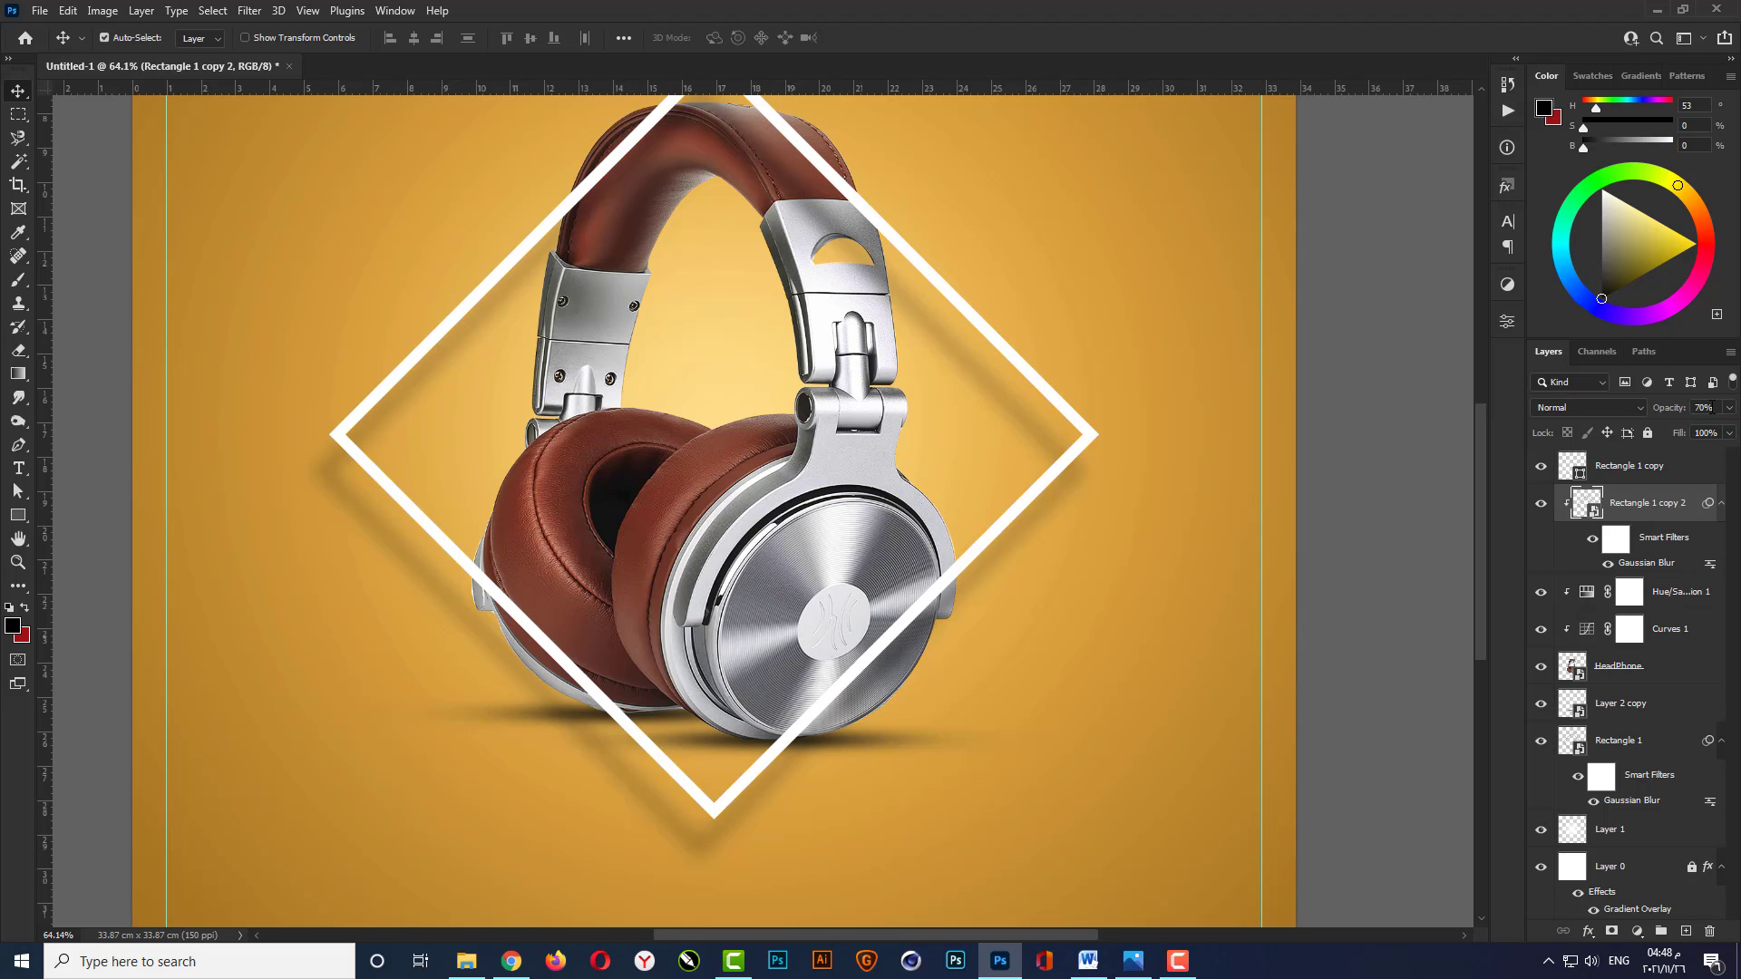
Add a layer mask to the clipped diamond shadow layer.
scroll(807, 712, "down", 1)
scroll(807, 712, "down", 1)
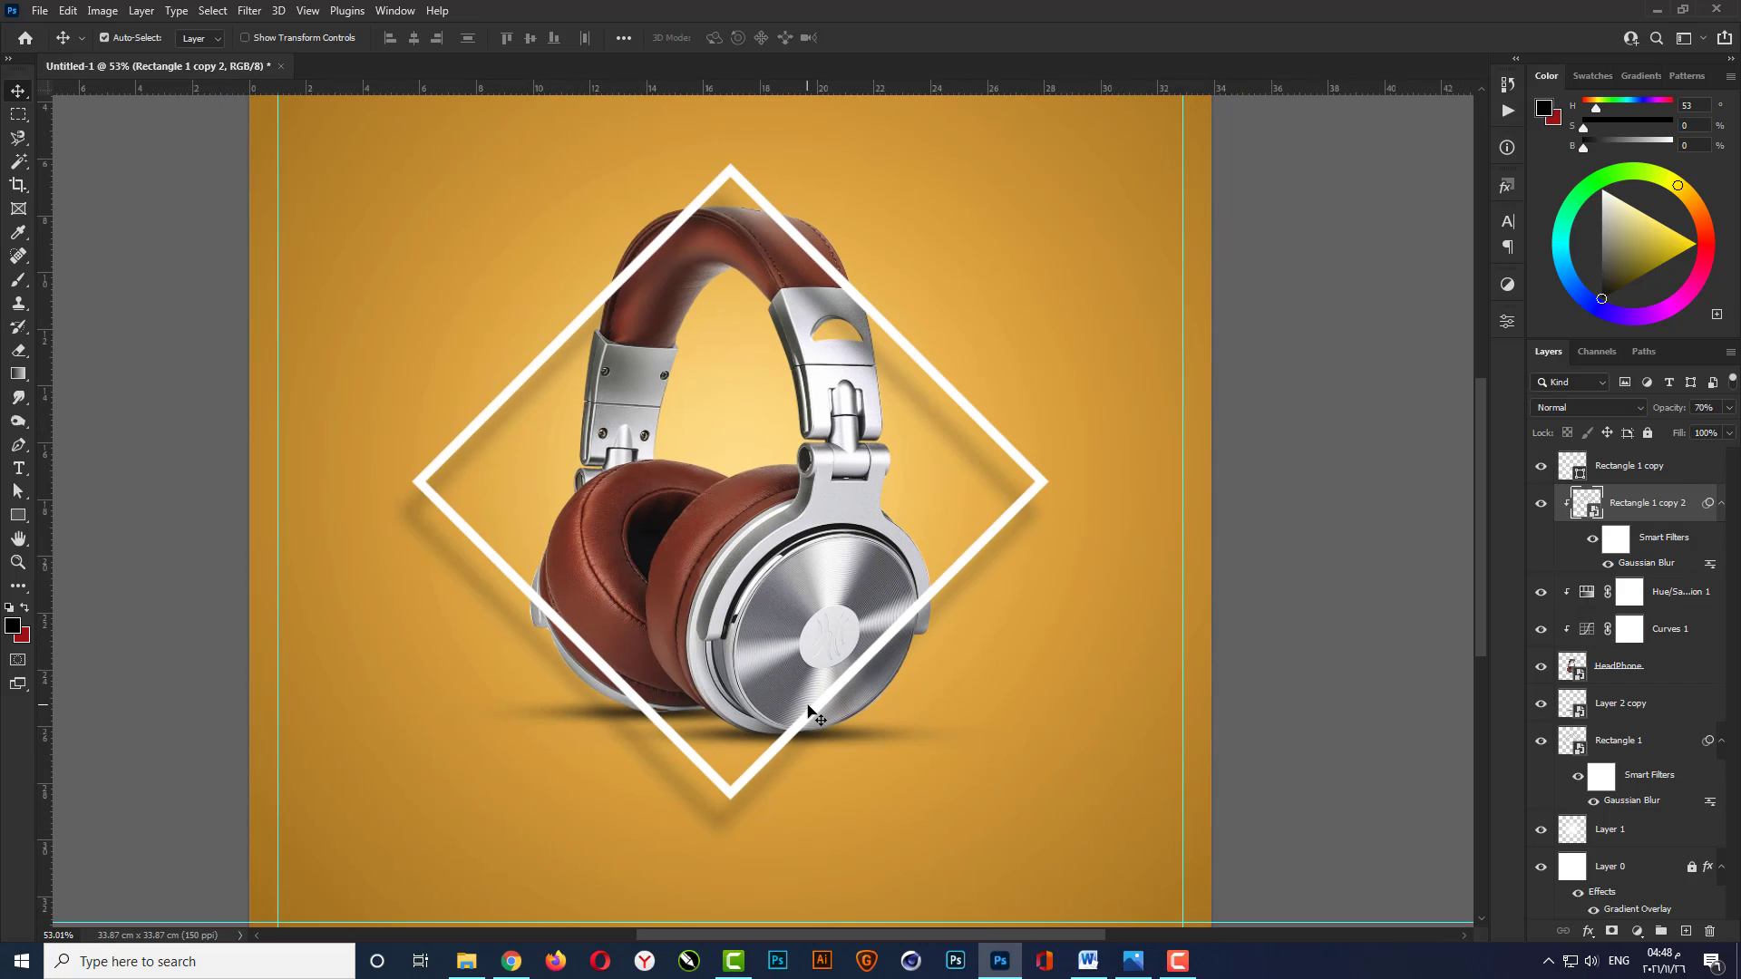
left_click(1613, 932)
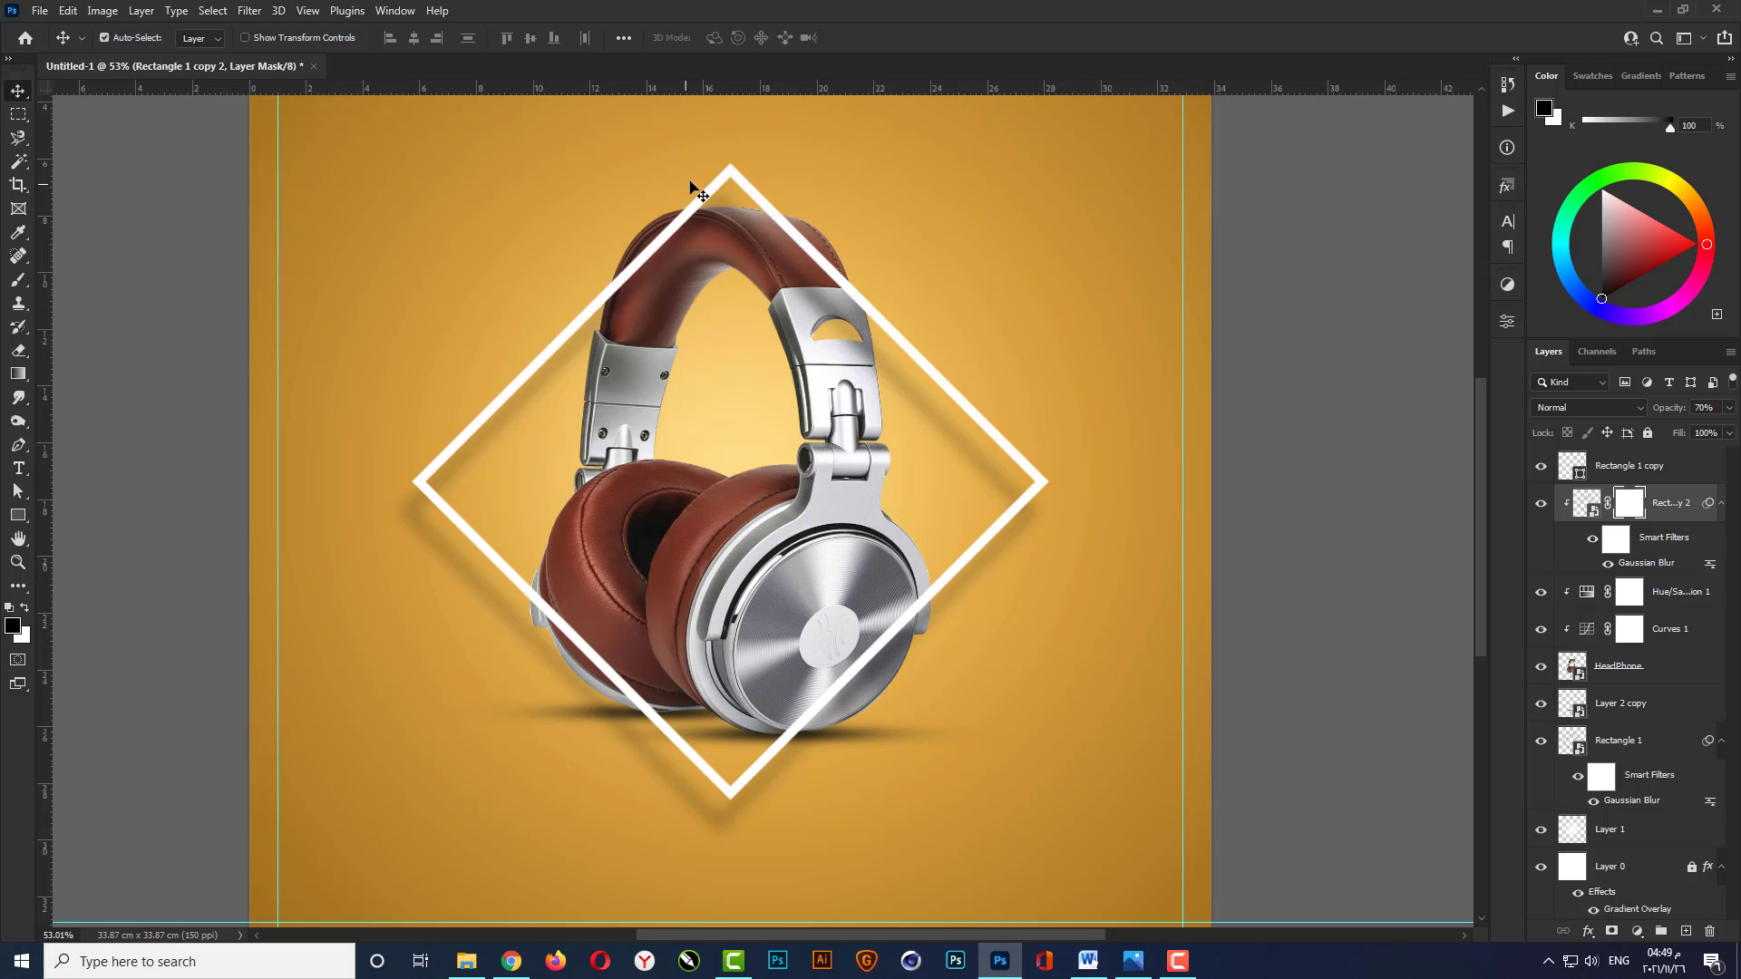
Set up the Brush with its tip restored to a full round shape, at 200 px size and 0% hardness.
scroll(691, 184, "up", 5)
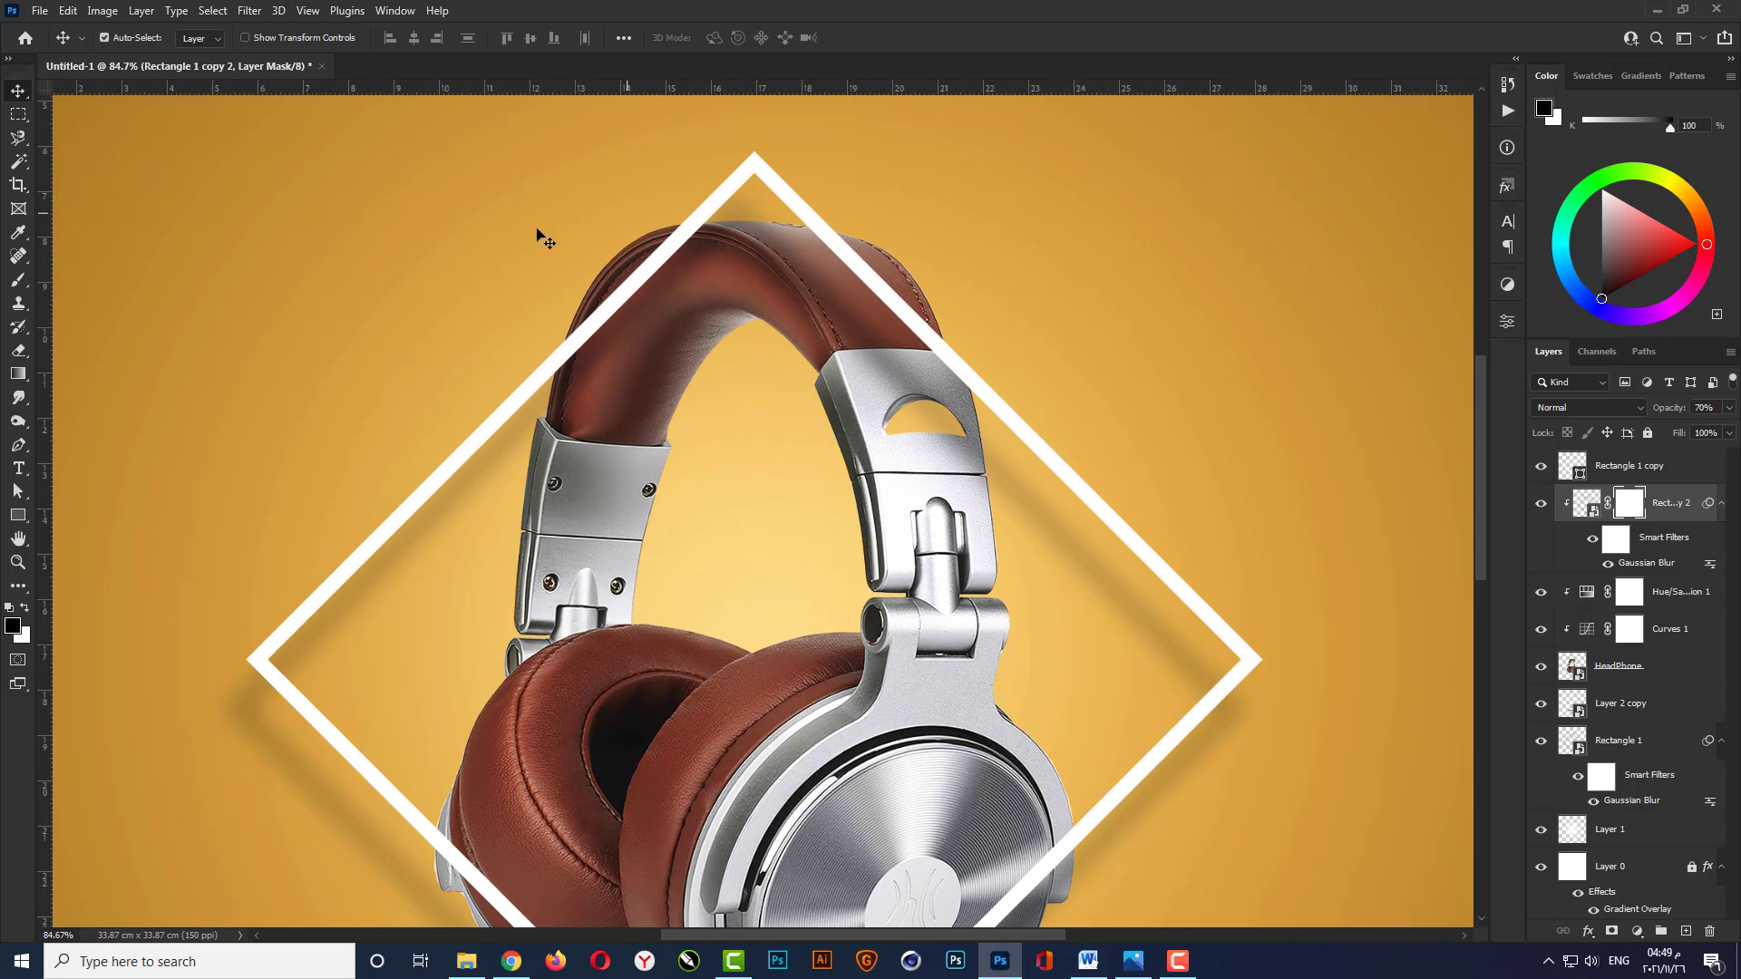
left_click(19, 281)
right_click(581, 367)
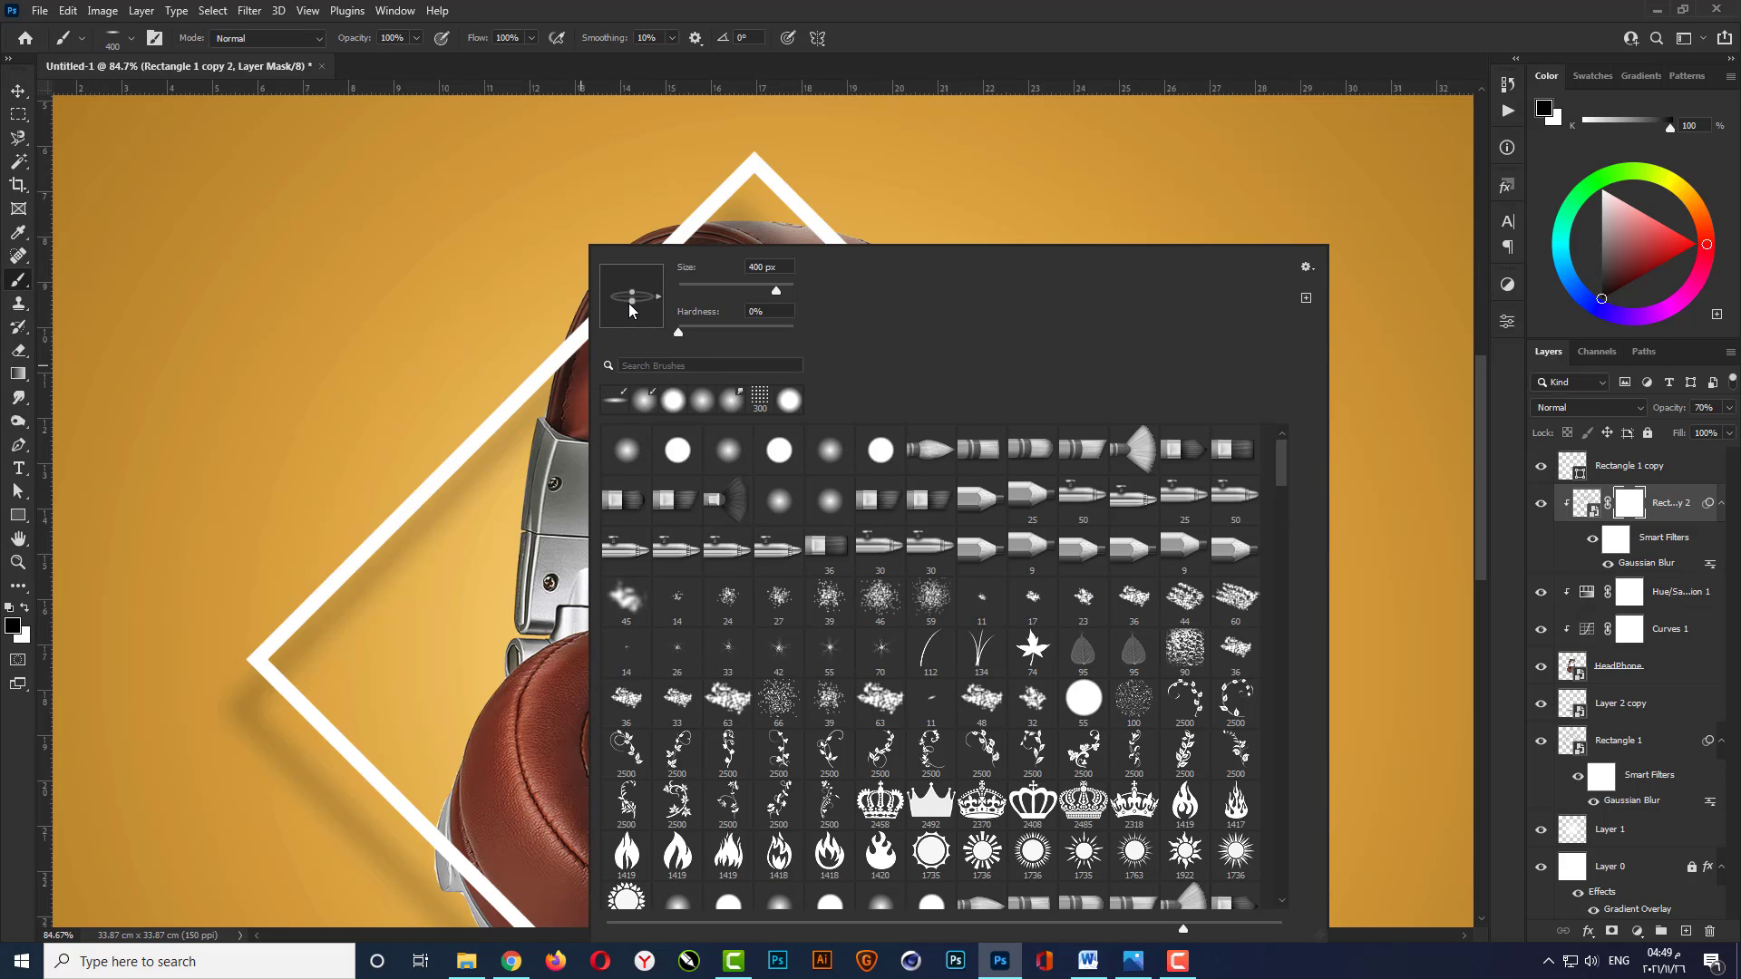
left_click_drag(632, 310, 635, 350)
type("20")
key("Return")
right_click(639, 336)
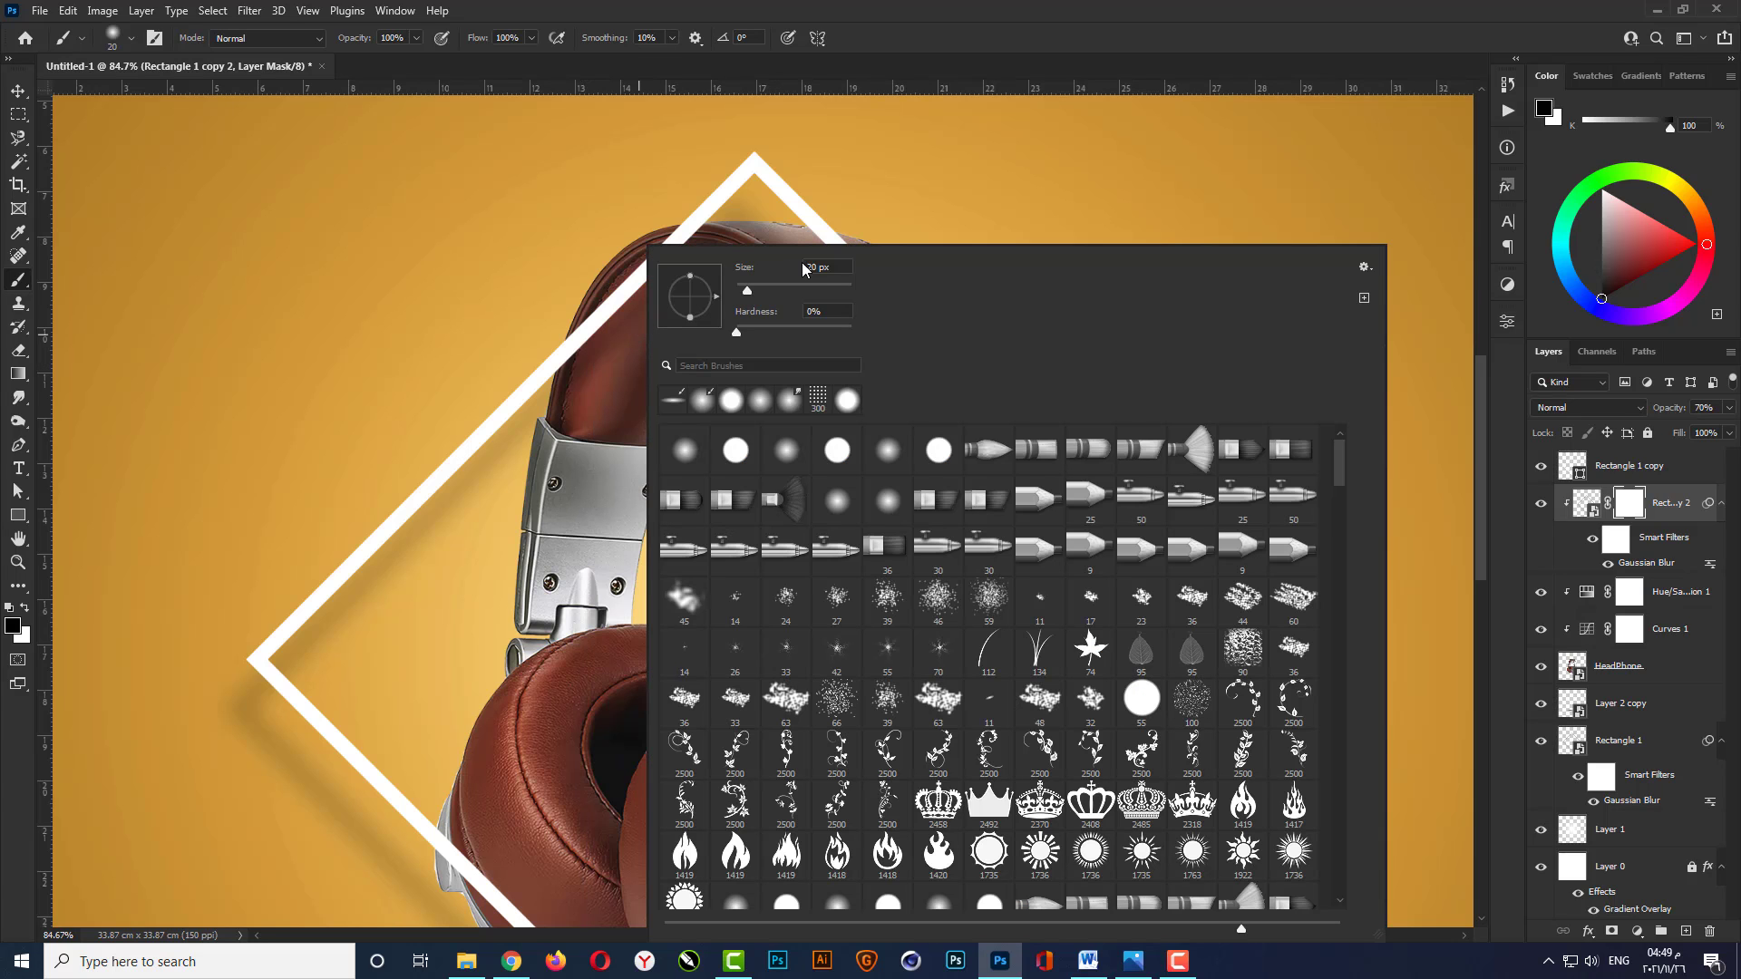
type("200")
key("Return")
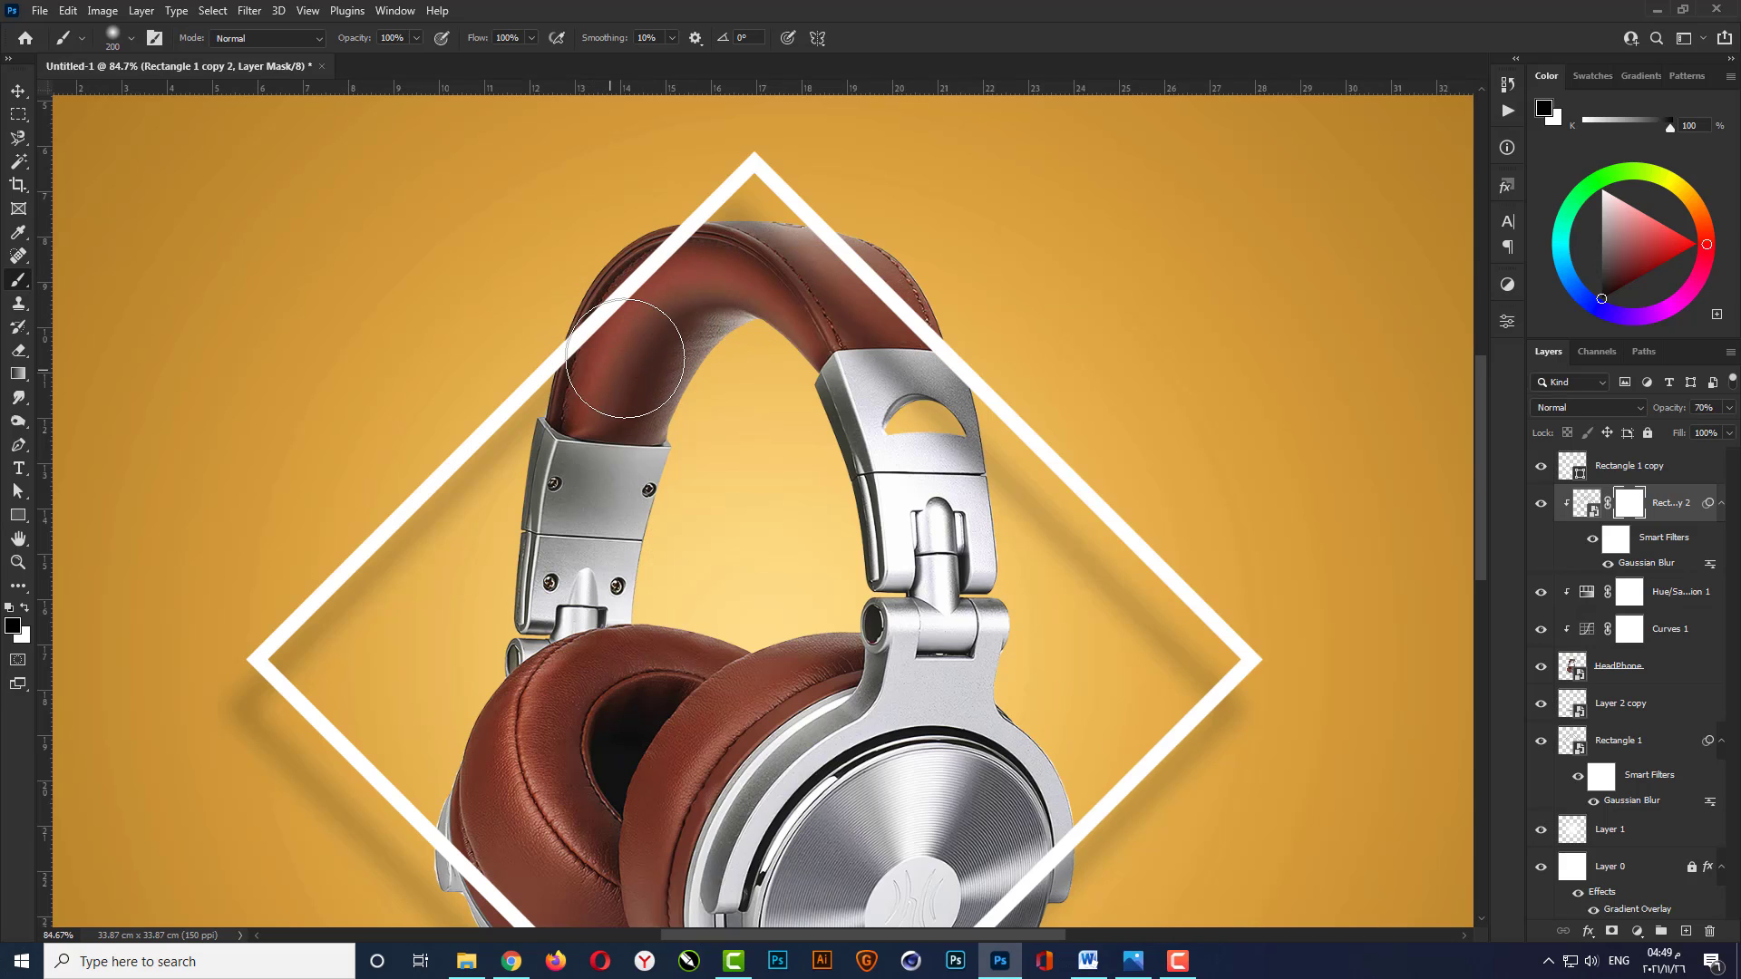
Paint black on the clipped shadow's mask to hide the shadow over the headband's right part and the metal arm's top.
mouse_move(758, 269)
left_mouse_down()
mouse_move(826, 272)
mouse_move(937, 414)
left_mouse_up()
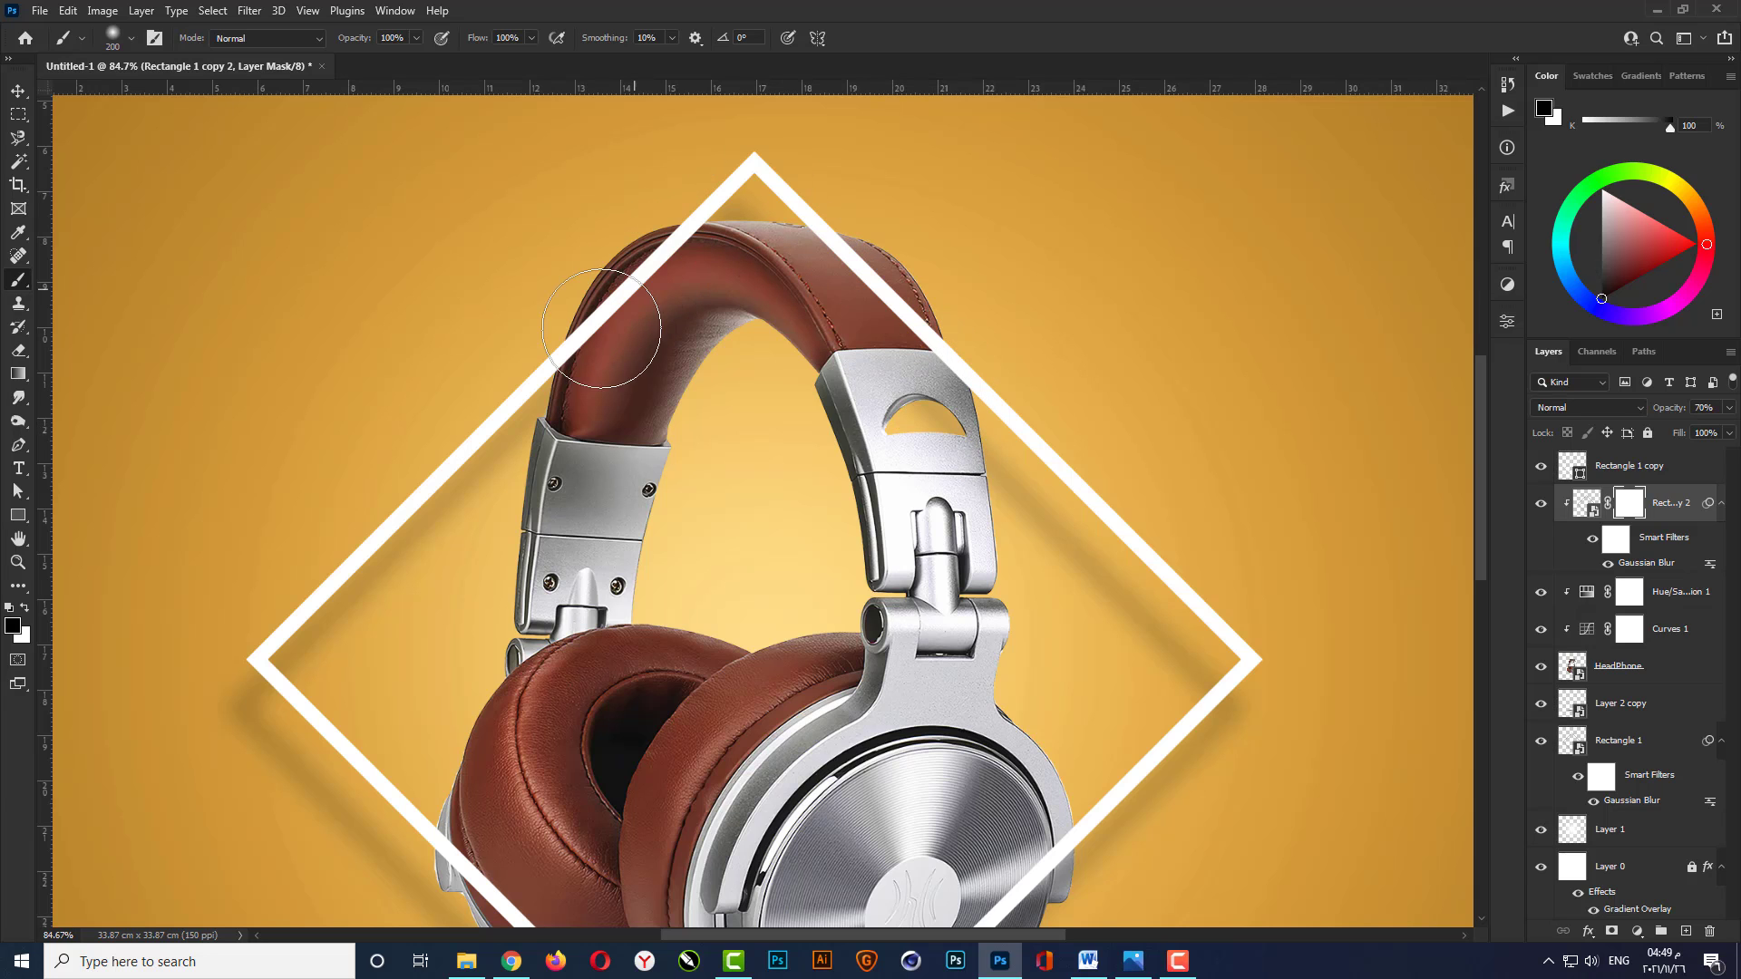
scroll(845, 430, "down", 1)
scroll(839, 436, "down", 1)
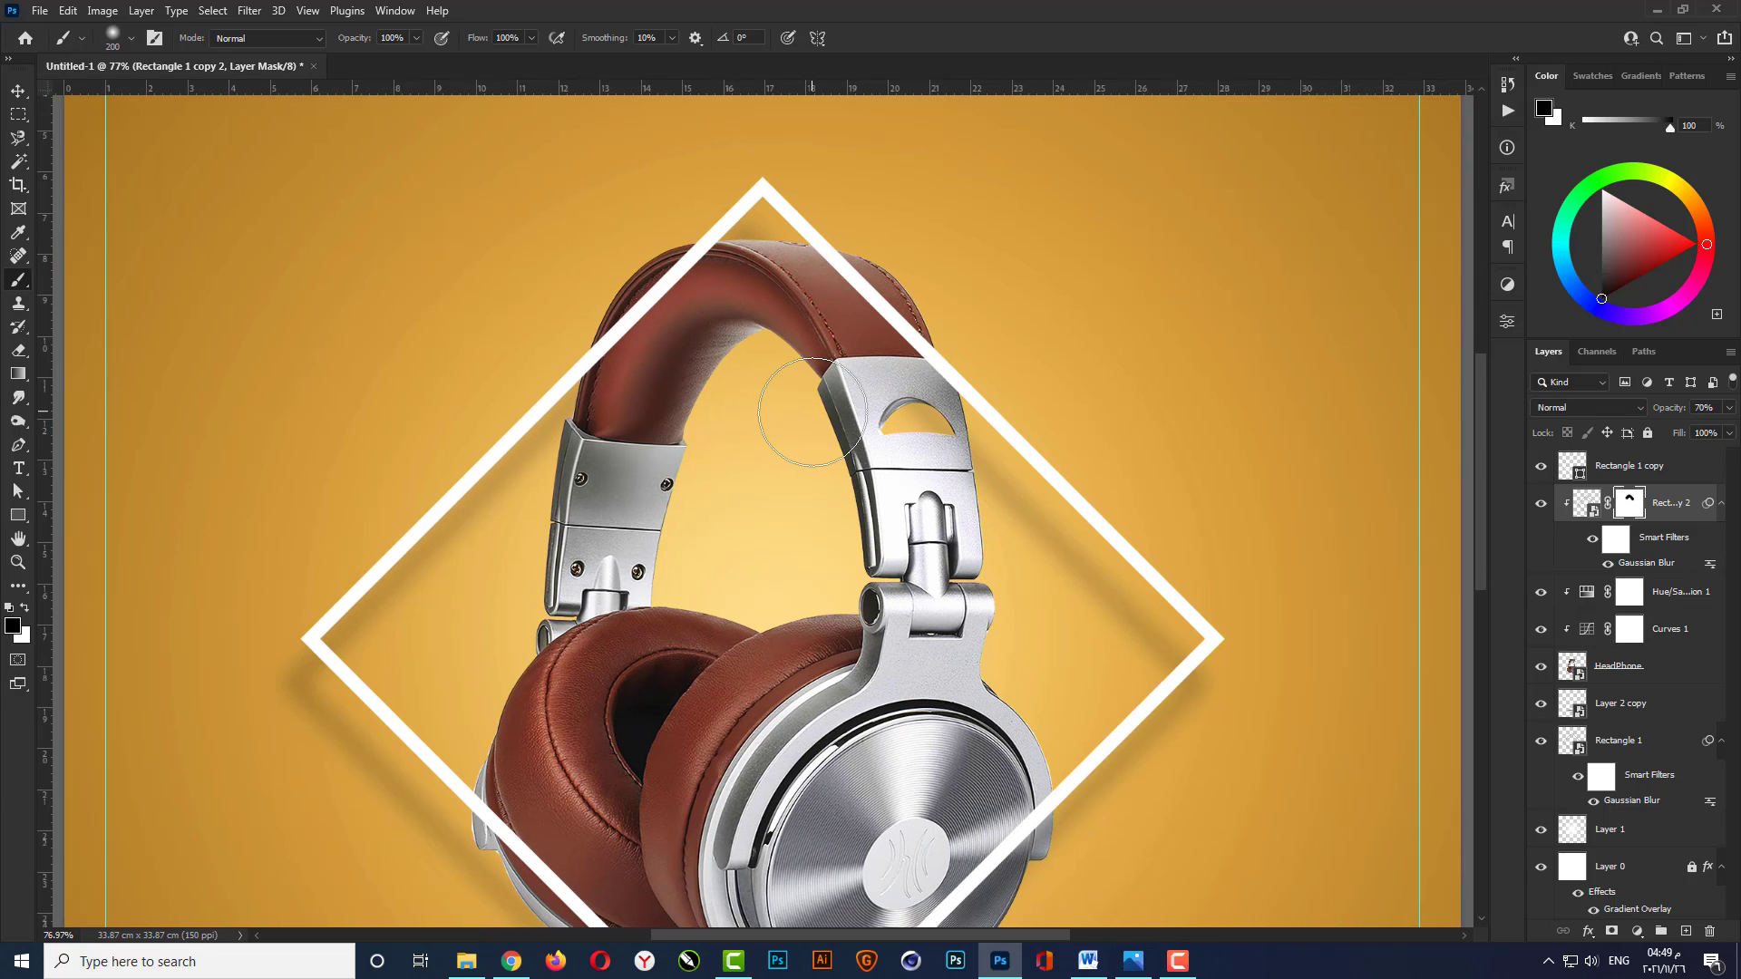
key("v")
scroll(816, 362, "down", 2)
scroll(818, 308, "up", 1)
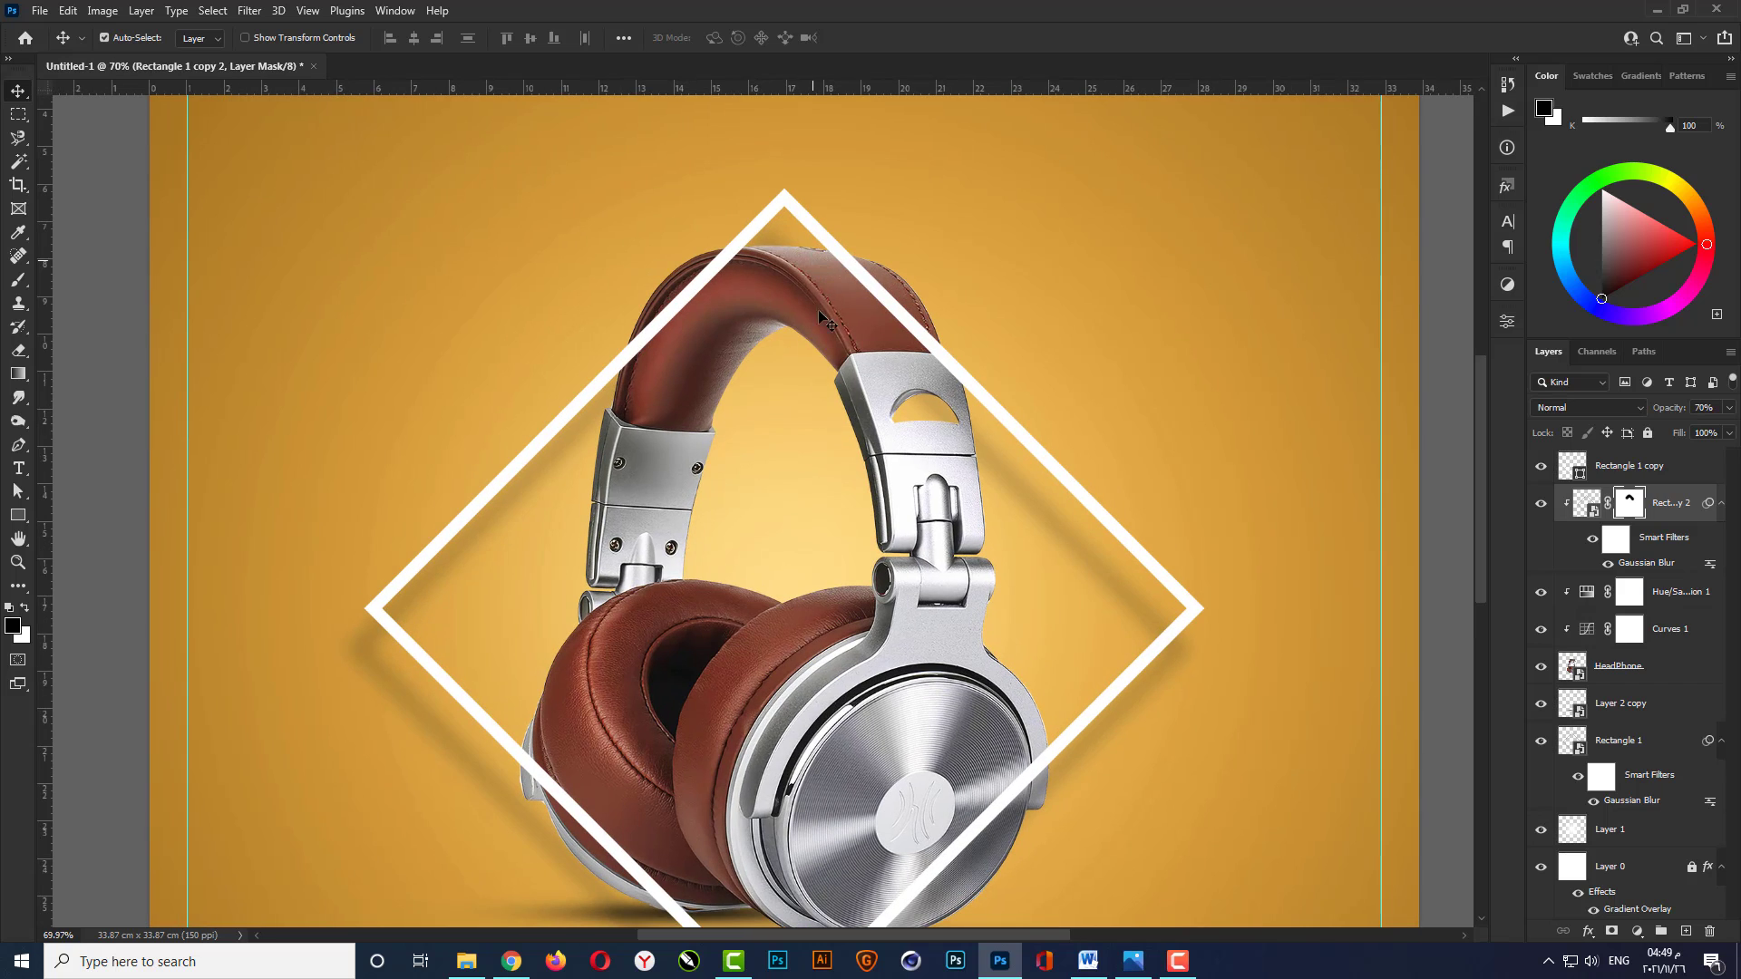
Add a layer mask to the white diamond frame layer and load the headphones' outline as a selection.
left_click(1088, 498)
left_click(1612, 931)
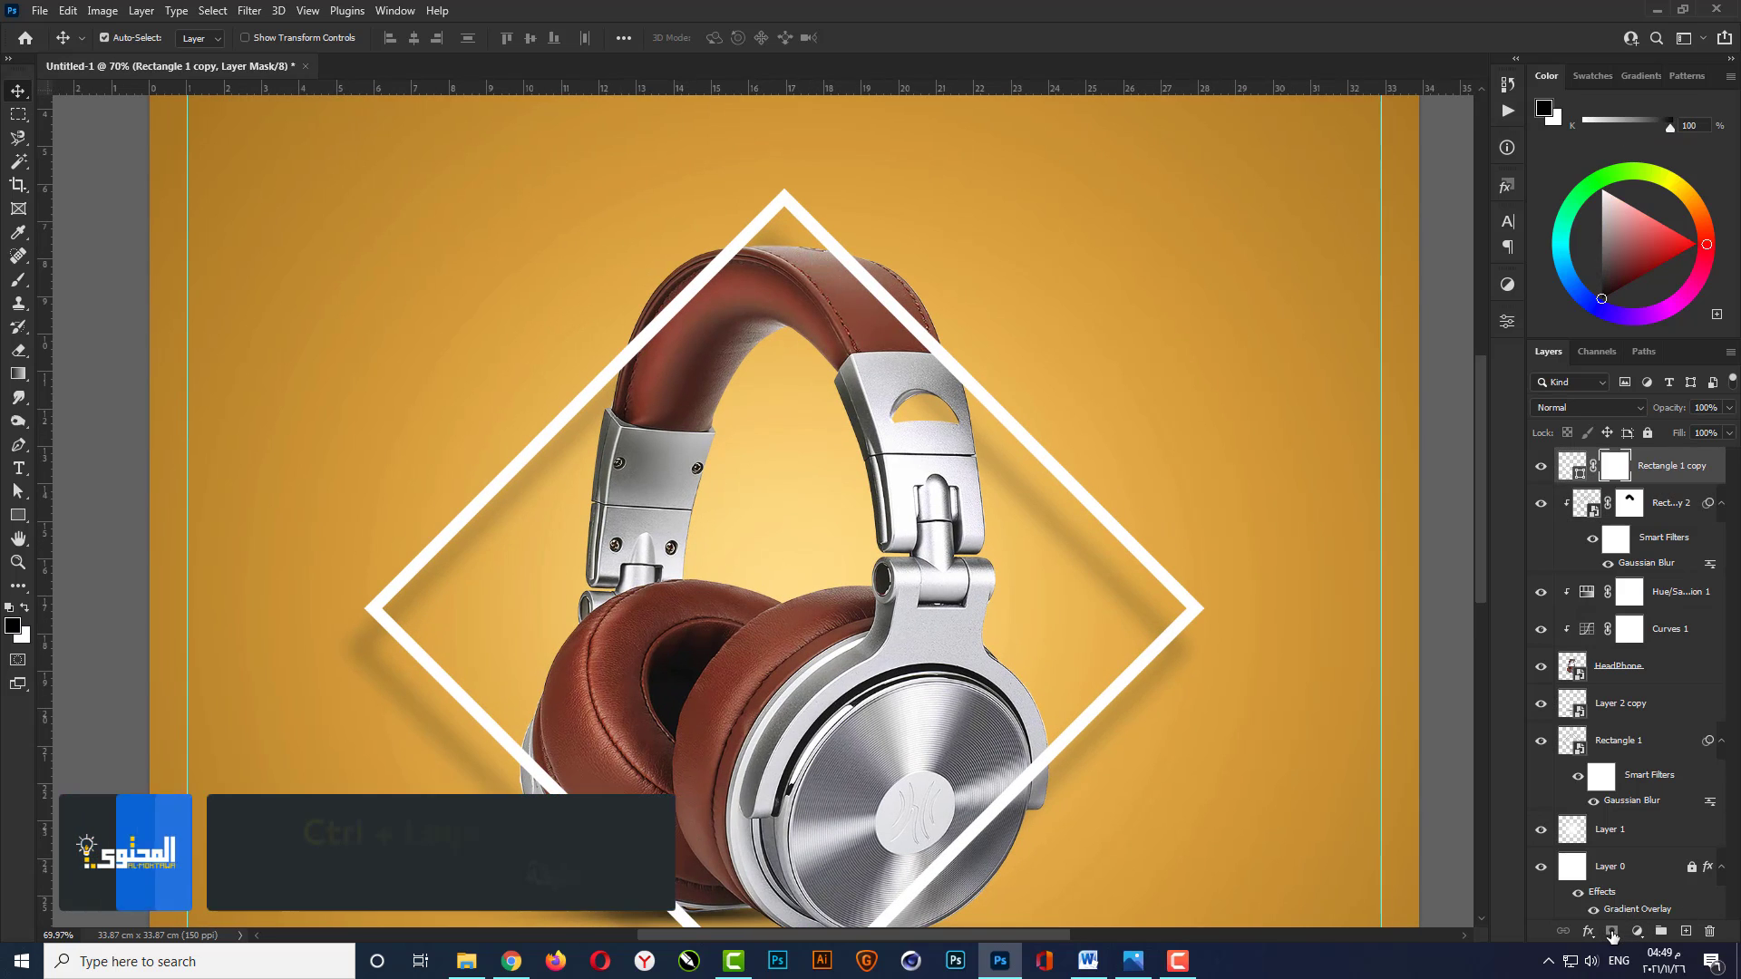
scroll(878, 243, "up", 1)
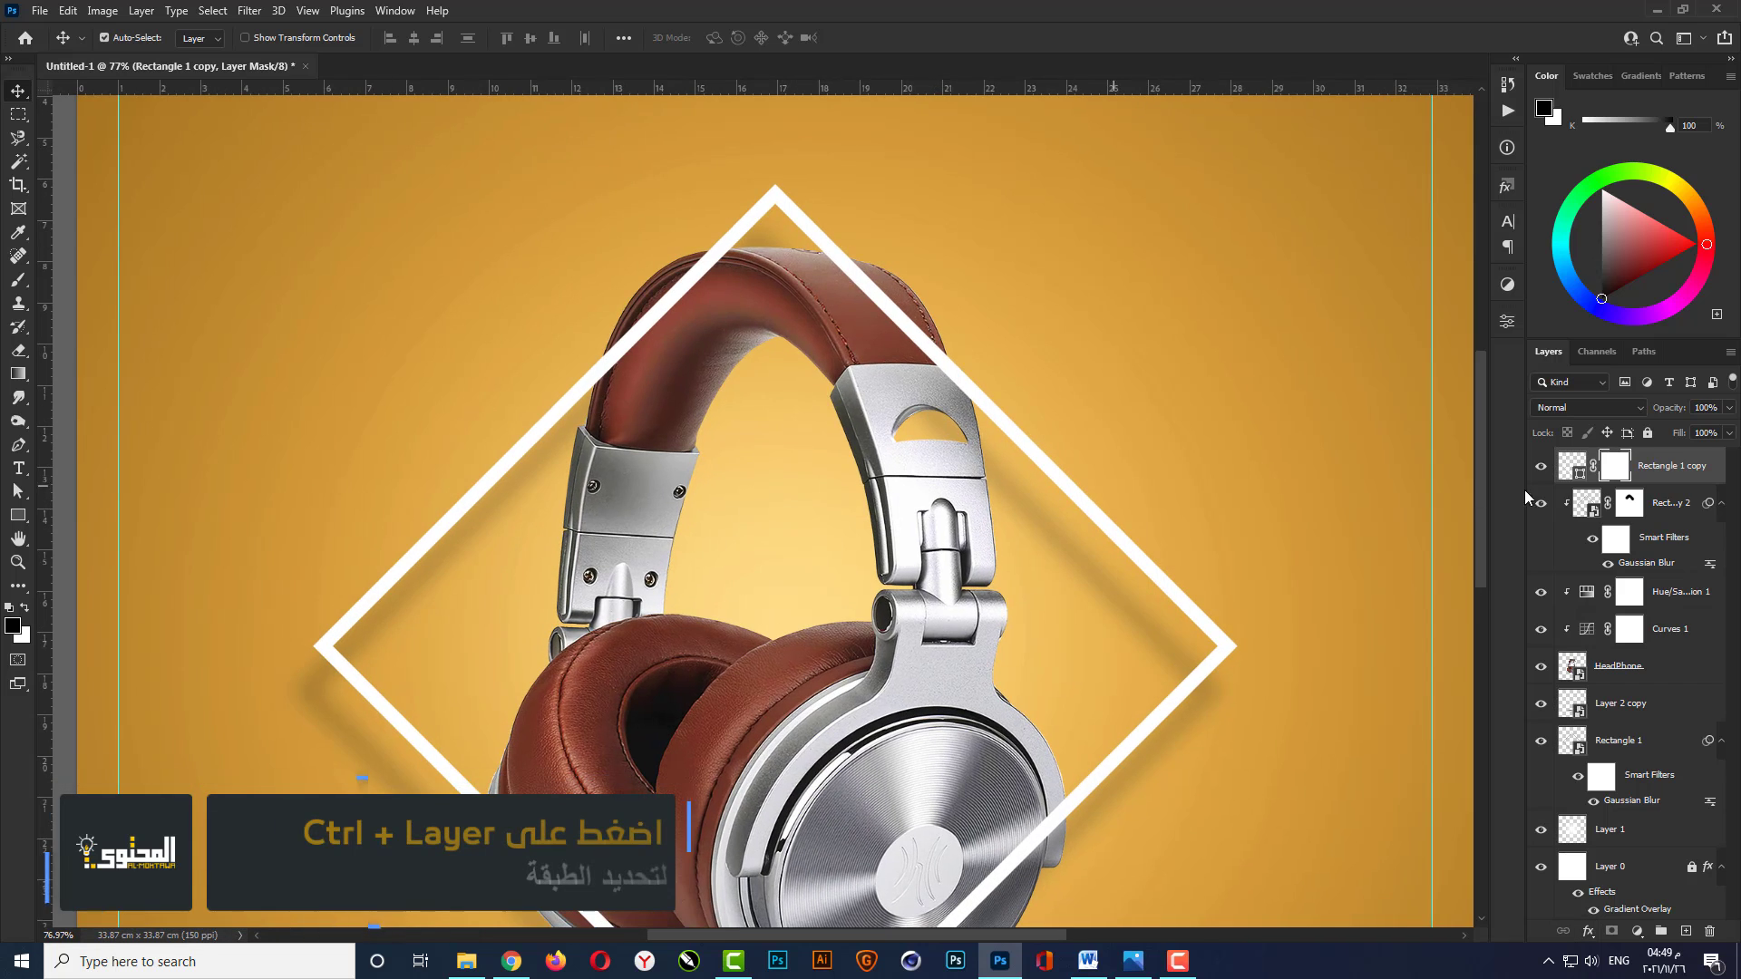
left_click(1573, 669, "ctrl")
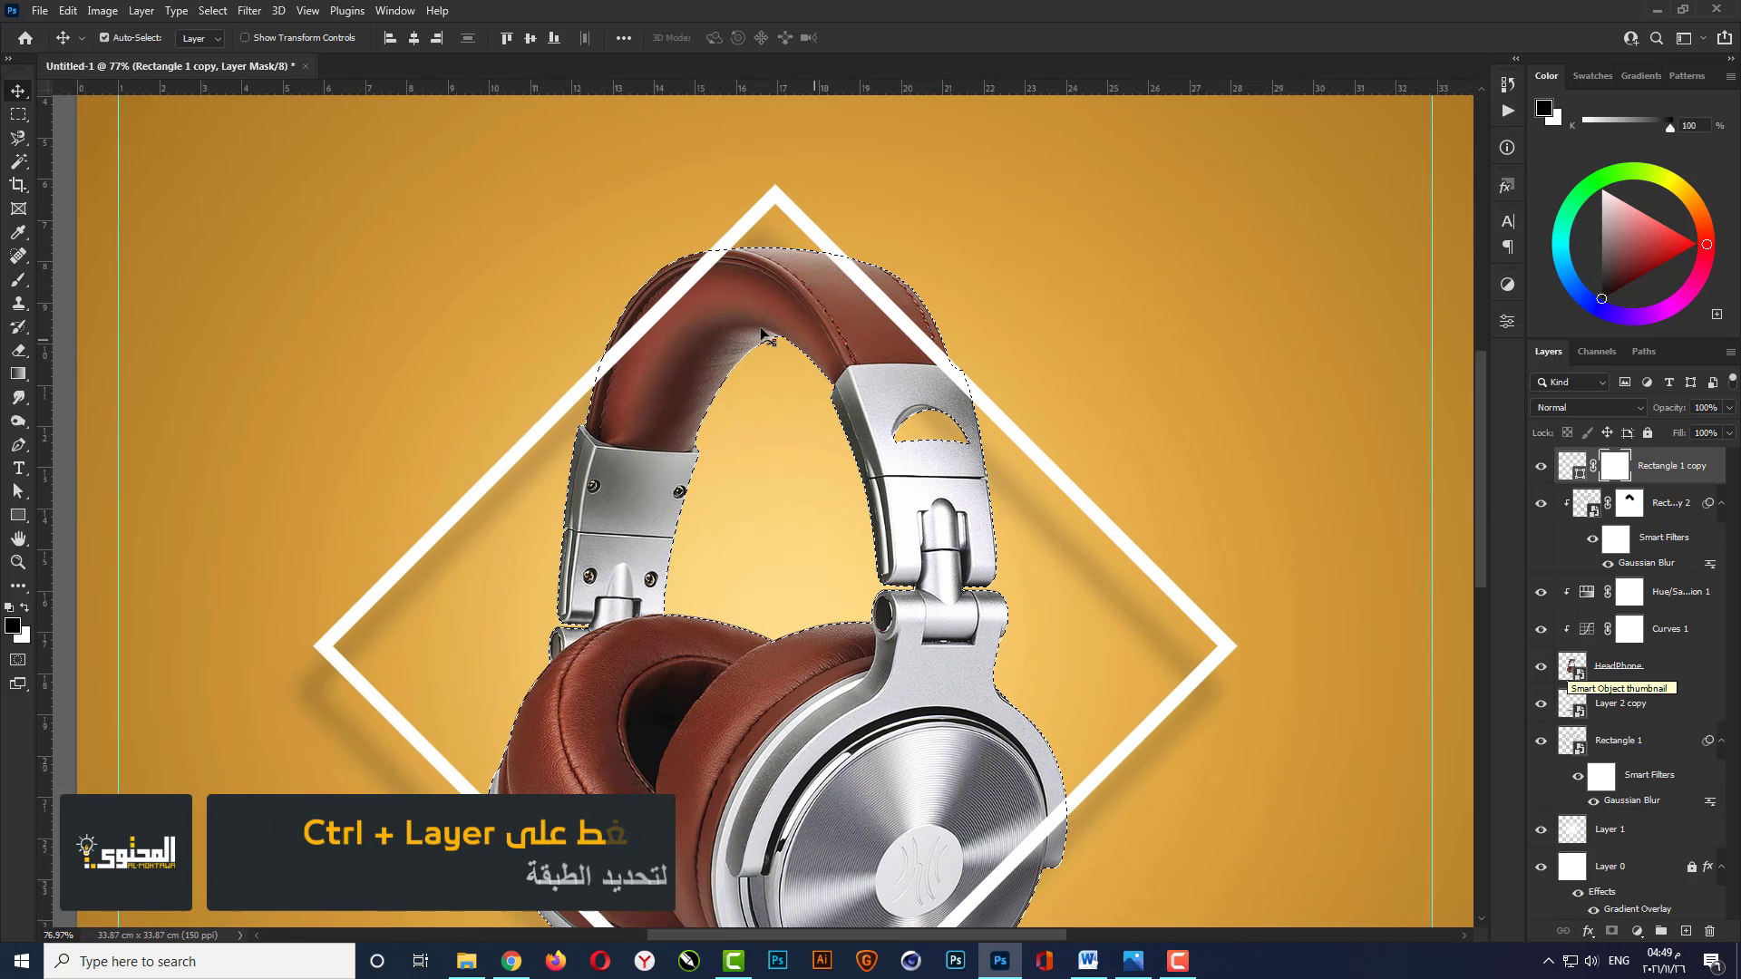
Paint black on the frame's mask inside the selection to hide the frame where it crosses the headband, and deselect.
left_click(18, 279)
mouse_move(557, 307)
left_mouse_down()
mouse_move(643, 333)
mouse_move(634, 352)
mouse_move(673, 335)
mouse_move(608, 388)
mouse_move(754, 266)
mouse_move(709, 305)
mouse_move(748, 273)
mouse_move(709, 284)
mouse_move(739, 303)
mouse_move(861, 278)
mouse_move(776, 299)
mouse_move(925, 351)
mouse_move(849, 414)
mouse_move(954, 387)
mouse_move(929, 363)
mouse_move(980, 363)
mouse_move(914, 390)
mouse_move(956, 327)
mouse_move(847, 294)
mouse_move(626, 331)
mouse_move(600, 360)
mouse_move(872, 303)
left_mouse_up()
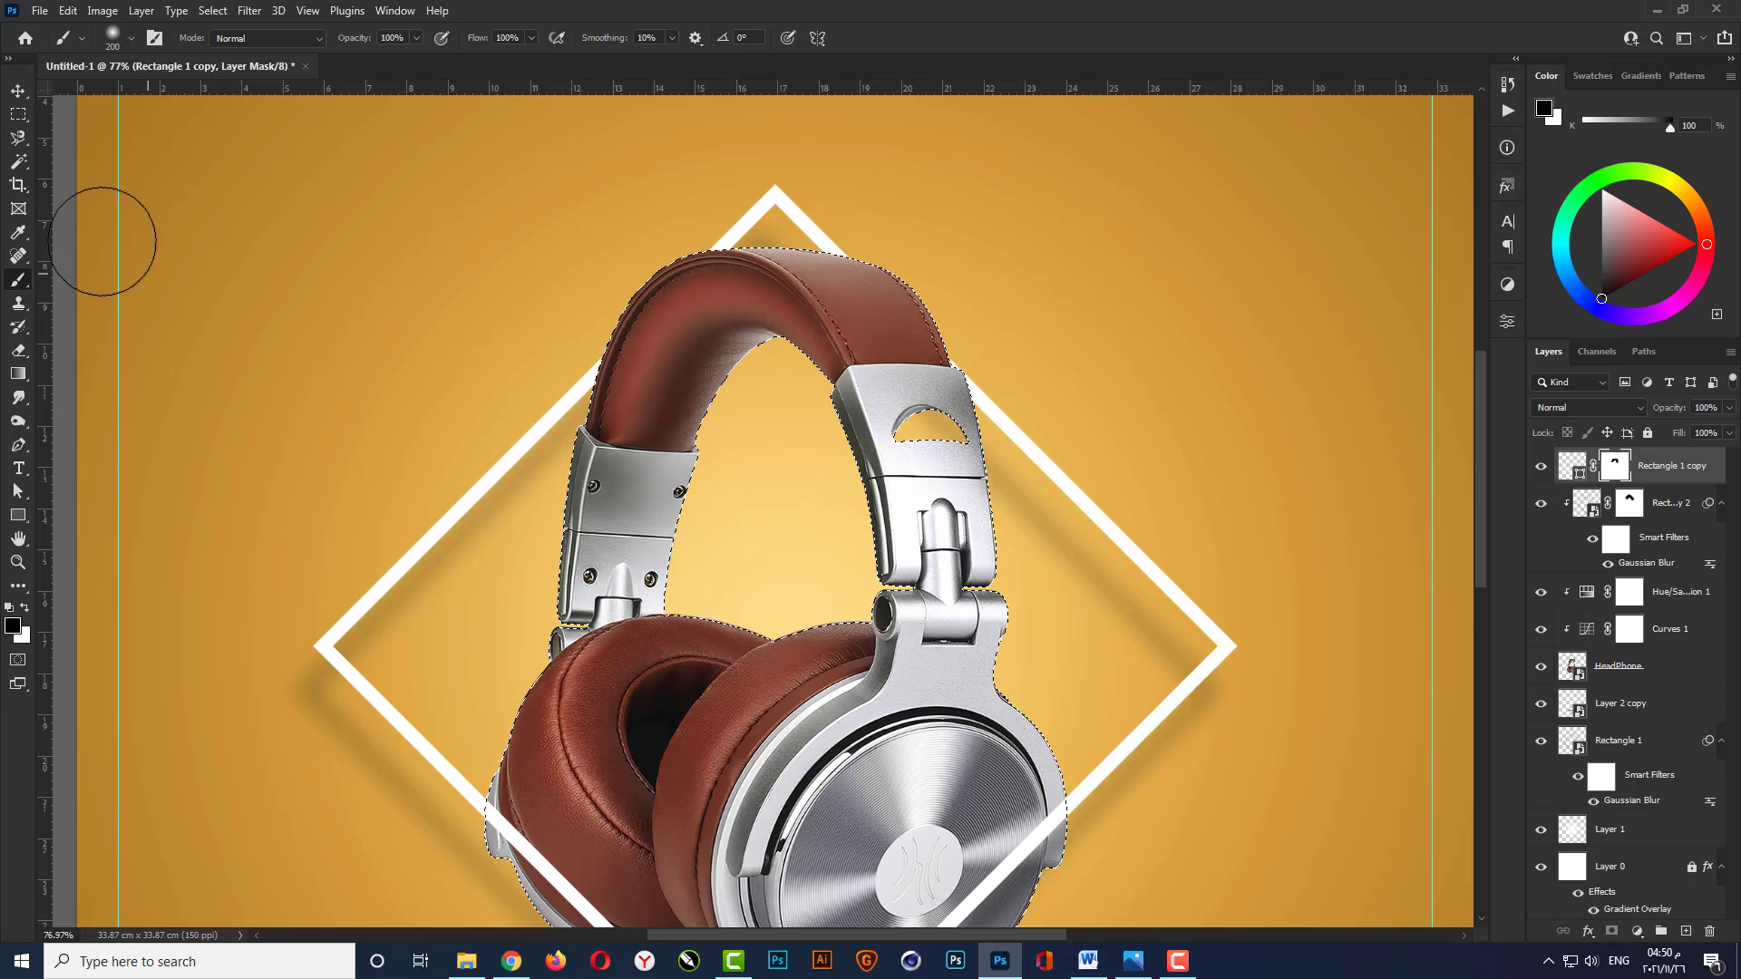
left_click(19, 92)
key("ctrl+d")
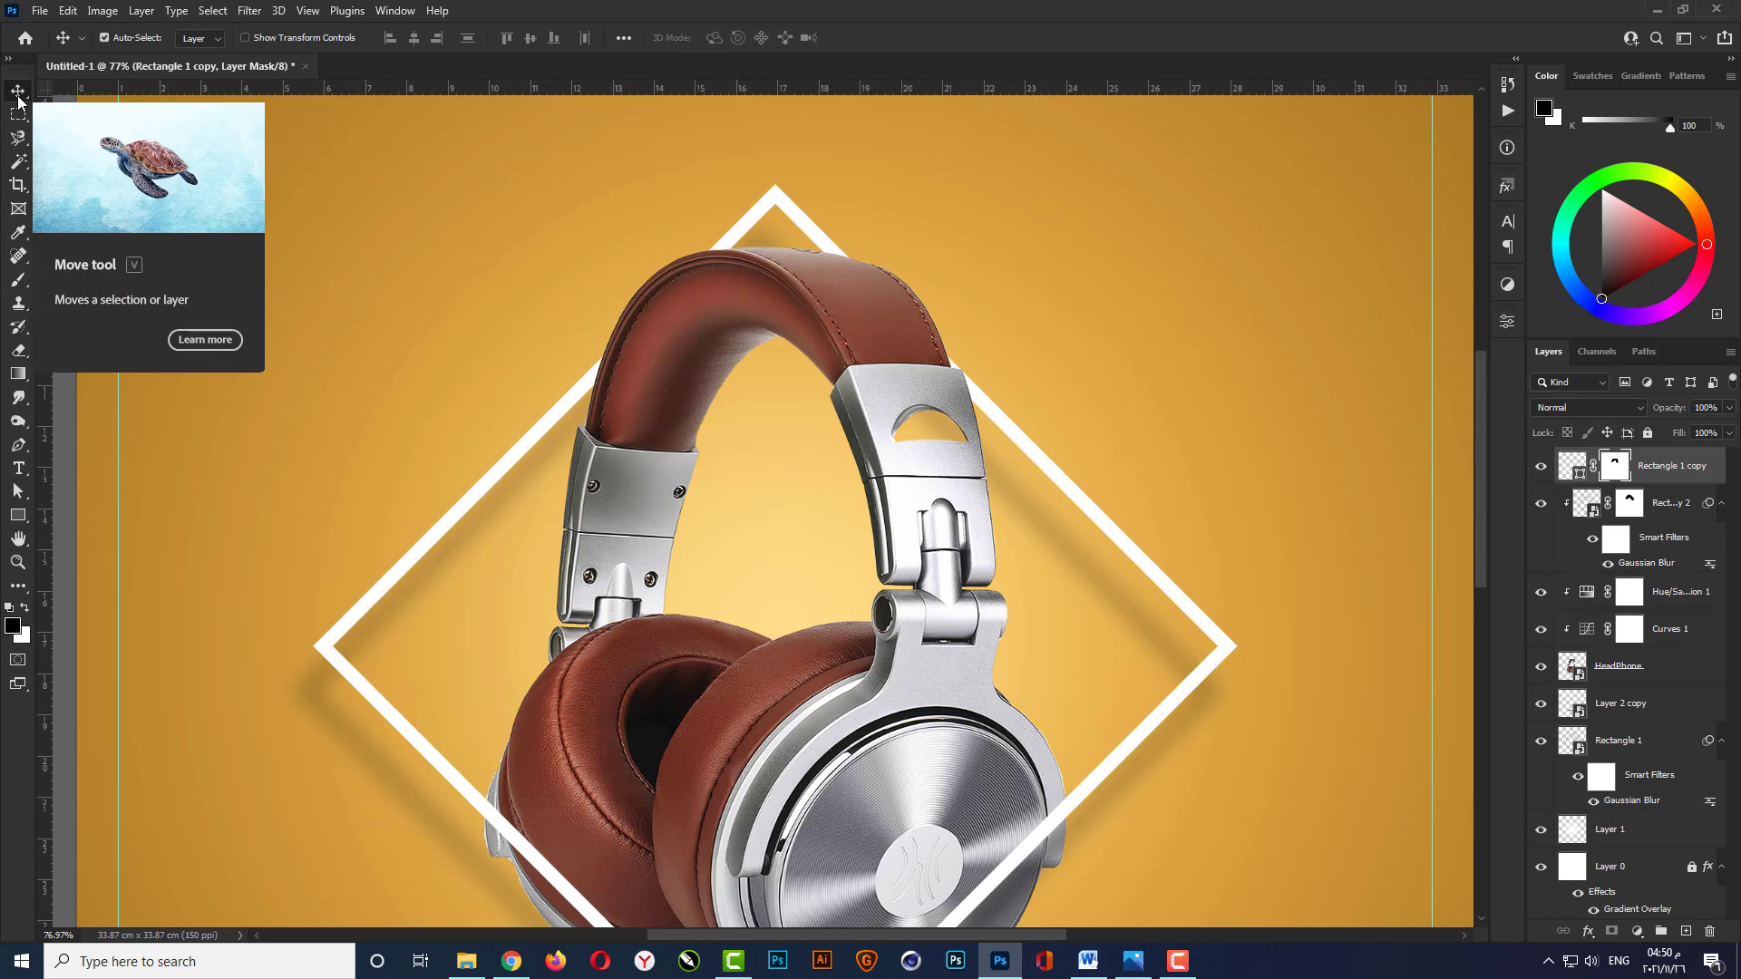
key("ctrl+0")
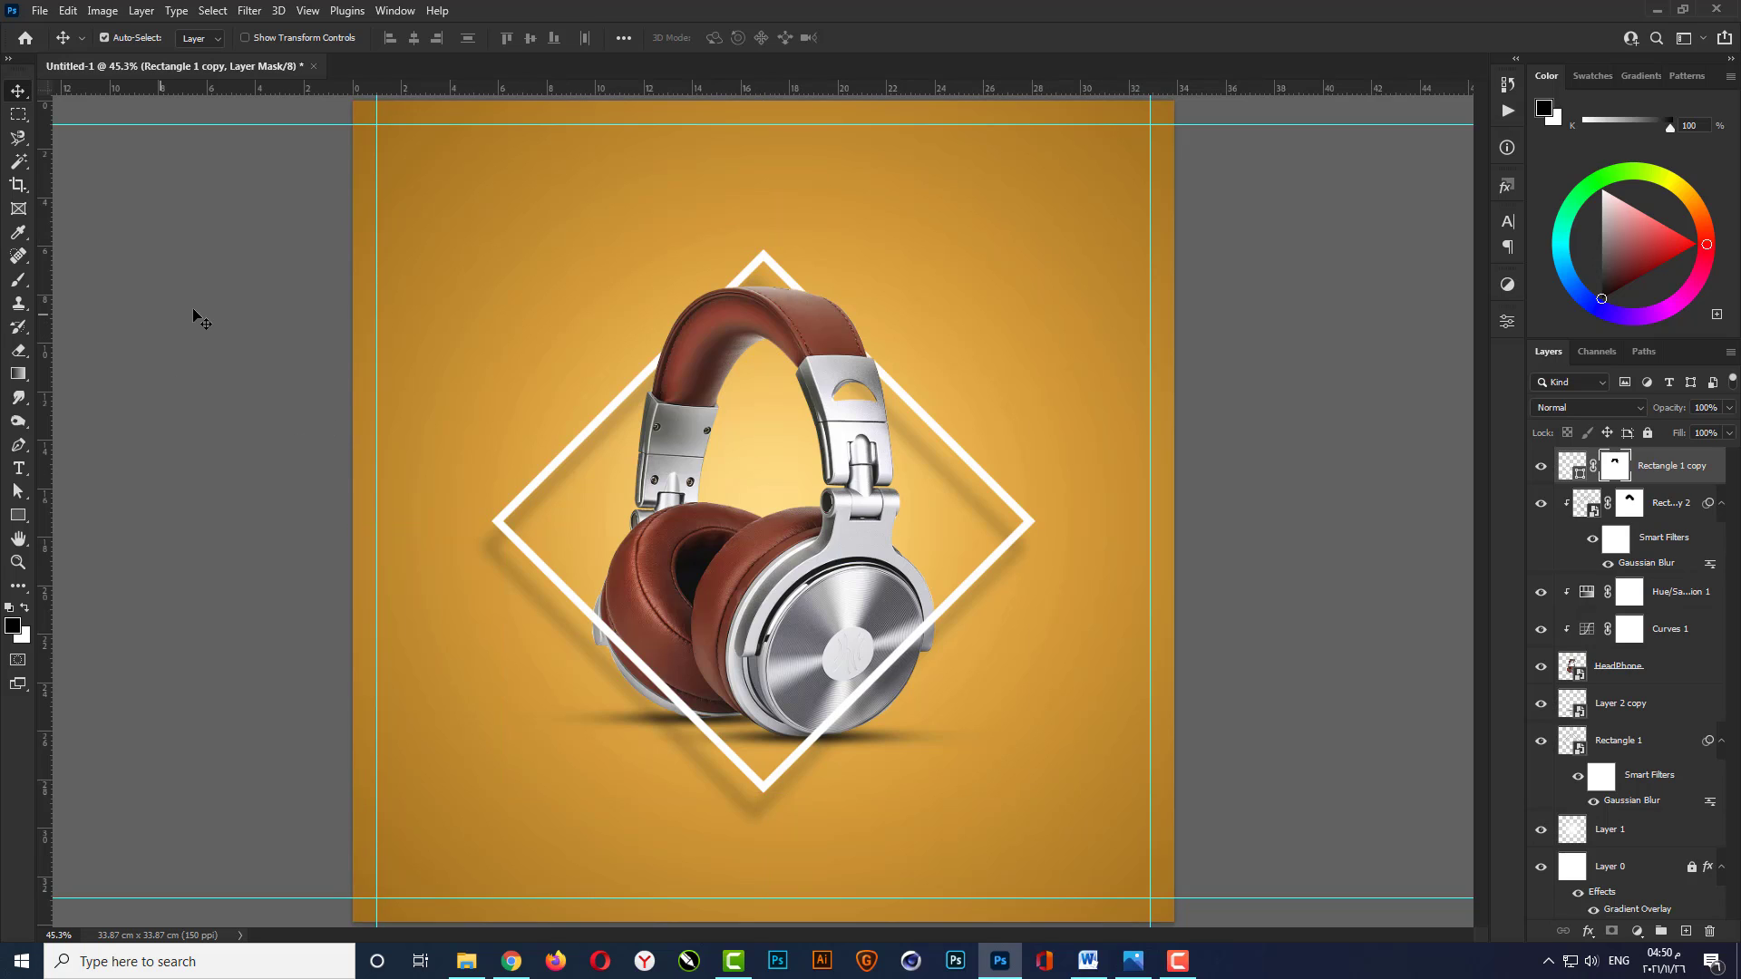
left_click(143, 264)
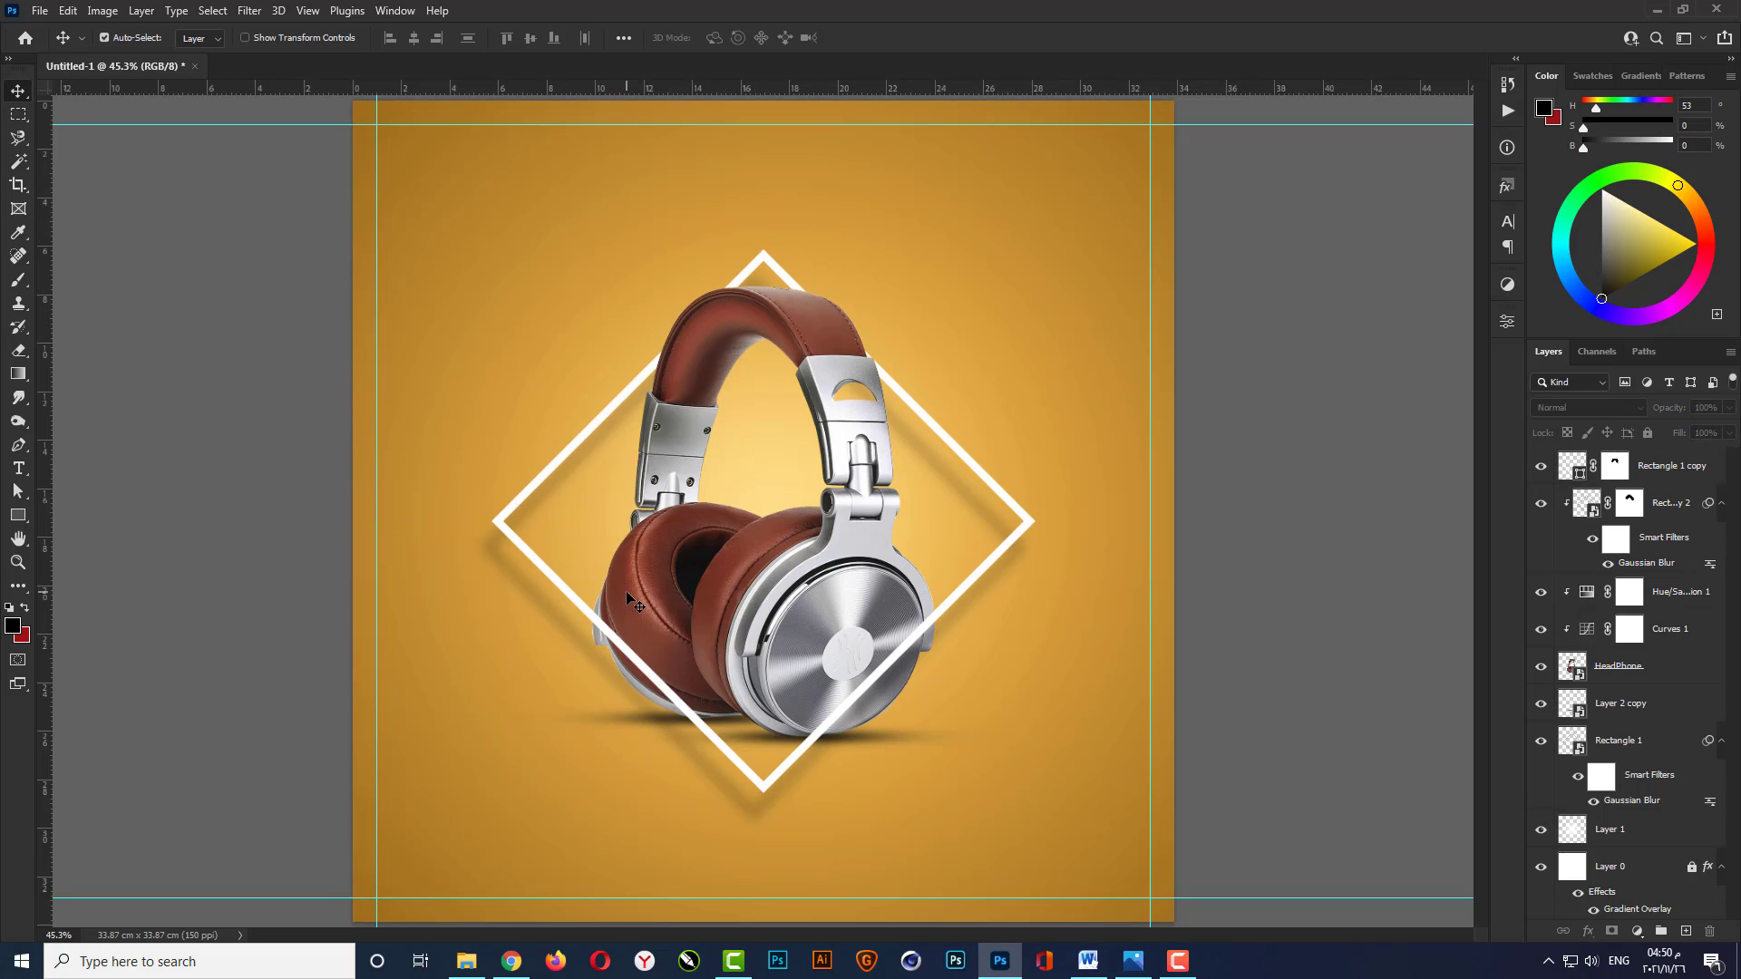
Group all layers from the white diamond frame down to the blurred Rectangle 1 shadow.
left_click(1668, 473)
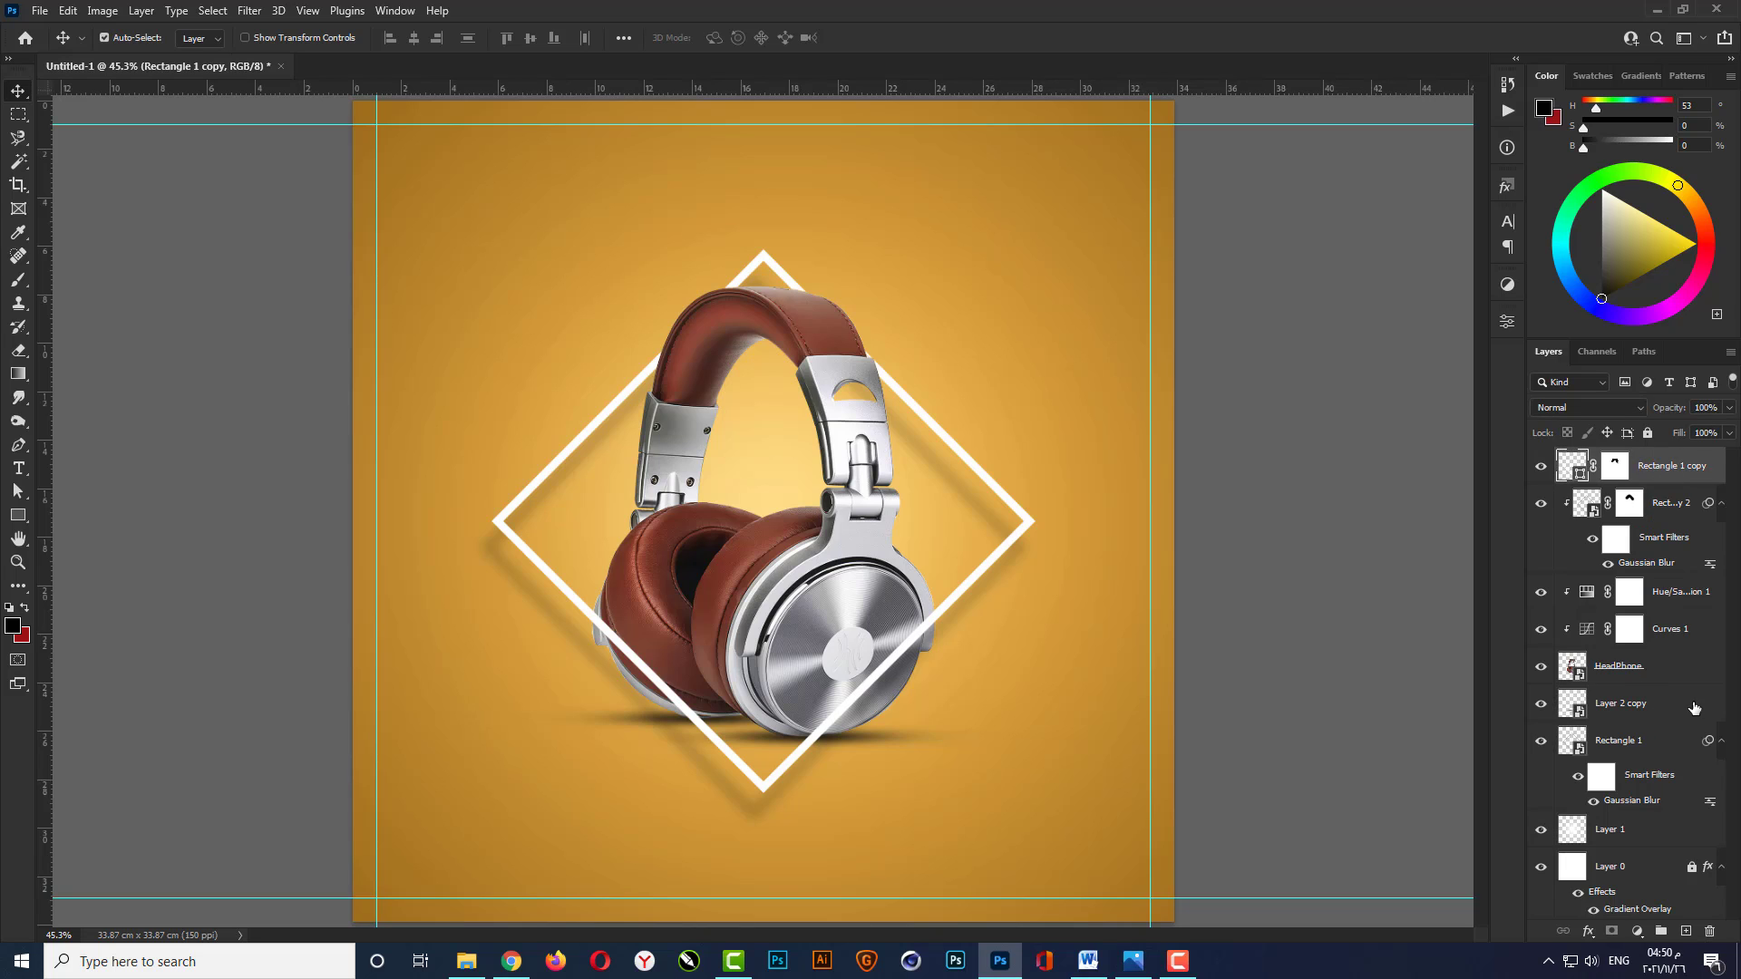
left_click(1618, 741, "shift")
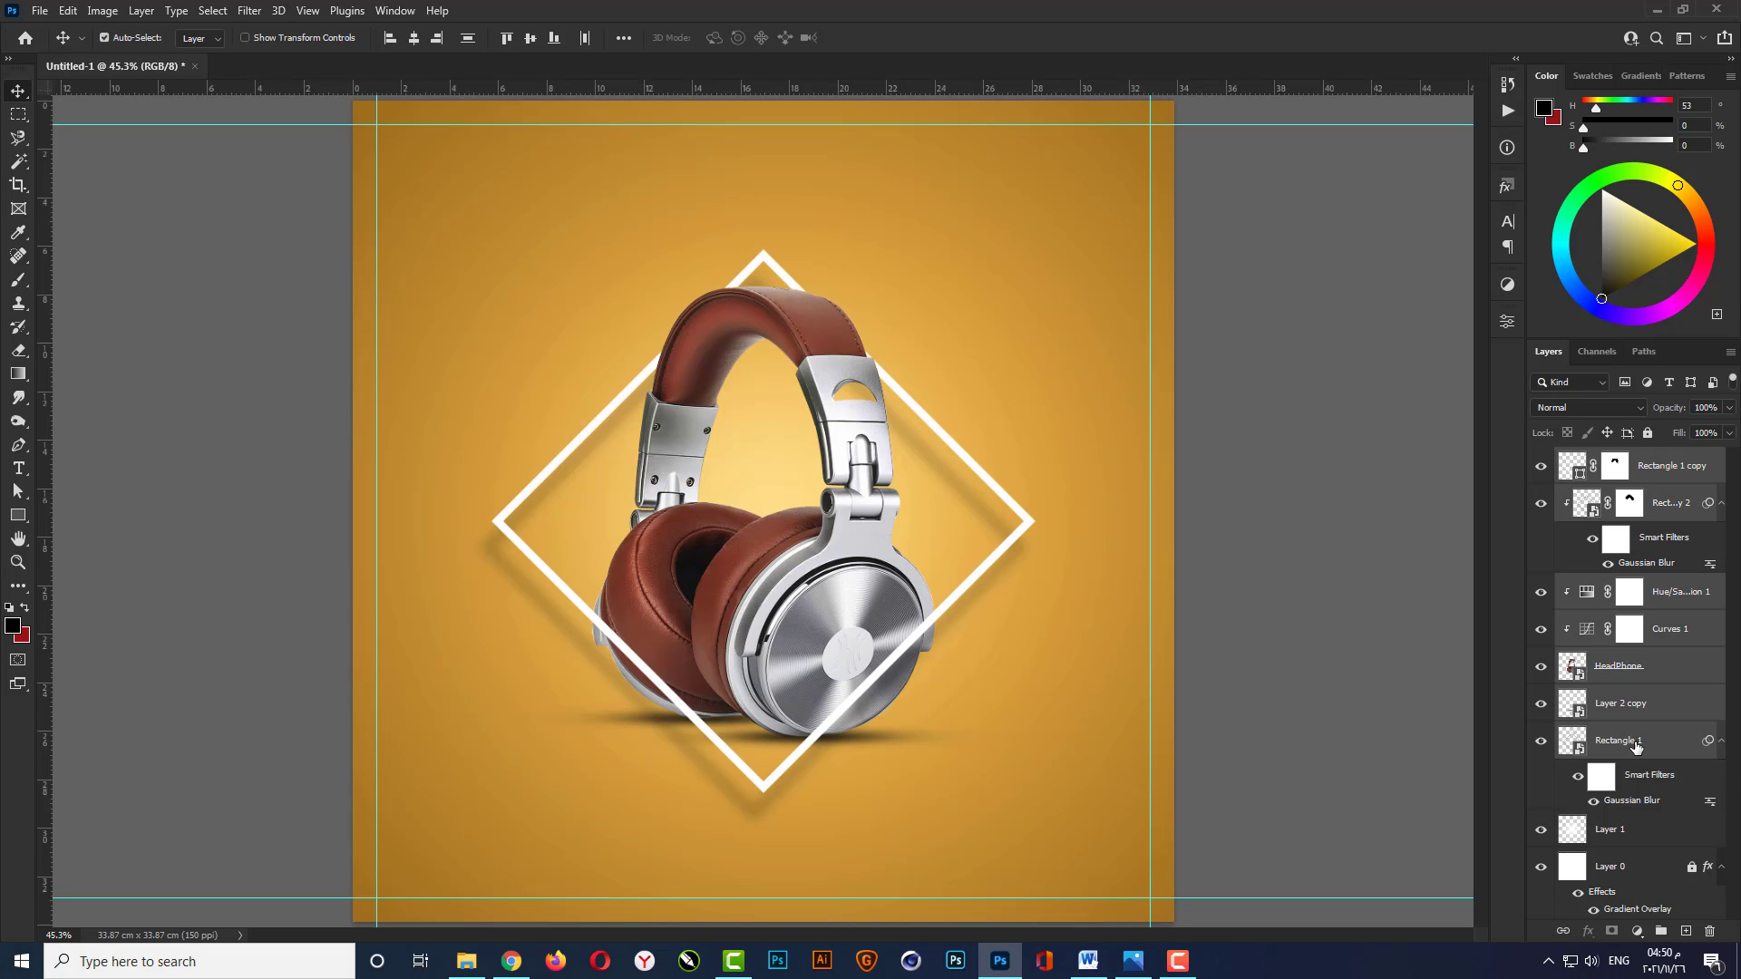
key("ctrl+g")
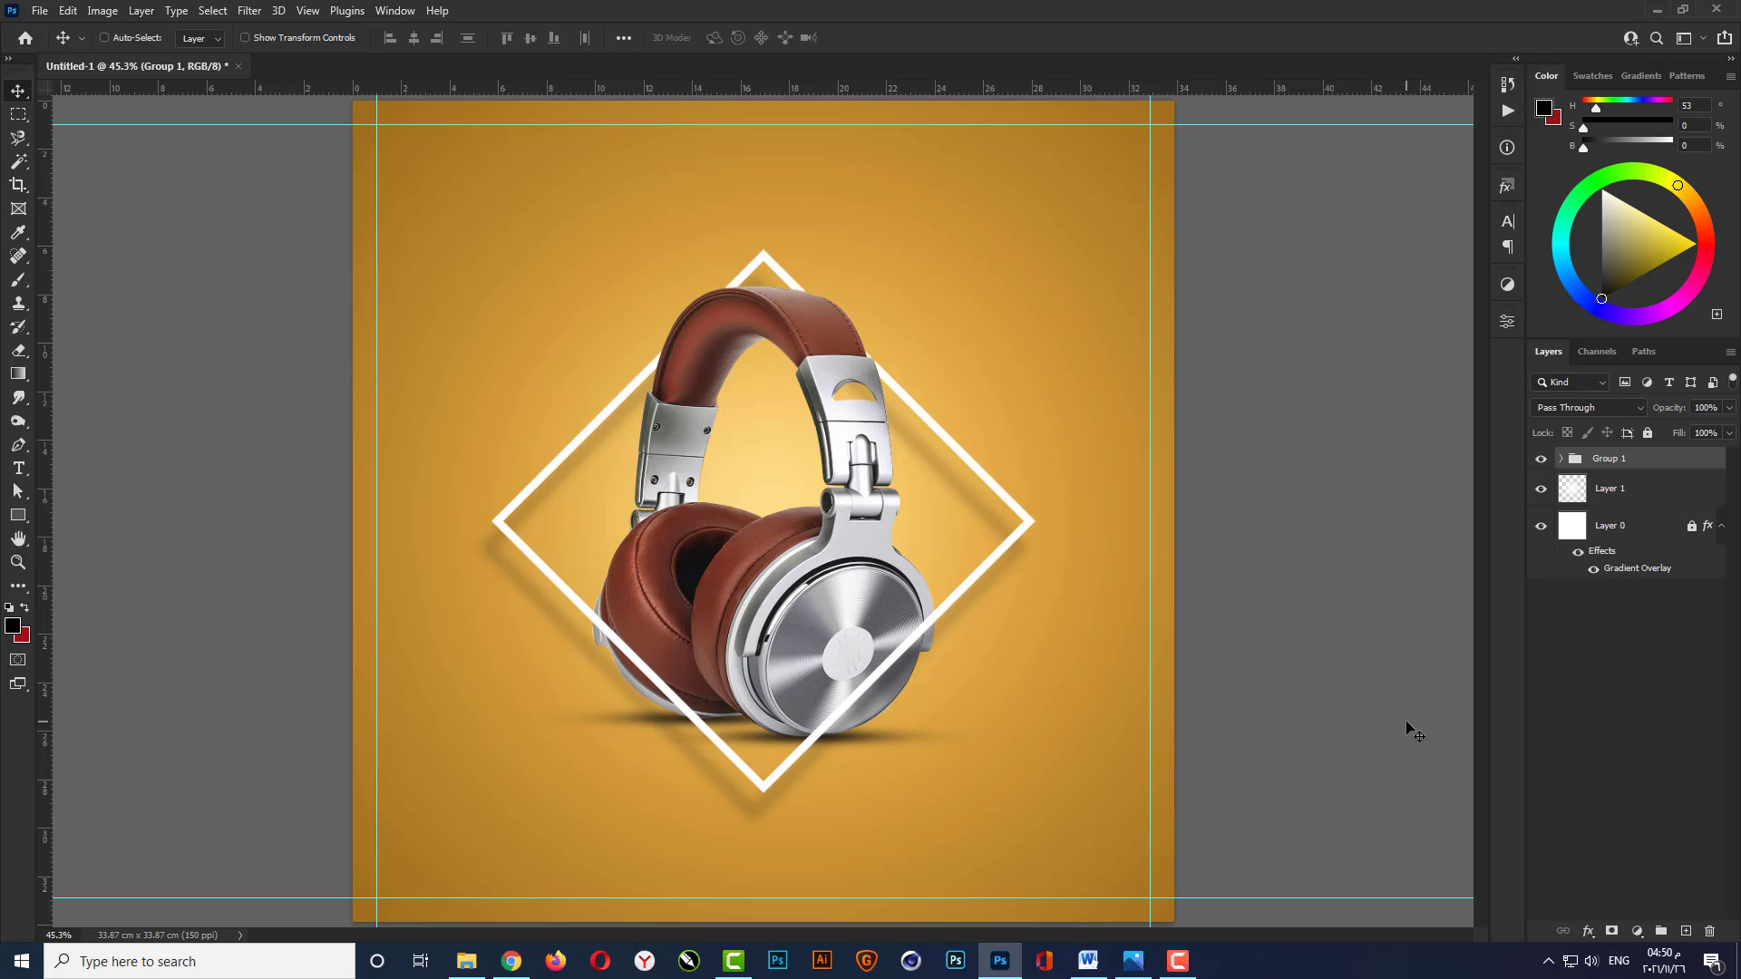
Scale Group 1 and Layer 1 together to 110.5% about their centre.
left_click(1636, 489, "ctrl")
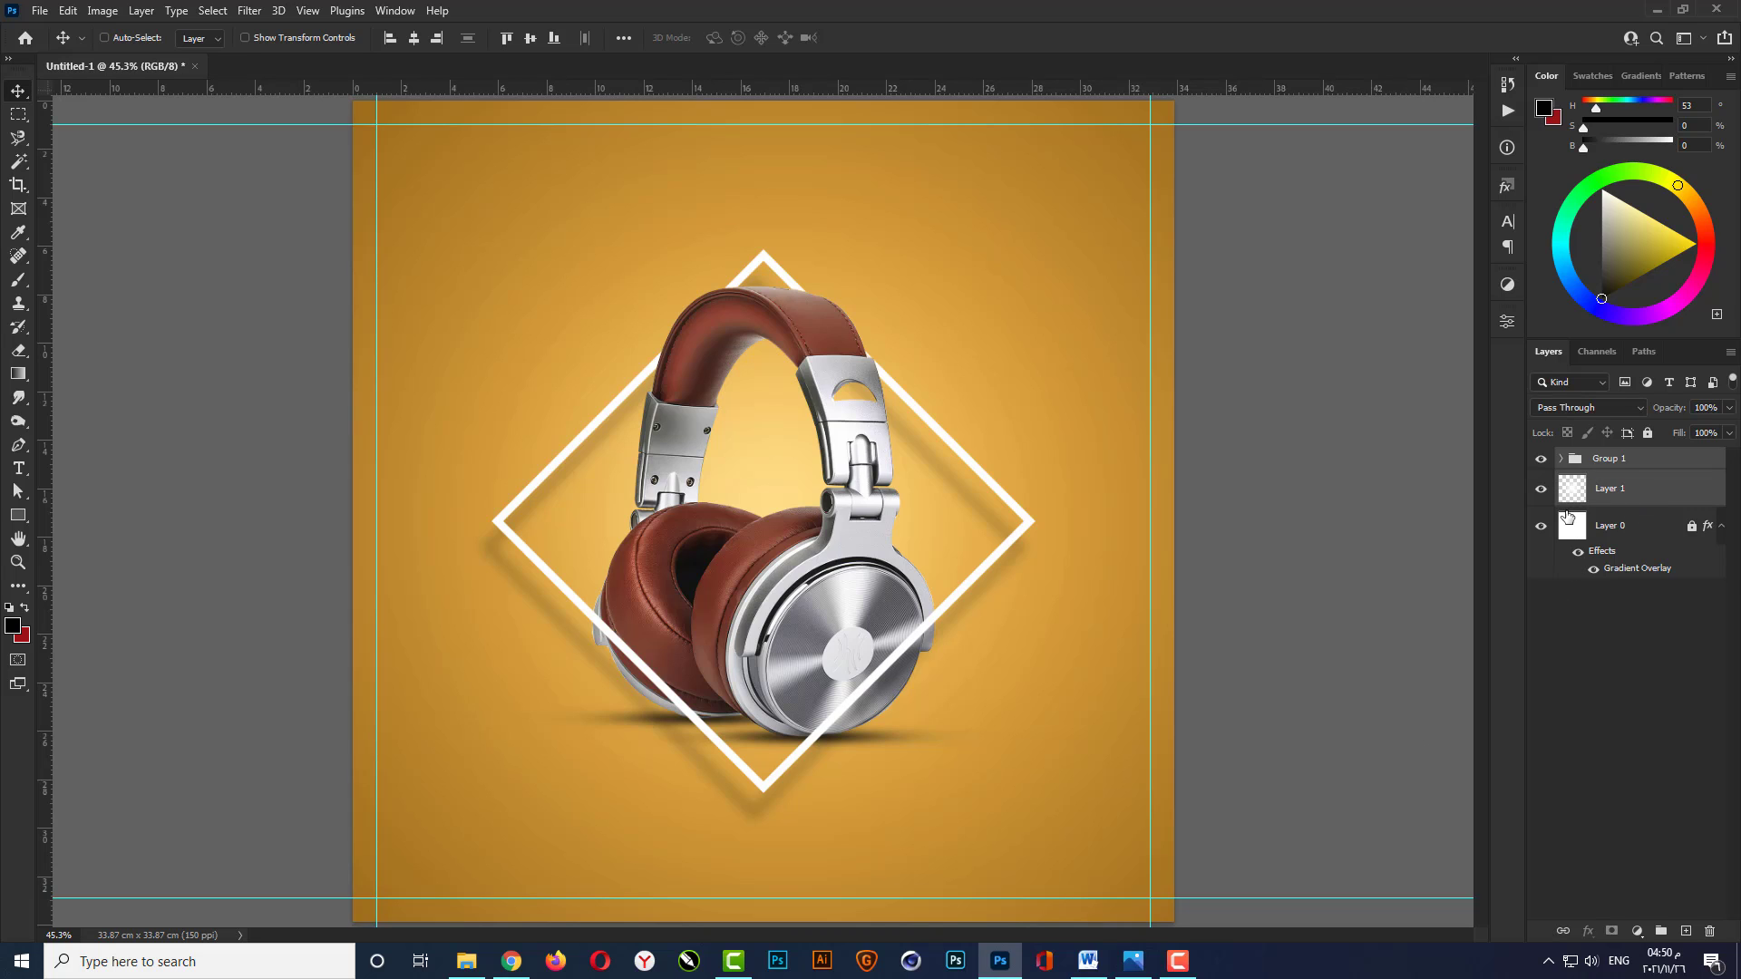
key("ctrl+t")
key("Return")
scroll(1079, 857, "down", 2)
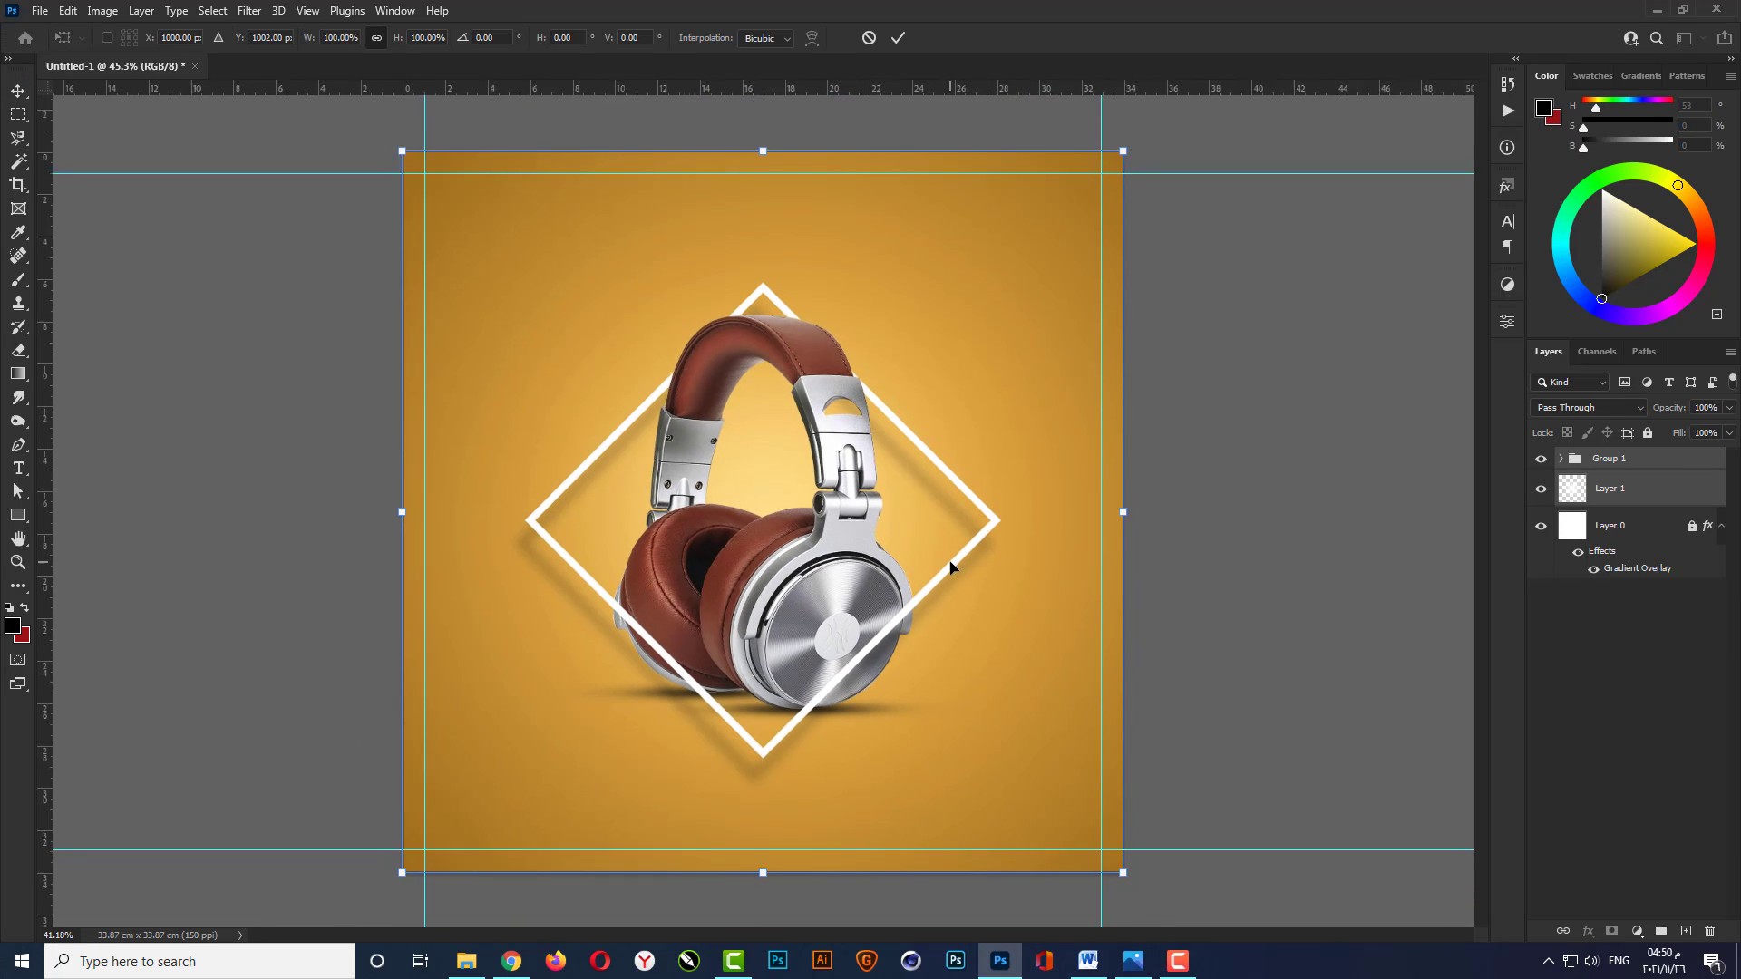
left_click_drag(1108, 860, 1146, 894)
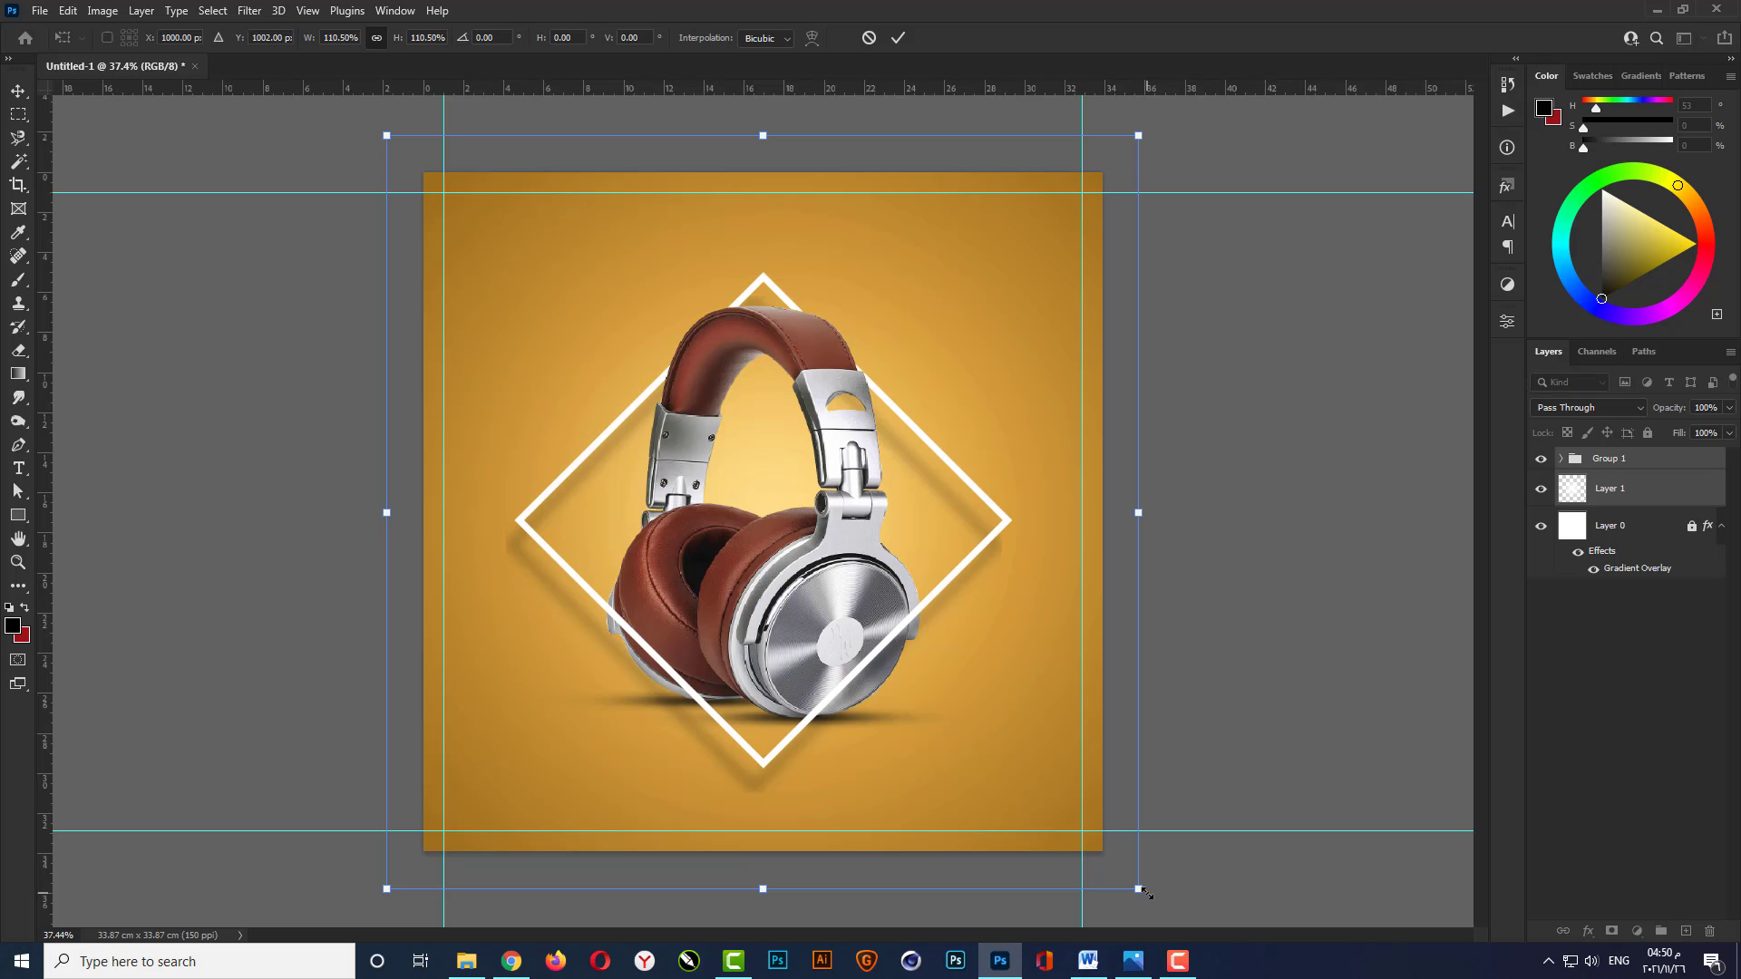
key("Return")
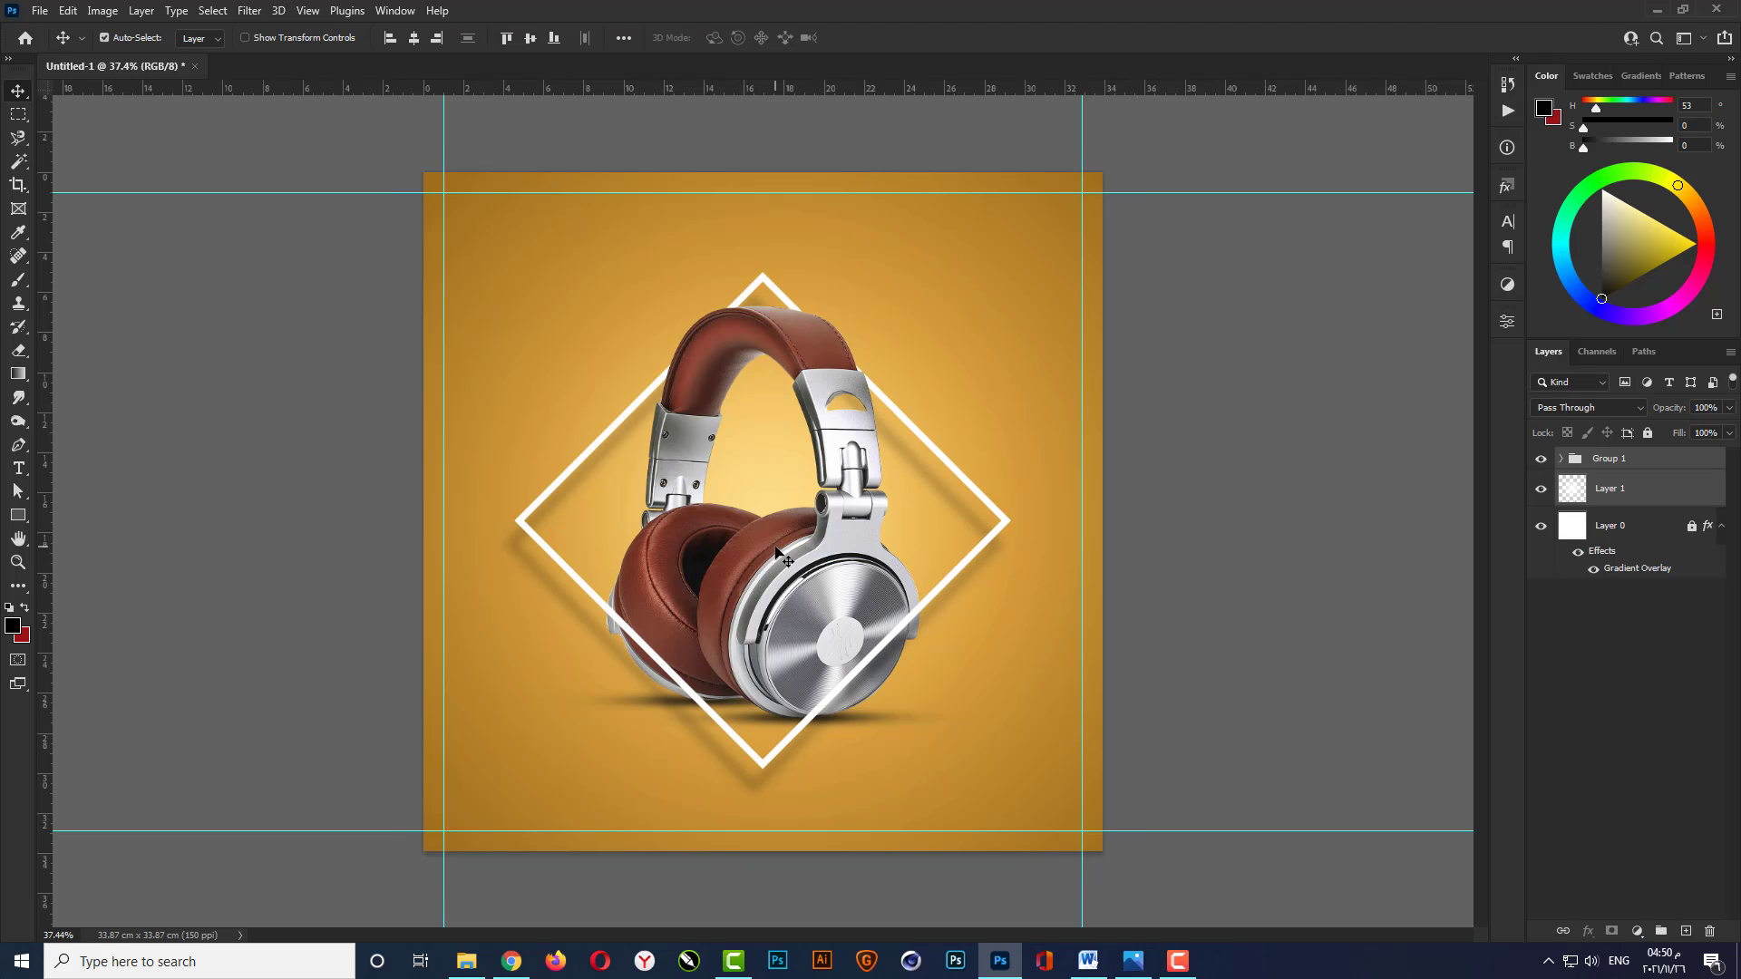
scroll(771, 558, "up", 2)
left_click(1280, 542)
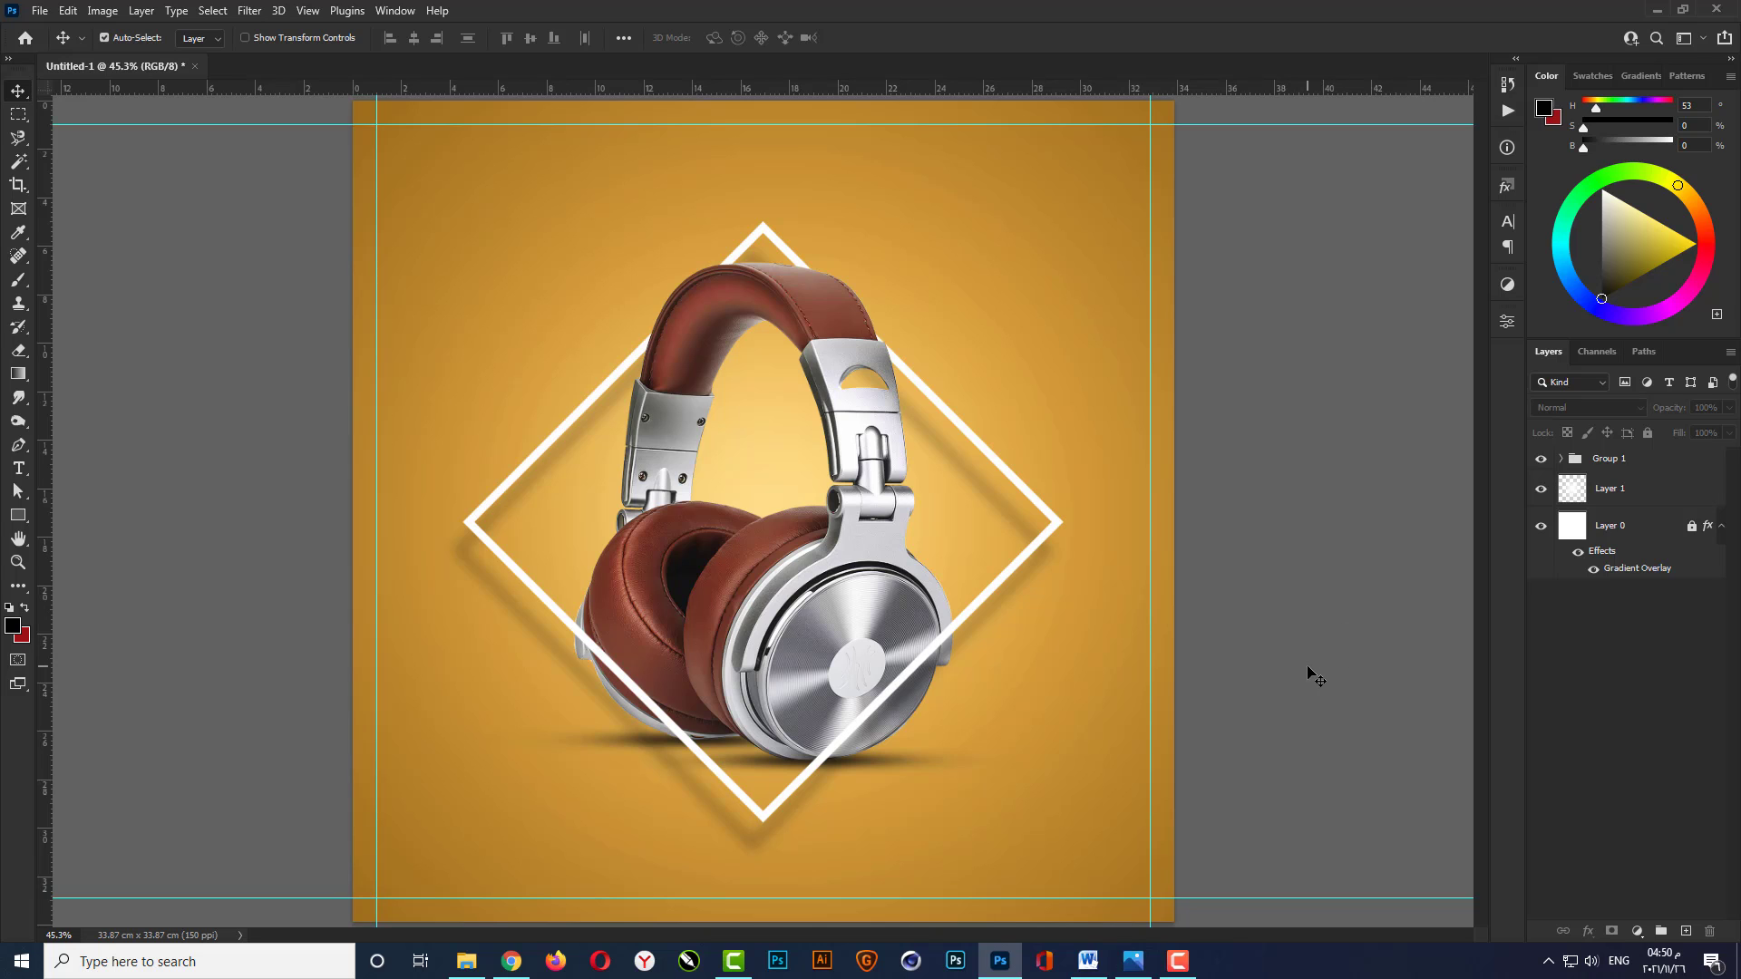
scroll(923, 757, "down", 1)
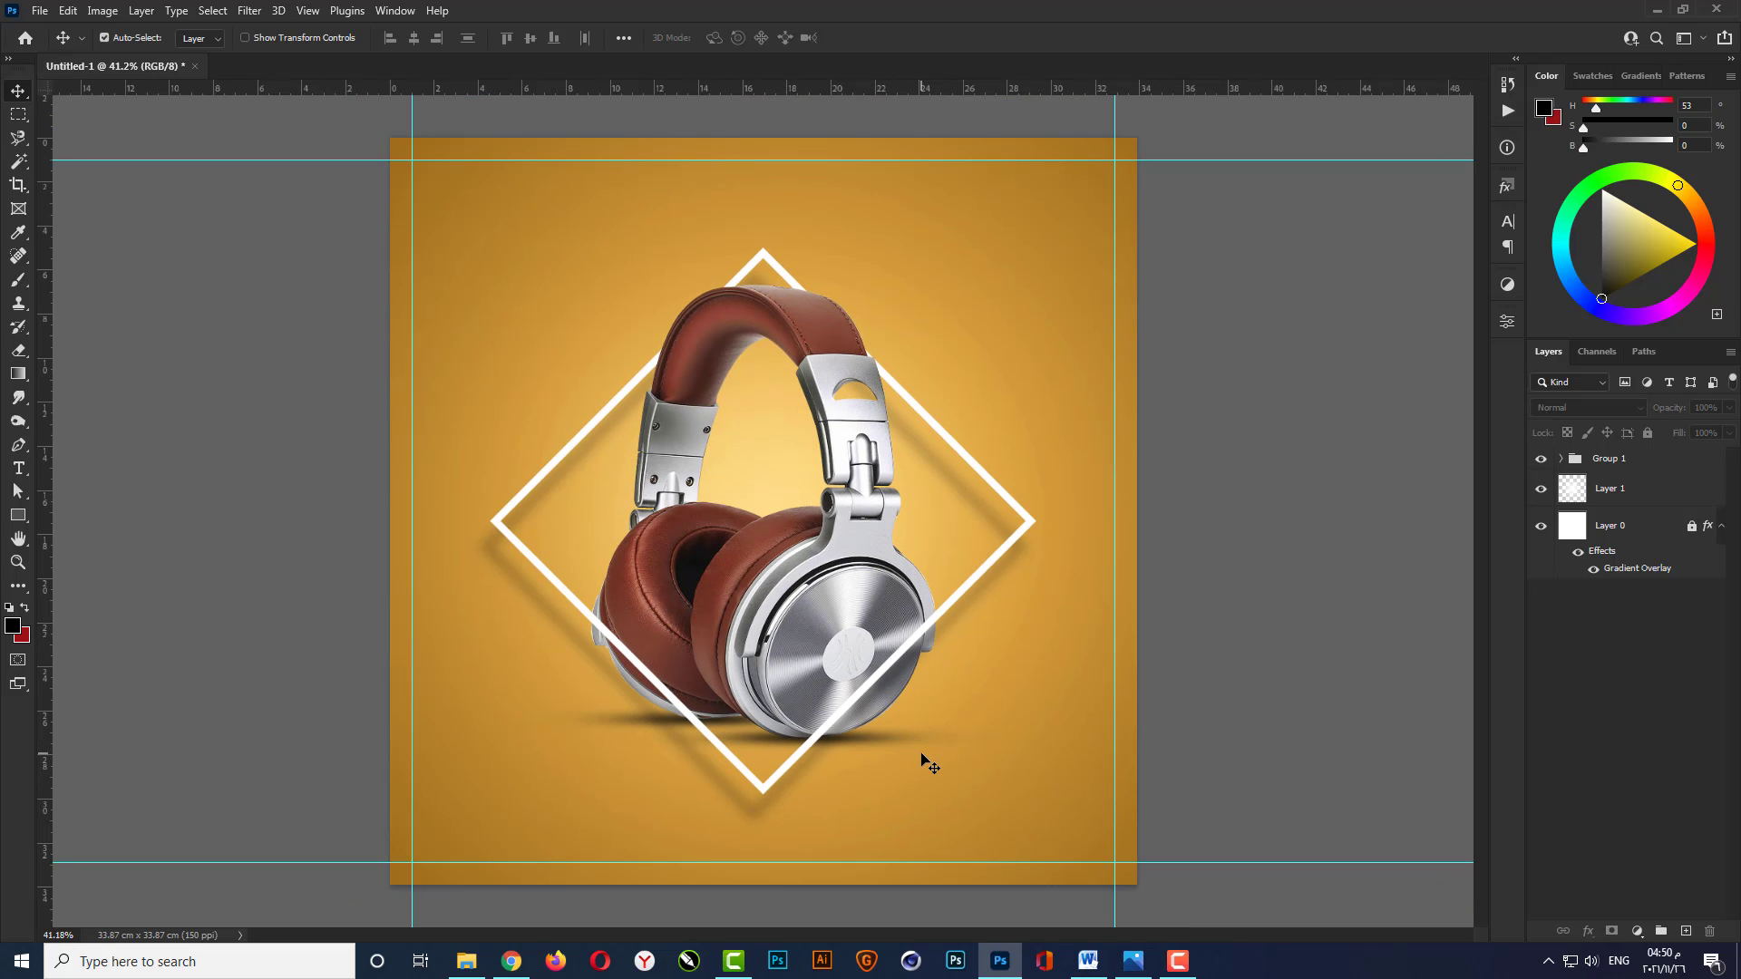
Create a new layer on top and set the Brush to the square dot-grid tip at 300 px.
key("ctrl+shift+alt+n")
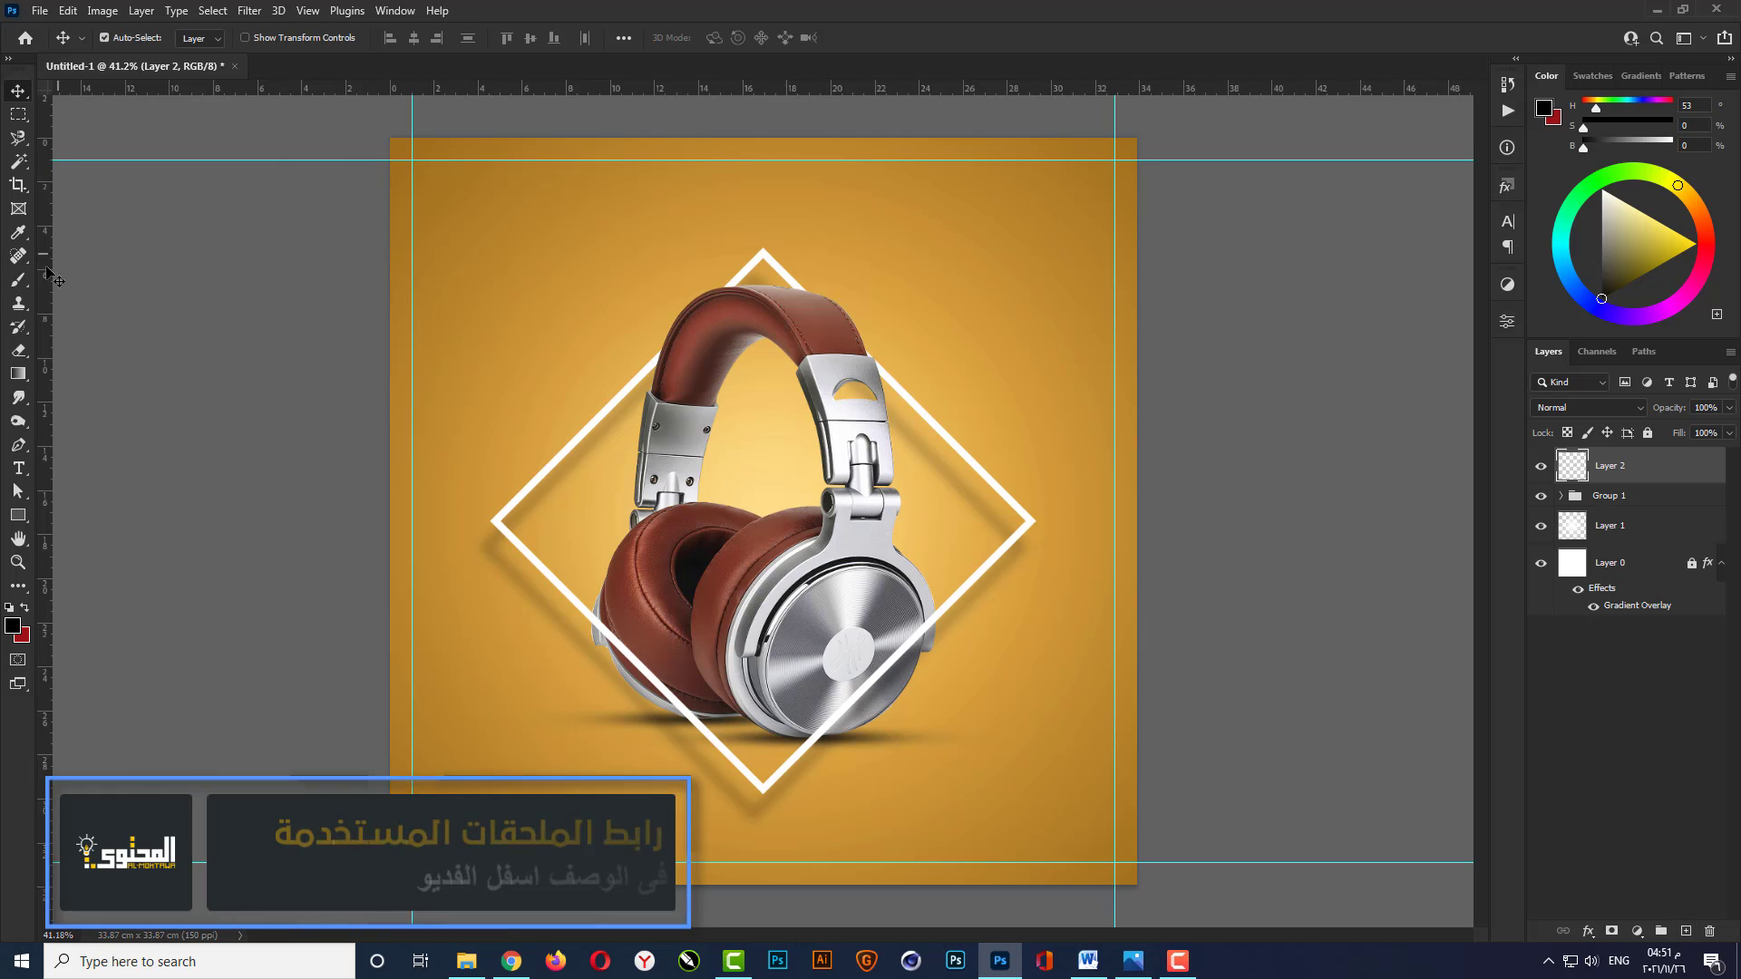
left_click(18, 279)
right_click(1215, 505)
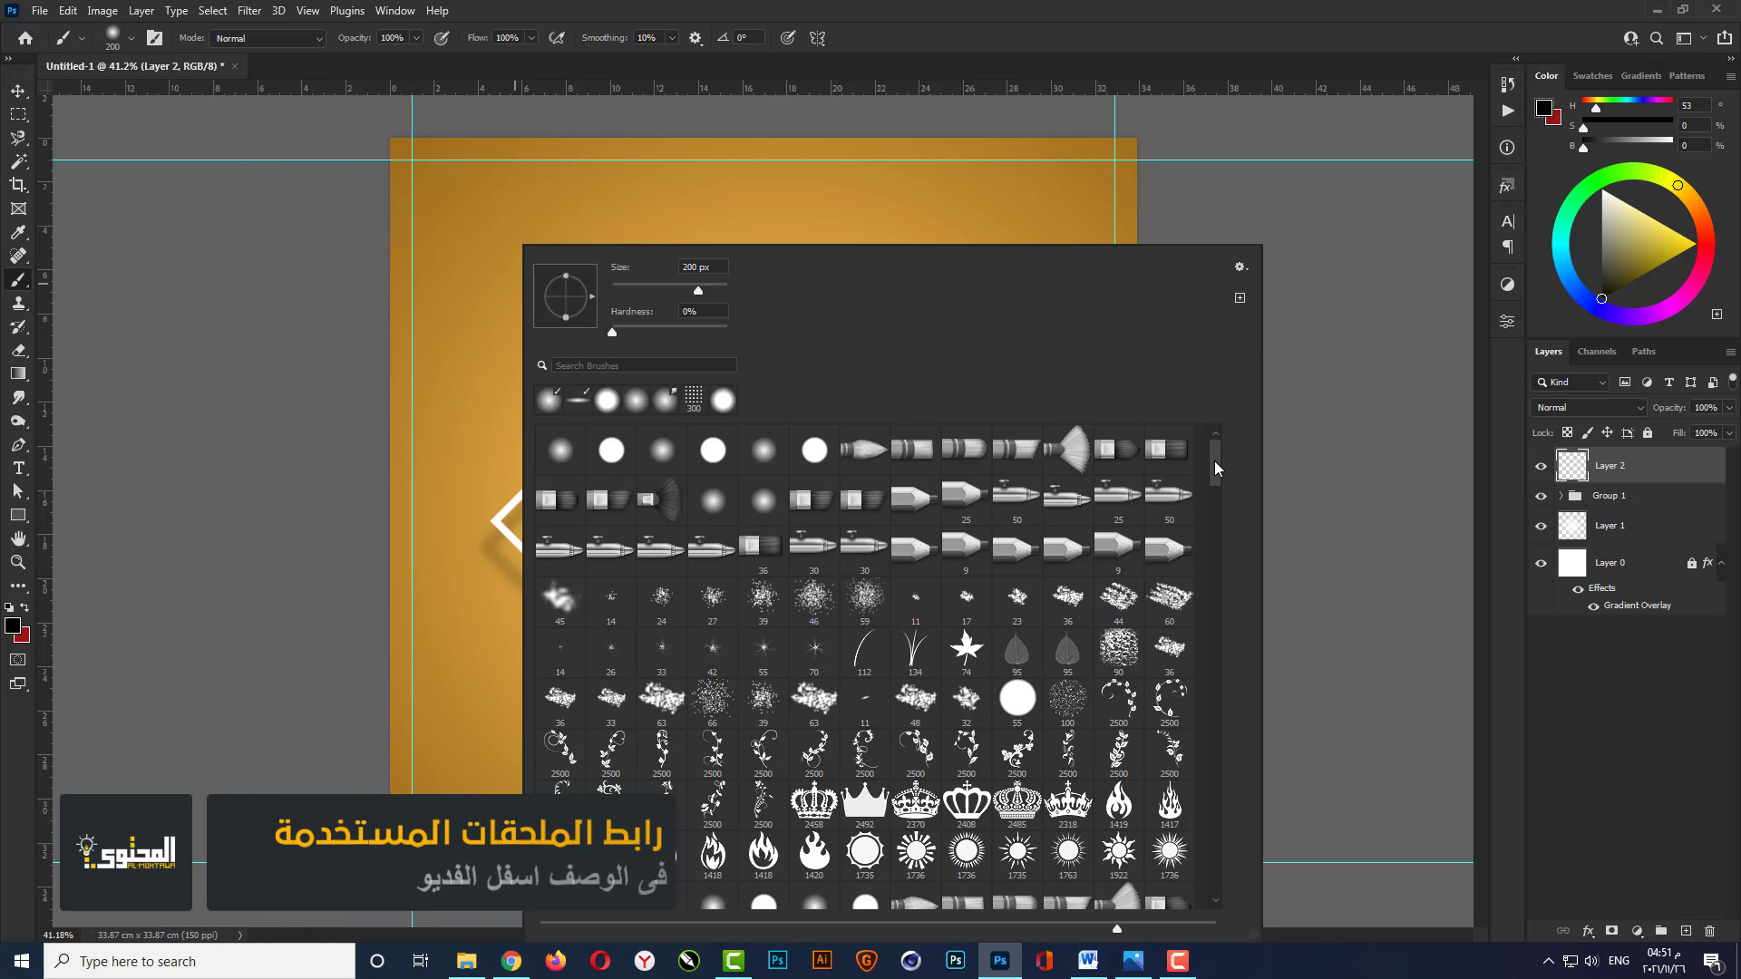
left_click_drag(1215, 462, 1217, 504)
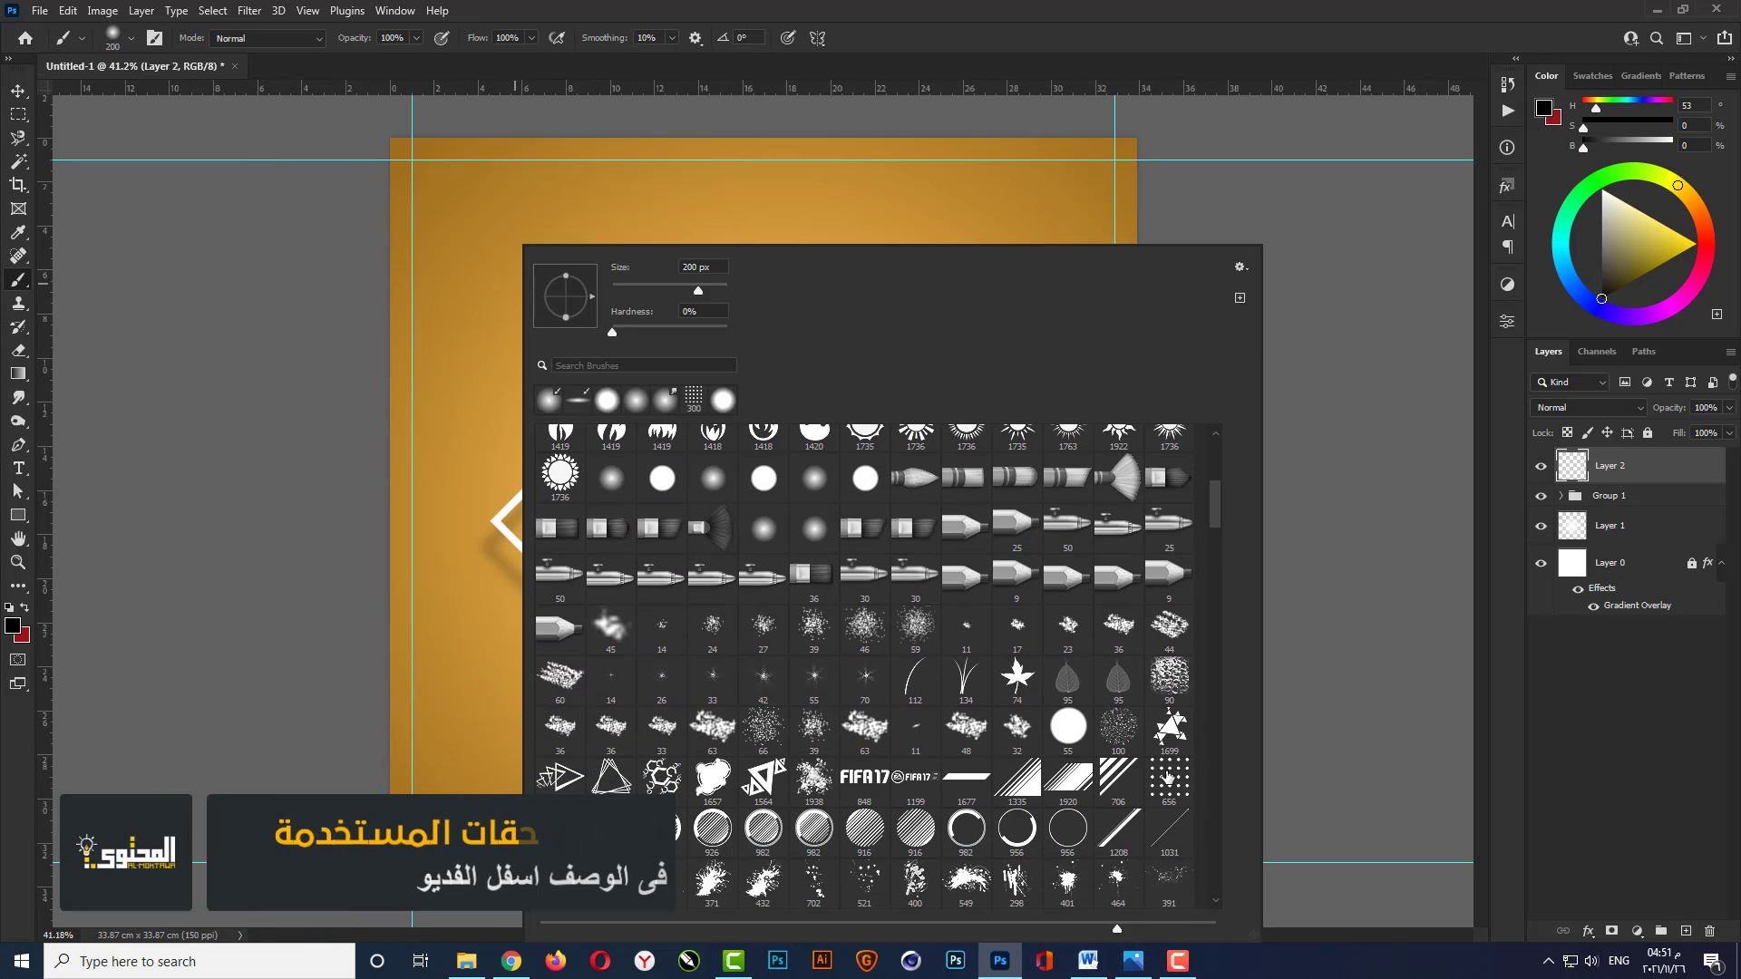
left_click(1169, 776)
double_click(698, 266)
type("3")
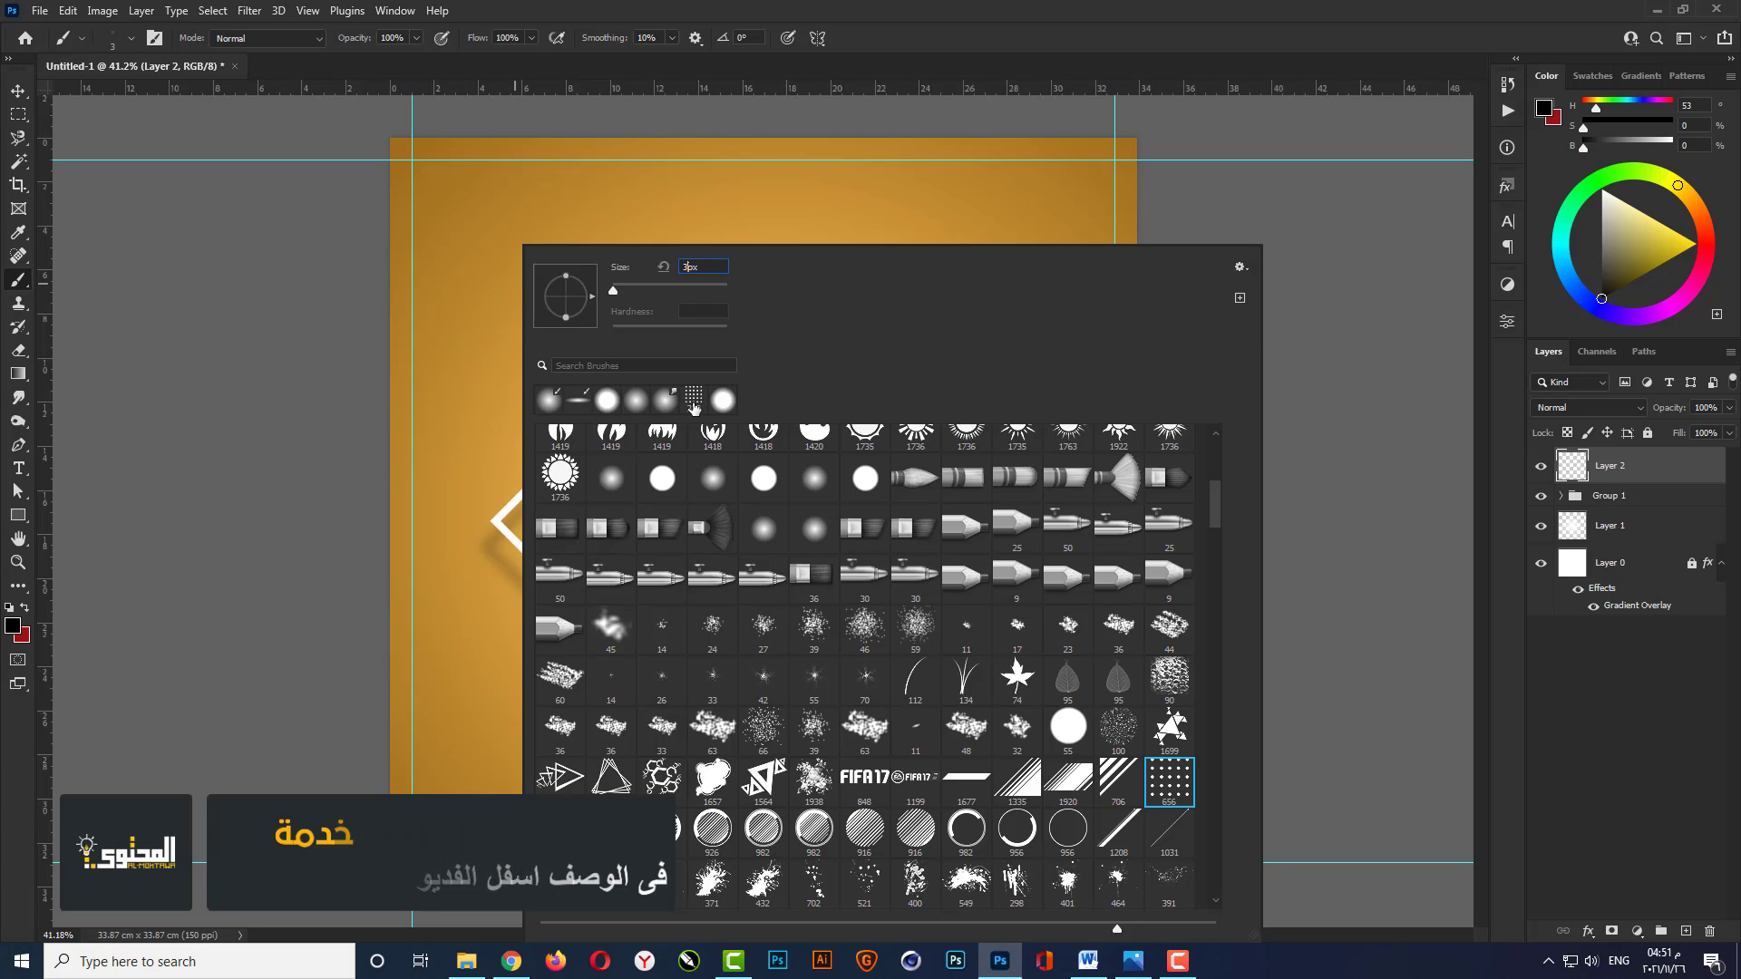
type("00")
key("Return")
left_click(1011, 721)
scroll(943, 671, "up", 3)
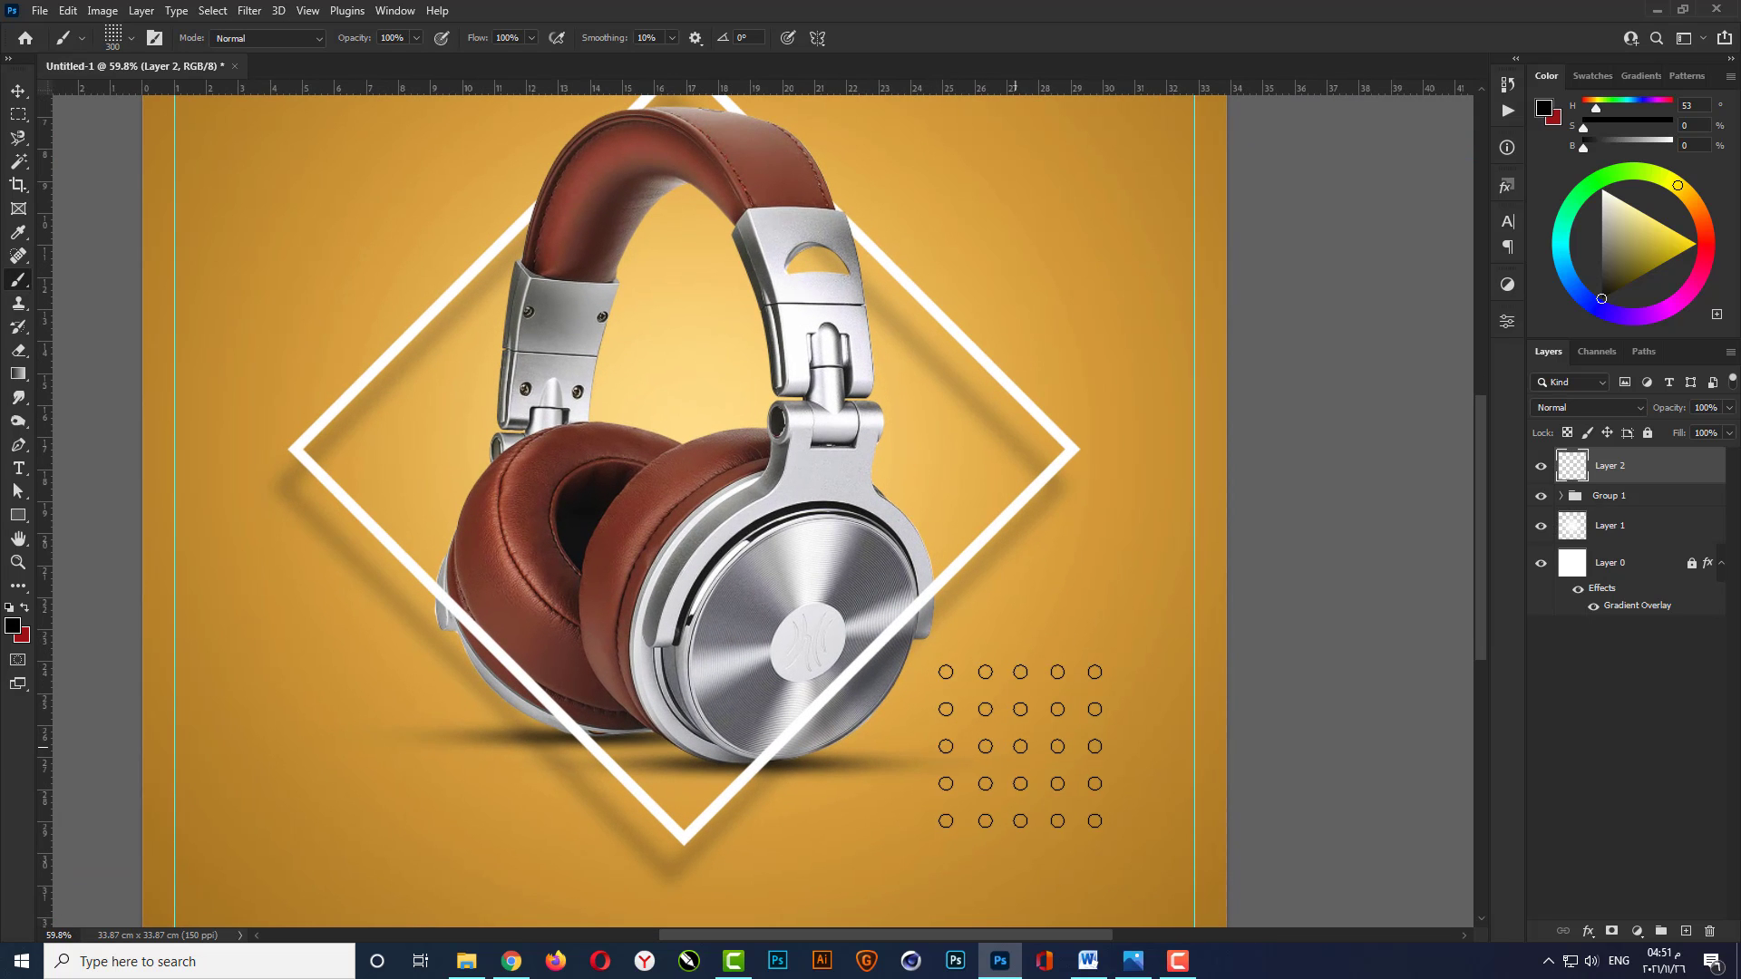
Set the foreground colour to white (ffffff) and stamp one dot grid at the poster's lower right, beside the headphones.
left_click(1020, 747)
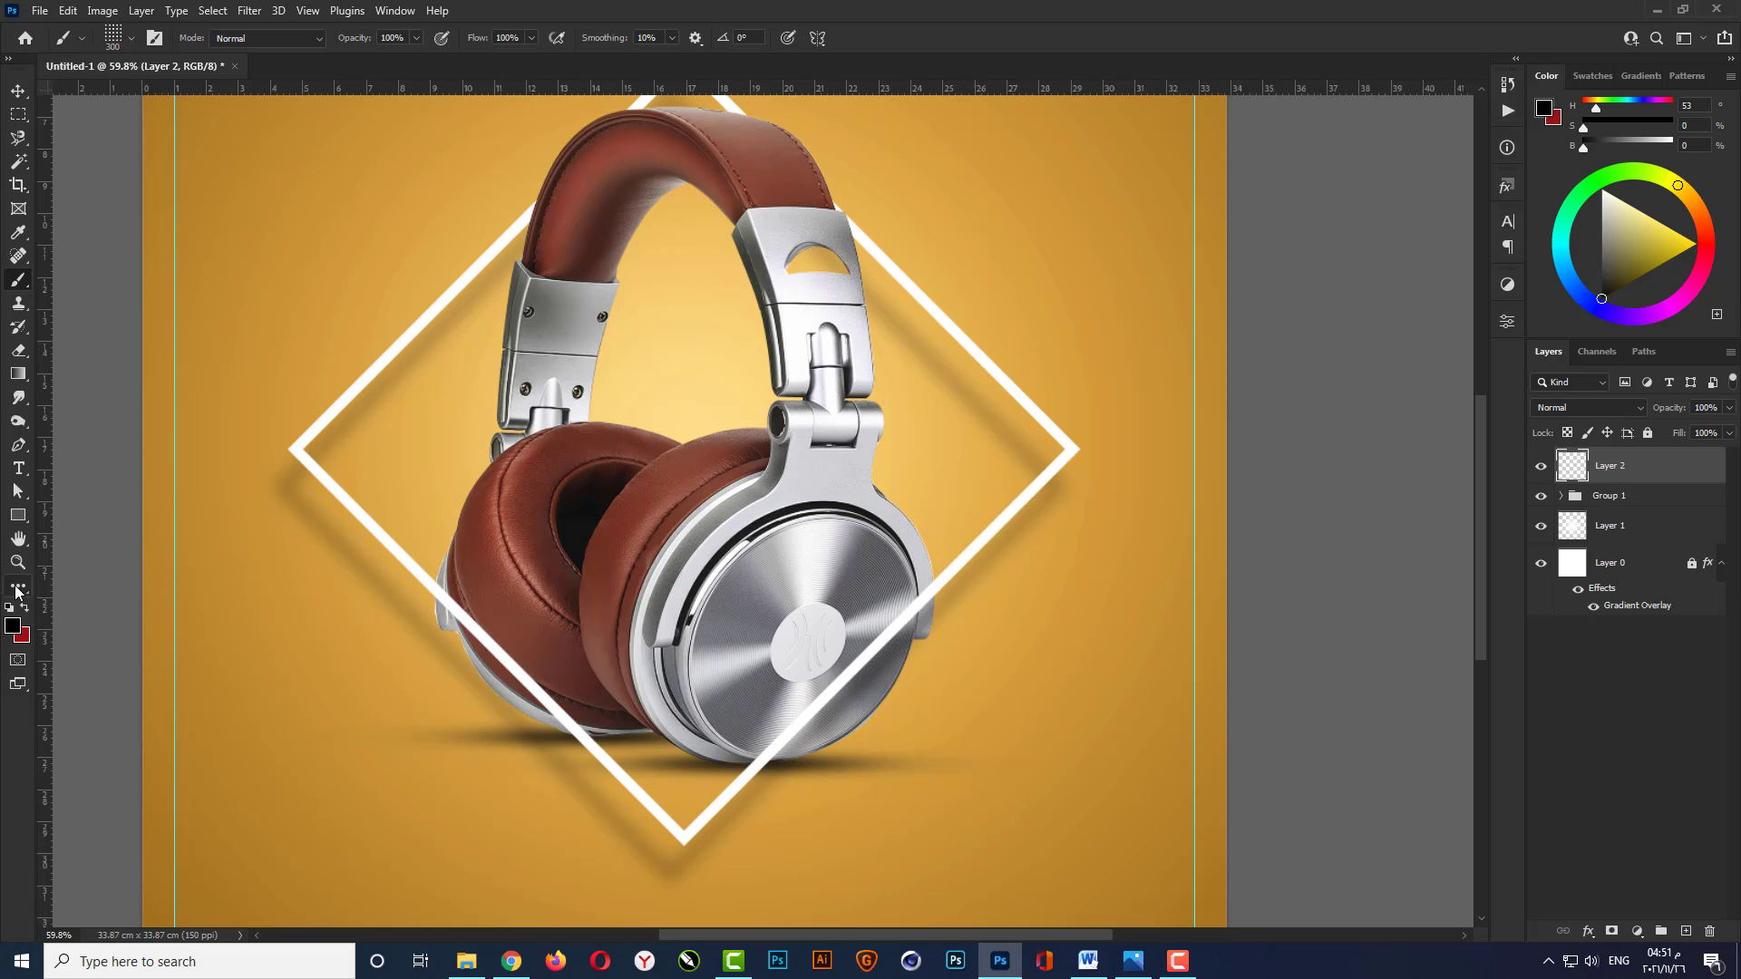
left_click(13, 625)
type("ffffff")
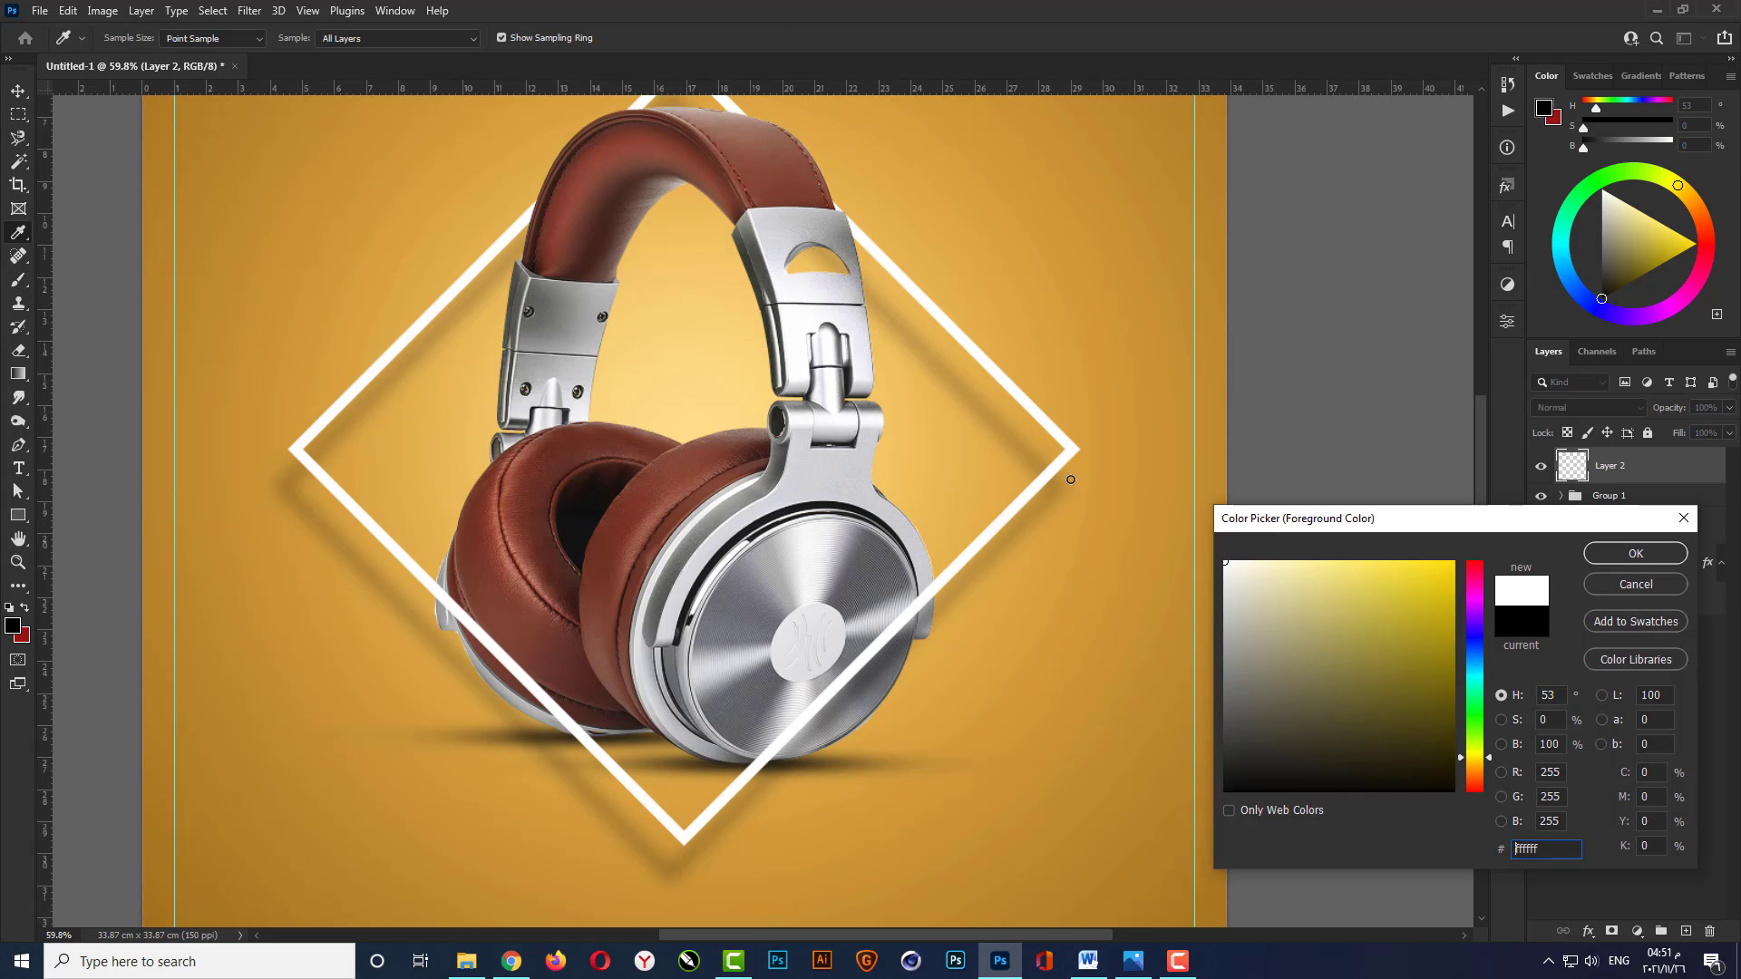
left_click(1635, 553)
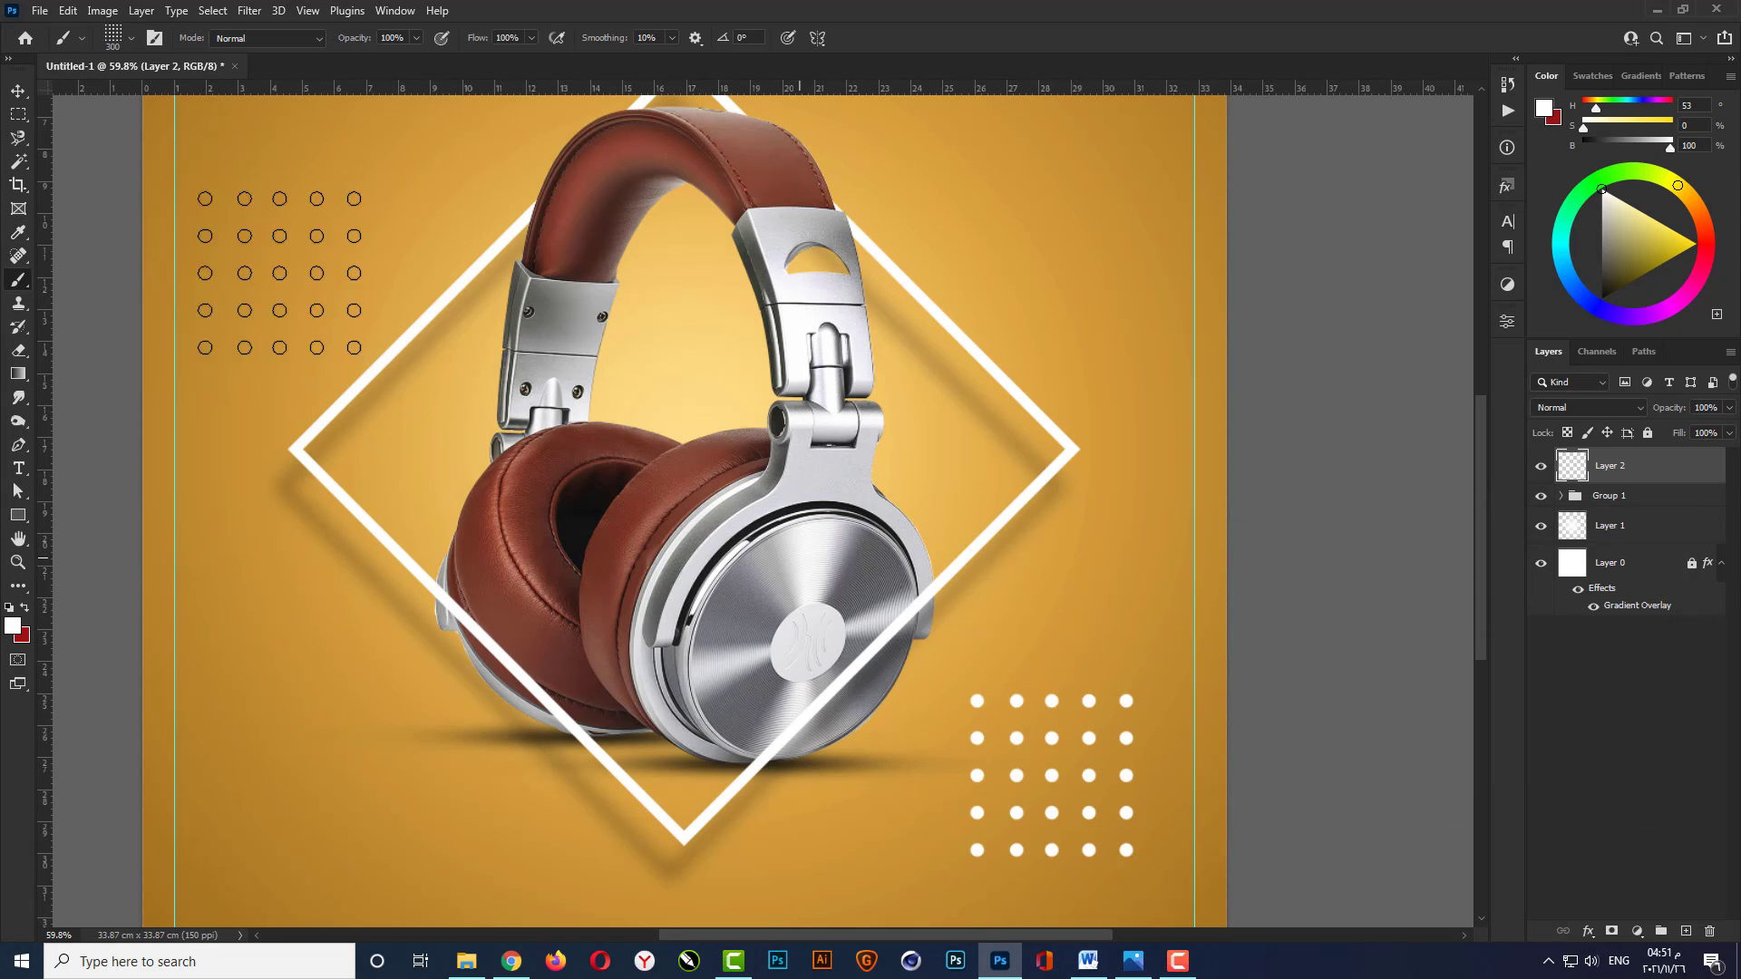
Delete the rightmost column of dots from the white grid with a rectangular selection, and deselect.
left_click(16, 116)
scroll(635, 222, "down", 1)
left_click_drag(1174, 598, 1066, 857)
key("Delete")
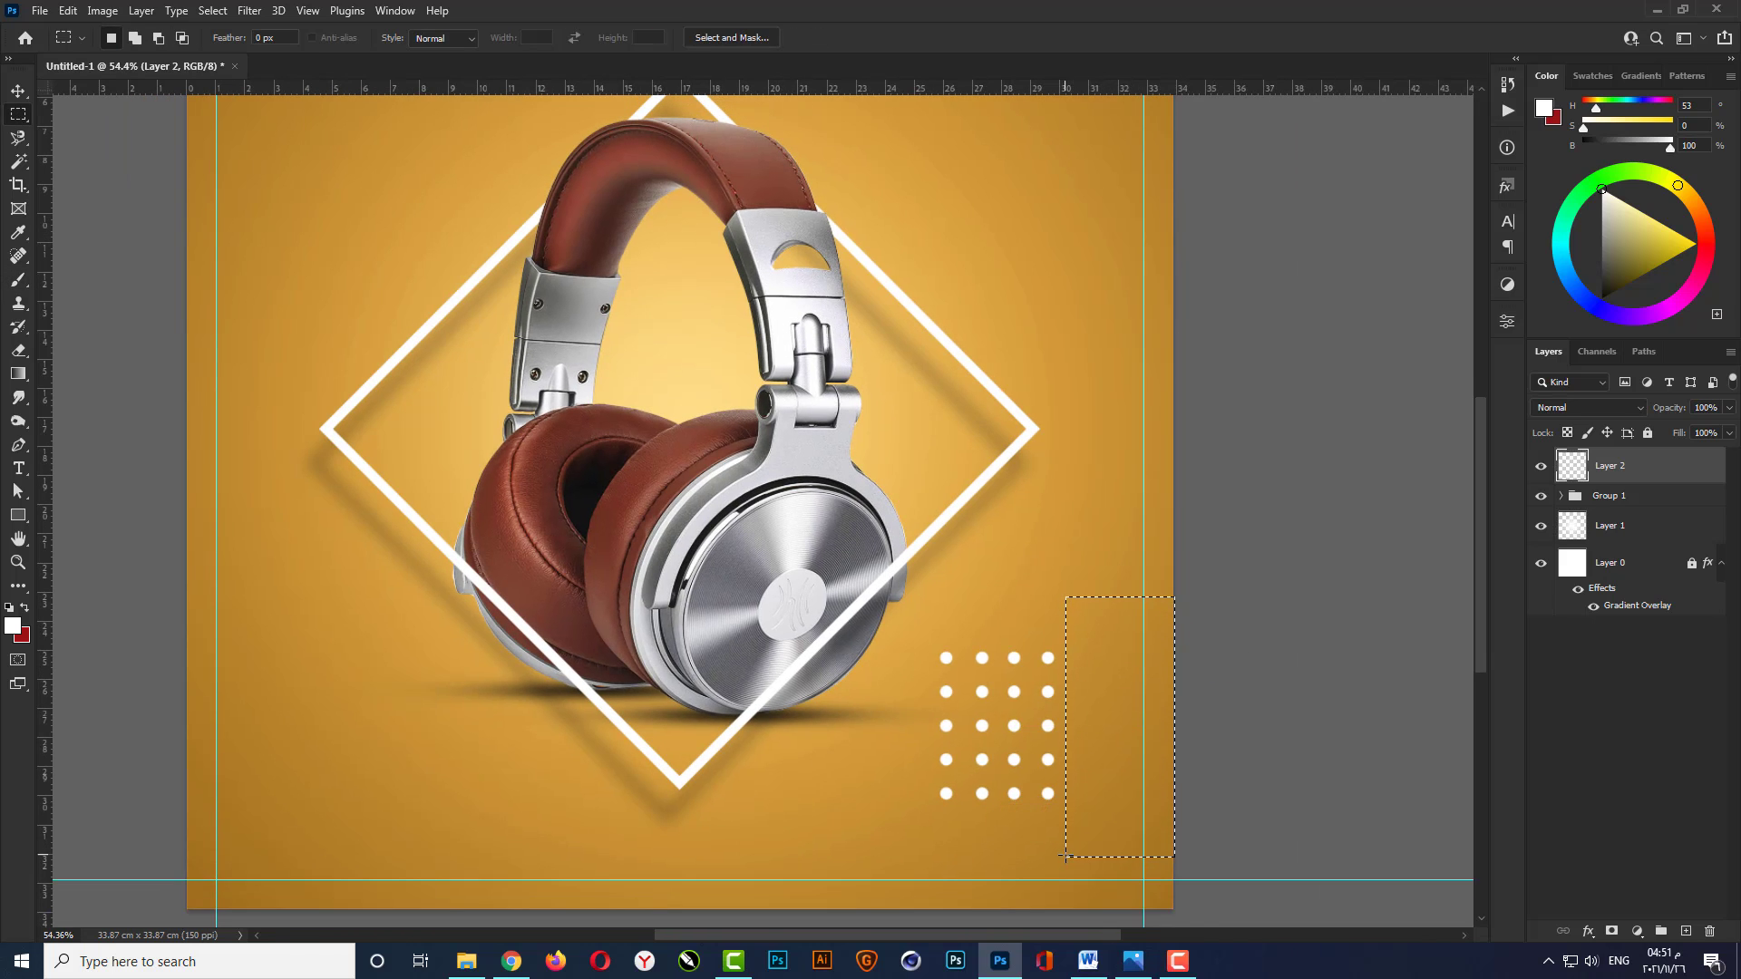
key("ctrl+d")
key("v")
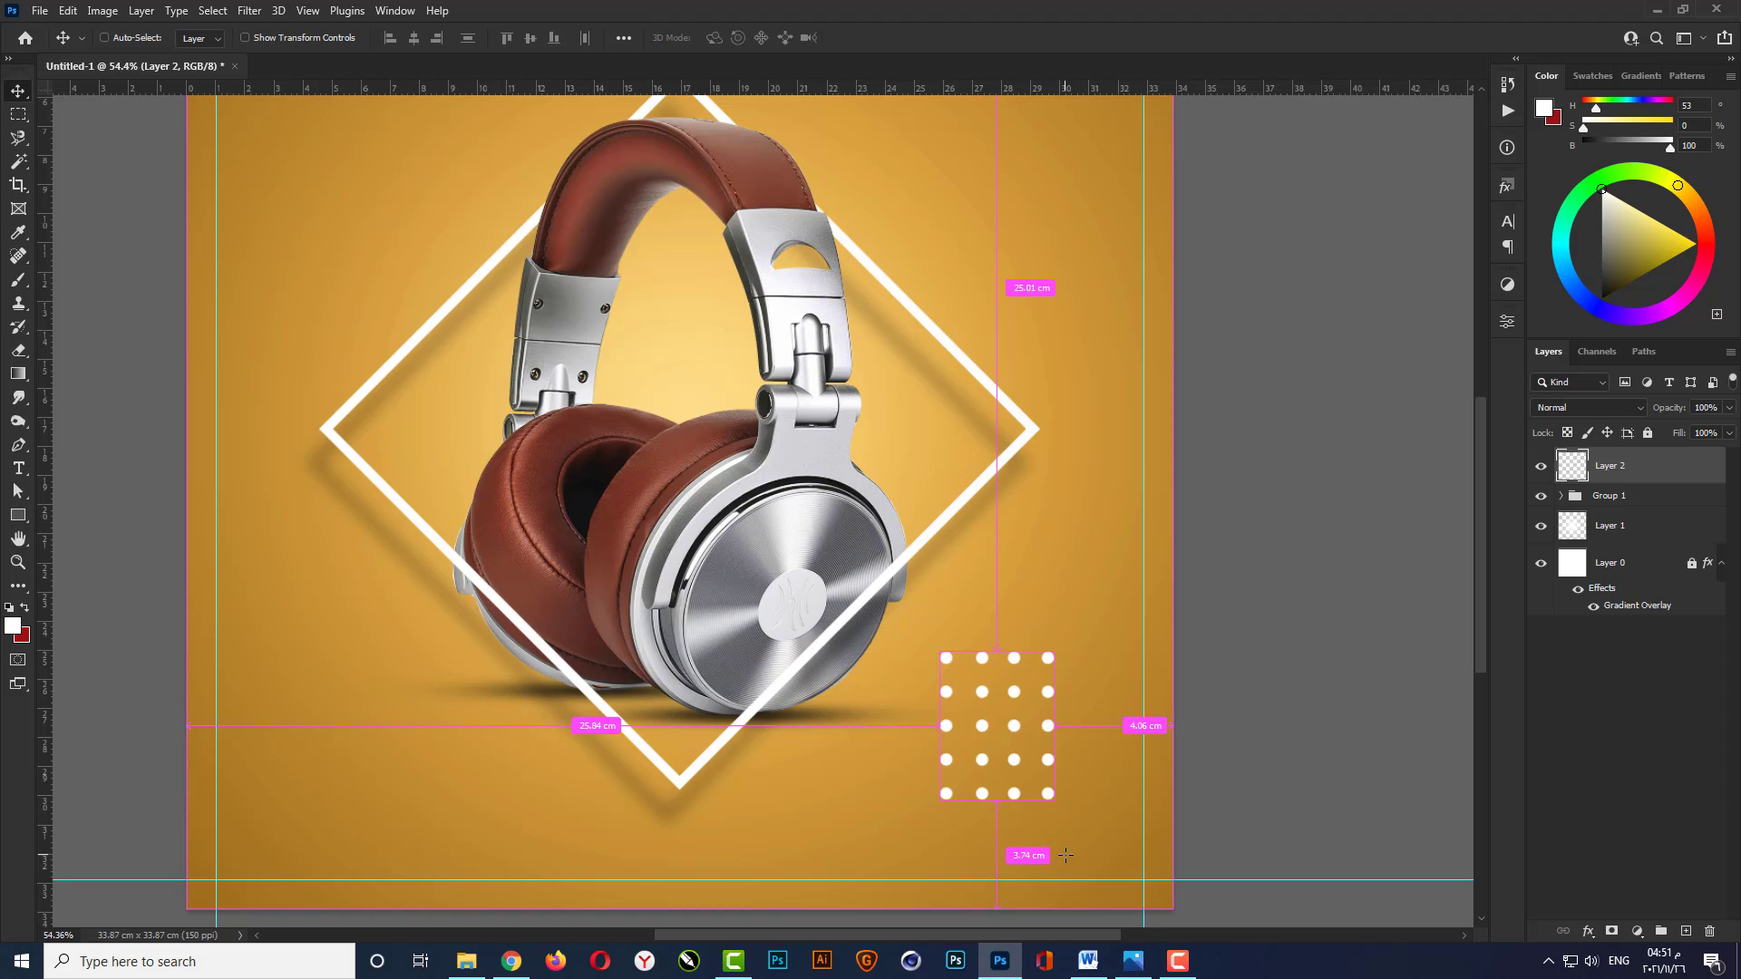
Duplicate the white dot grid and place the copy directly above the original so the rows continue at even spacing.
key("ctrl+j")
key("t")
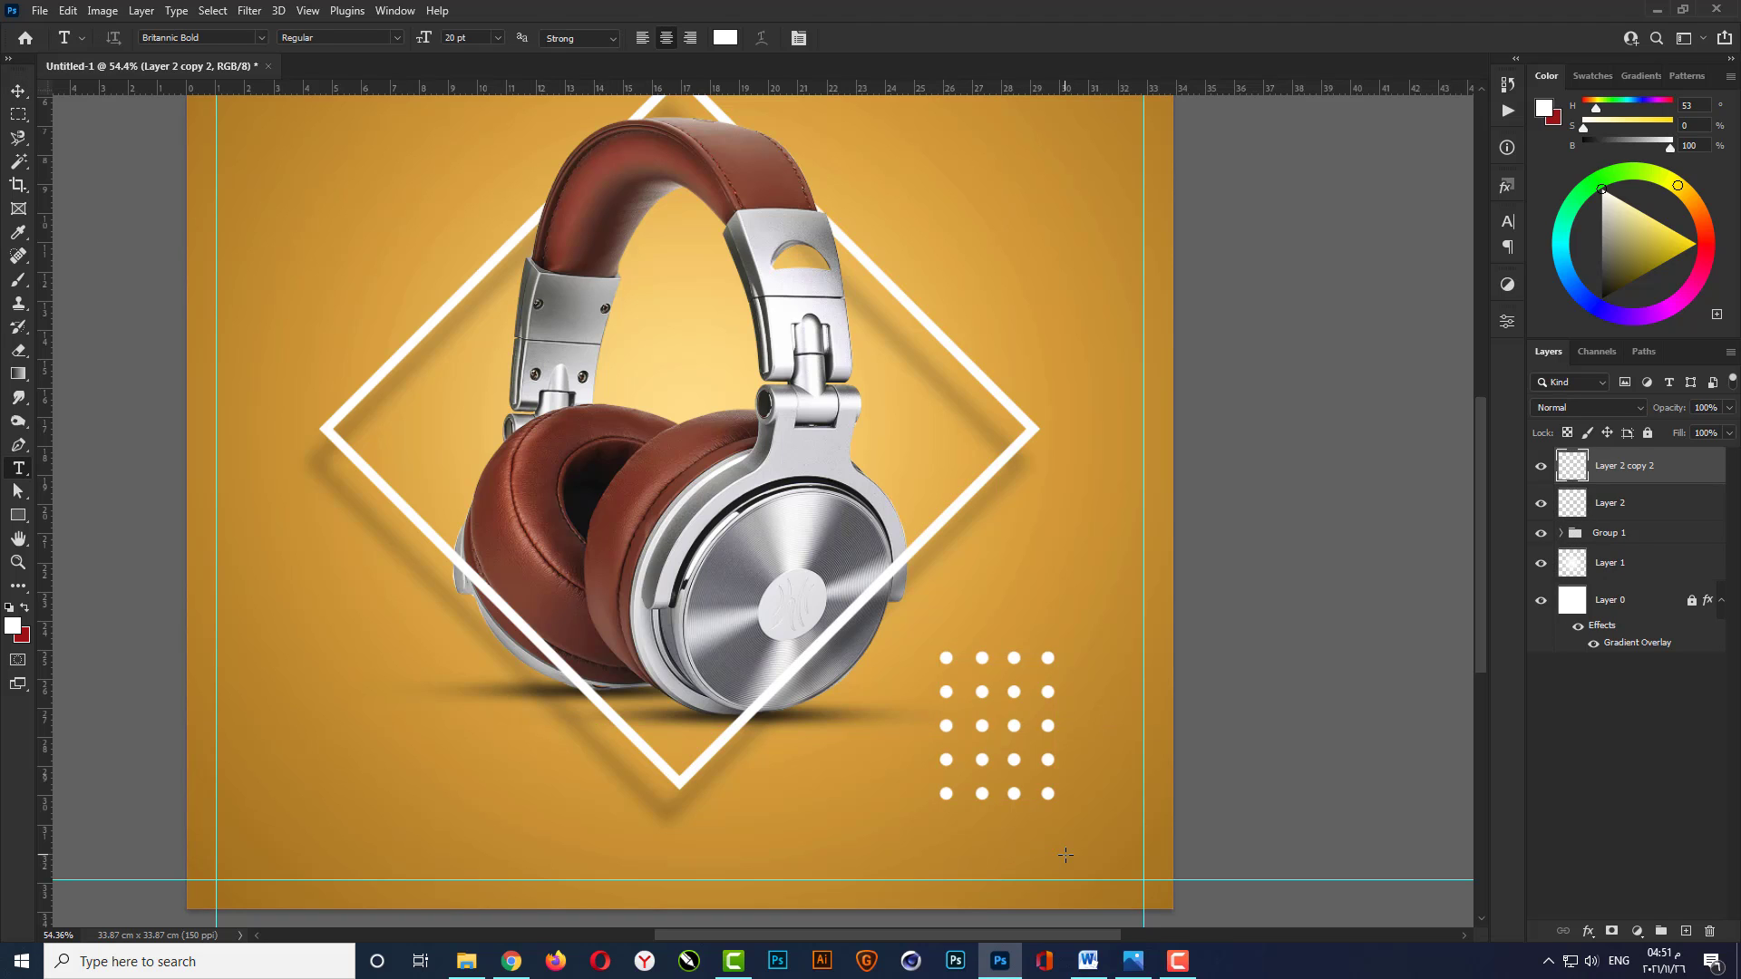
key("ctrl+t")
left_click_drag(1020, 721, 1023, 567)
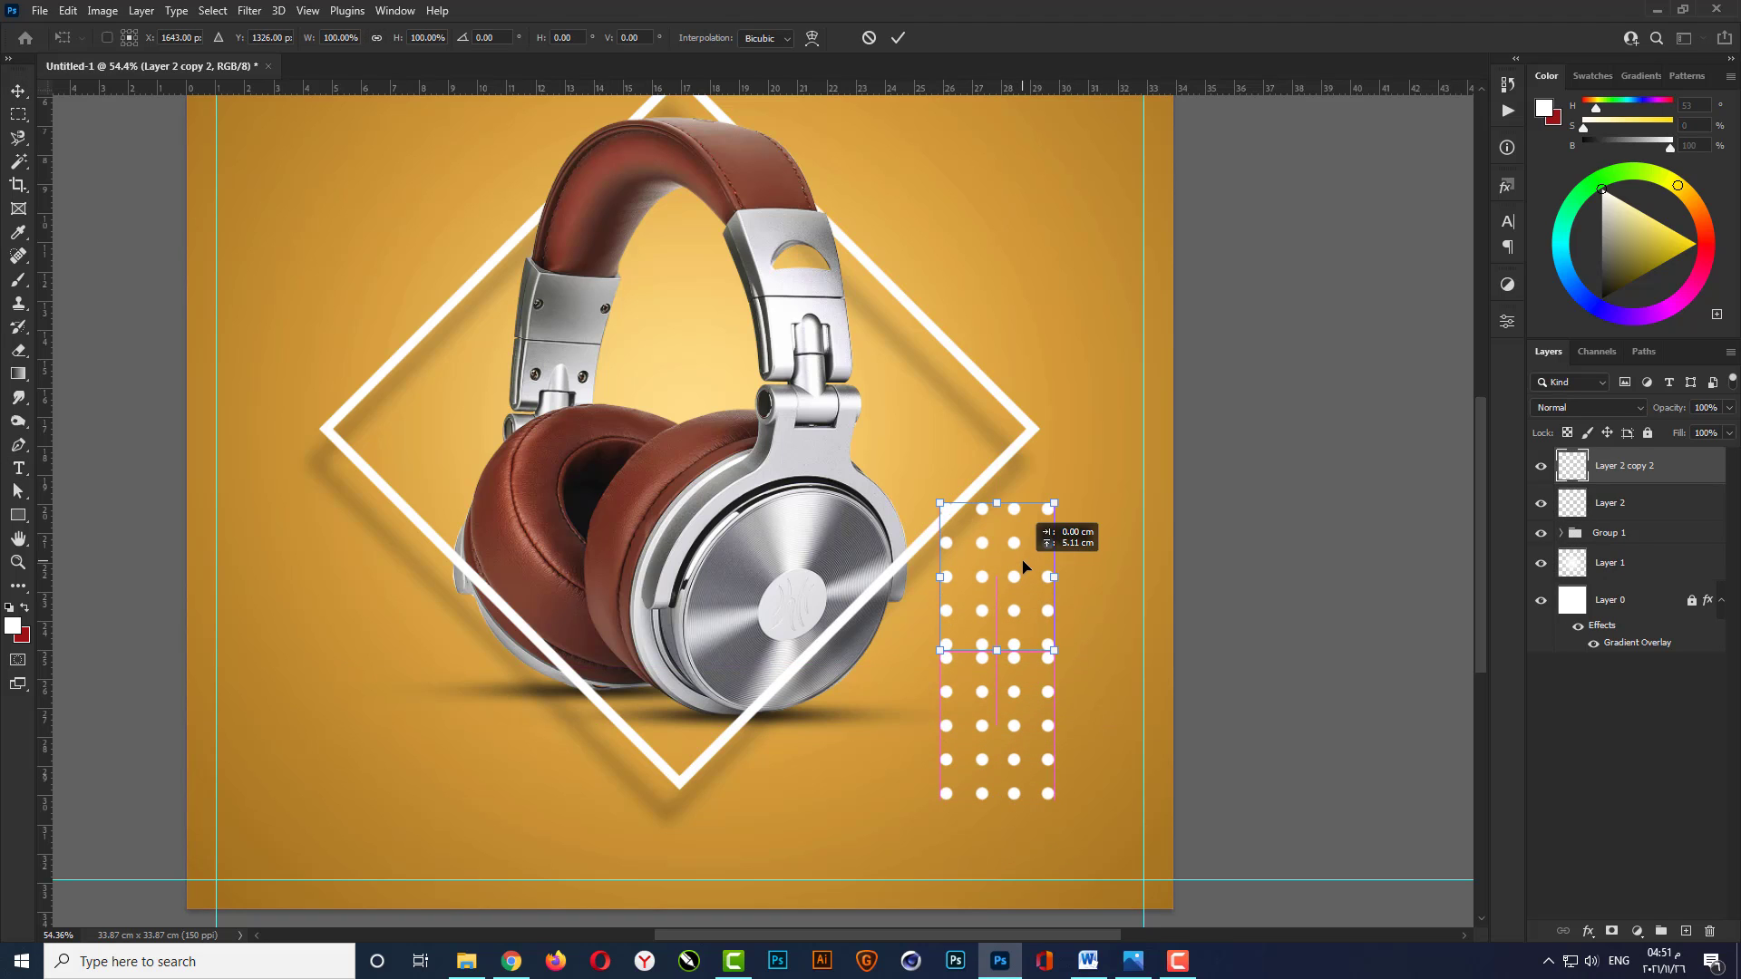
key("Return")
key("v")
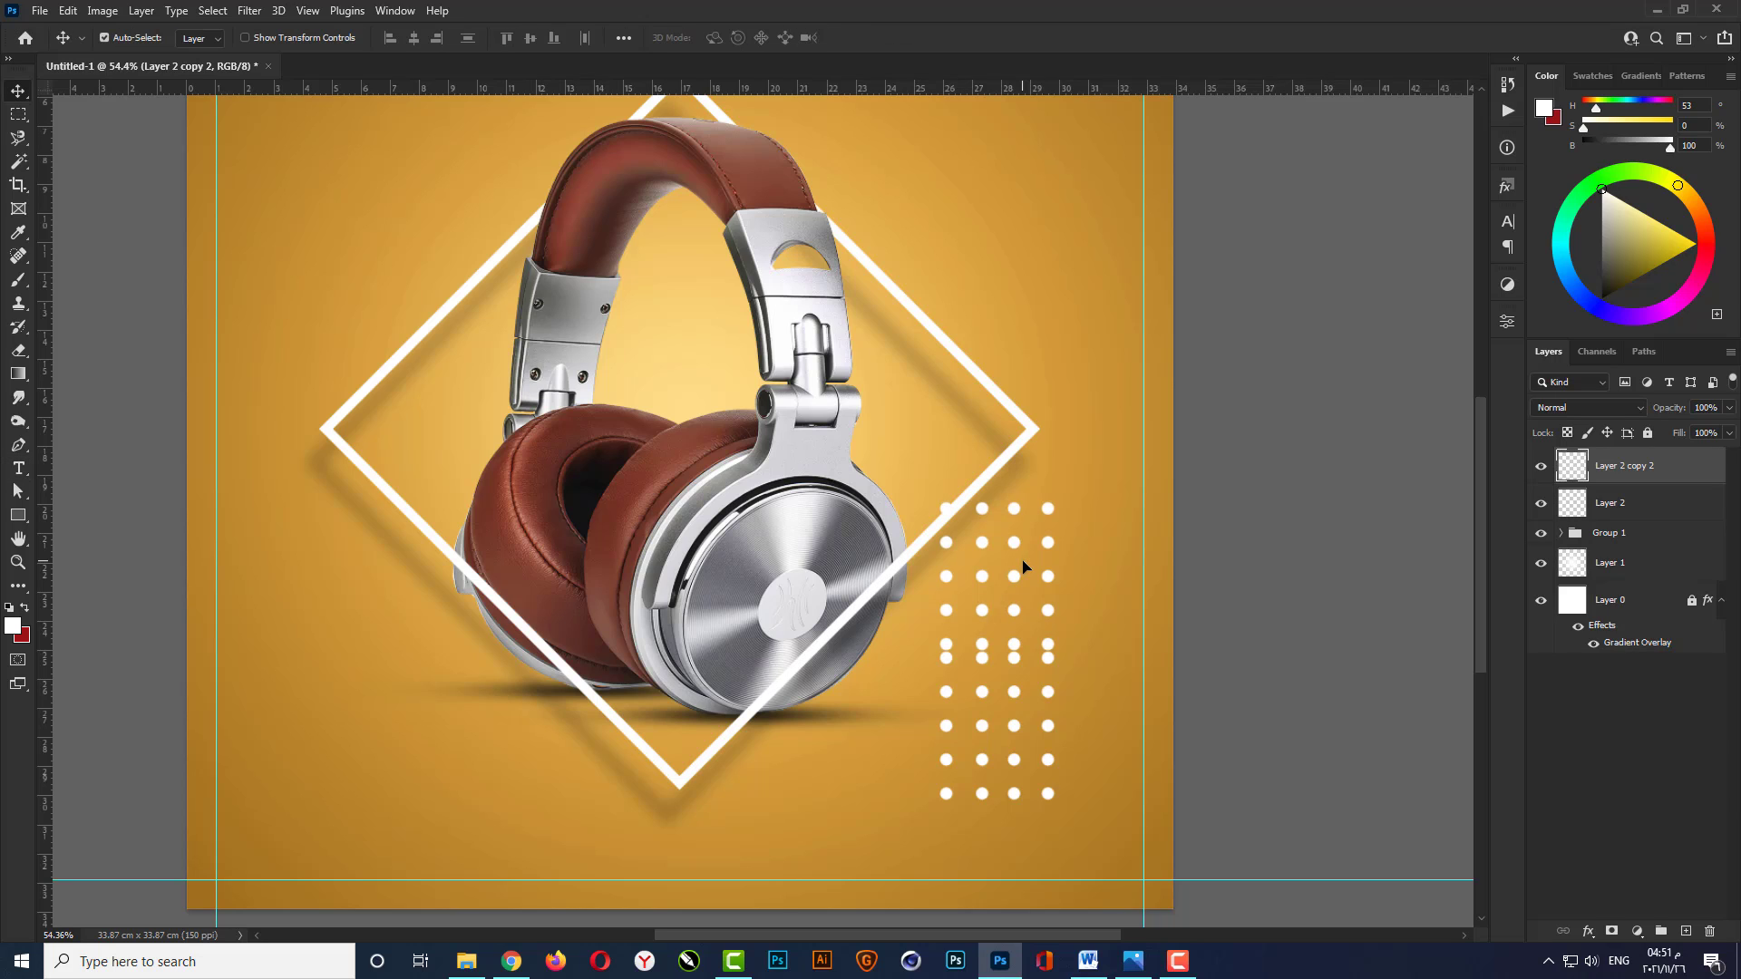
key("shift+Up")
key("shift+Up")
key("shift+Up")
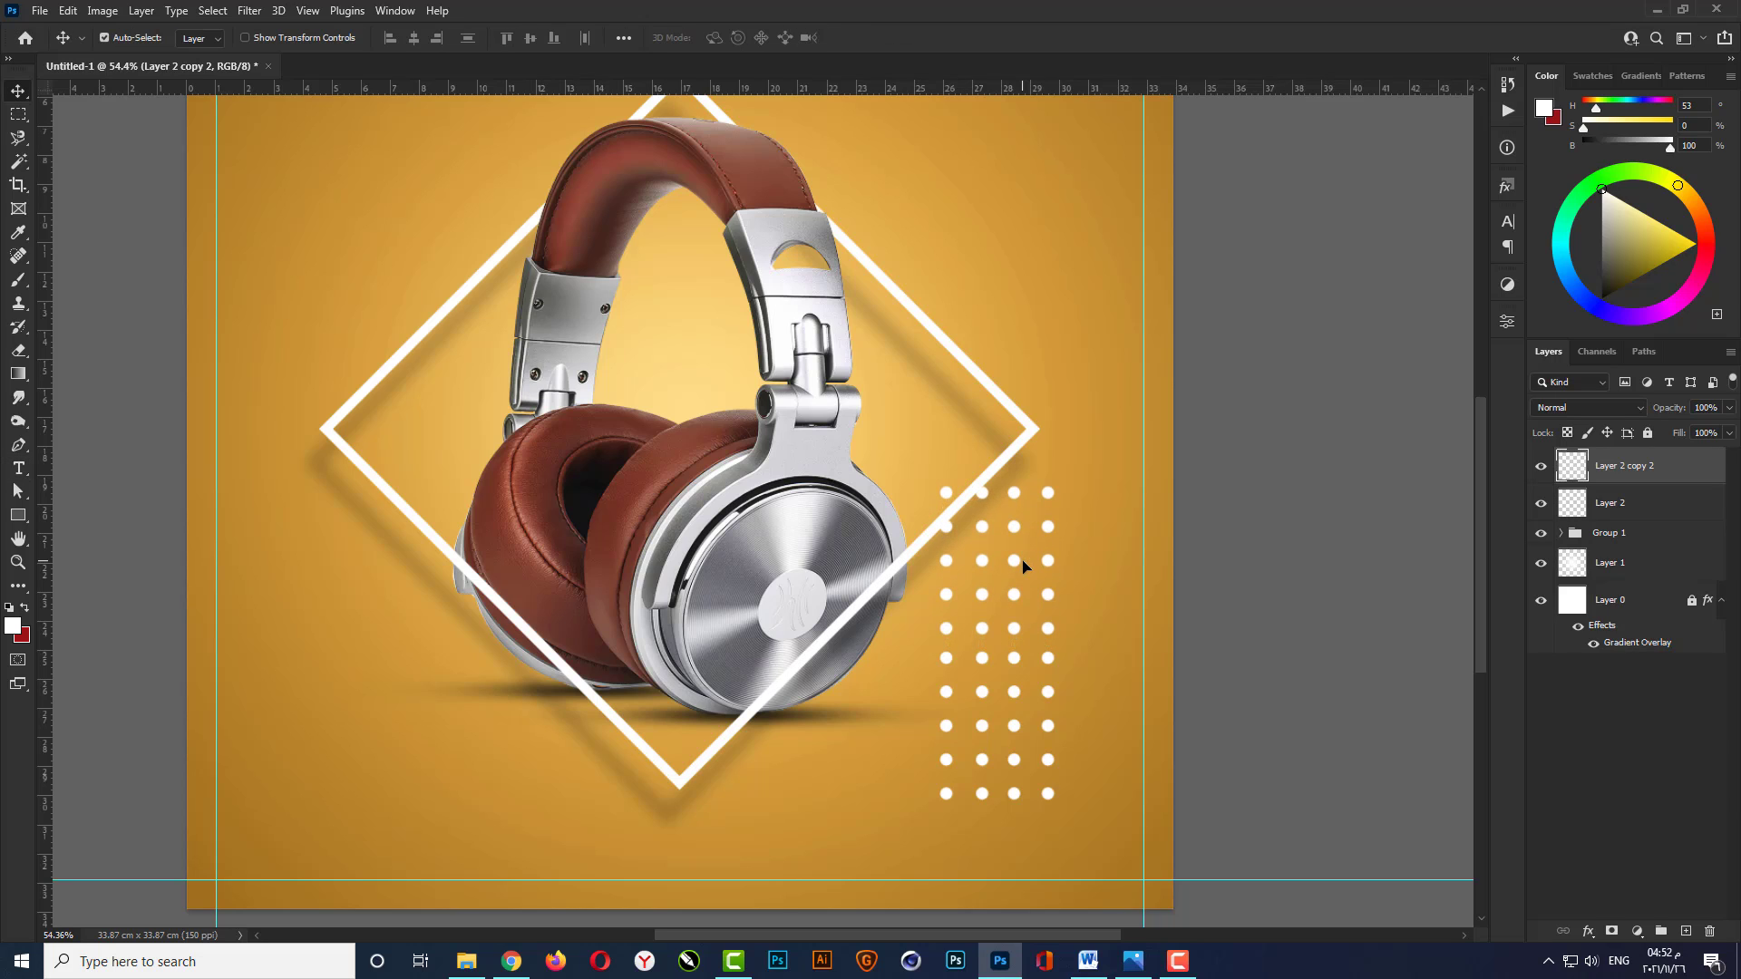
Convert the two dot-grid layers together into a single smart object.
left_click(1626, 513, "ctrl")
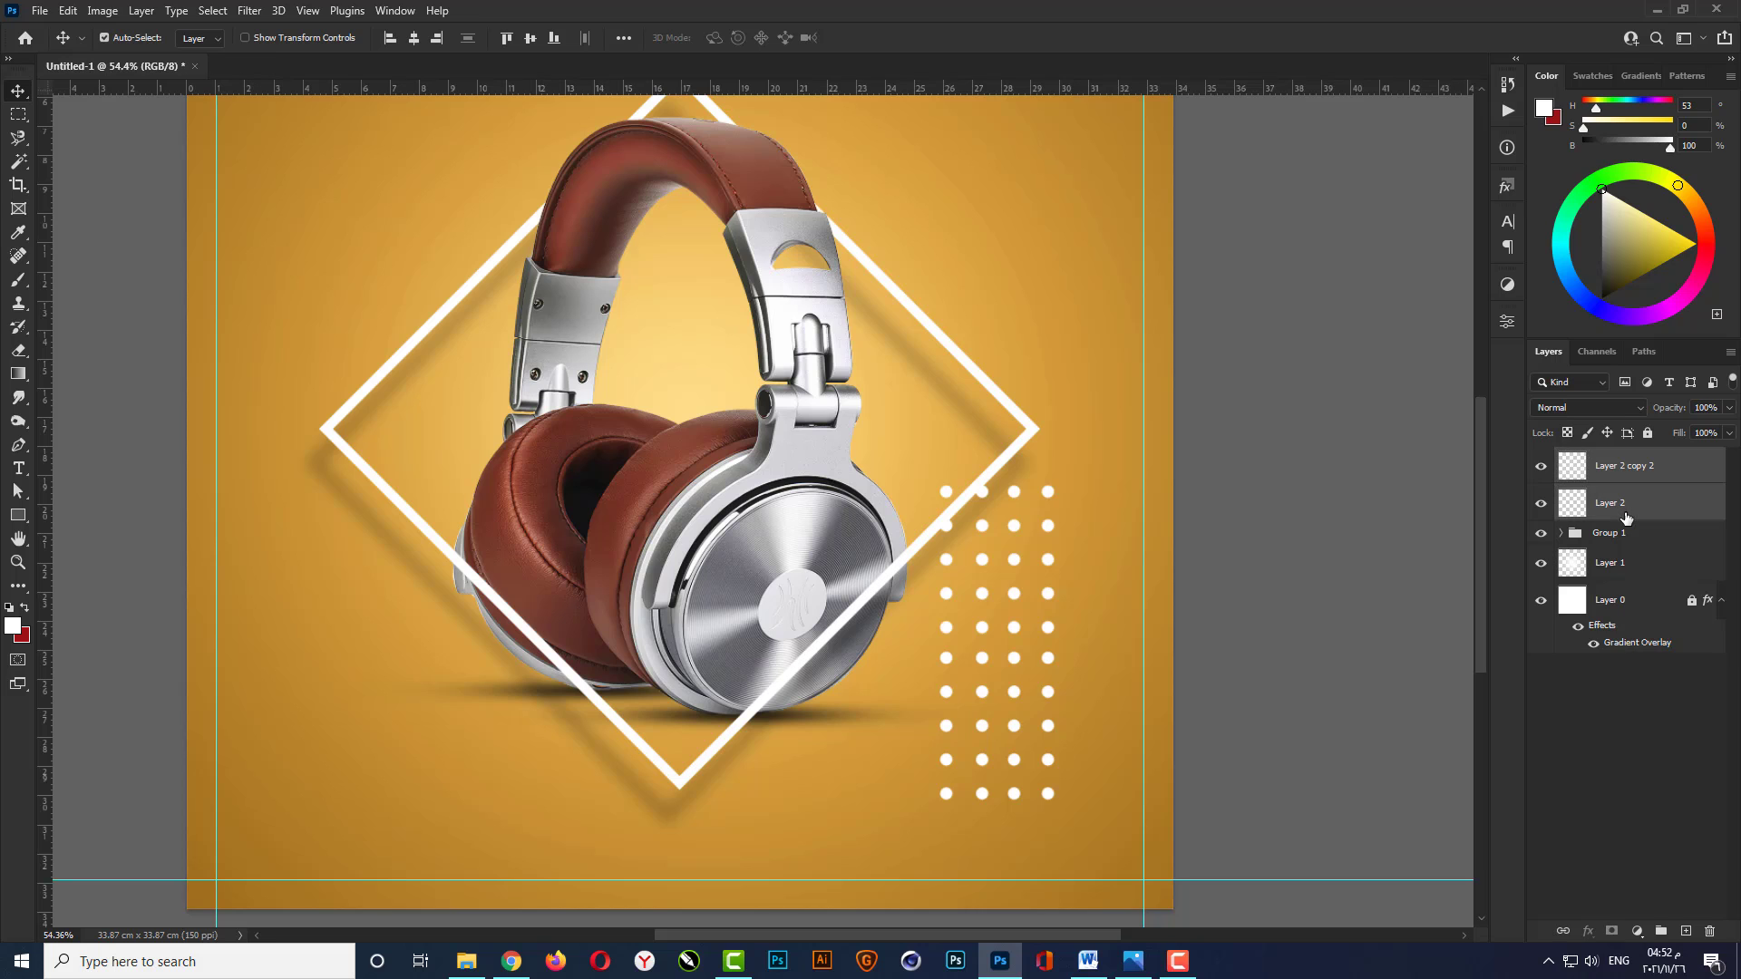
right_click(1630, 514)
left_click(1508, 429)
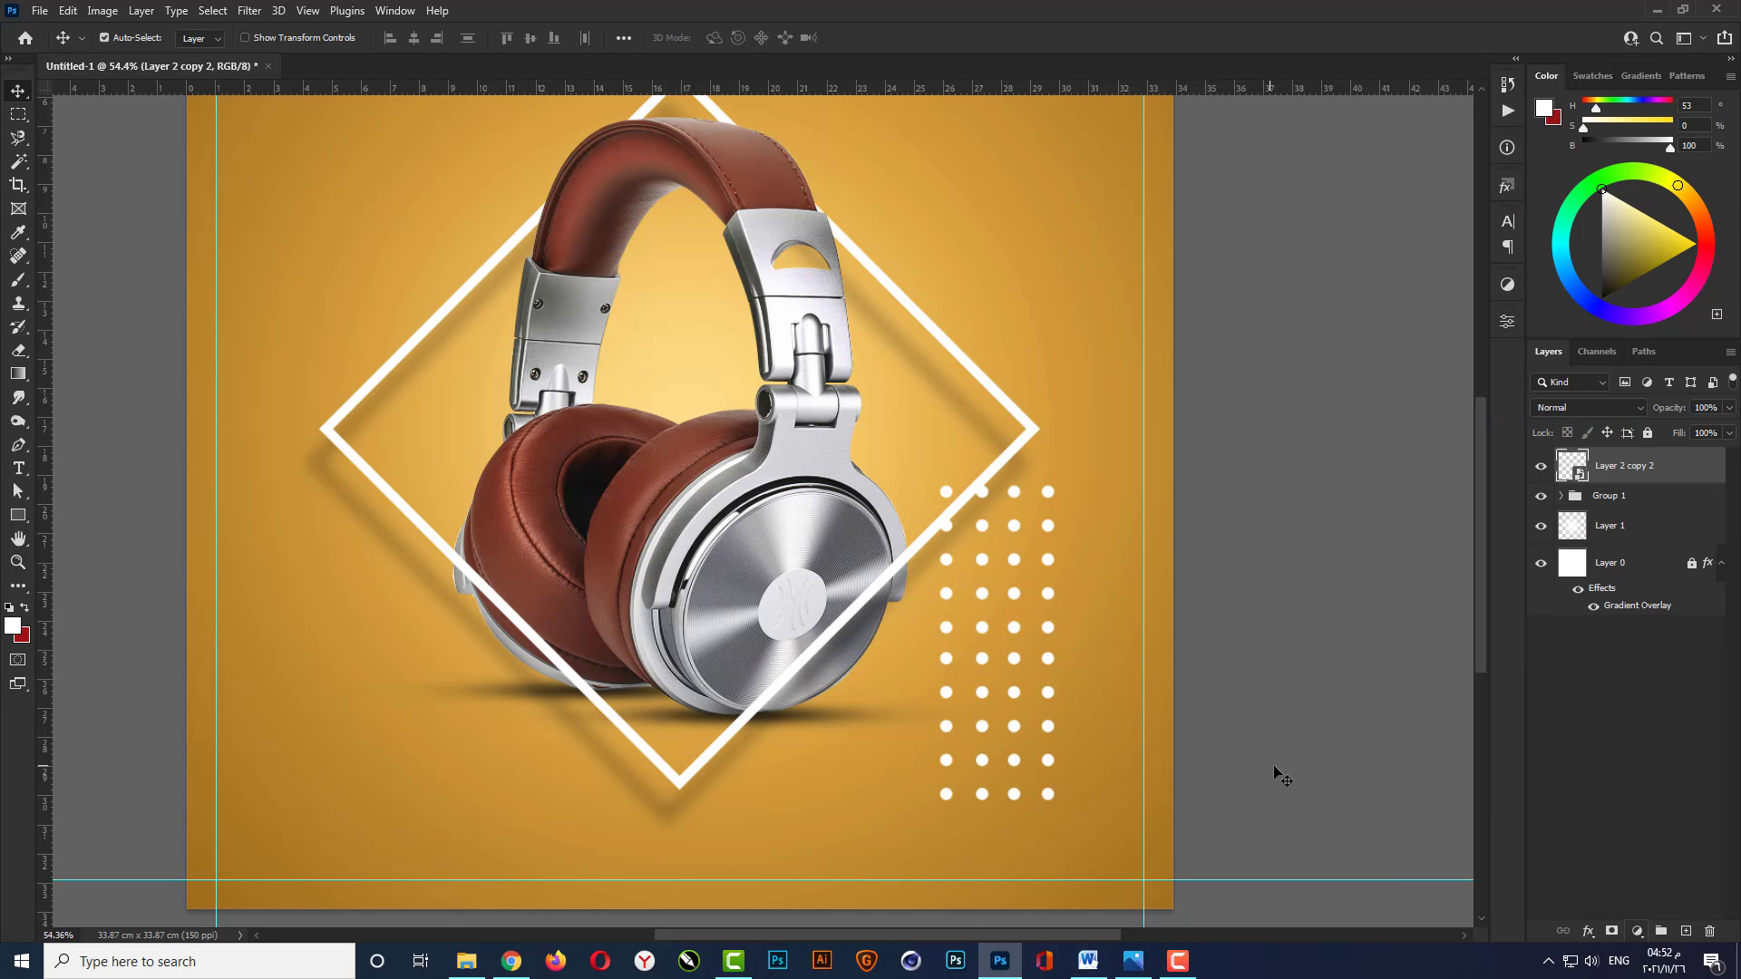
Add a Gradient Overlay to the dot grid using the Foreground to Transparent preset with a white (ffffff) starting stop.
left_click(1634, 933)
left_click(1589, 934)
left_click(1588, 934)
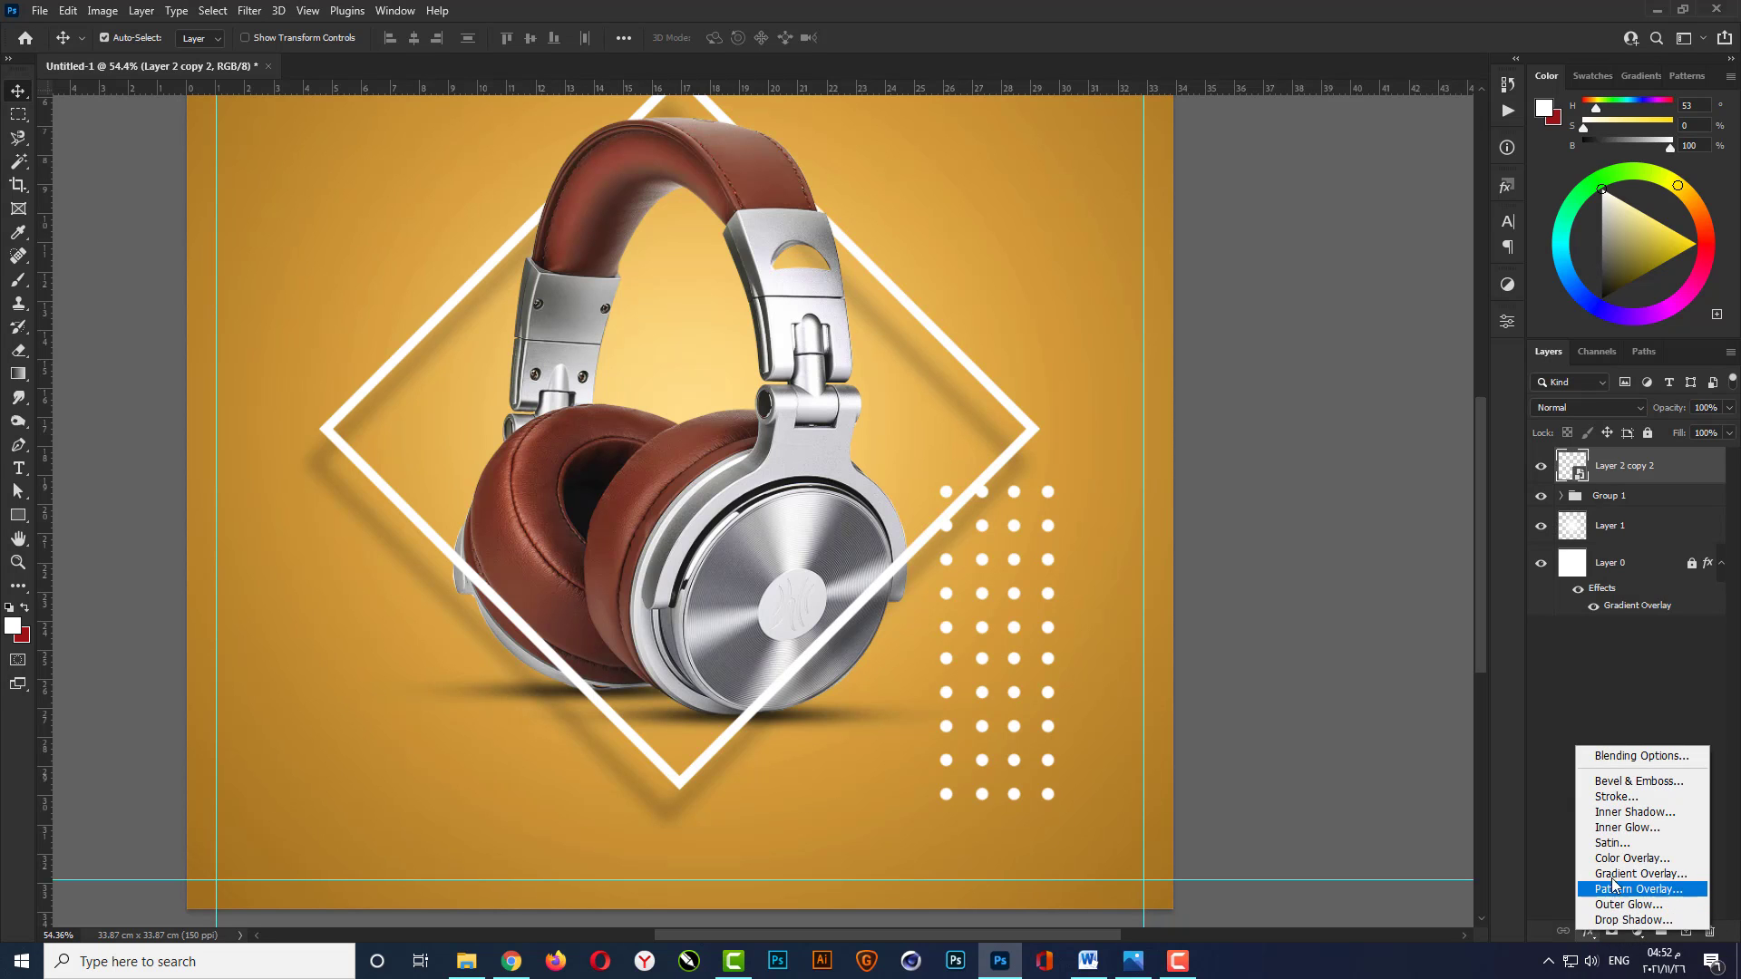
left_click(1619, 886)
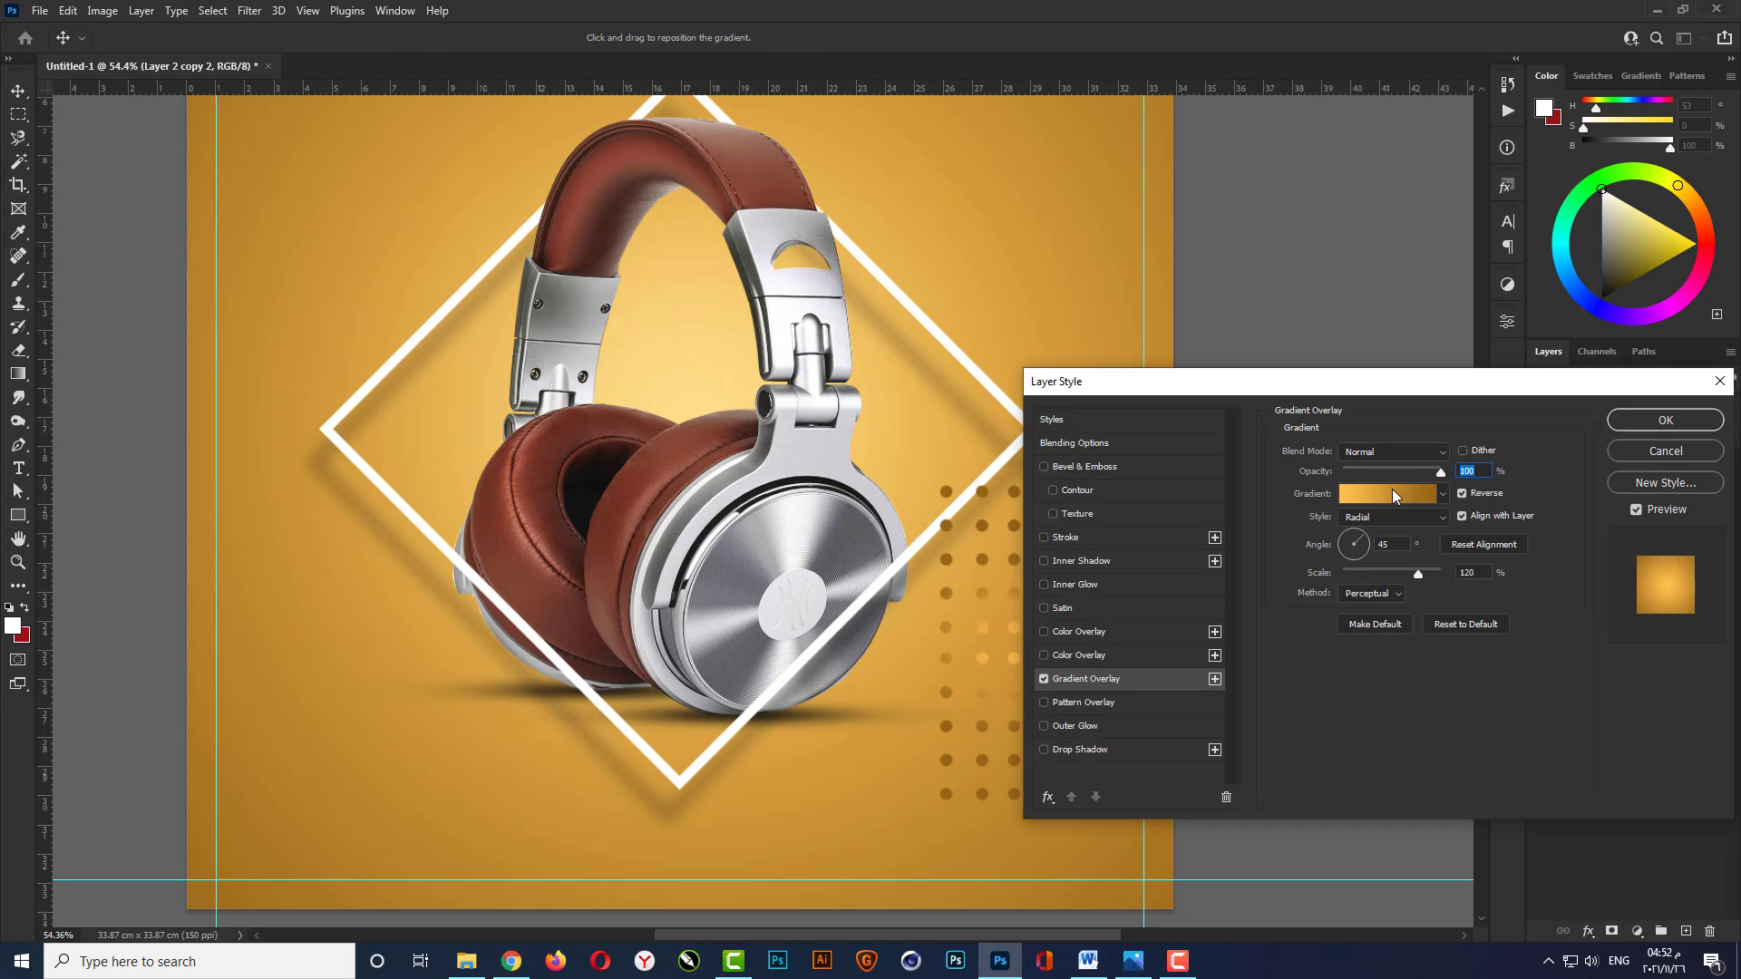
left_click(1491, 385)
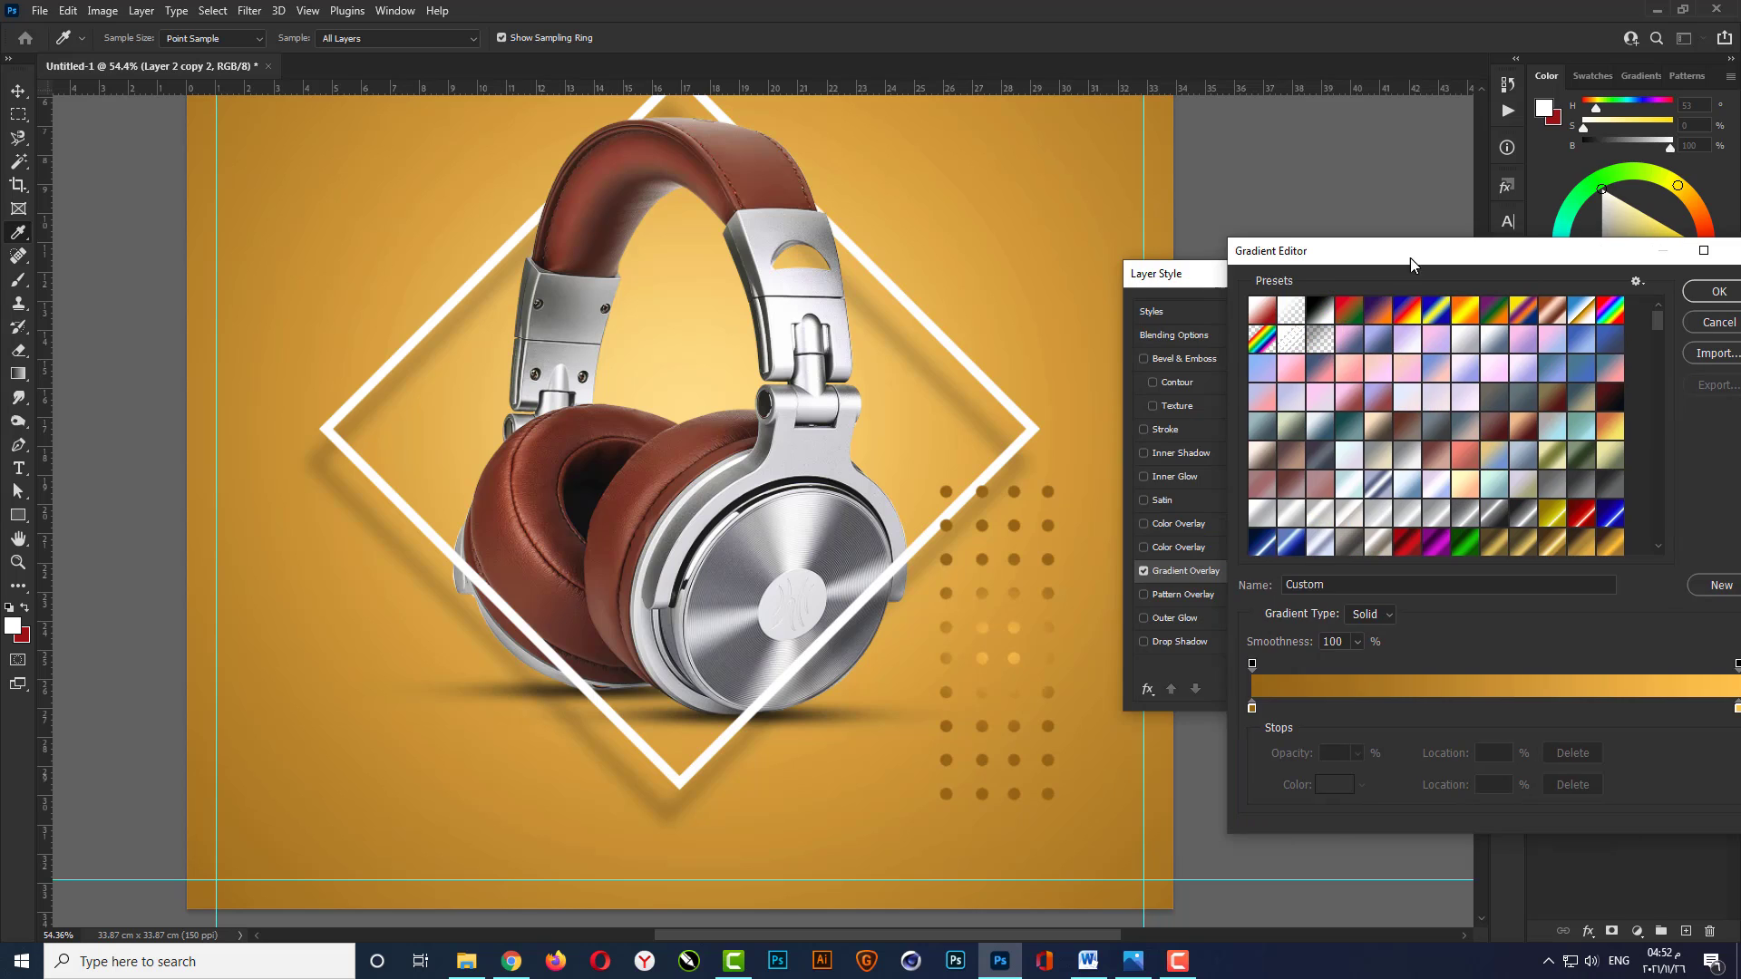
left_click_drag(1411, 264, 1442, 353)
left_click(1325, 343)
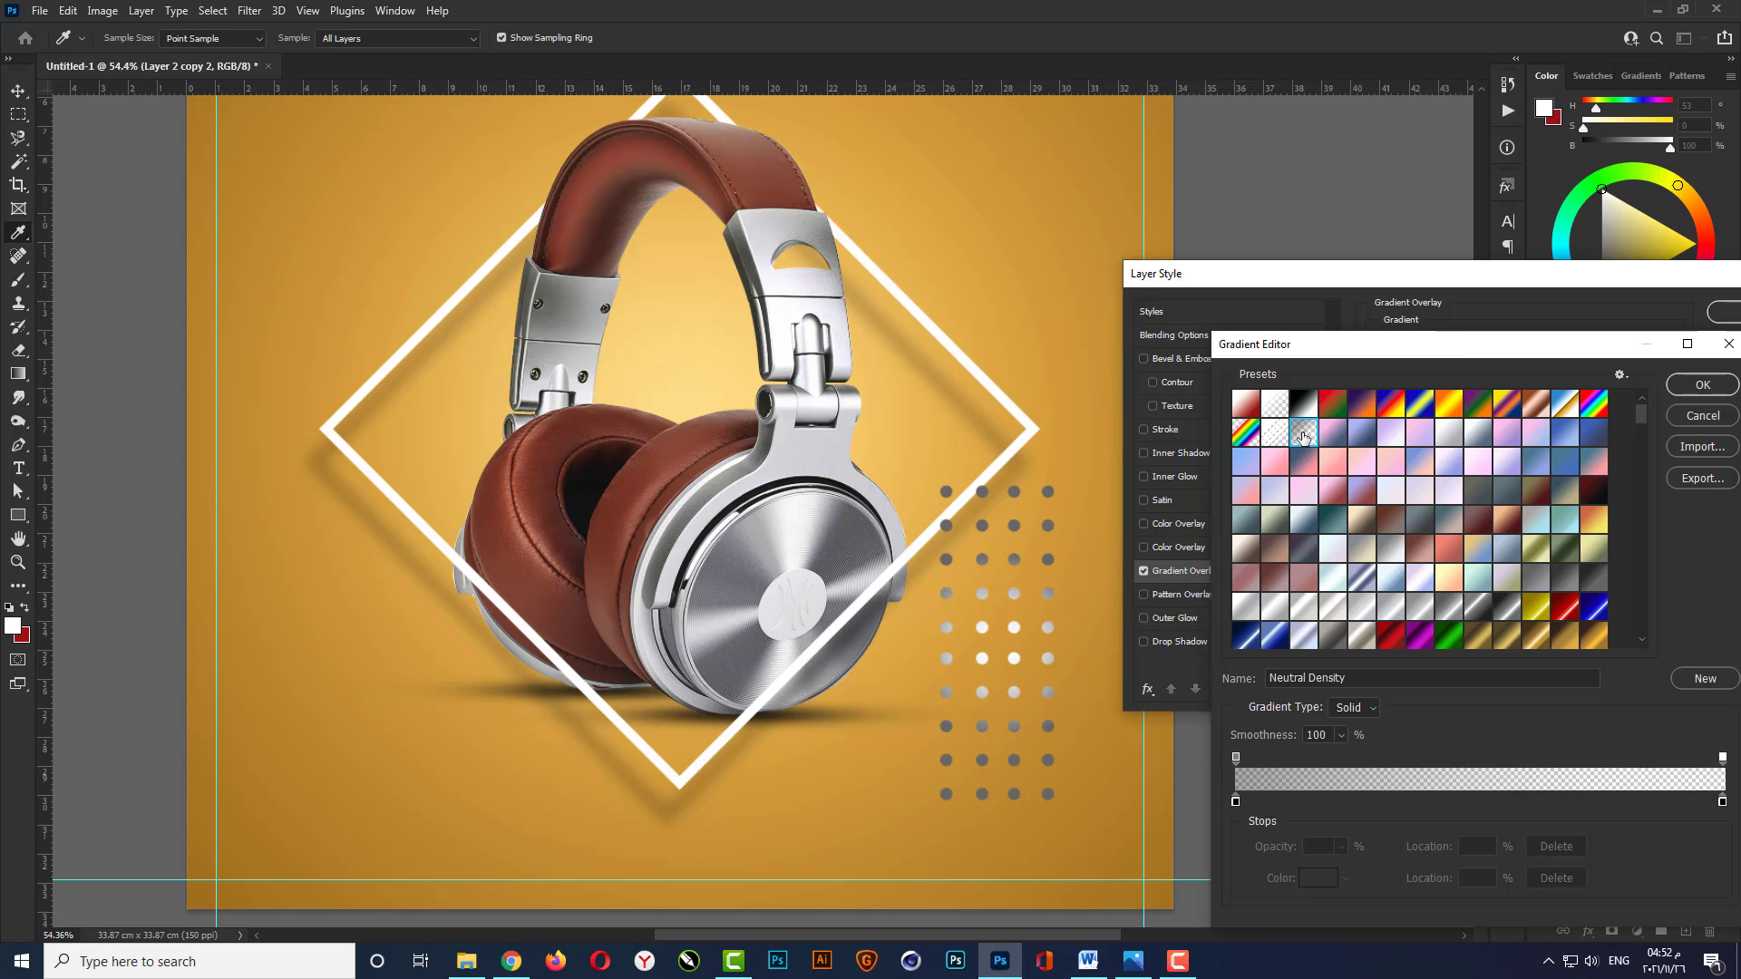
left_click(1272, 405)
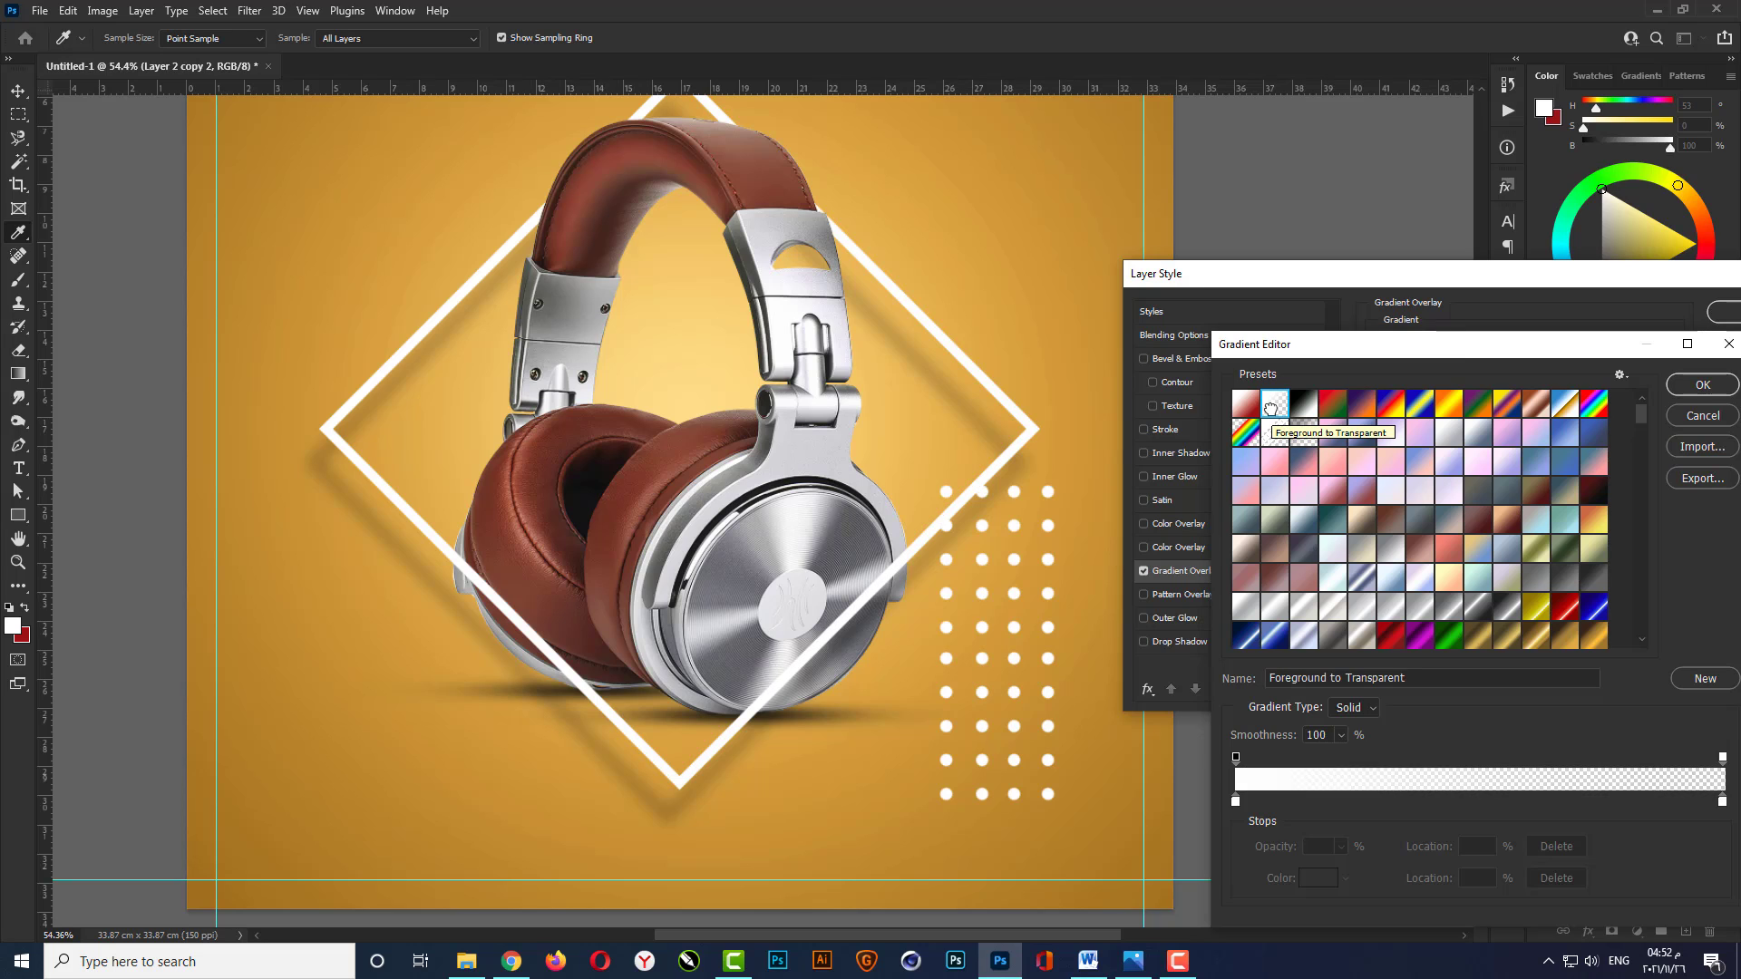
left_click(1236, 802)
left_click(1318, 877)
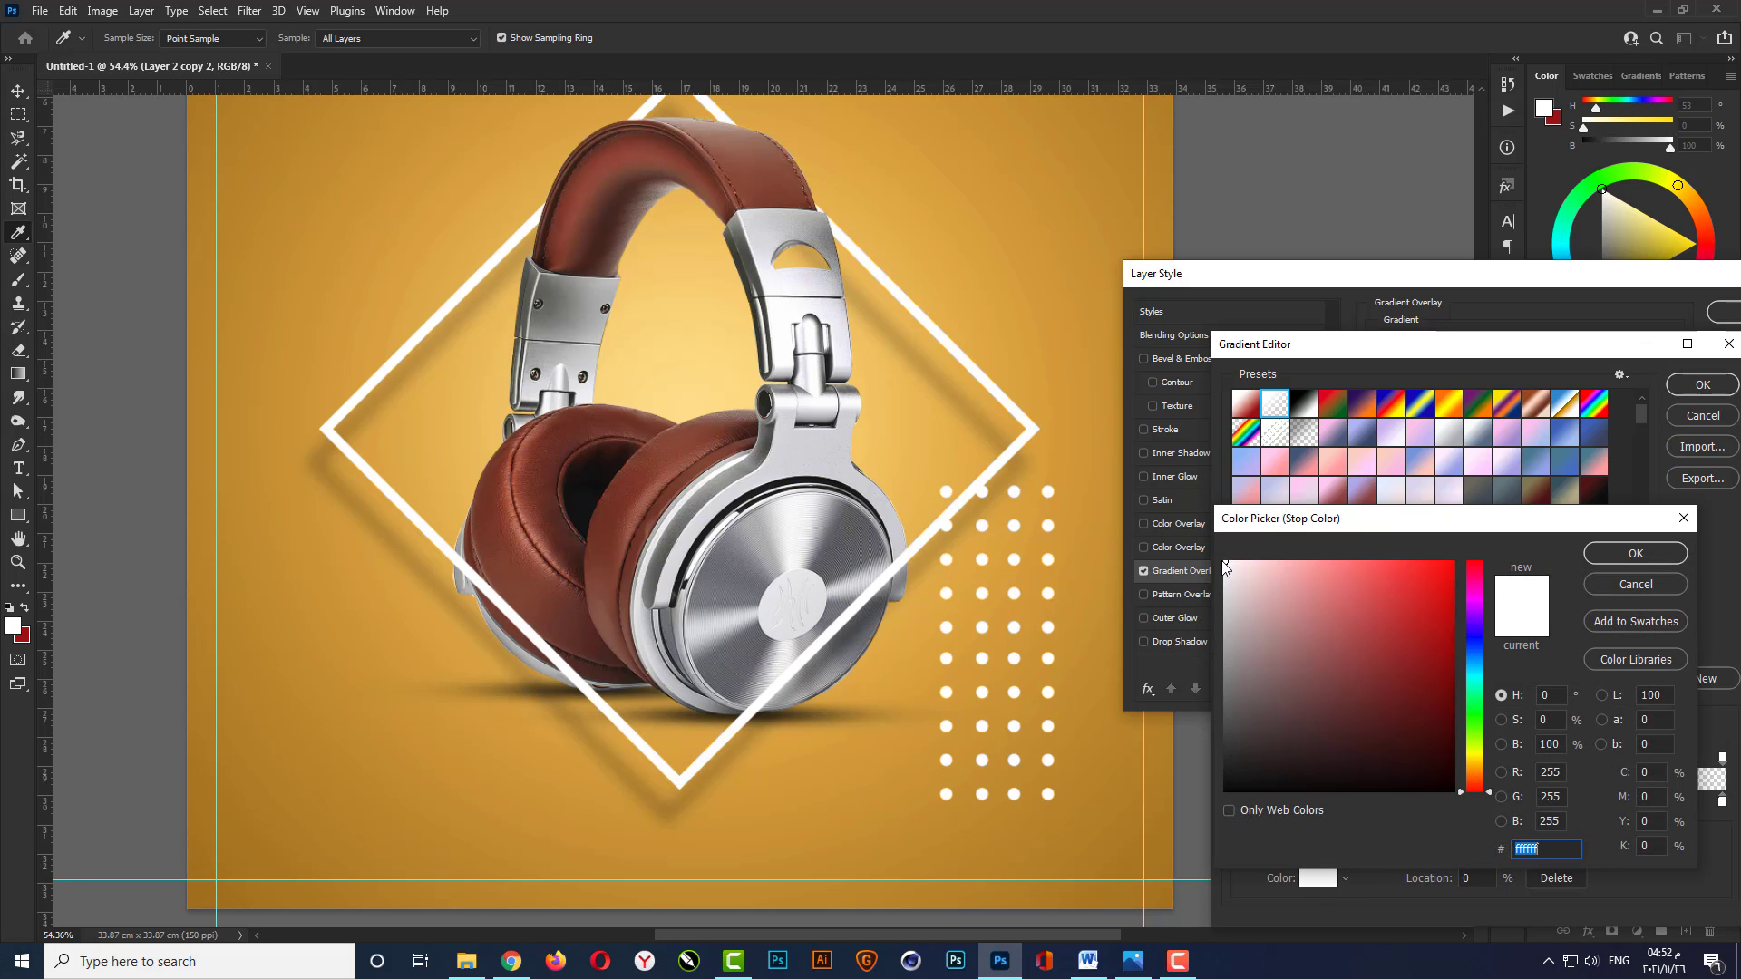
left_click(1635, 553)
left_click(1703, 385)
Set the dot grid's Gradient Overlay to the Linear style at a 90° angle and apply it.
left_click_drag(1613, 283, 1520, 405)
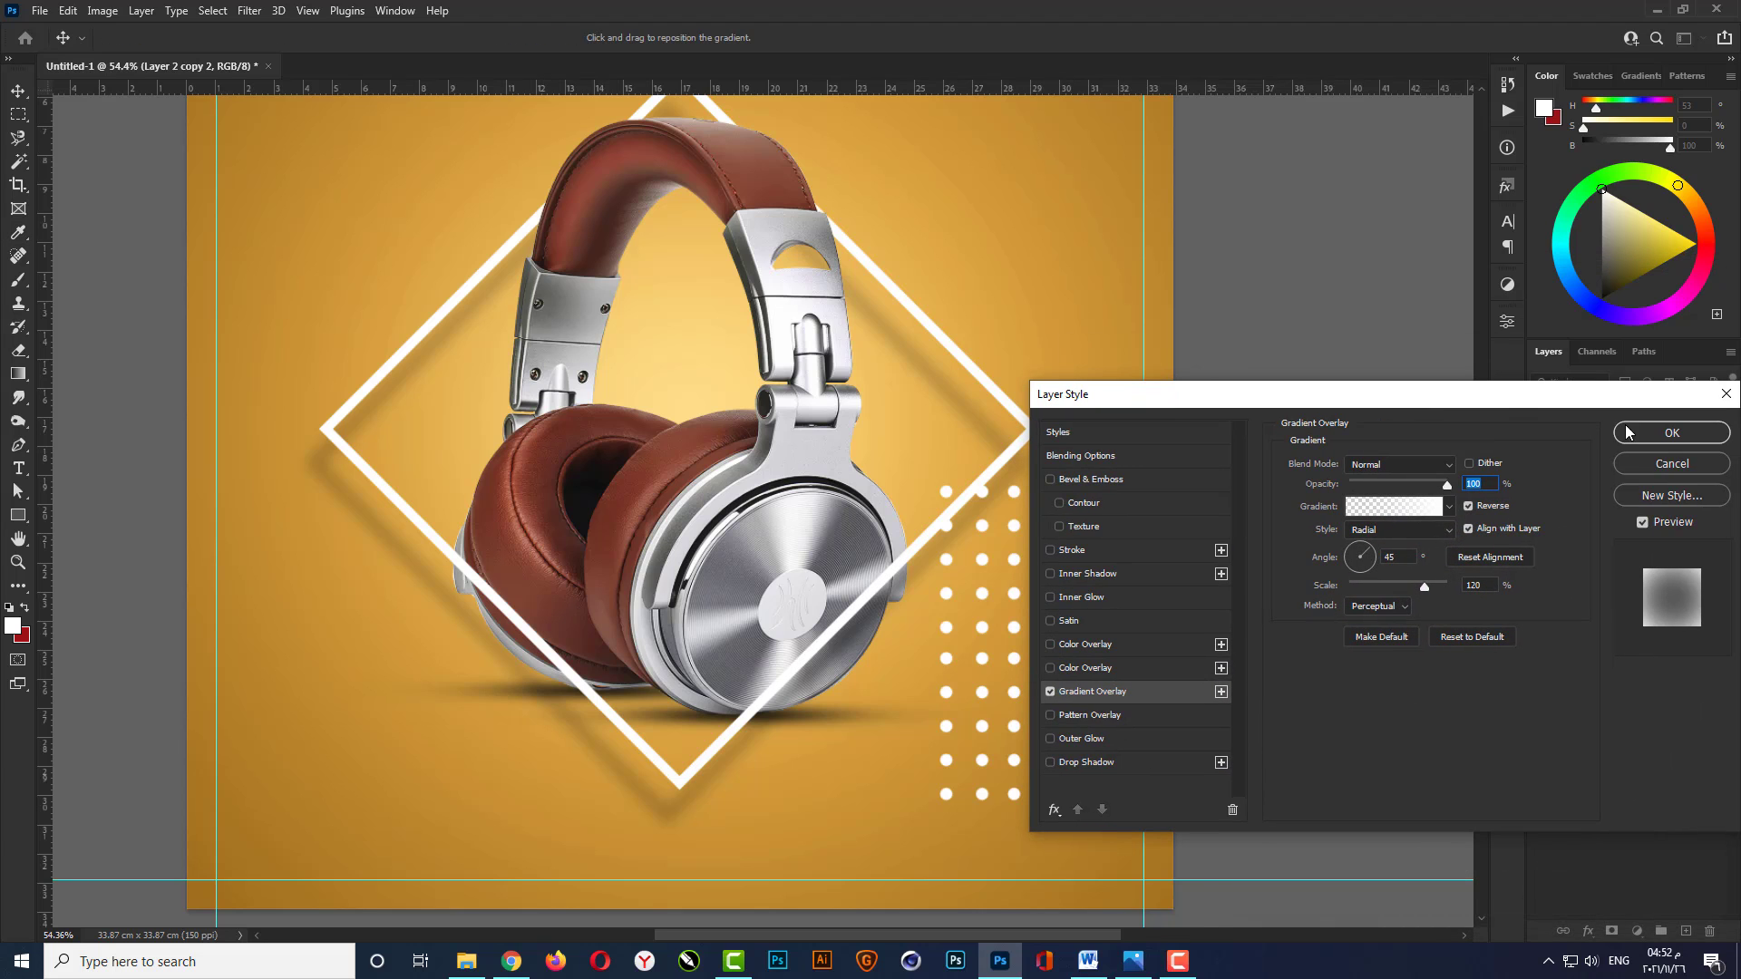
key("Tab")
type("90")
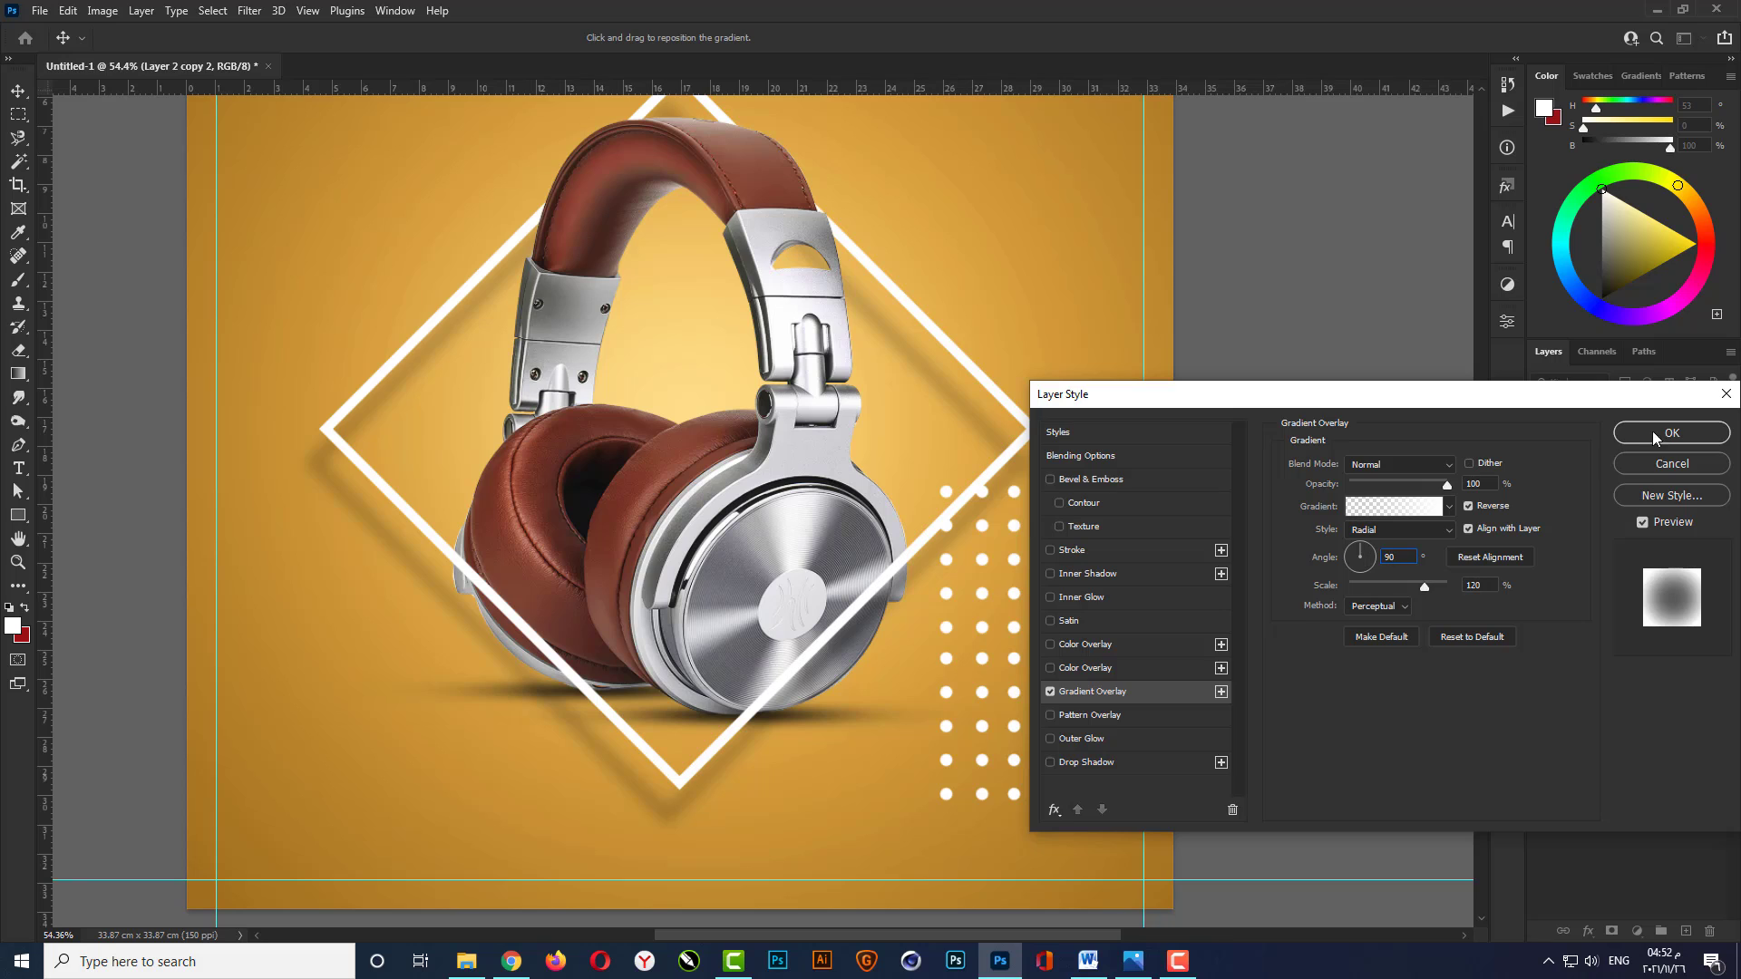
left_click(1428, 527)
left_click(1428, 543)
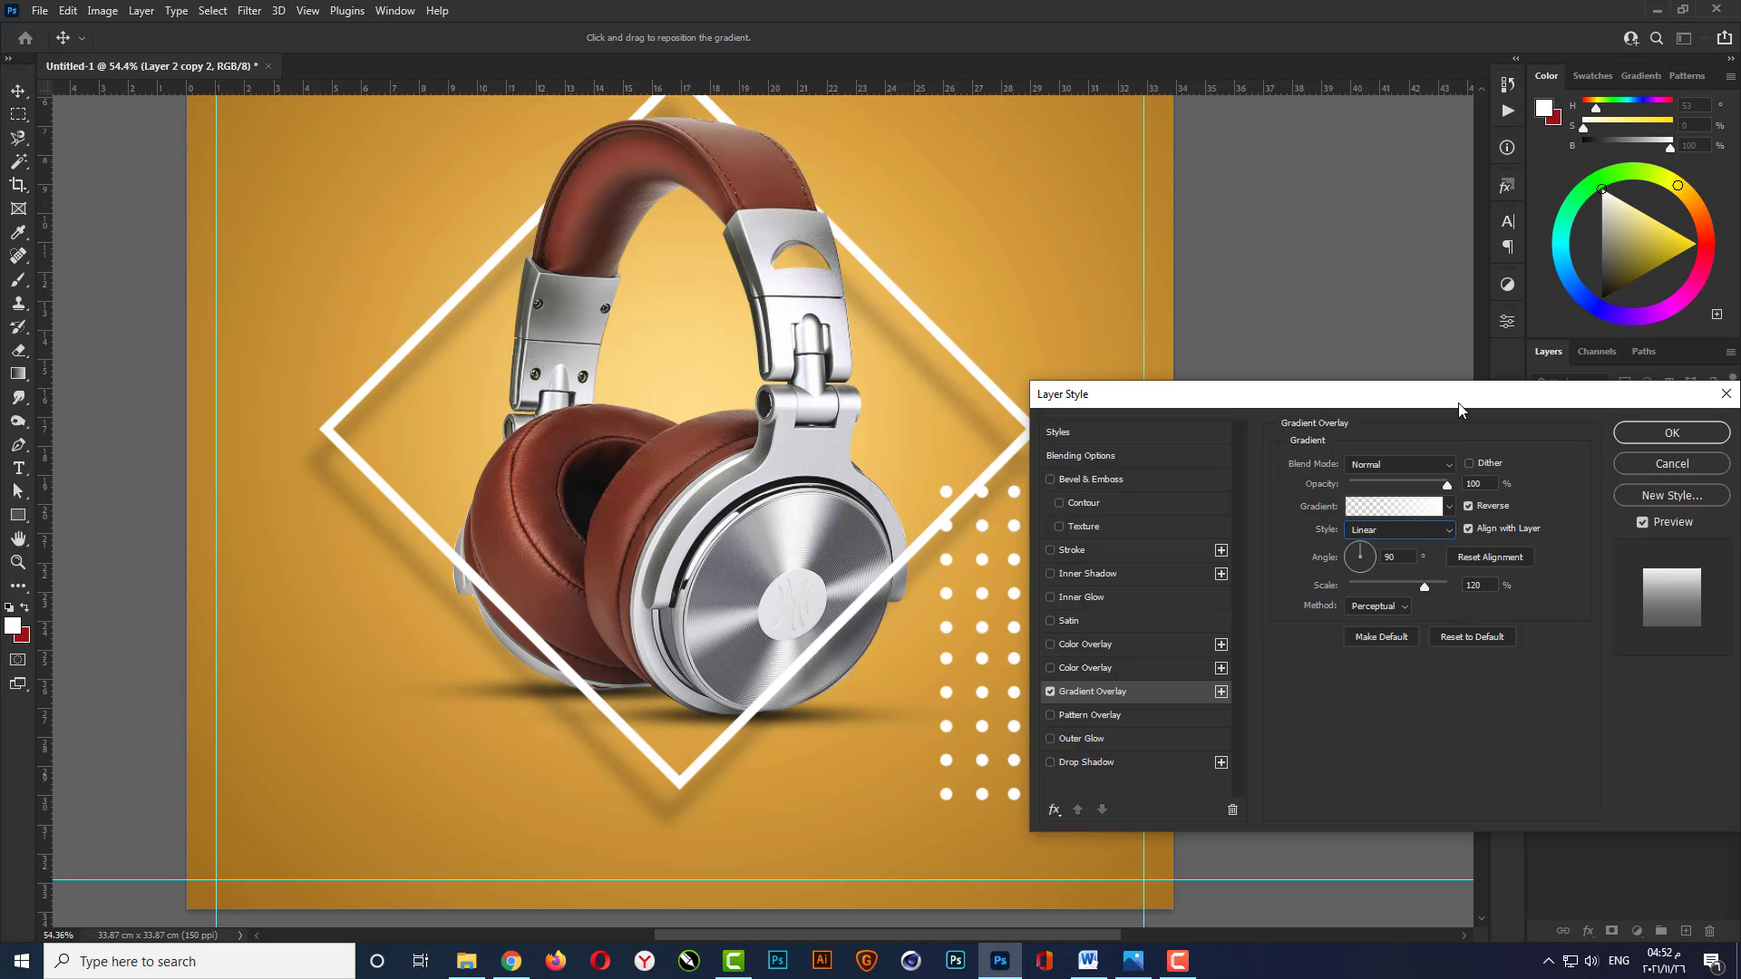
left_click_drag(1460, 410, 1455, 503)
left_click(1650, 524)
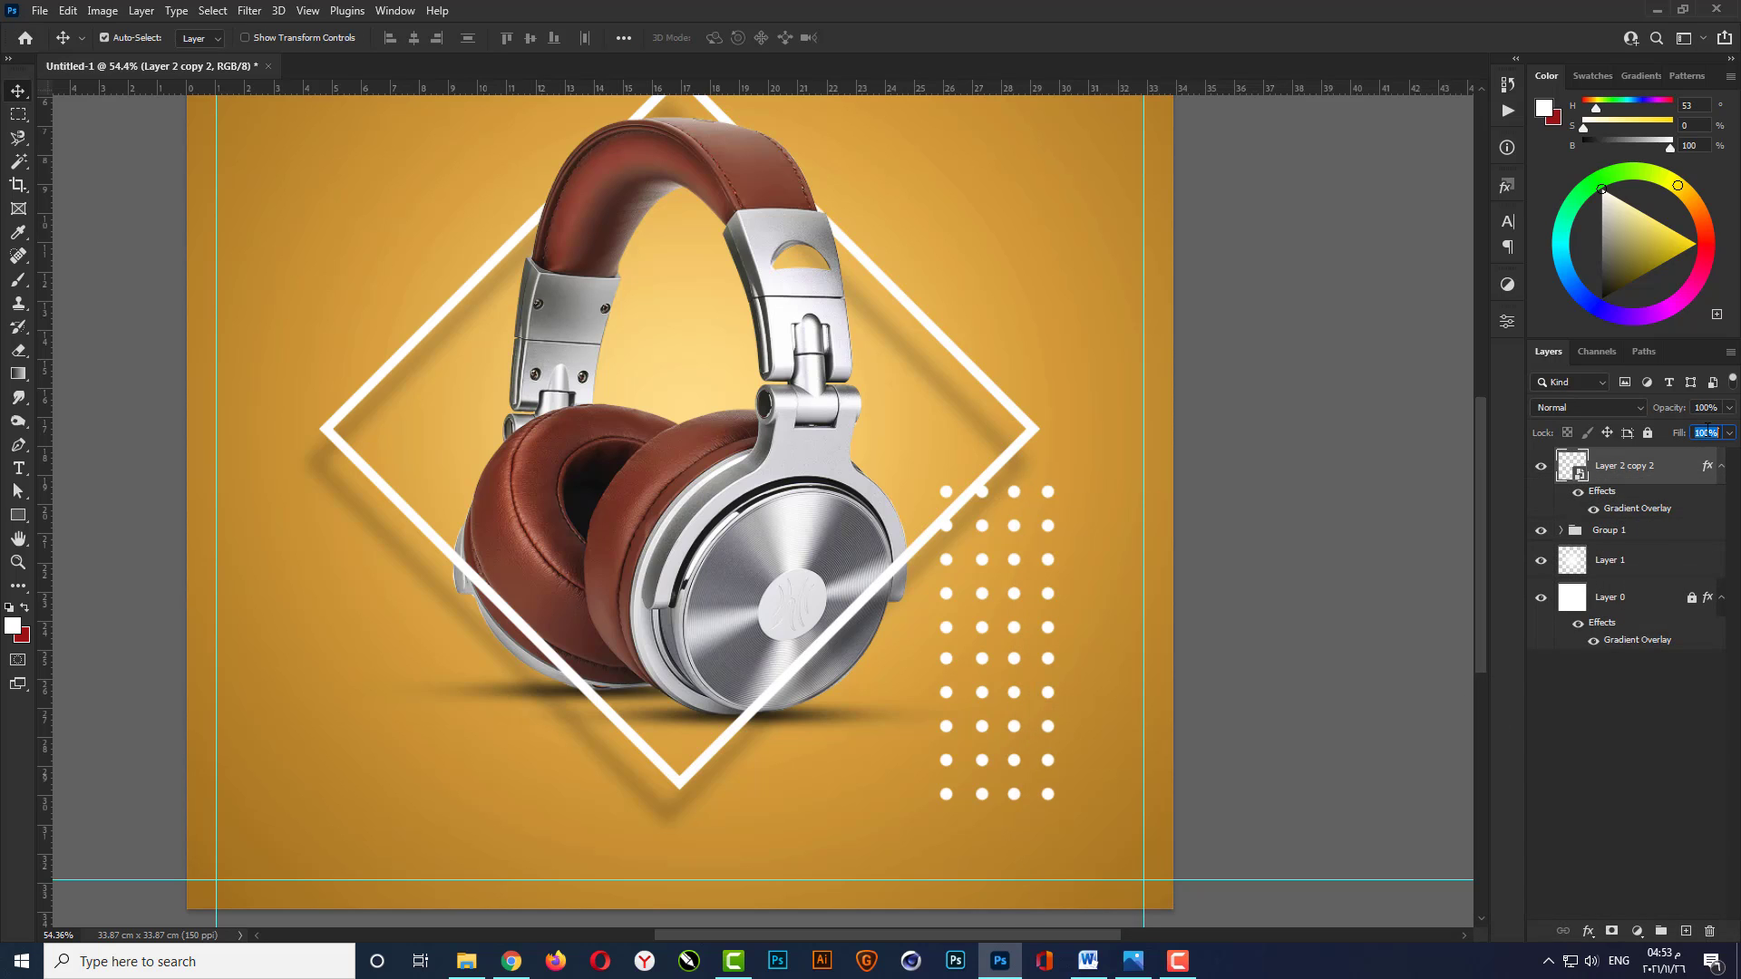
Lower the dot-grid layer's Fill to 0% and turn off Reverse in its Gradient Overlay.
type("0")
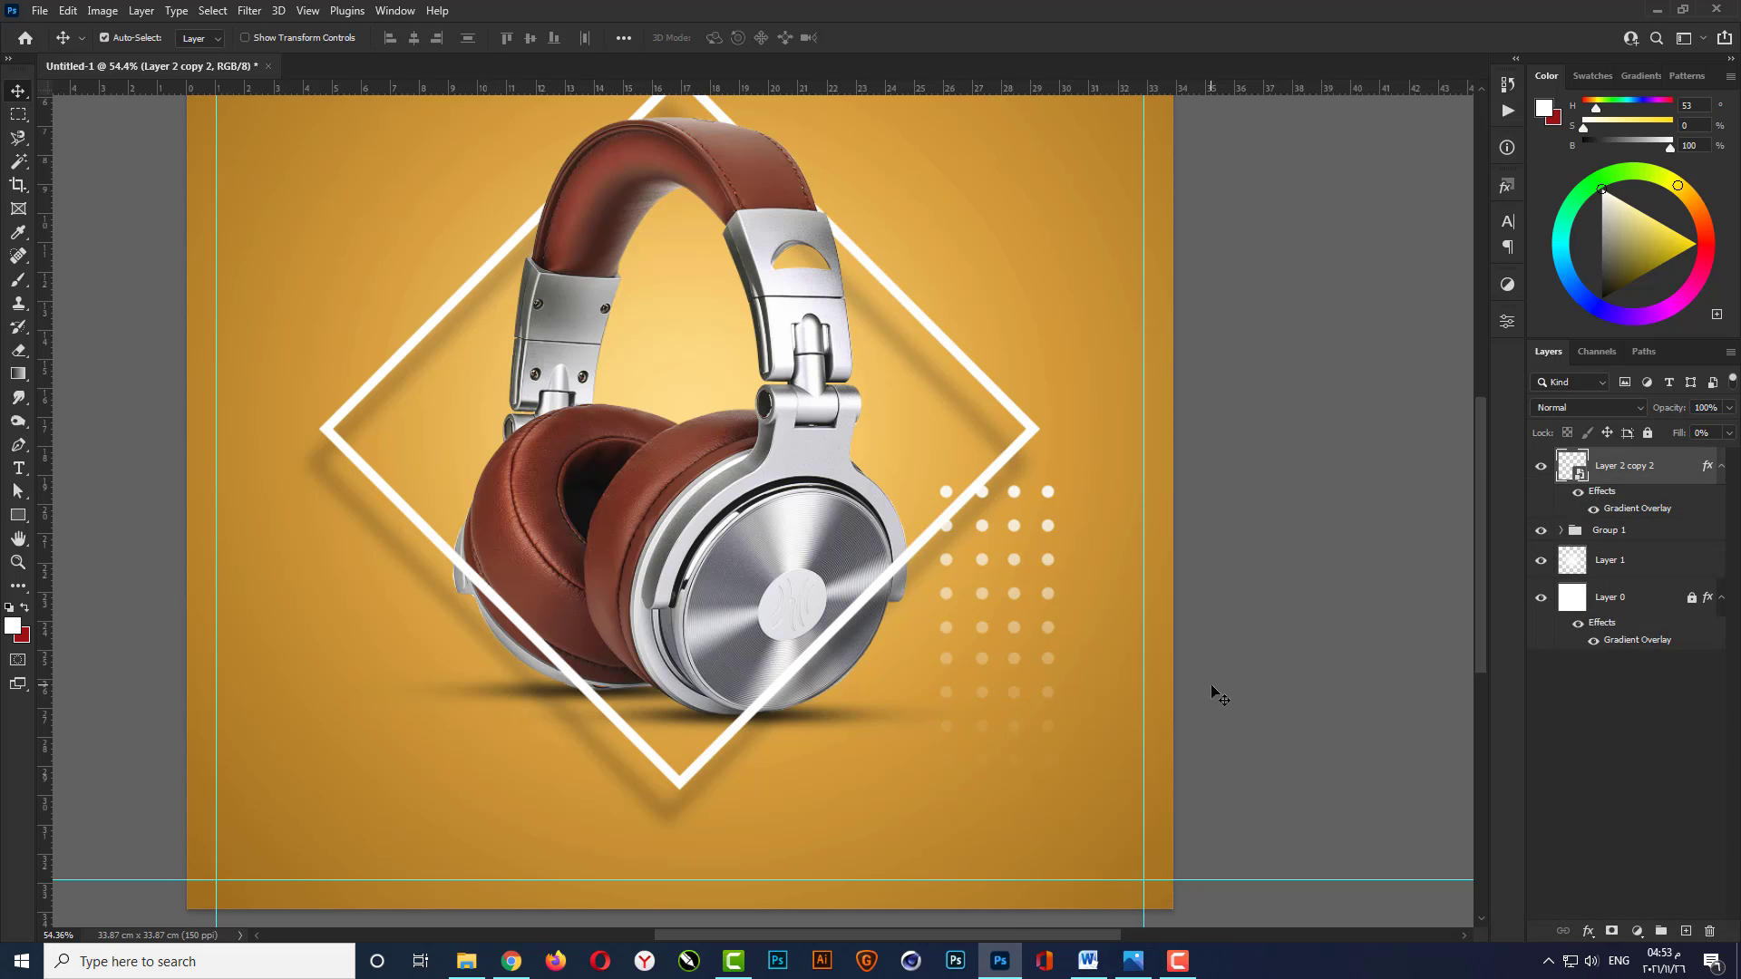
double_click(1639, 510)
left_click(1463, 598)
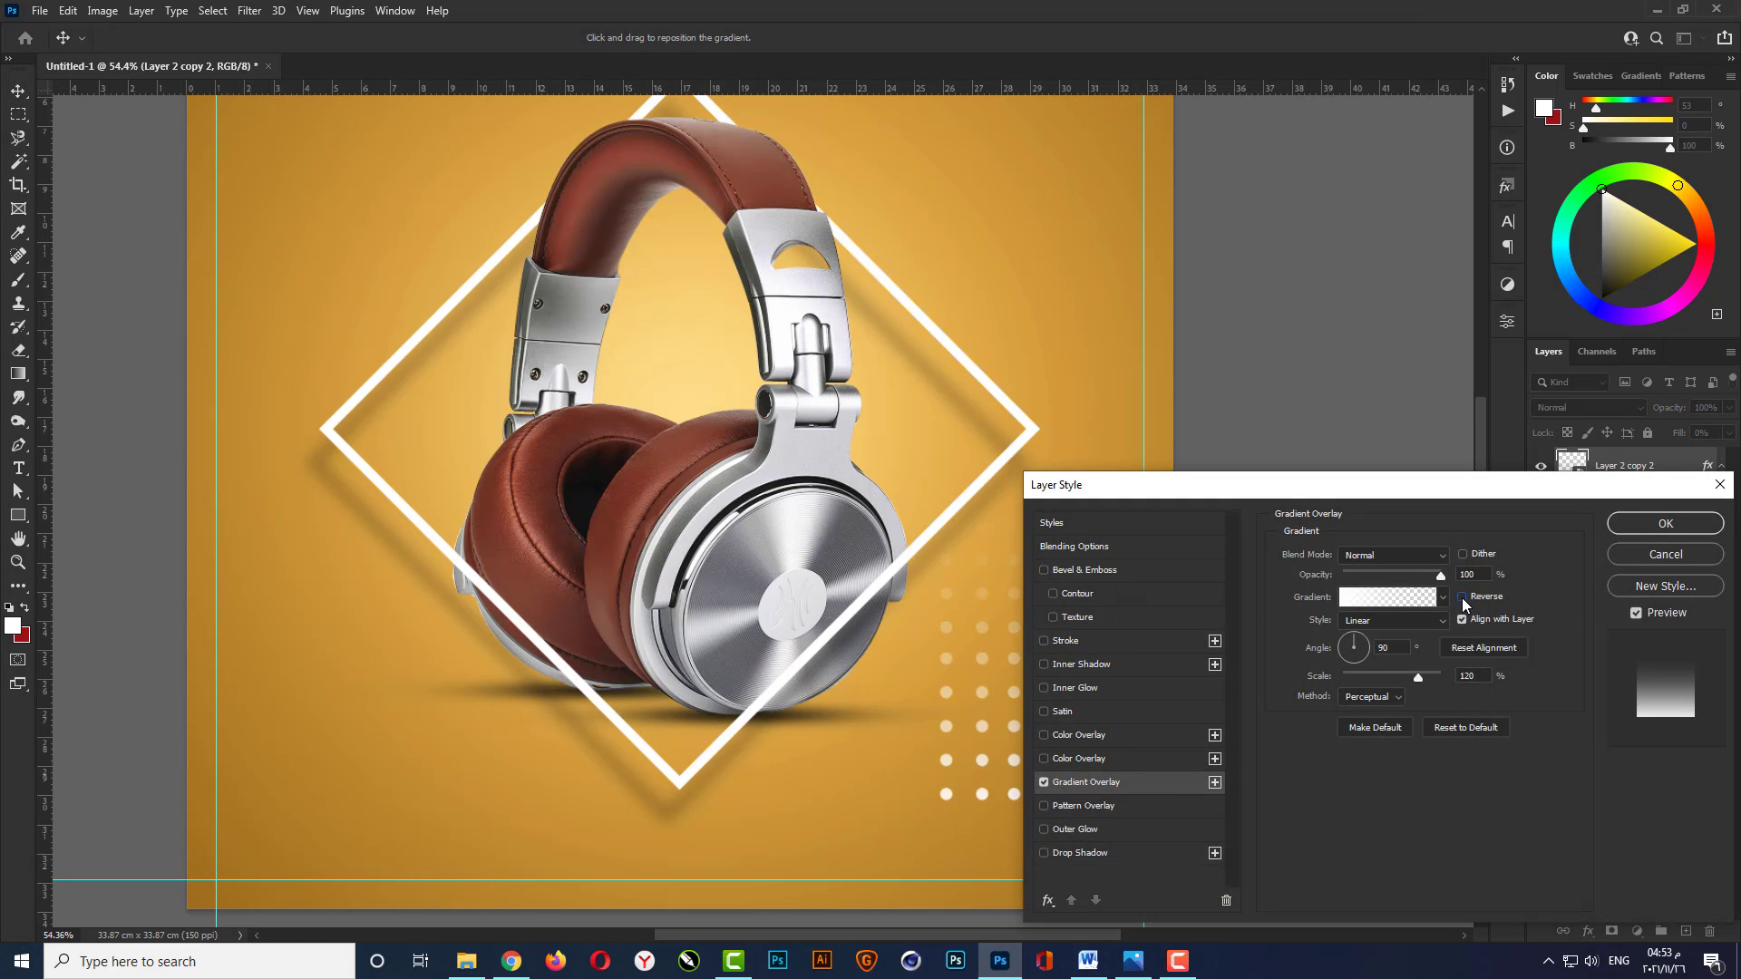
left_click(1666, 523)
Scale the fading dot grid down slightly and move it closer to the headphones' lower right side.
key("ctrl")
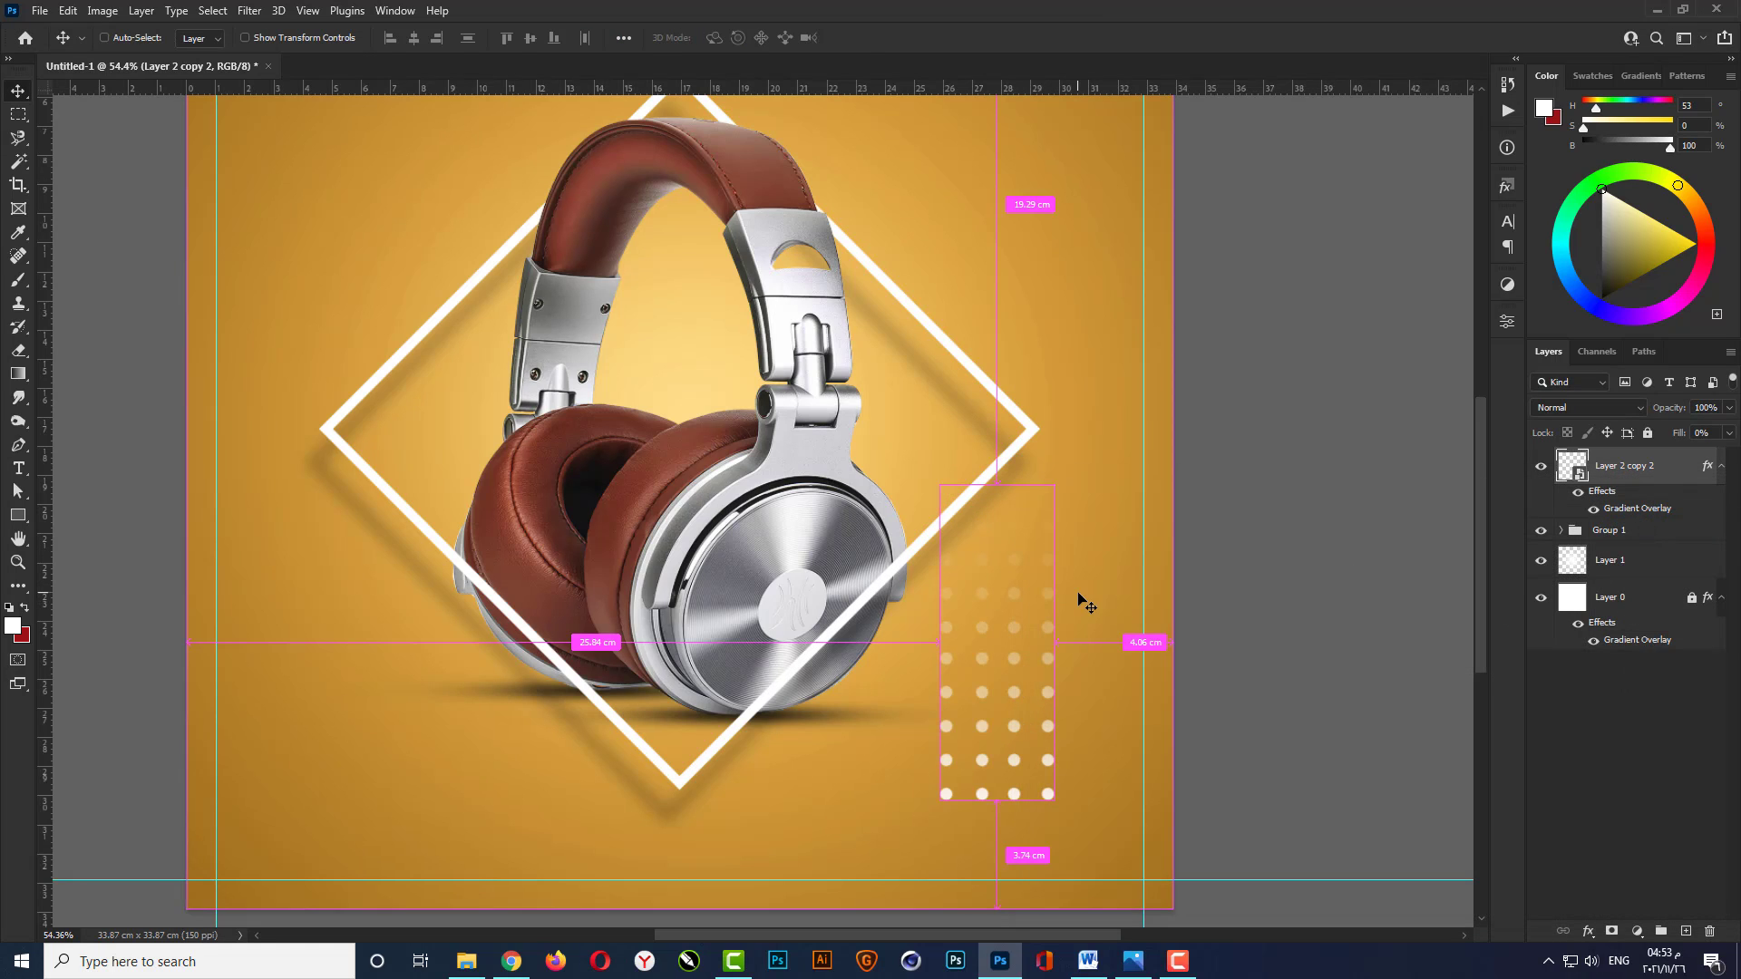
key("ctrl+t")
left_click_drag(1052, 797, 1031, 742)
key("Return")
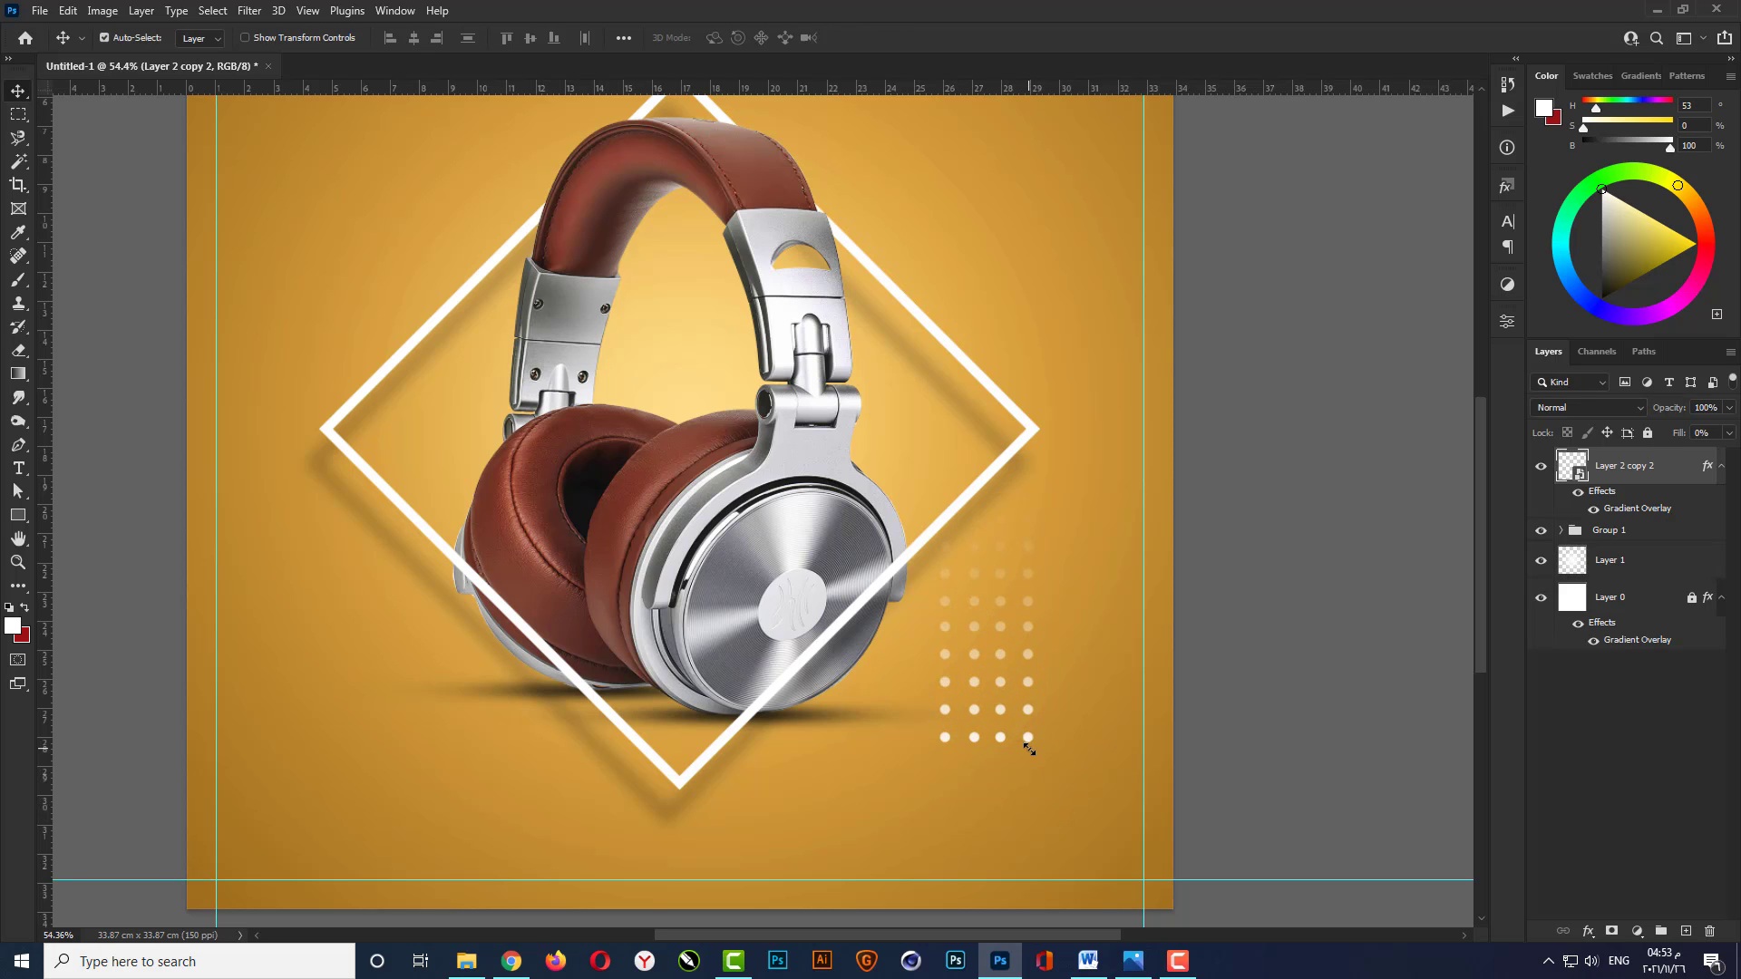
left_click_drag(1002, 659, 973, 655)
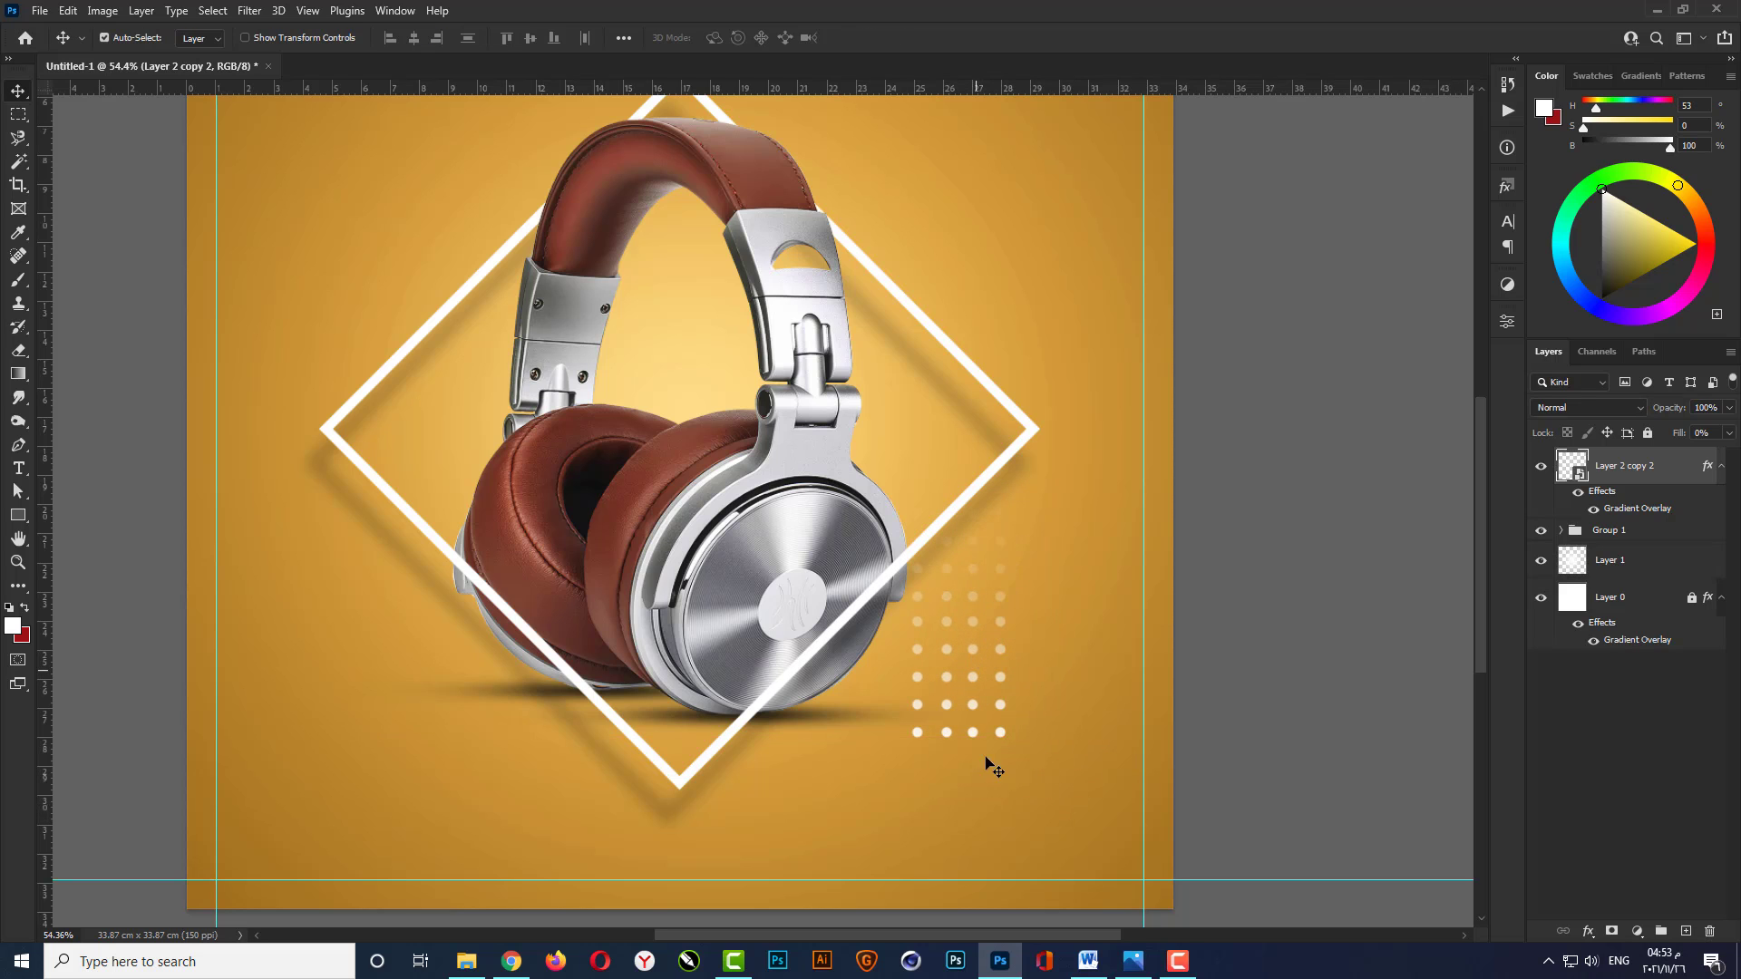
Duplicate the fading dot grid and place the copy at the poster's upper left, outside the diamond frame.
key("ctrl+0")
key("ctrl+j")
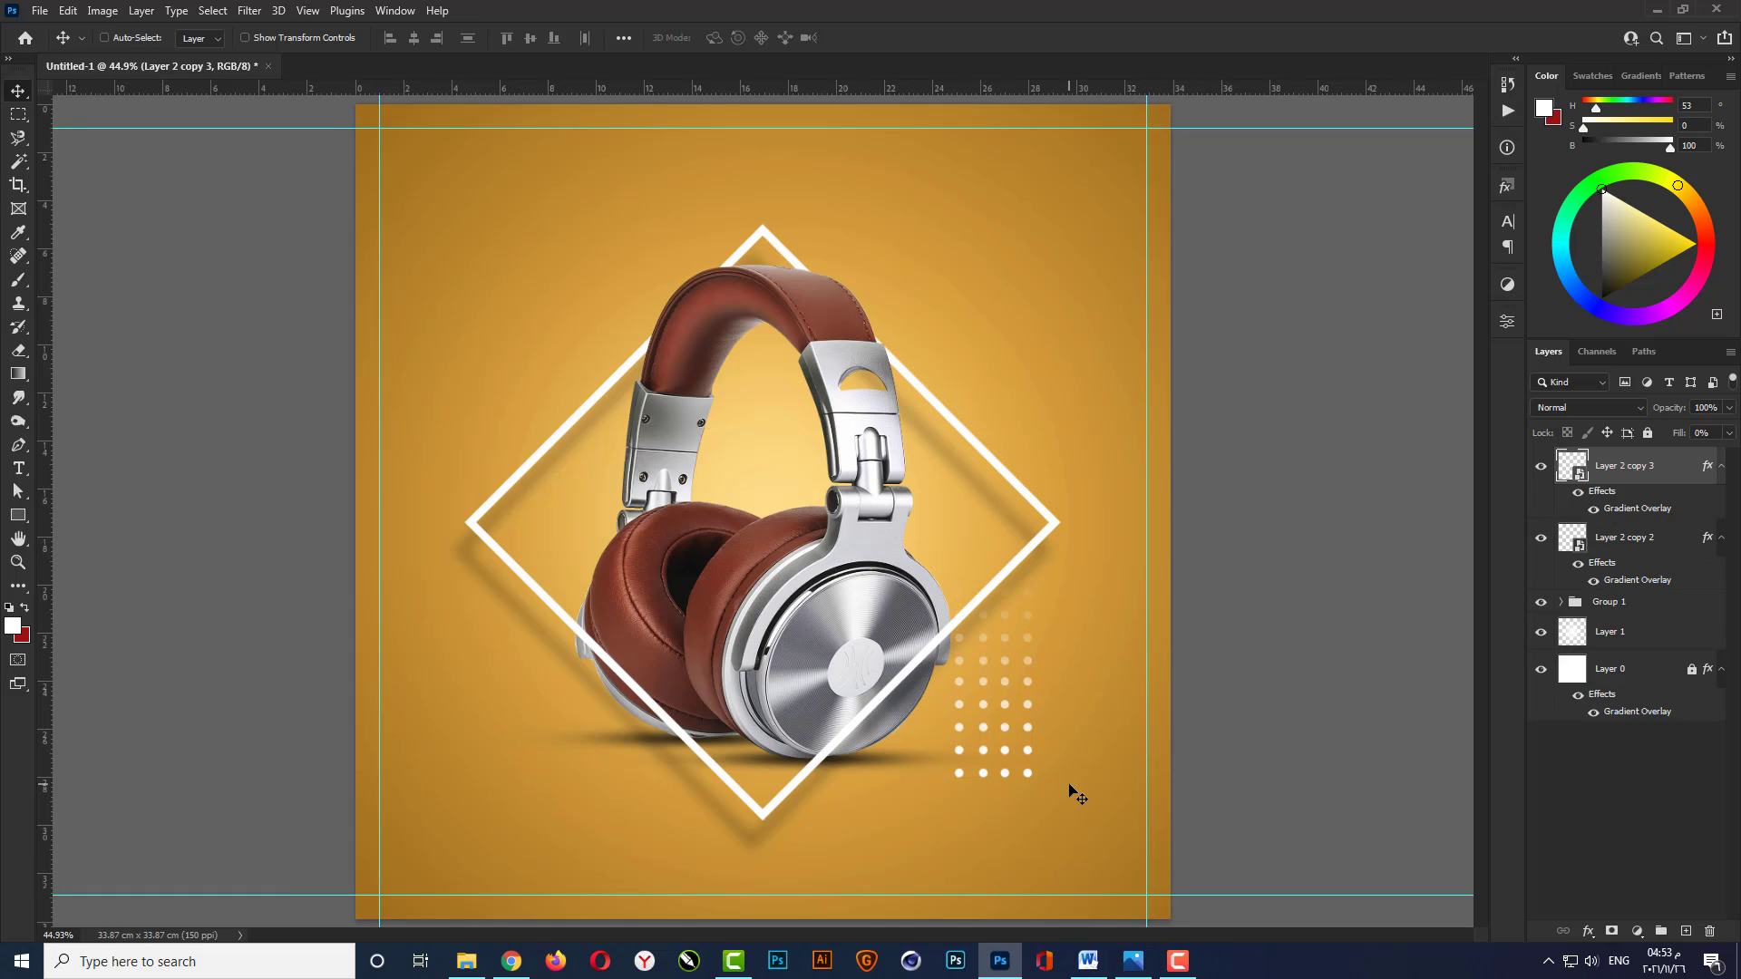
left_click_drag(1006, 726, 521, 385)
key("t")
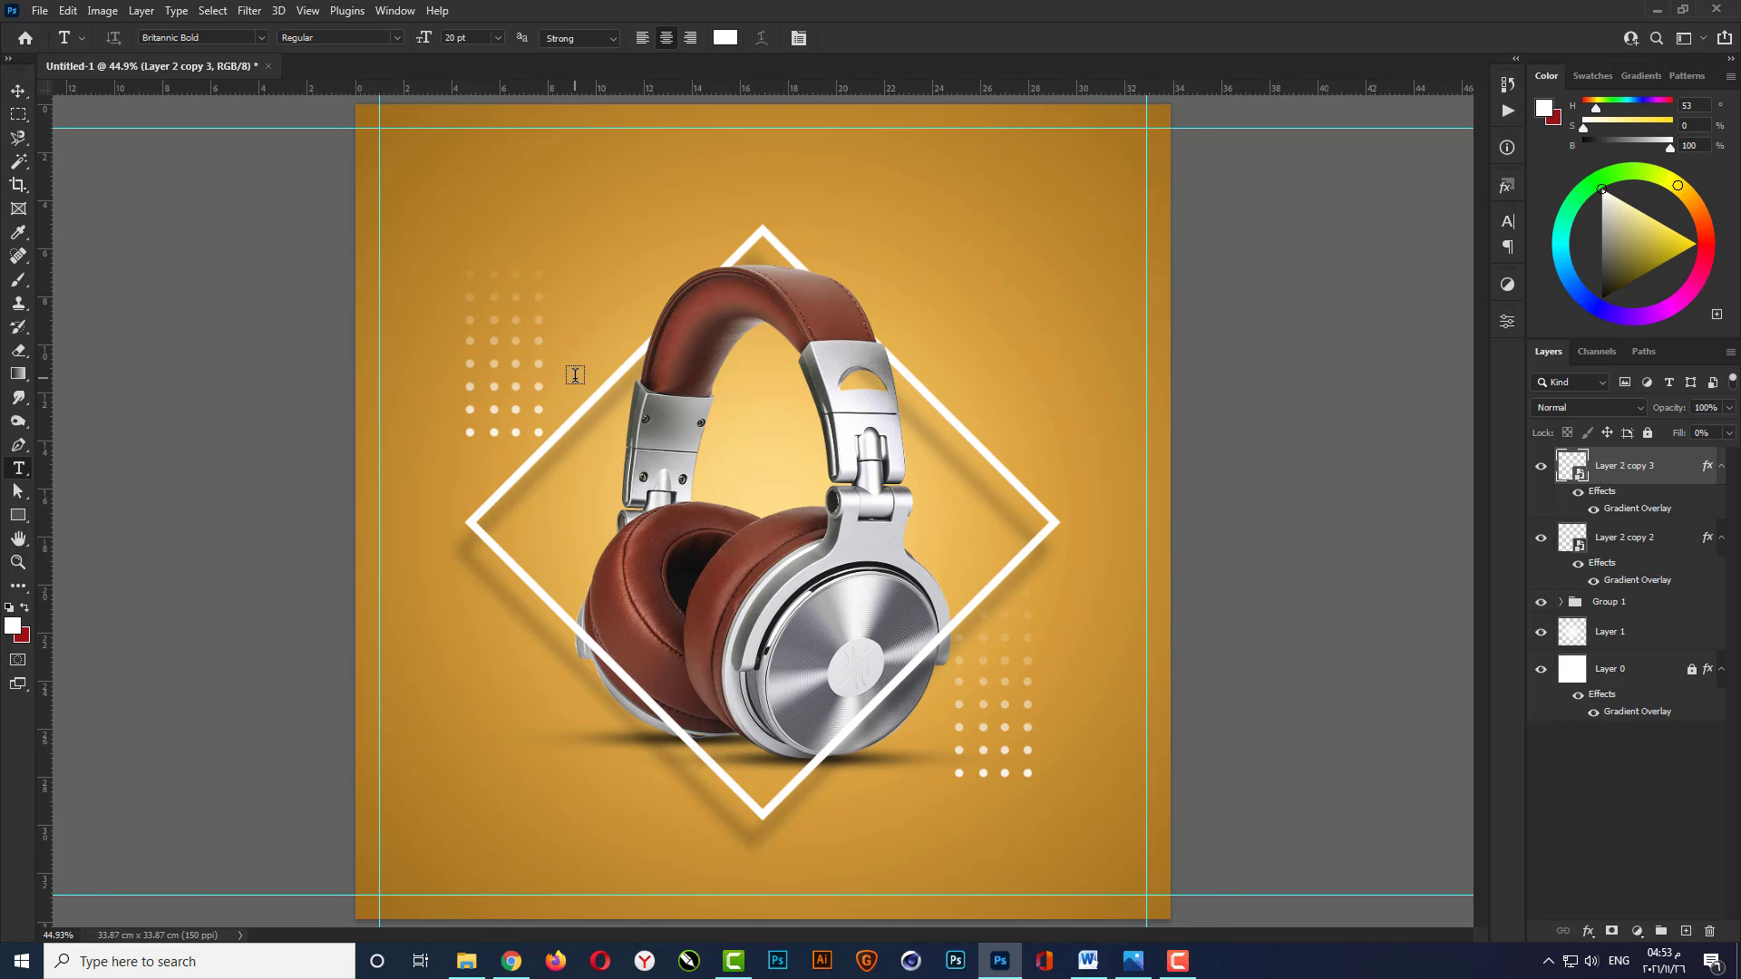
key("v")
Turn on Reverse in the upper-left dot grid's Gradient Overlay so it fades towards the bottom.
double_click(1632, 509)
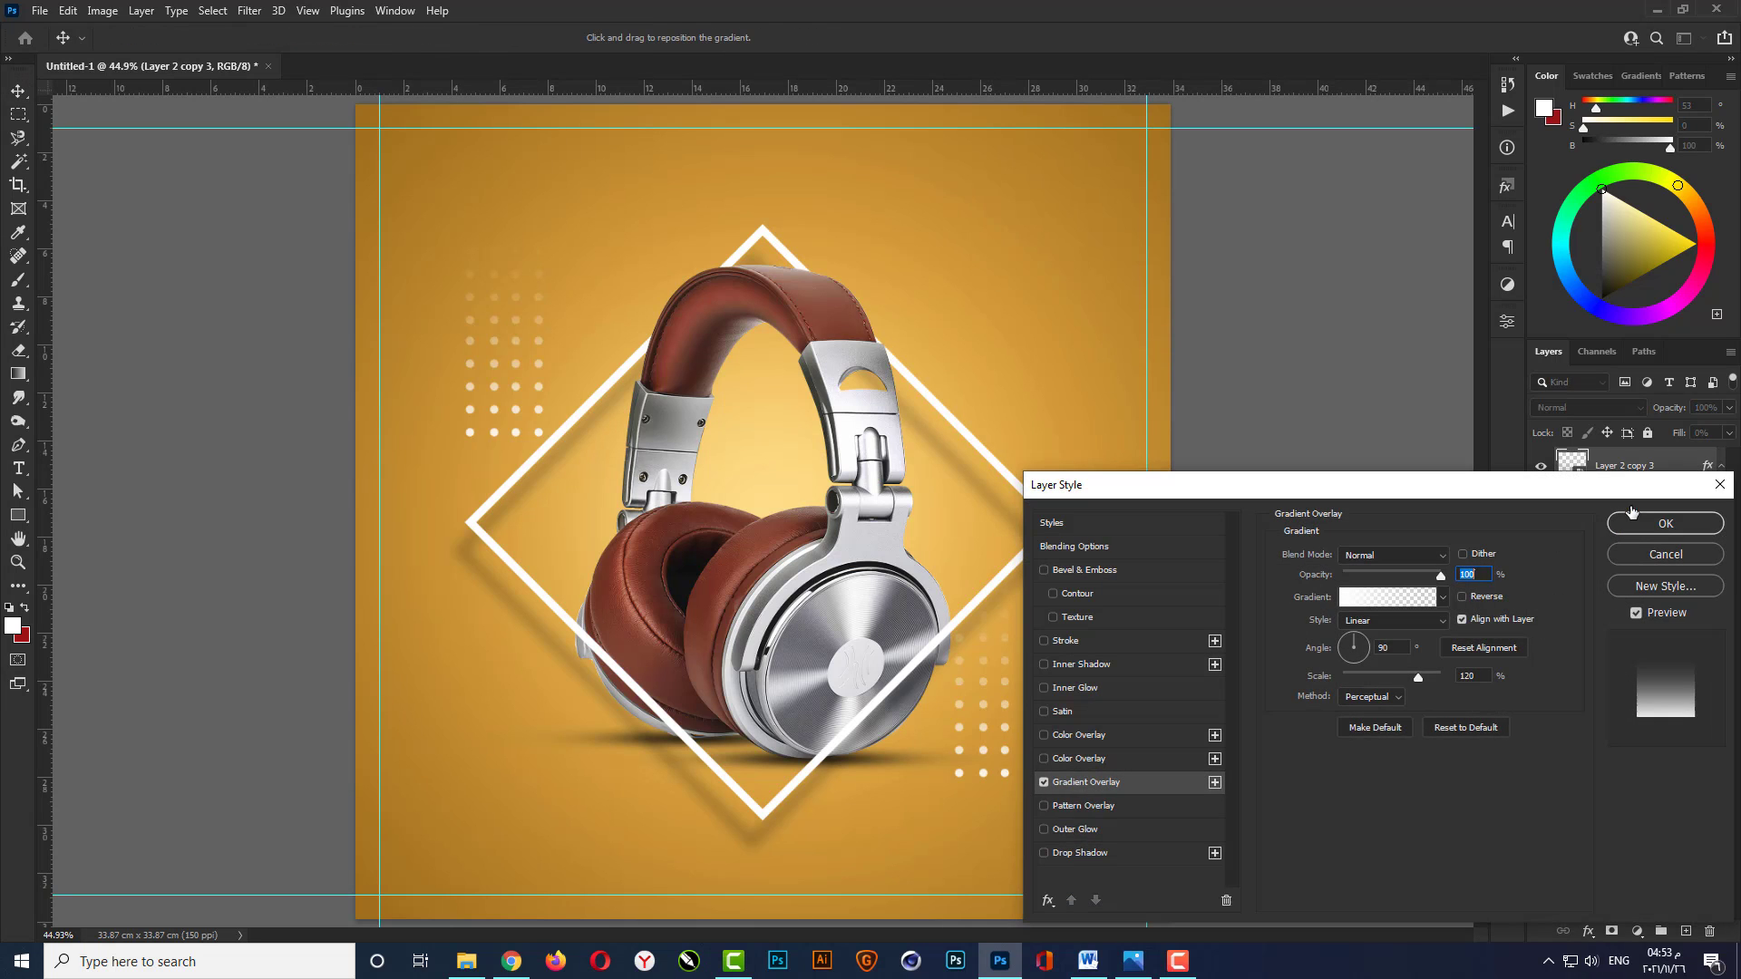
left_click(1462, 597)
left_click(1621, 524)
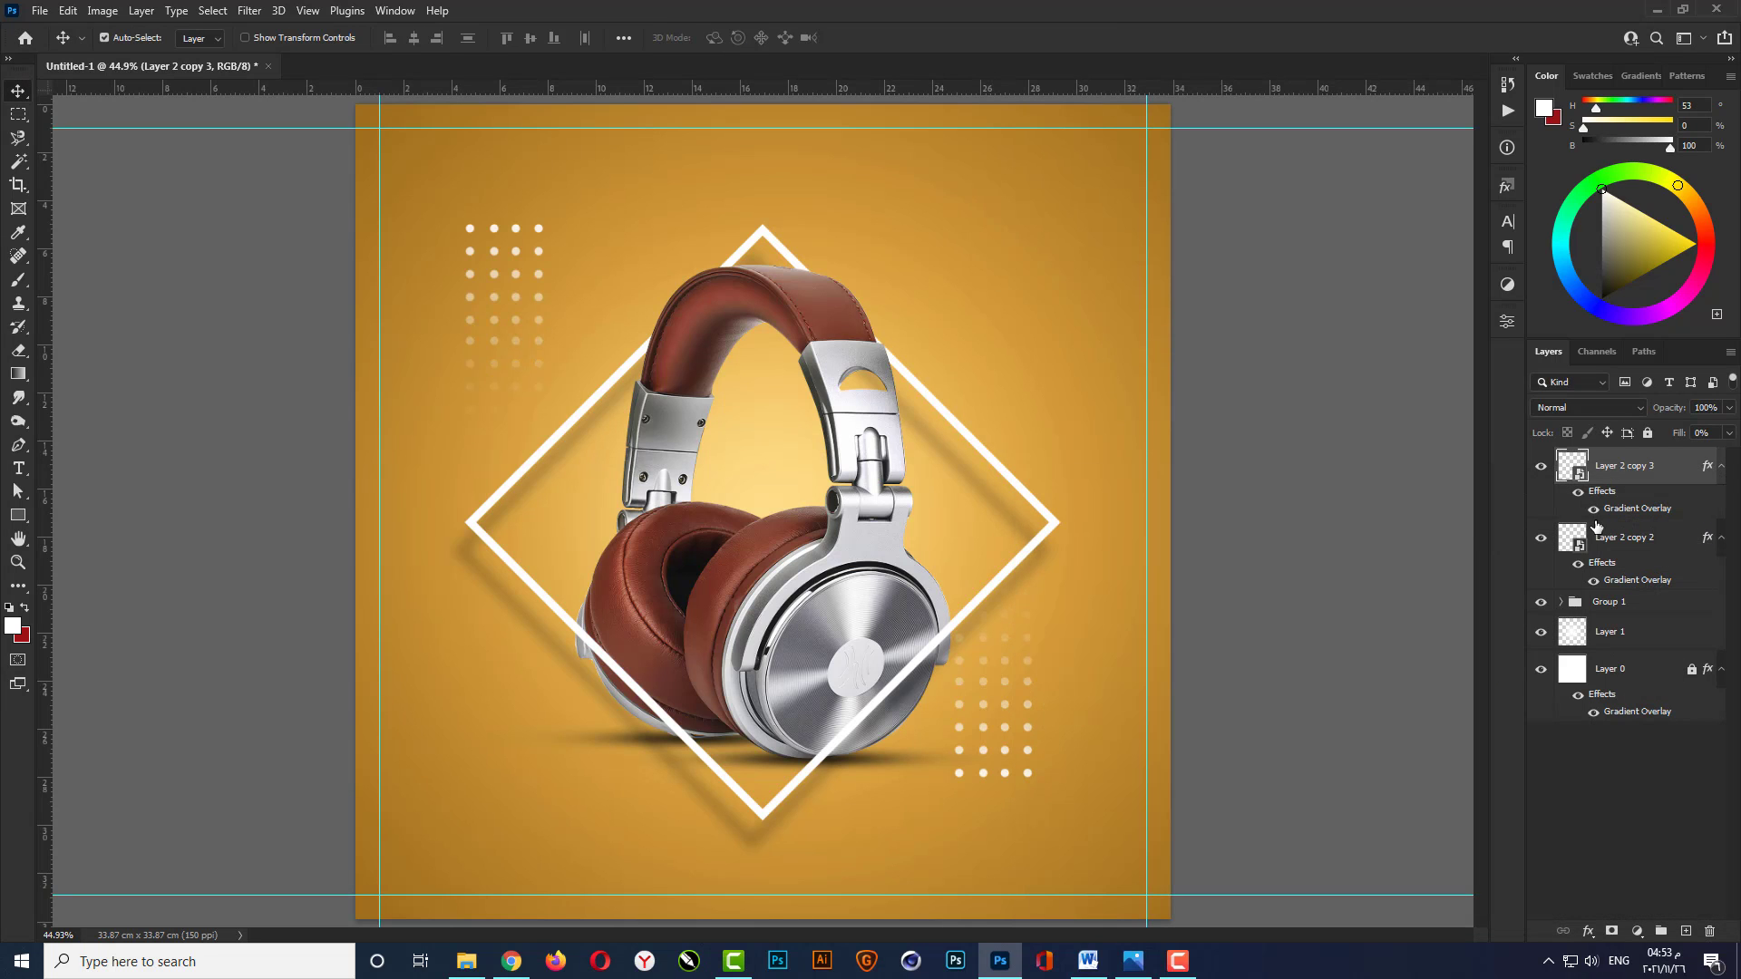
Nudge the upper-left dot grid down and right until it sits close to the diamond's upper left edge.
key("shift+Down")
key("shift+Down")
key("shift+Down")
key("shift+Down")
key("shift+Down")
key("shift+Down")
key("shift+Down")
key("shift+Down")
key("shift+Down")
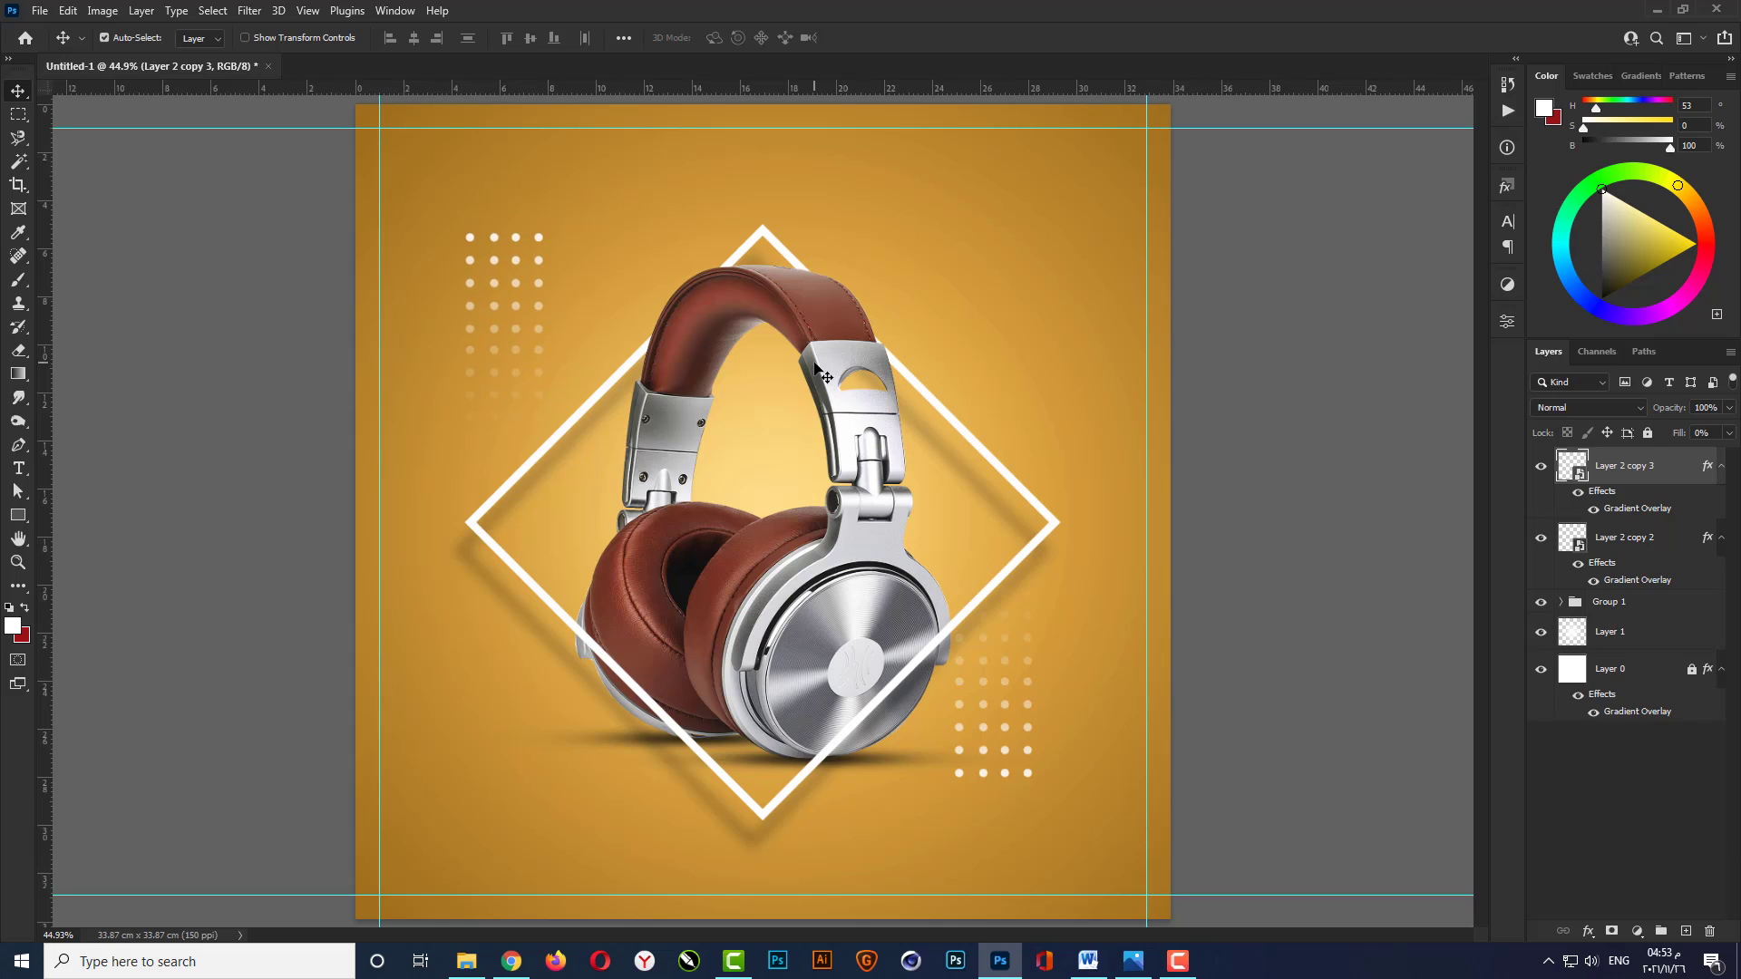
key("shift+Right")
key("shift+Right")
key("shift+Right")
key("shift+Right")
key("shift+Right")
key("shift+Right")
key("shift+Right")
key("shift+Right")
key("shift+Right")
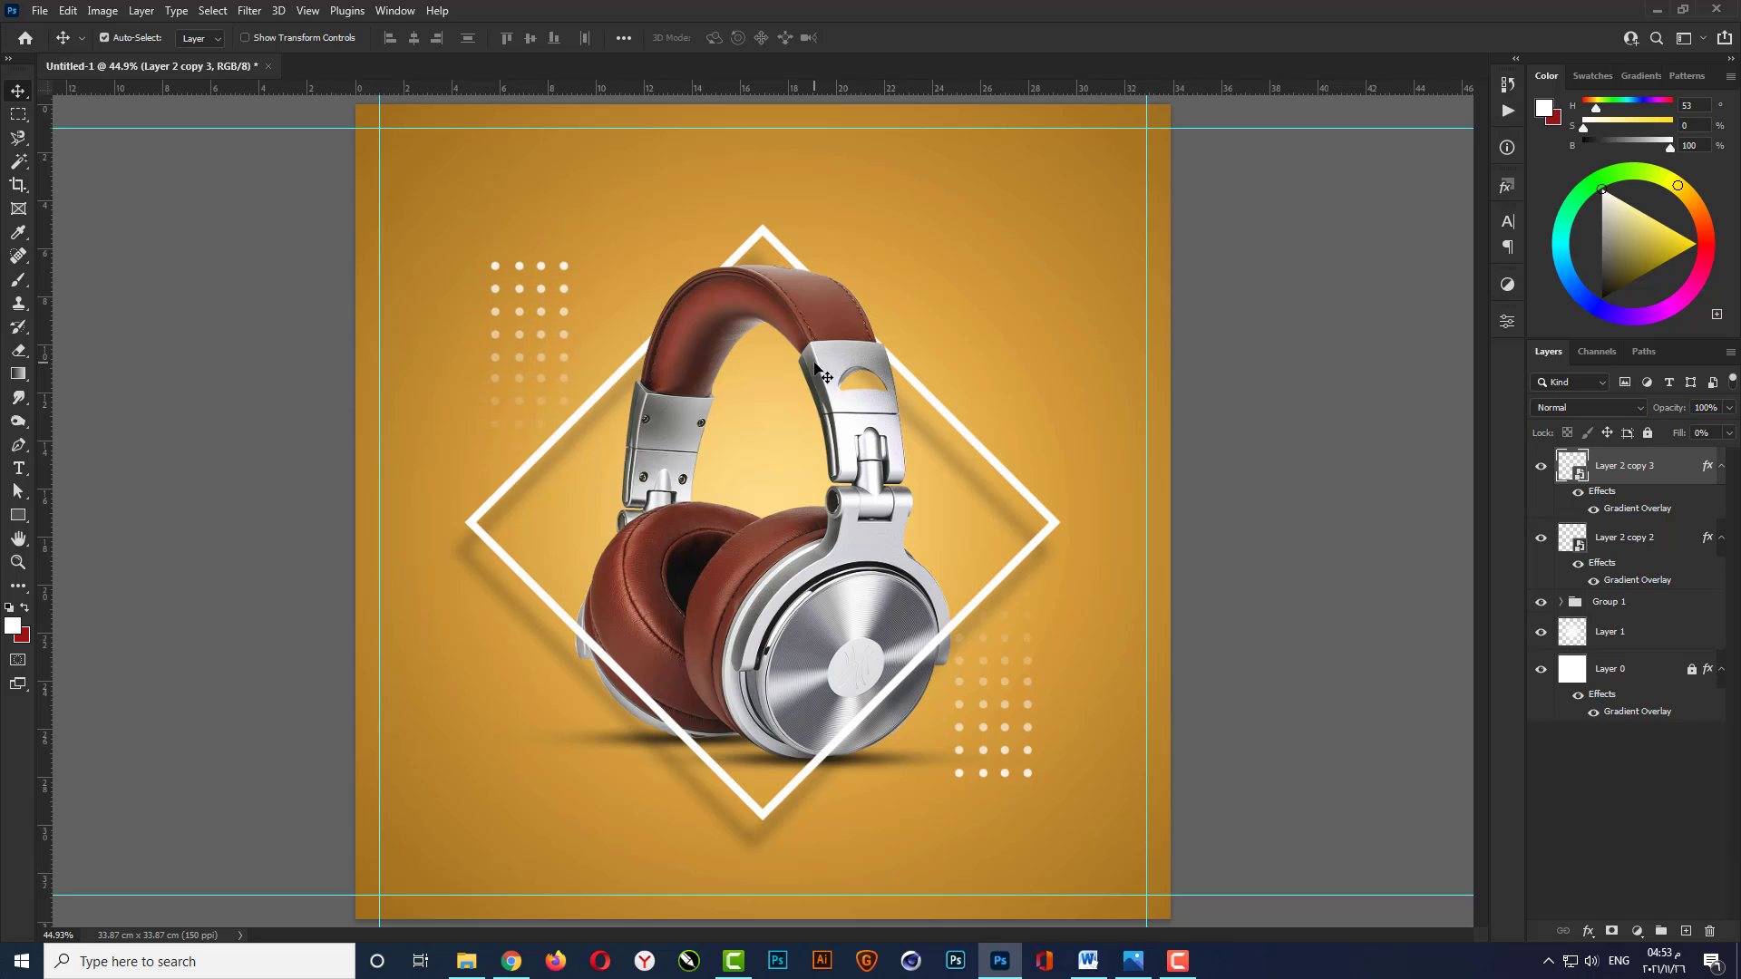
key("shift+Down")
key("shift+Down")
key("shift+Down")
key("shift+Right")
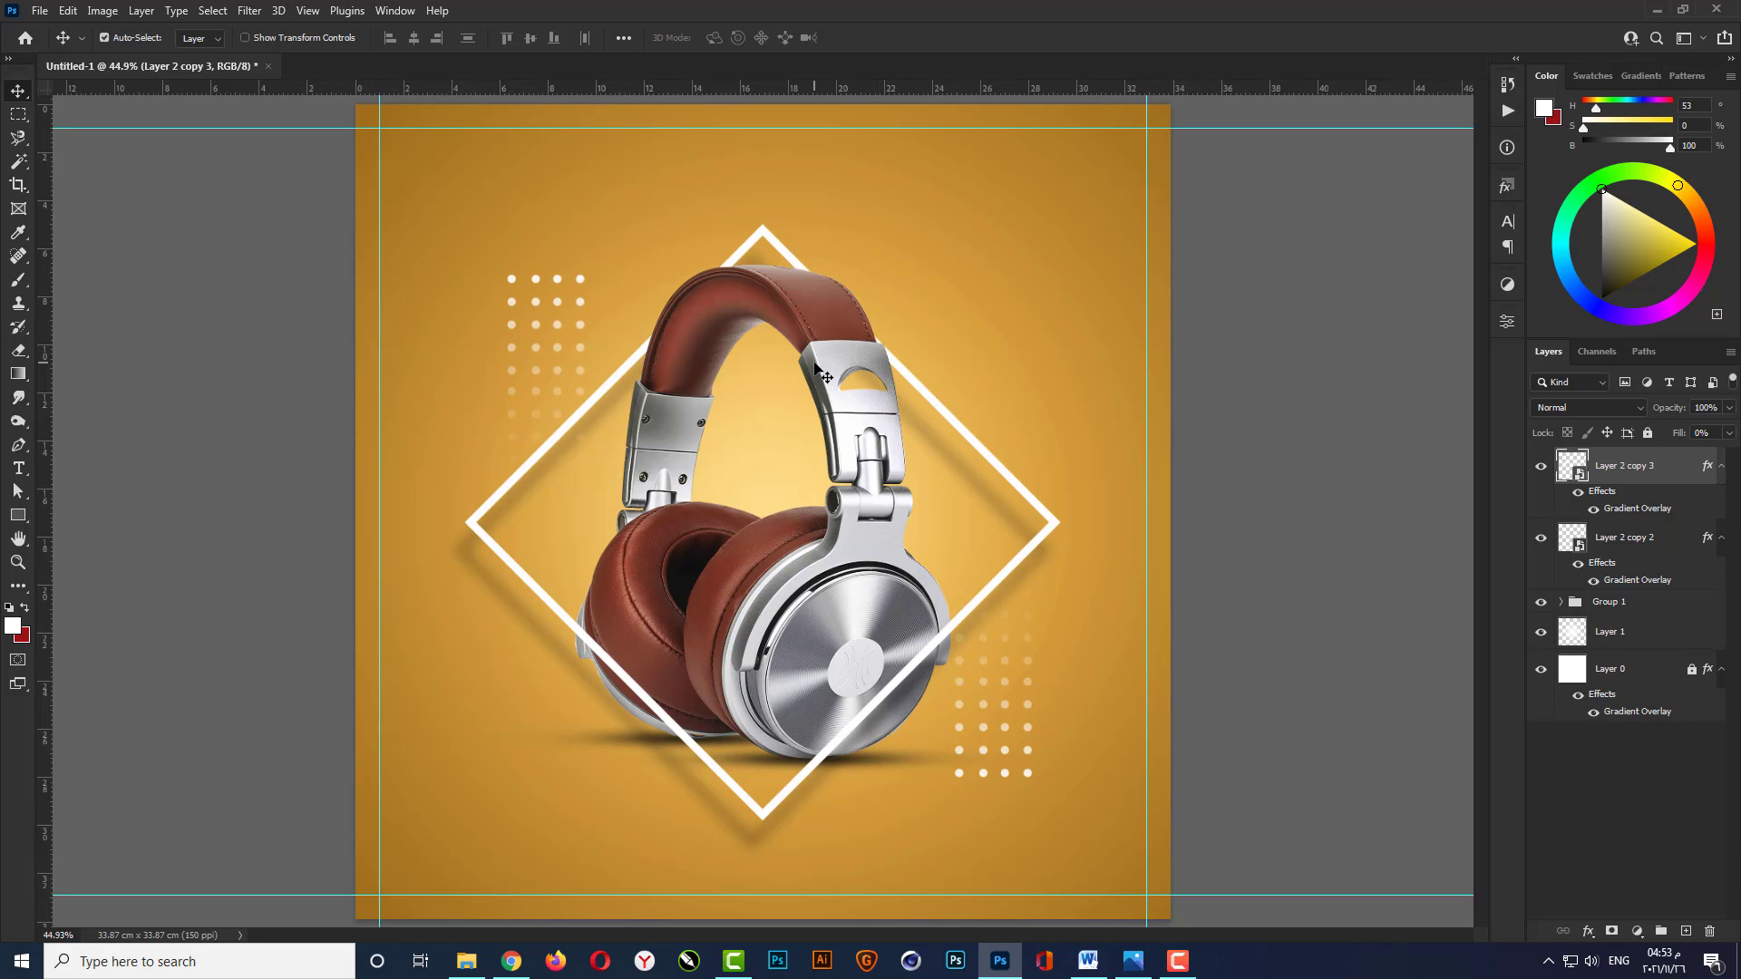
key("shift+Left")
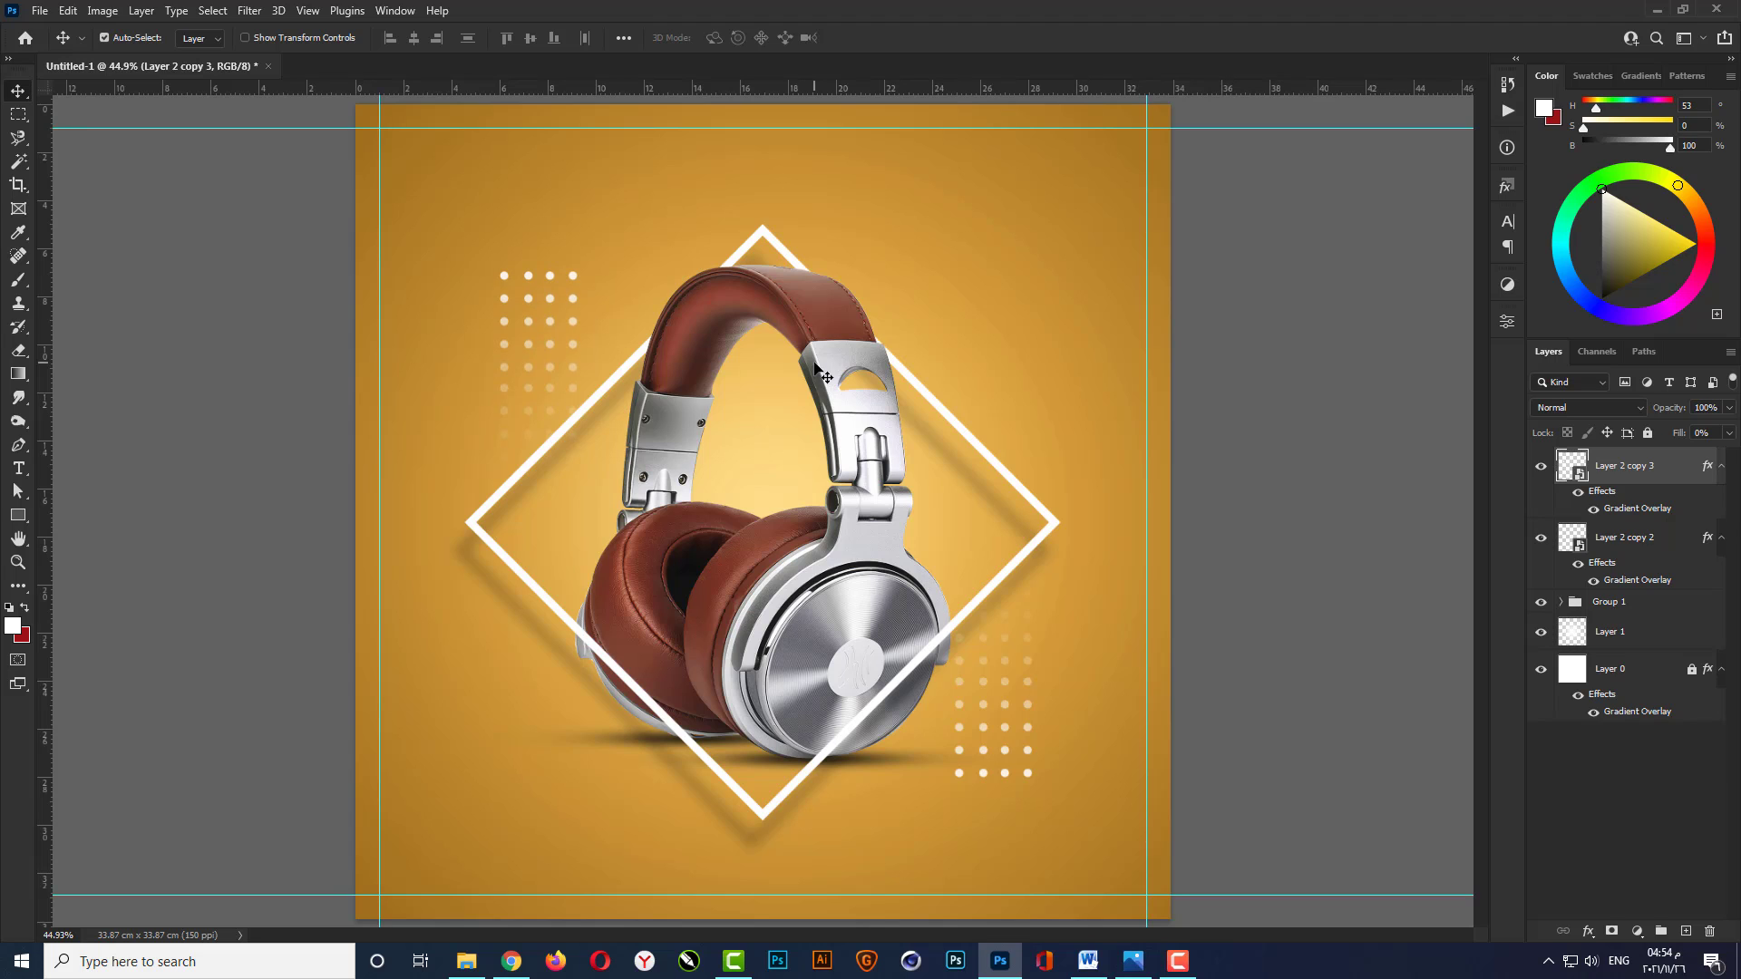
Move both dot-grid layers below Group 1 in the layer order and deselect them.
key("ctrl+0")
left_click(1306, 537)
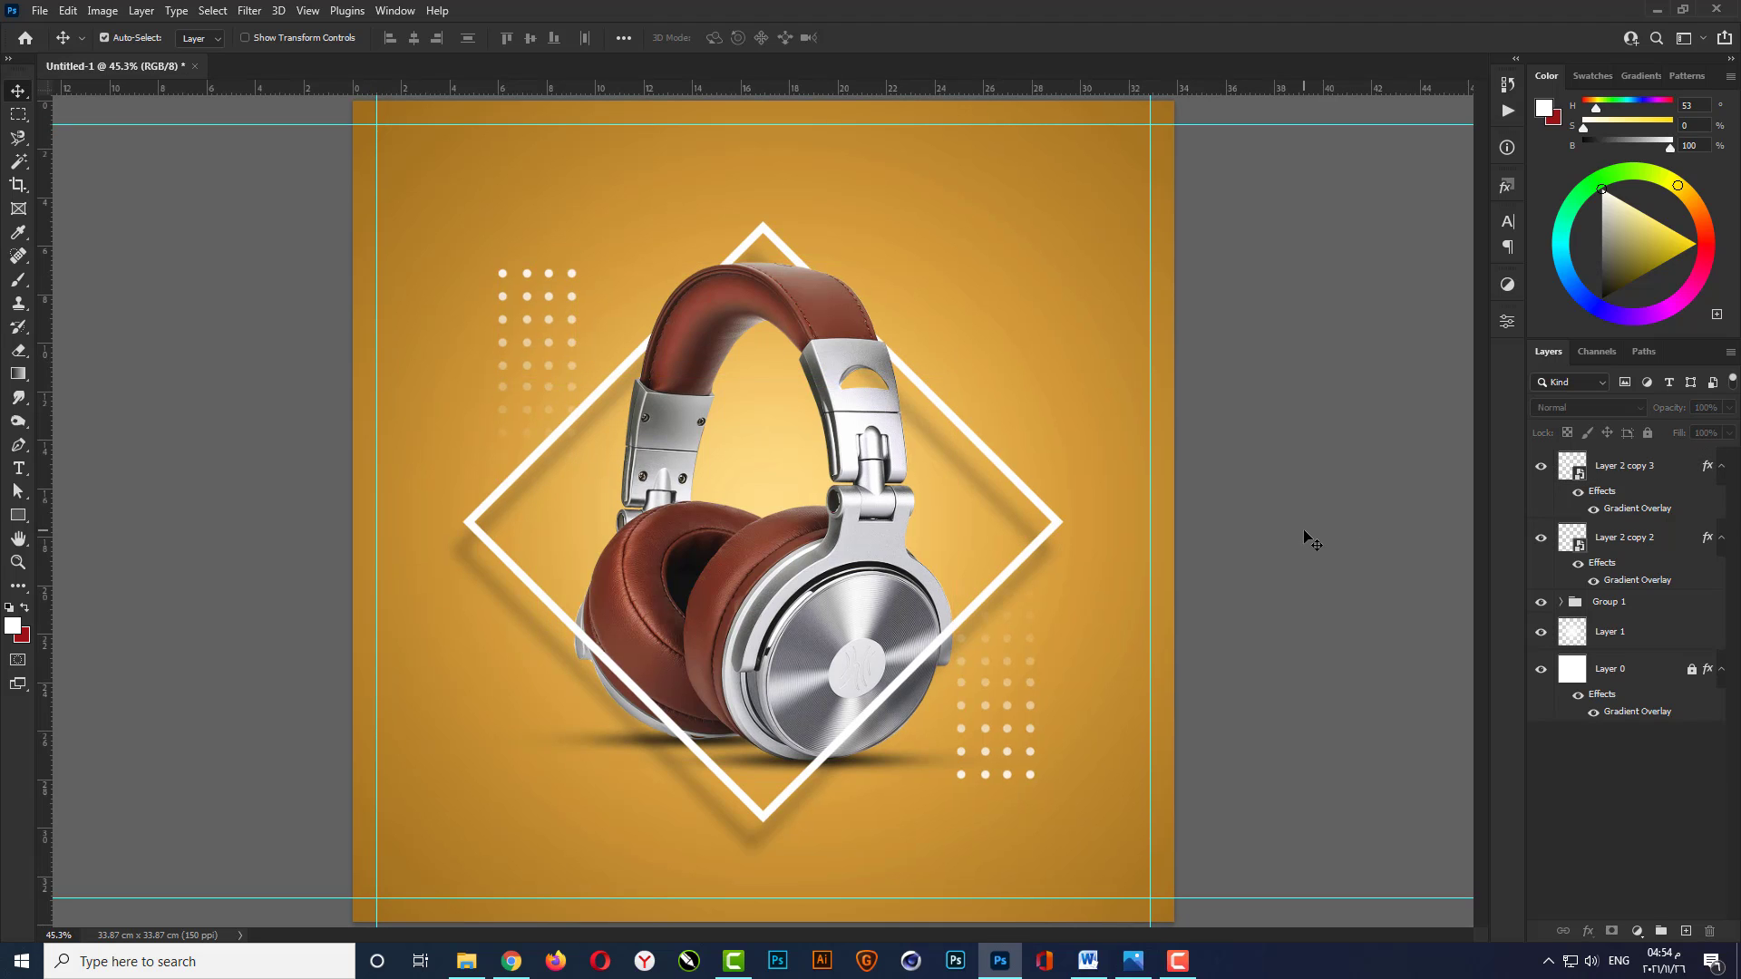
left_click(1618, 551)
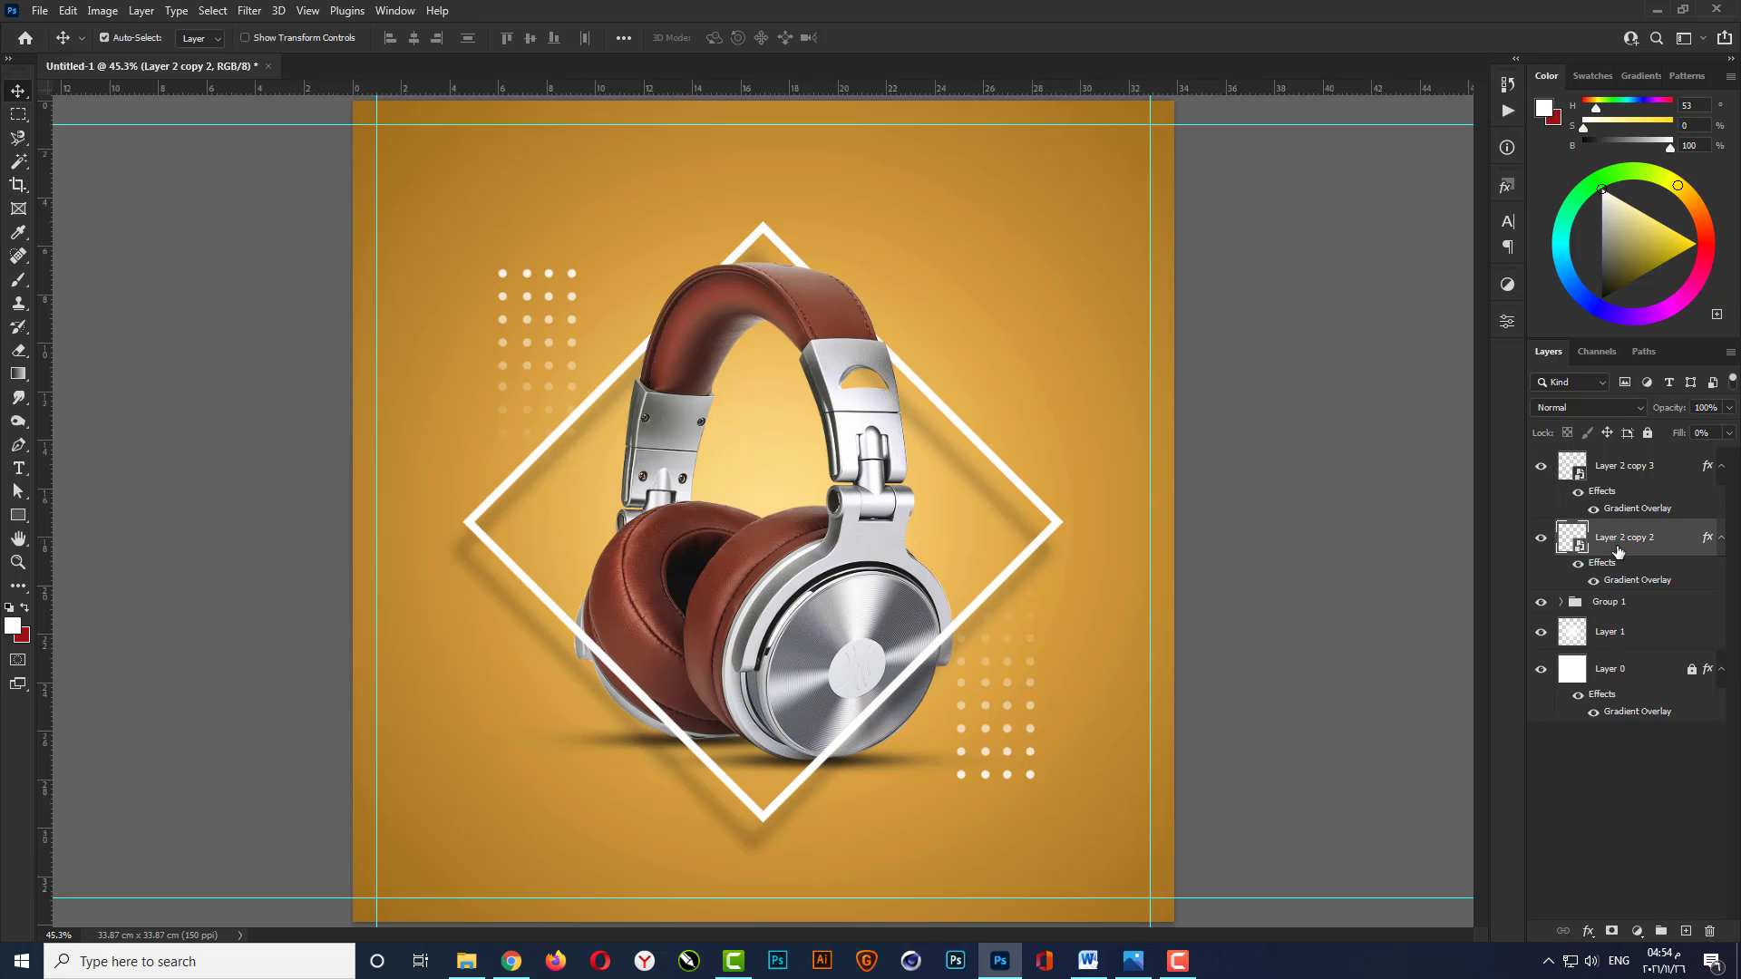
left_click(1635, 487, "ctrl")
left_click_drag(1643, 541, 1631, 611)
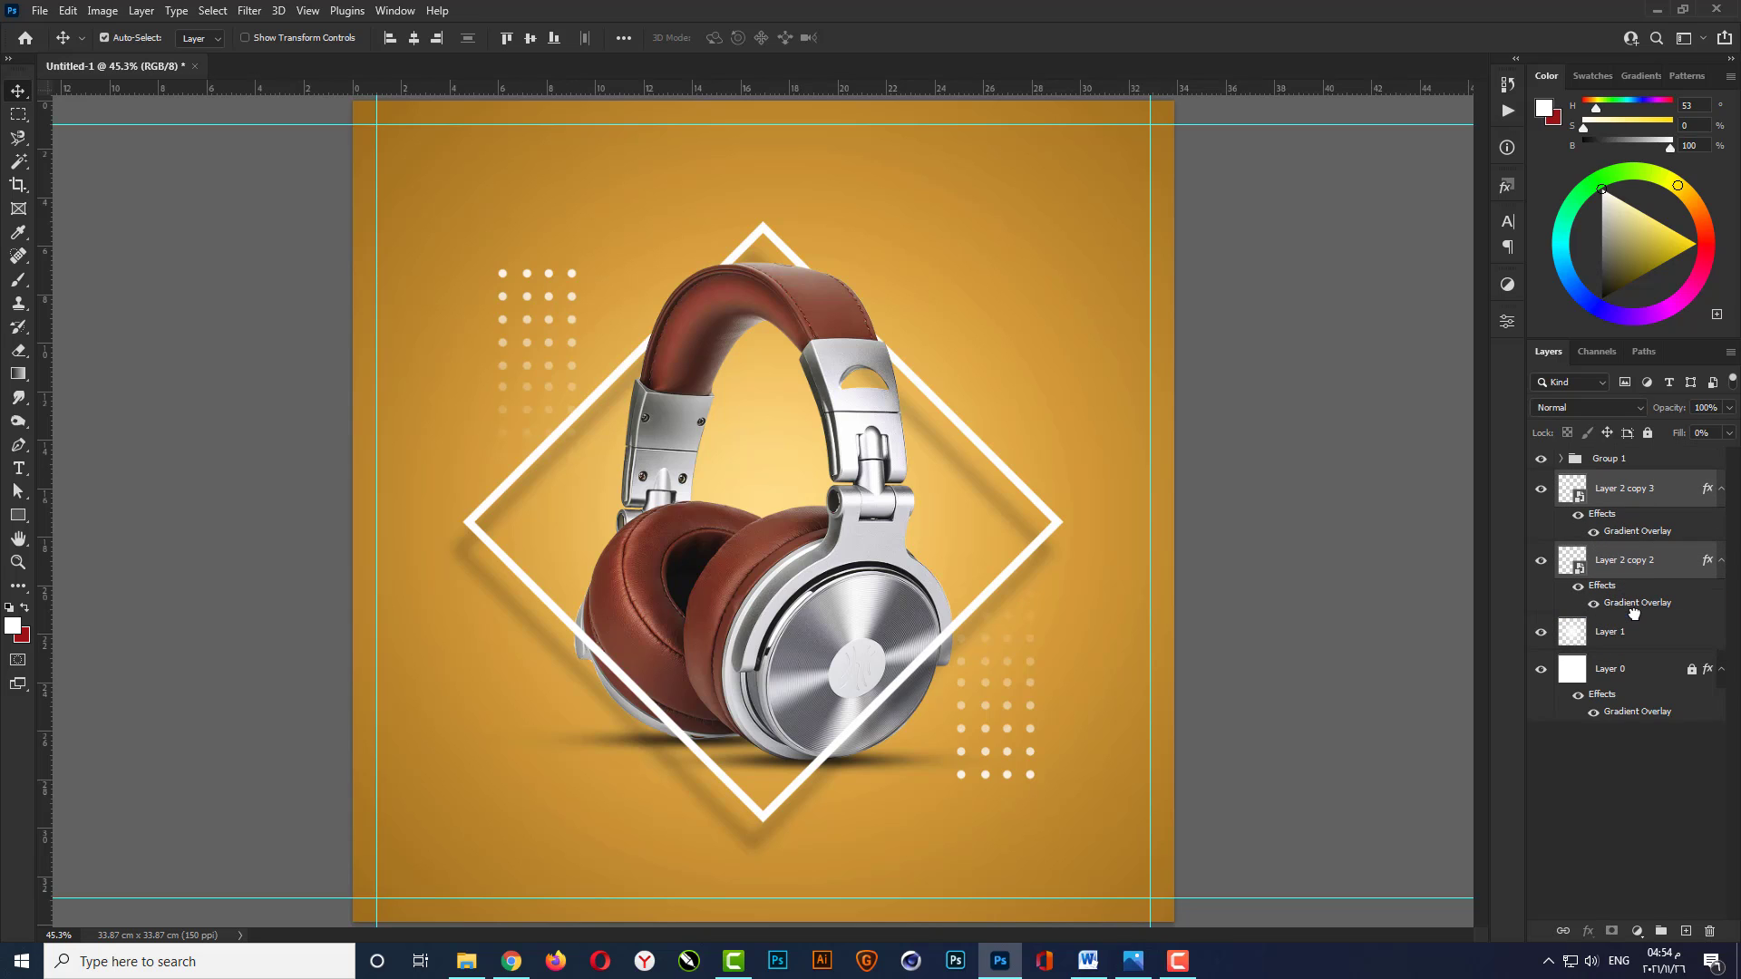
left_click(1286, 632)
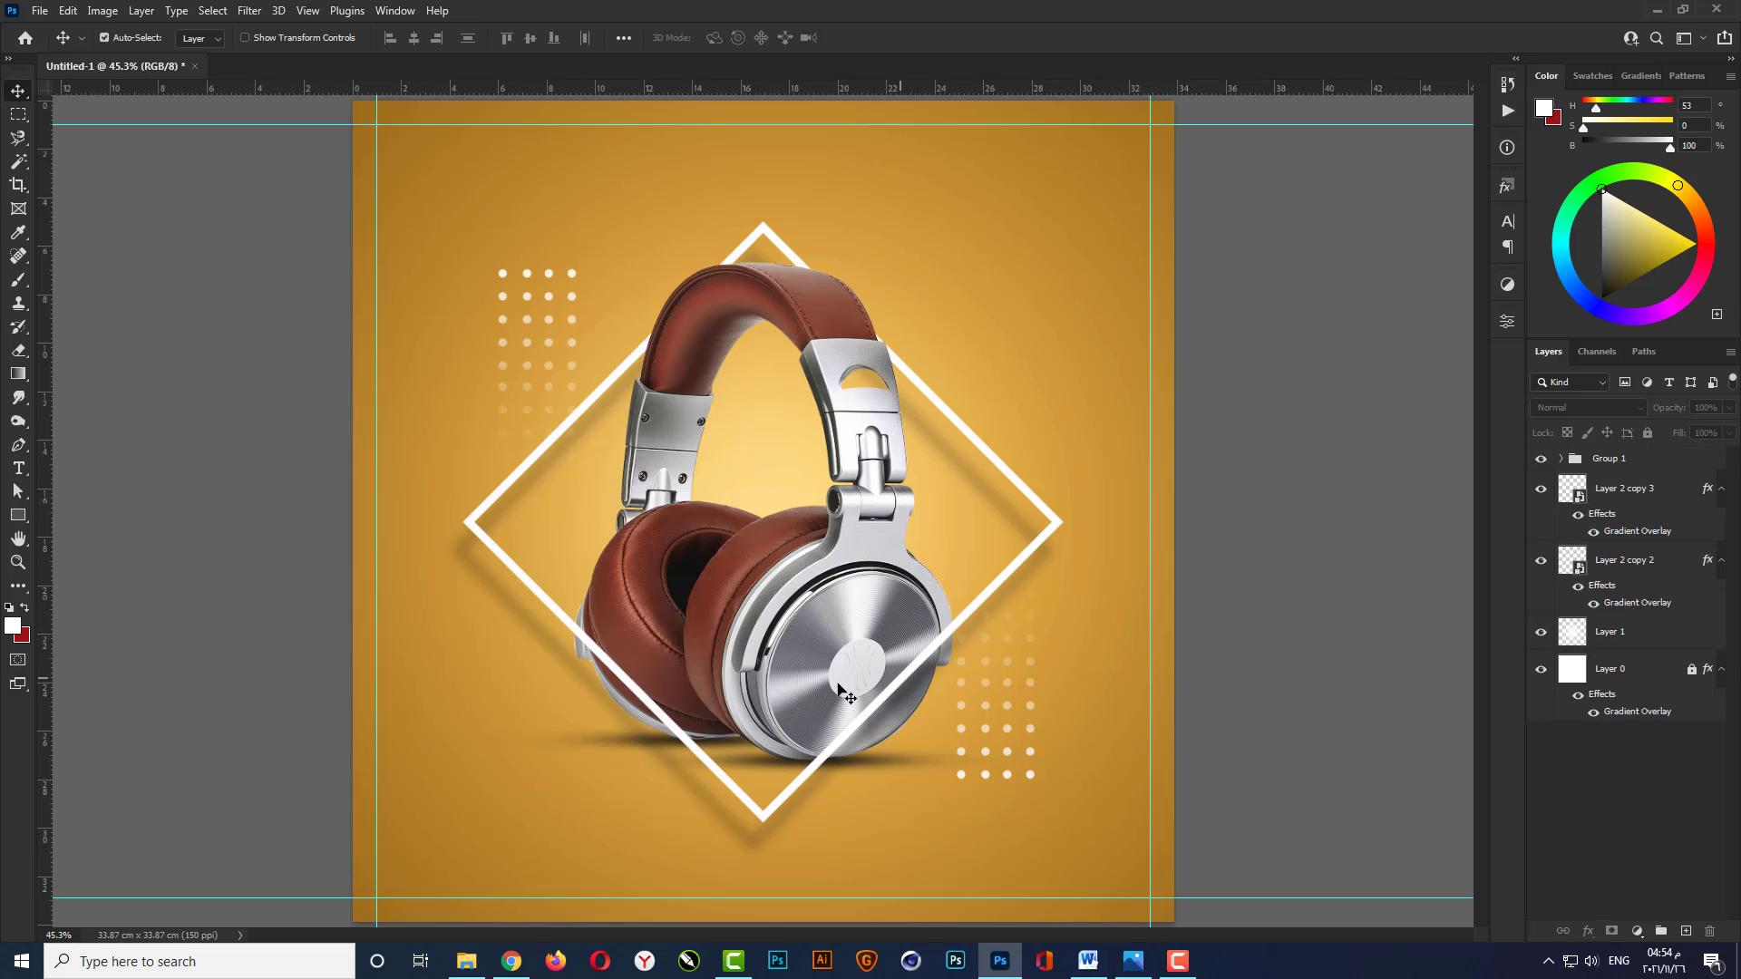
Select all layers from Group 1 down to Layer 1 and nudge the whole composition slightly downwards.
scroll(1185, 587, "down", 1)
left_click(1610, 459)
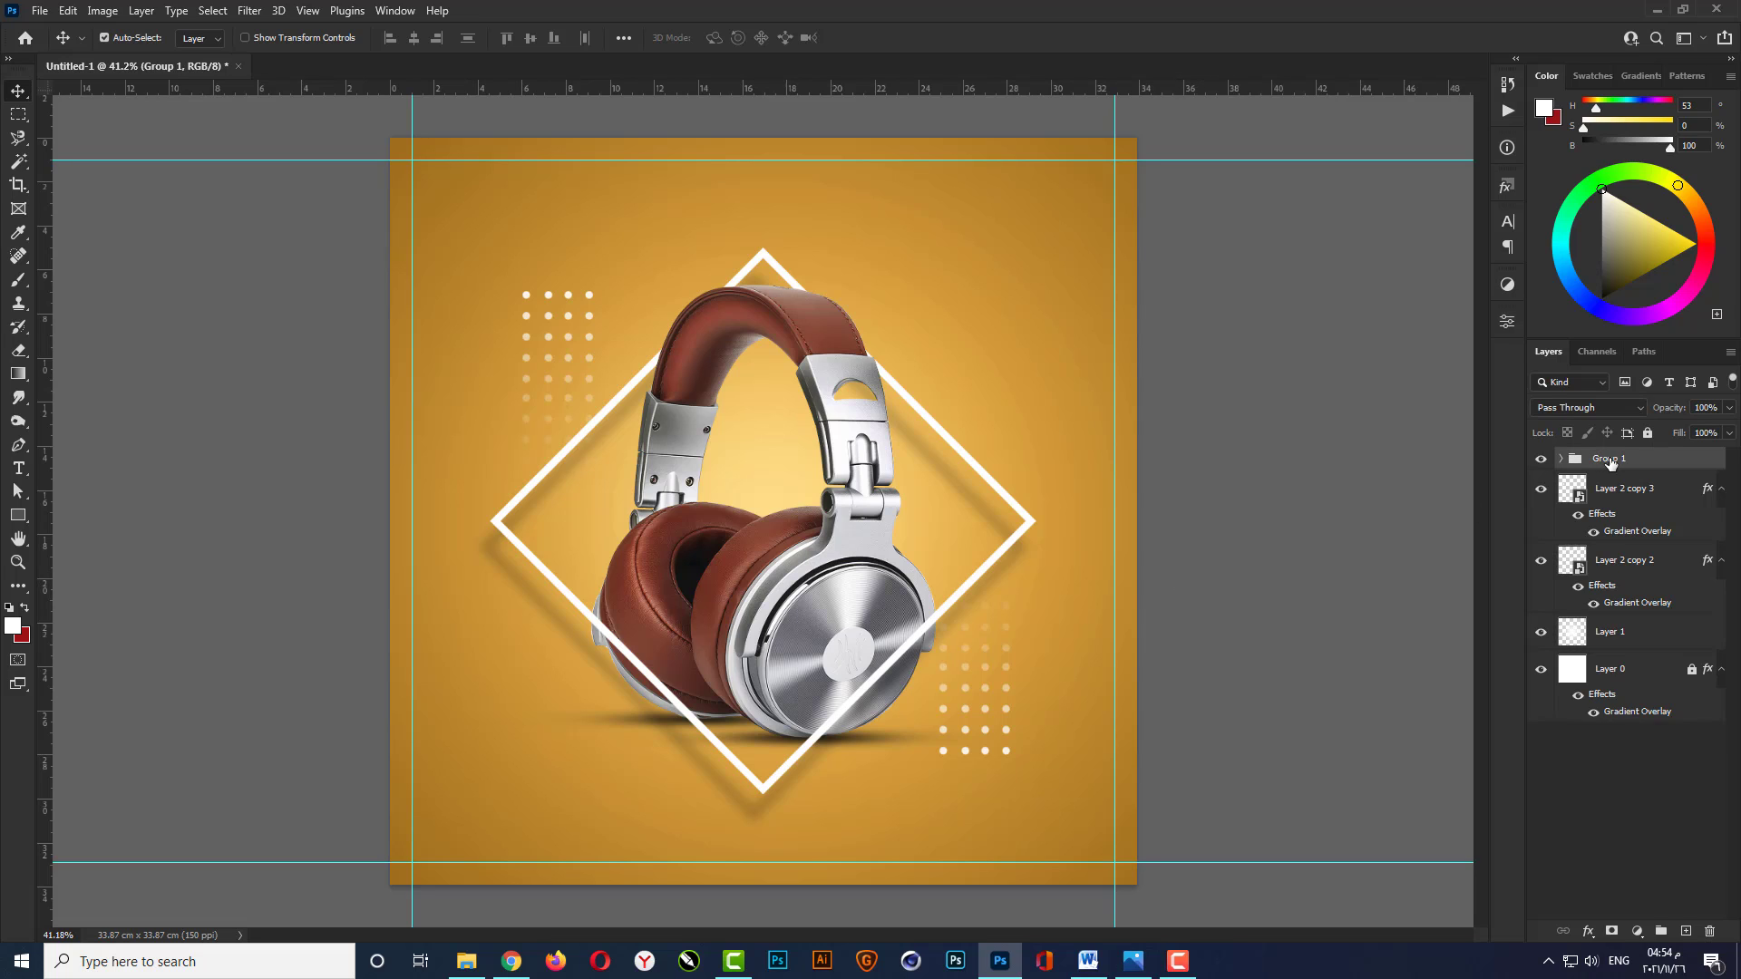
left_click(1610, 638, "shift")
key("shift+Down")
key("shift+Down")
key("shift+Down")
key("shift+Down")
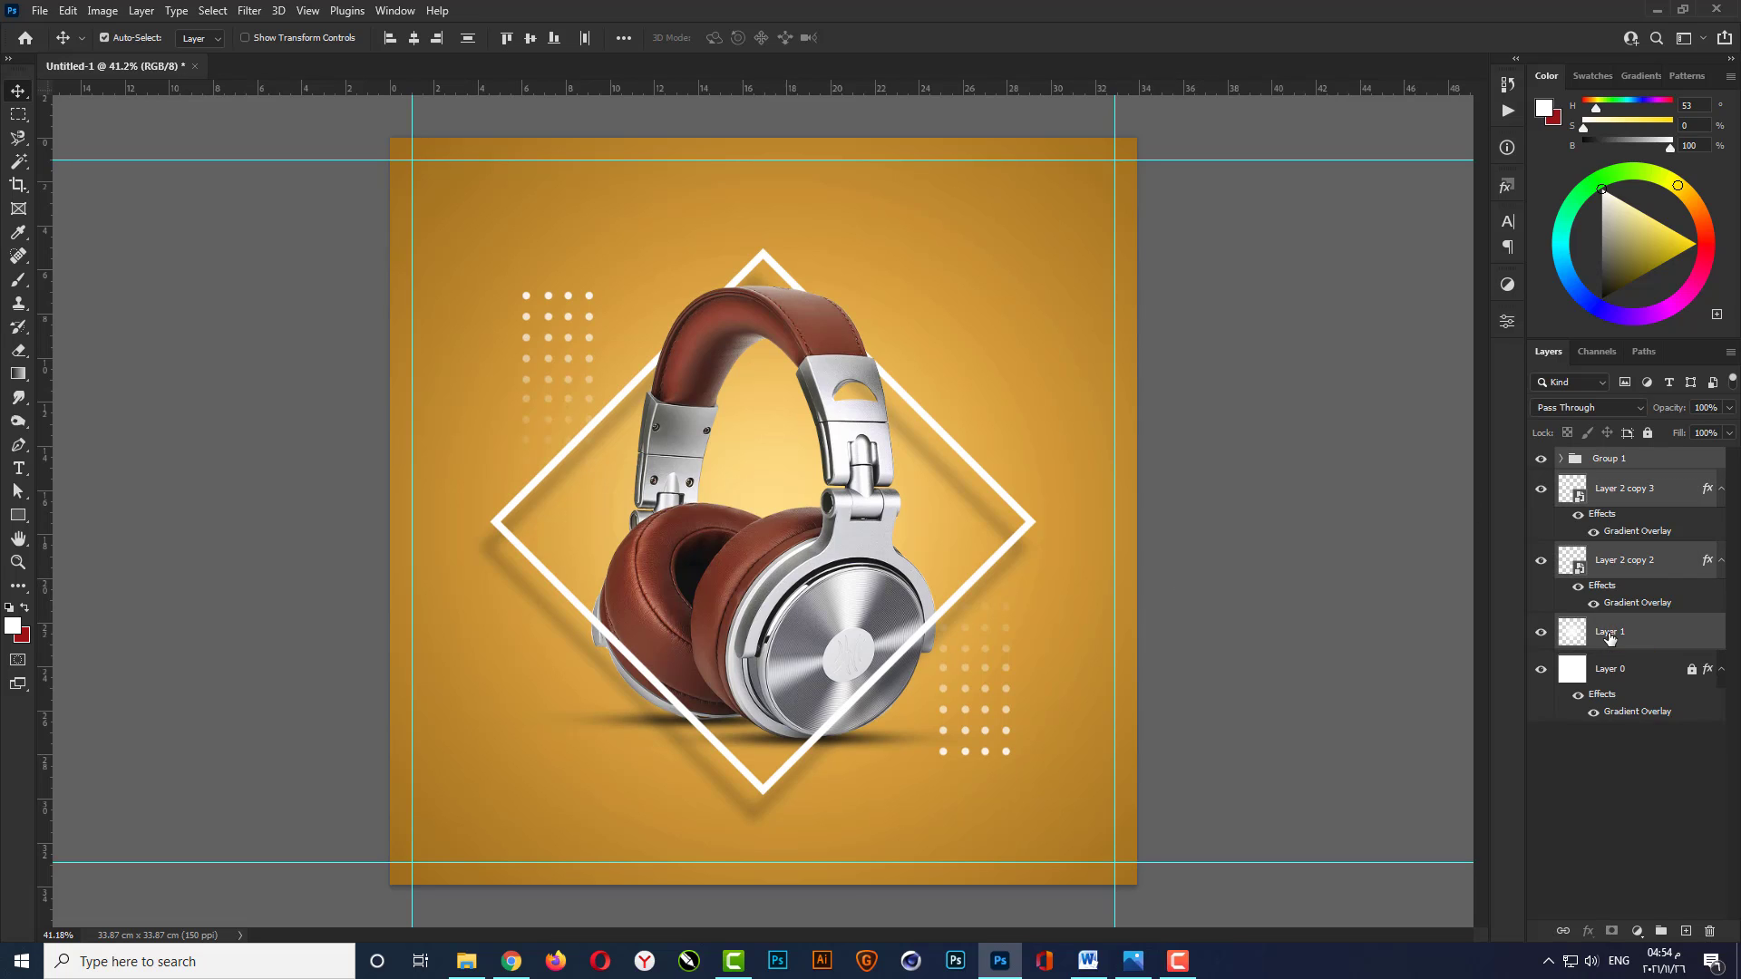
Nudge the selected composition further down the canvas and deselect all layers.
key("shift+Down")
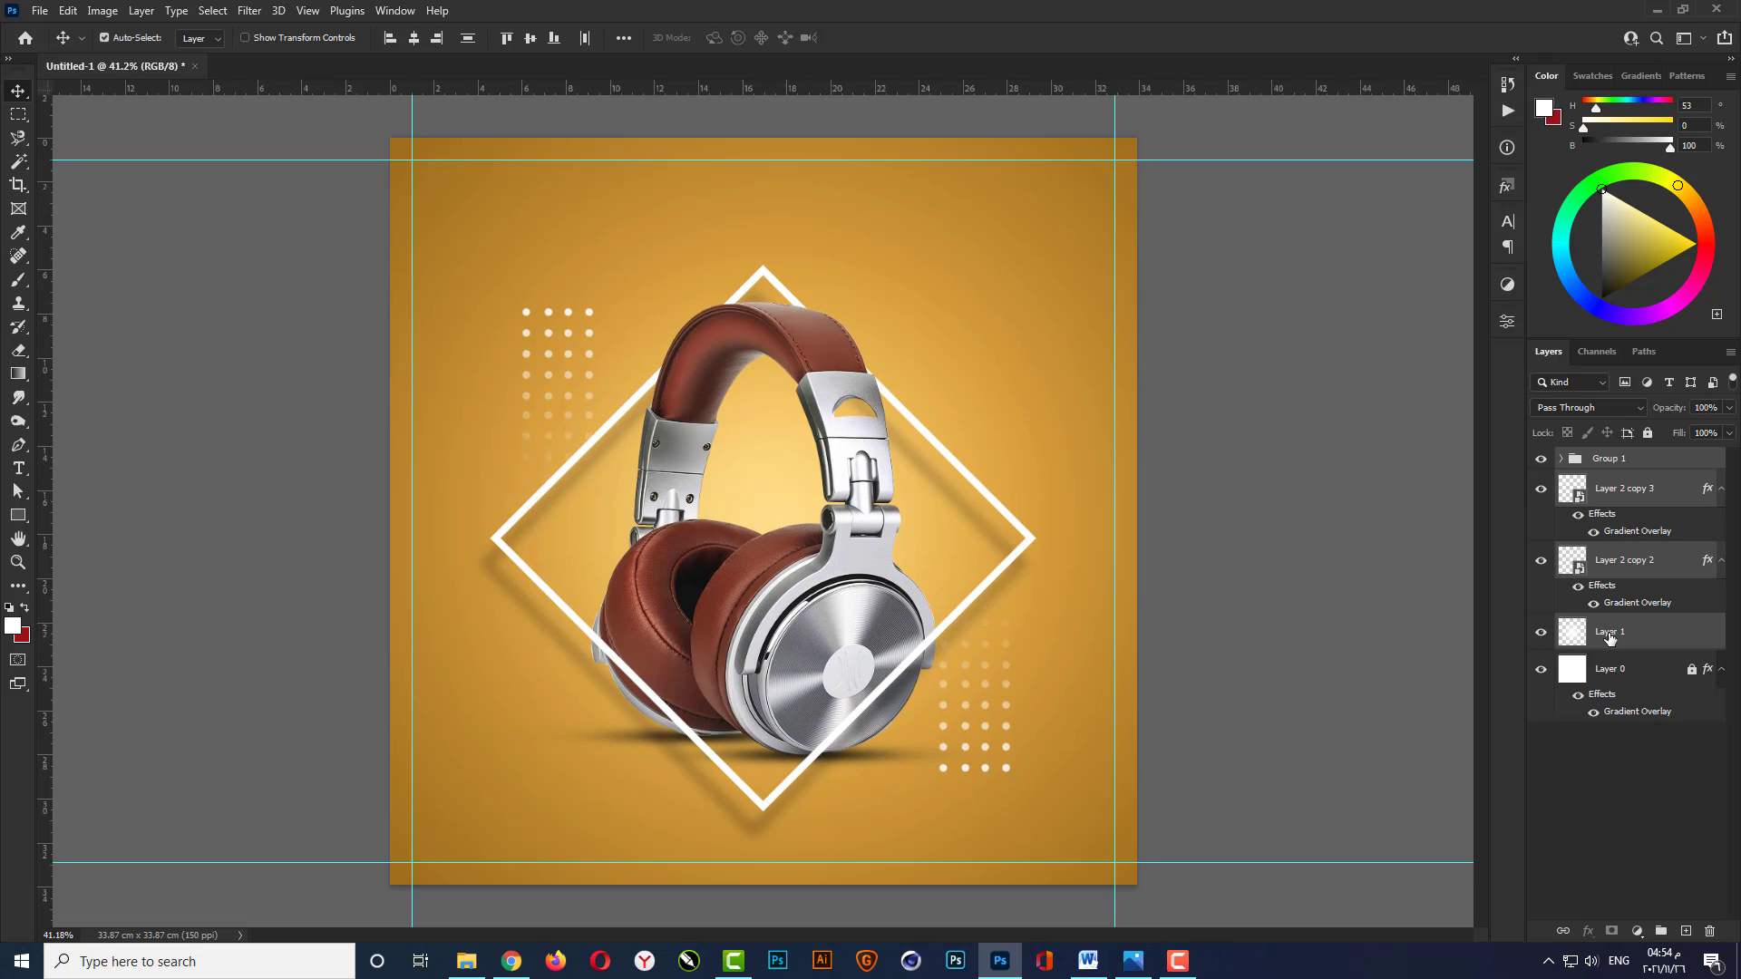
left_click(1241, 499)
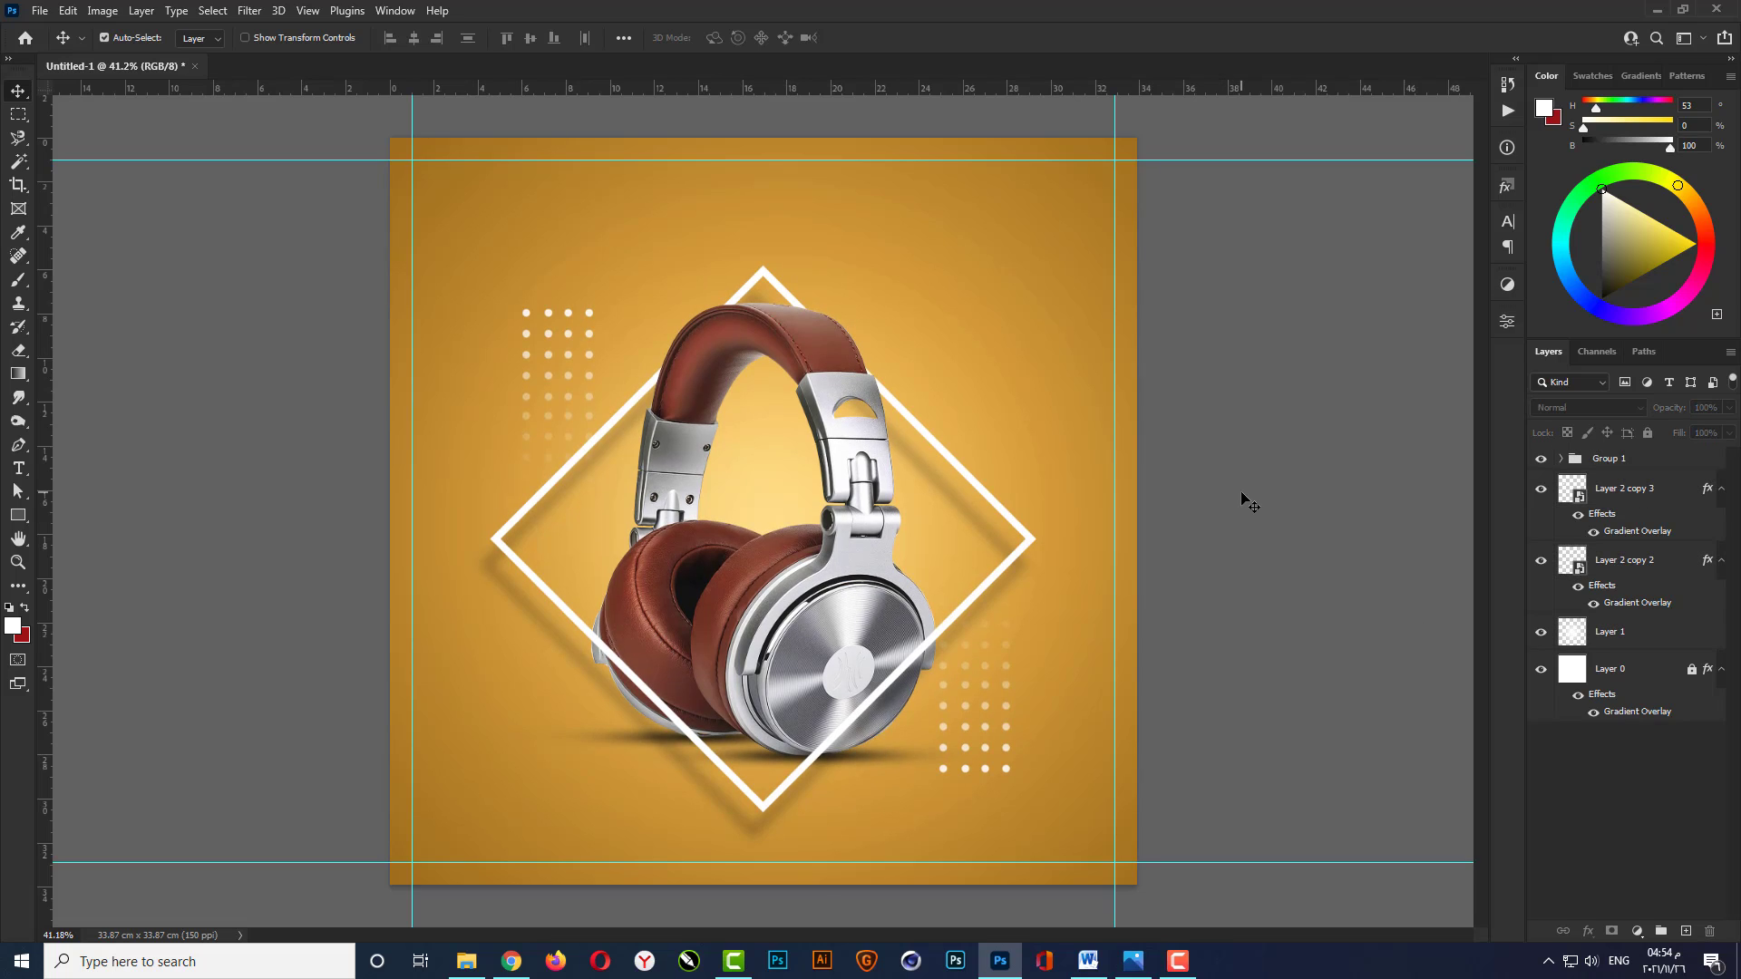
Draw a white rectangle about 856 by 125 px above the headphones and round its corners with a 100 px radius.
left_click(19, 516)
left_click(100, 515)
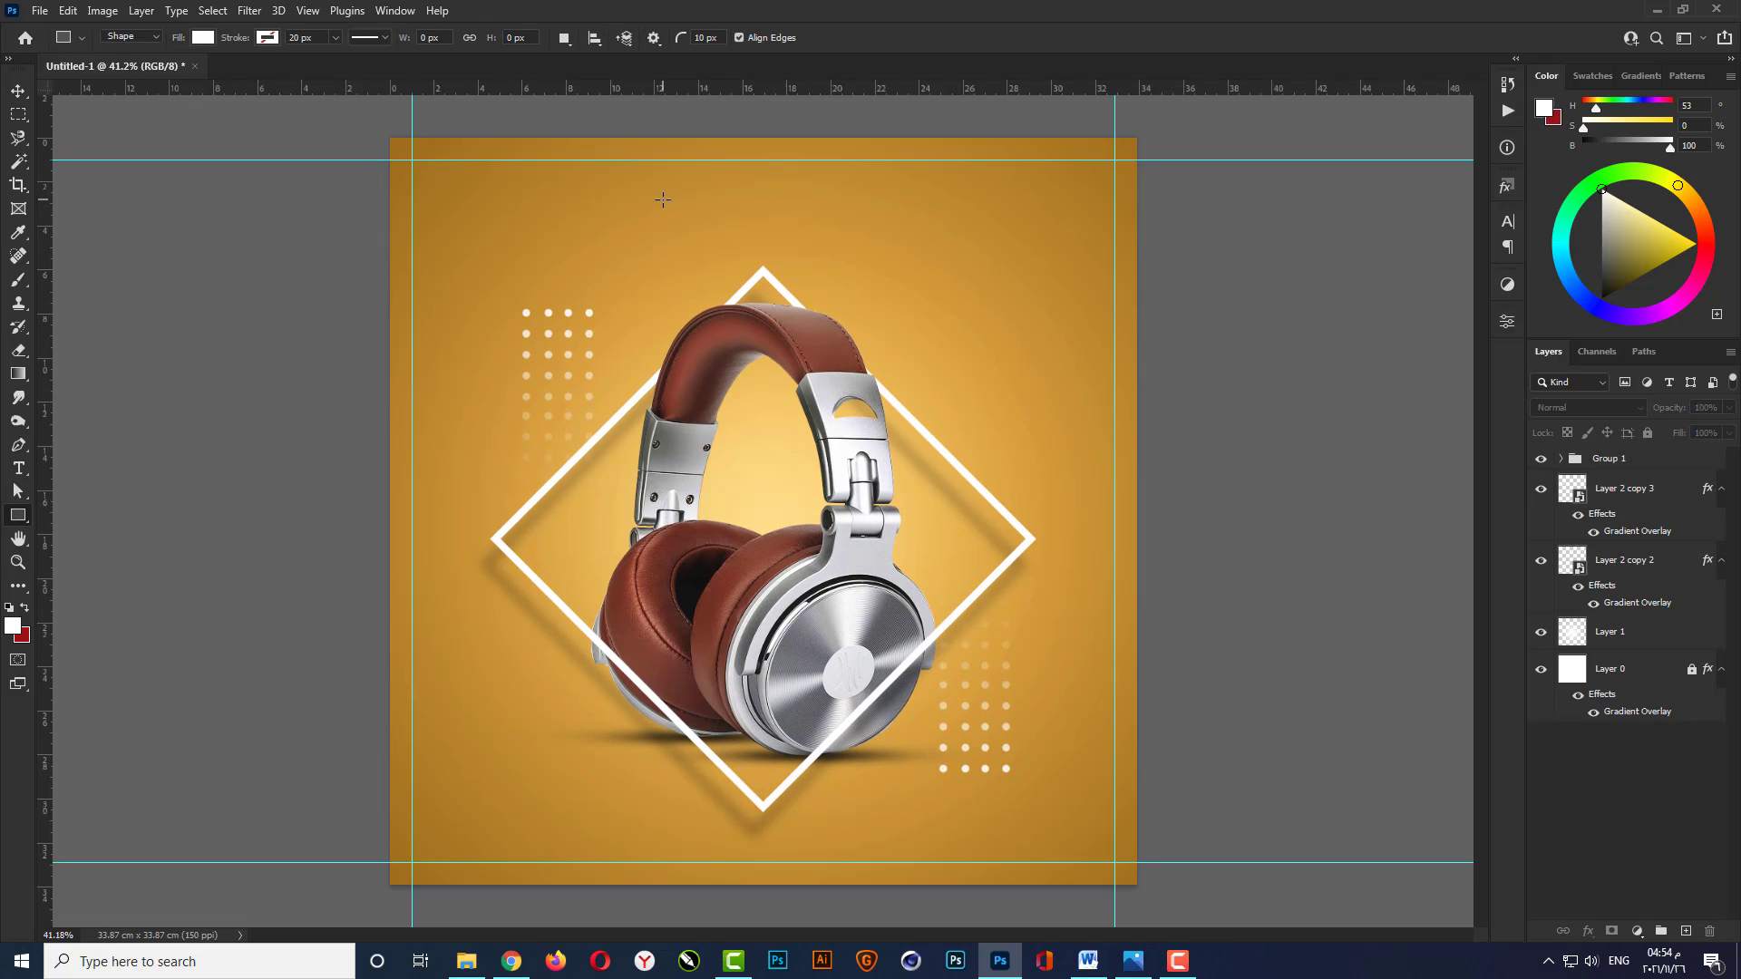
left_click_drag(663, 199, 971, 240)
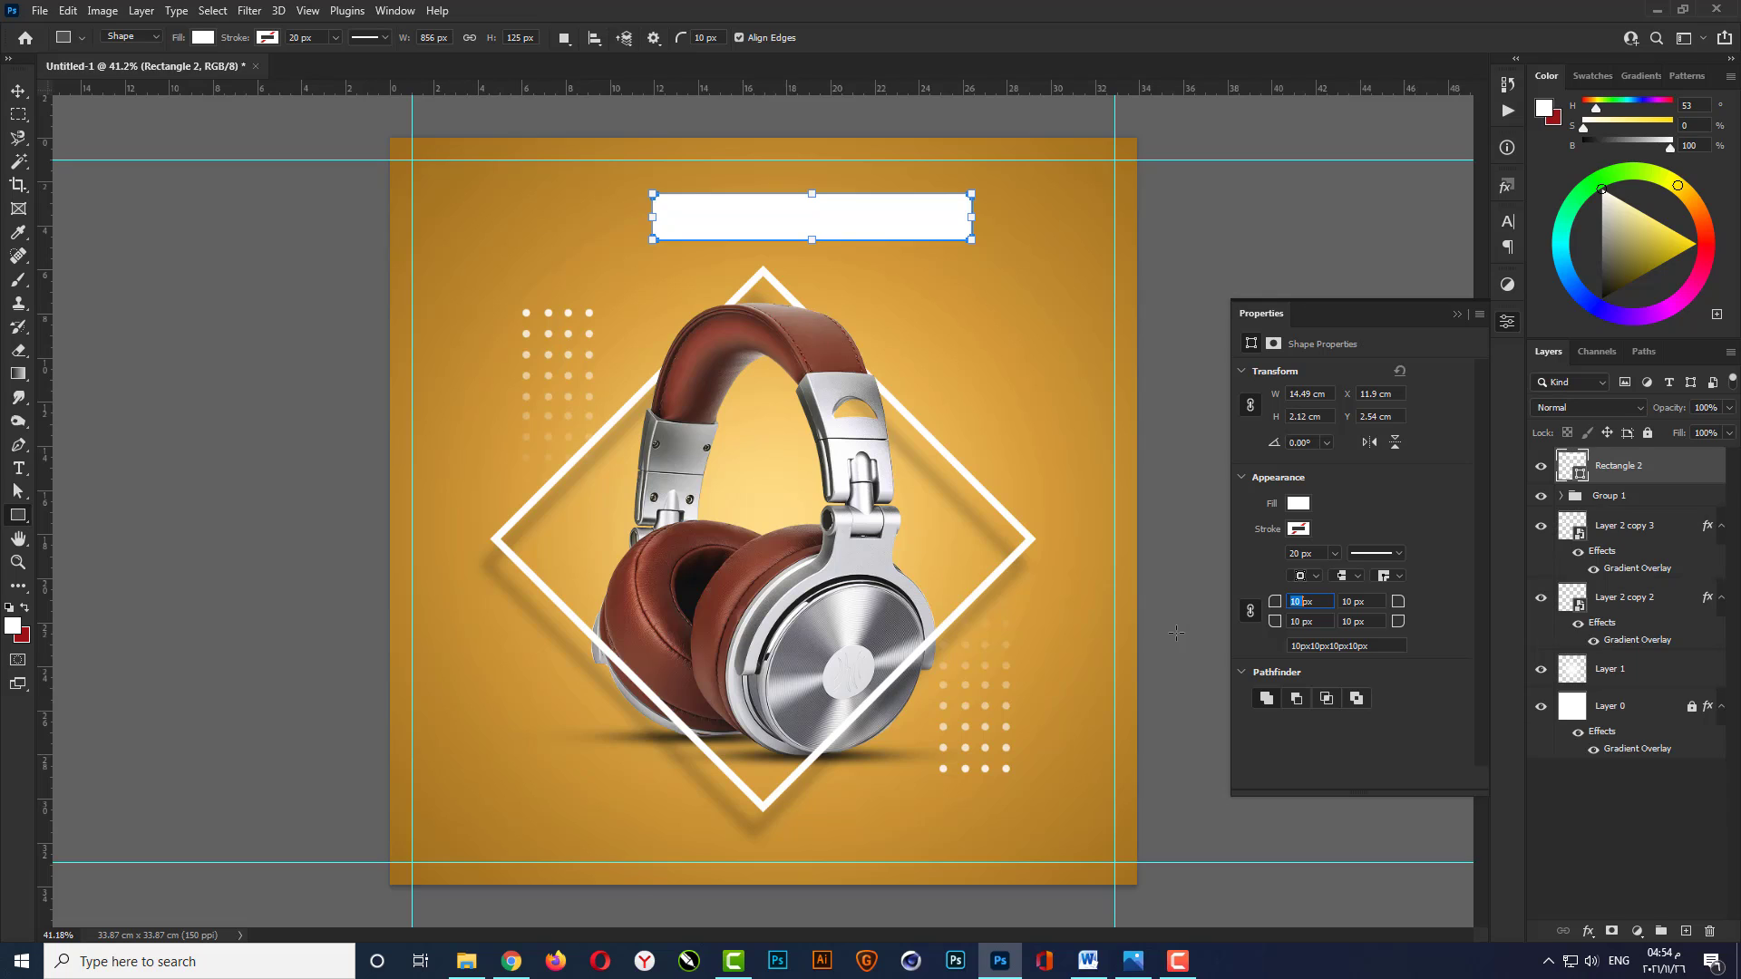
type("100")
key("Return")
key("Return")
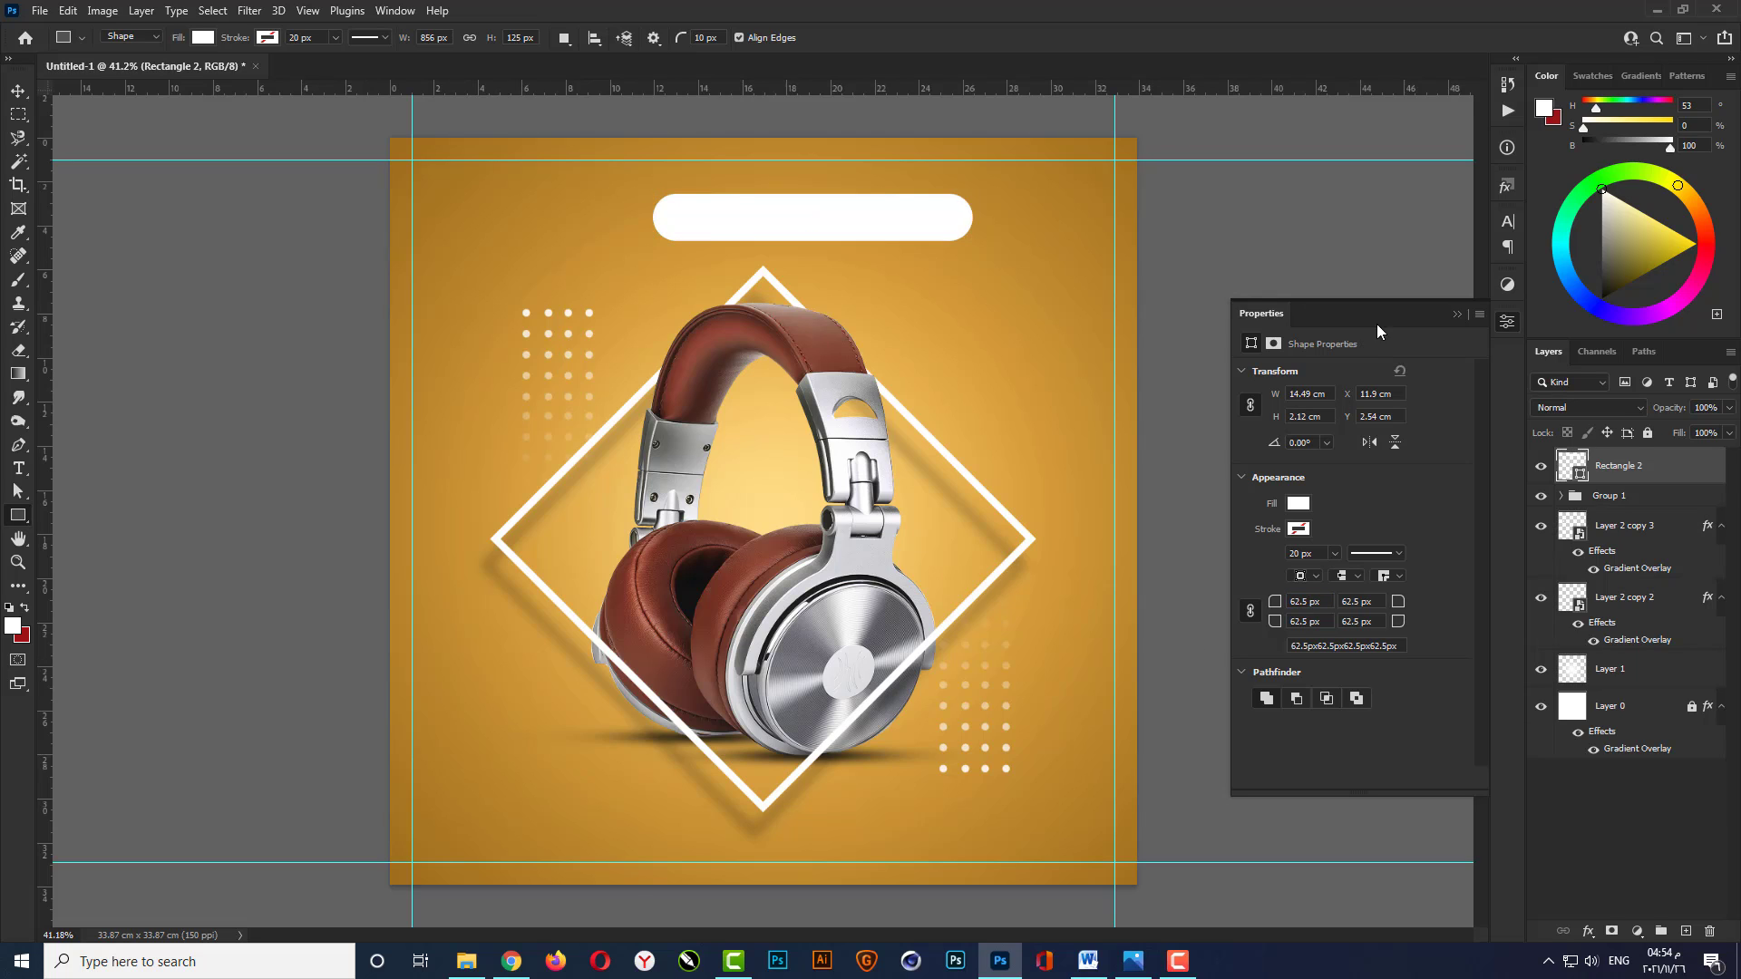
Centre the rounded bar horizontally on the canvas and nudge it slightly upwards.
left_click(1457, 314)
key("v")
key("ctrl+a")
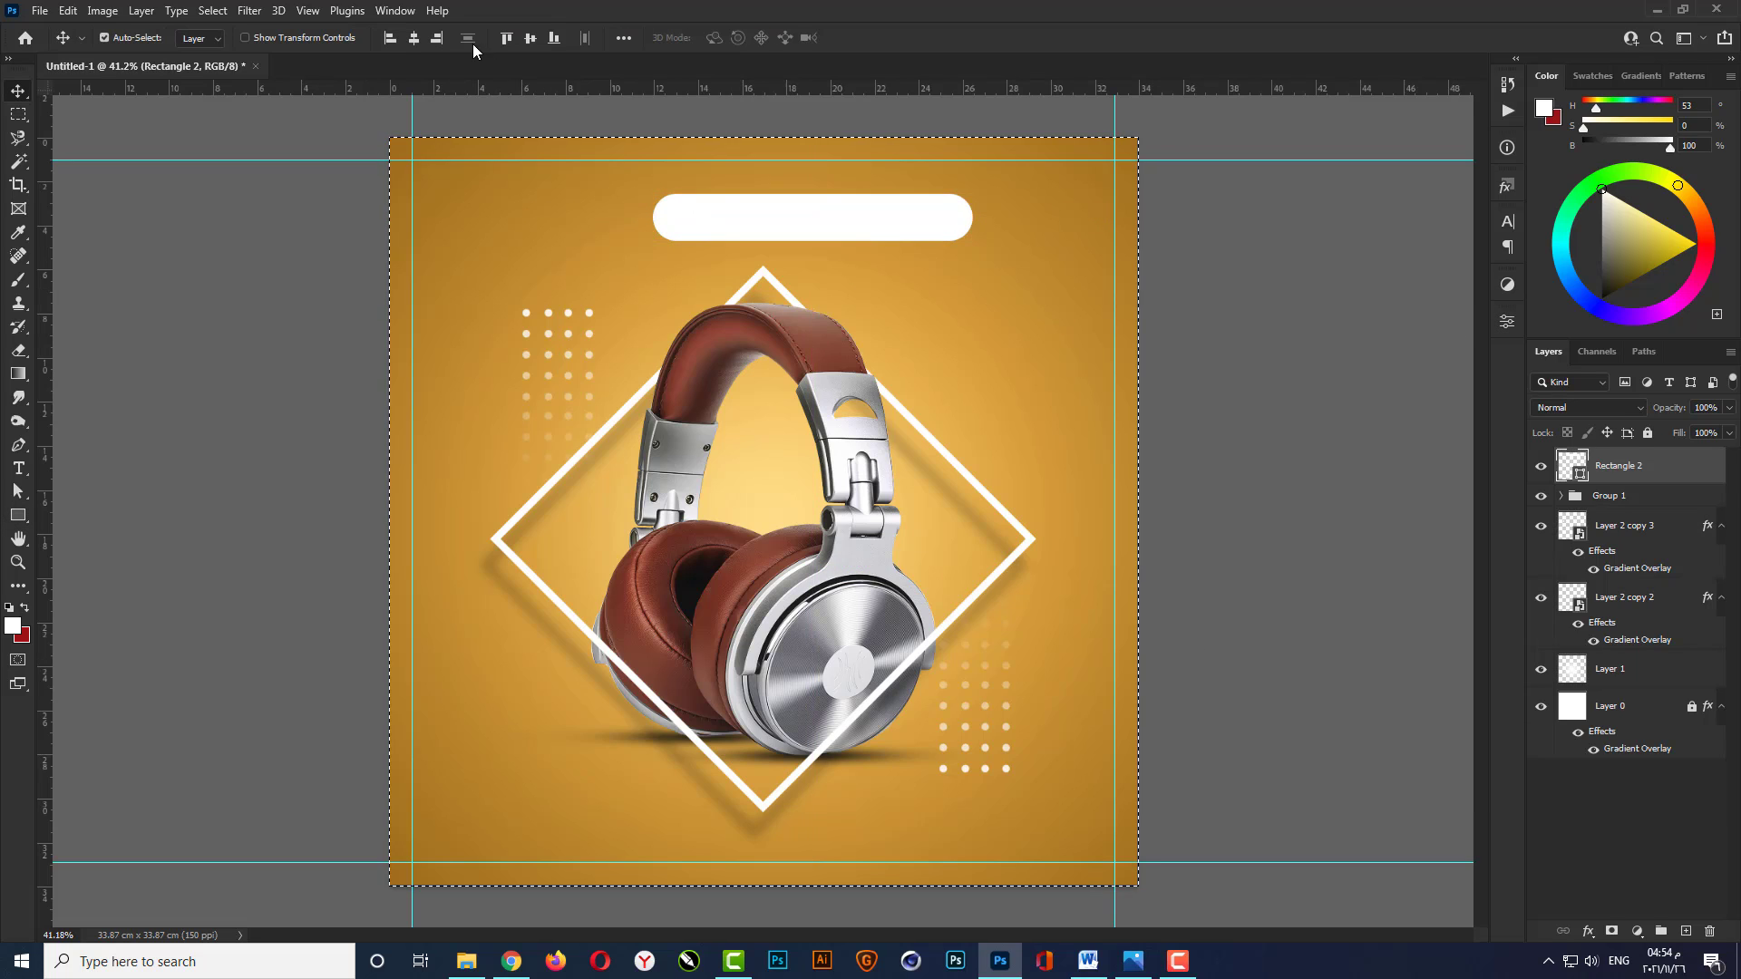
left_click(414, 37)
key("ctrl+d")
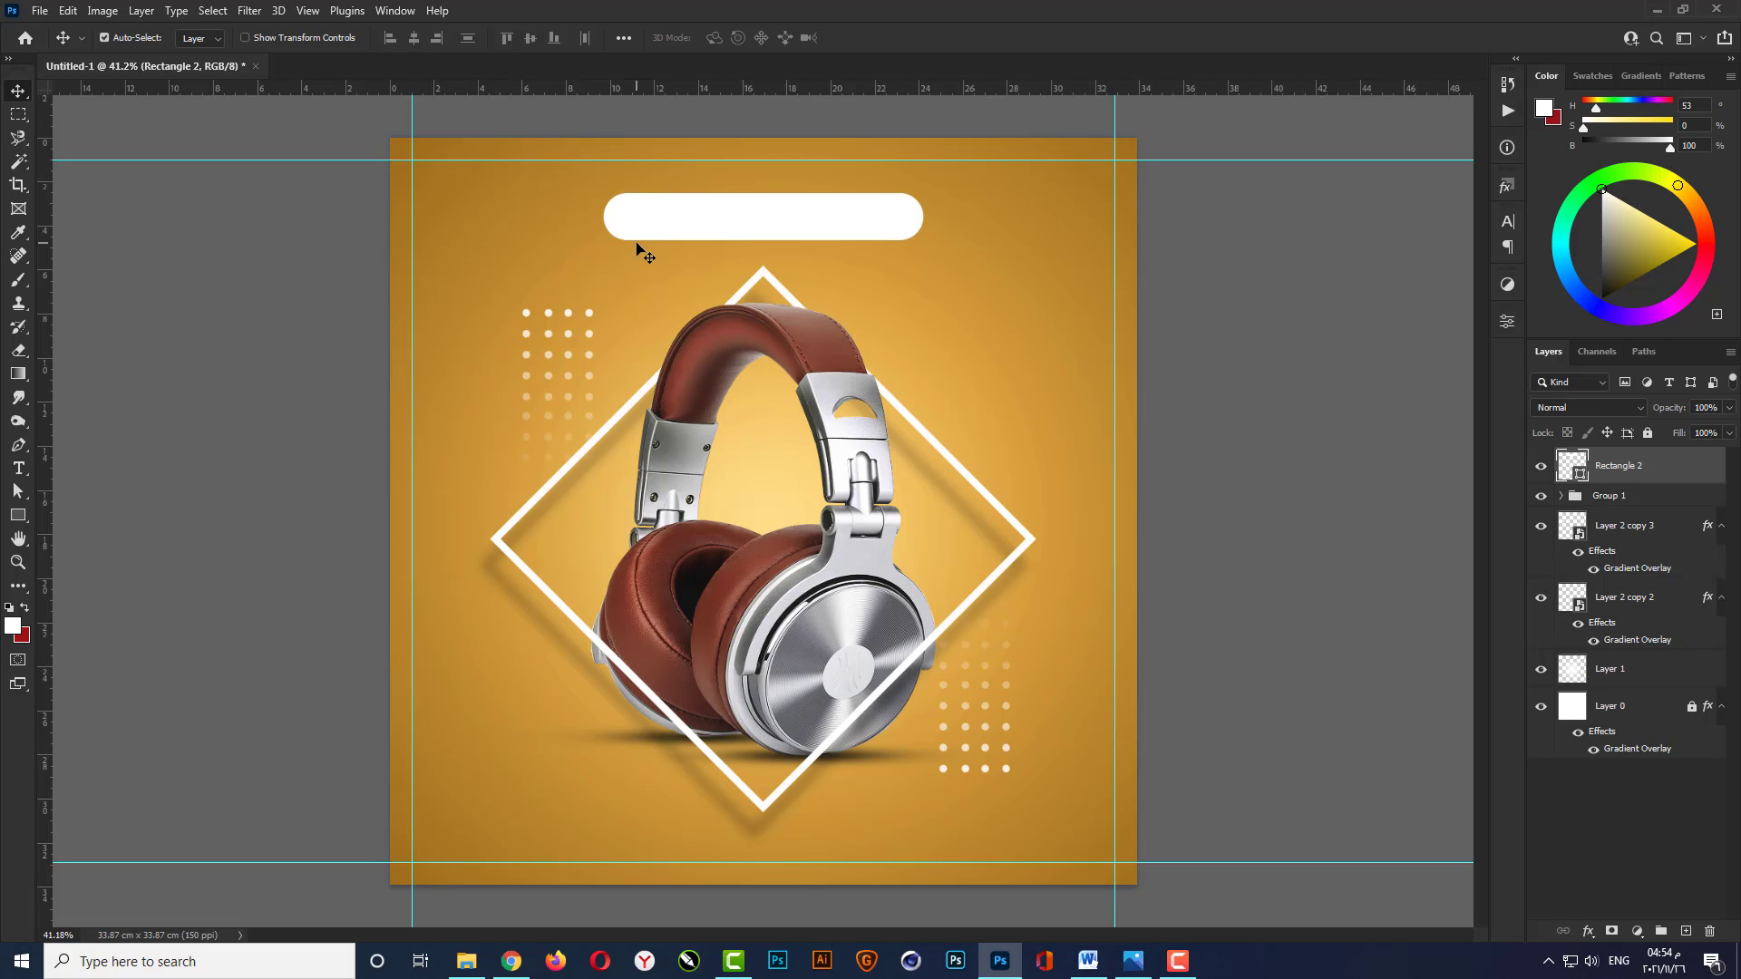
key("shift+Up")
key("shift+Up")
key("shift+Up")
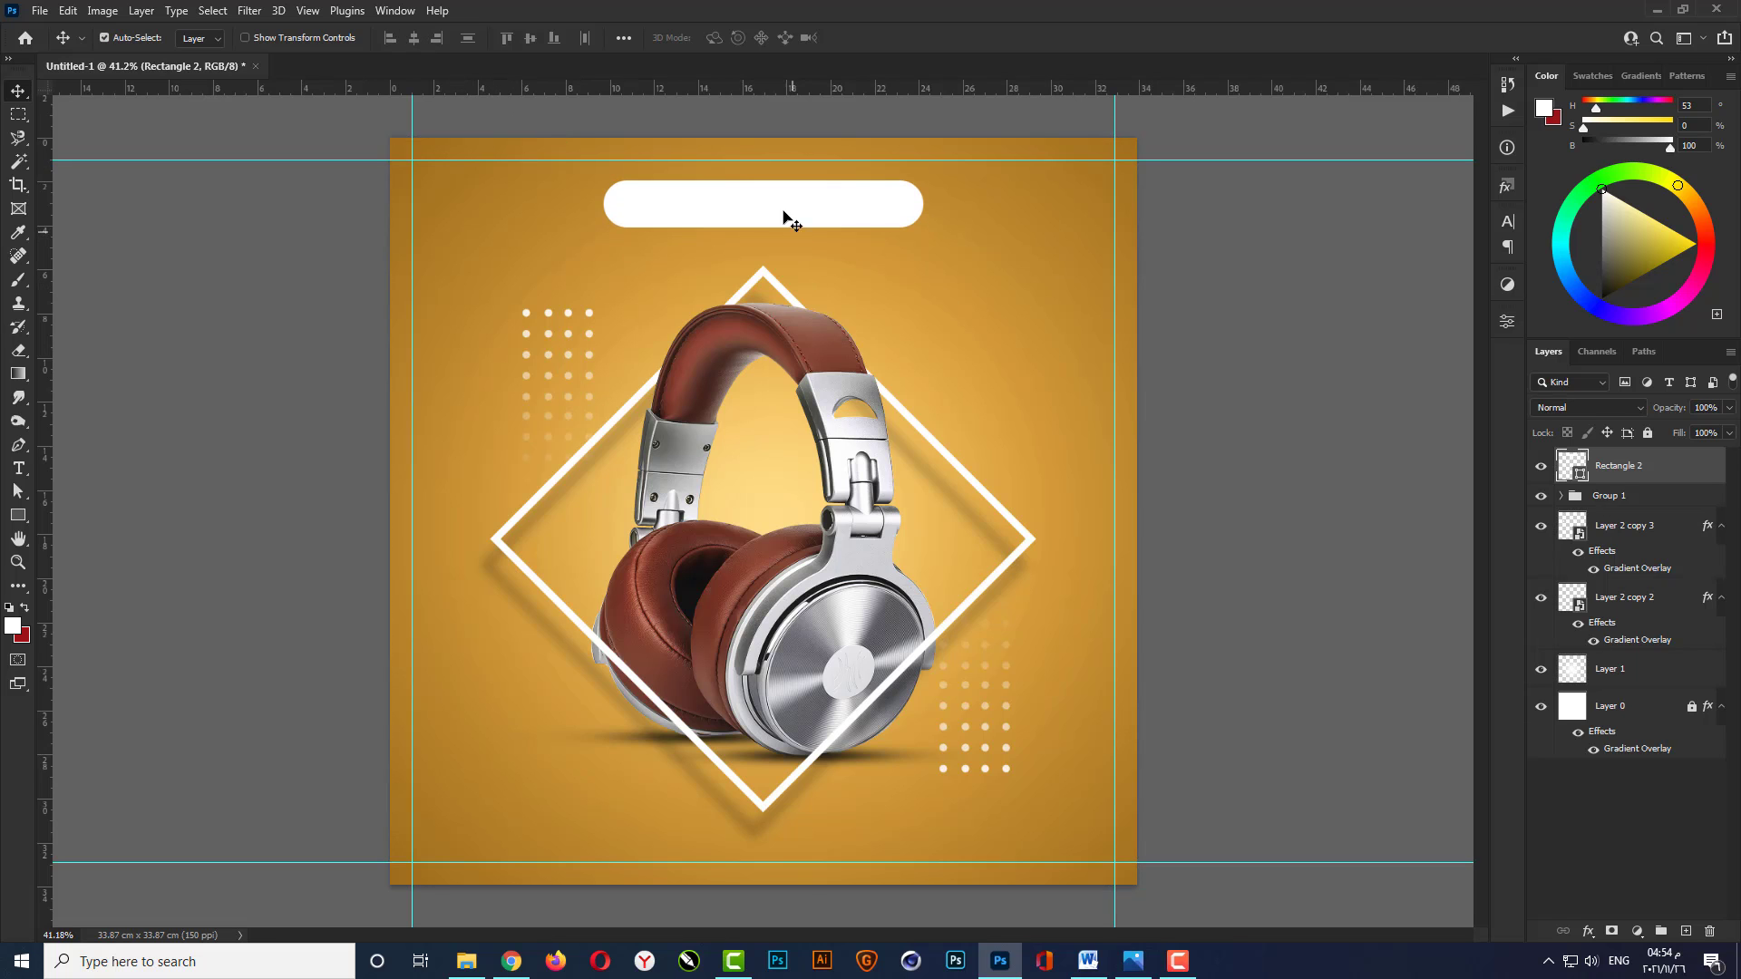
Change the rounded bar's fill to the dark golden brown 734702 and deselect it.
scroll(792, 220, "up", 1)
double_click(1572, 465)
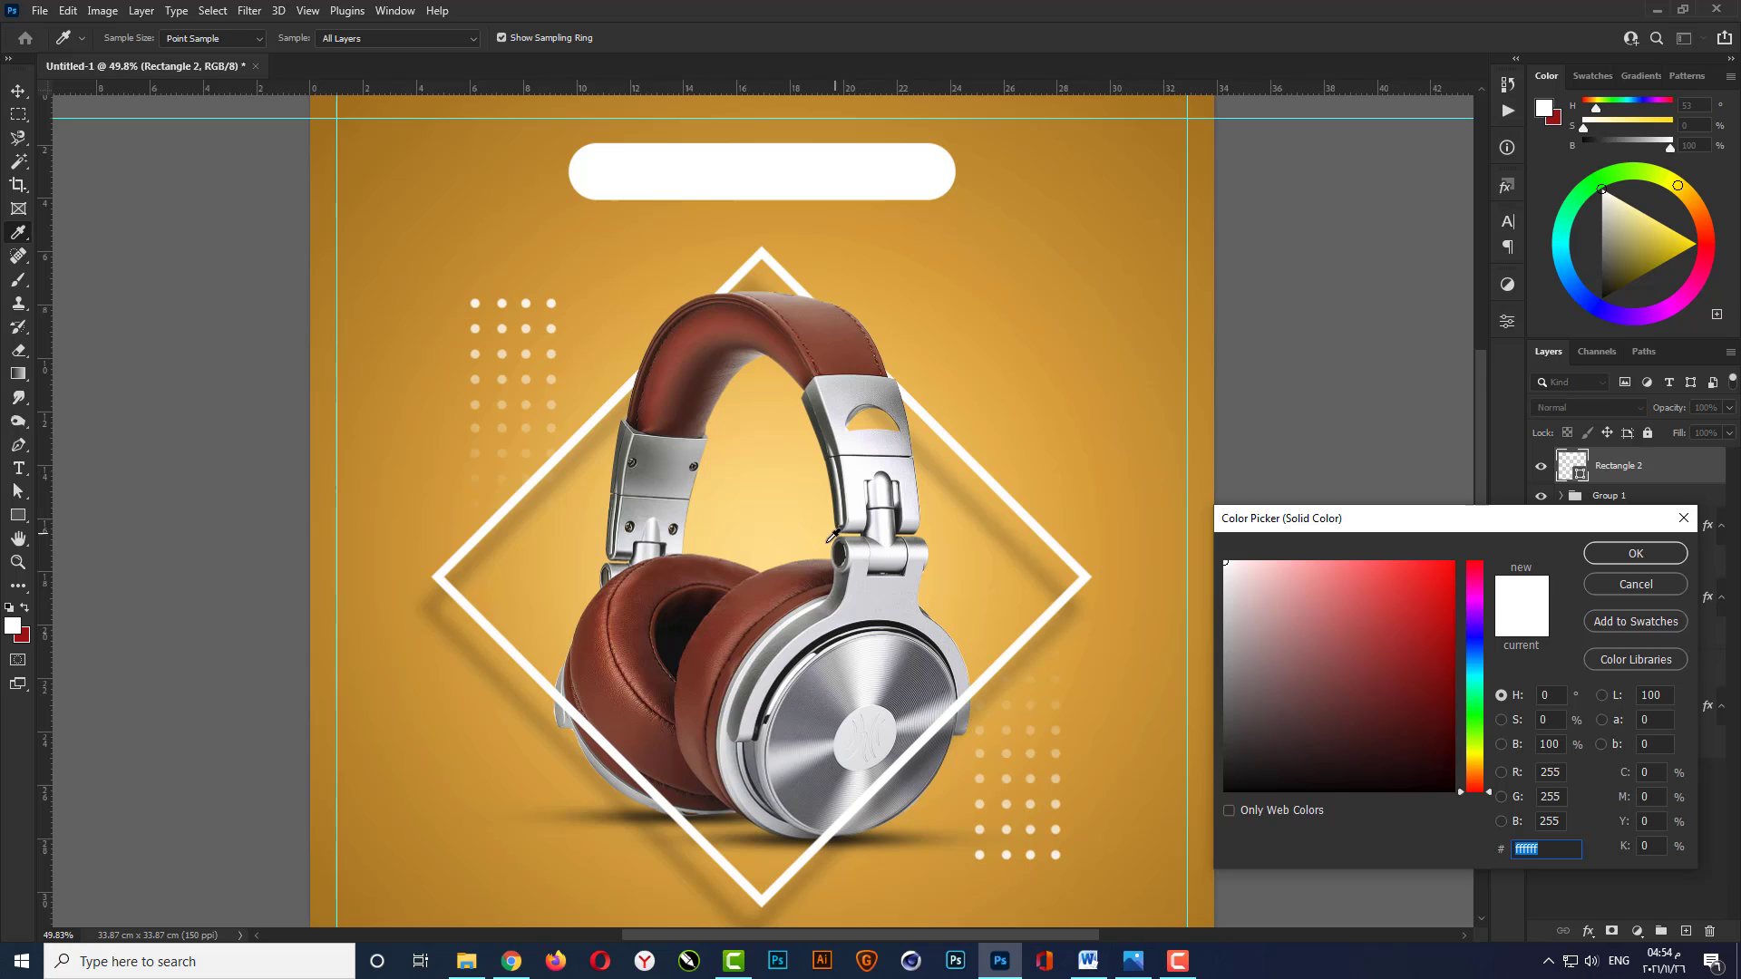
left_click(687, 386)
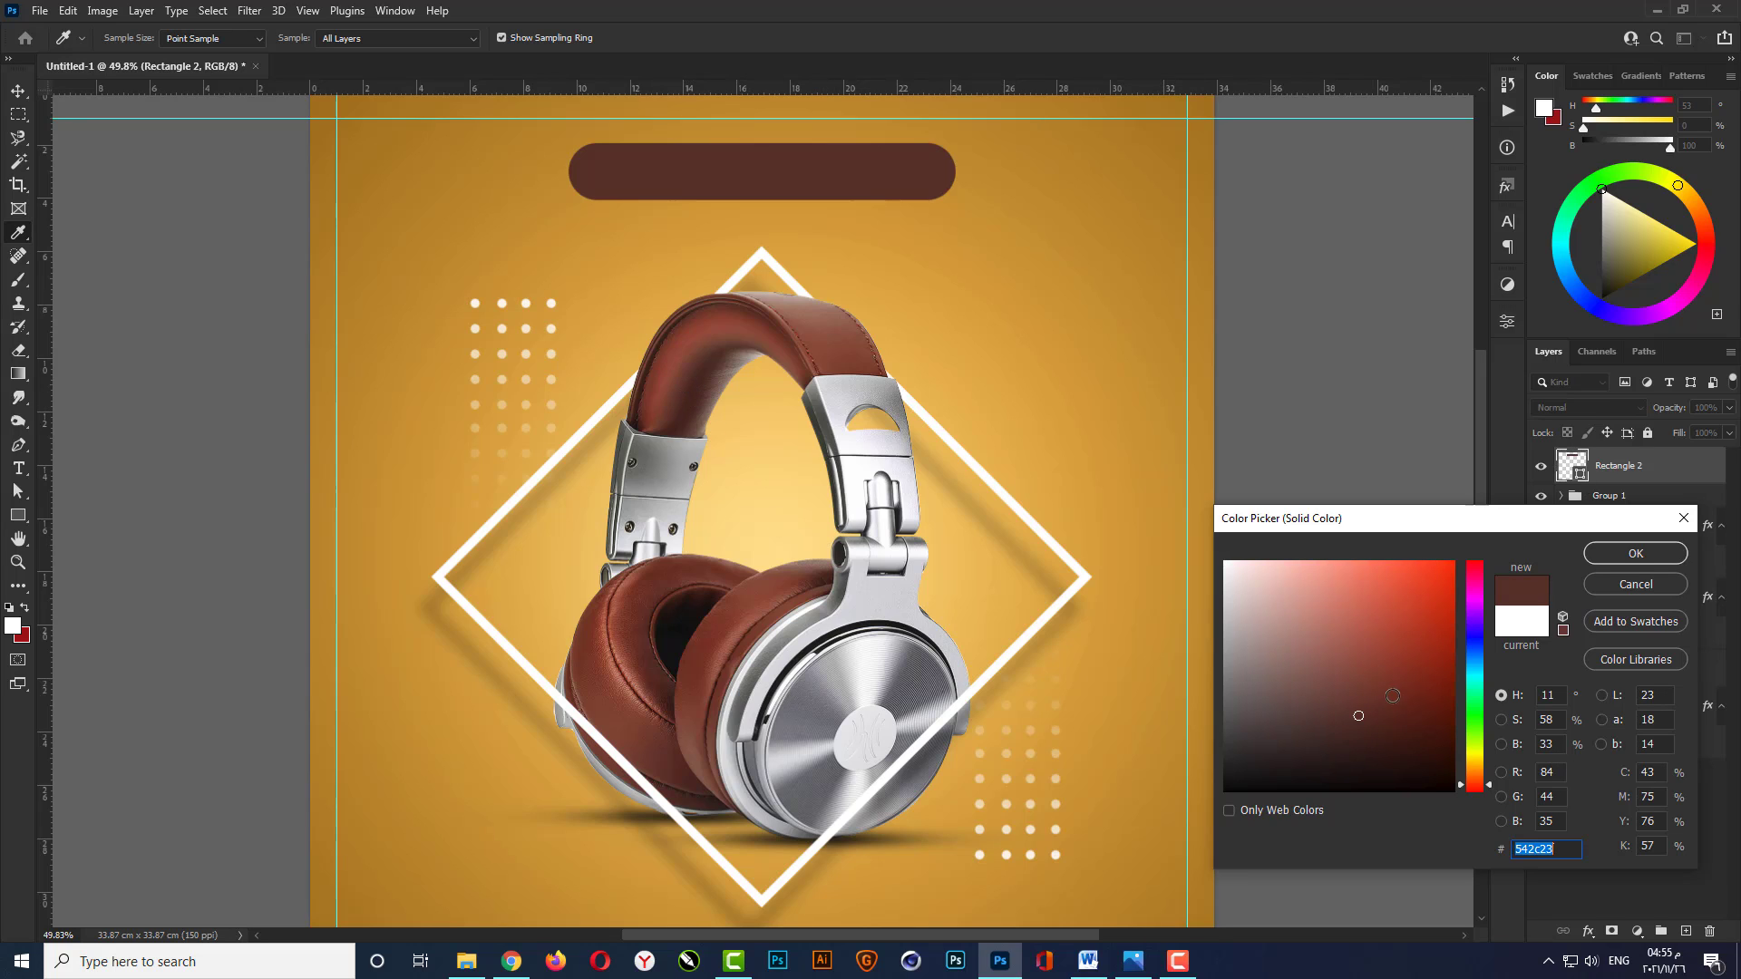
left_click_drag(1489, 785, 1493, 776)
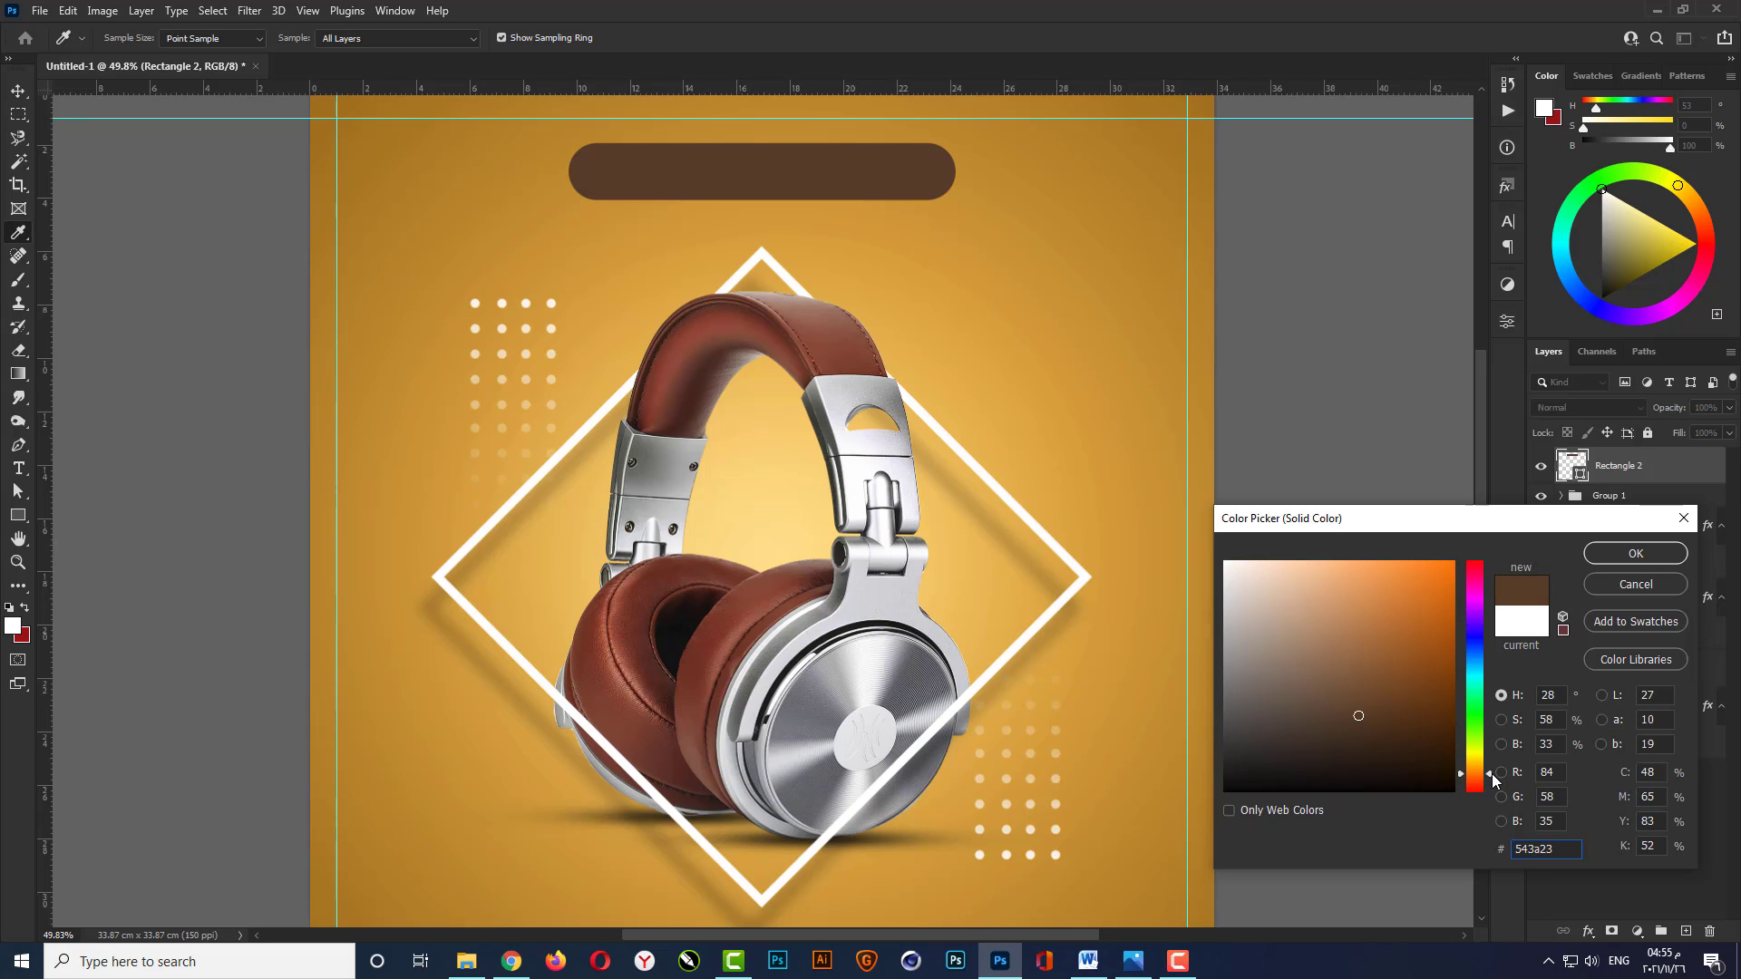
left_click(1415, 721)
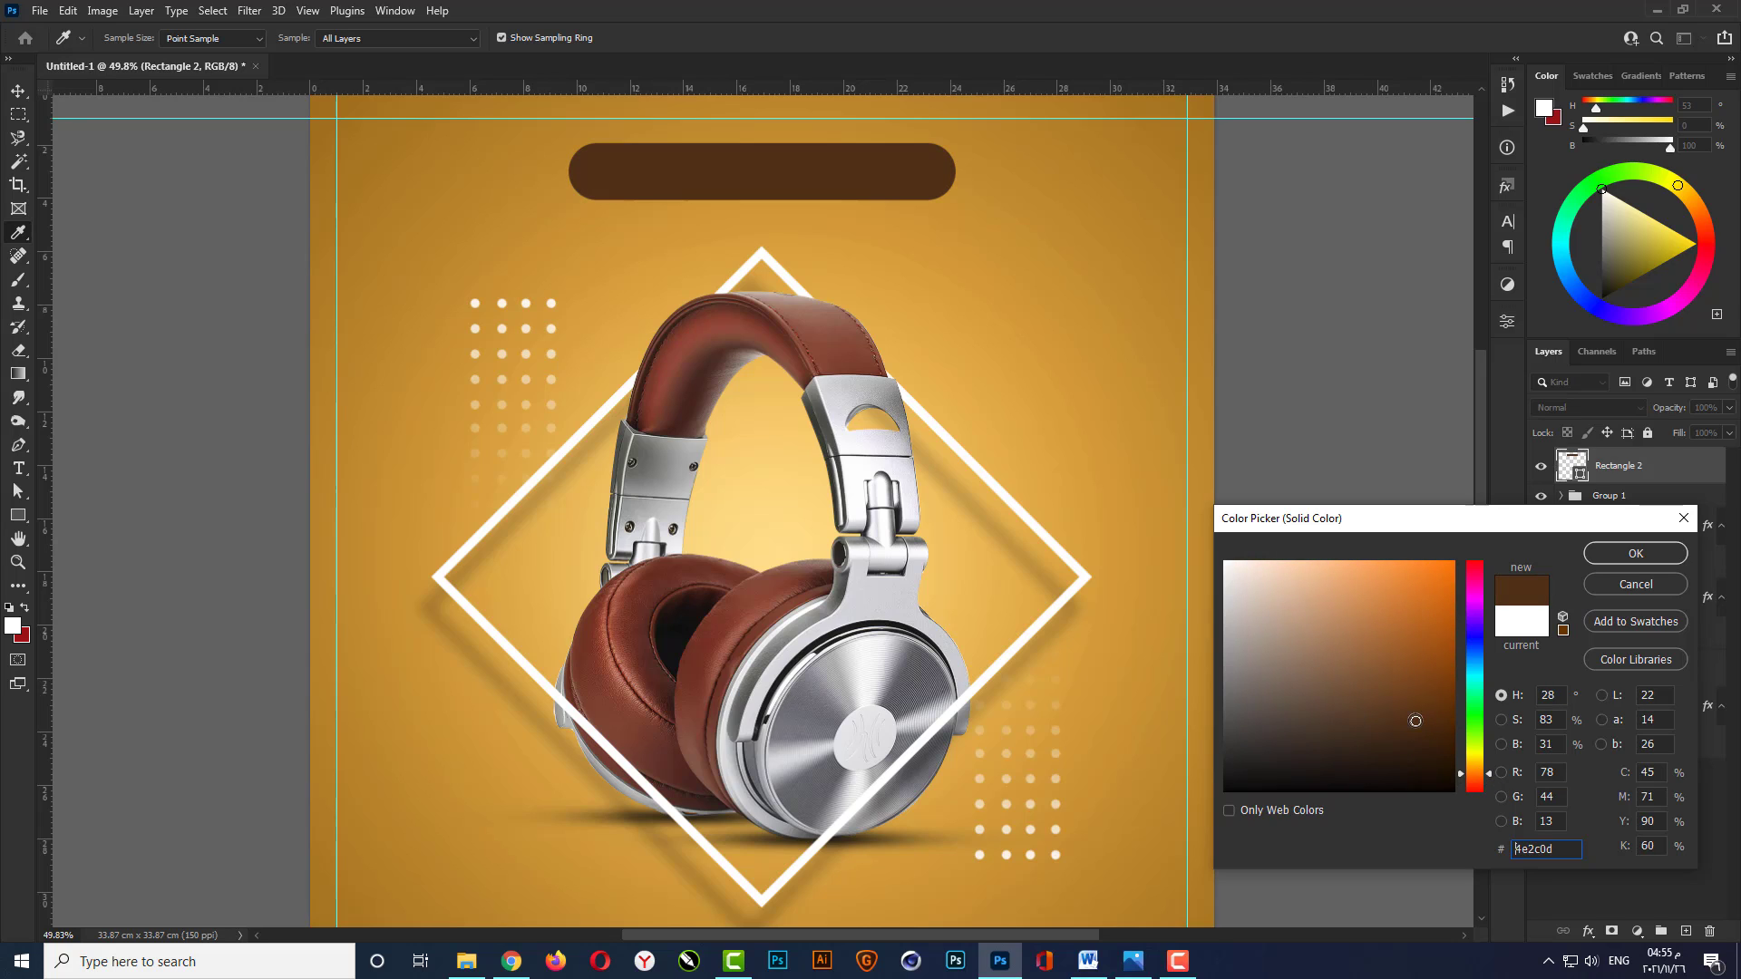
left_click_drag(1415, 721, 1425, 709)
left_click_drag(1493, 781, 1491, 768)
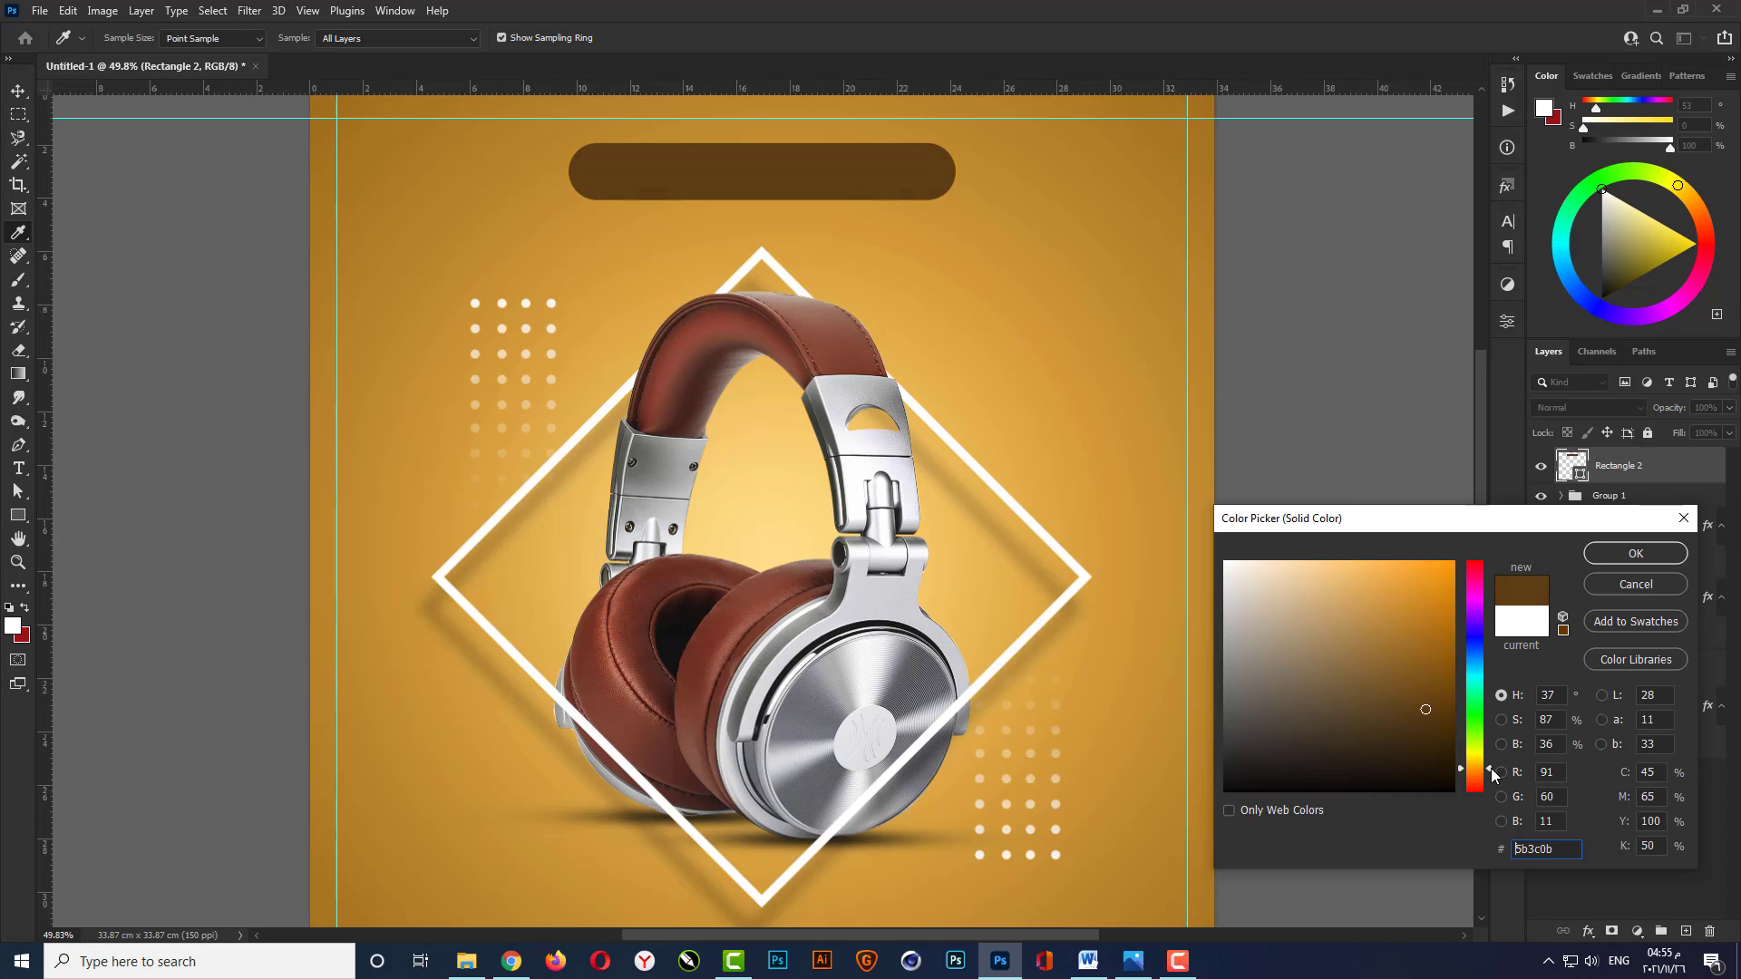
left_click(1448, 701)
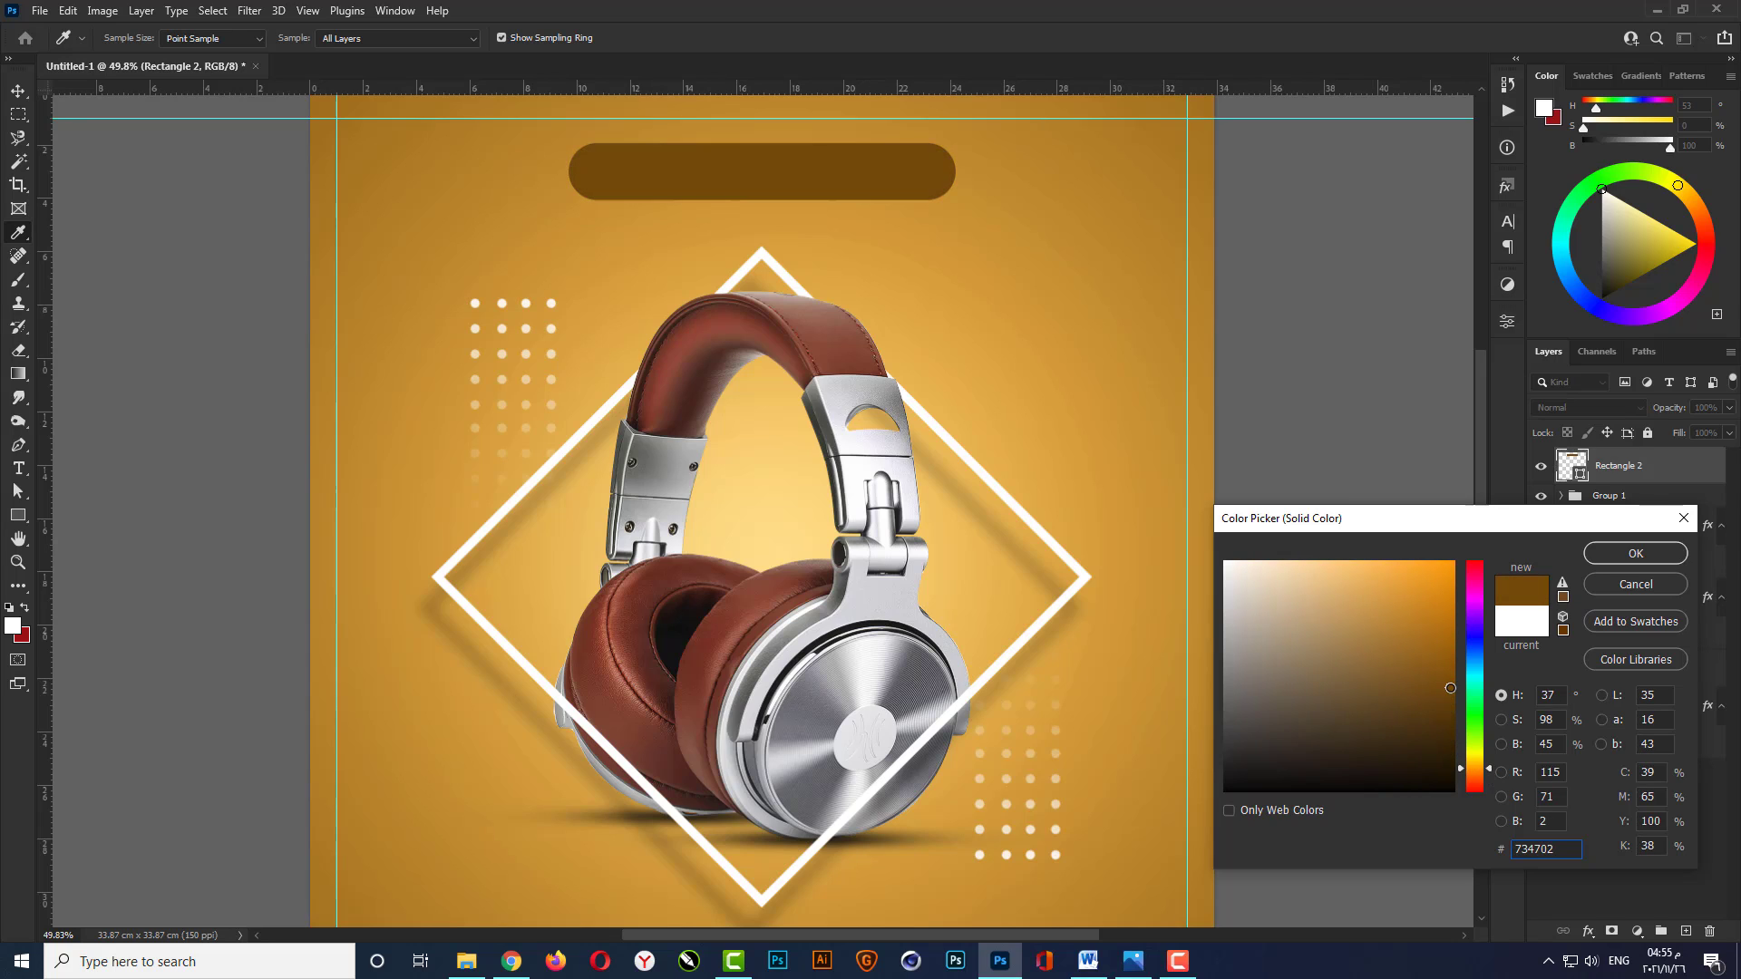
left_click(1636, 553)
key("ctrl+0")
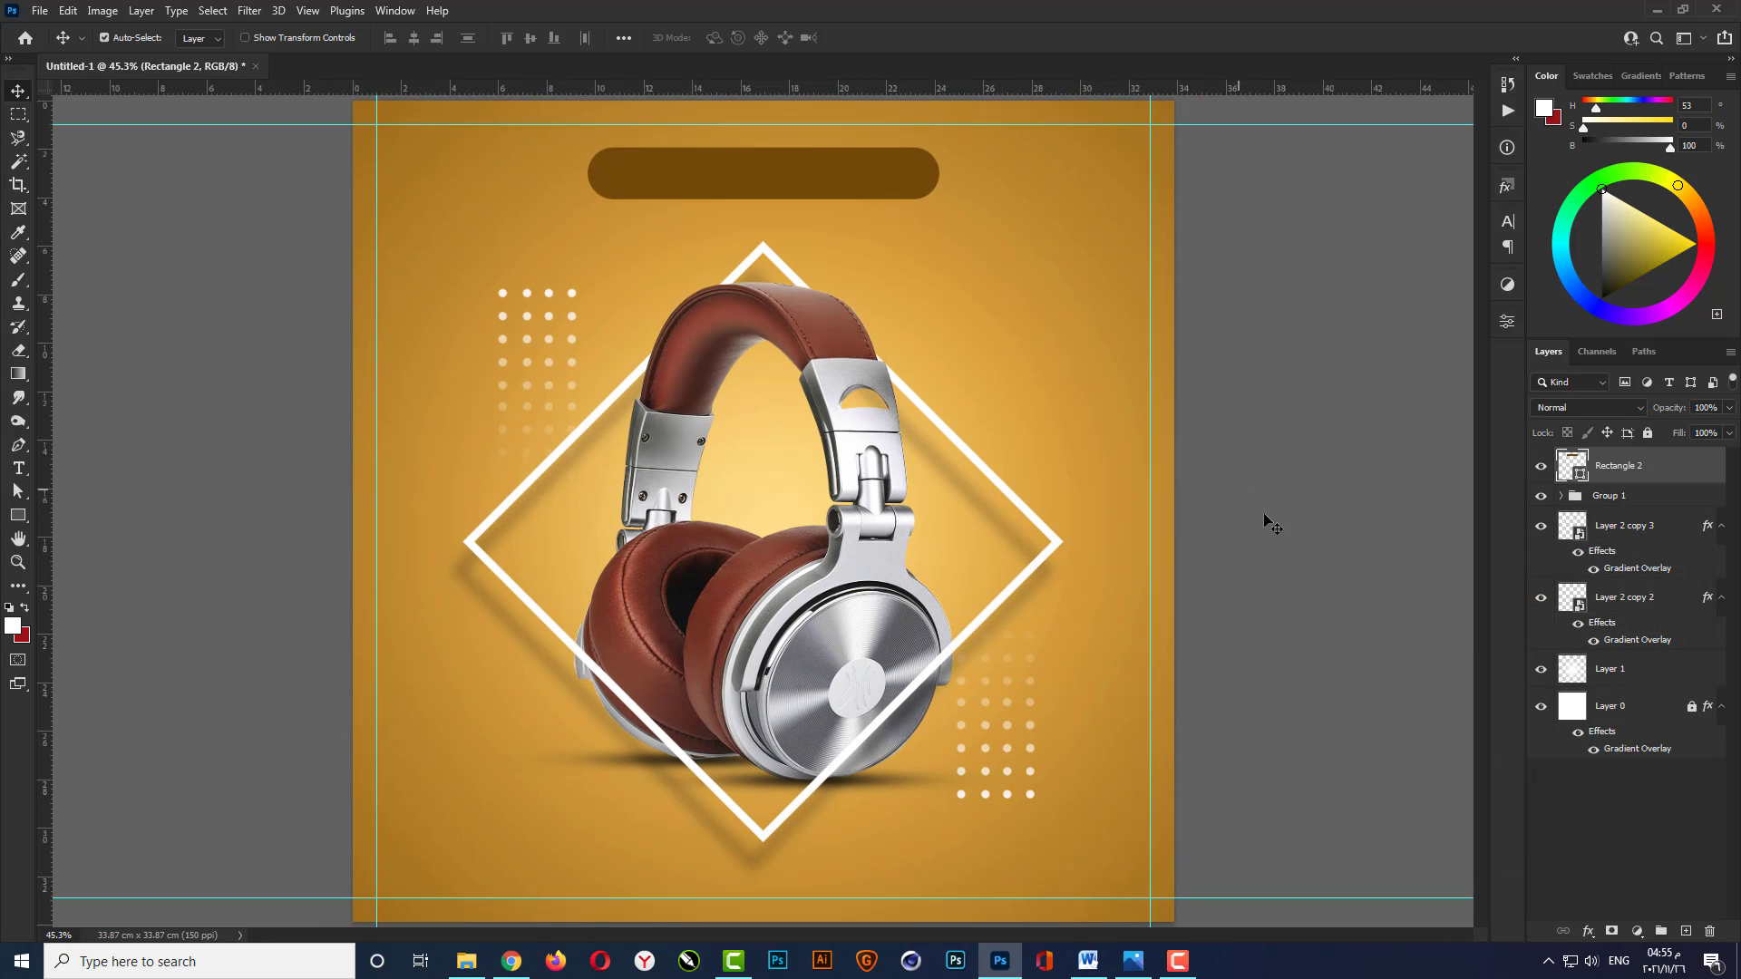
left_click(1263, 525)
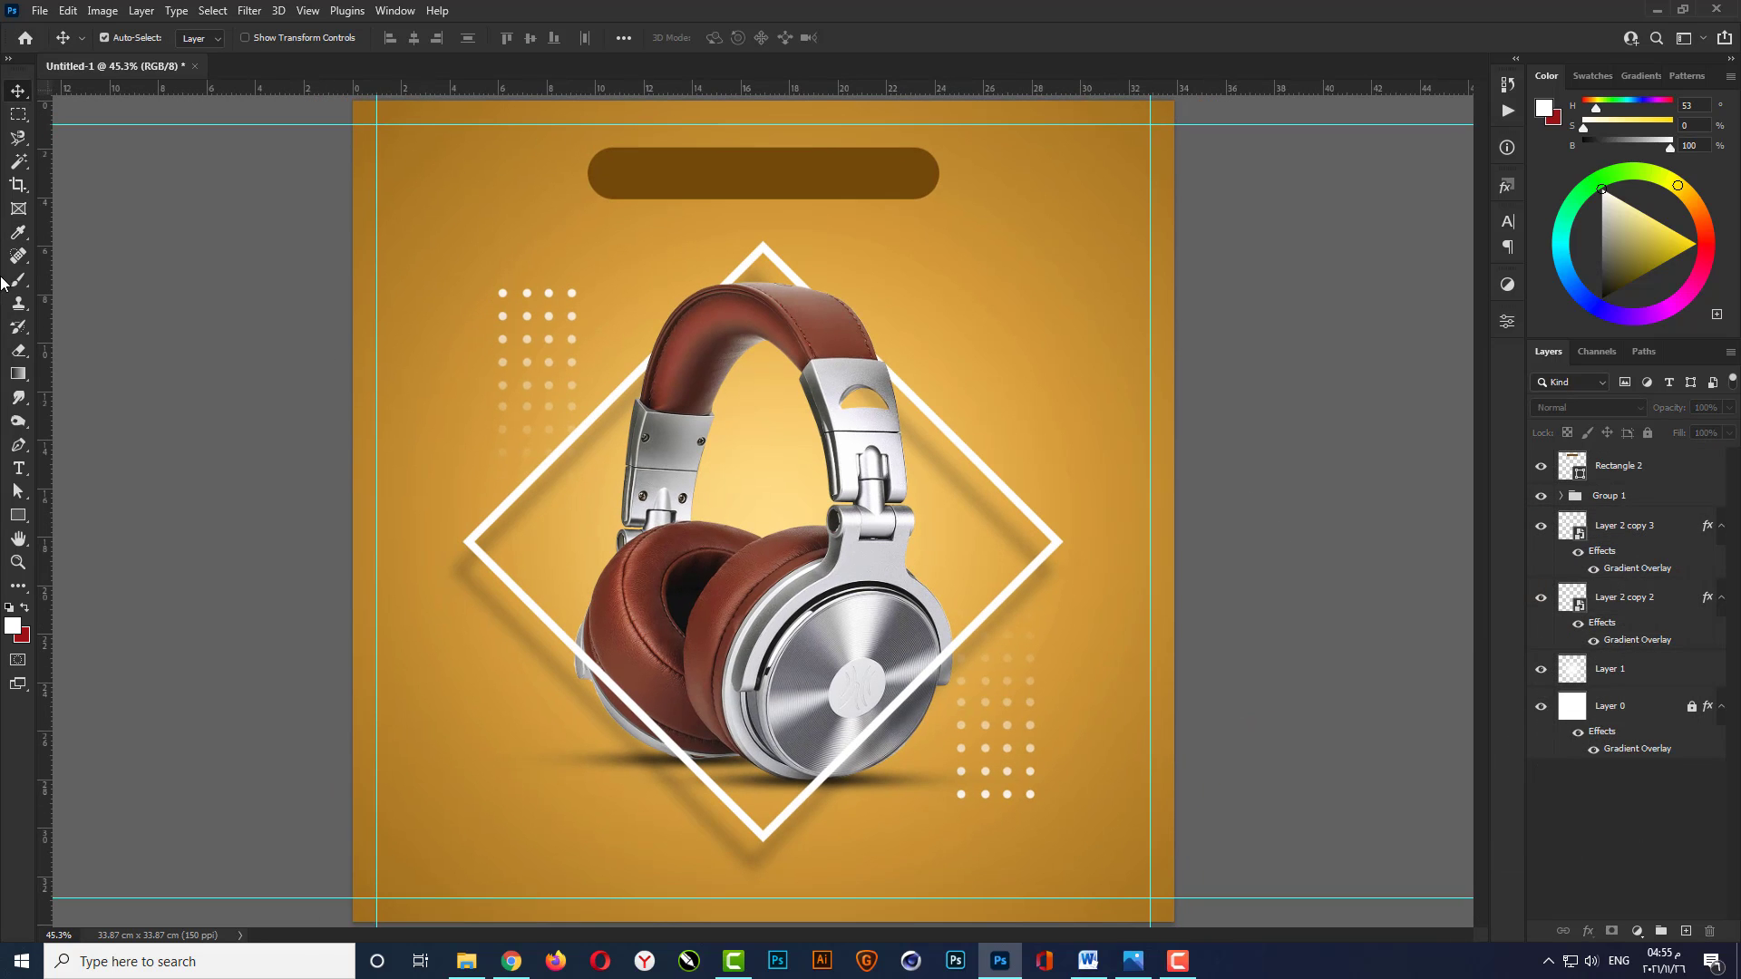
Add the white text HEADPHONE in the empty area just below the brown bar.
left_click(19, 468)
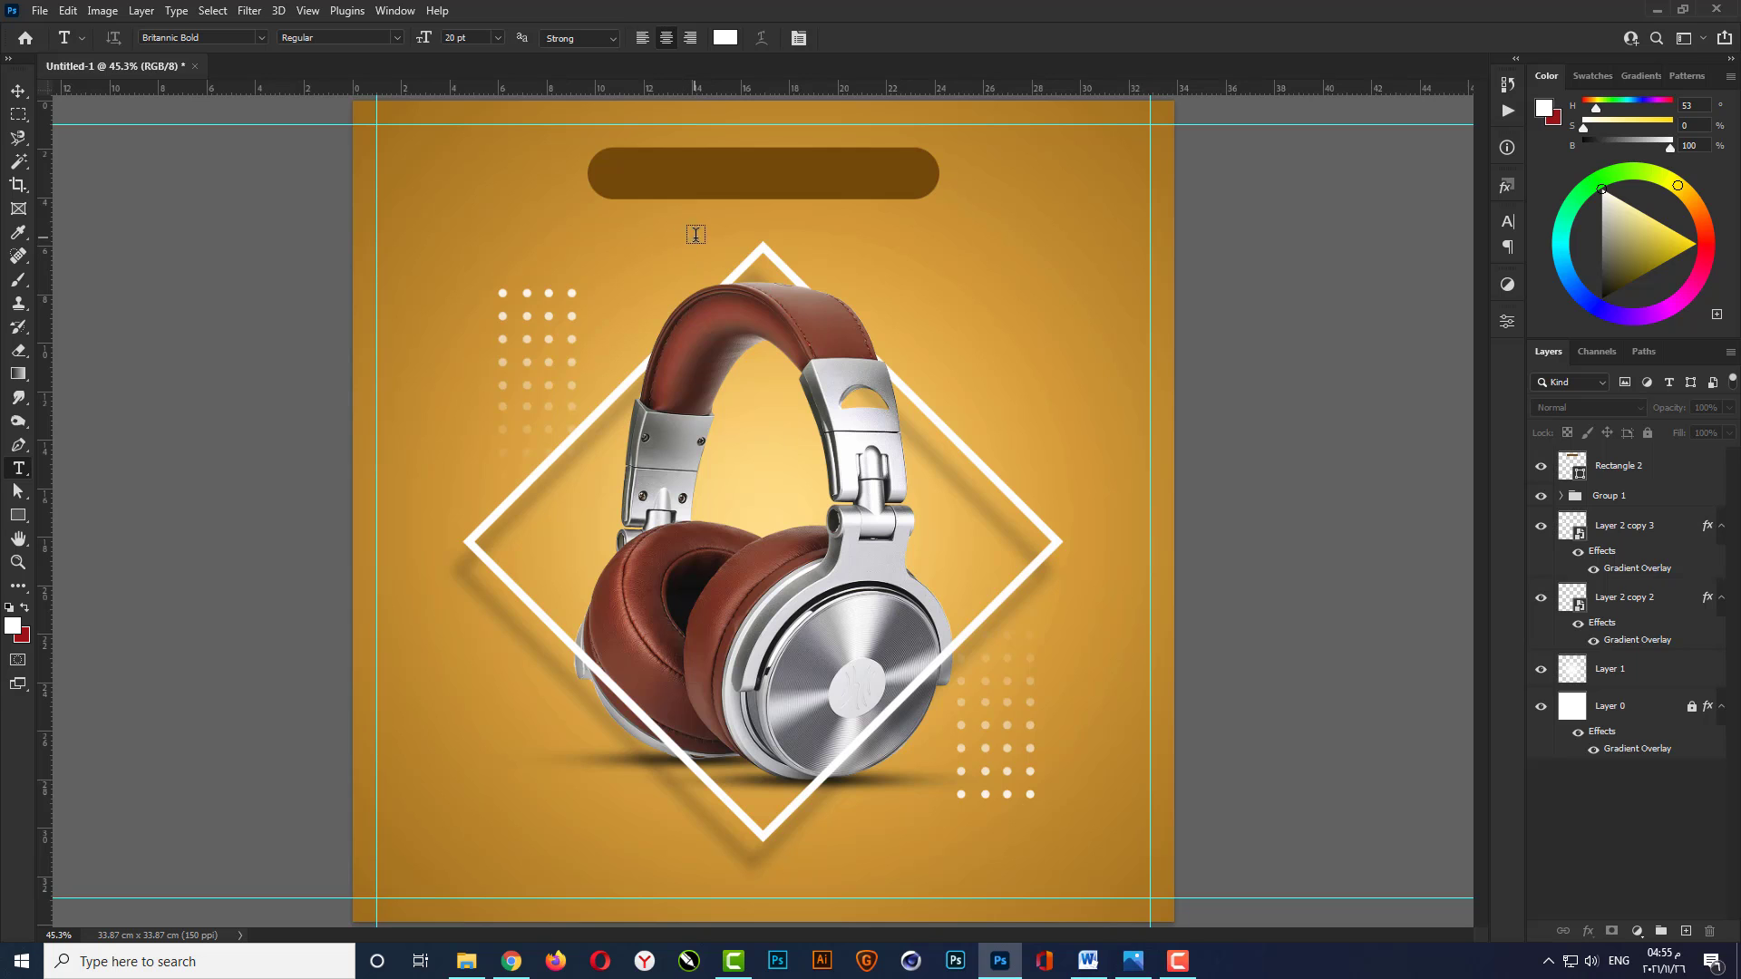
left_click(952, 239)
scroll(952, 176, "up", 2)
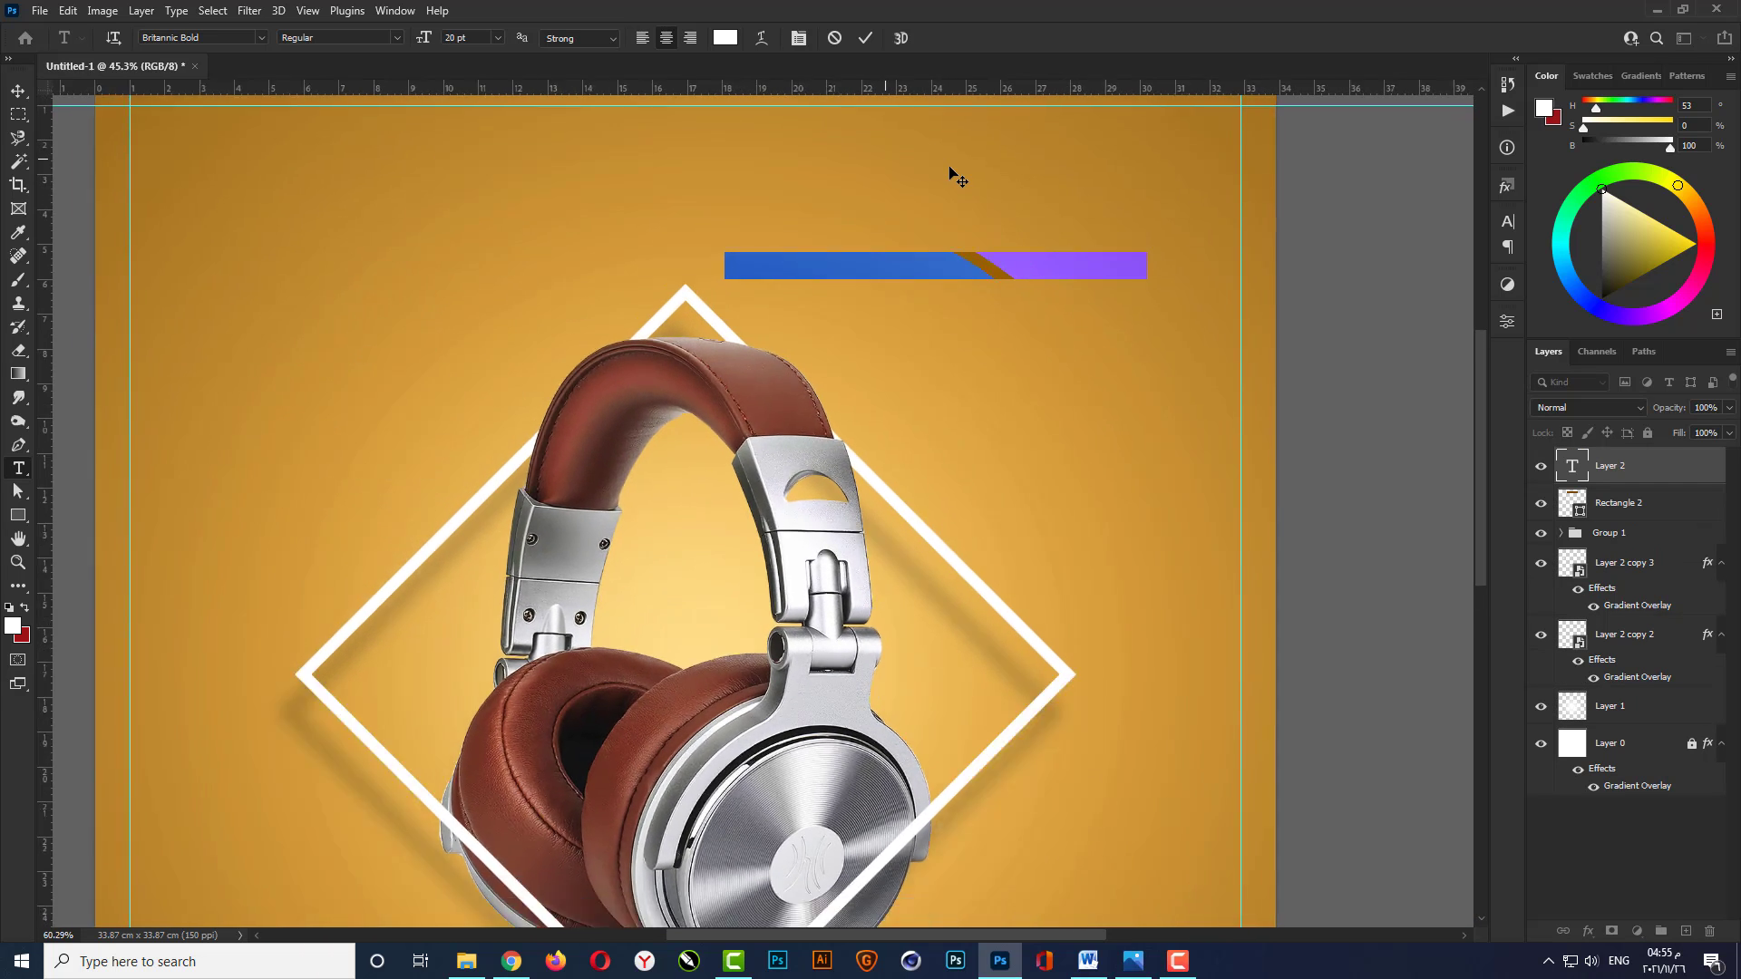
scroll(952, 177, "up", 1)
type("H")
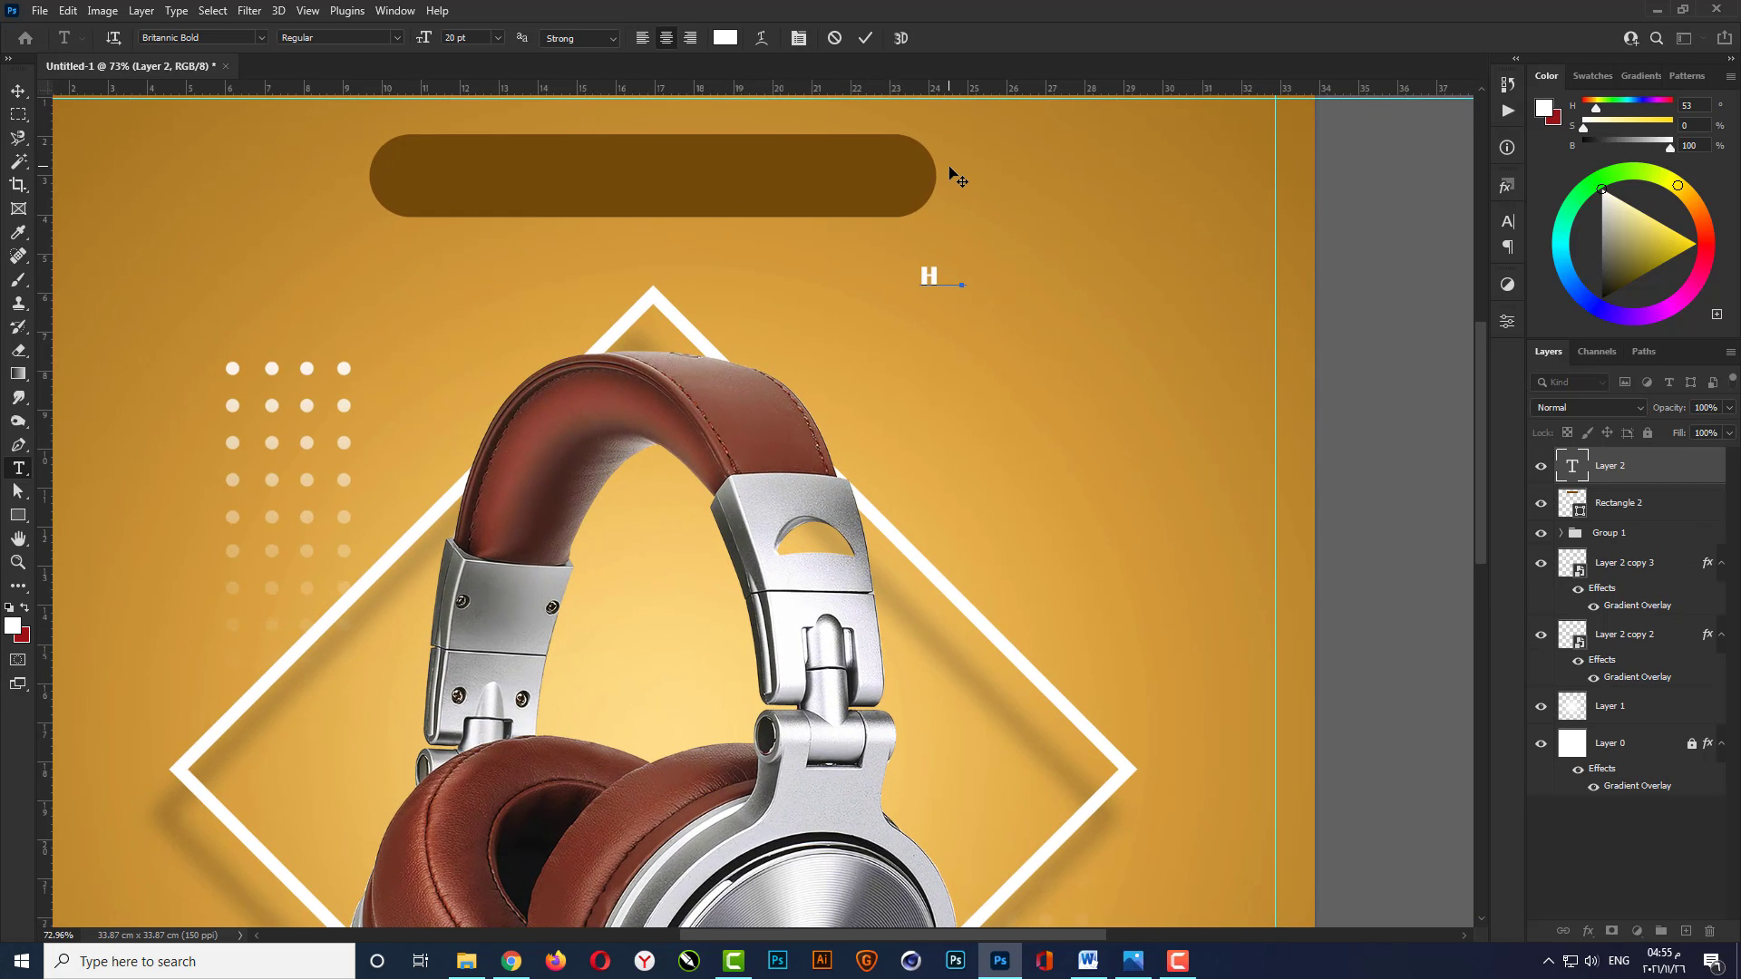
type("EADPHONE")
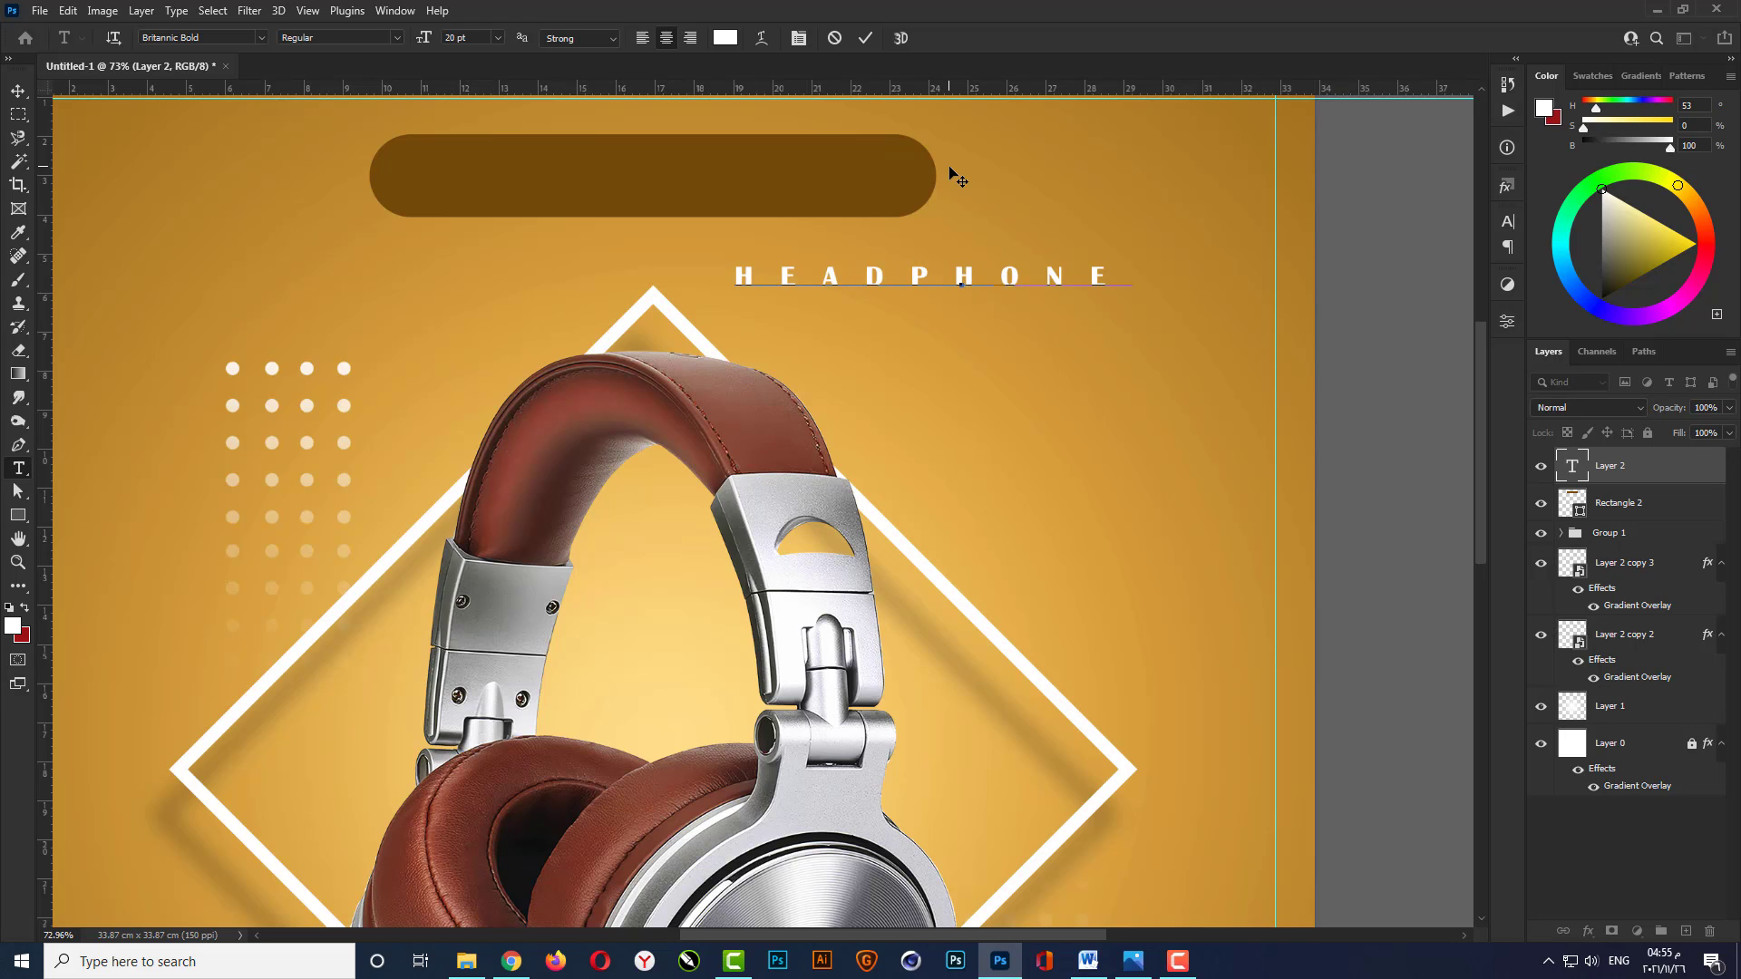
left_click(959, 179)
Set the tracking of the HEADPHONE text to 0.
left_click(1505, 226)
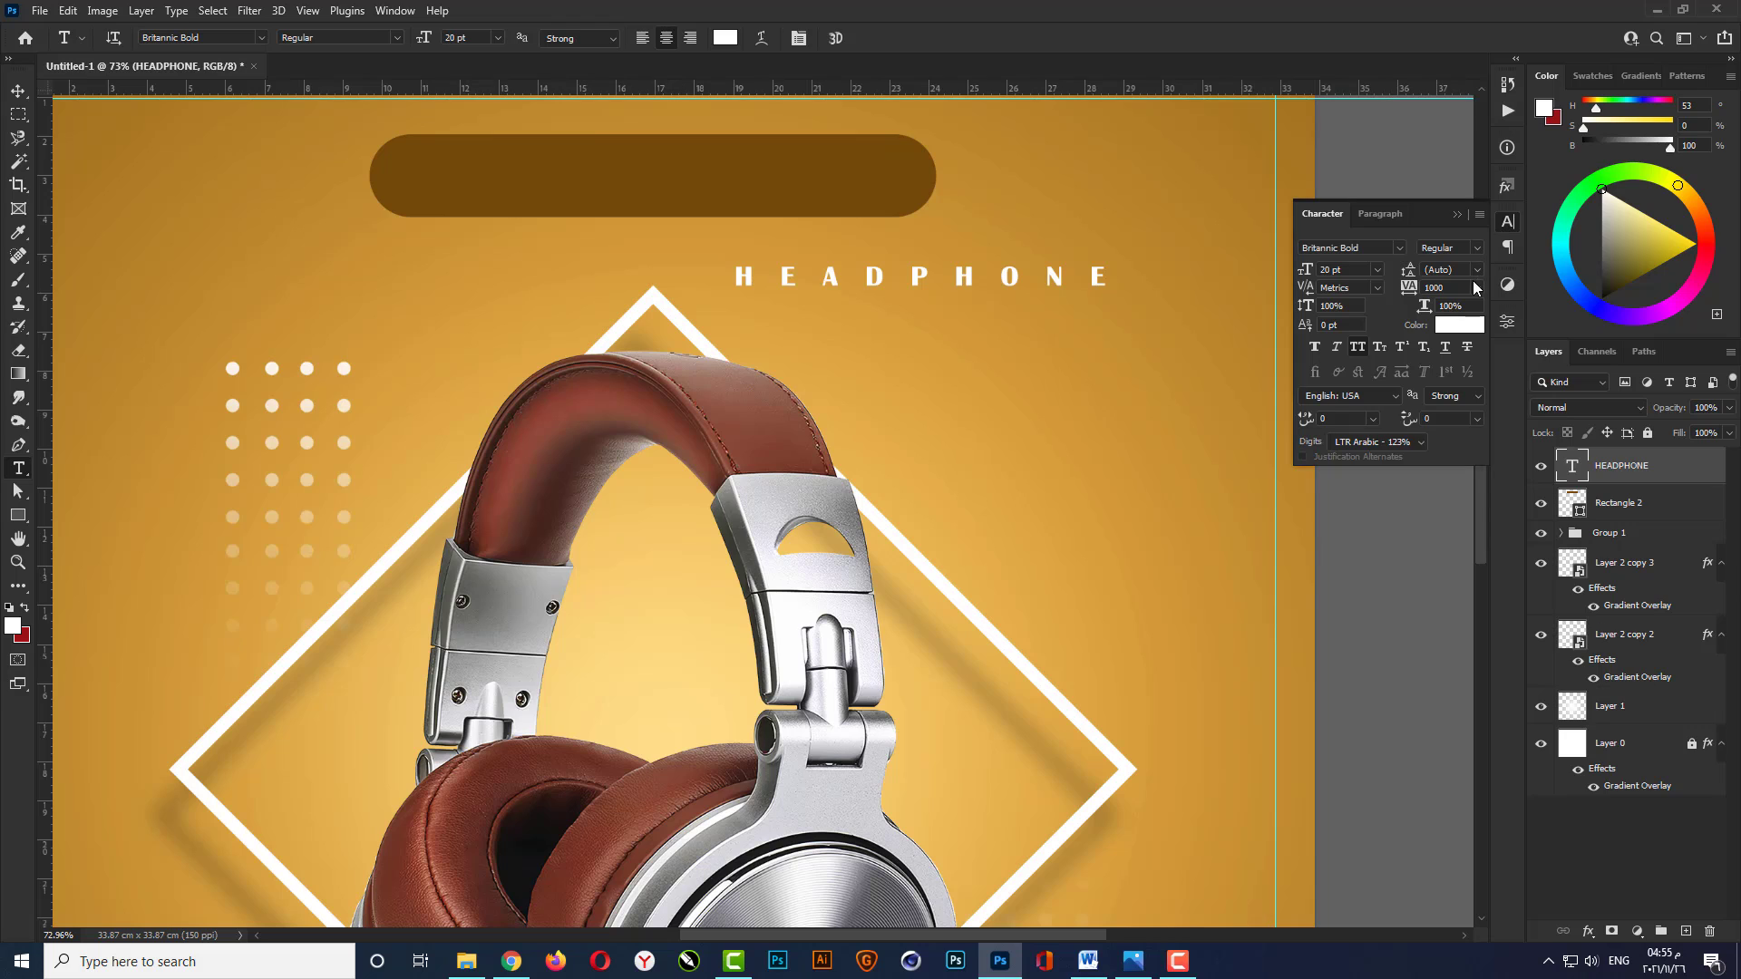
left_click(1474, 289)
left_click(1455, 401)
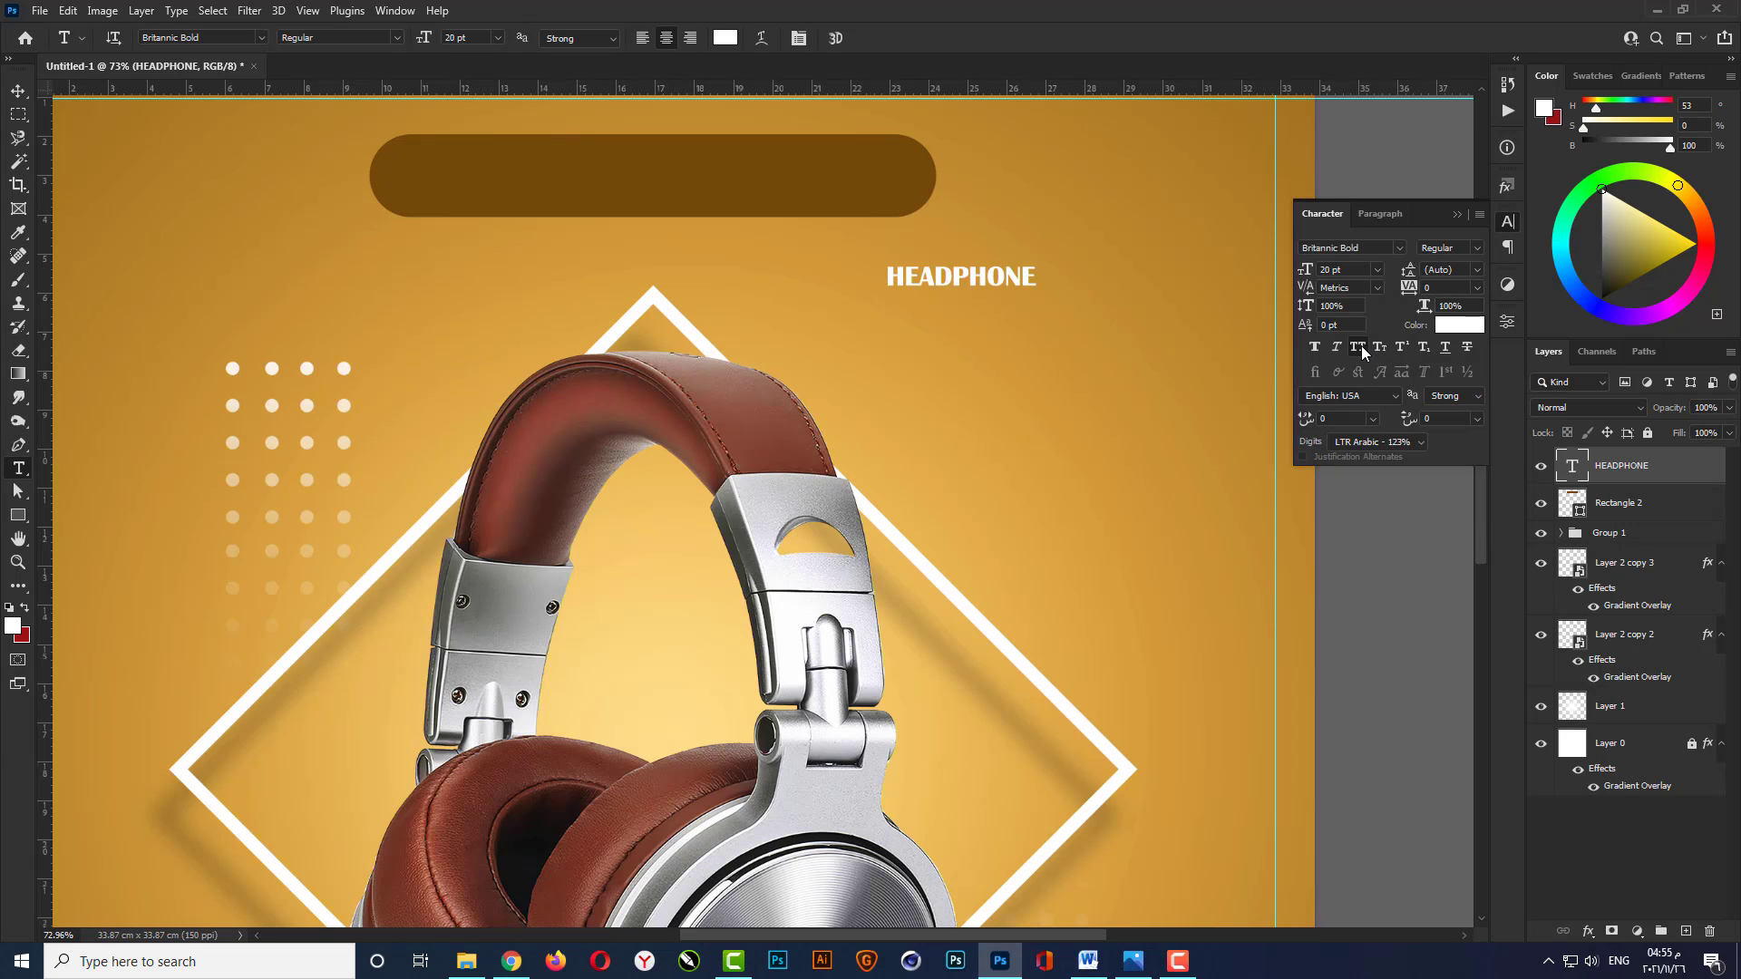
Change the HEADPHONE text's font to AGA Cordoba V2 Bold and its size to 50 pt.
left_click(1374, 249)
type("AG")
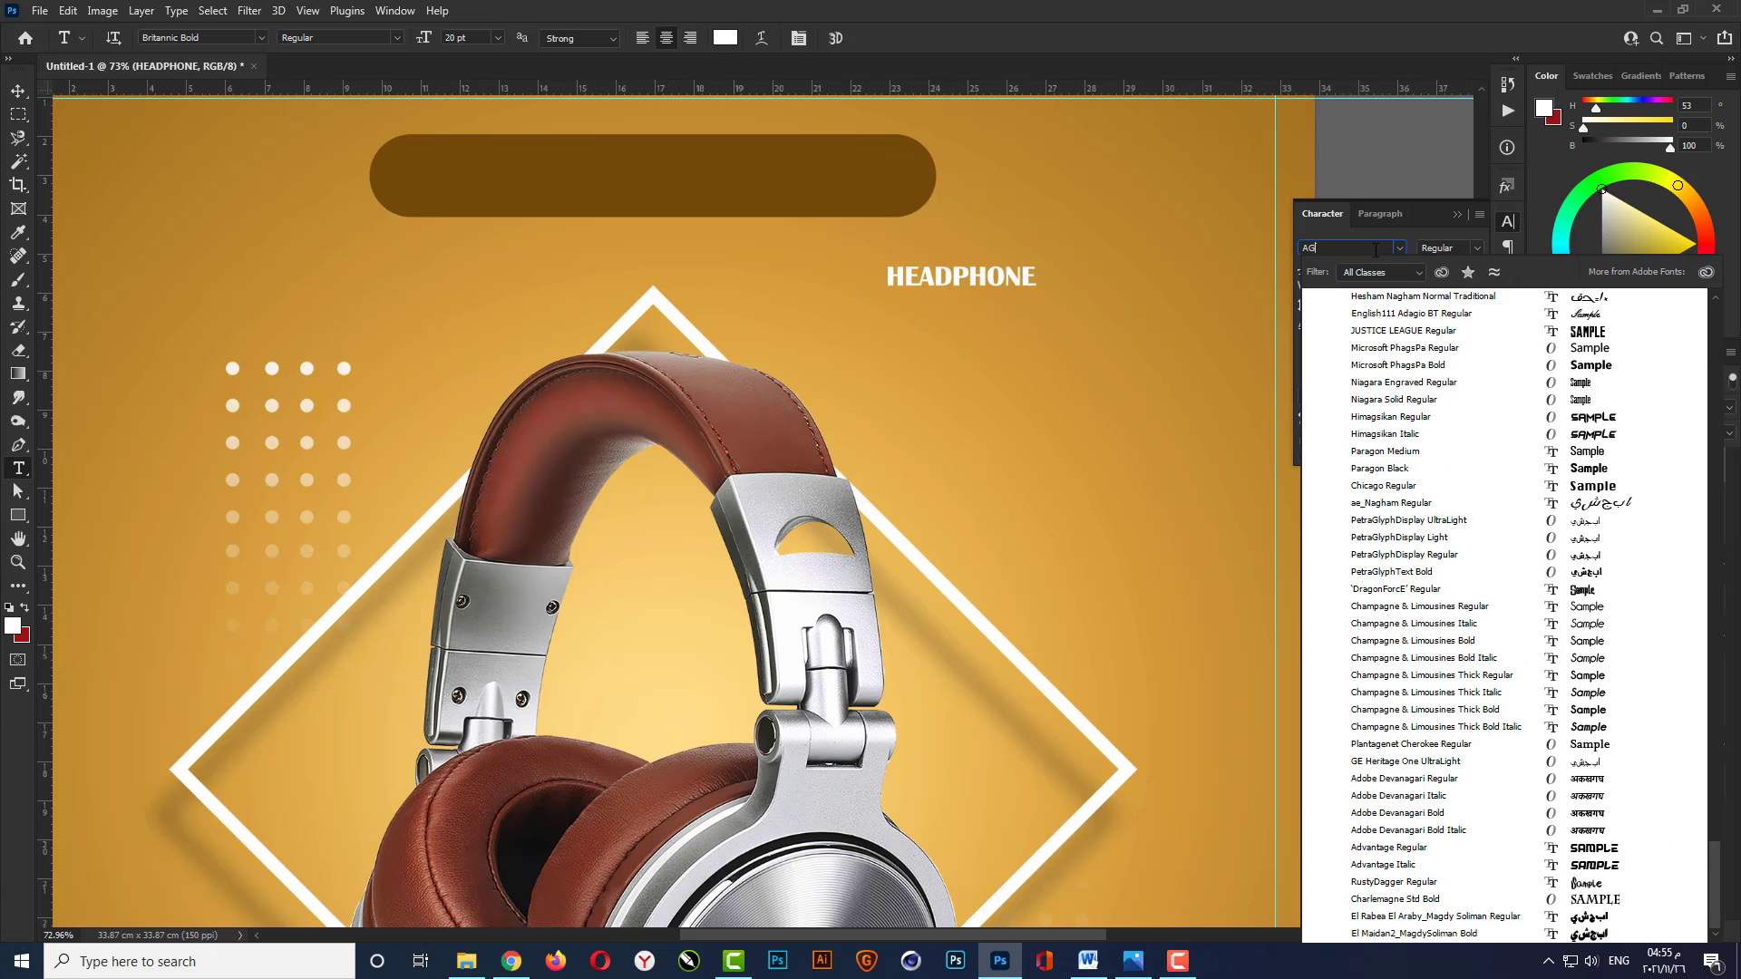
type("A C")
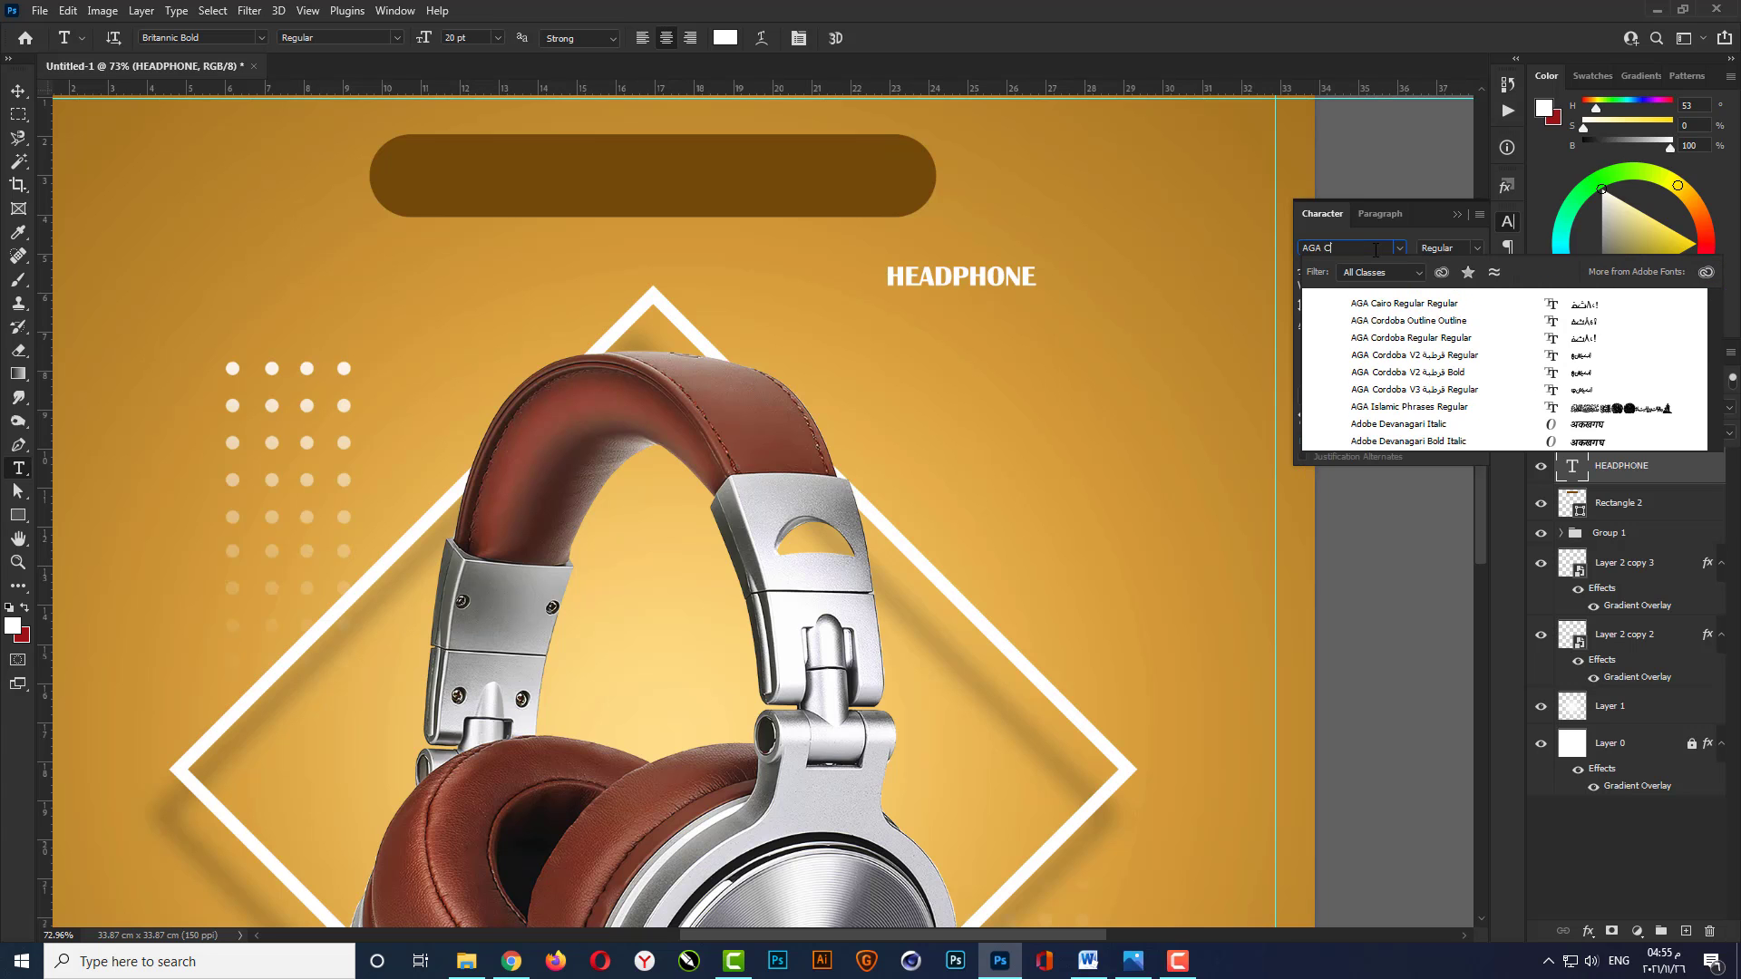
type("O")
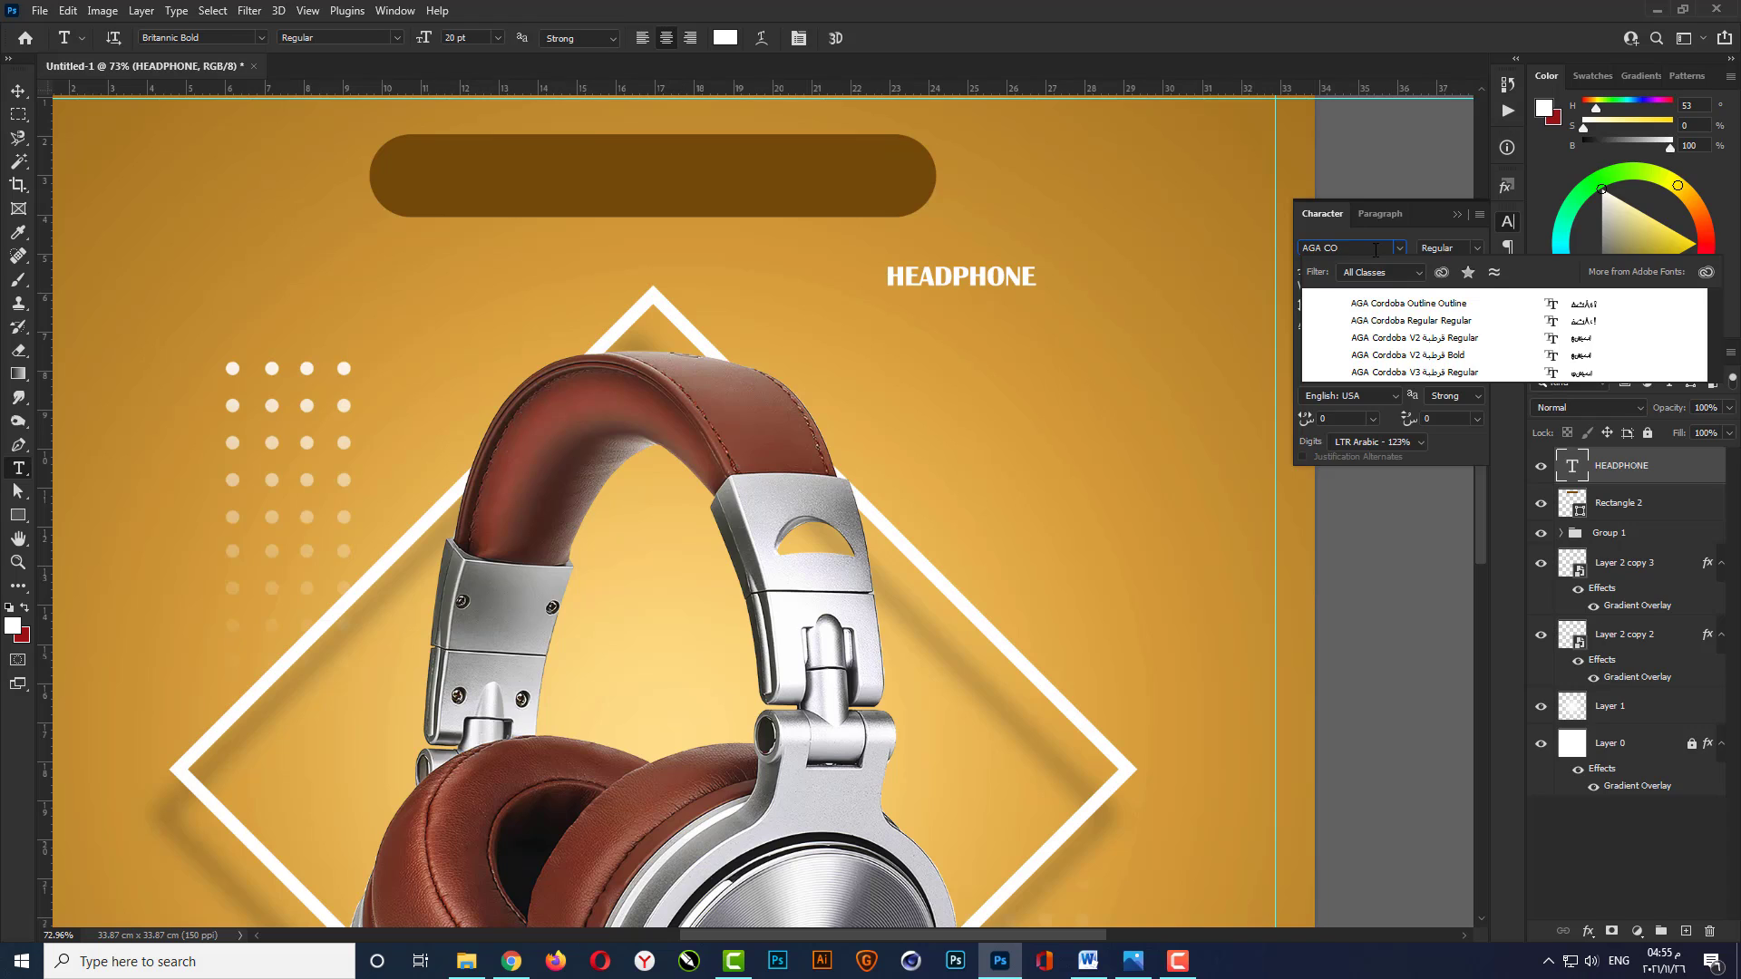
left_click(1411, 362)
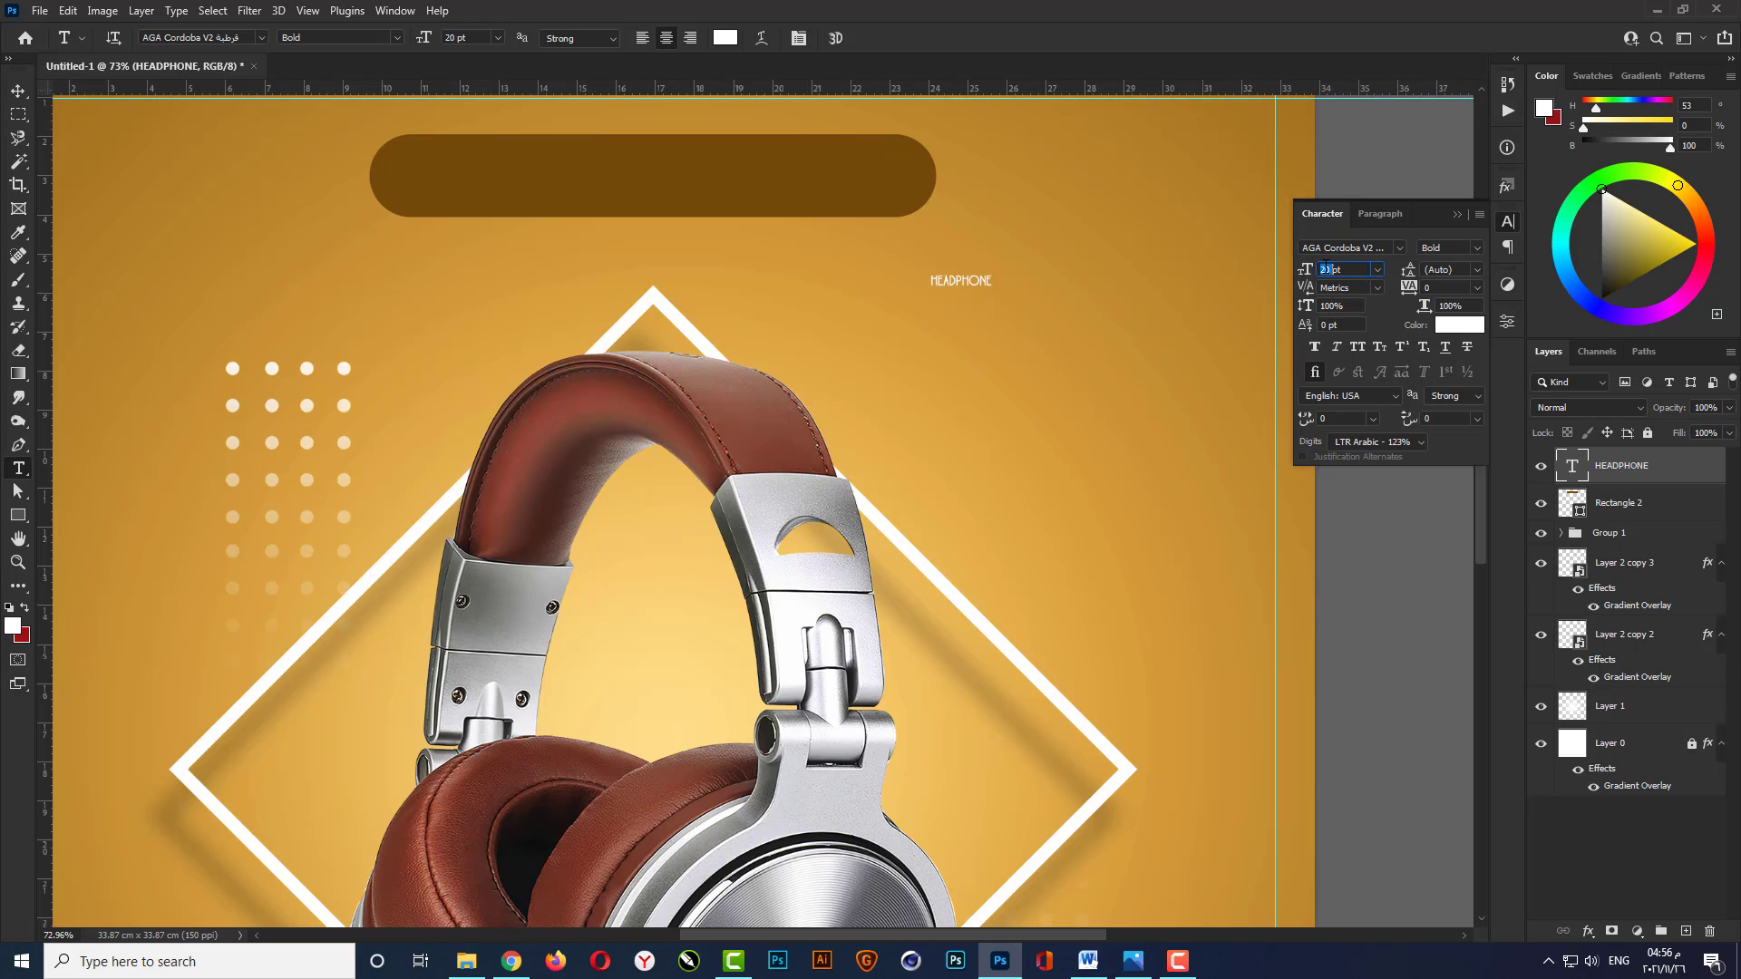
key("Return")
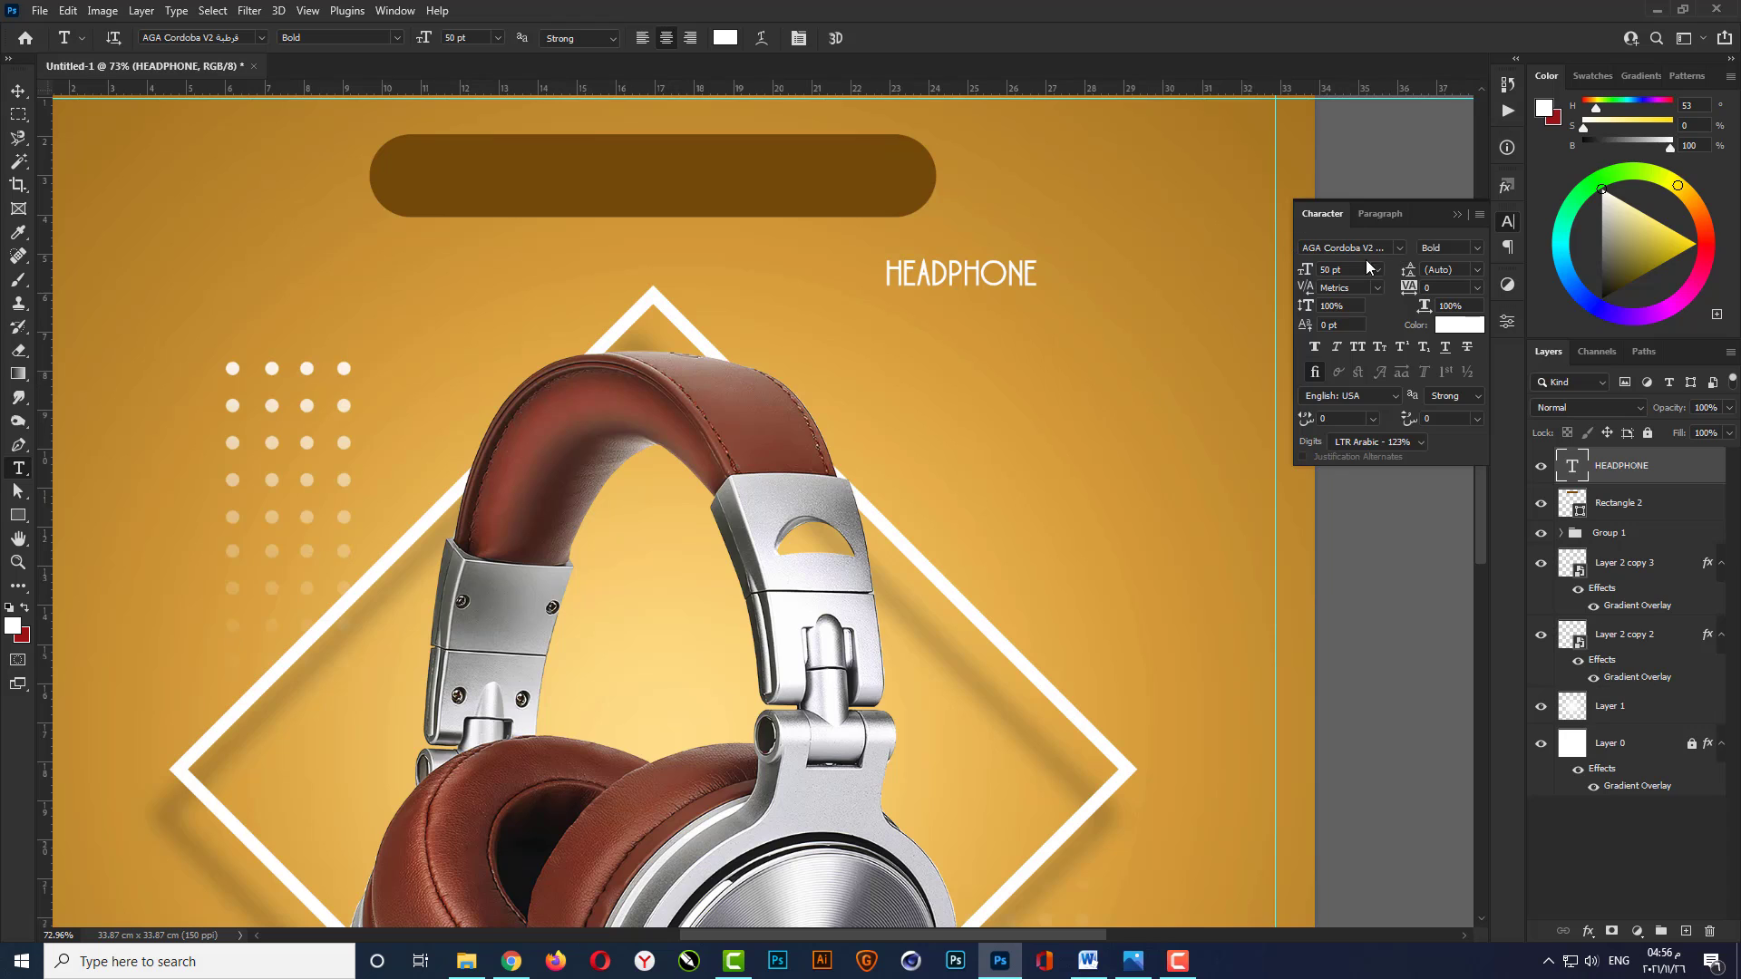
left_click(1459, 217)
Centre the HEADPHONE text horizontally on the canvas.
key("v")
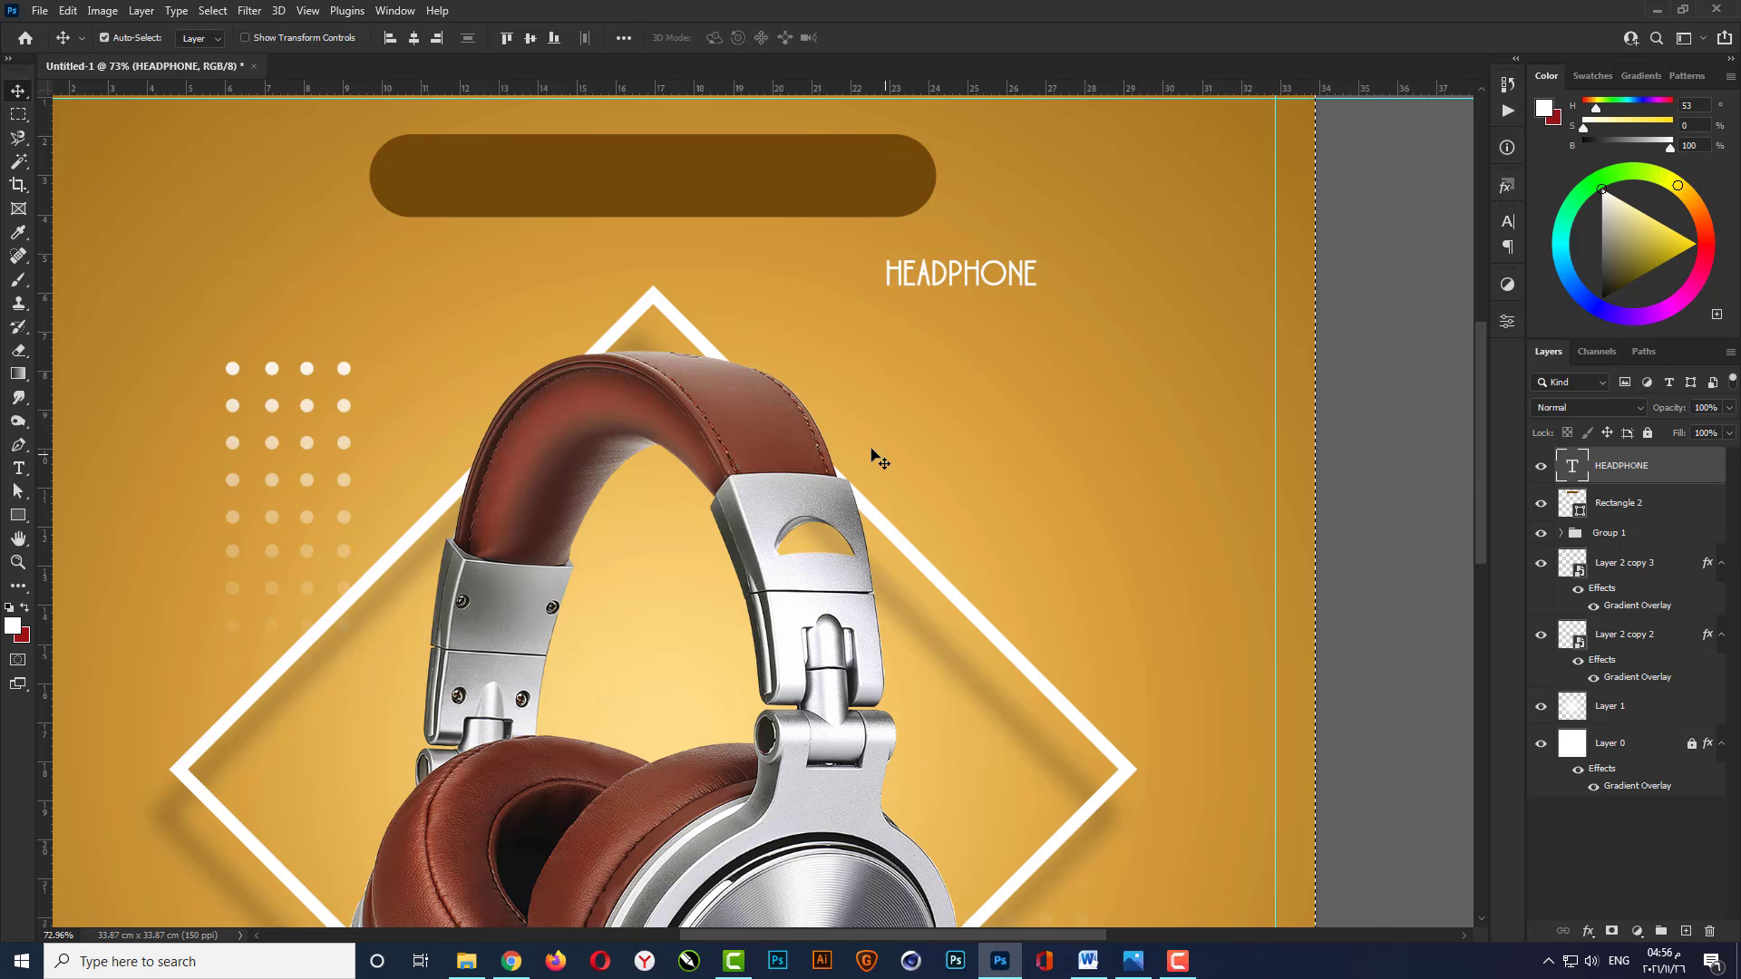
key("ctrl+a")
left_click(414, 37)
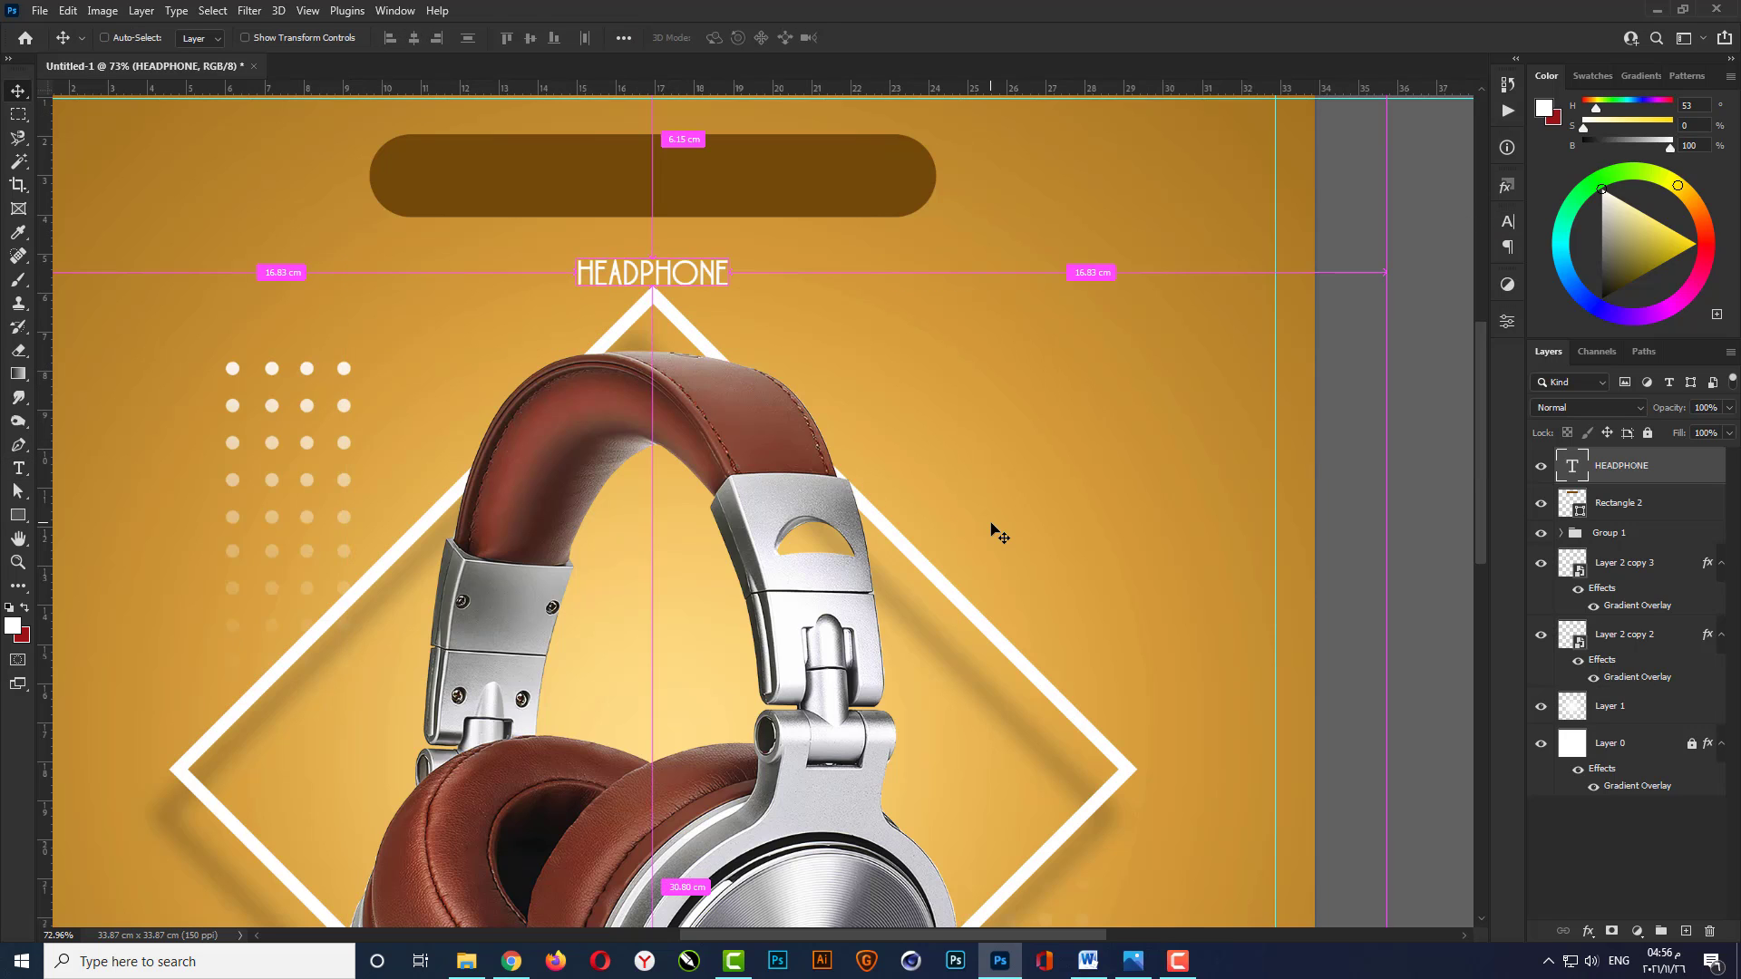
Enlarge the HEADPHONE text to roughly three quarters of the brown bar's width and move it up over the bar.
key("ctrl+t")
left_click_drag(732, 312, 873, 359)
key("Return")
scroll(913, 459, "down", 2)
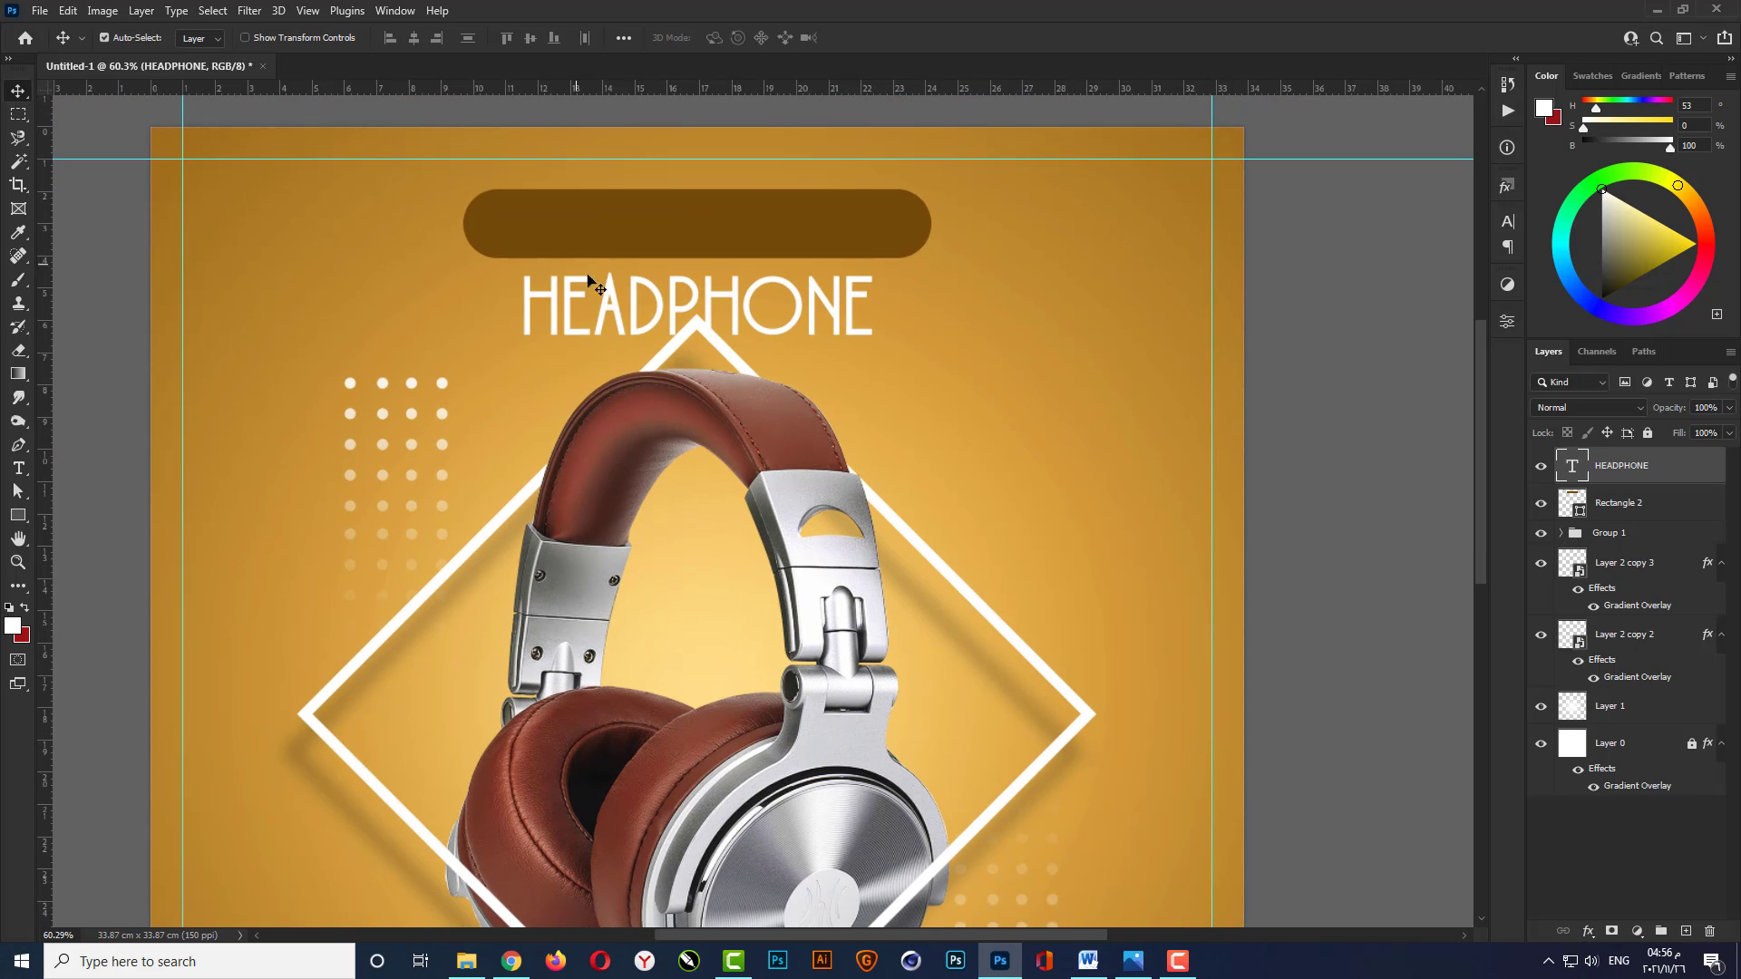
left_click_drag(612, 310, 592, 242)
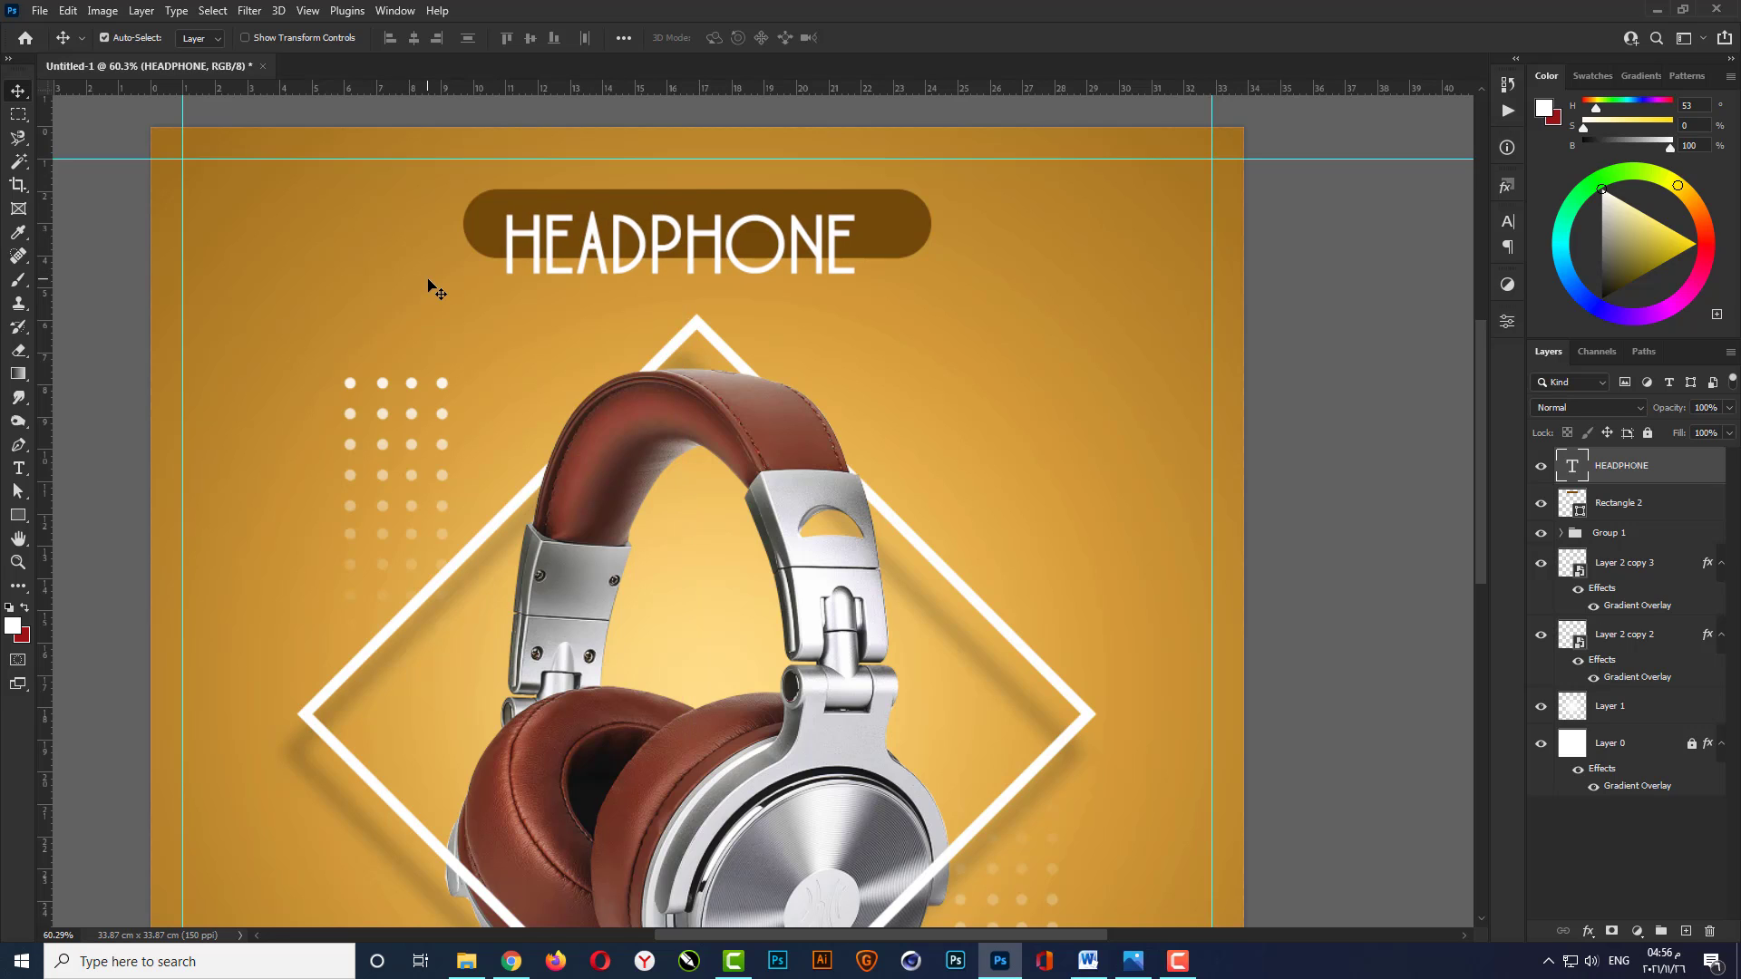
Duplicate the HEADPHONE text layer and set the original layer's Fill to 0%.
key("ctrl+j")
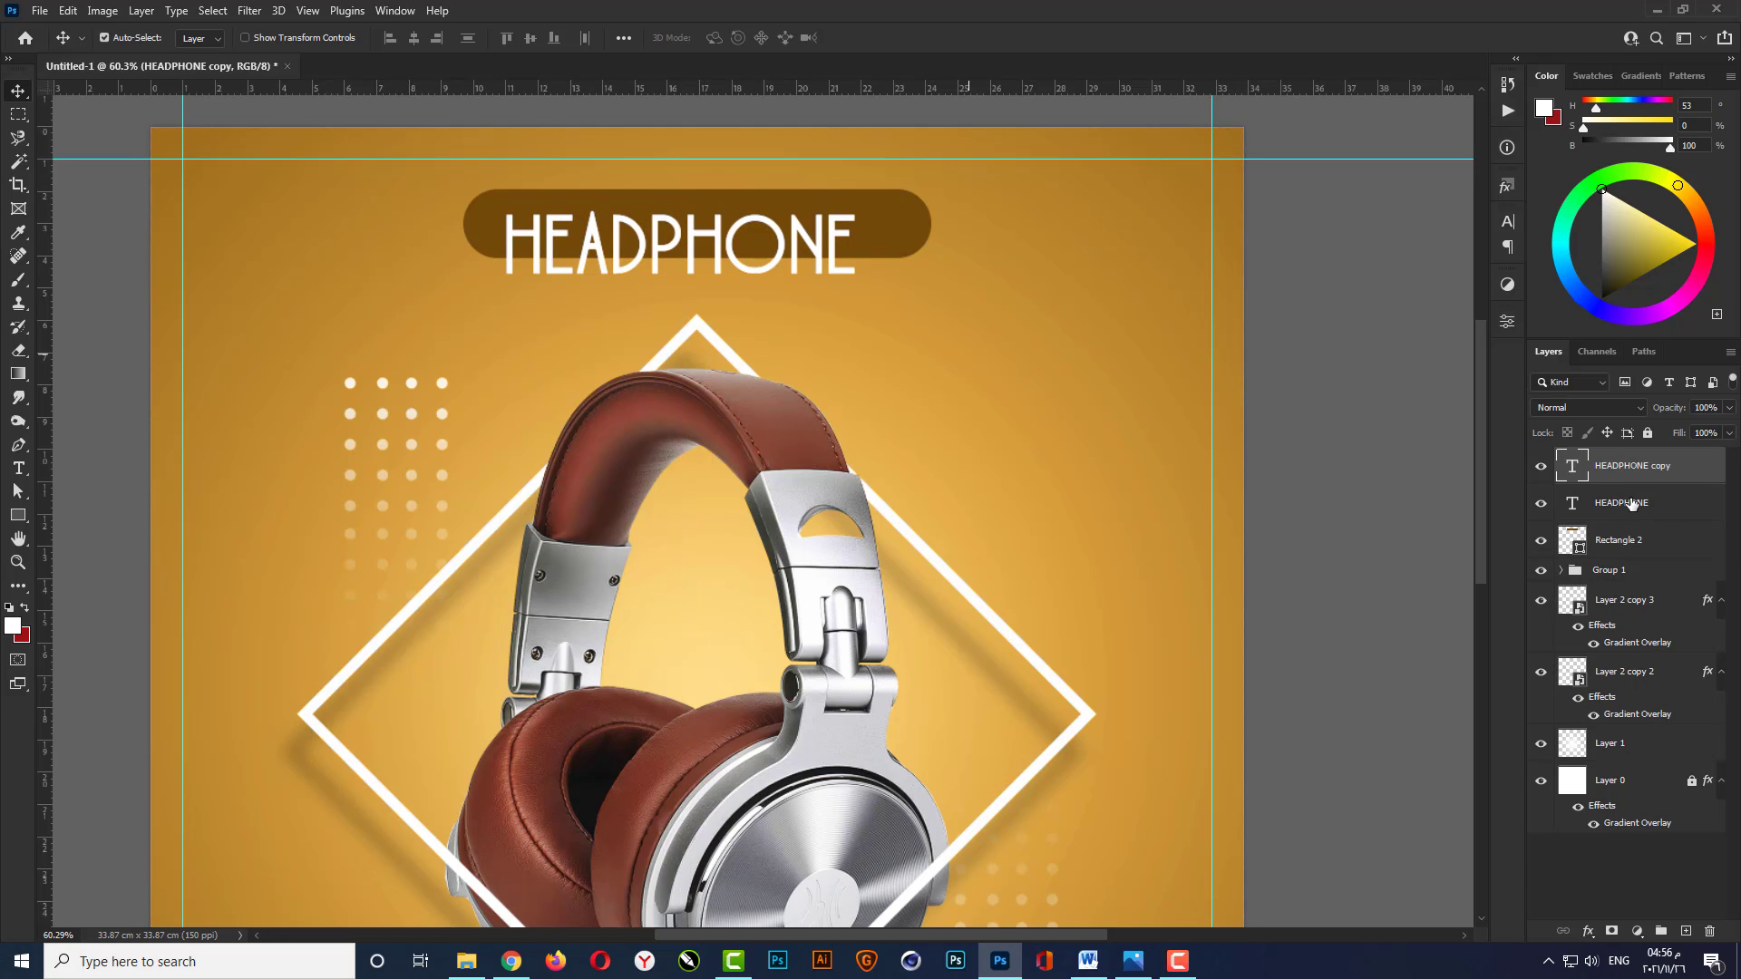
left_click(1630, 506)
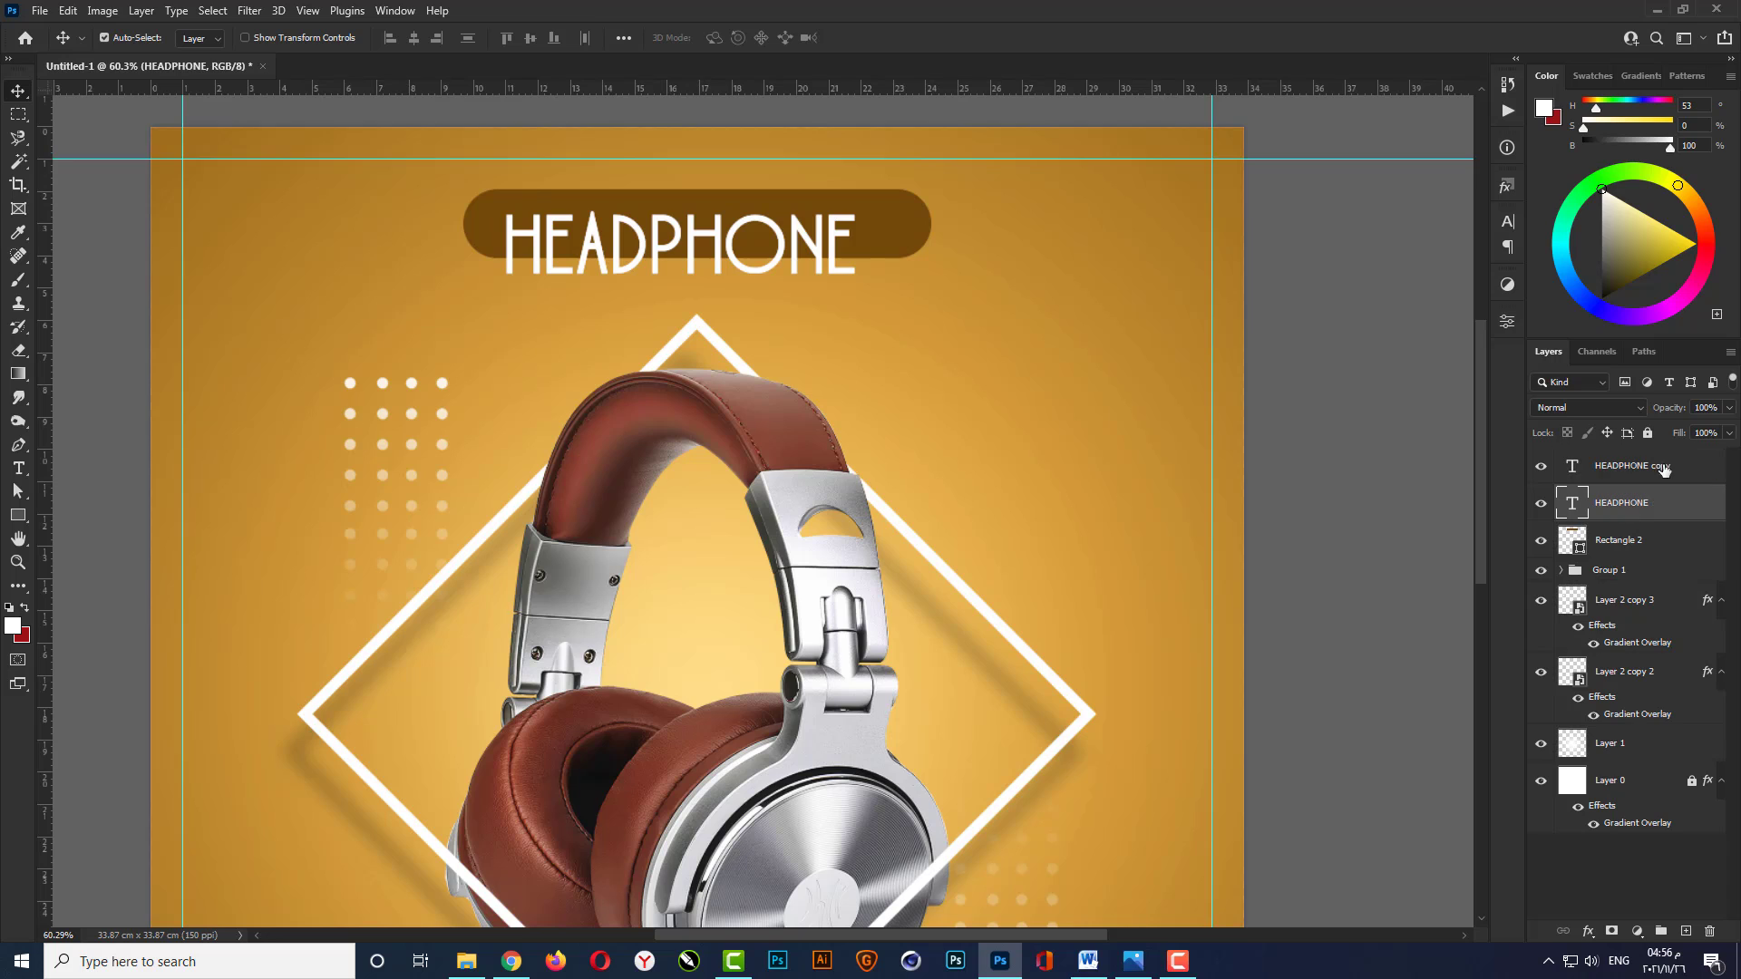
left_click(1708, 432)
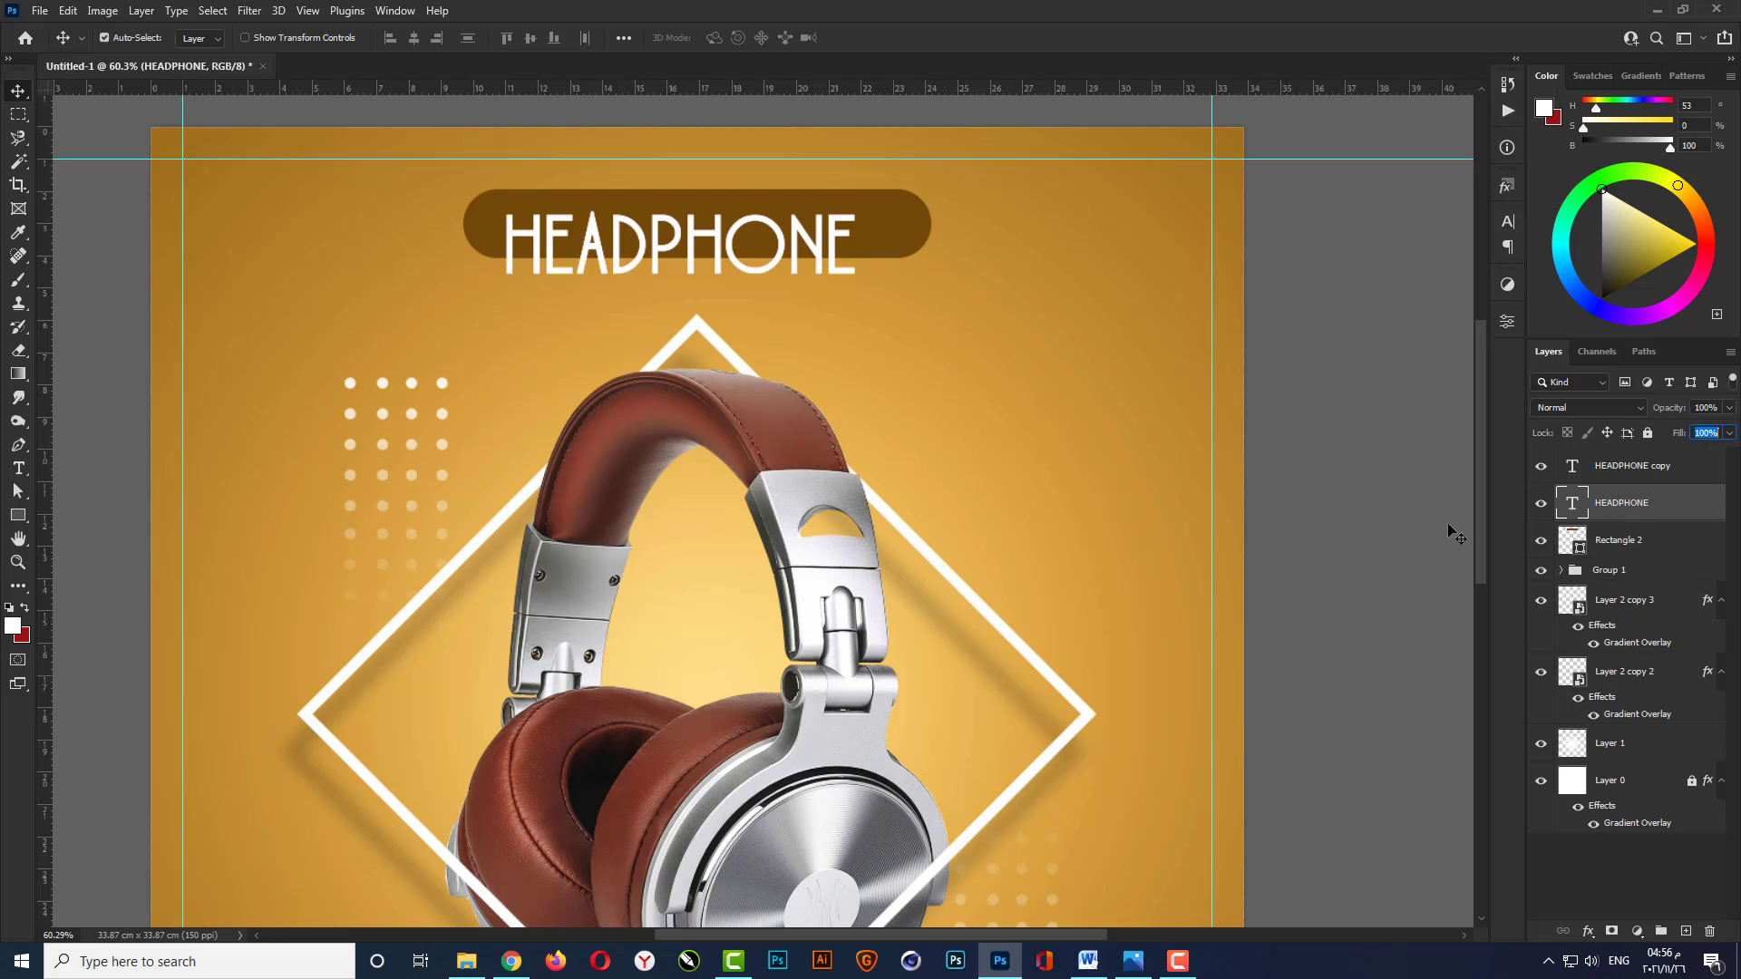
Add a 2 px black outside stroke to the original HEADPHONE text layer.
left_click(1588, 931)
left_click(1619, 795)
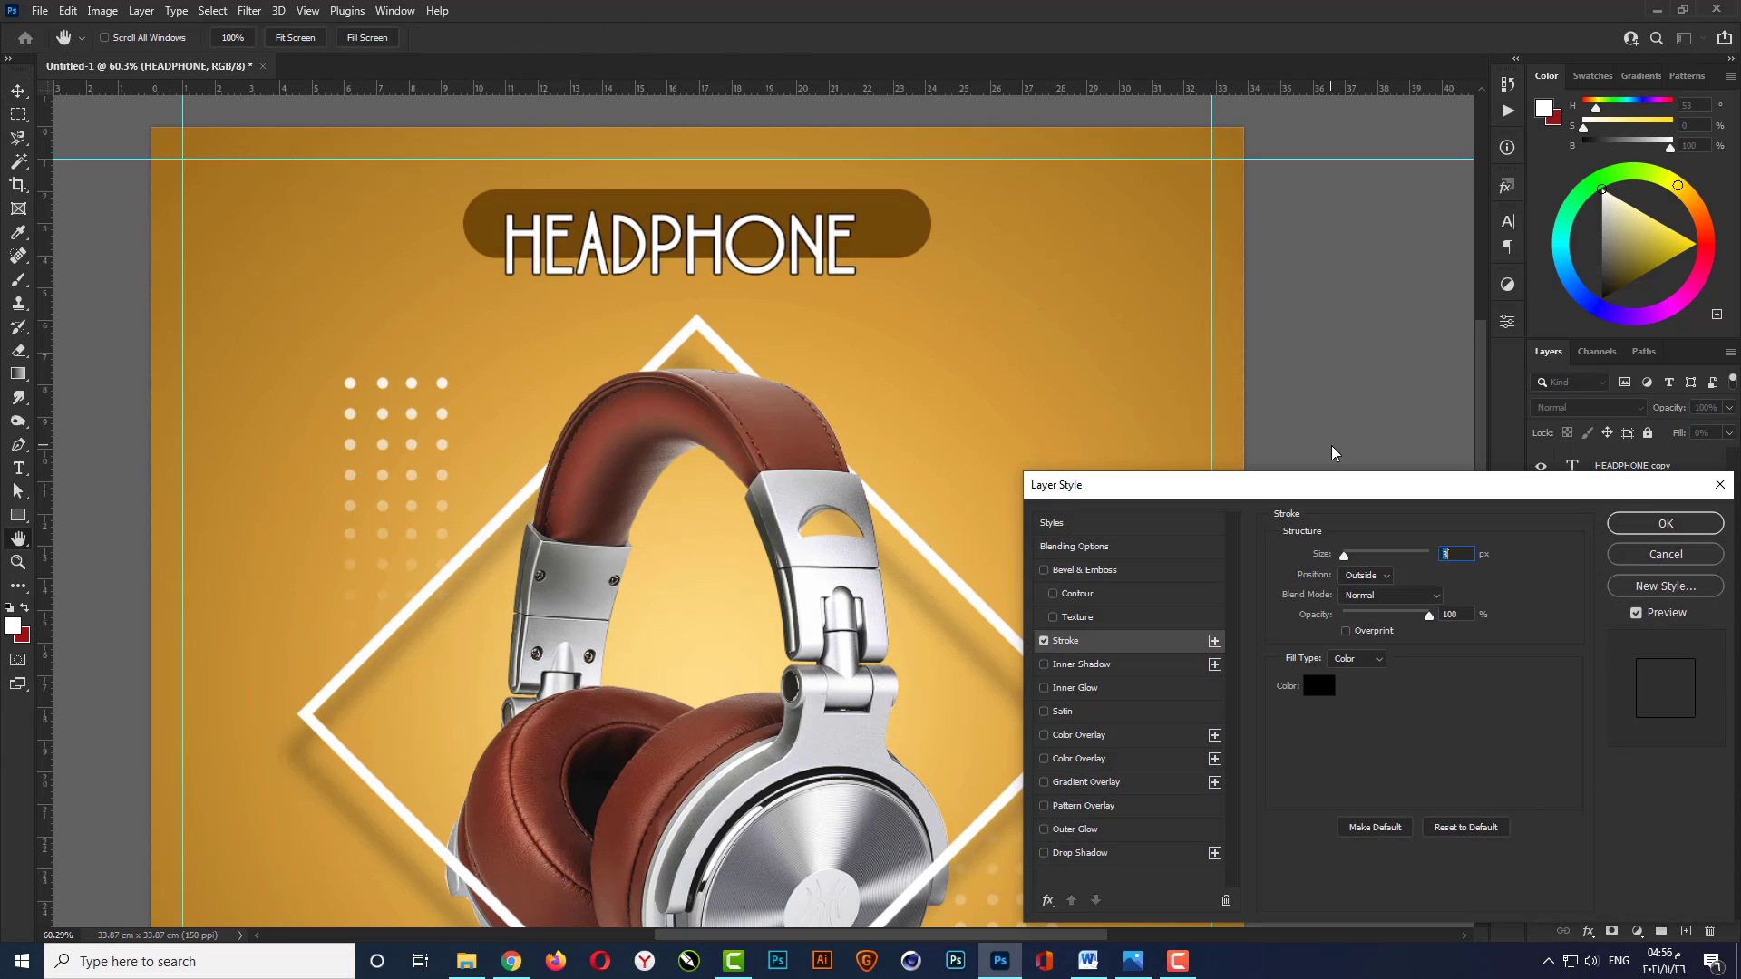
type("2")
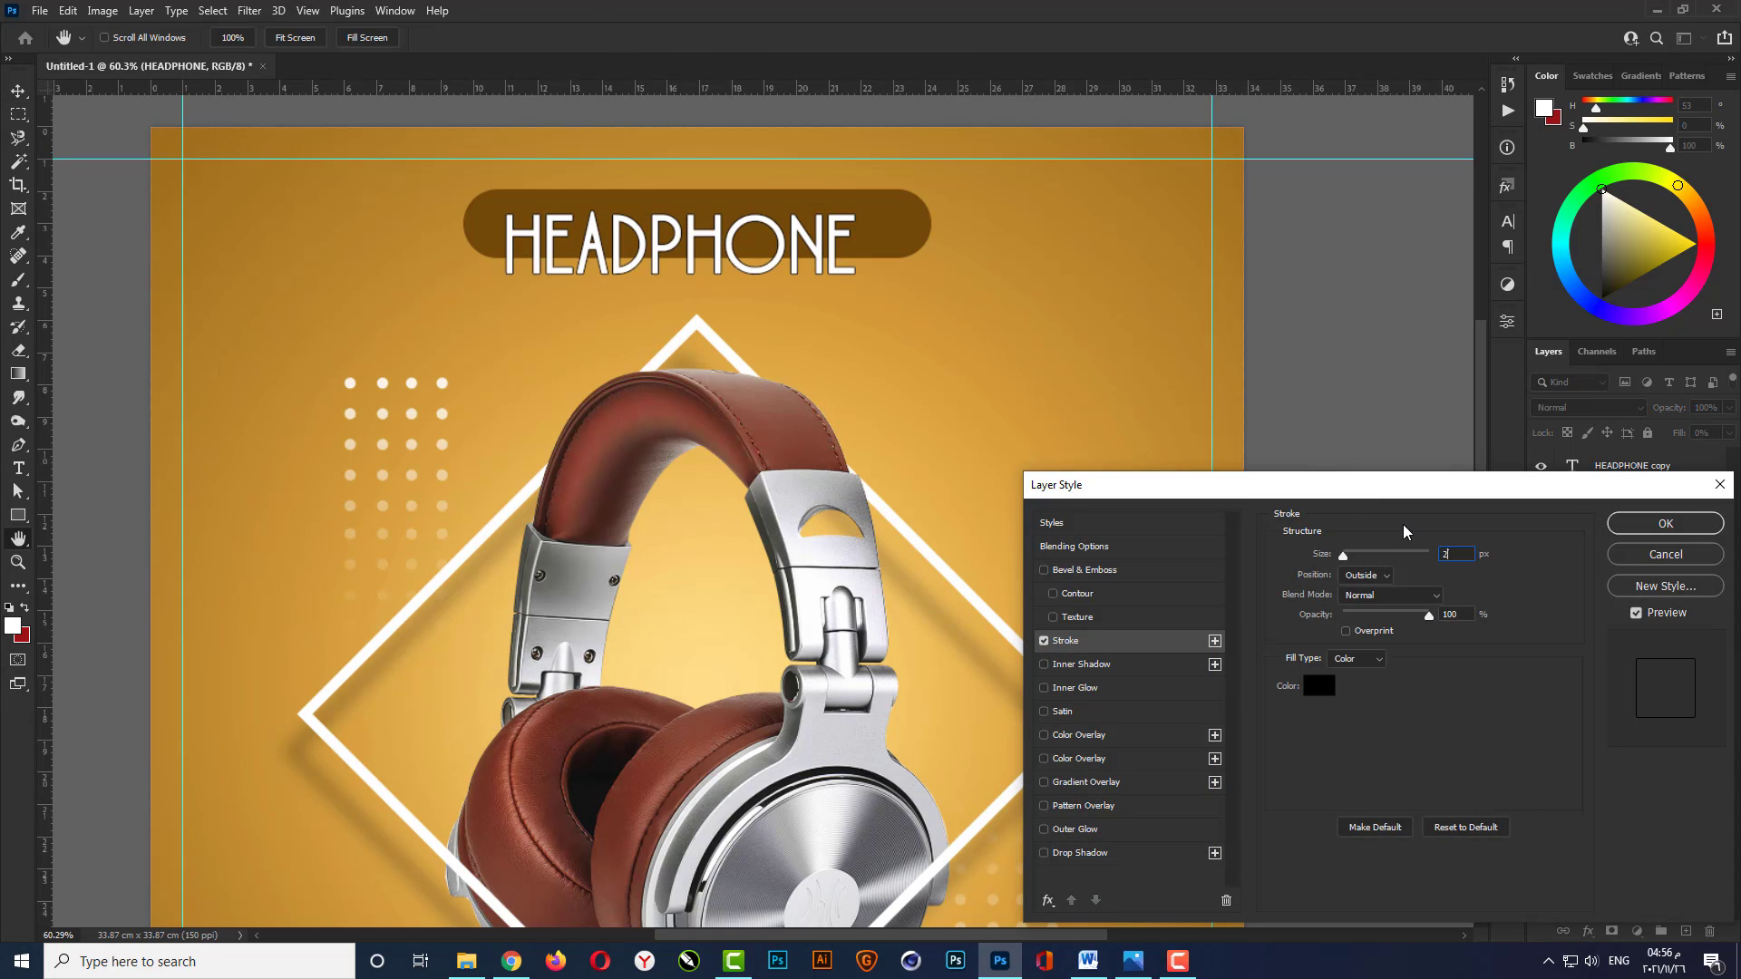
key("Return")
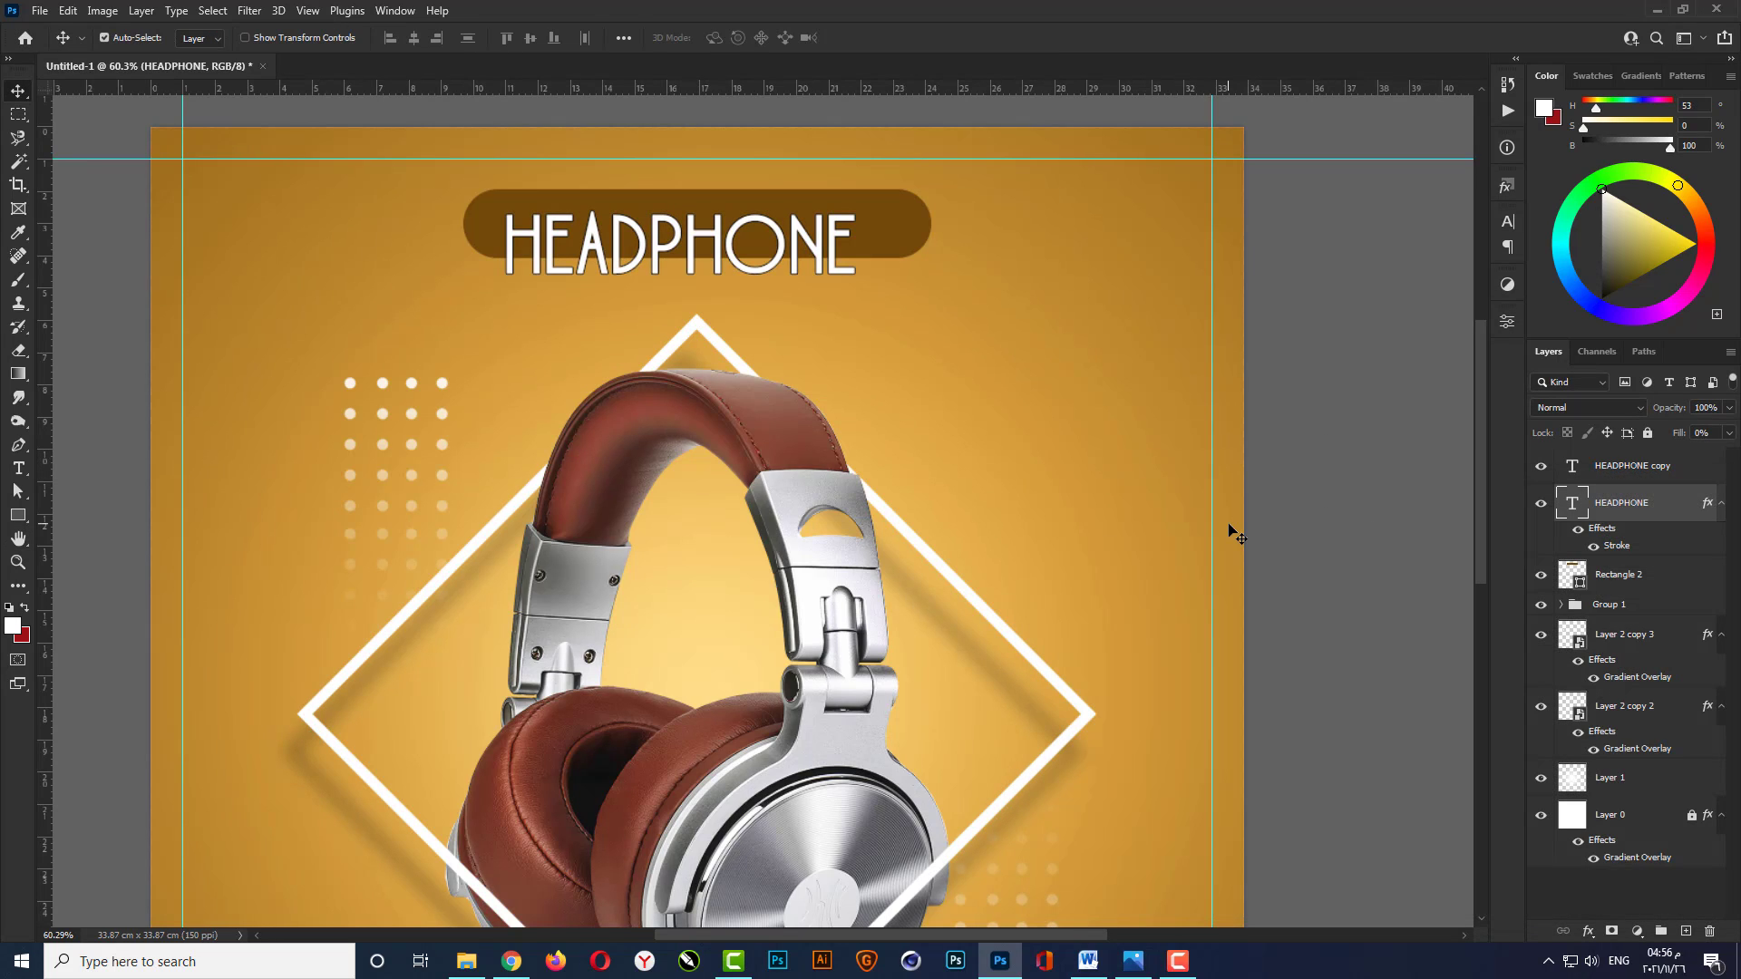
Offset the outlined HEADPHONE text slightly down and to the left behind the white title, and deselect the layer.
key("Down")
key("Down")
key("Down")
key("Down")
key("Down")
key("Down")
key("Down")
key("Down")
key("Down")
key("Down")
key("Left")
key("Left")
key("Left")
key("Left")
key("Left")
key("Left")
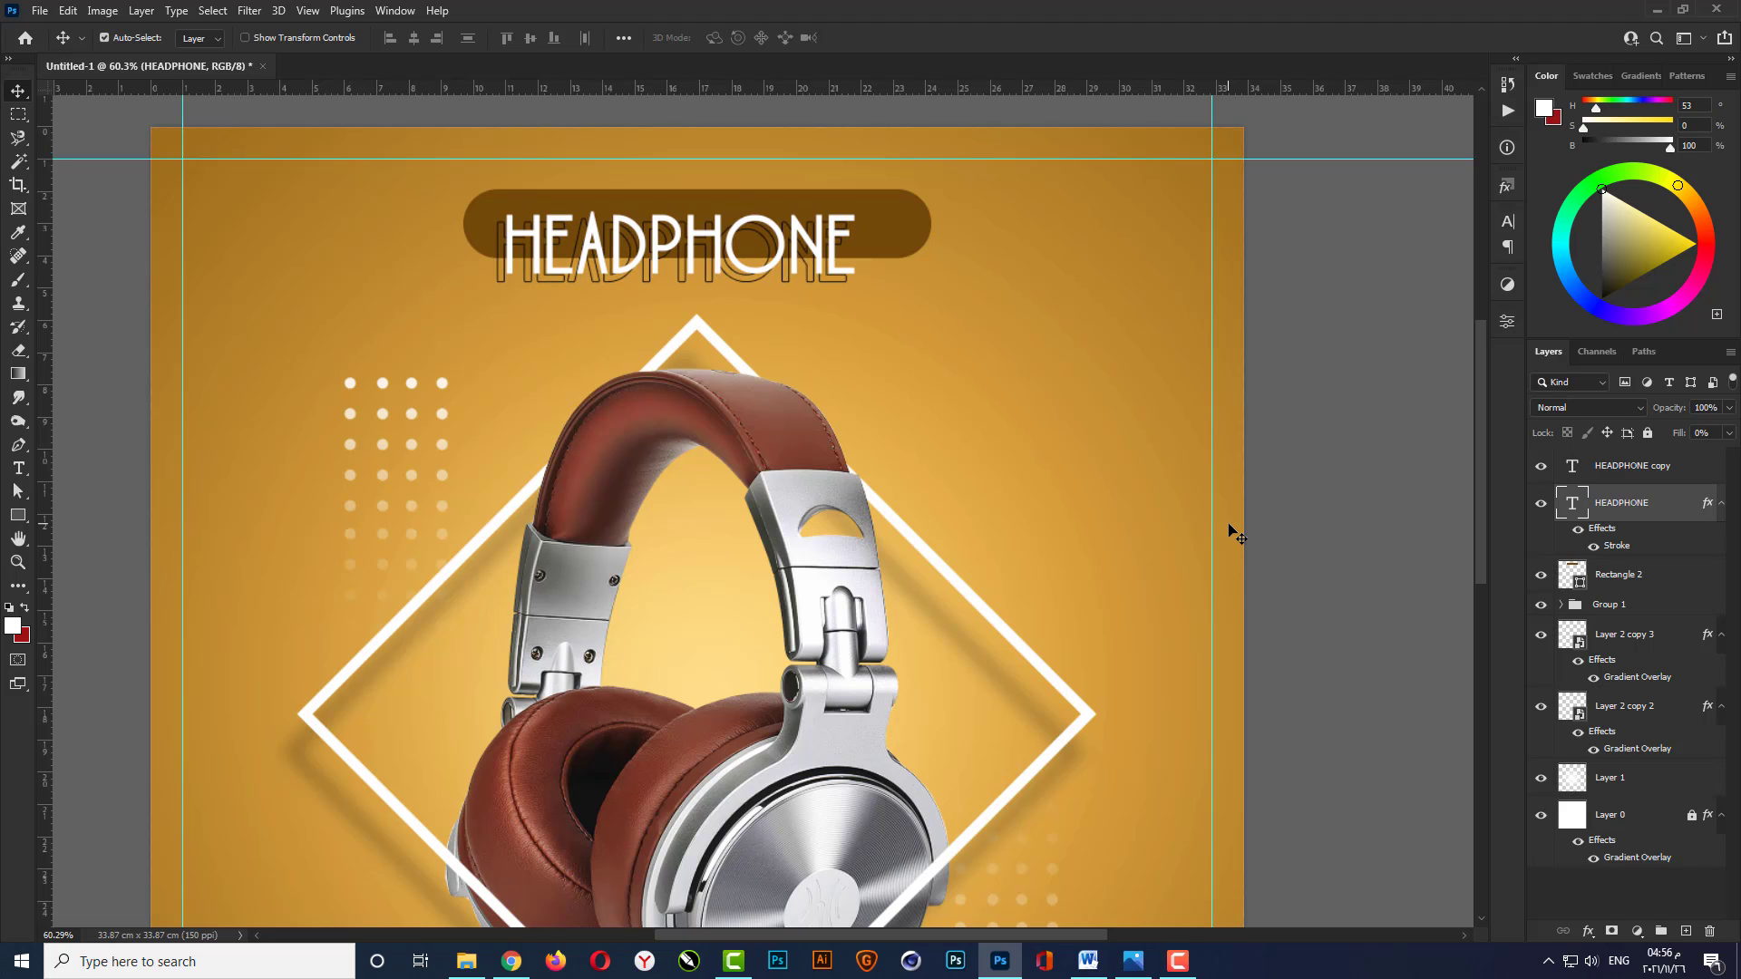
key("Right")
key("Right")
key("Right")
key("Right")
key("Right")
key("Right")
key("Right")
key("Up")
key("Up")
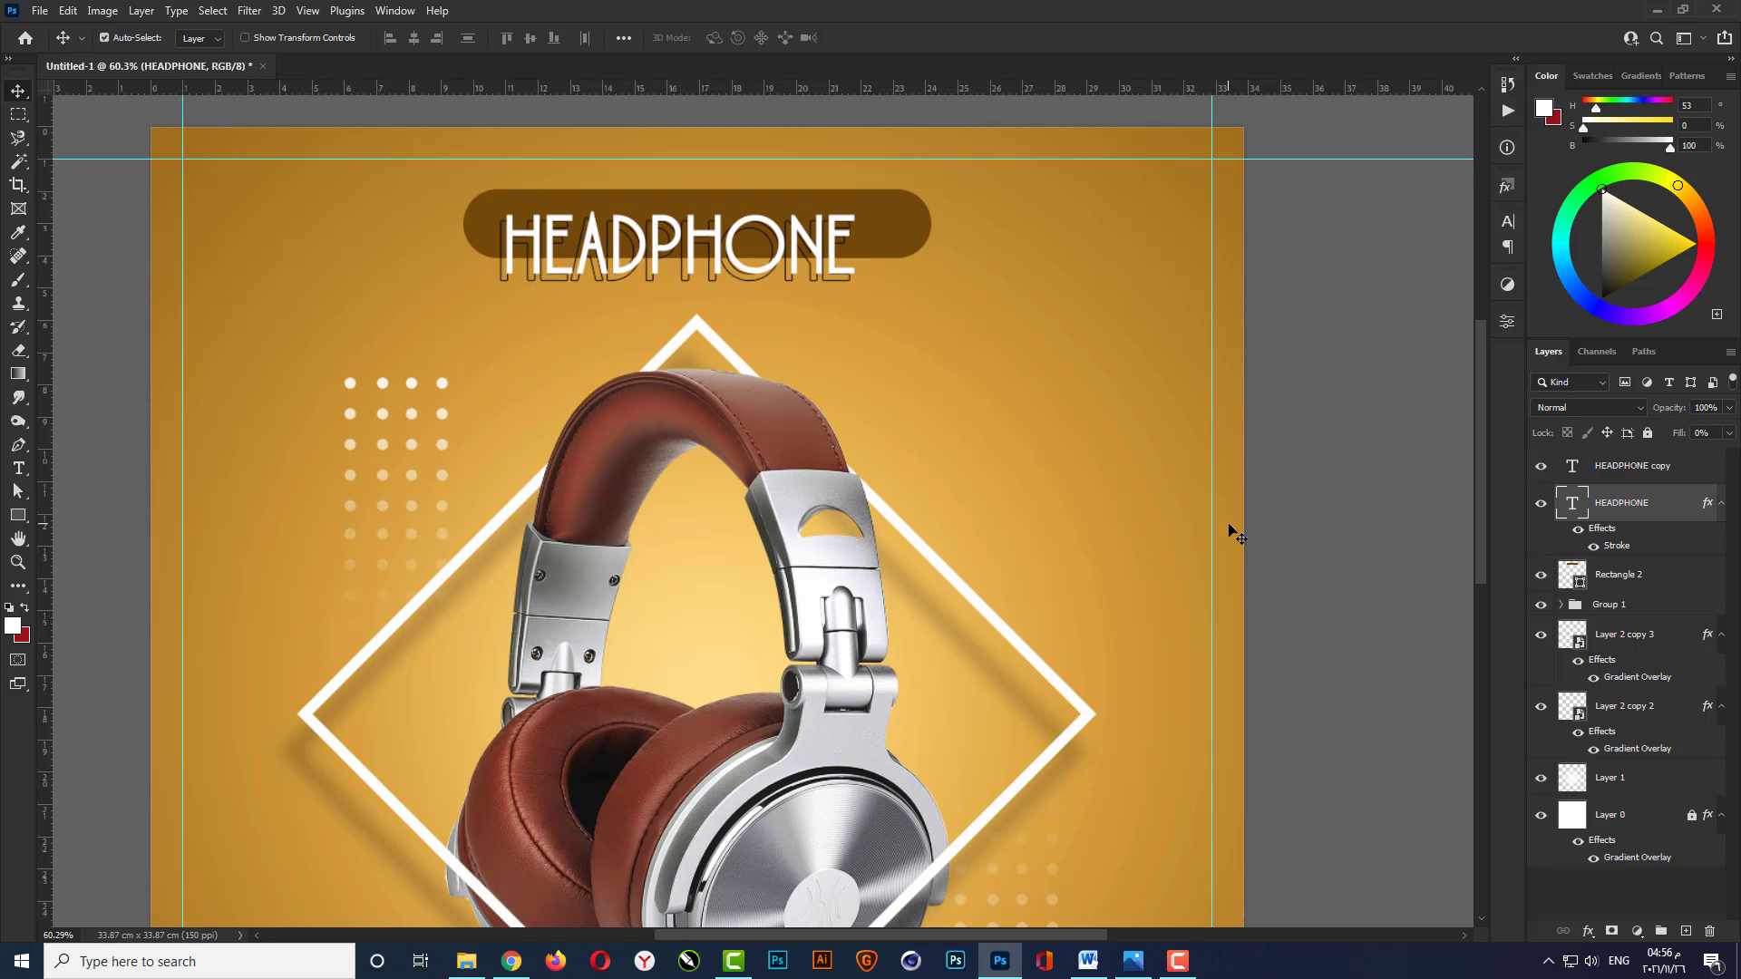
key("ctrl+0")
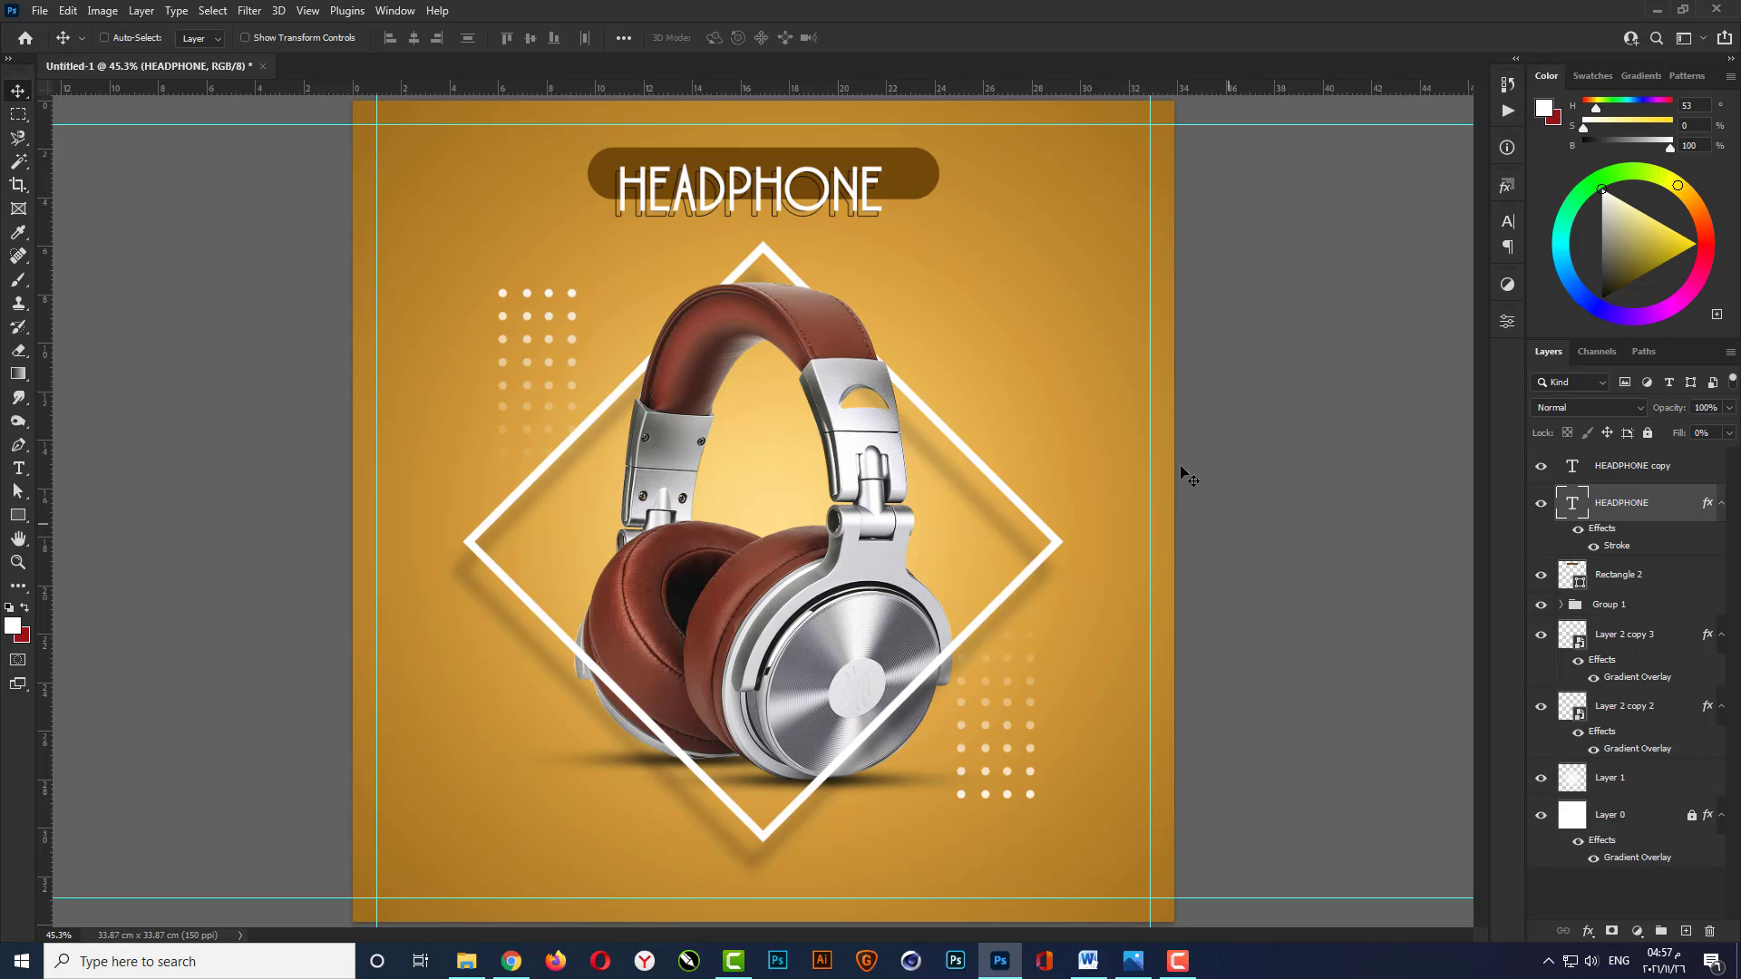
key("ctrl")
left_click(1326, 461)
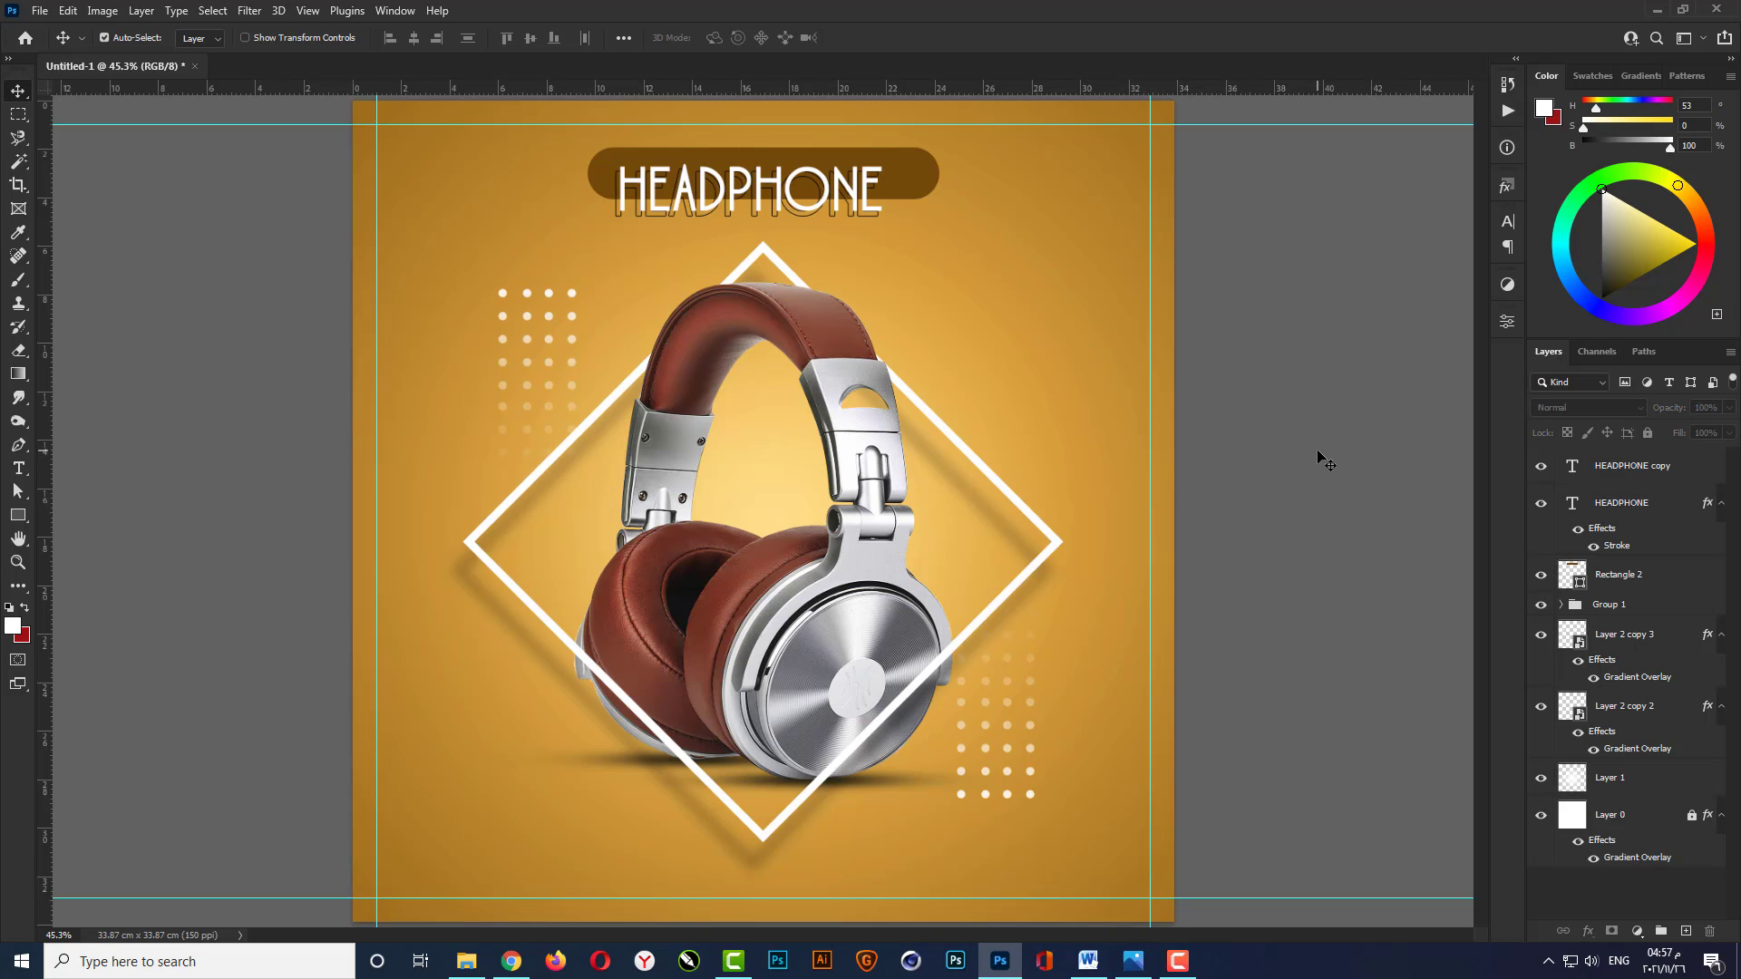
Add the text "UP TO 30%" in the area beside the top of the headphones.
left_click(19, 470)
left_click(931, 300)
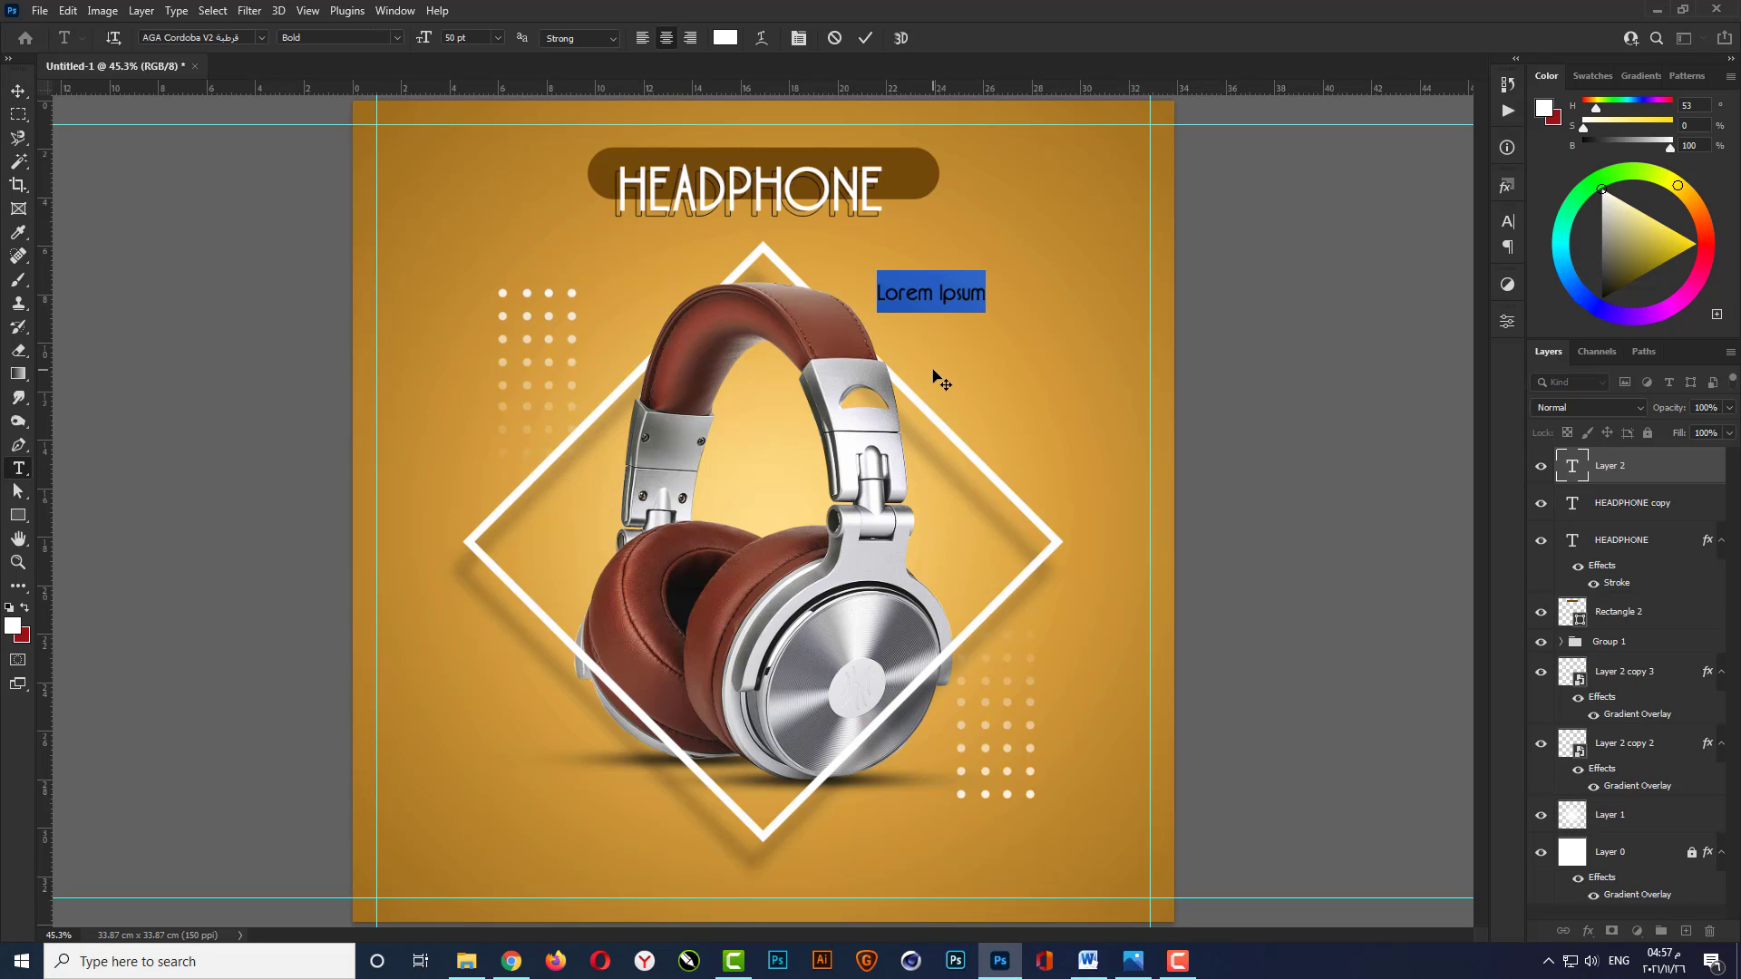
type("UP TO")
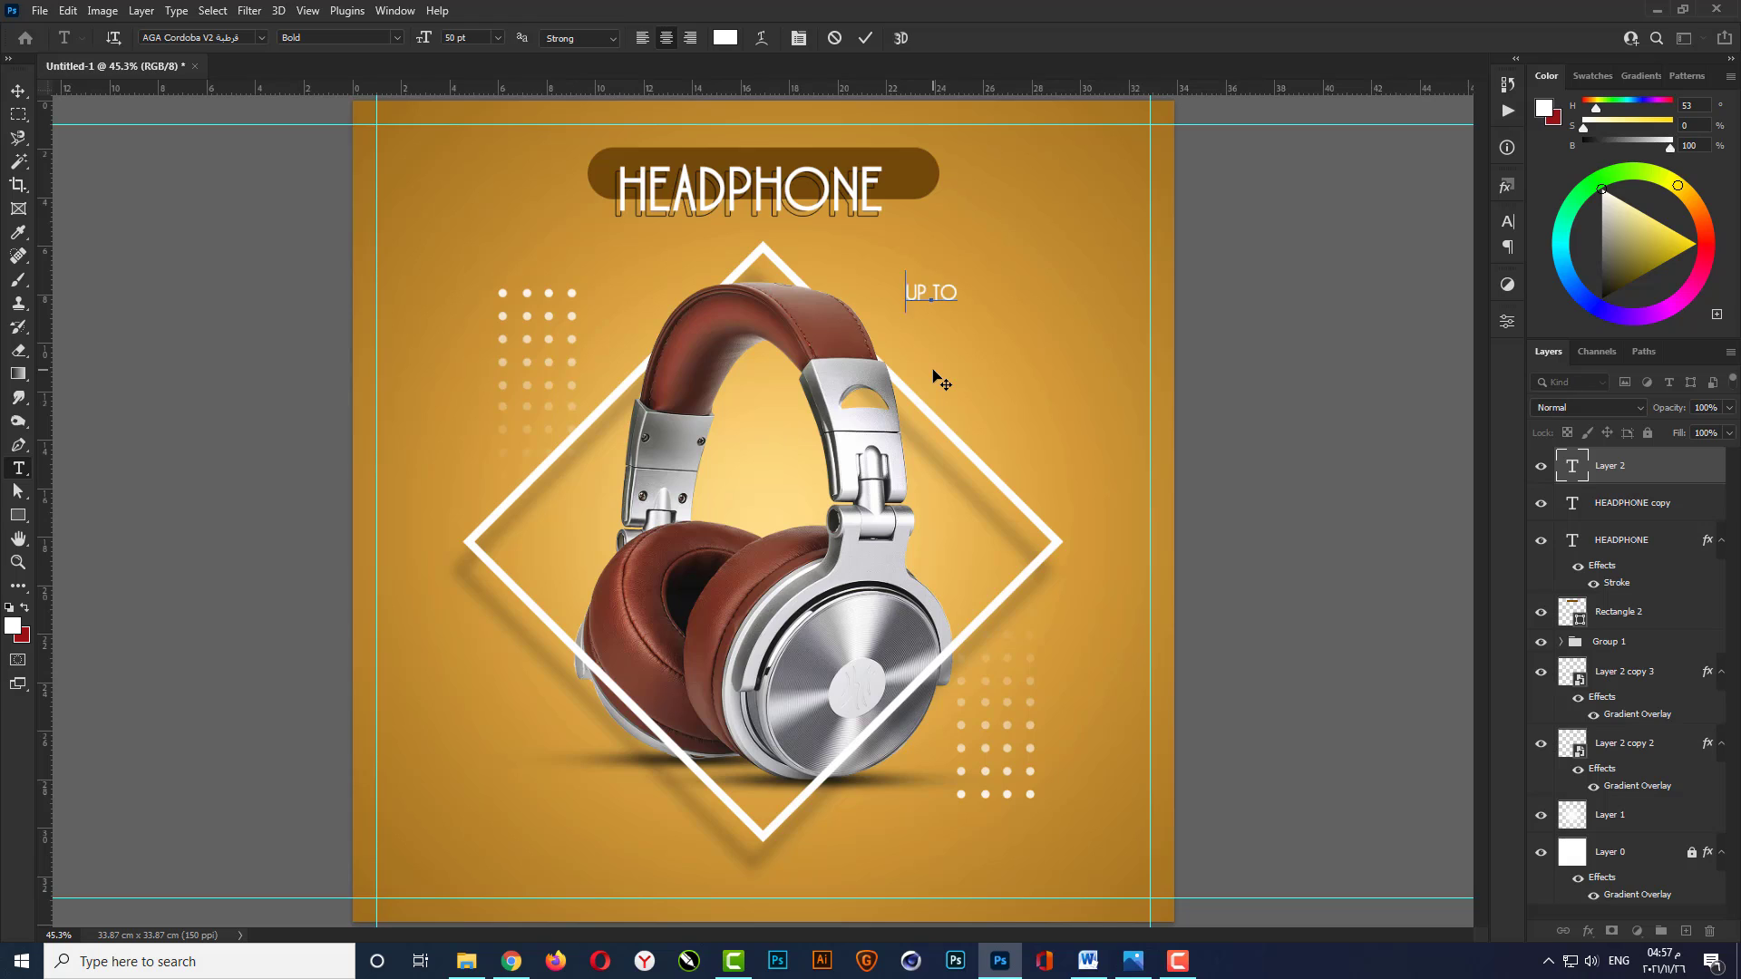
type(" 30%")
left_click(942, 381)
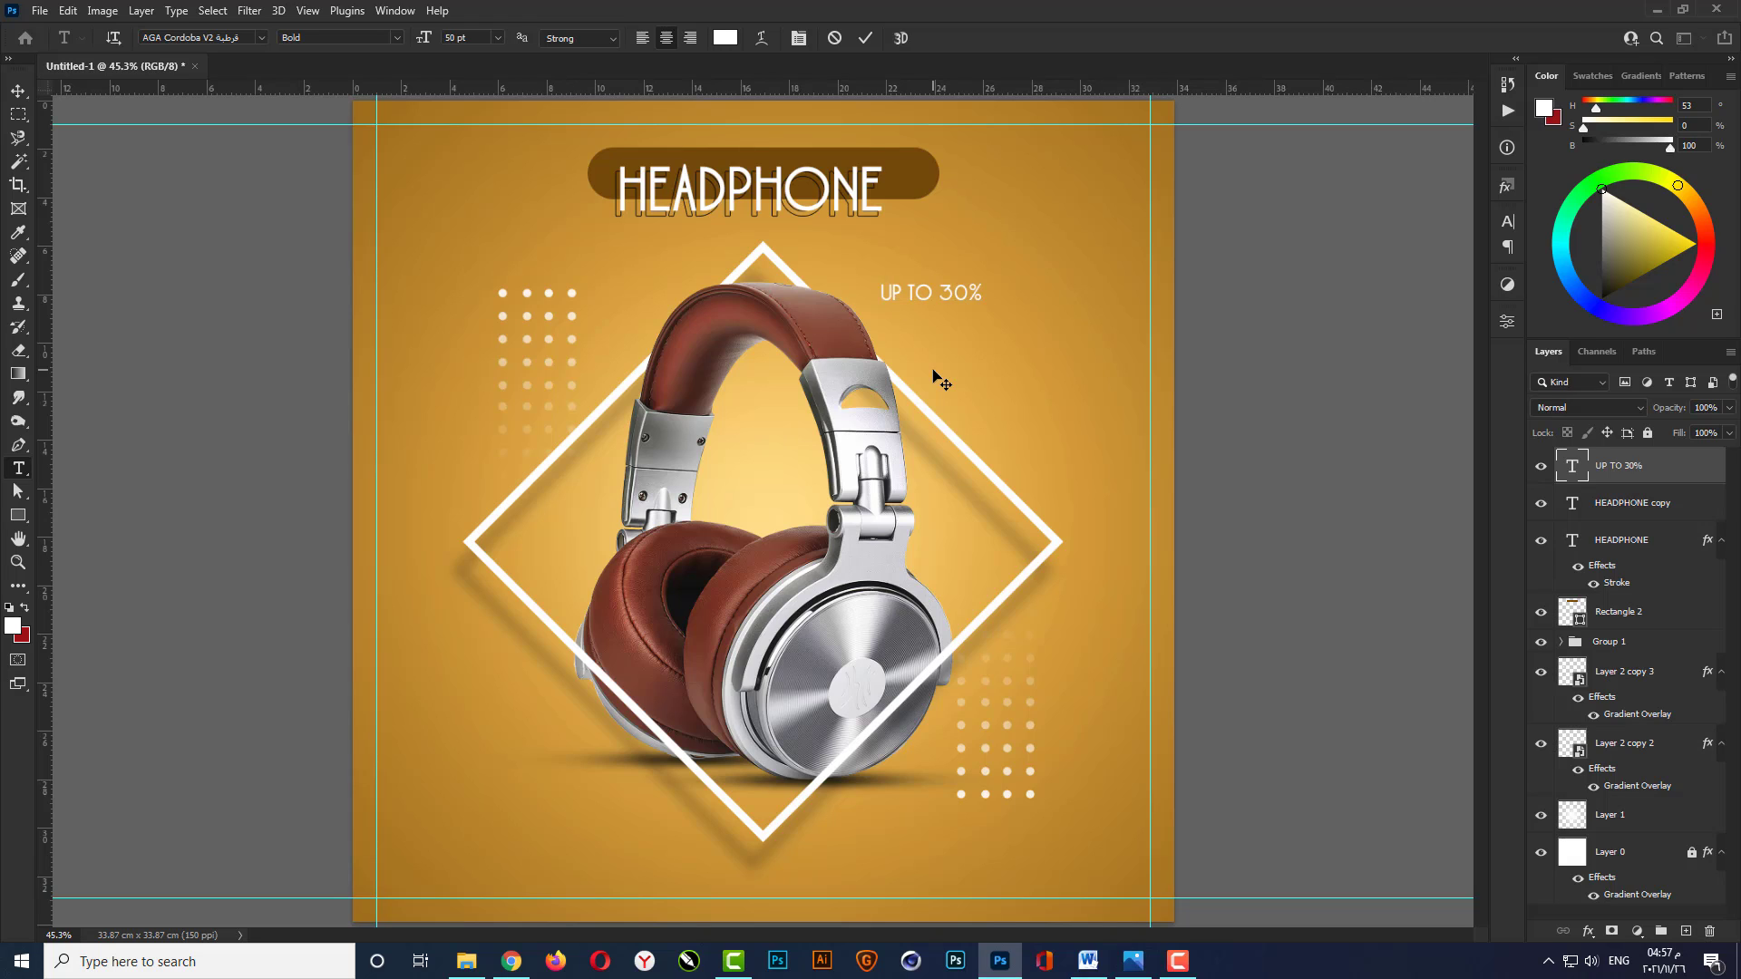
Change the UP TO 30% text's font to Airside Sans Regular.
left_click(250, 35)
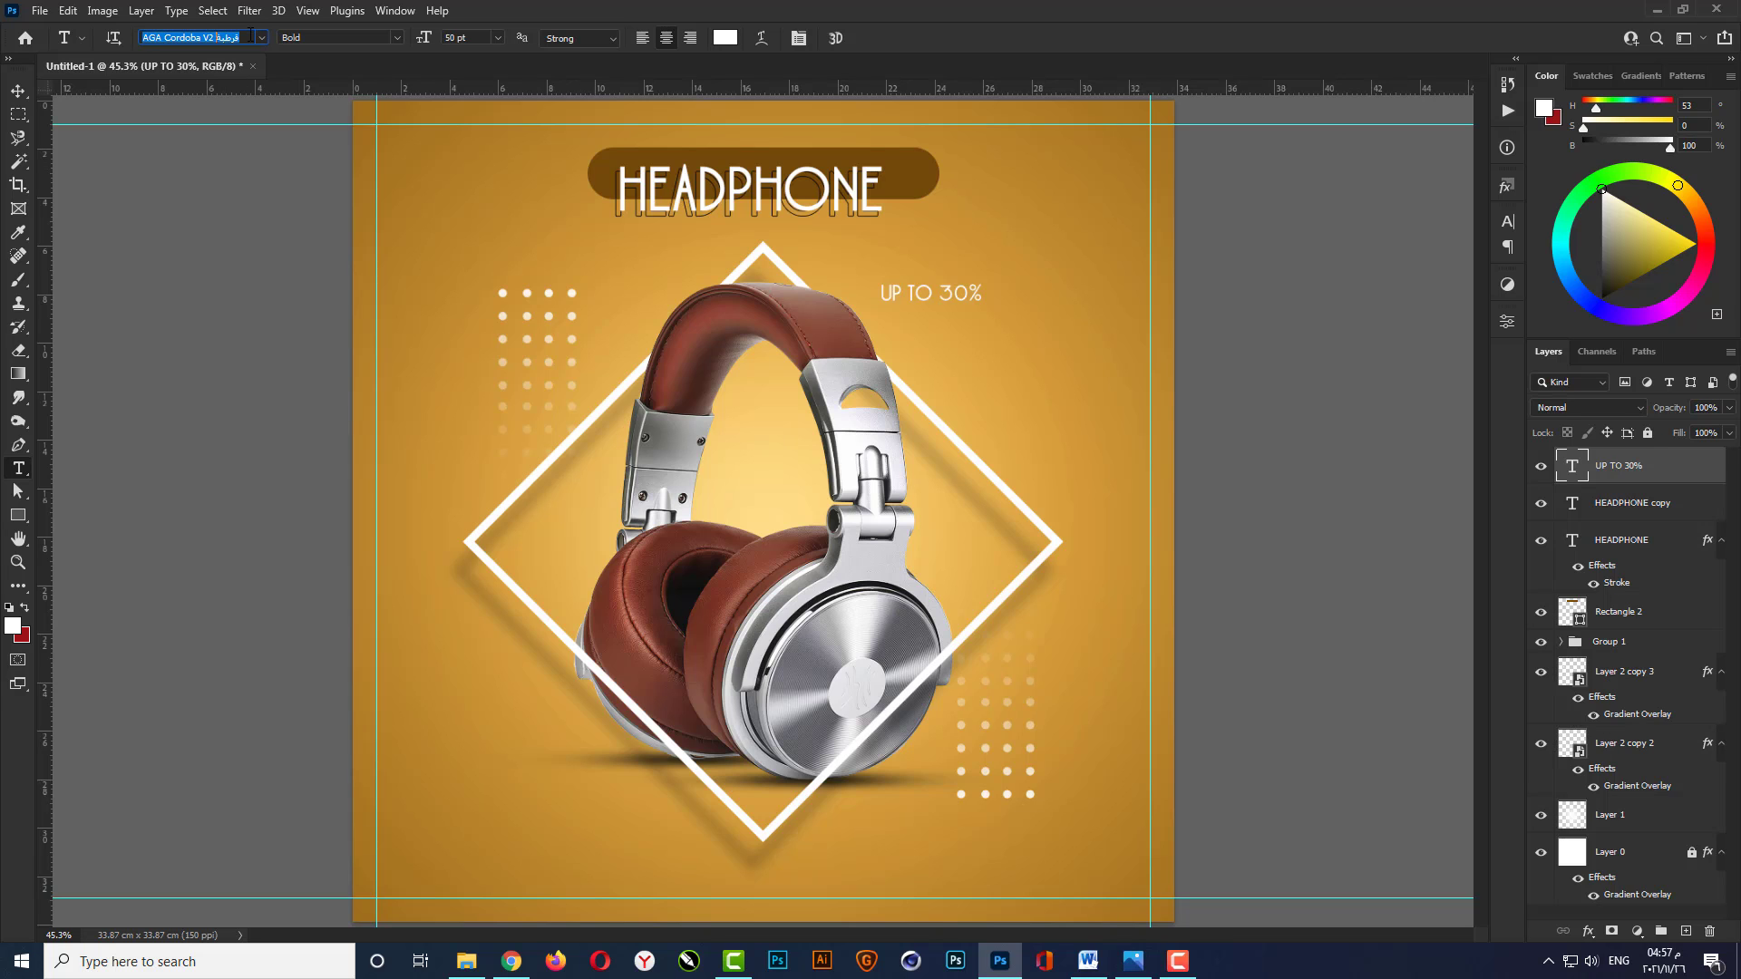
type("Ari")
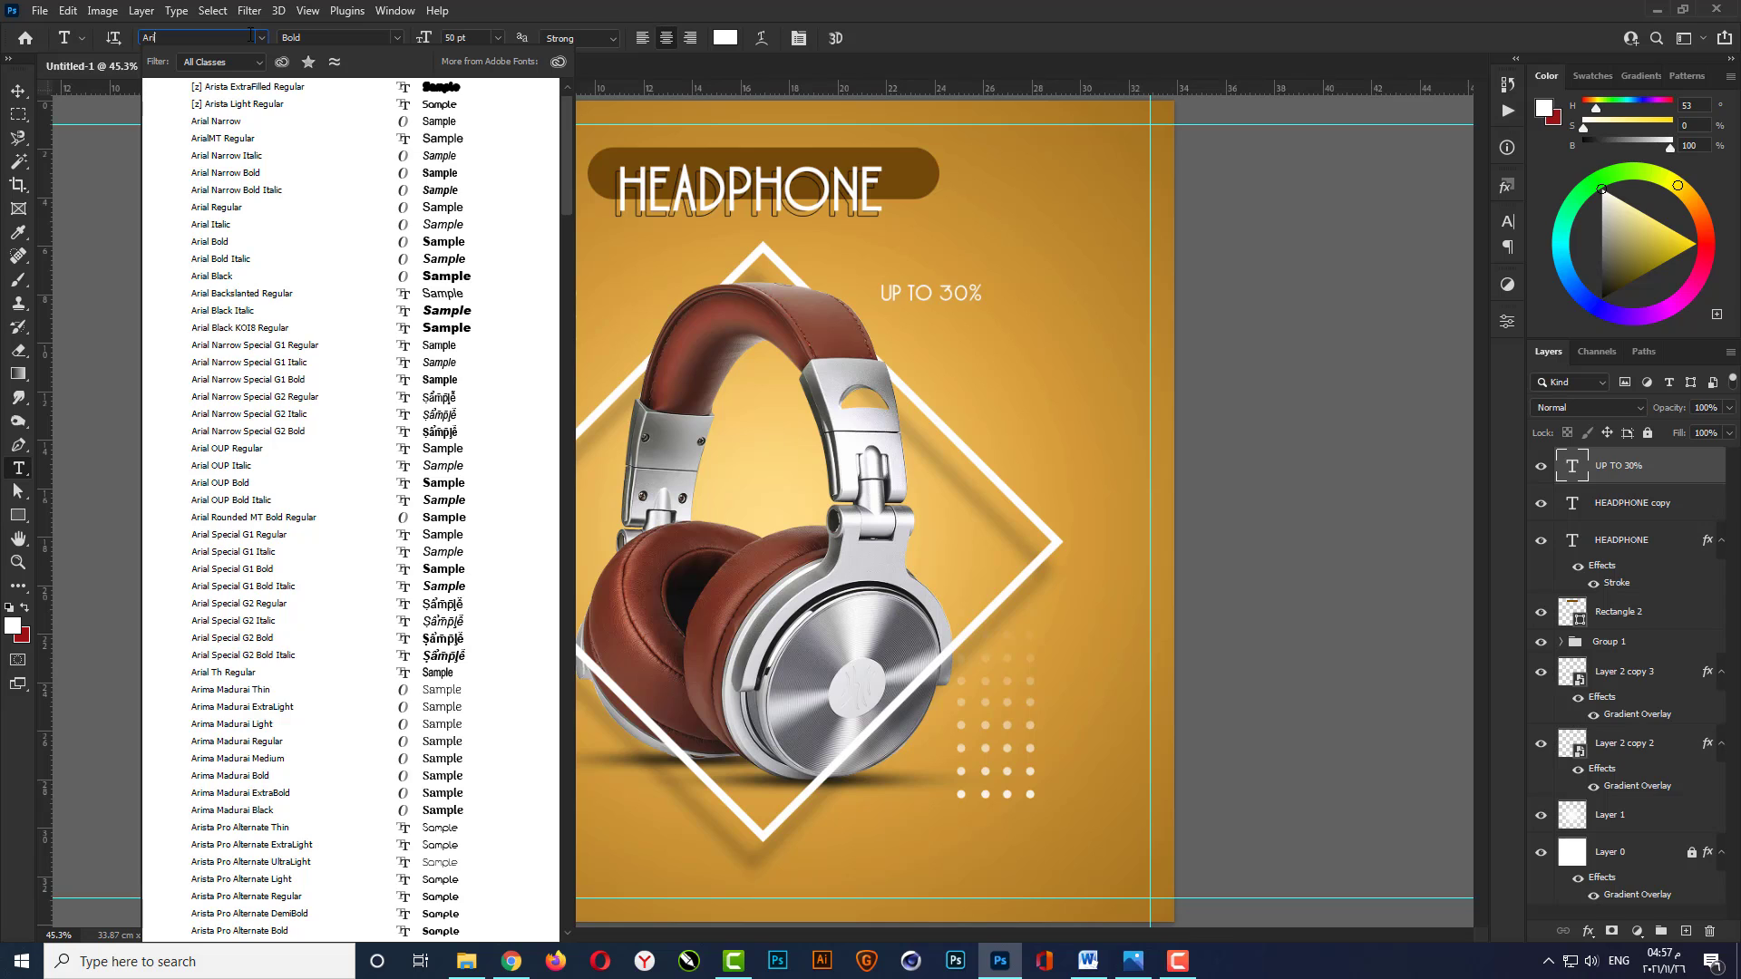
type("si")
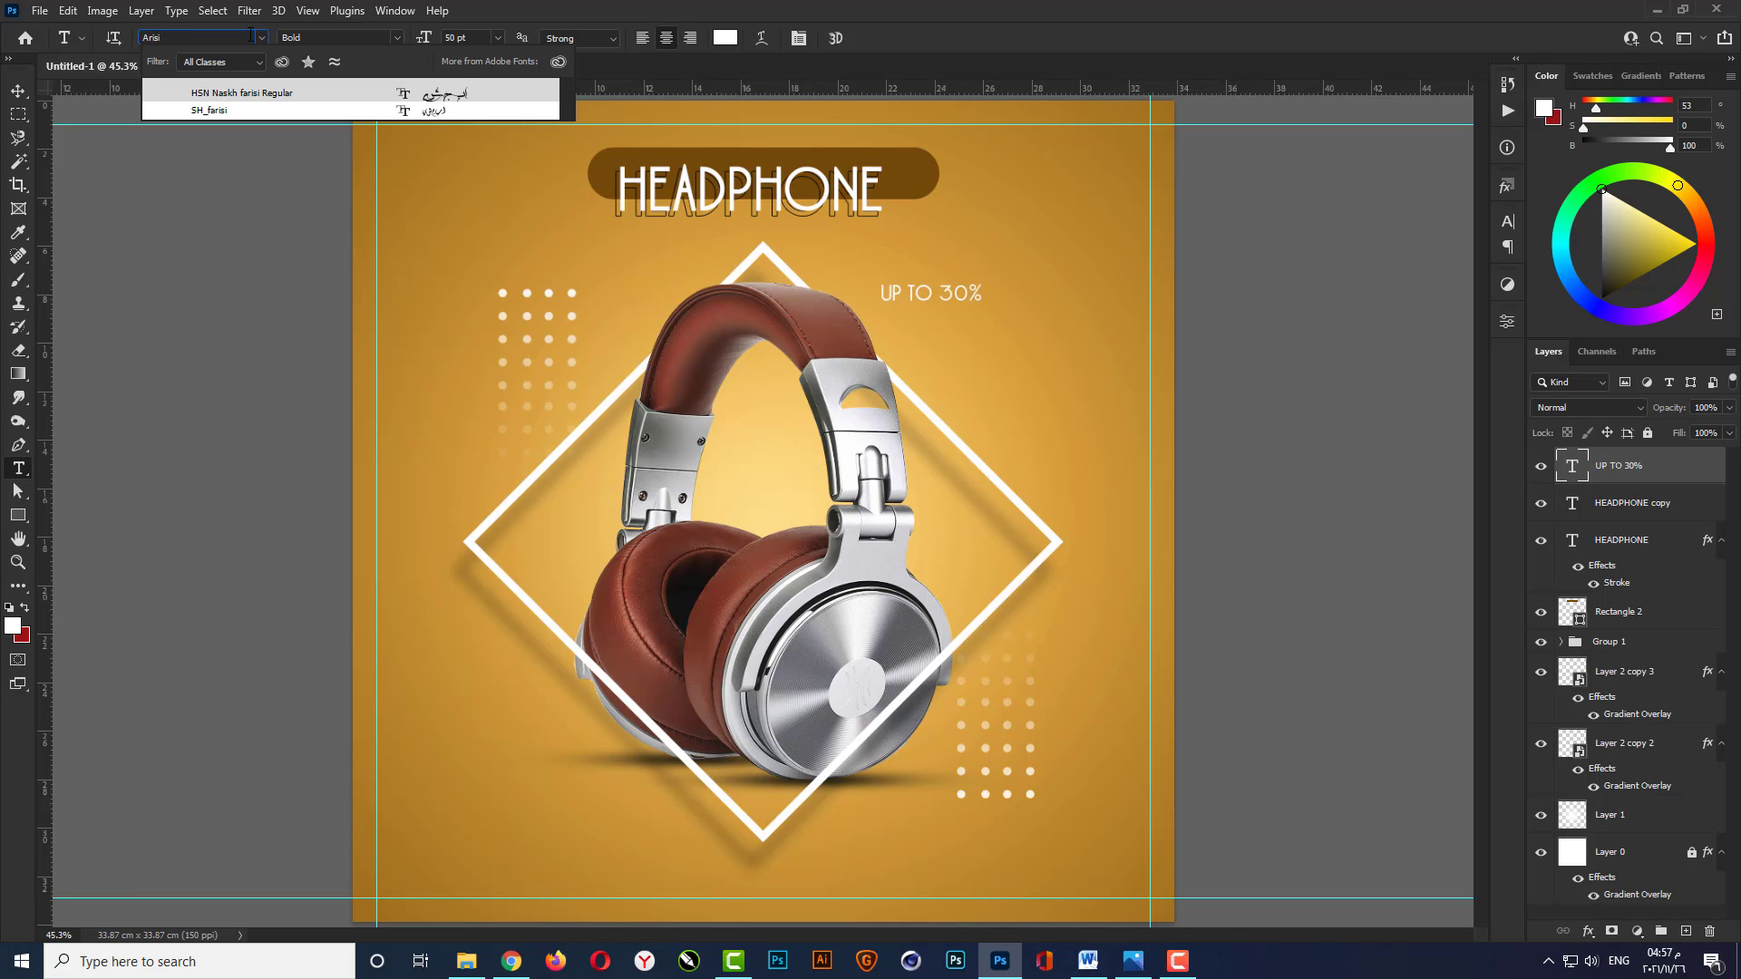
key("BackSpace")
key("BackSpace")
key("BackSpace")
key("BackSpace")
key("BackSpace")
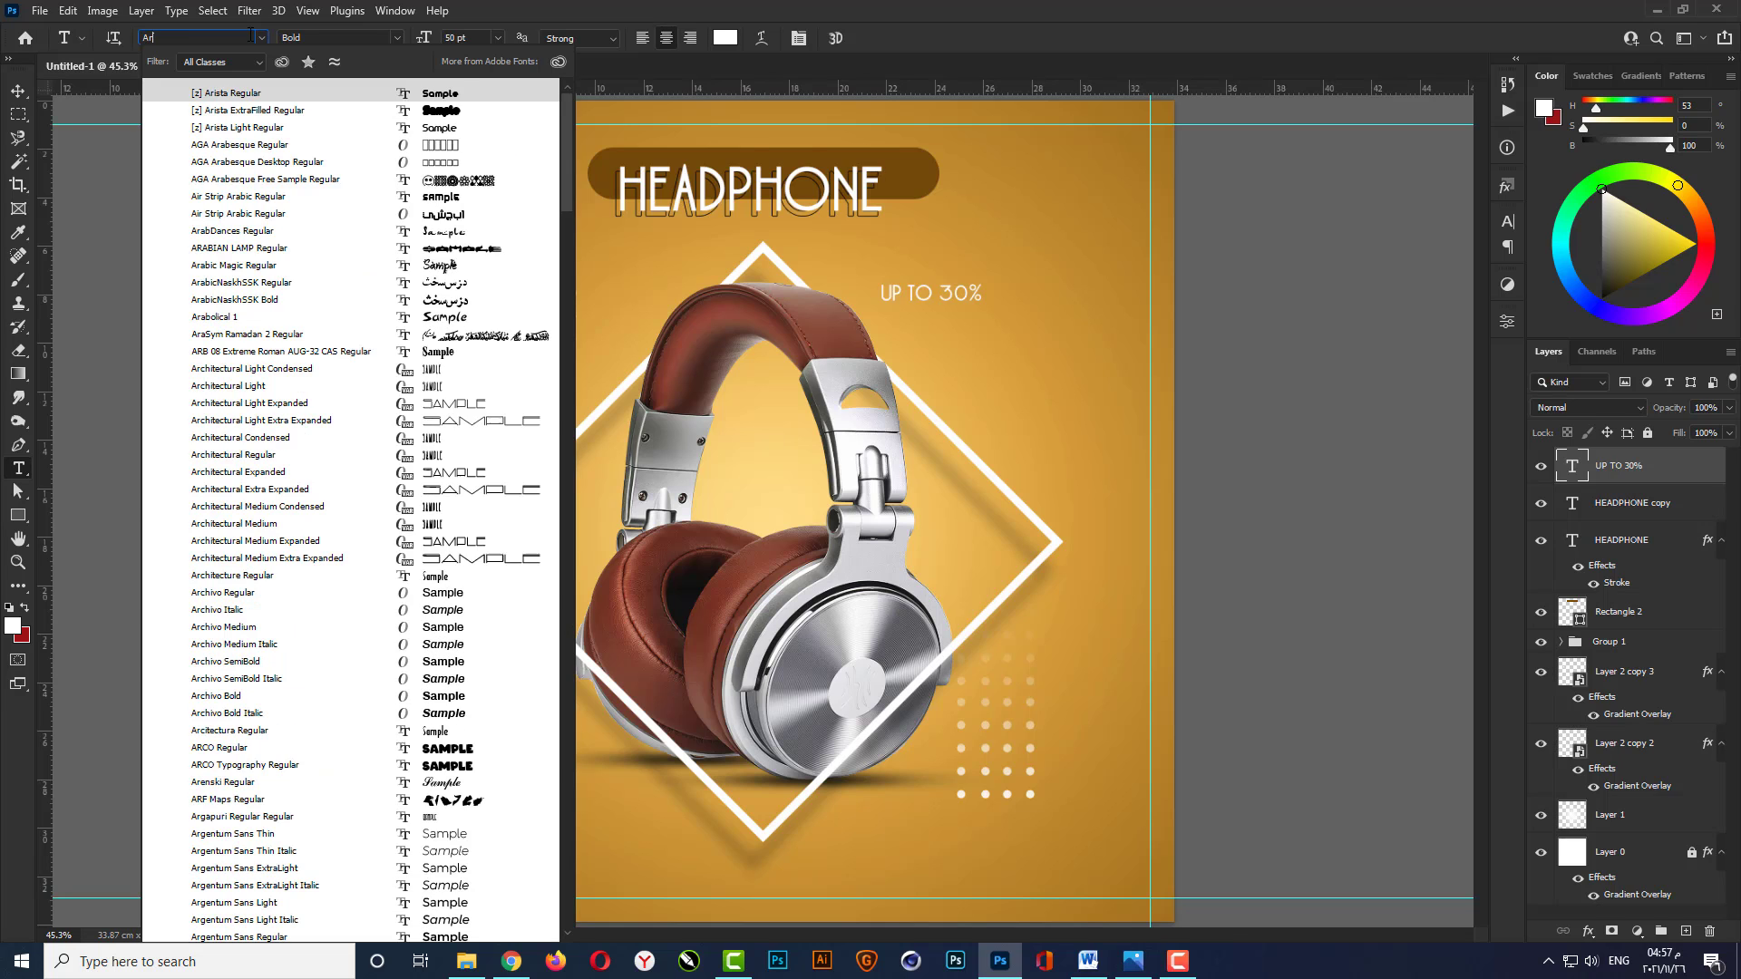
type("air")
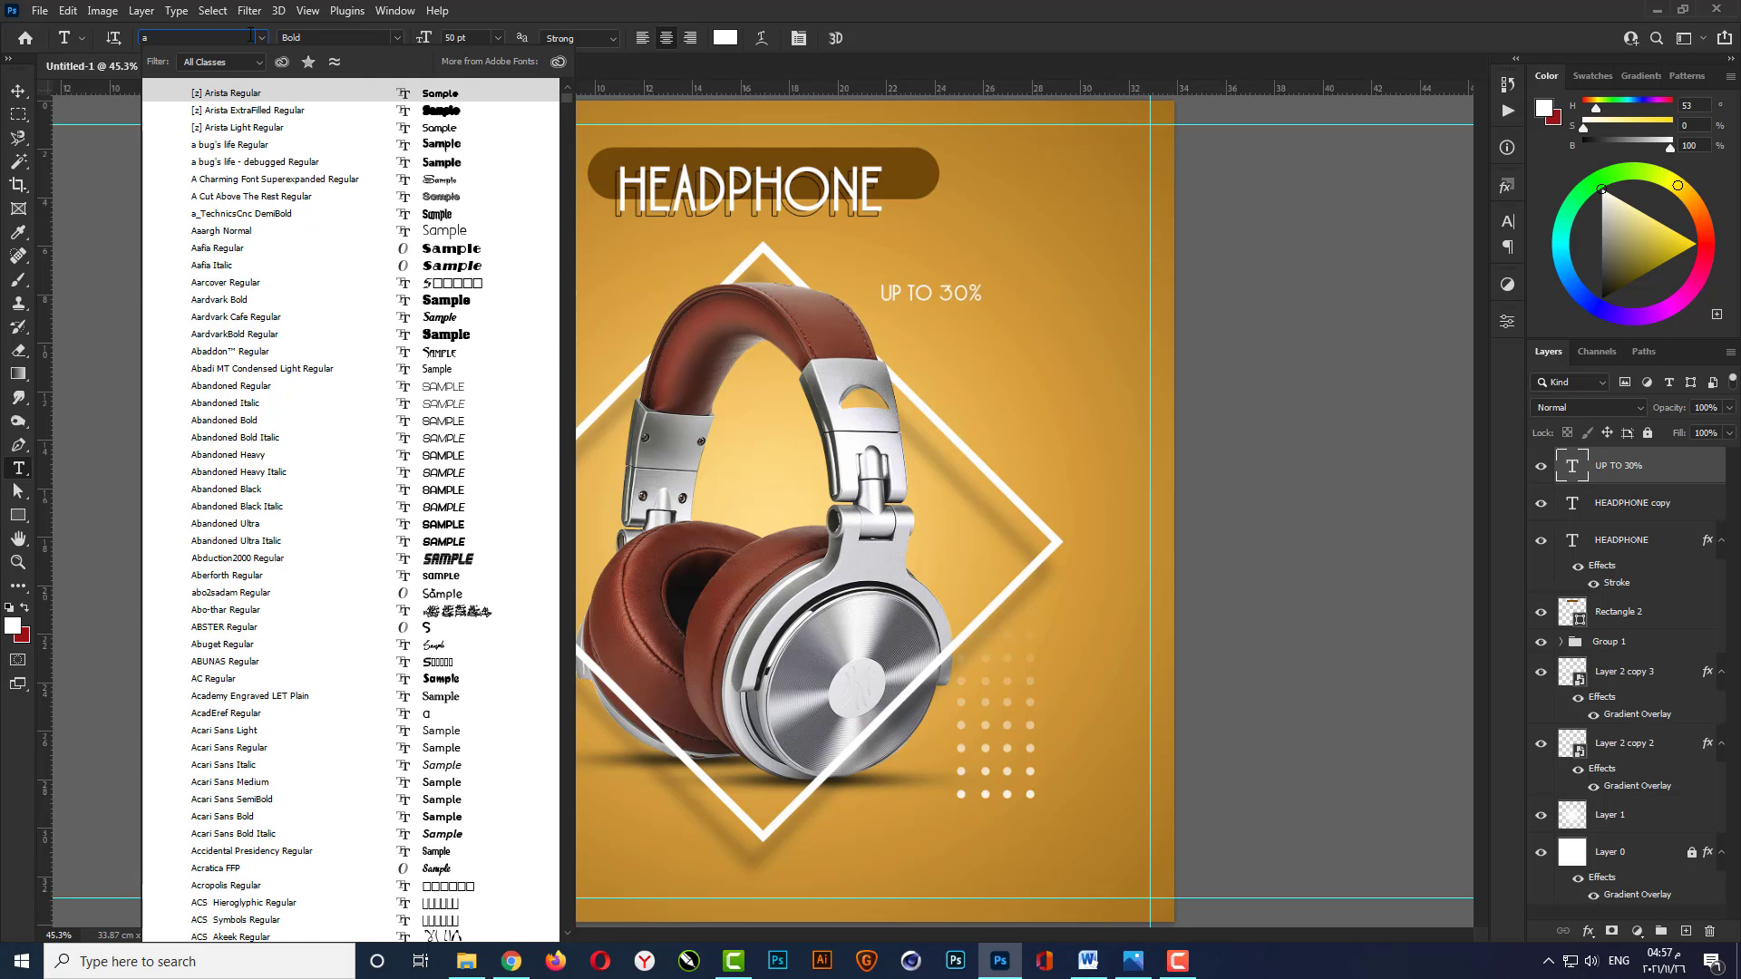
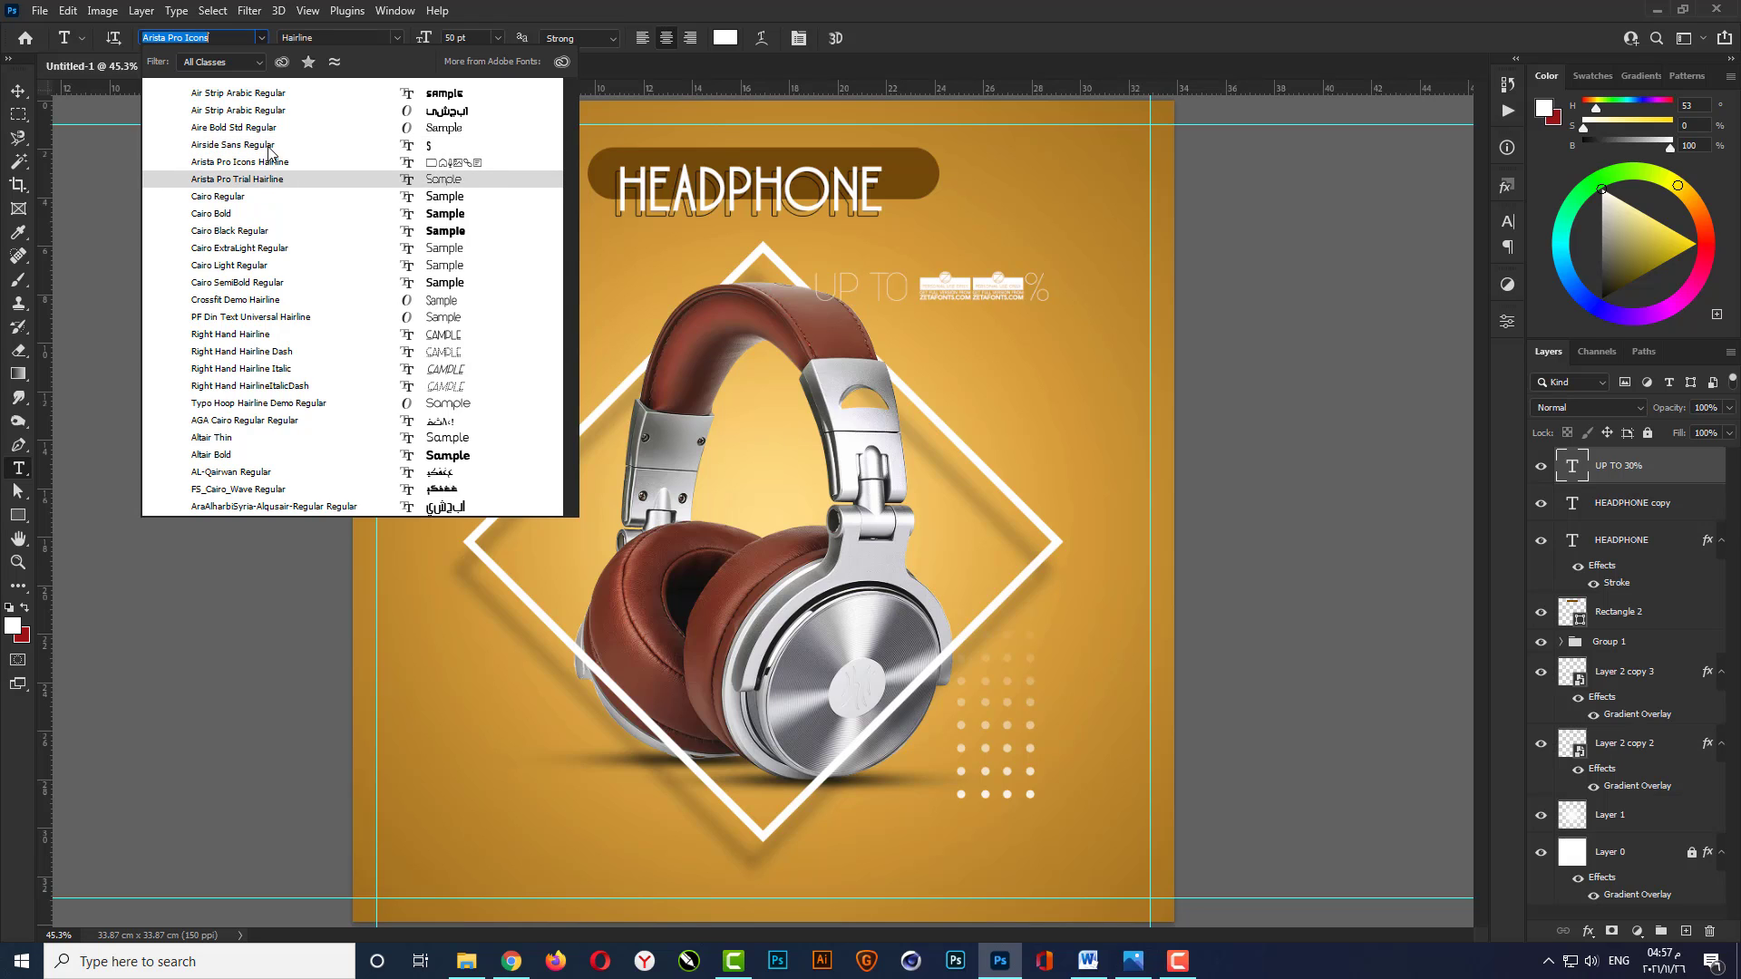
left_click(267, 145)
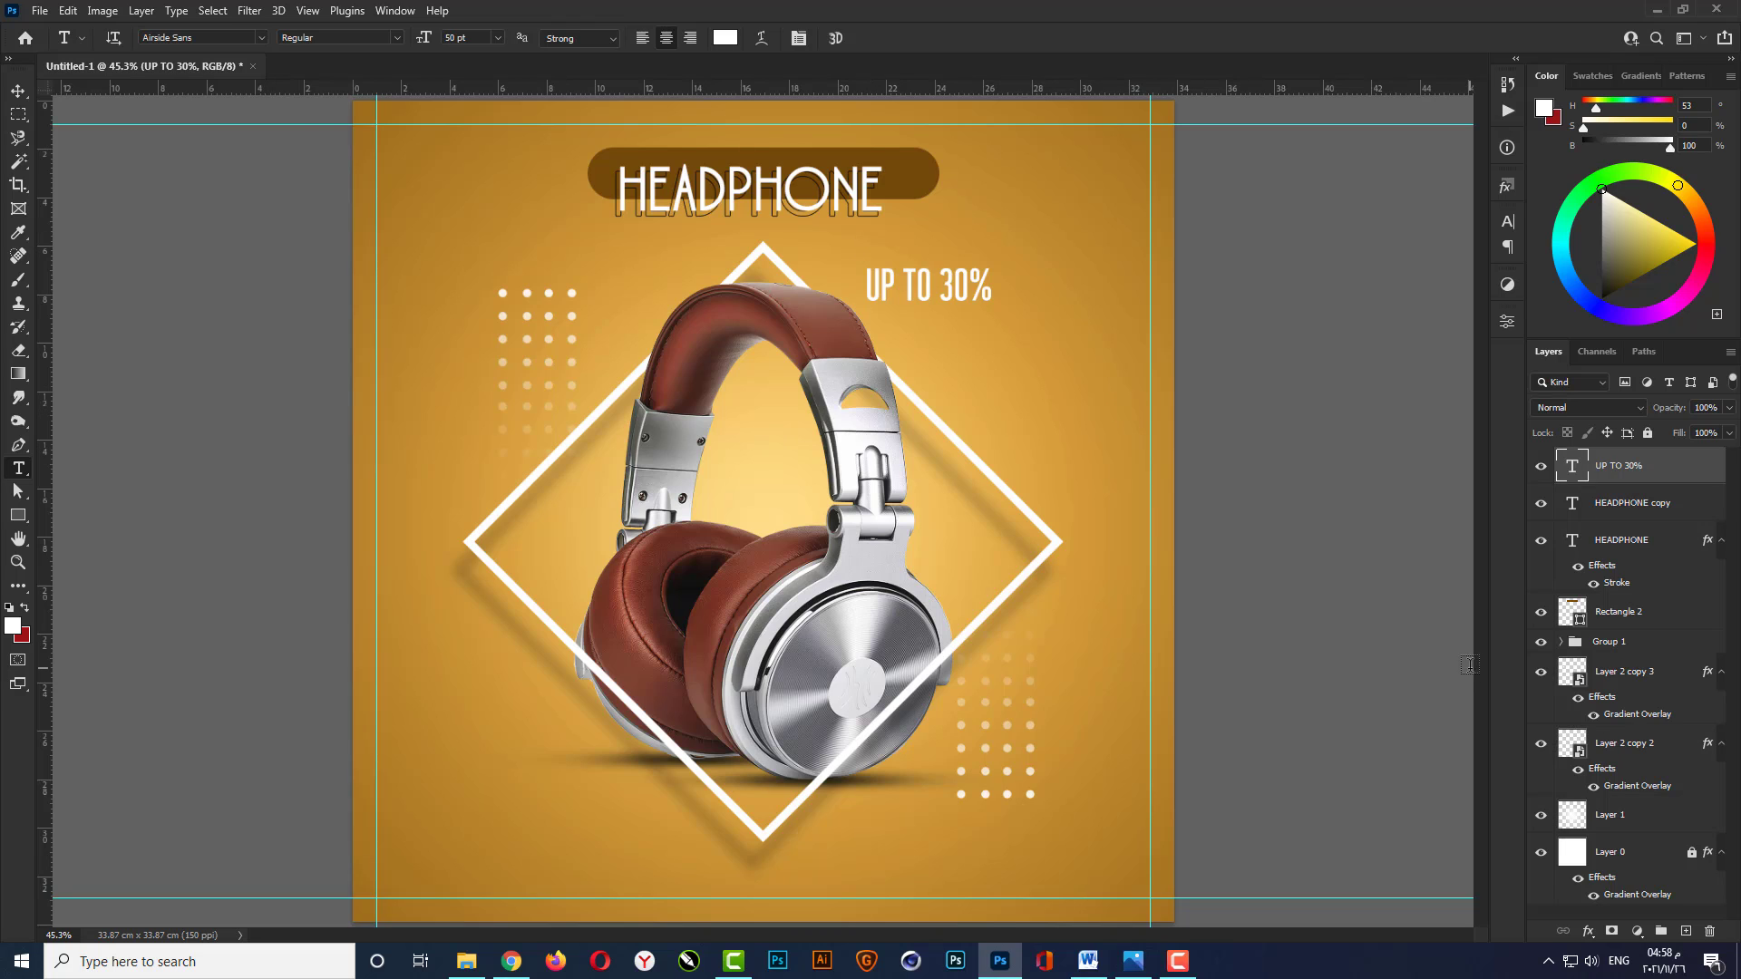
Enlarge the UP TO 30% text to about two thirds of the canvas width and place it against the right margin guide.
left_click(1589, 931)
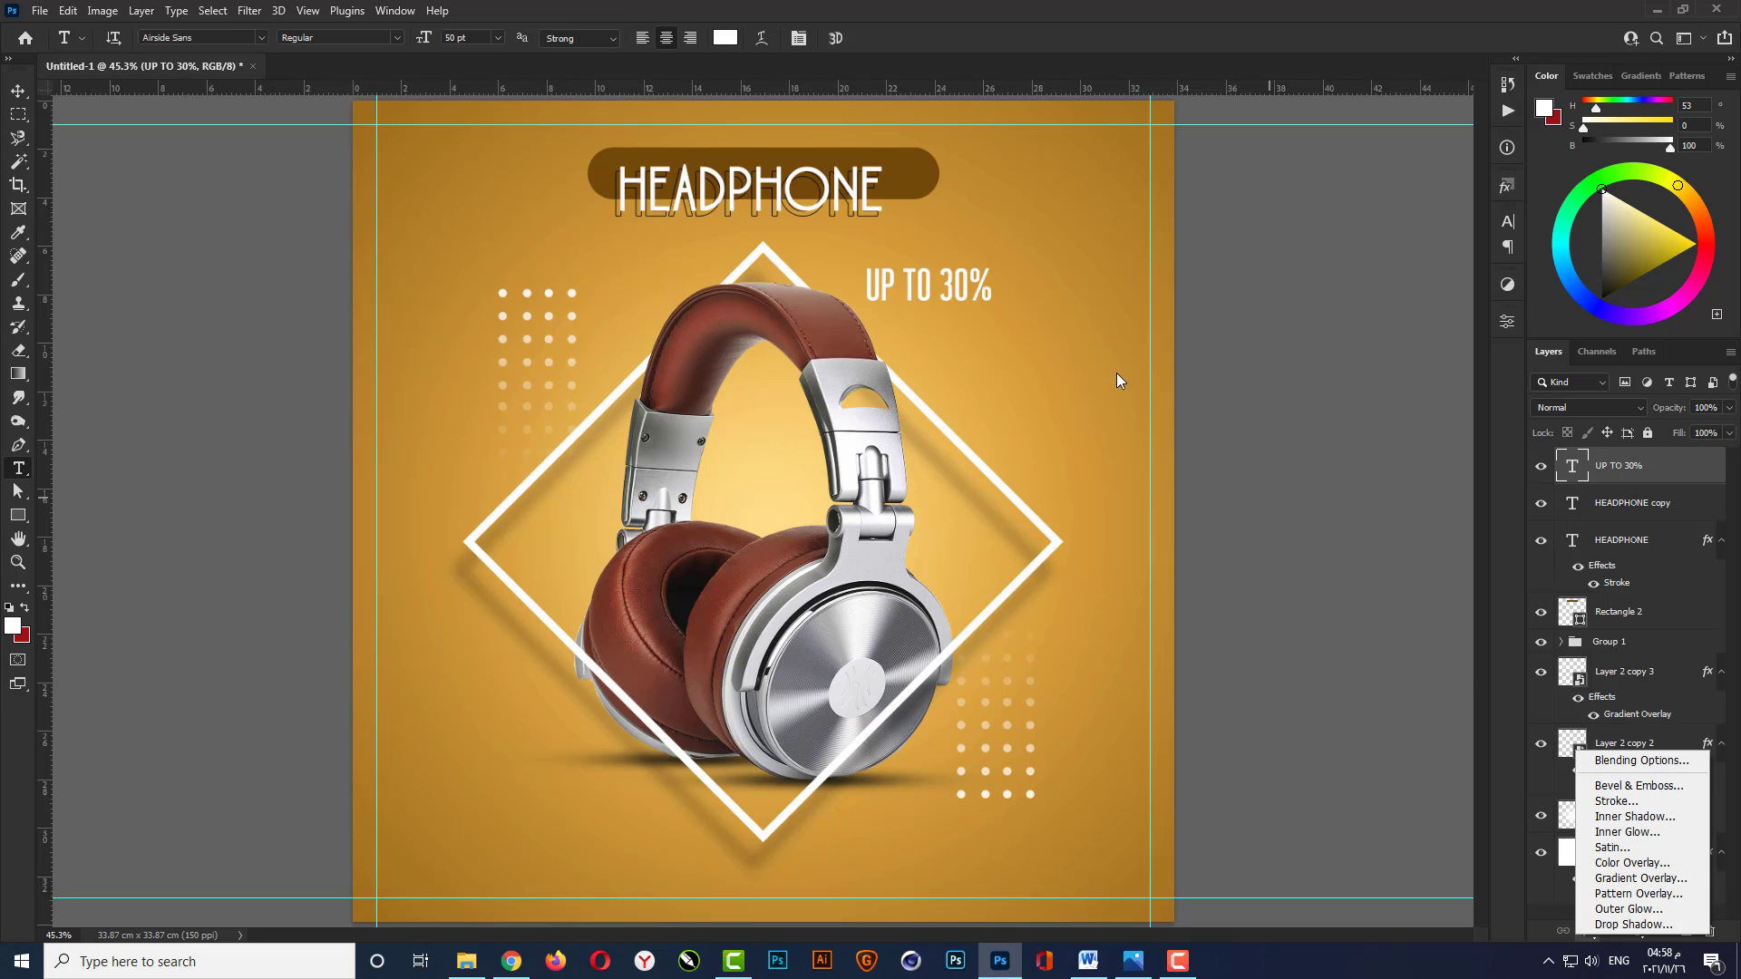
left_click(16, 90)
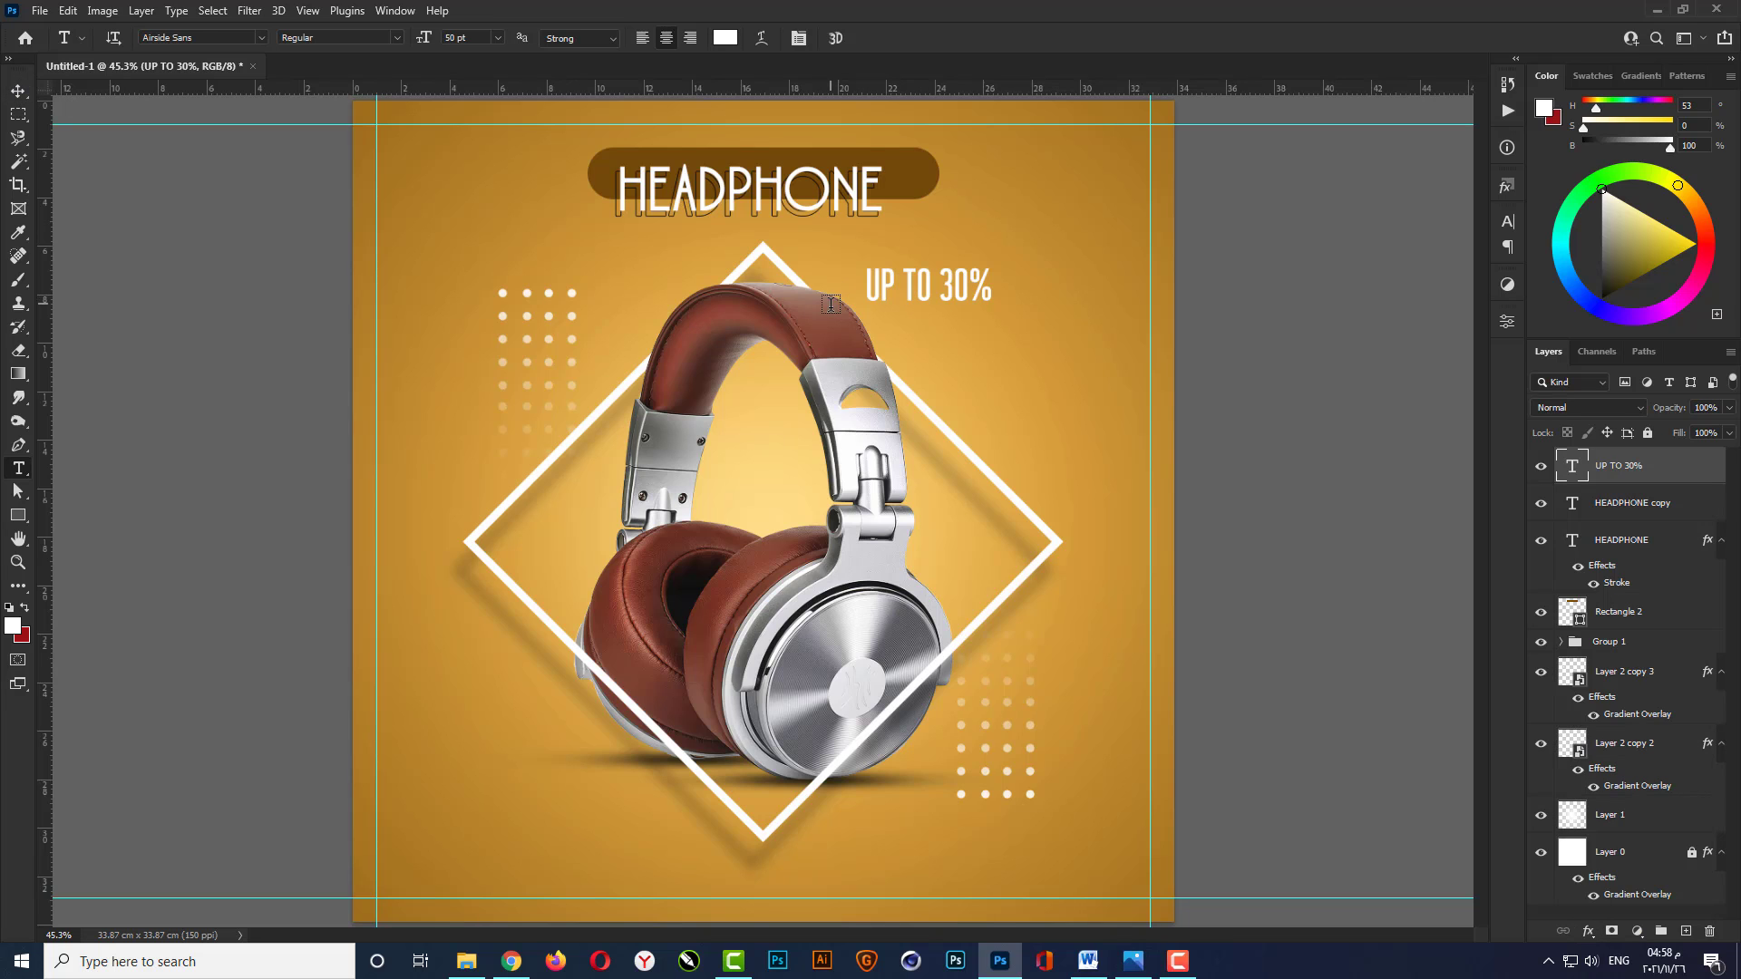
key("ctrl+t")
left_click_drag(868, 303, 419, 443)
left_click_drag(705, 364, 874, 338)
key("Return")
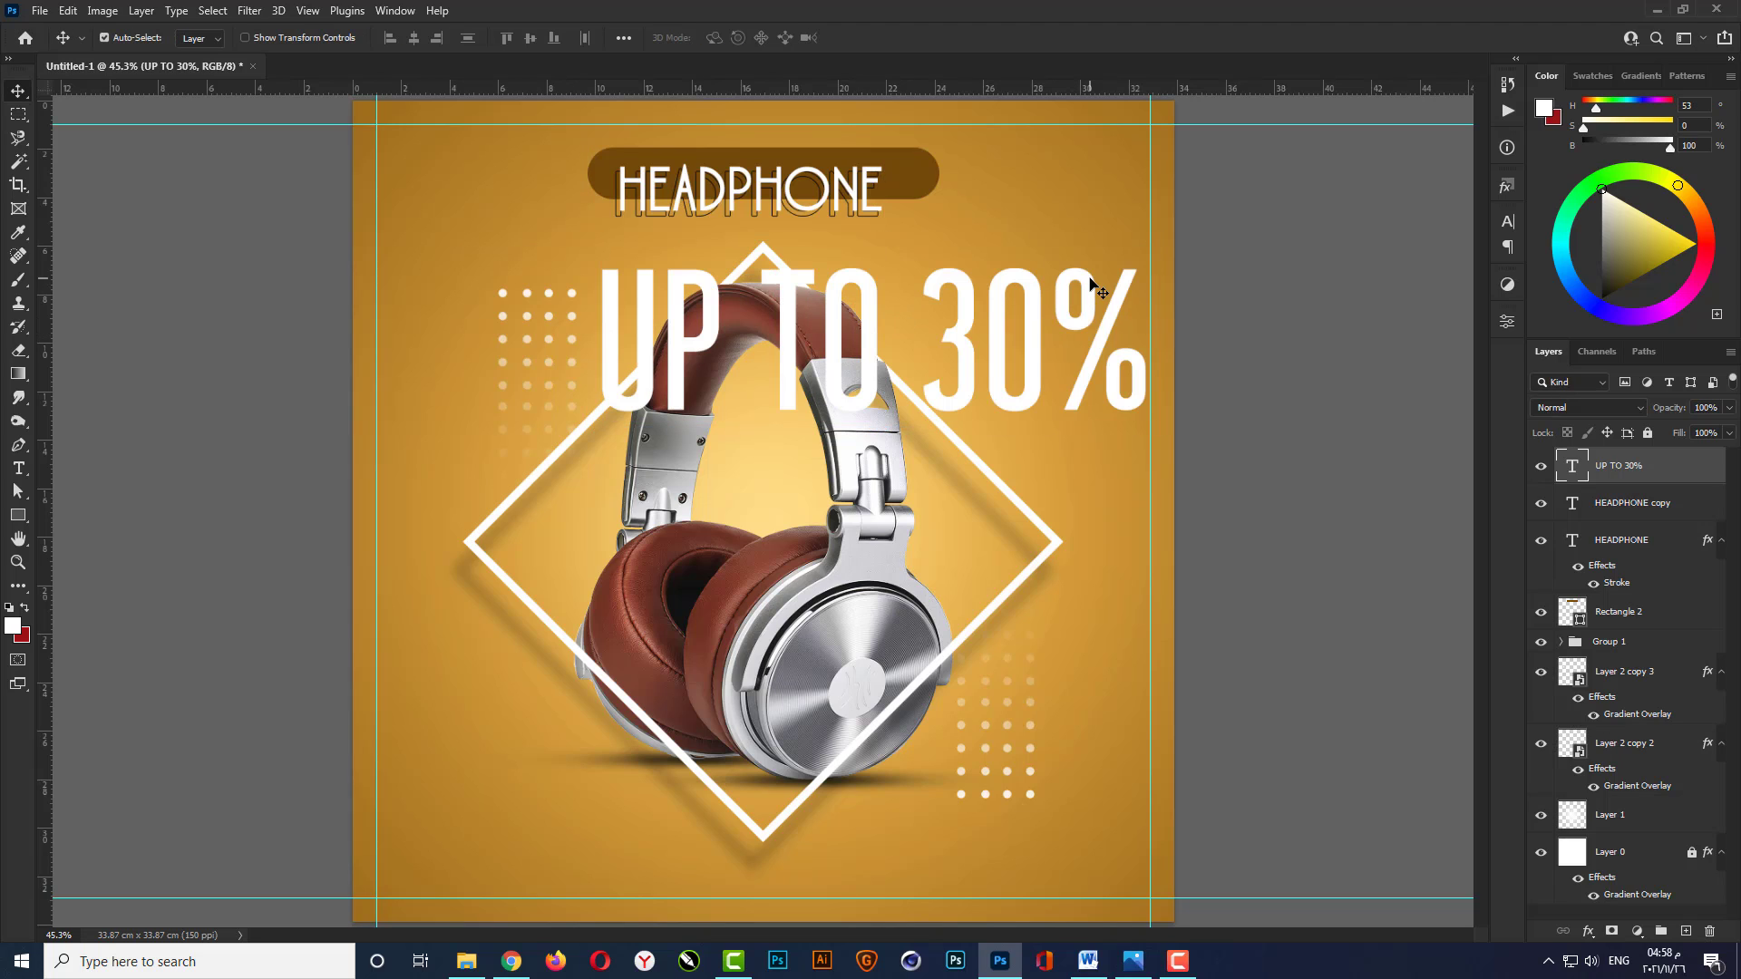
Set the UP TO 30% text's tracking to -50.
left_click(1510, 219)
left_click(1477, 289)
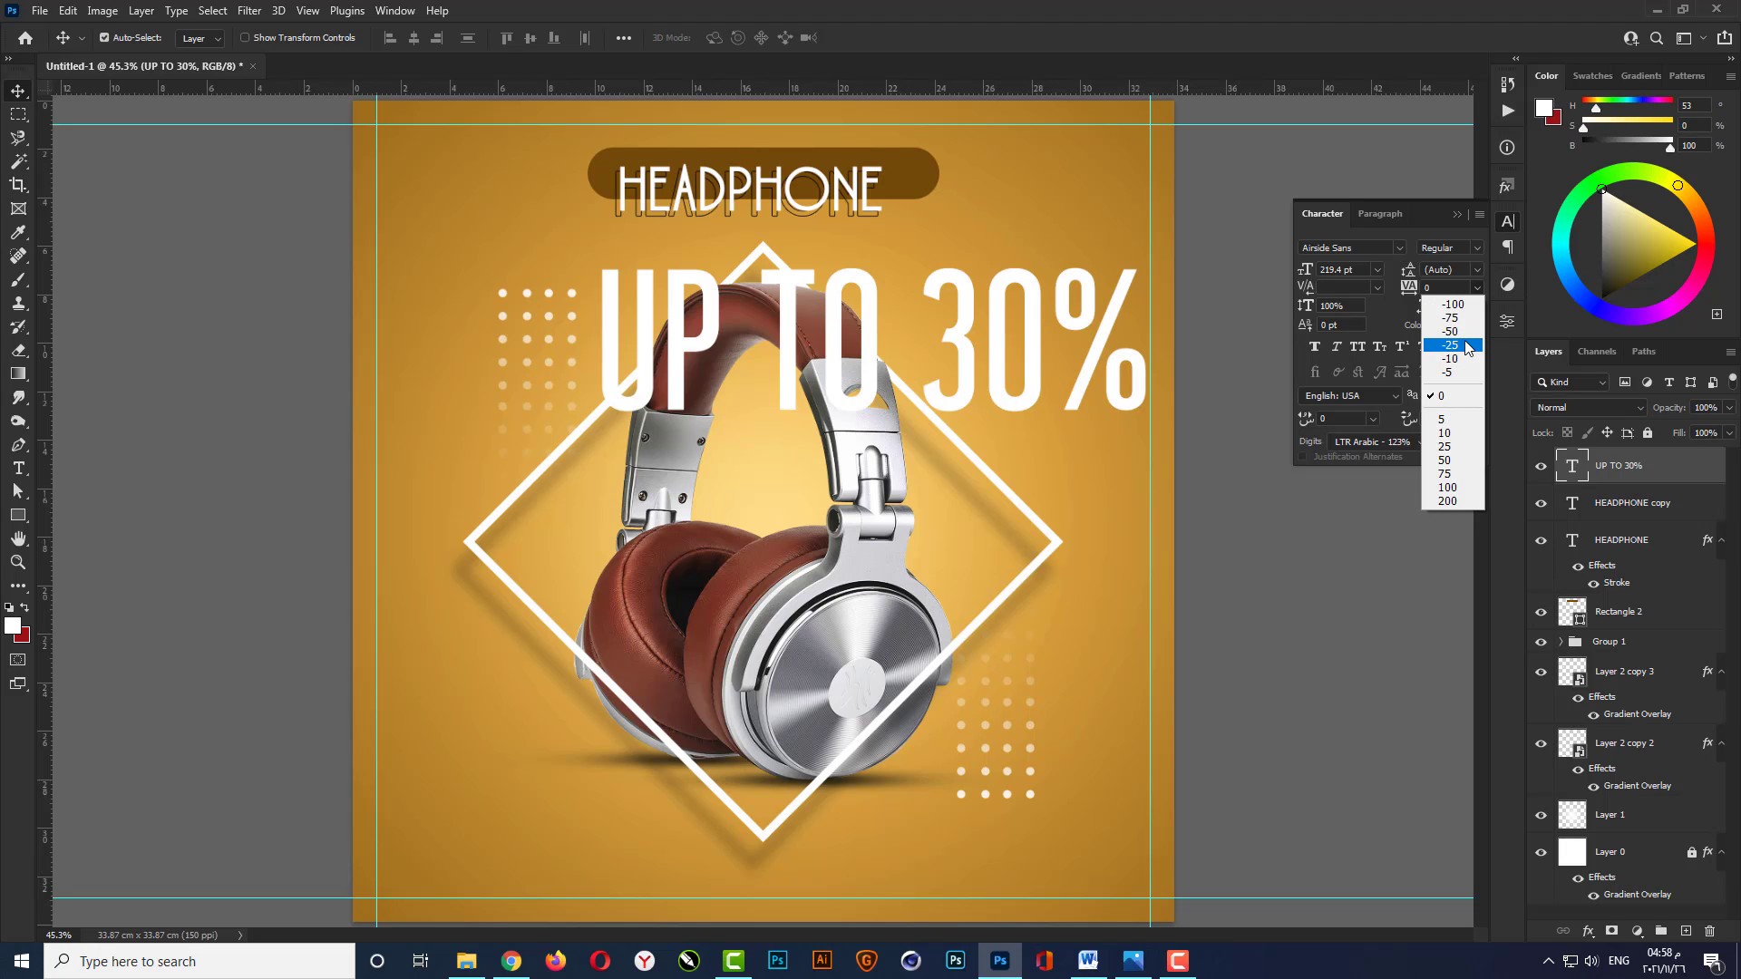
left_click(1469, 331)
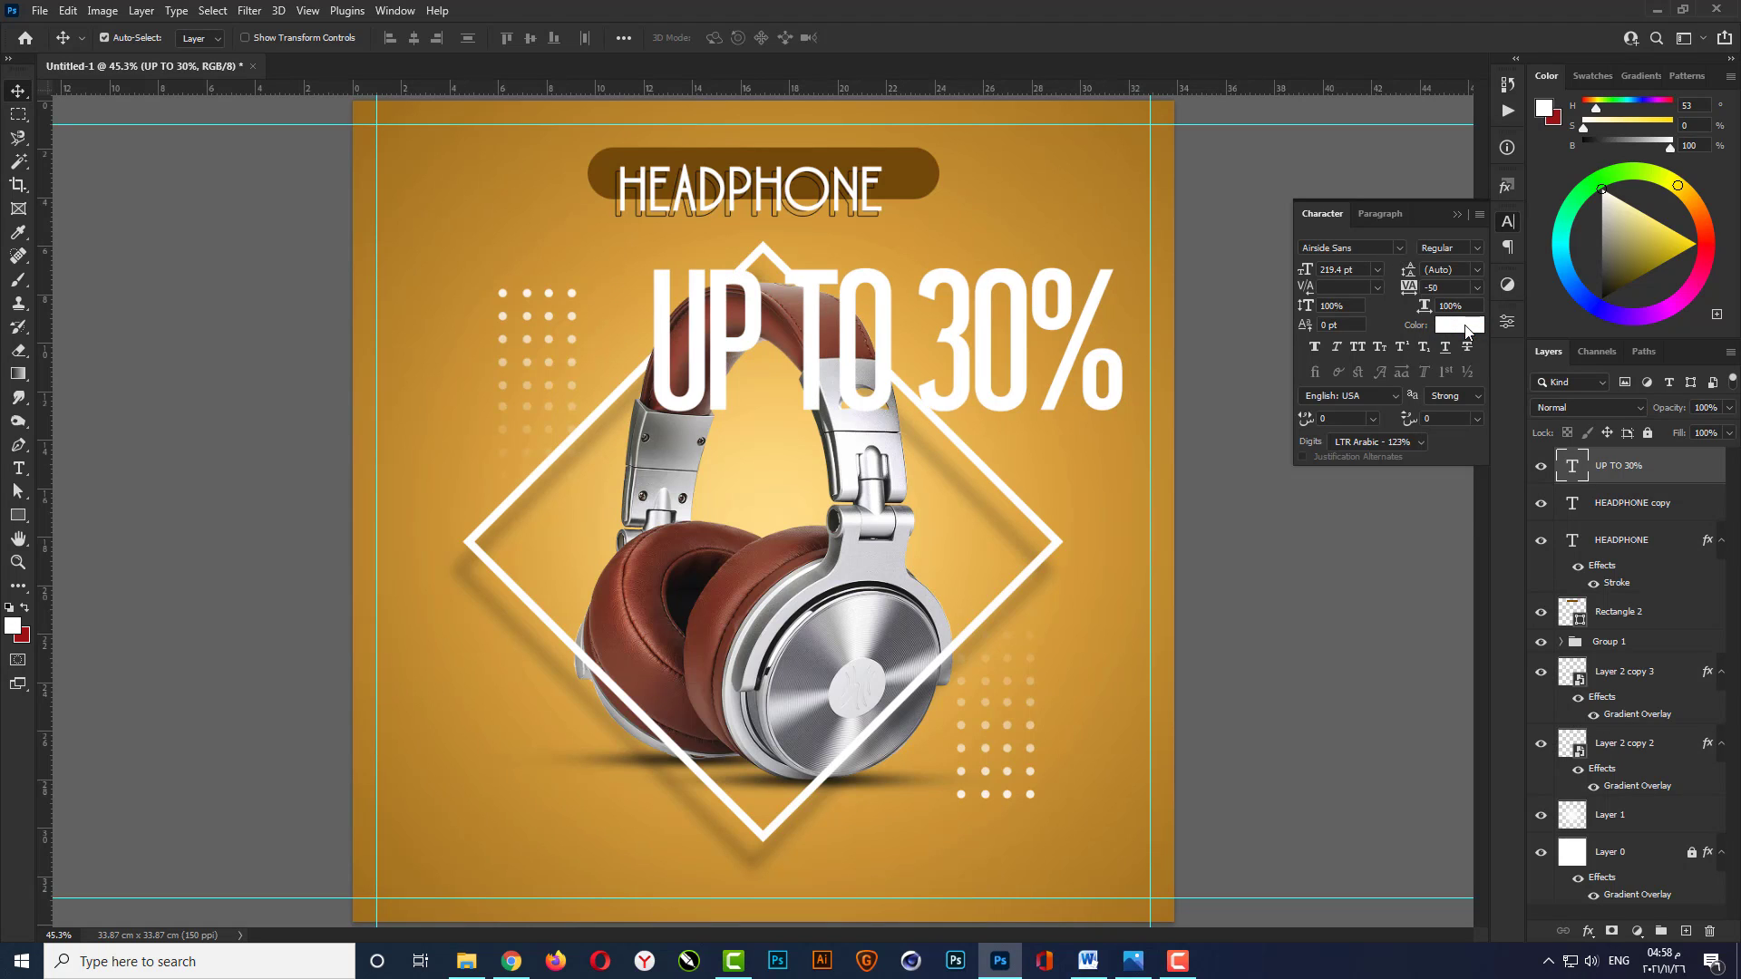
left_click(1454, 215)
Scale the UP TO 30% text to about 126% and align its right edge with the right margin guide, just below the title.
key("ctrl+t")
left_click_drag(653, 425, 552, 467)
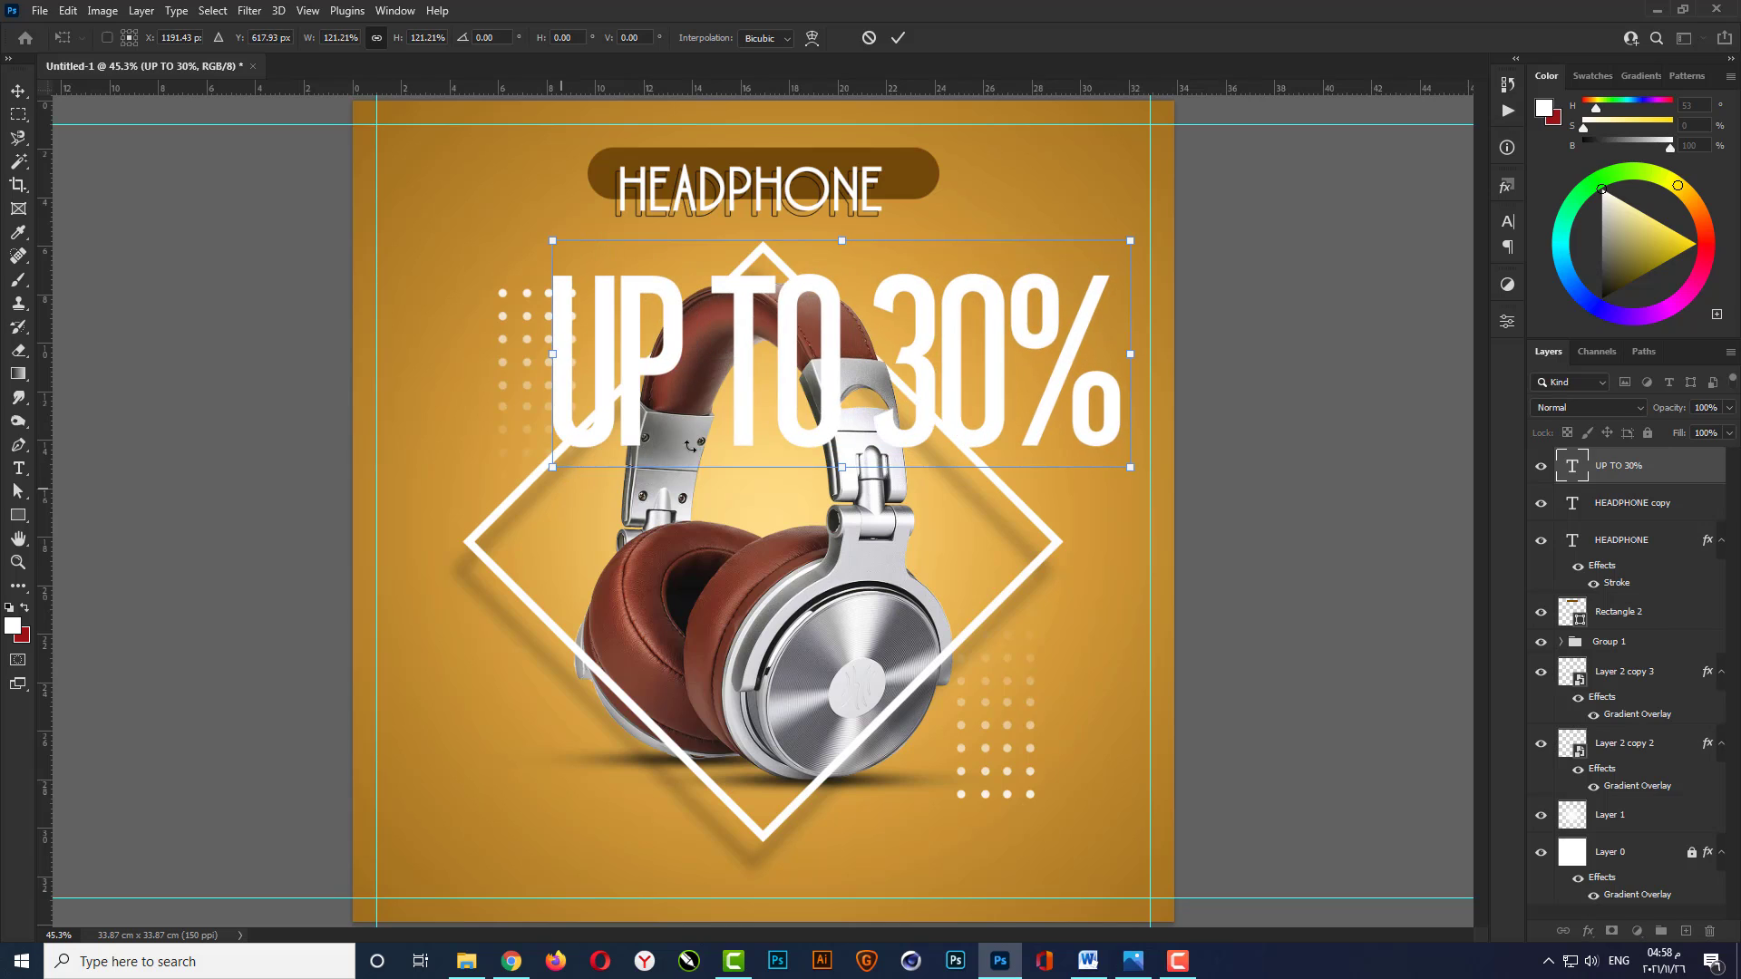
left_click_drag(928, 387, 970, 347)
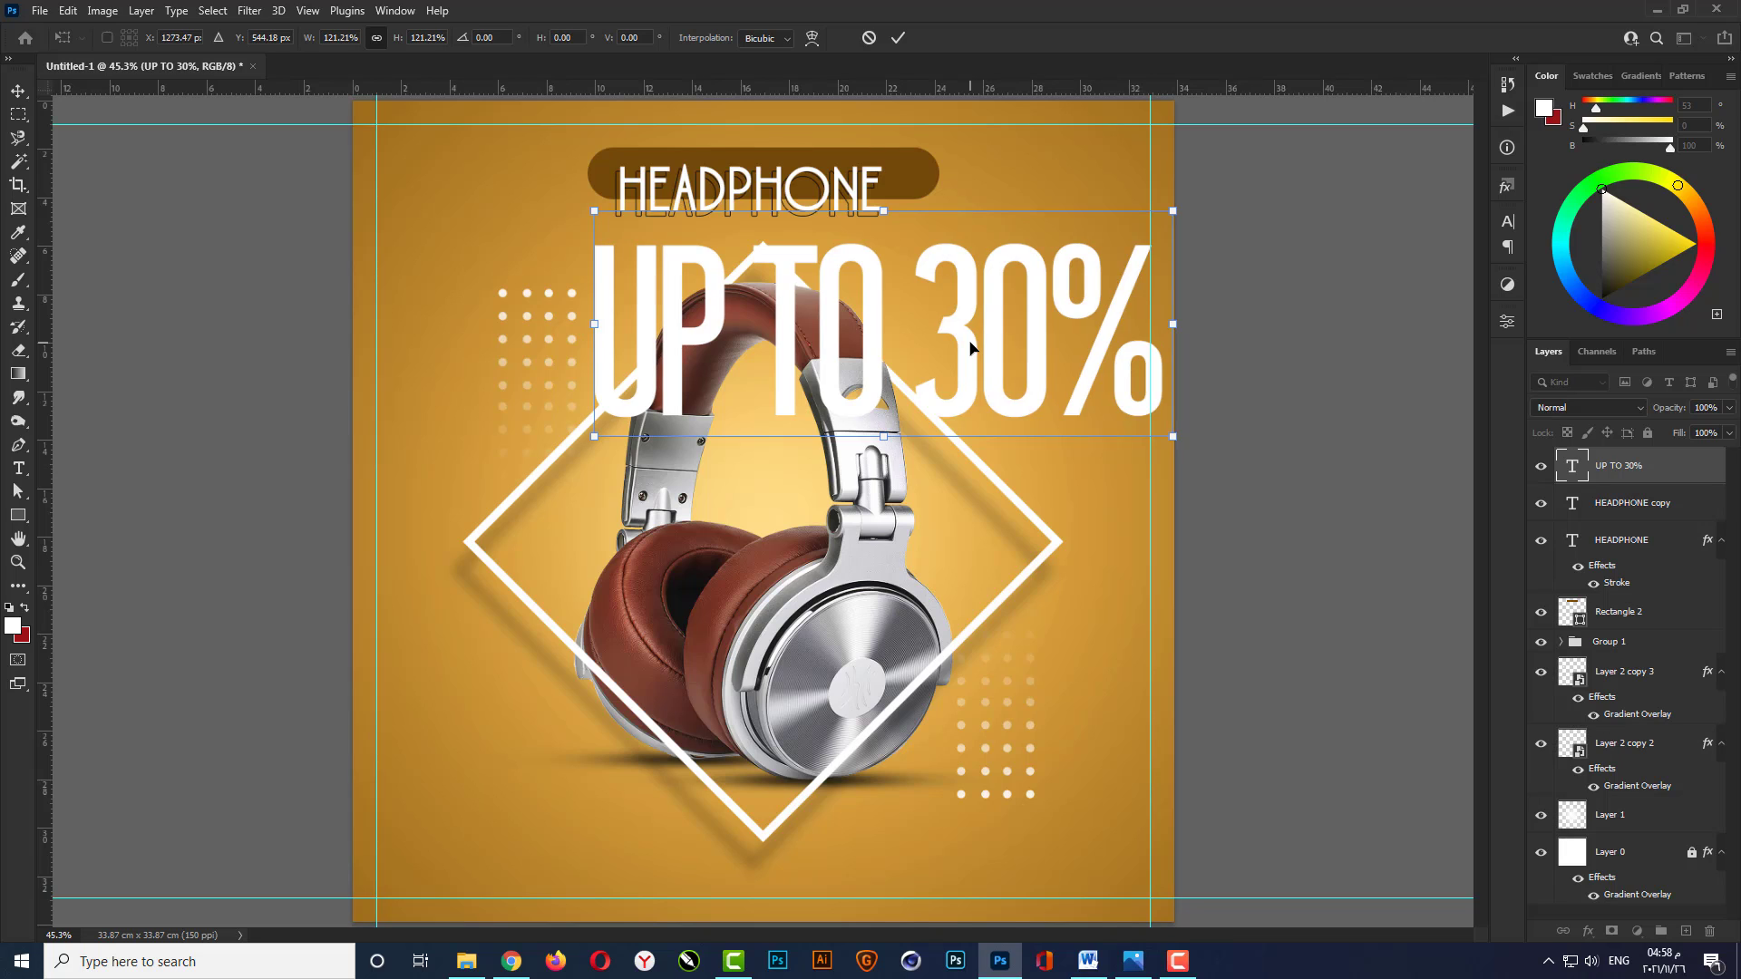
key("Left")
key("Left")
key("Left")
key("Left")
key("Left")
key("Left")
key("Left")
key("Left")
key("Left")
key("Left")
key("Left")
key("Left")
key("Down")
key("Down")
key("Down")
key("Down")
key("Down")
key("Down")
key("Down")
key("Down")
key("Down")
key("Down")
key("Down")
key("Down")
key("Down")
key("Down")
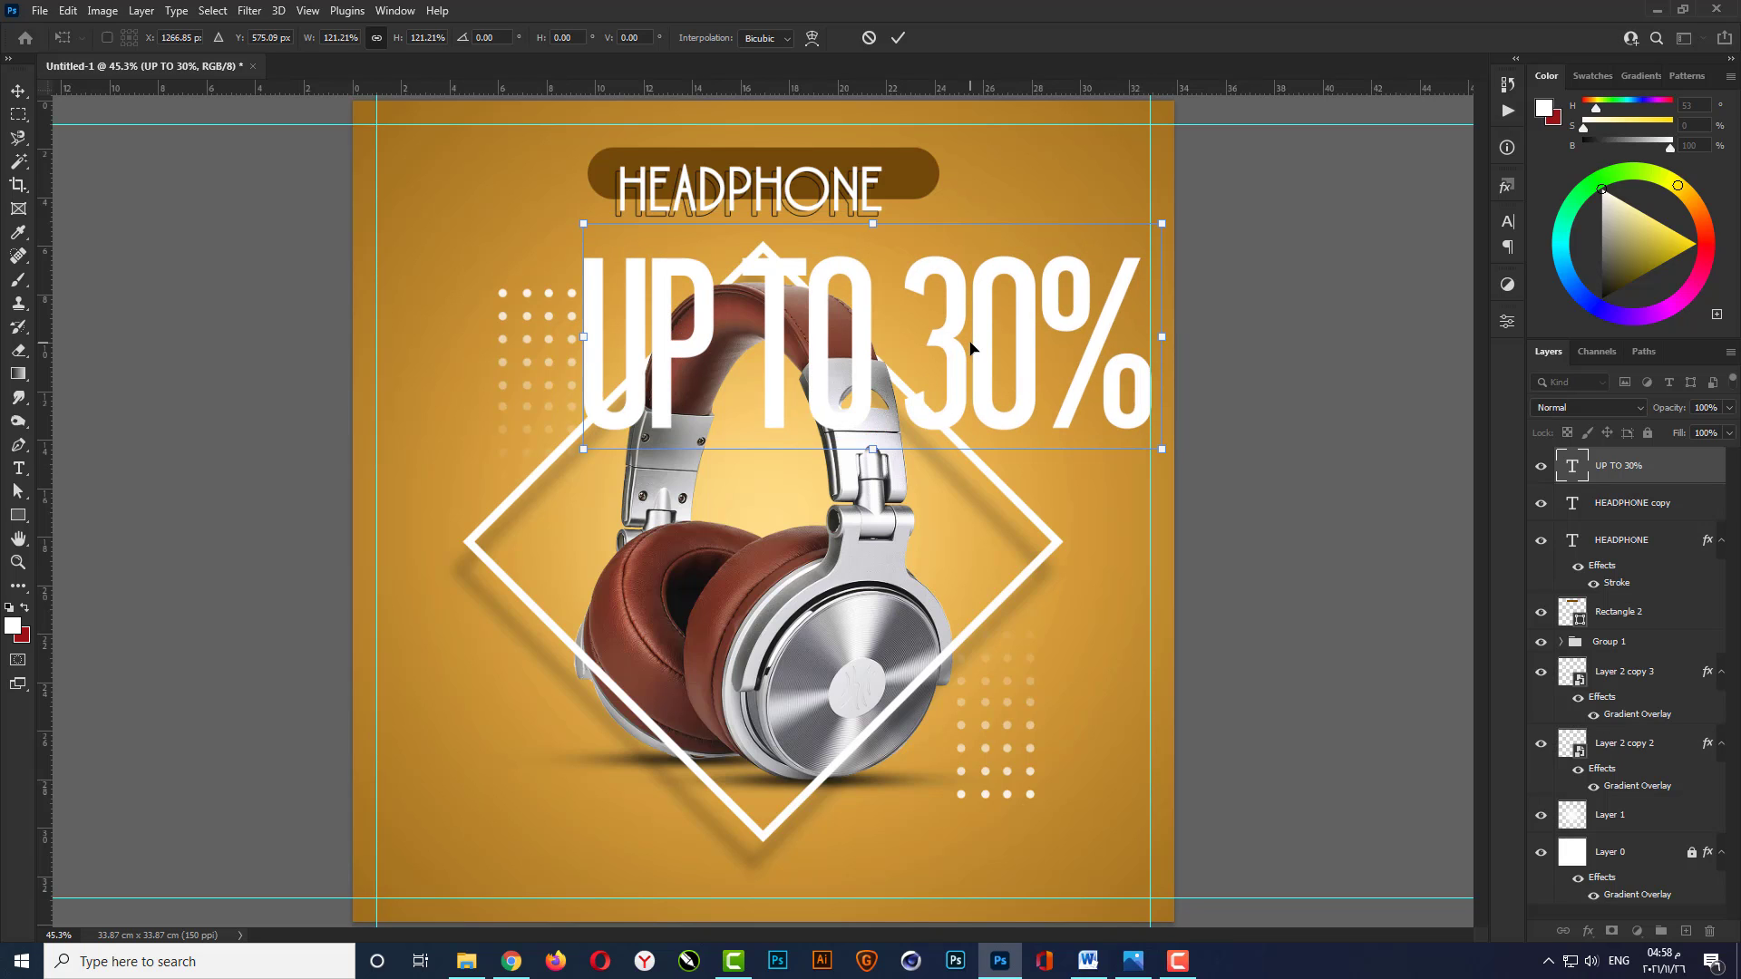
left_click_drag(583, 447, 561, 456)
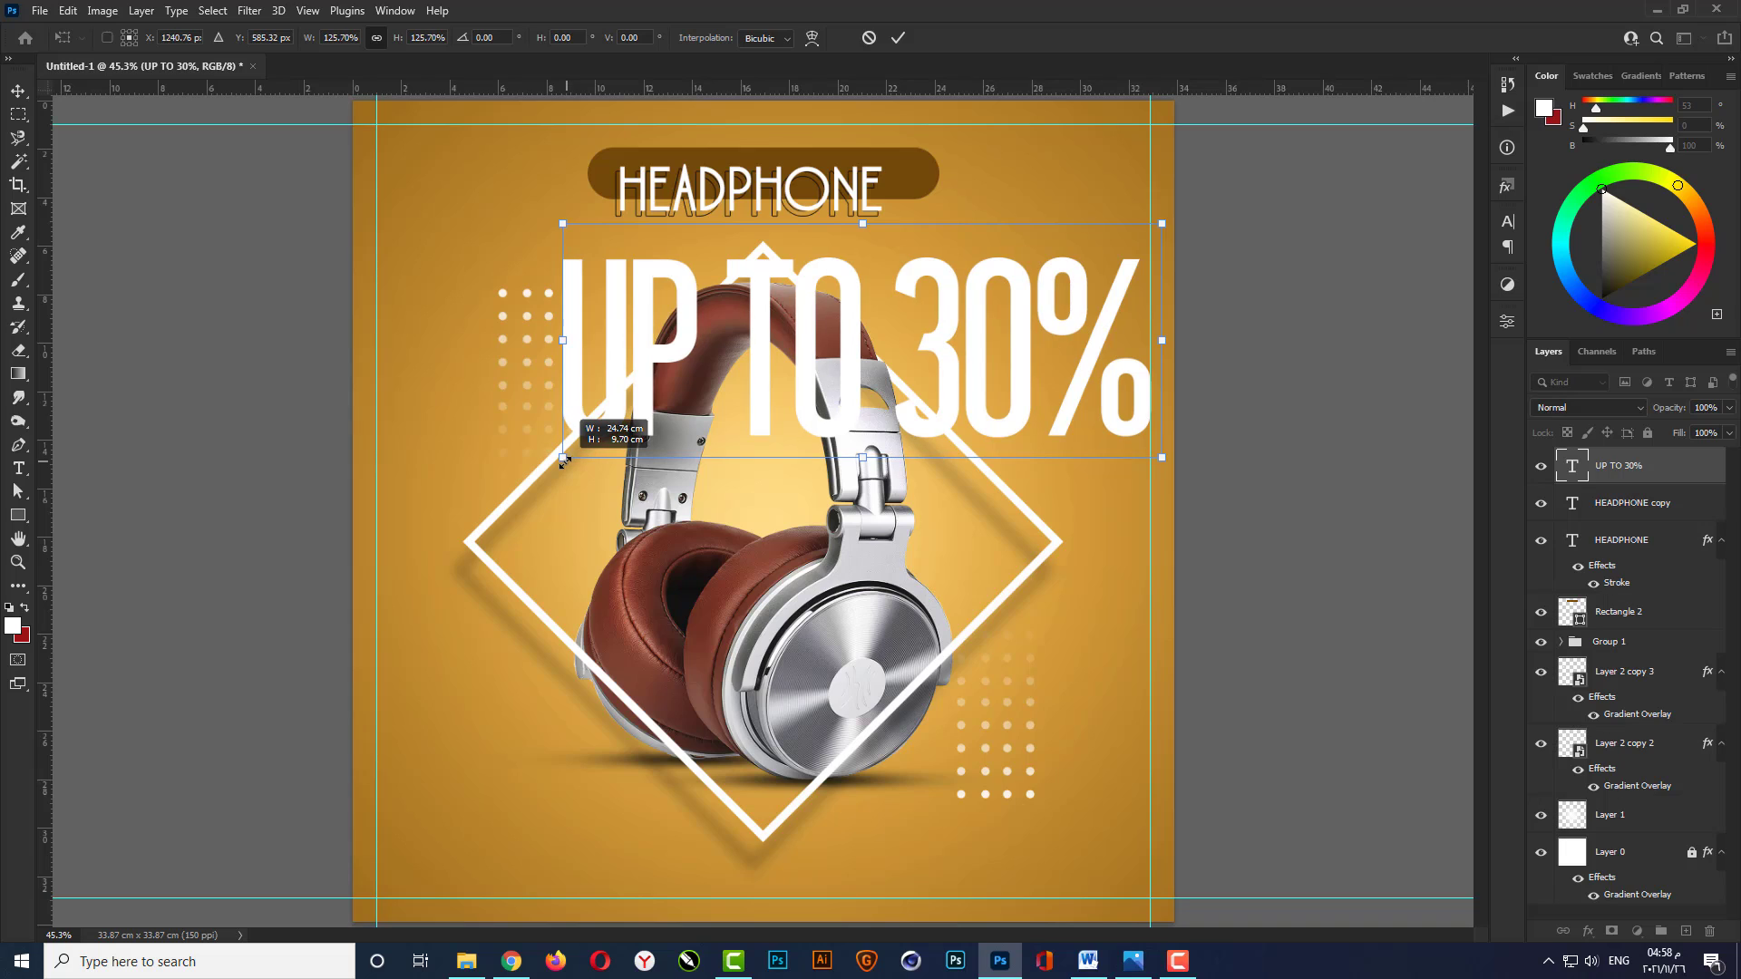
key("Return")
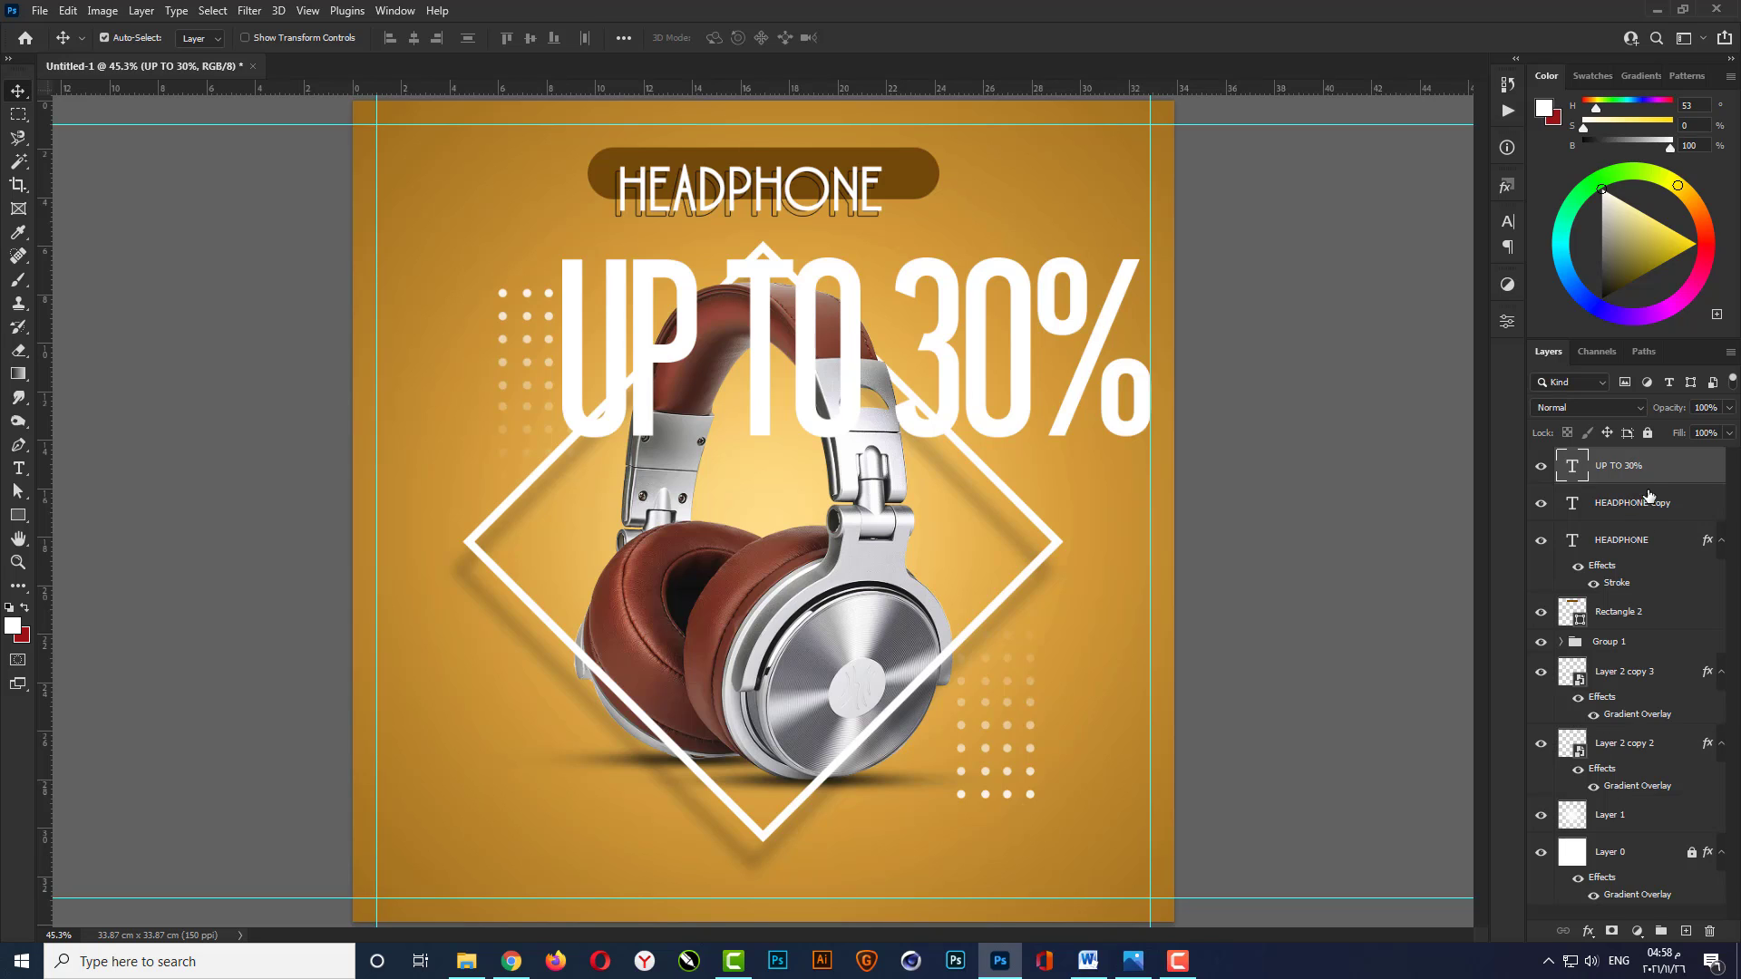
Place the UP TO 30% layer directly beneath Group 1, behind the headphones, and set its Fill to 0%.
left_click_drag(1654, 474, 1652, 656)
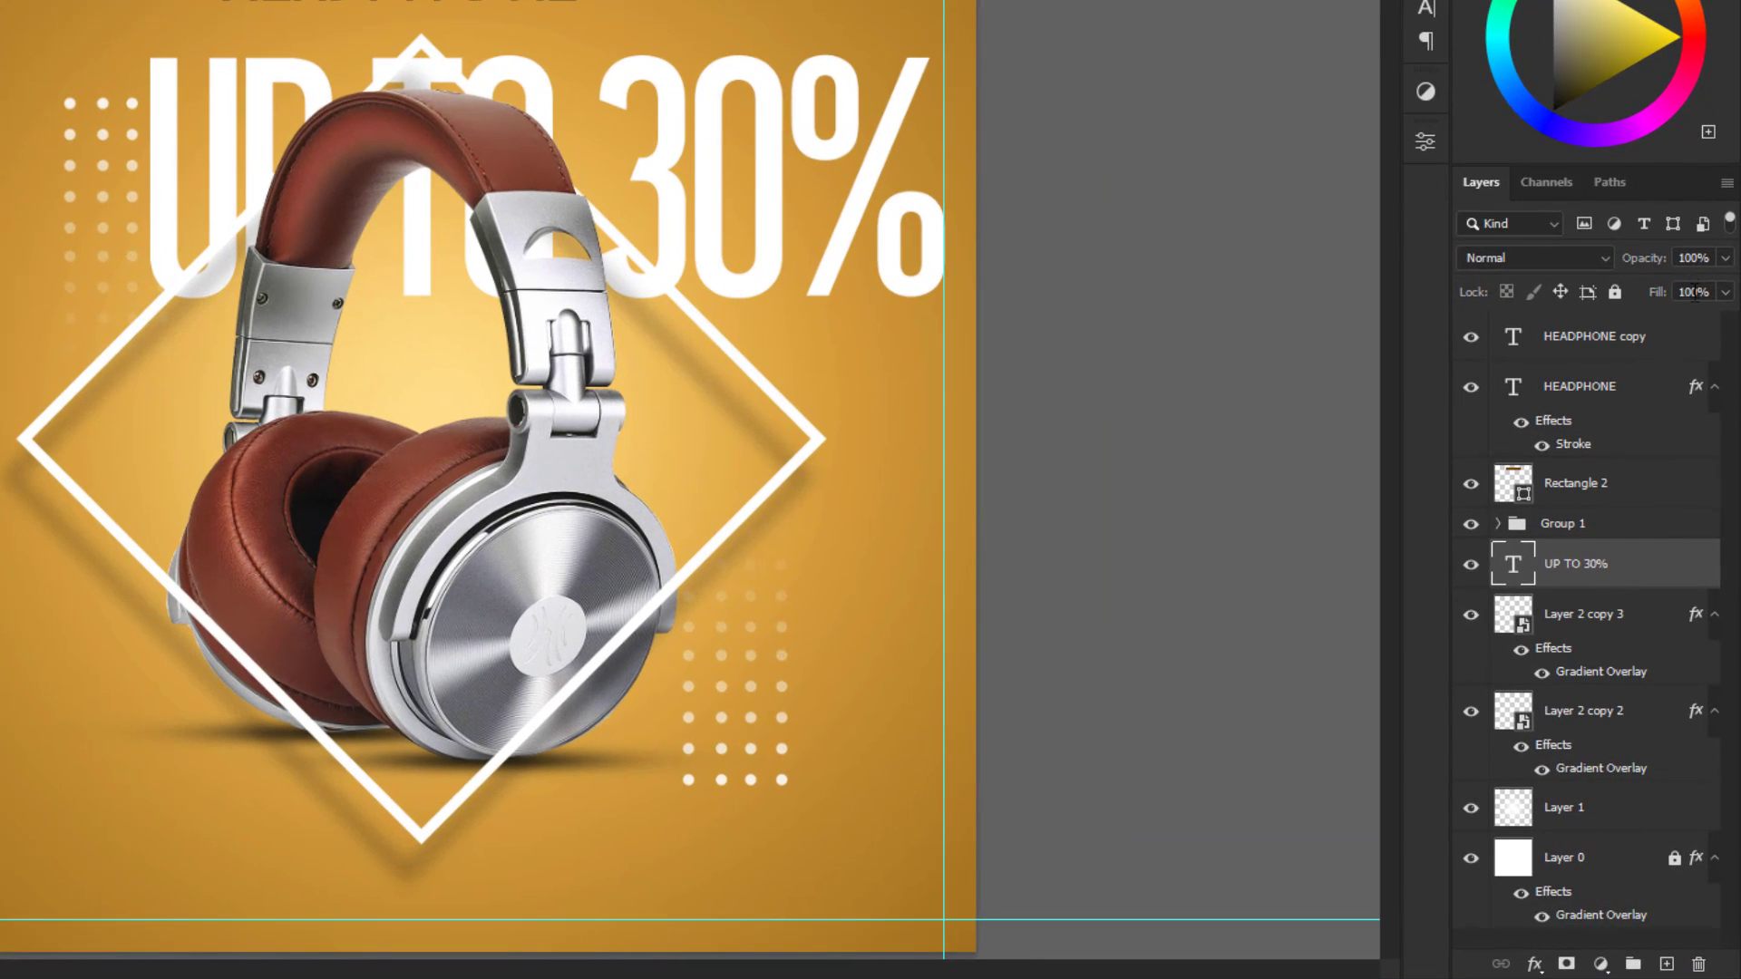
left_click(1693, 291)
type("0")
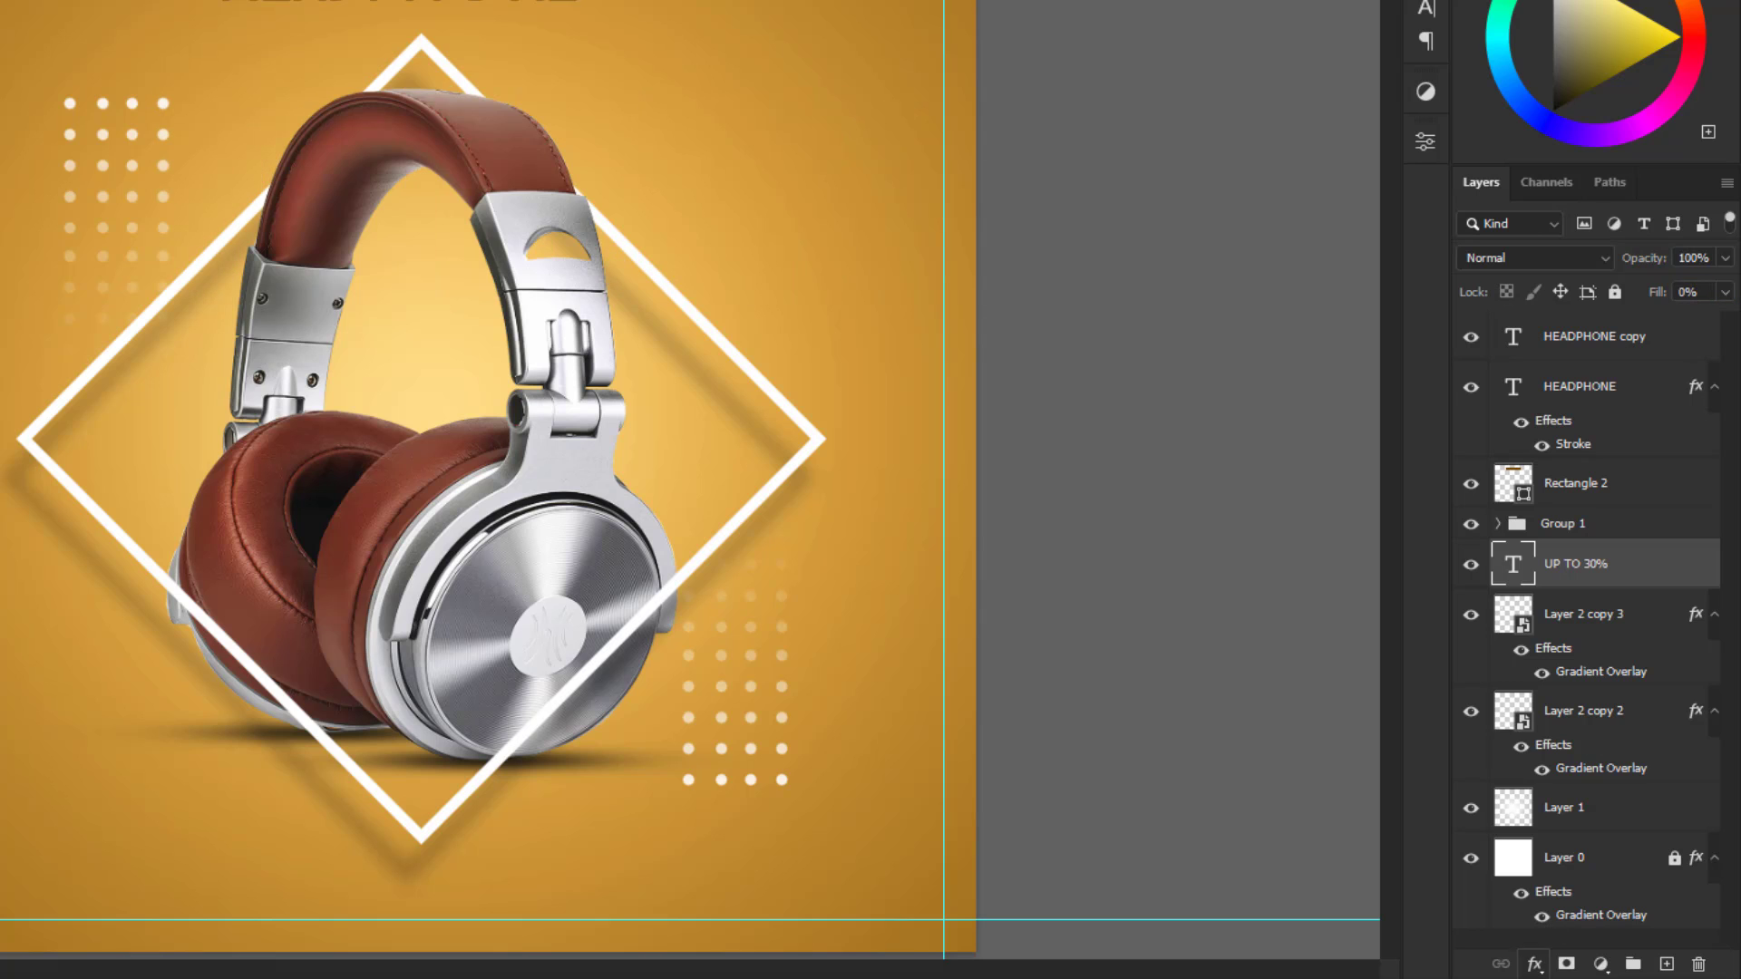
Add a 3 px black outside stroke to the UP TO 30% text layer.
left_click(1534, 966)
left_click(1096, 555)
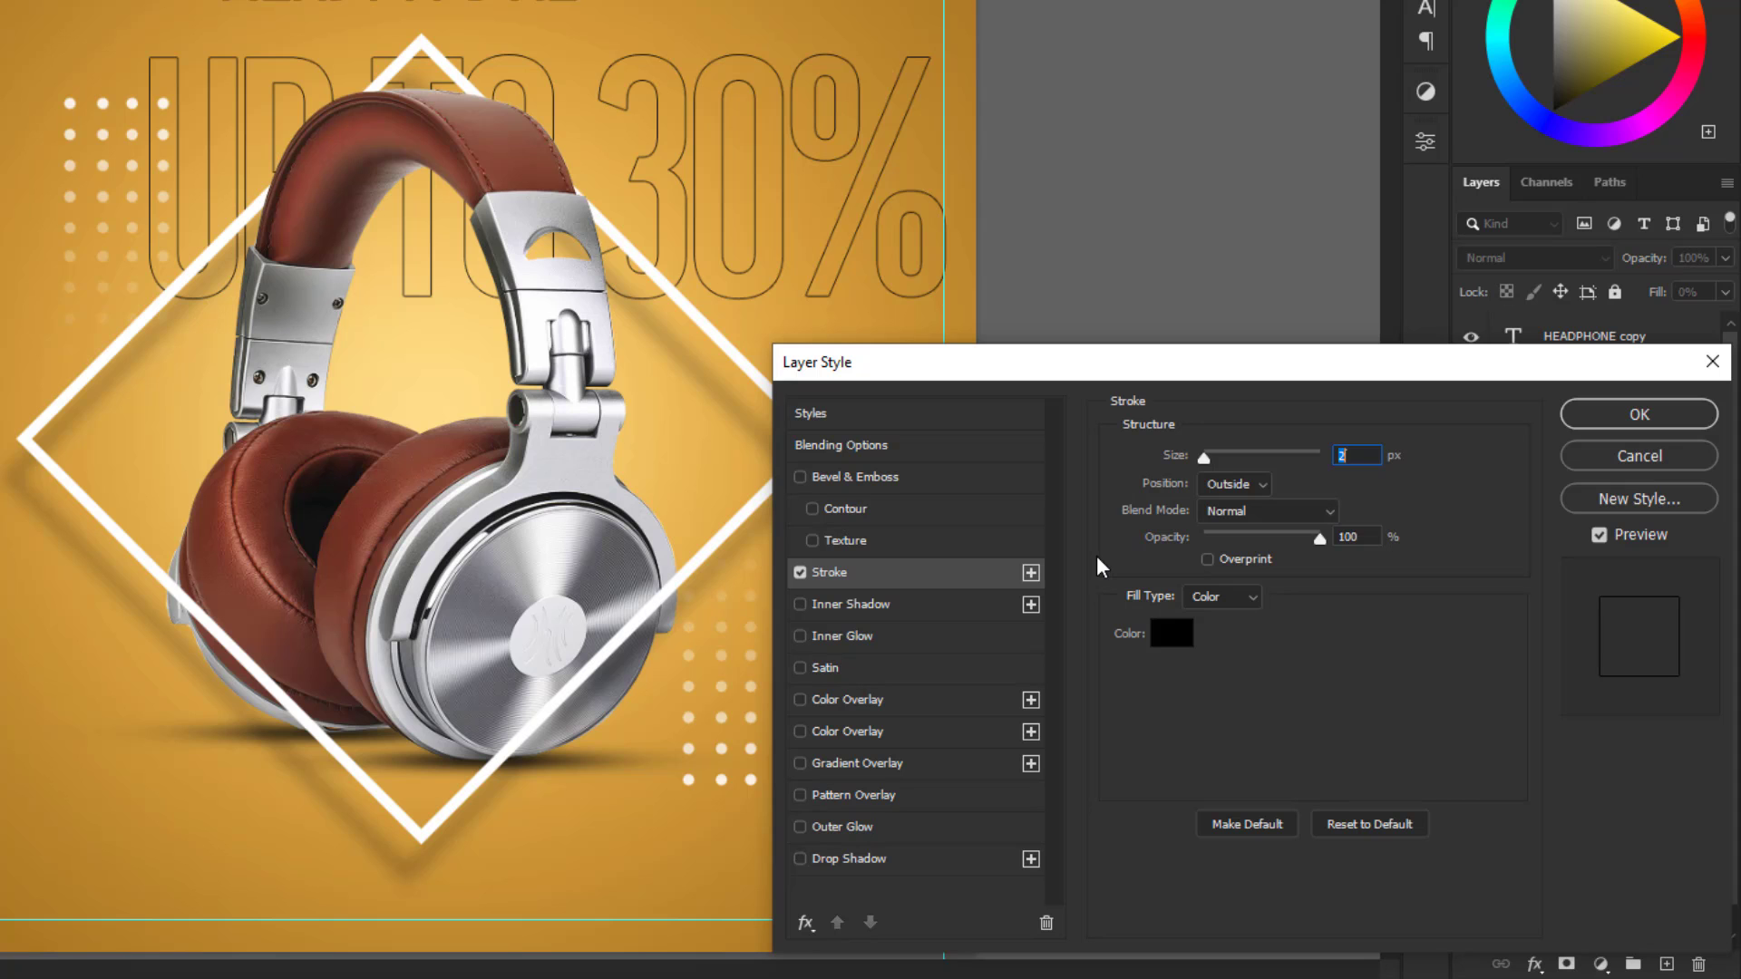
type("3")
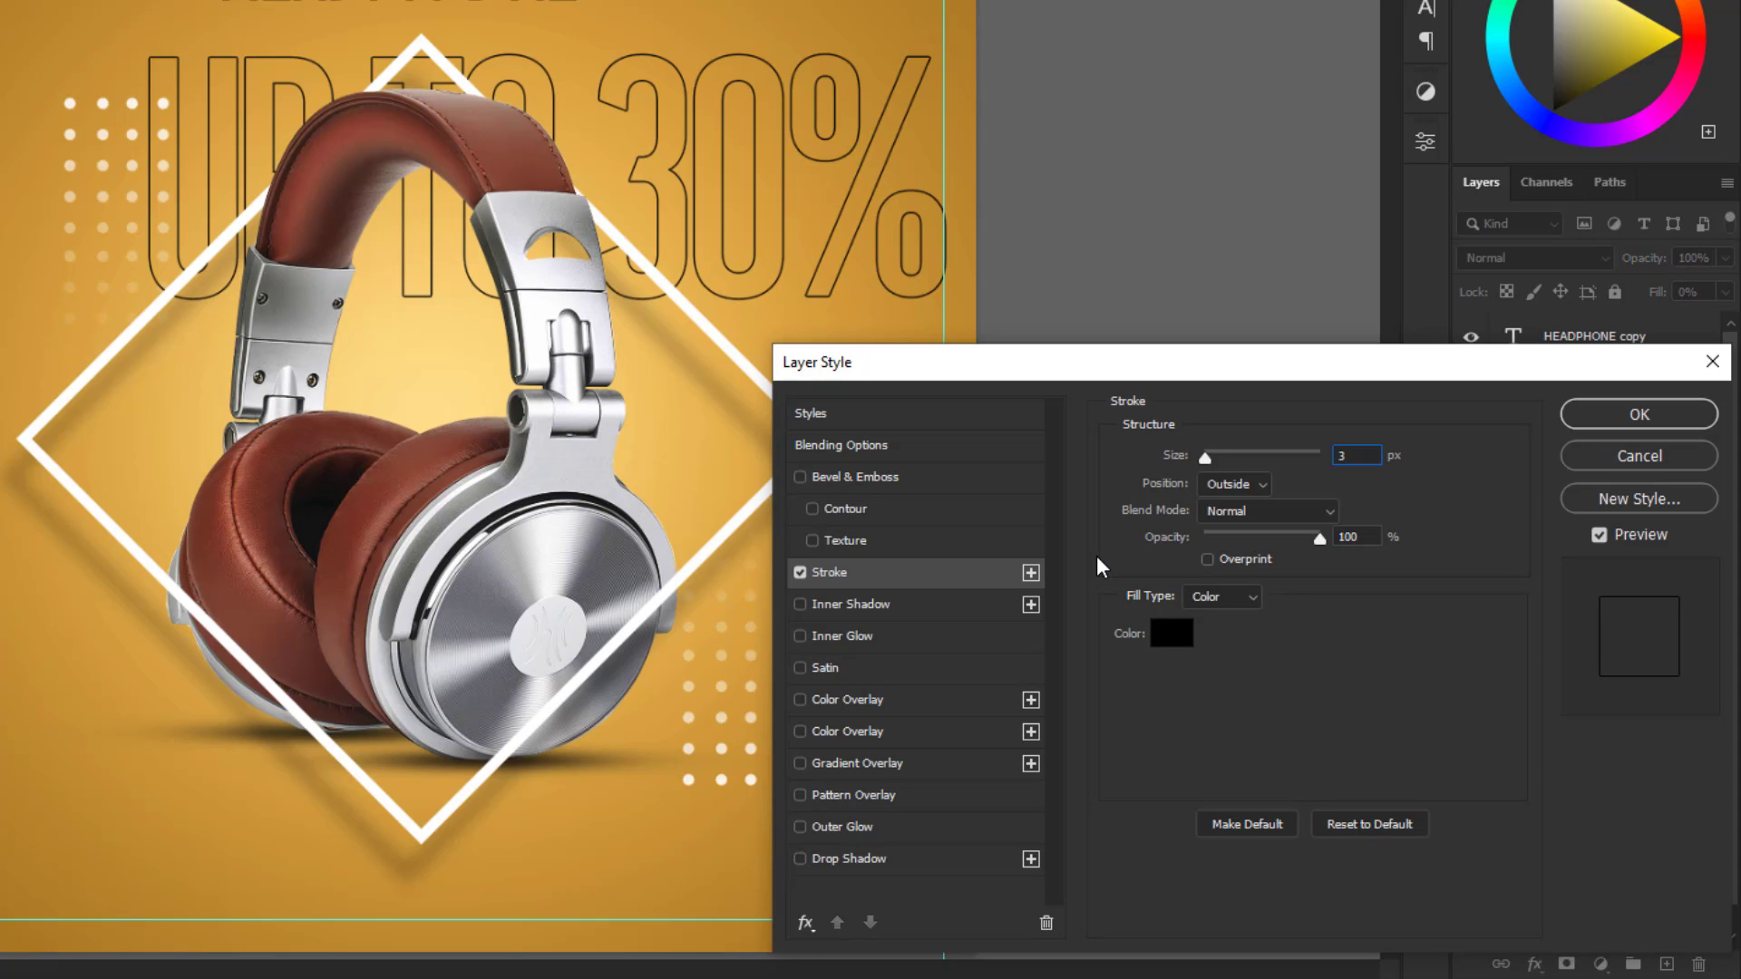
key("Return")
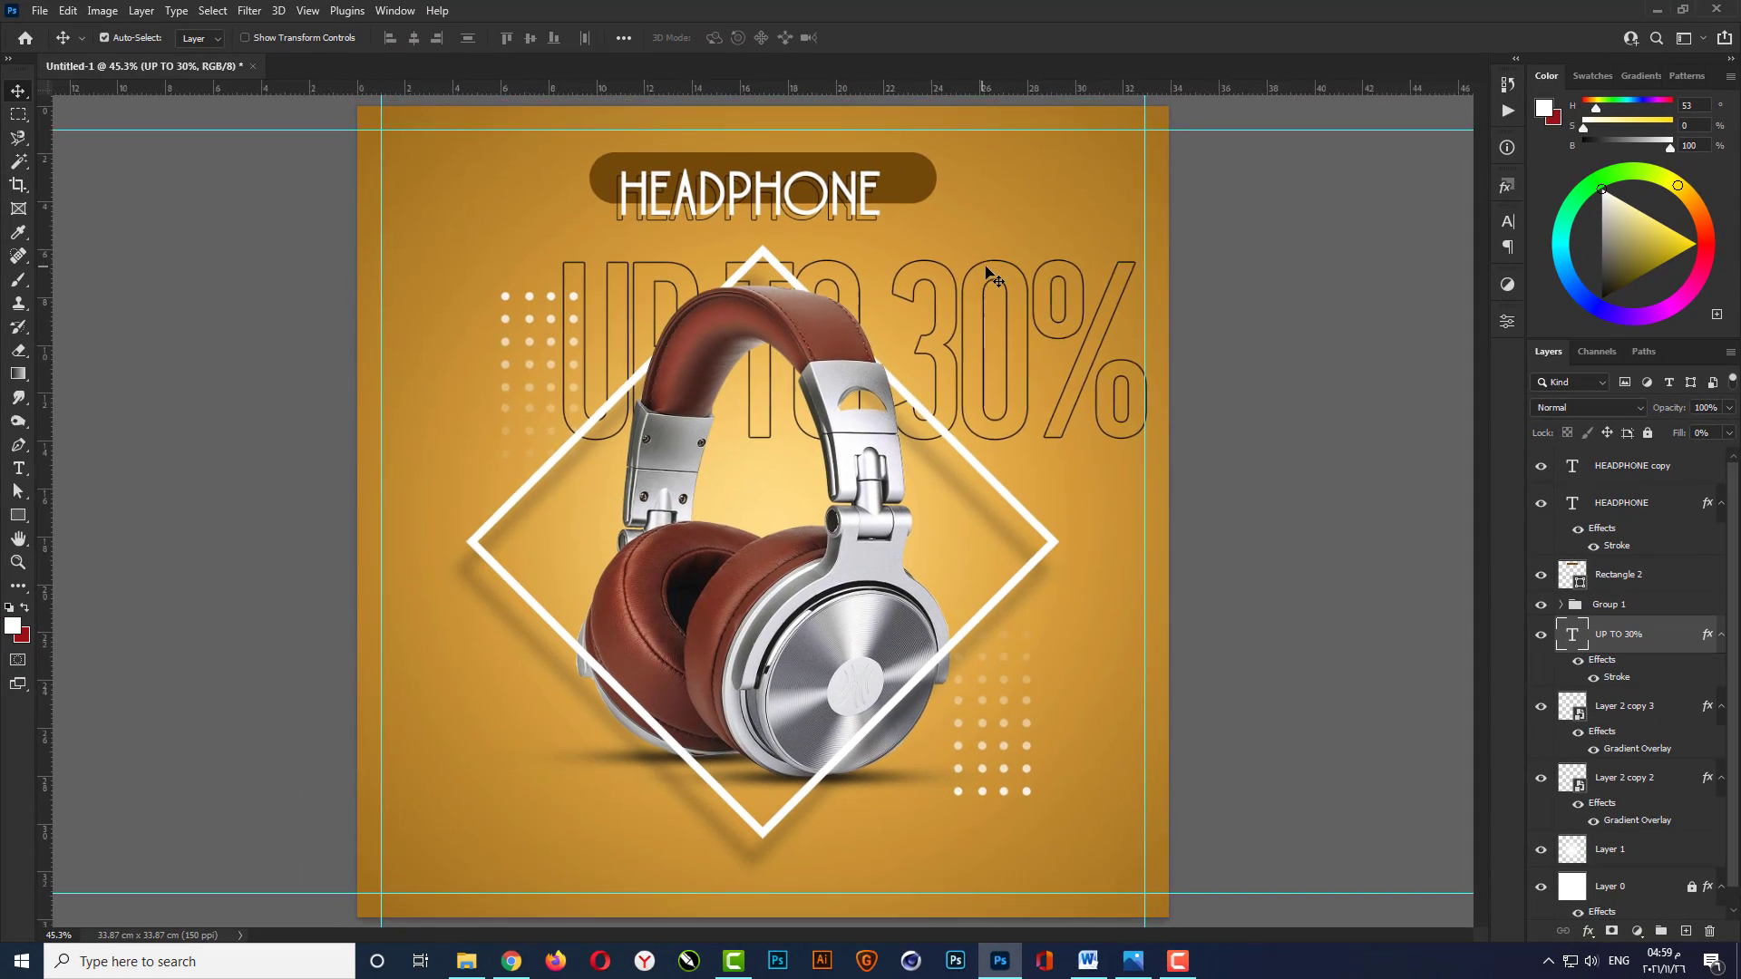
Scale the outlined UP TO 30% text down to about 91%, keeping it against the right margin guide, and shift it slightly down.
key("ctrl+t")
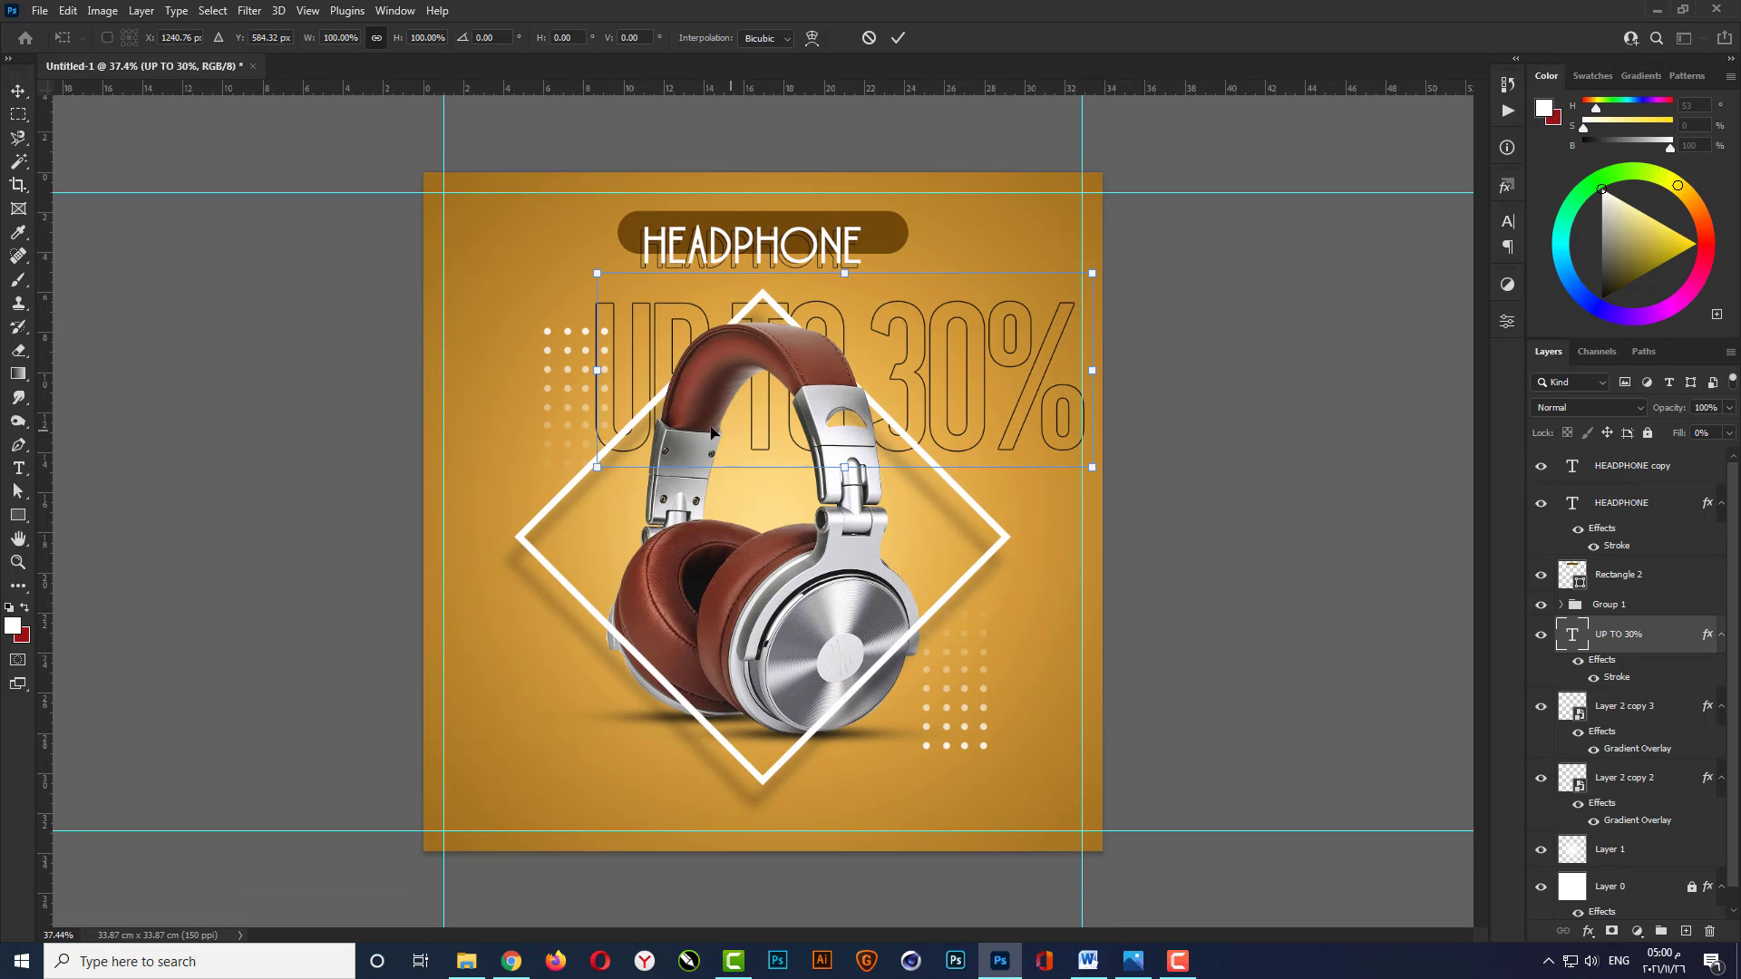
left_click_drag(596, 463, 632, 460)
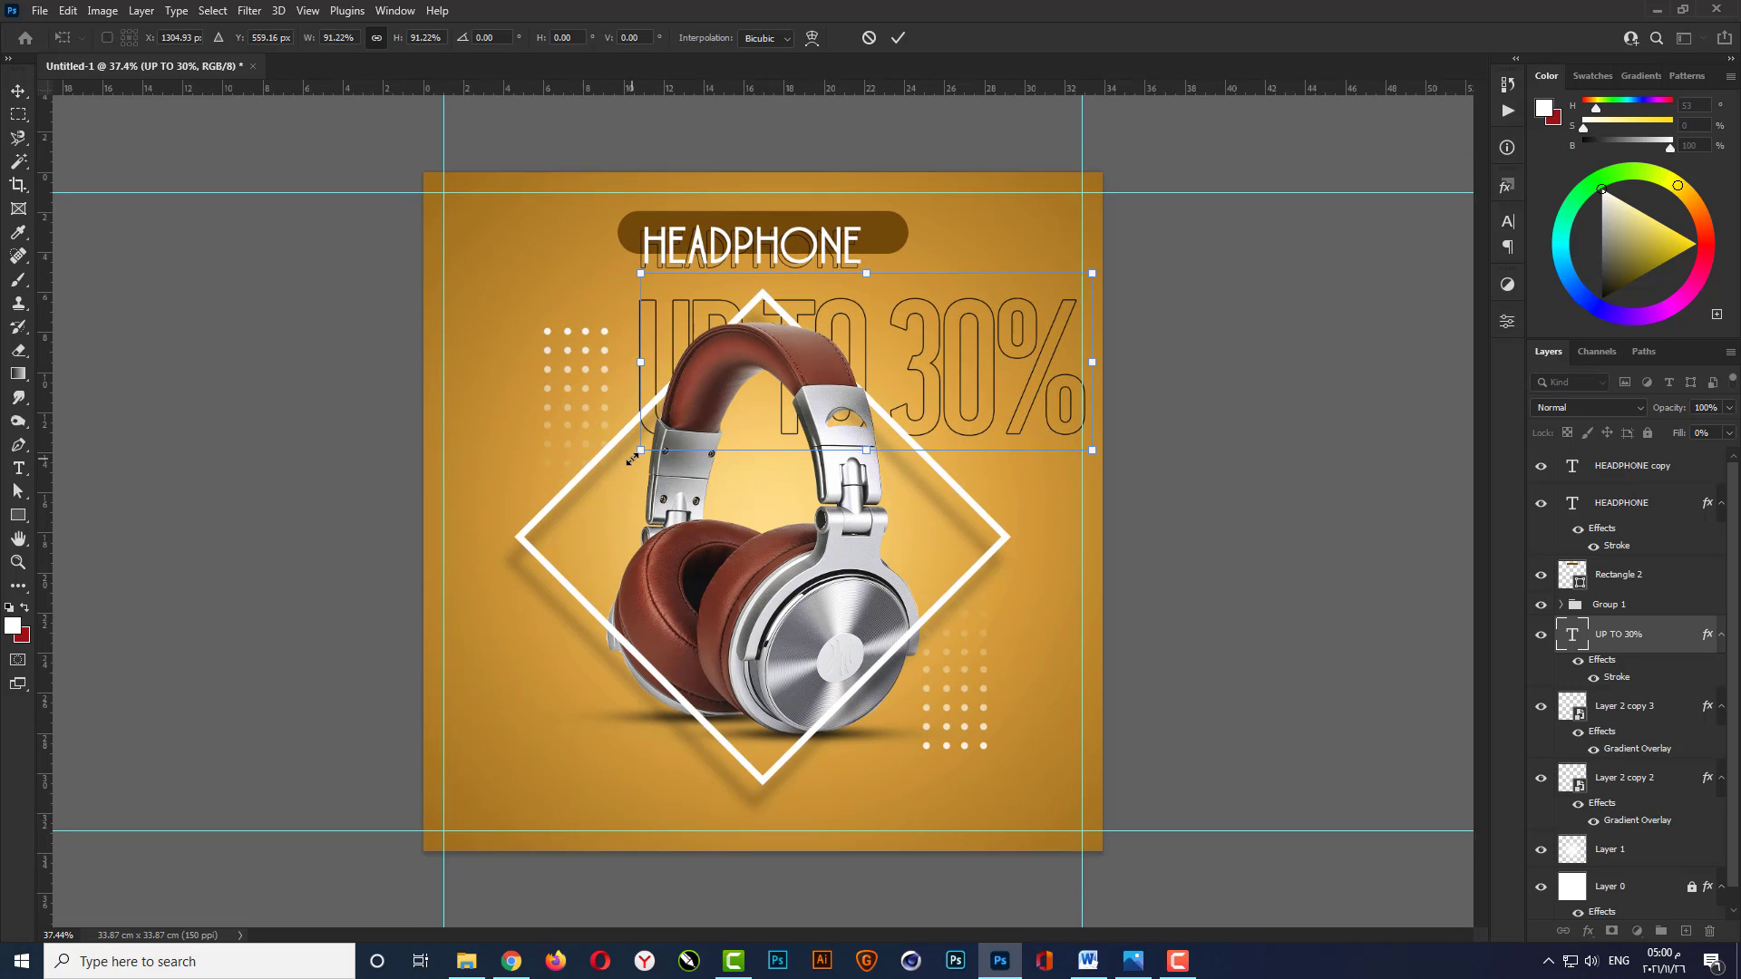
key("Return")
key("shift+Down")
key("shift+Down")
key("shift+Down")
key("shift+Down")
key("shift+Down")
key("shift+Down")
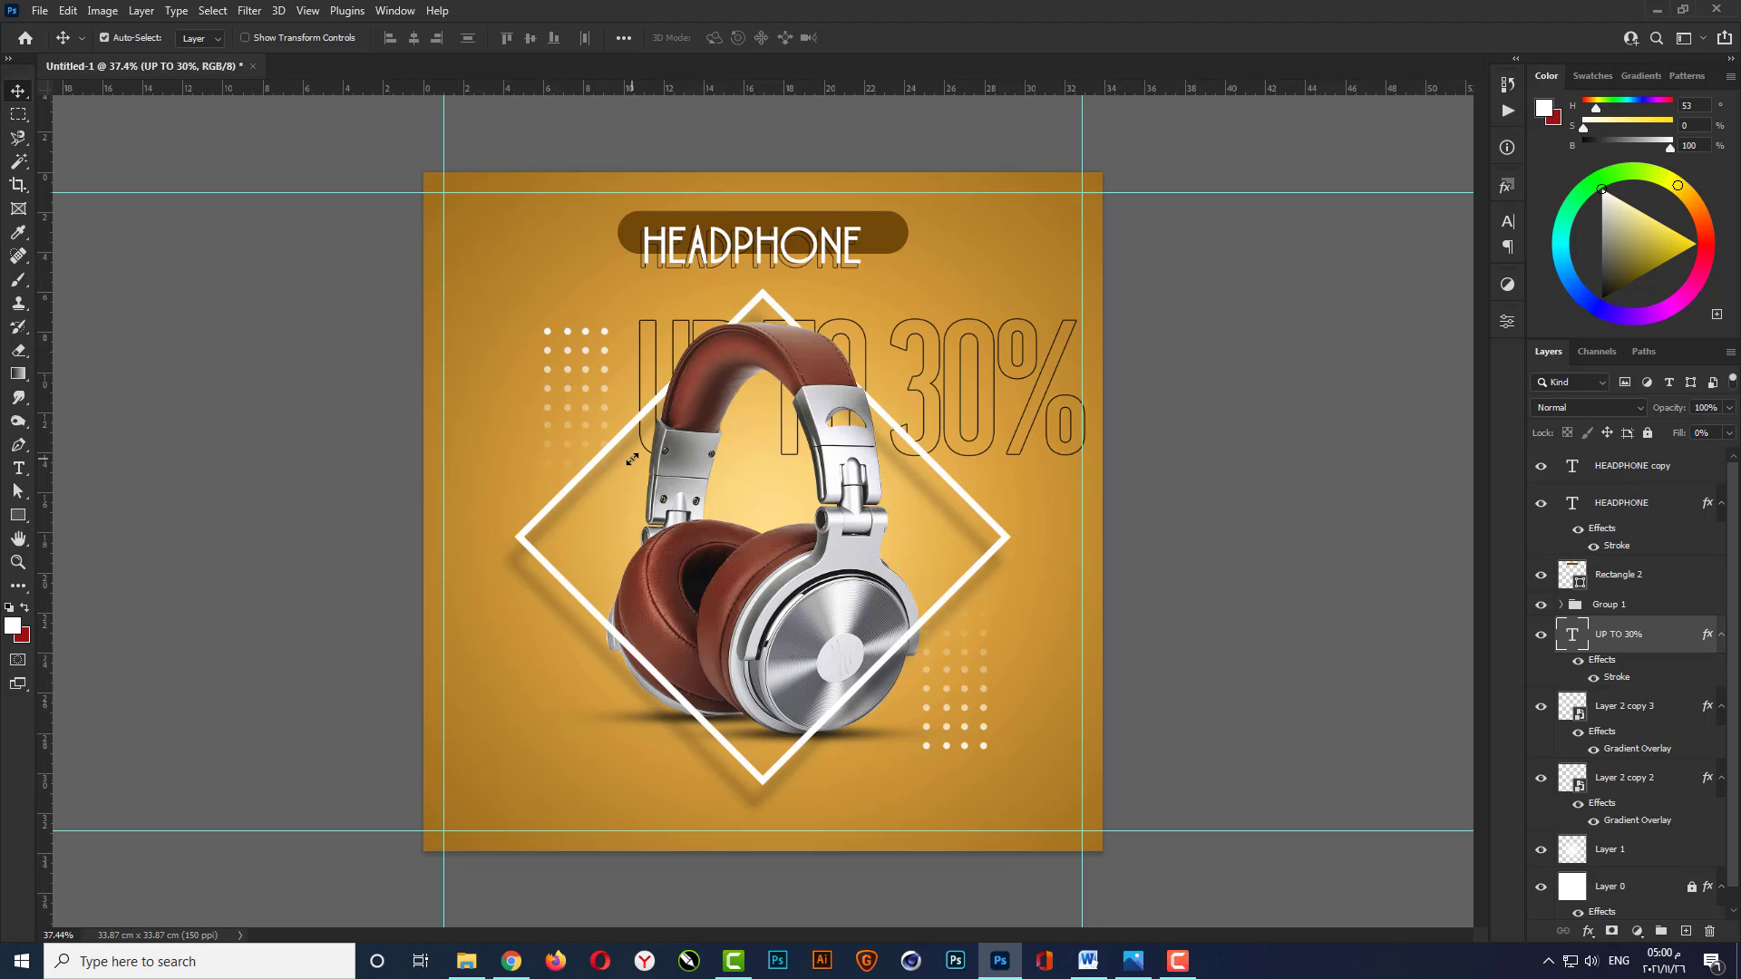
Duplicate the outlined UP TO 30% text and move the lower-layer original to the lower left, aligning its left edge with the left margin guide.
key("shift+Right")
key("shift+Right")
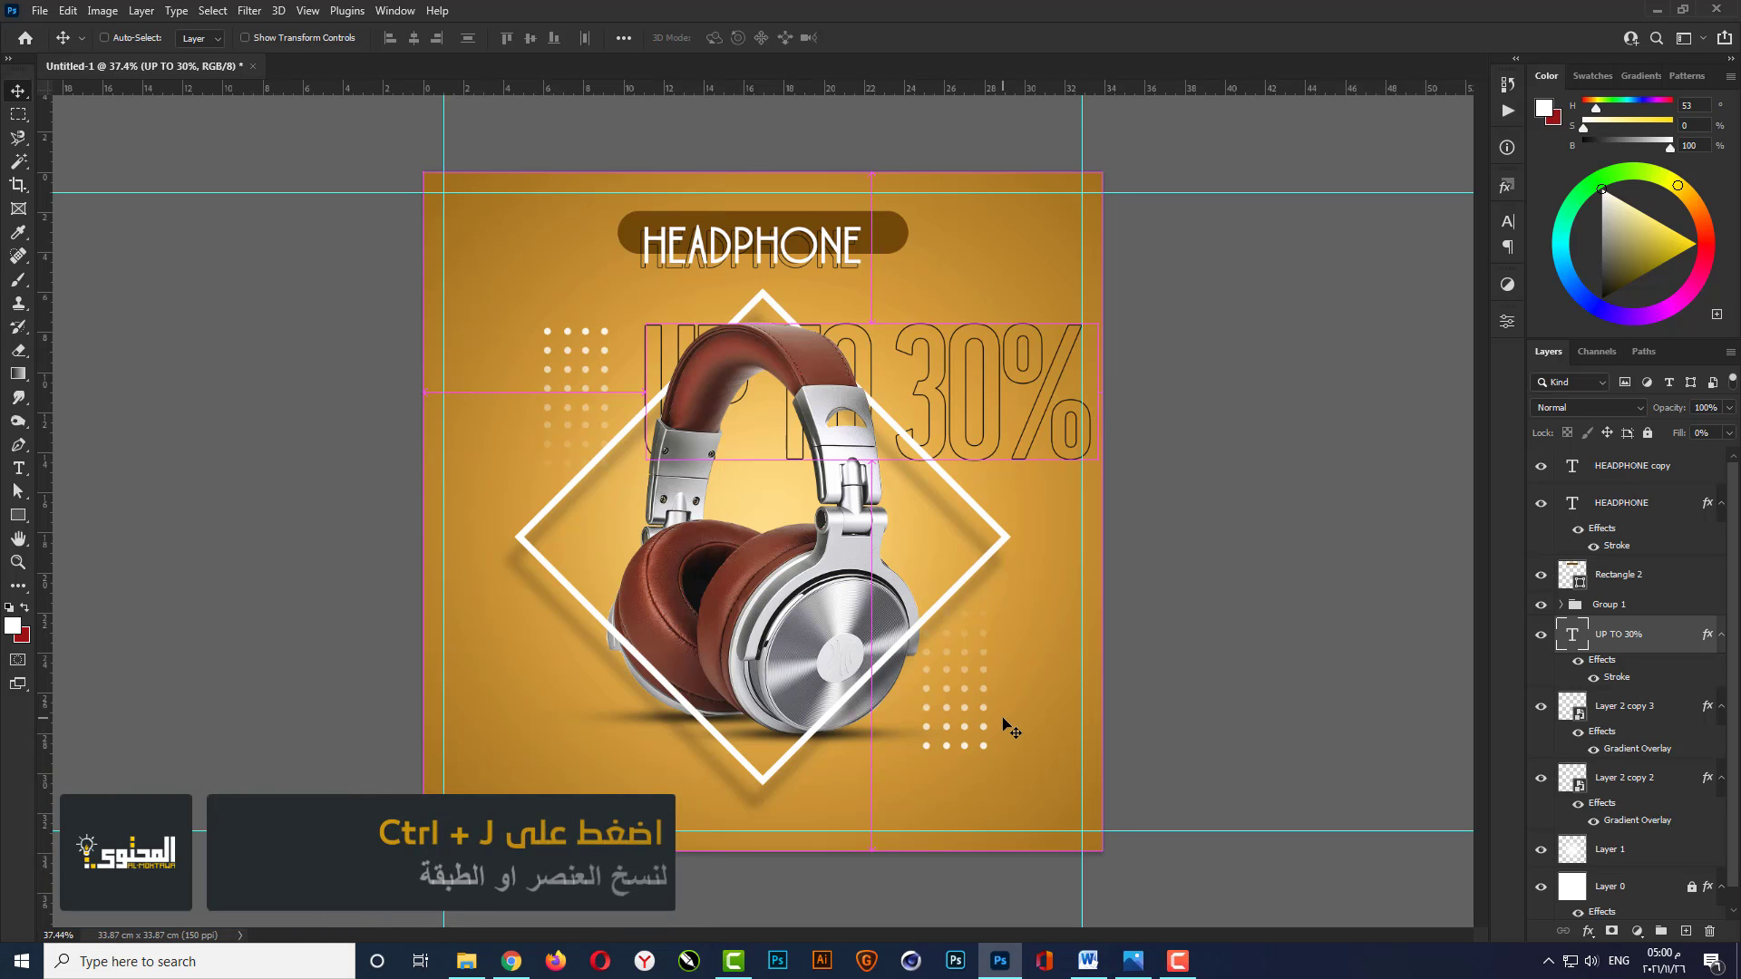
key("ctrl+j")
left_click(1624, 707)
left_click_drag(926, 433, 743, 723)
key("ctrl+shift+Left")
key("ctrl+shift+Left")
key("ctrl+shift+Left")
key("ctrl+shift+Left")
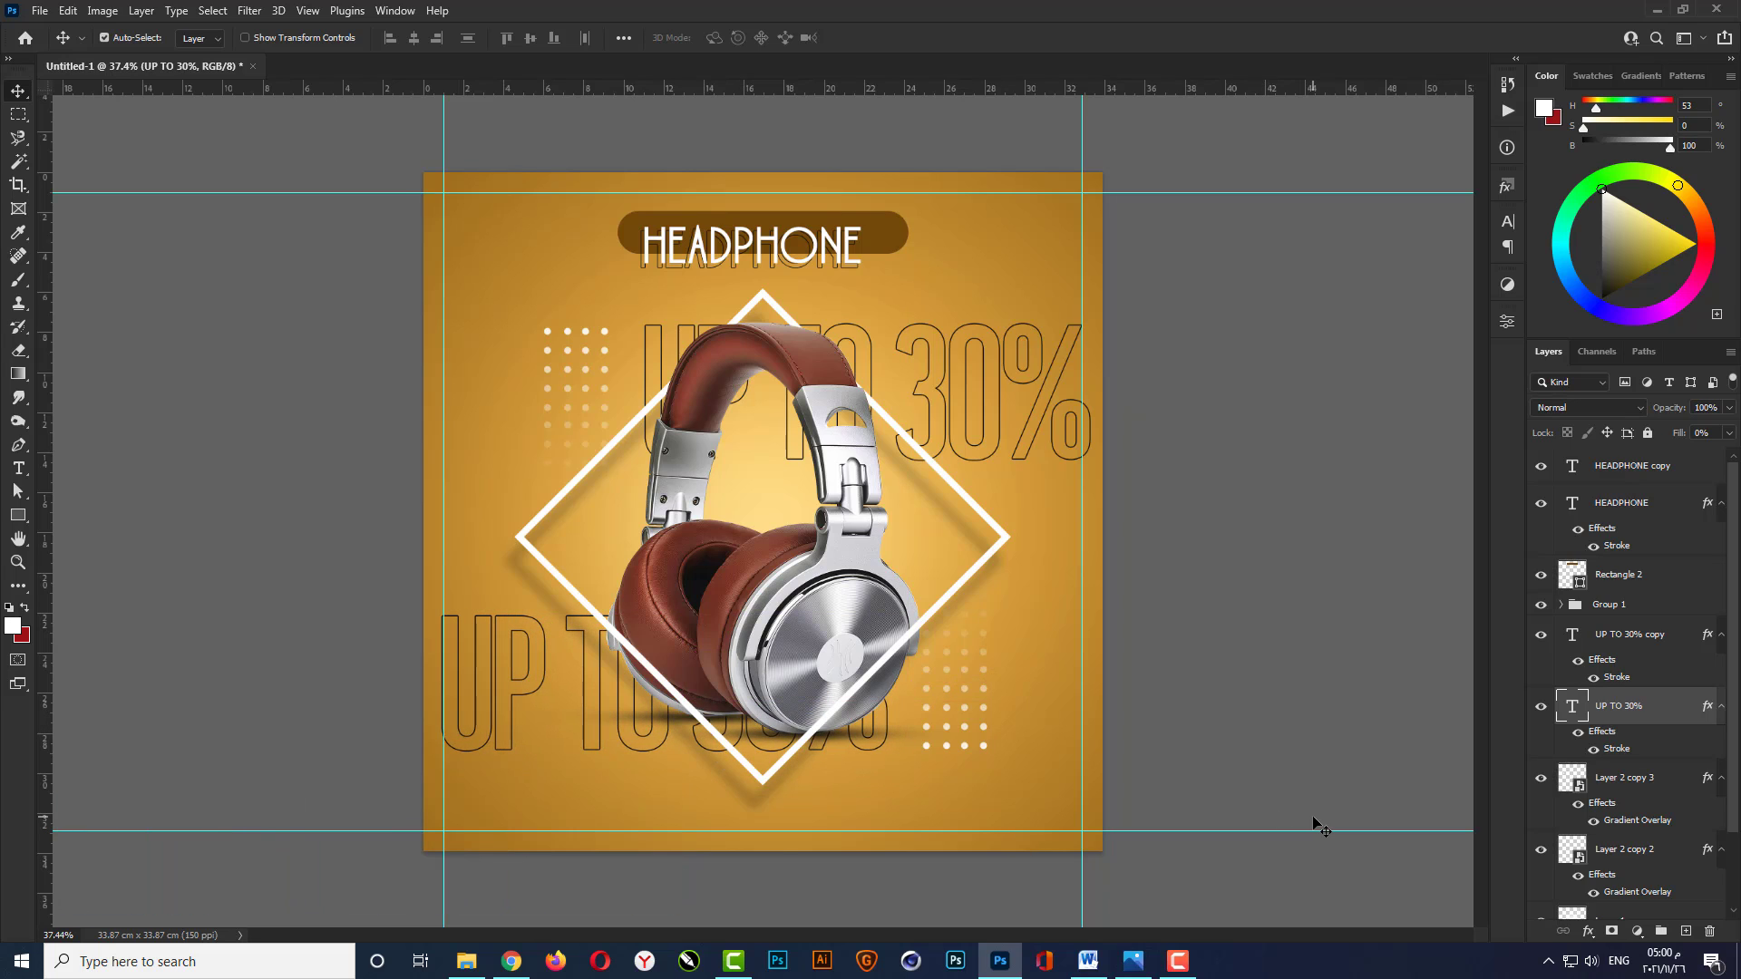
key("Right")
key("Right")
key("Right")
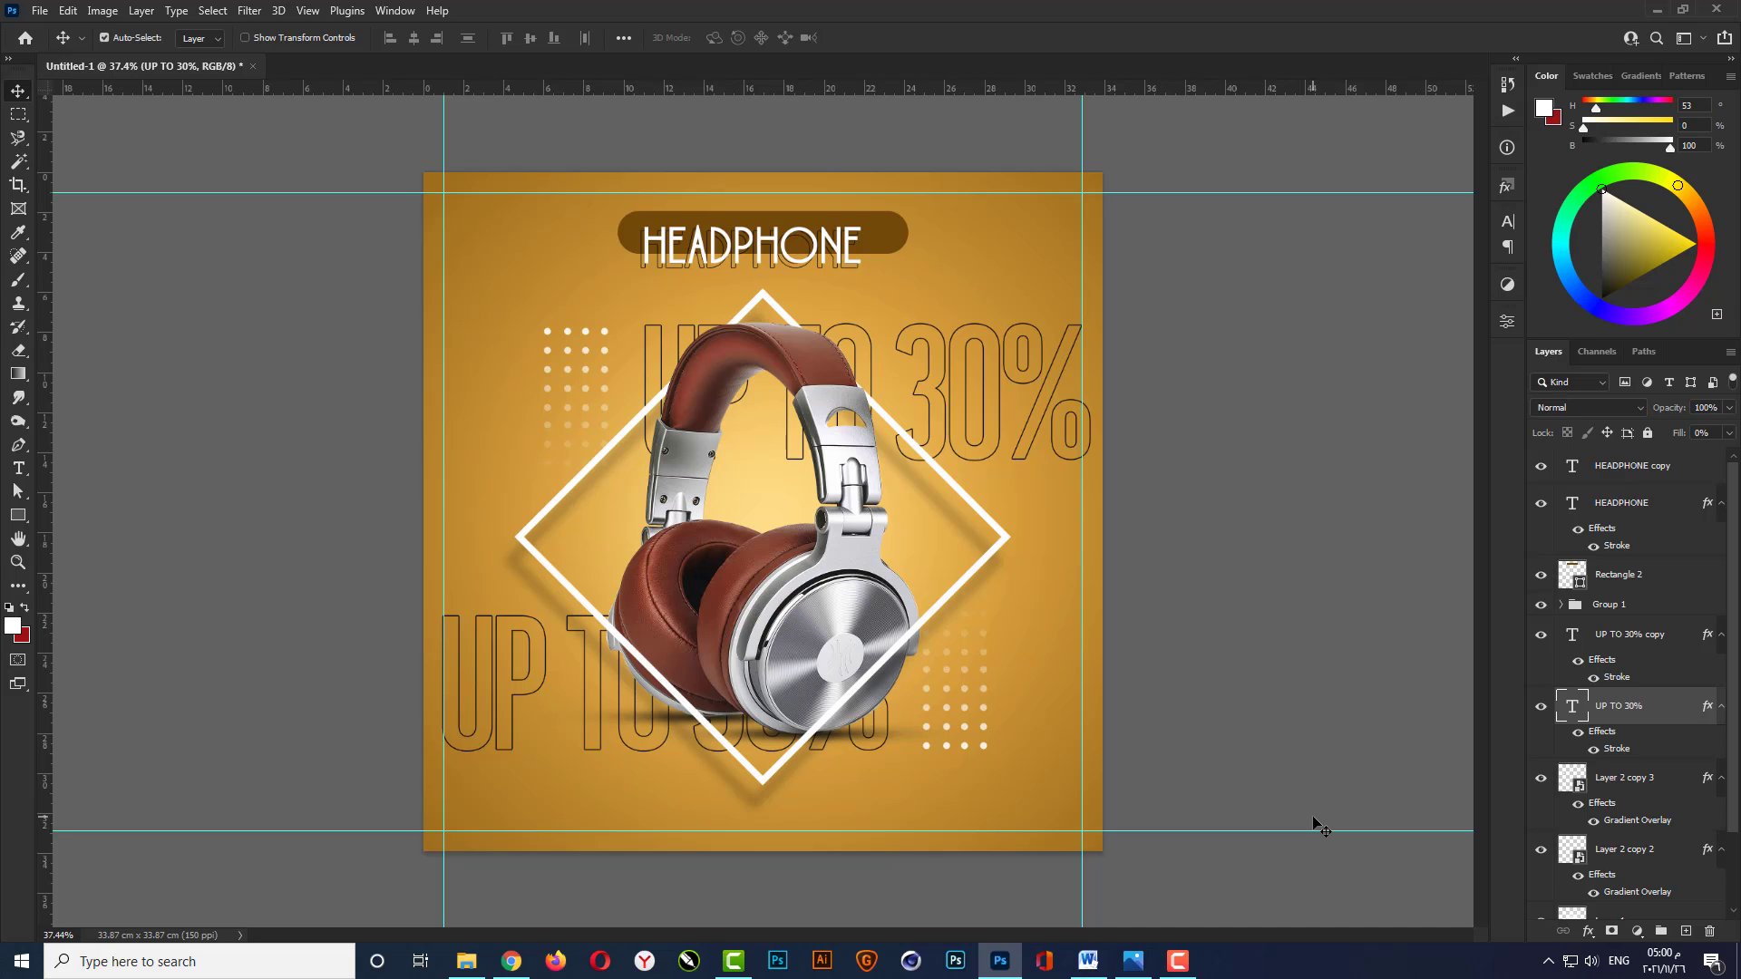
Add a layer mask to the UP TO 30% copy layer, the outlined text below the title.
left_click(1630, 642)
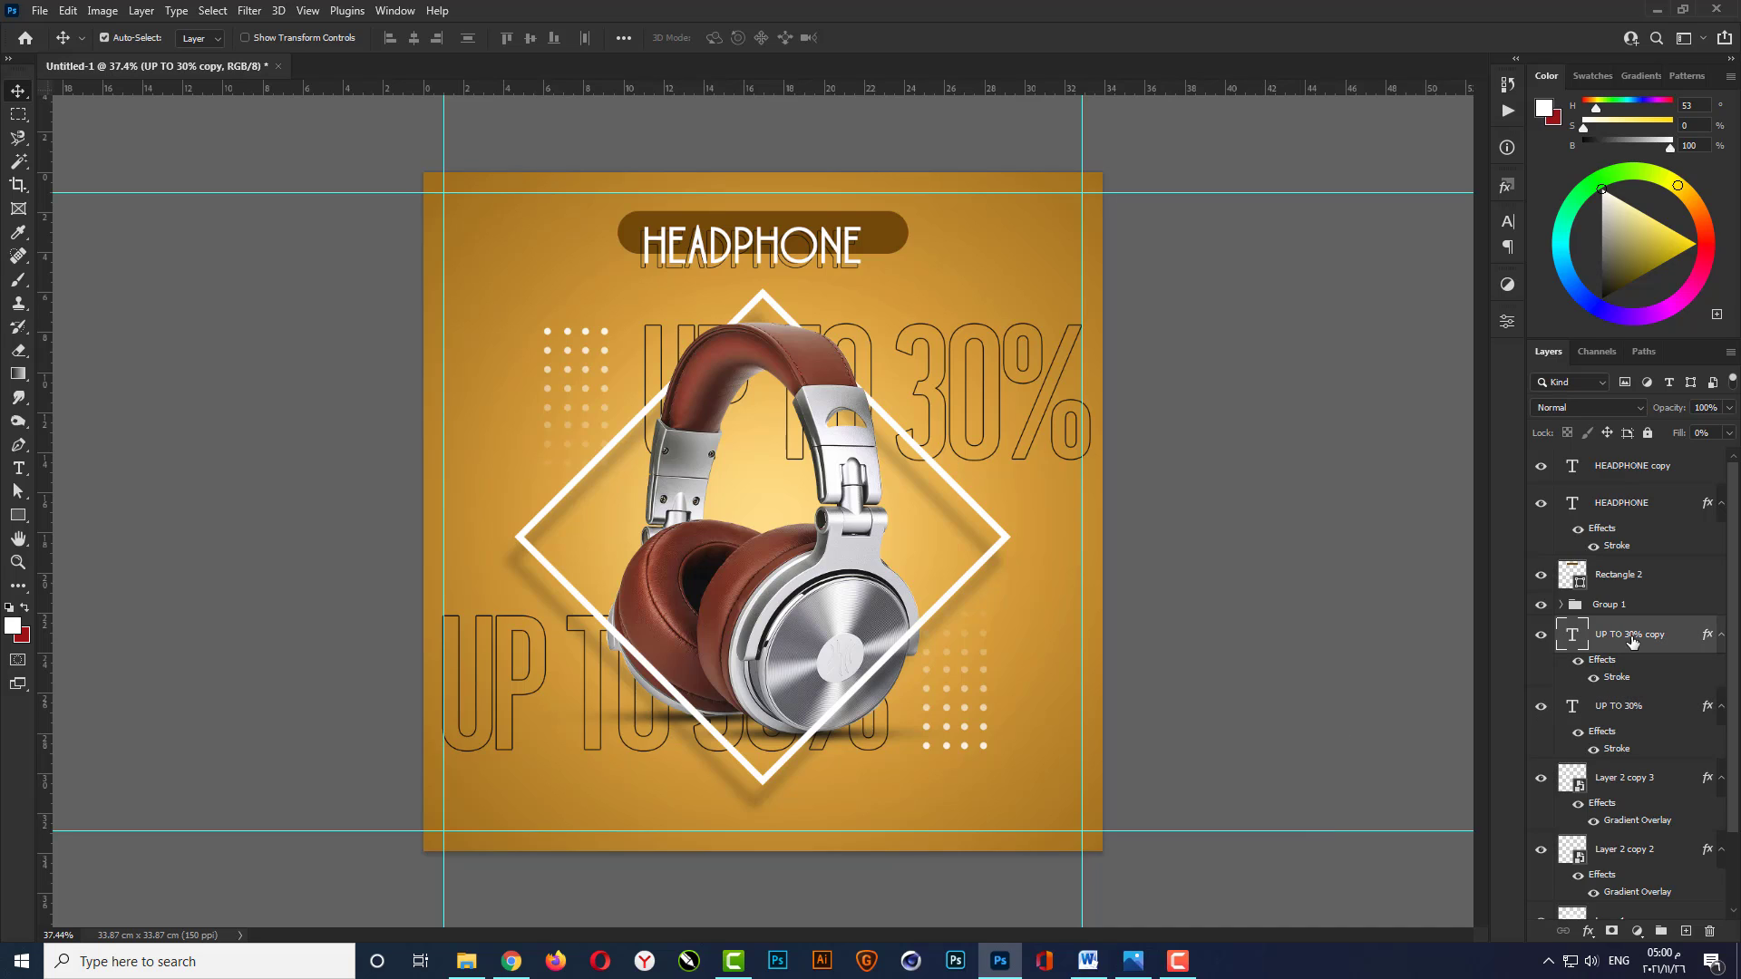
left_click(1541, 638)
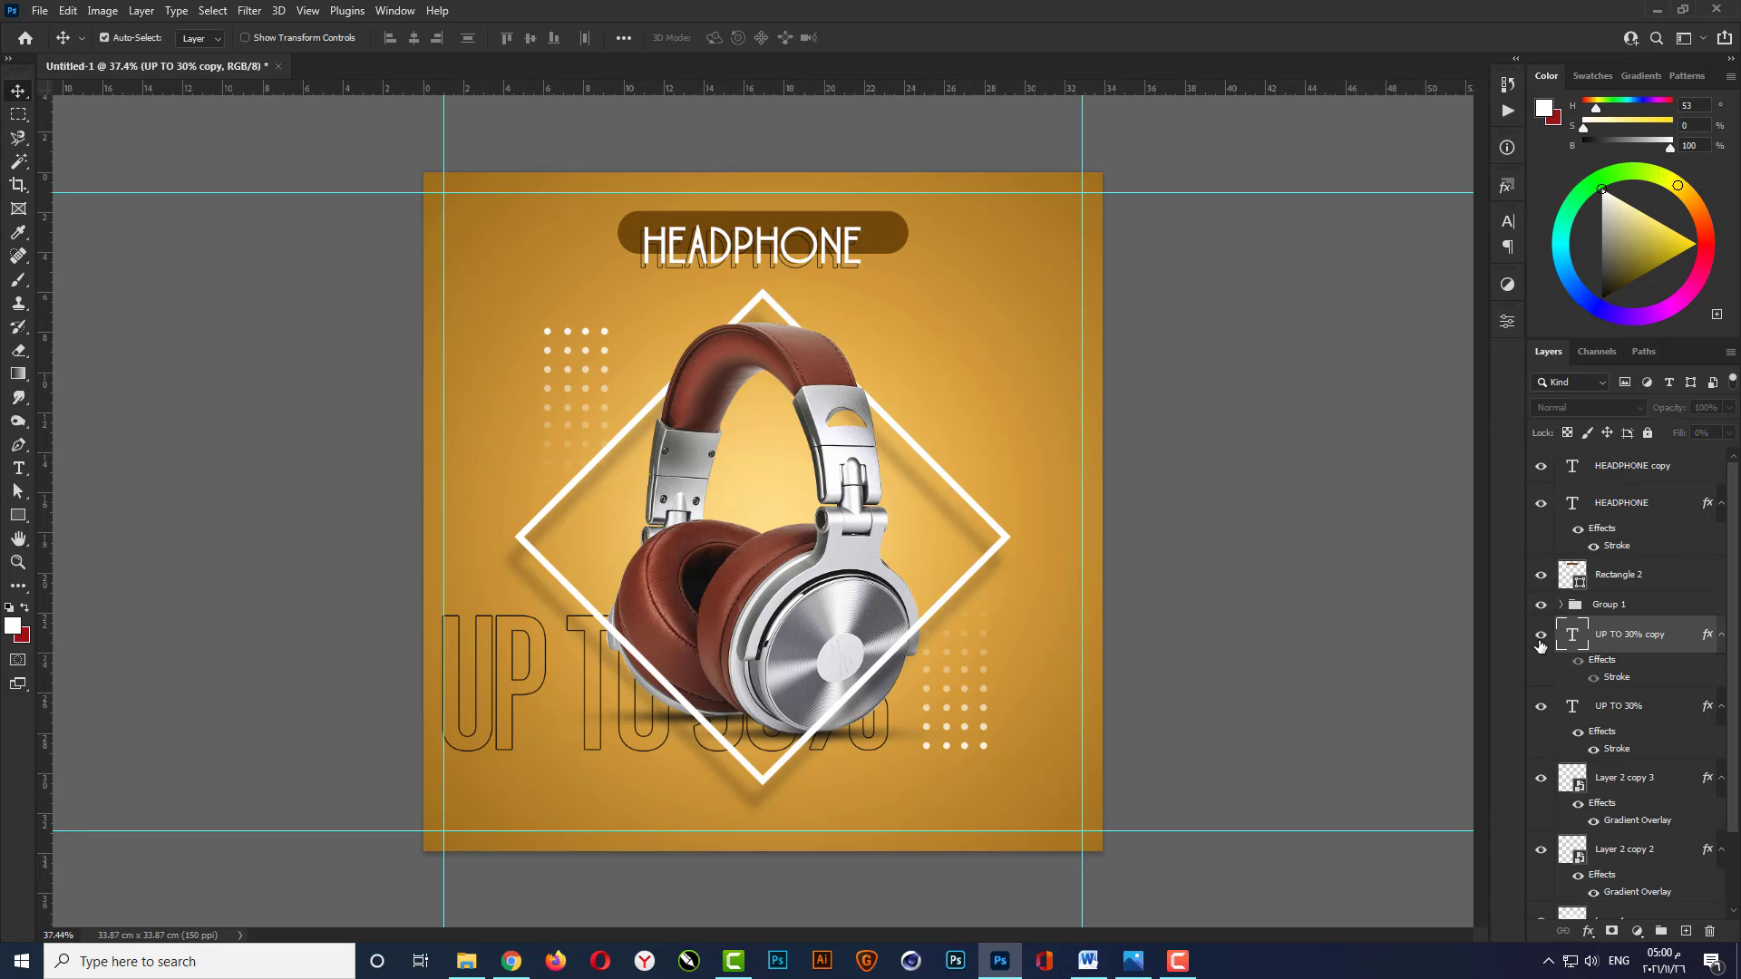
left_click(1541, 639)
left_click(1610, 931)
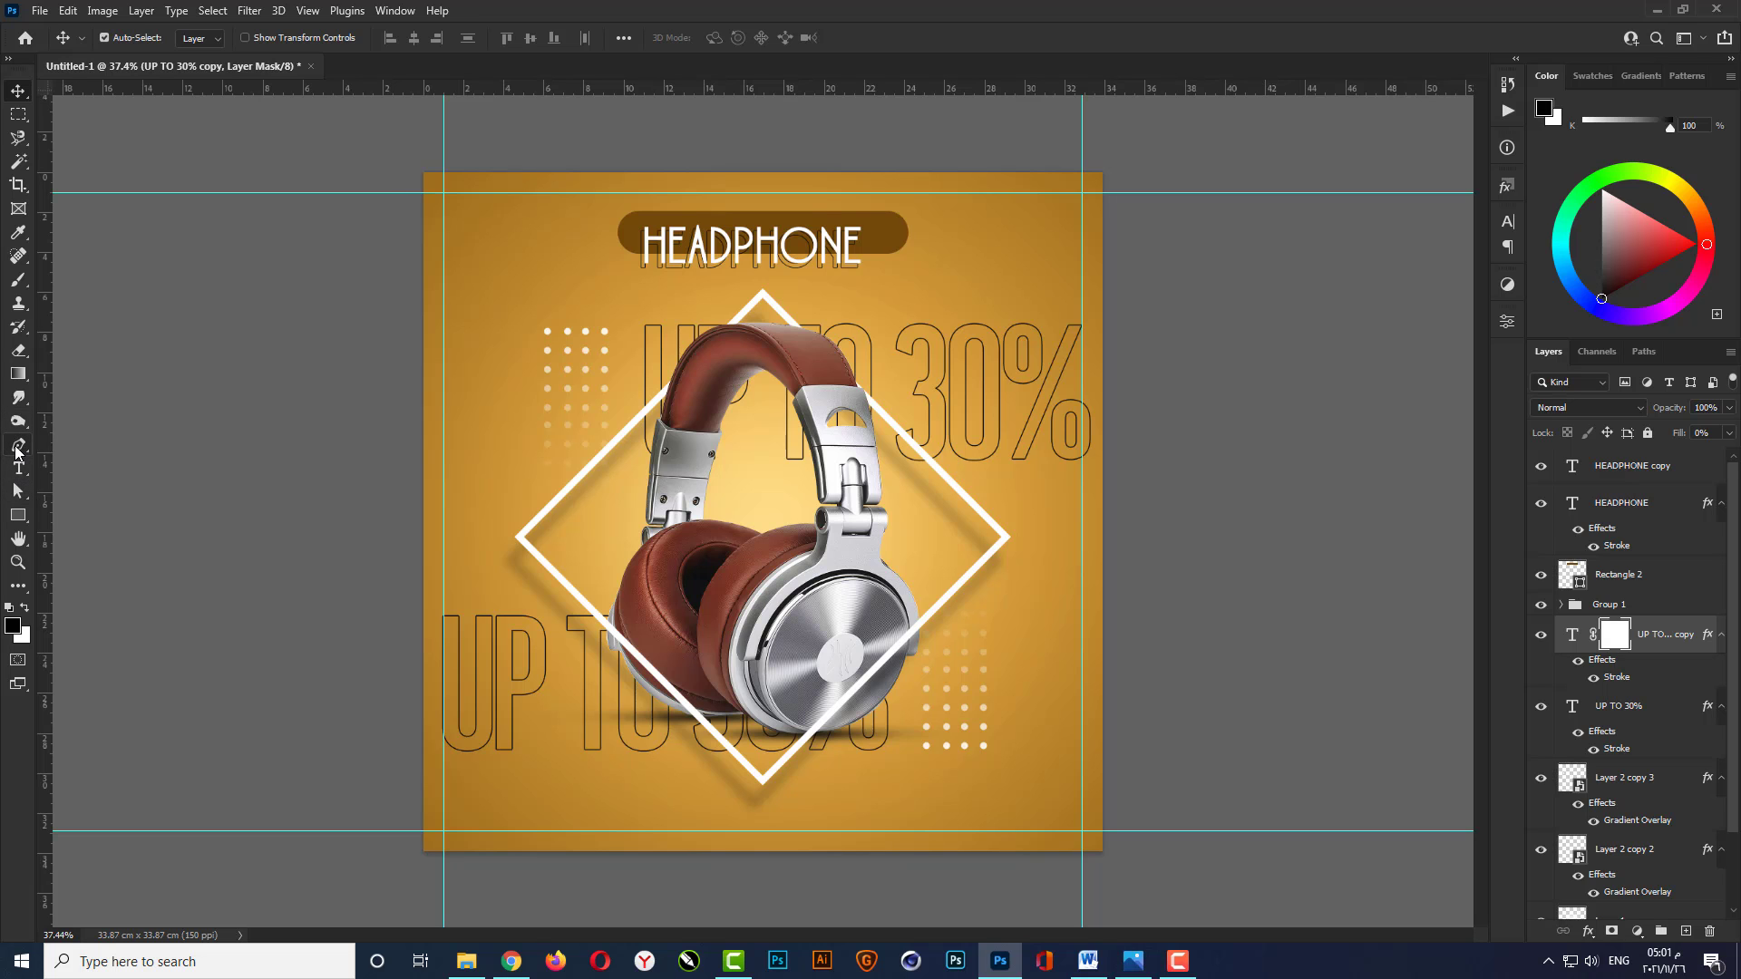
Draw a closed pen path around the upper UP TO text along the diamond's upper-right edge and convert it to a selection.
left_click(16, 446)
scroll(943, 385, "up", 3)
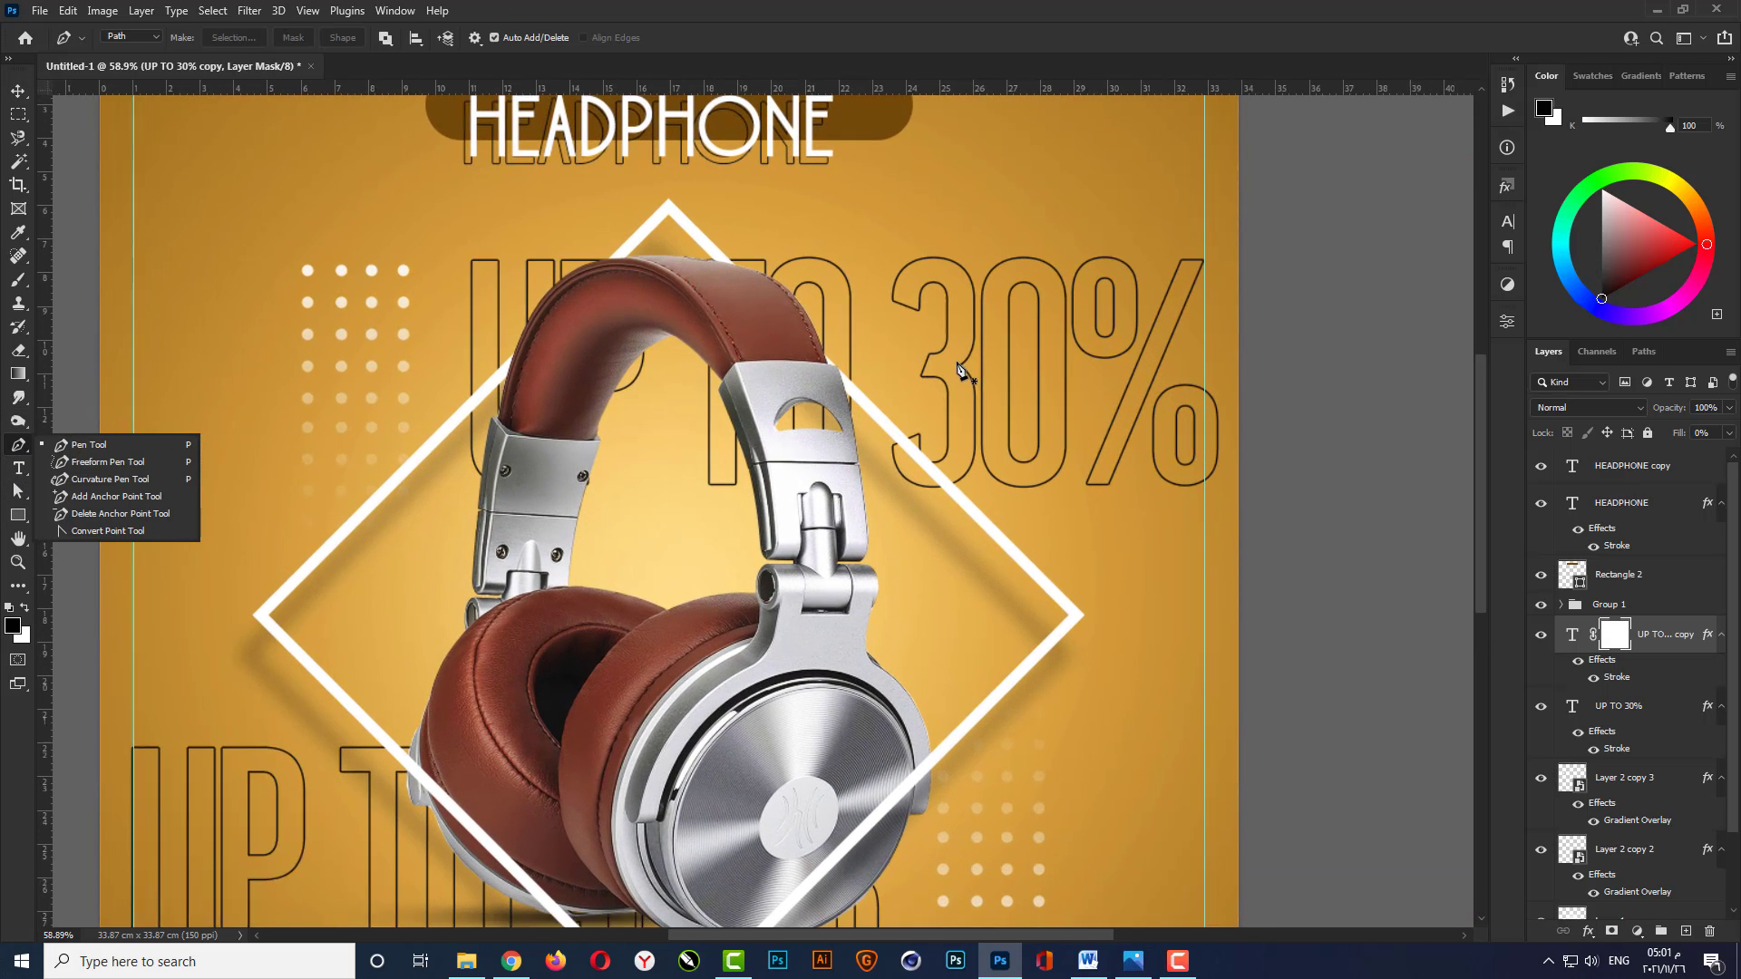
scroll(958, 369, "up", 1)
left_click(699, 238)
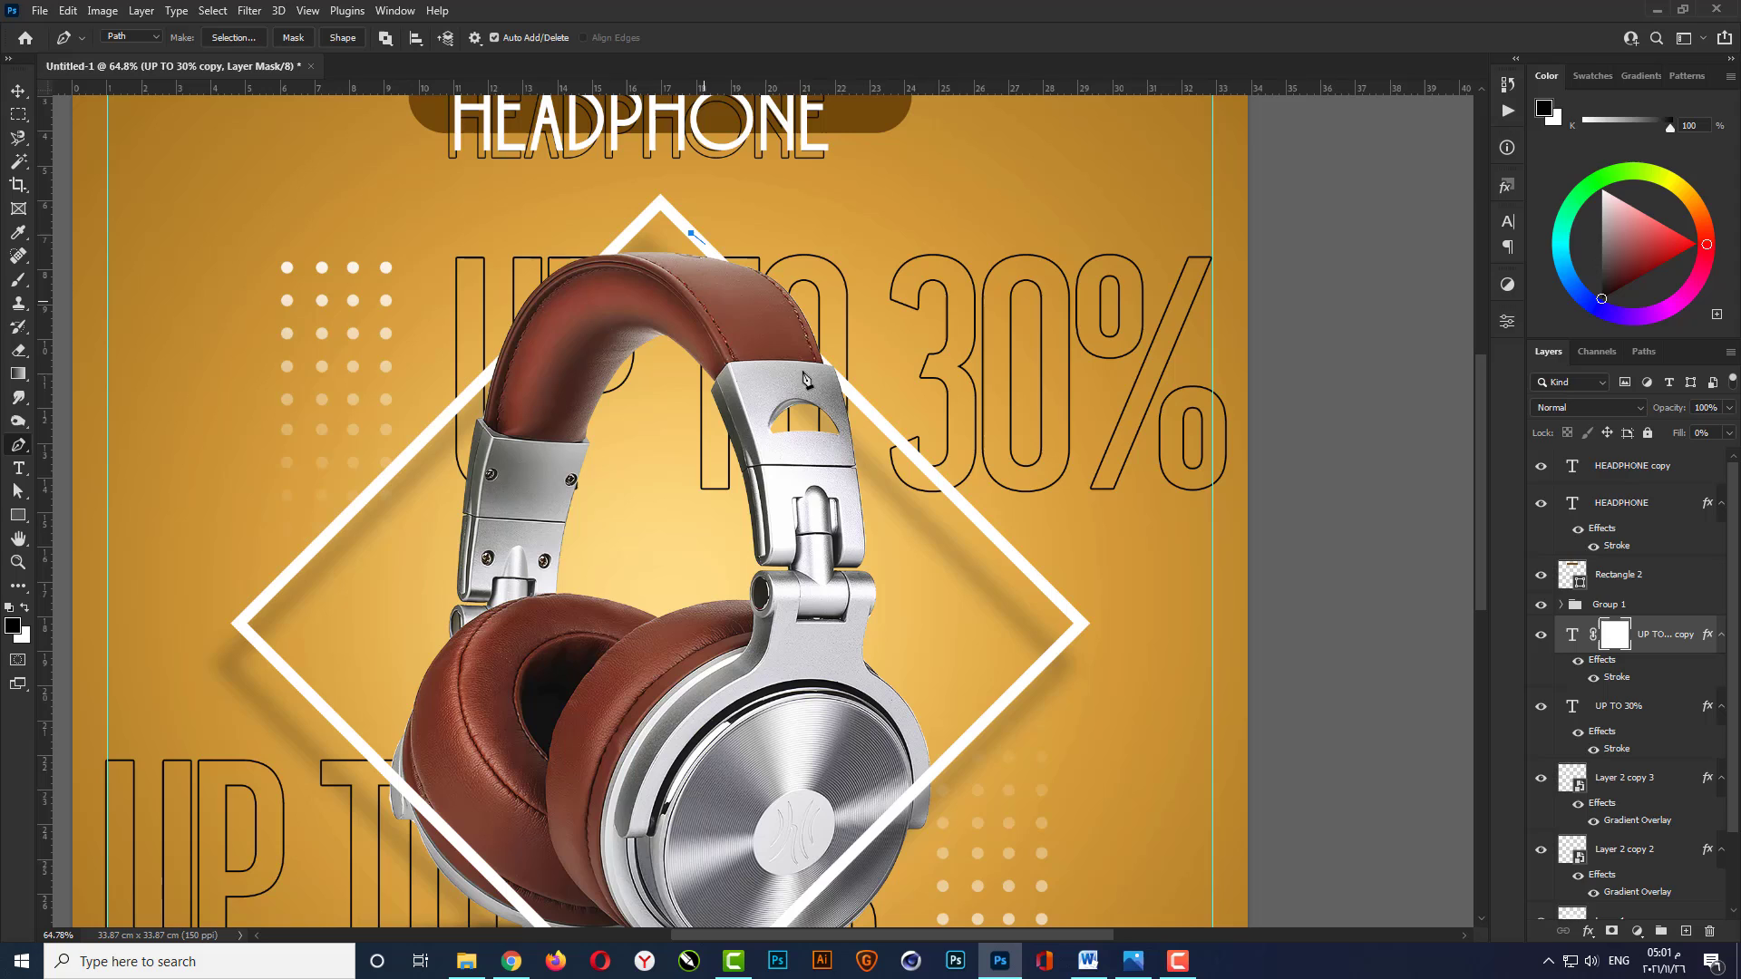
left_click(992, 535)
left_click(487, 594)
left_click(338, 451)
left_click(381, 207)
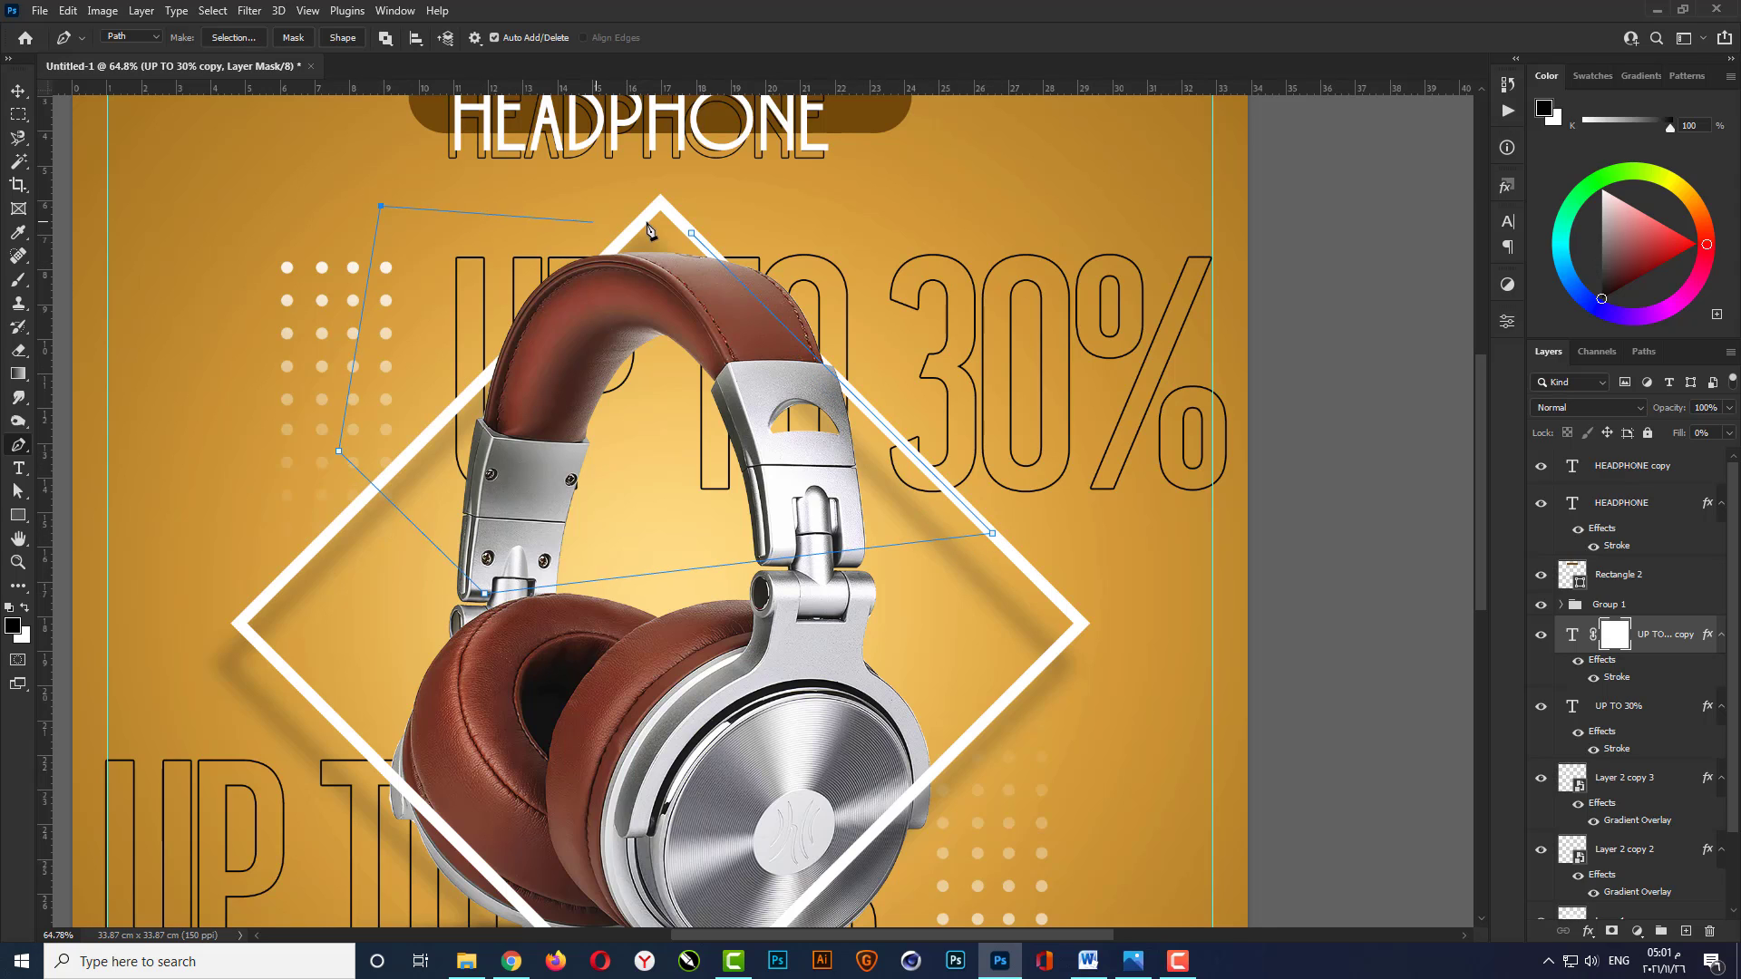
left_click(692, 233)
right_click(652, 326)
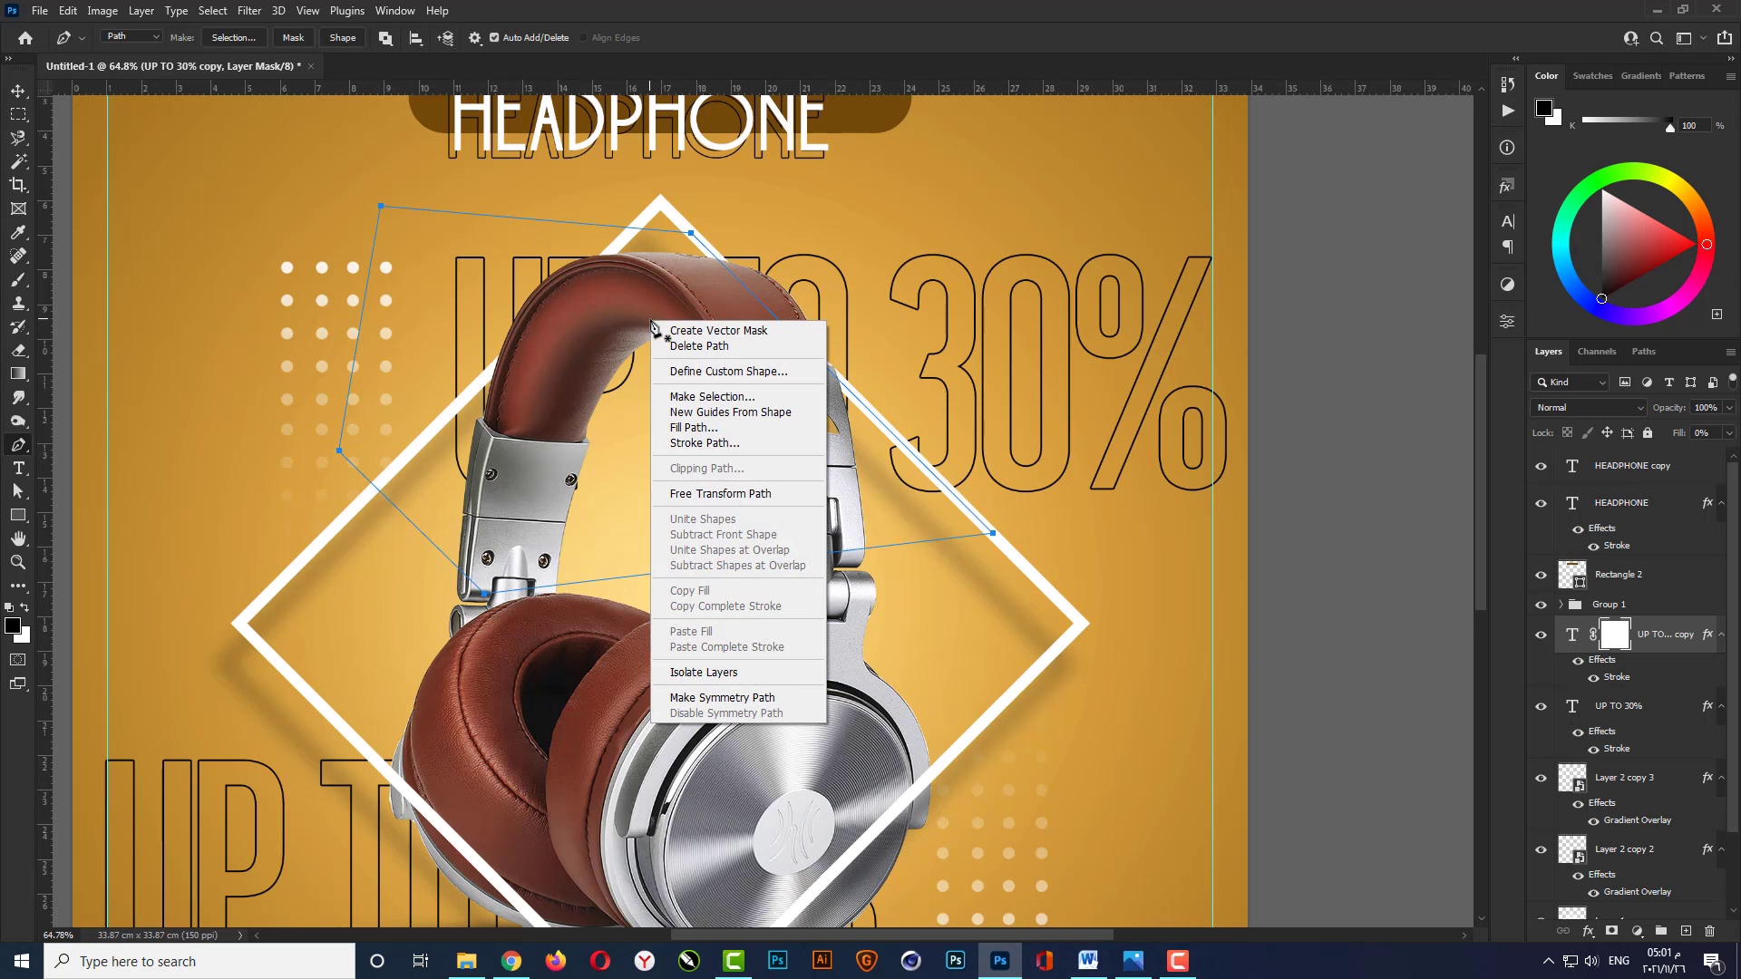
left_click(734, 398)
left_click(965, 258)
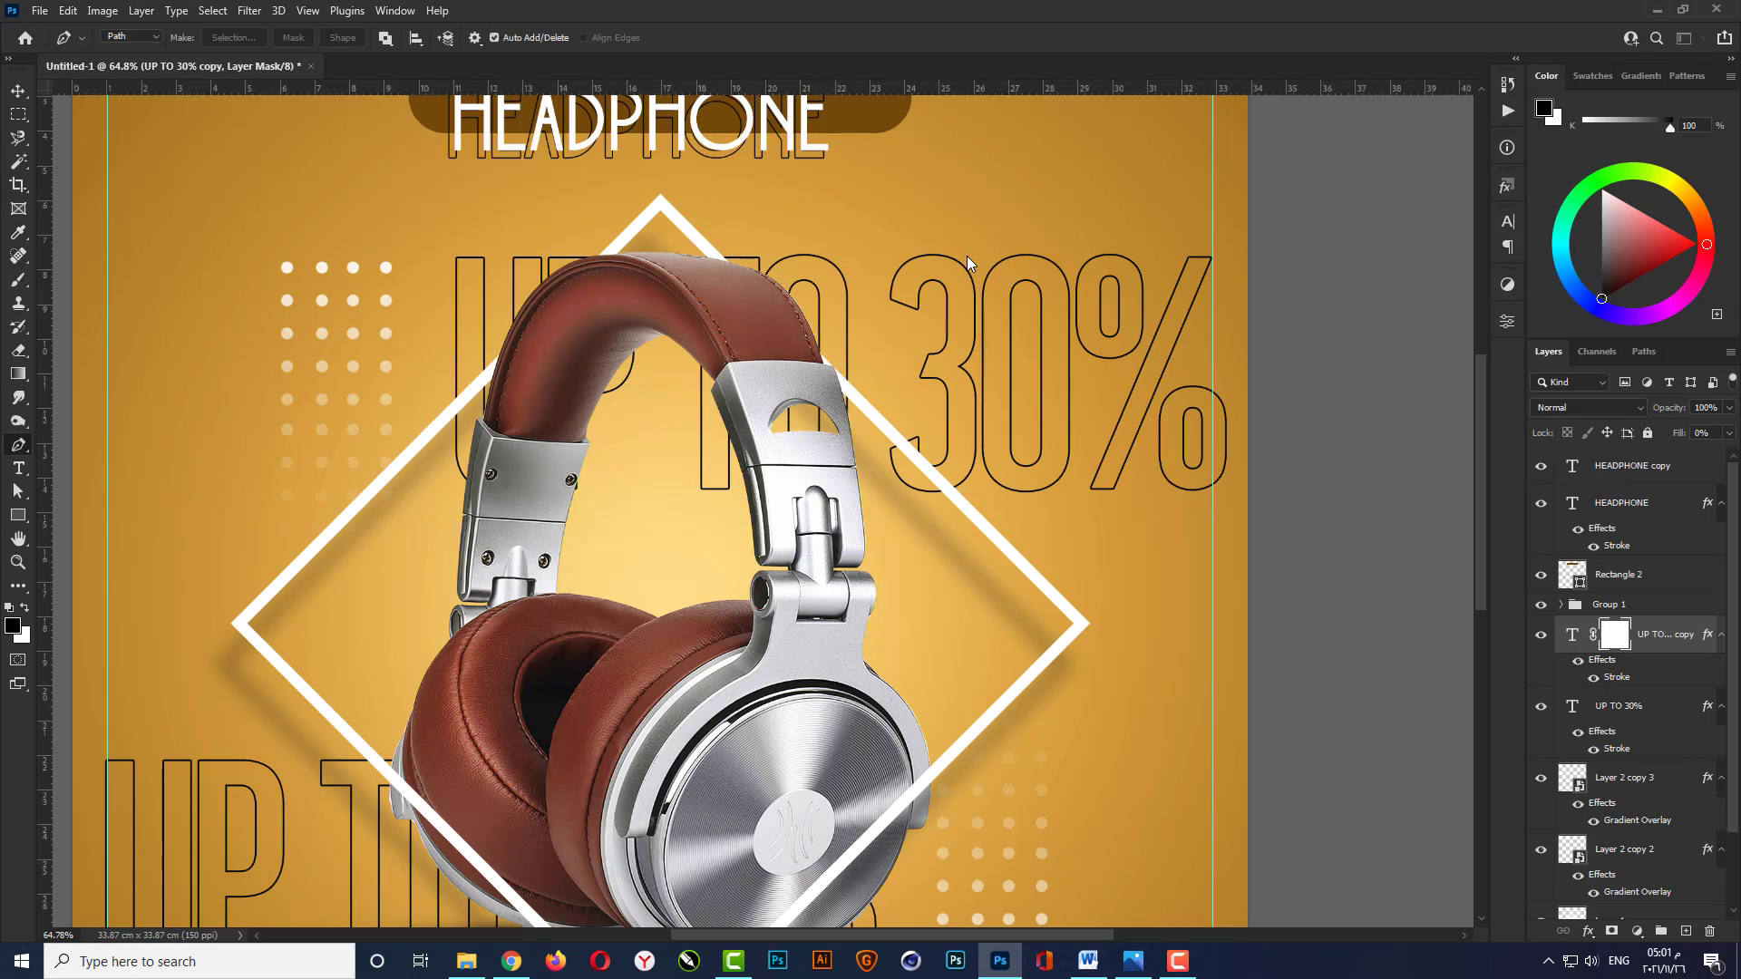
Paint black on the mask within the selection using a hard round brush to hide the upper text inside the diamond, and deselect.
left_click(19, 279)
right_click(490, 385)
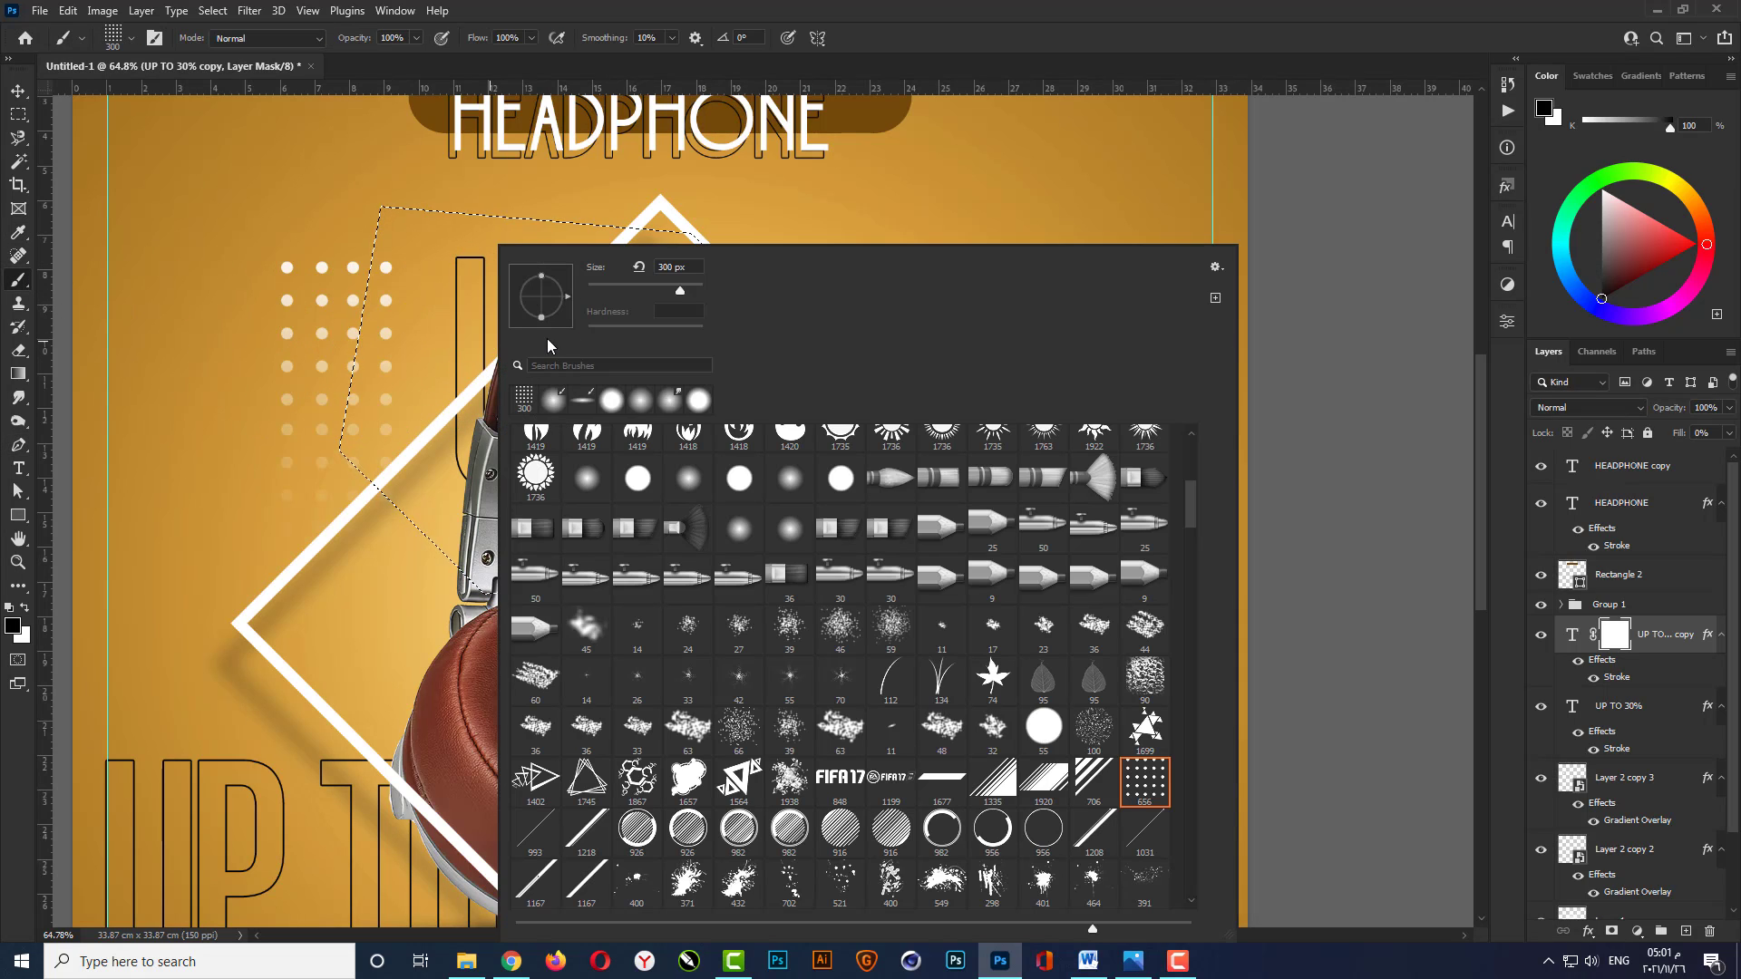
left_click(613, 407)
left_click(476, 362)
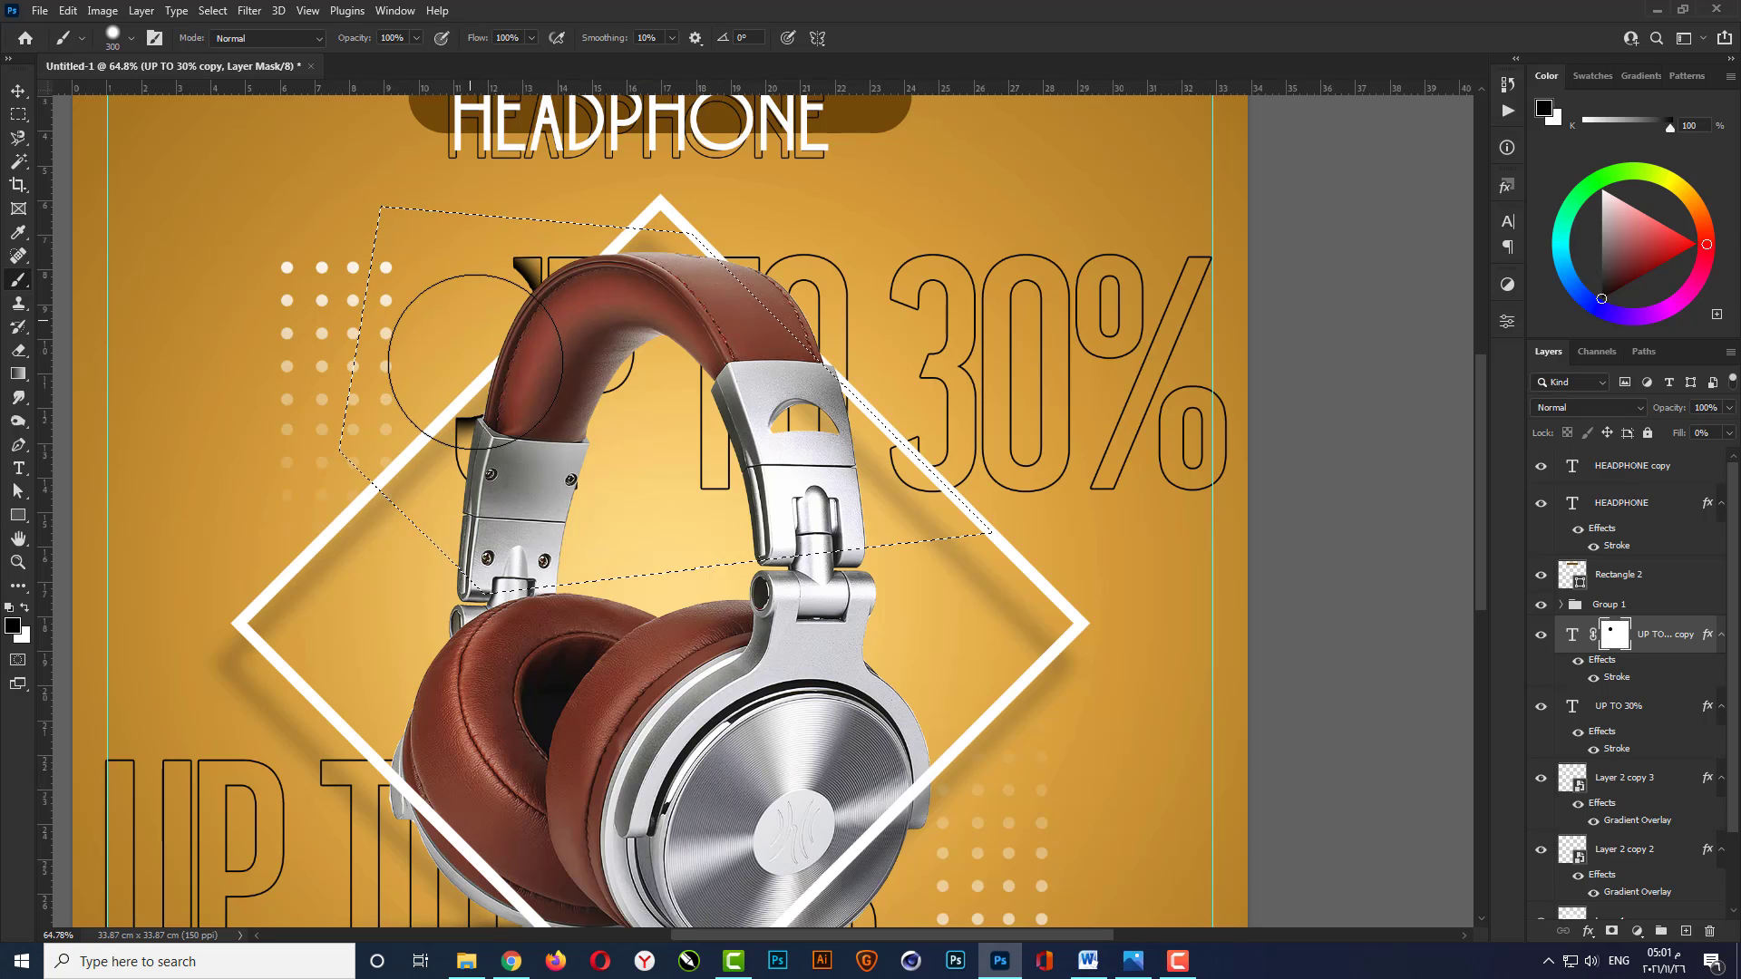
mouse_move(475, 362)
left_mouse_down()
mouse_move(548, 285)
mouse_move(782, 263)
mouse_move(700, 287)
mouse_move(760, 399)
mouse_move(955, 585)
mouse_move(836, 415)
mouse_move(976, 533)
mouse_move(609, 535)
mouse_move(672, 464)
mouse_move(471, 437)
mouse_move(366, 504)
mouse_move(459, 544)
left_mouse_up()
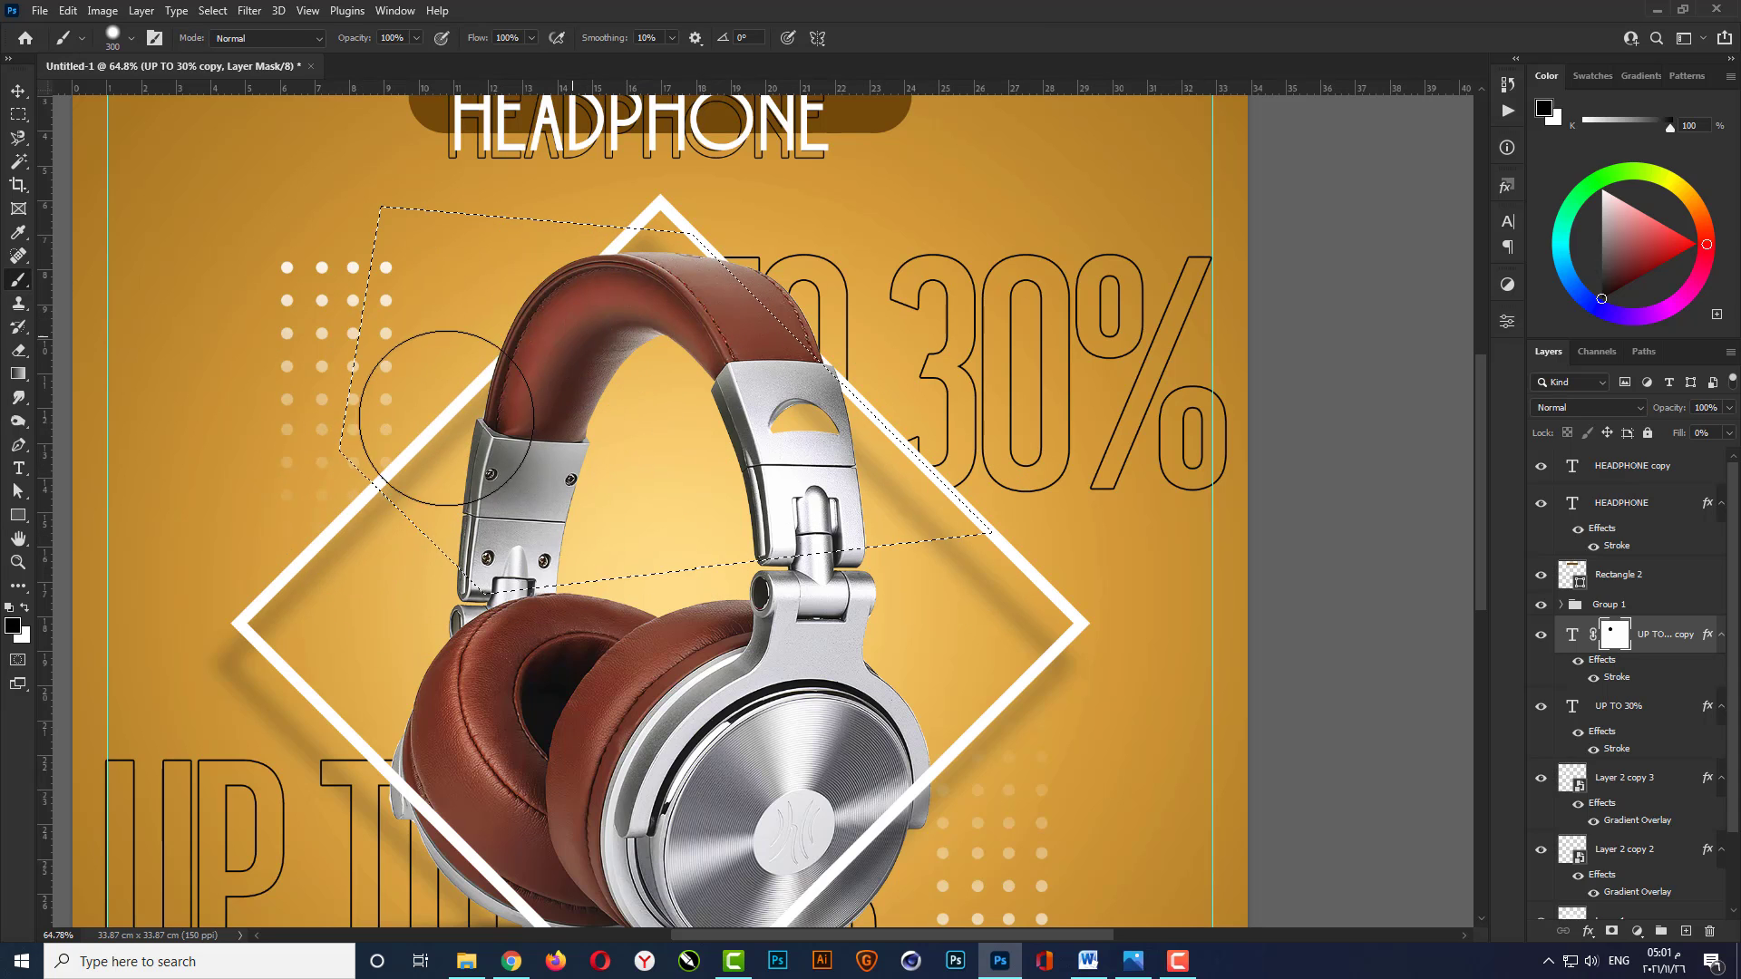
key("ctrl+d")
key("v")
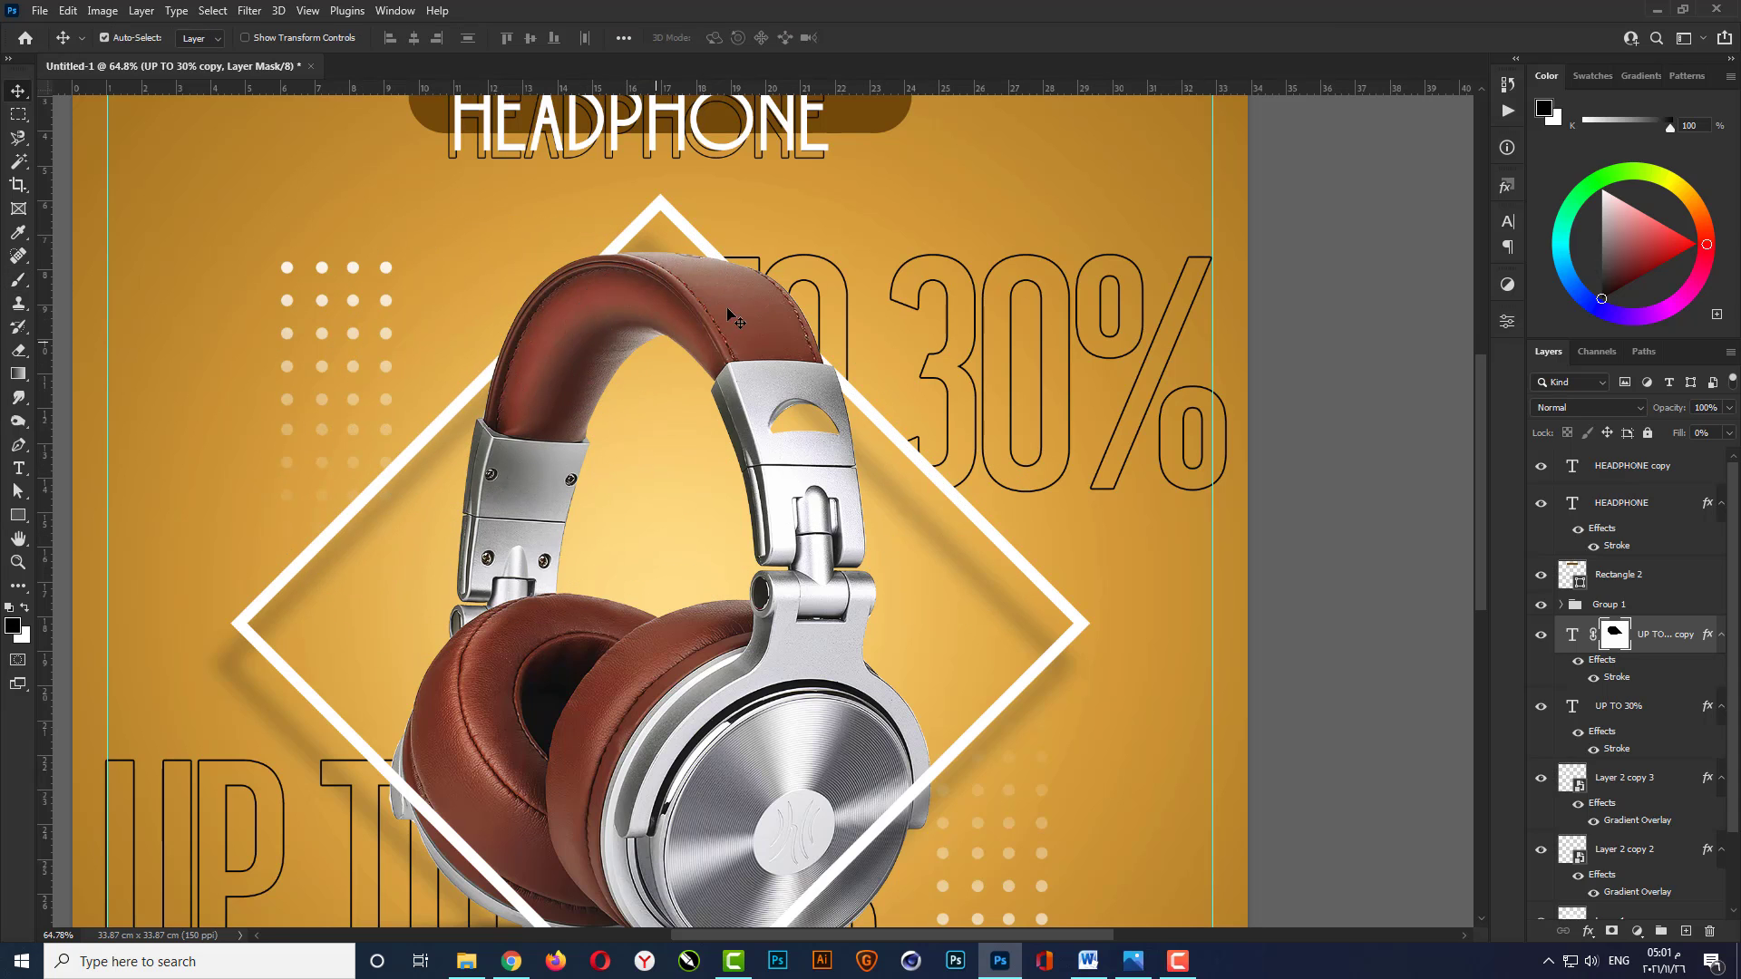
Add a layer mask to the UP TO 30% layer at the lower left of the poster.
key("ctrl+0")
left_click(1638, 717)
left_click(1611, 931)
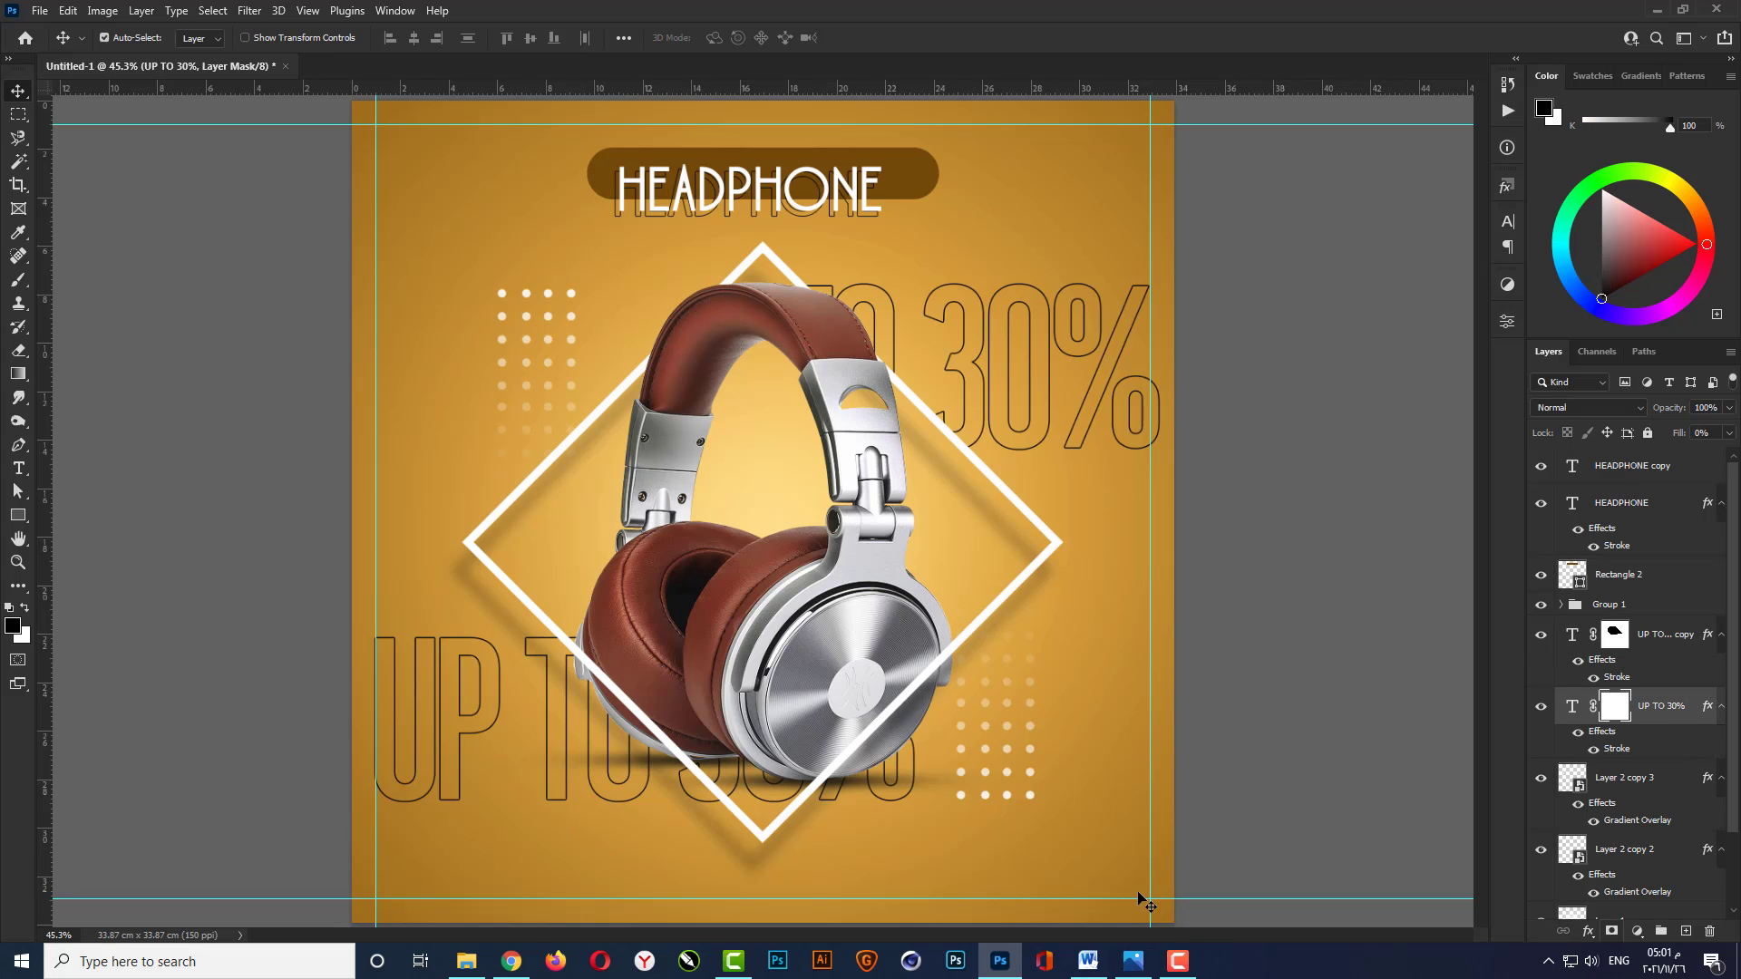
Draw a closed pen path around the lower 30% text along the diamond's lower-left edge and convert it to a selection.
scroll(797, 866, "up", 3)
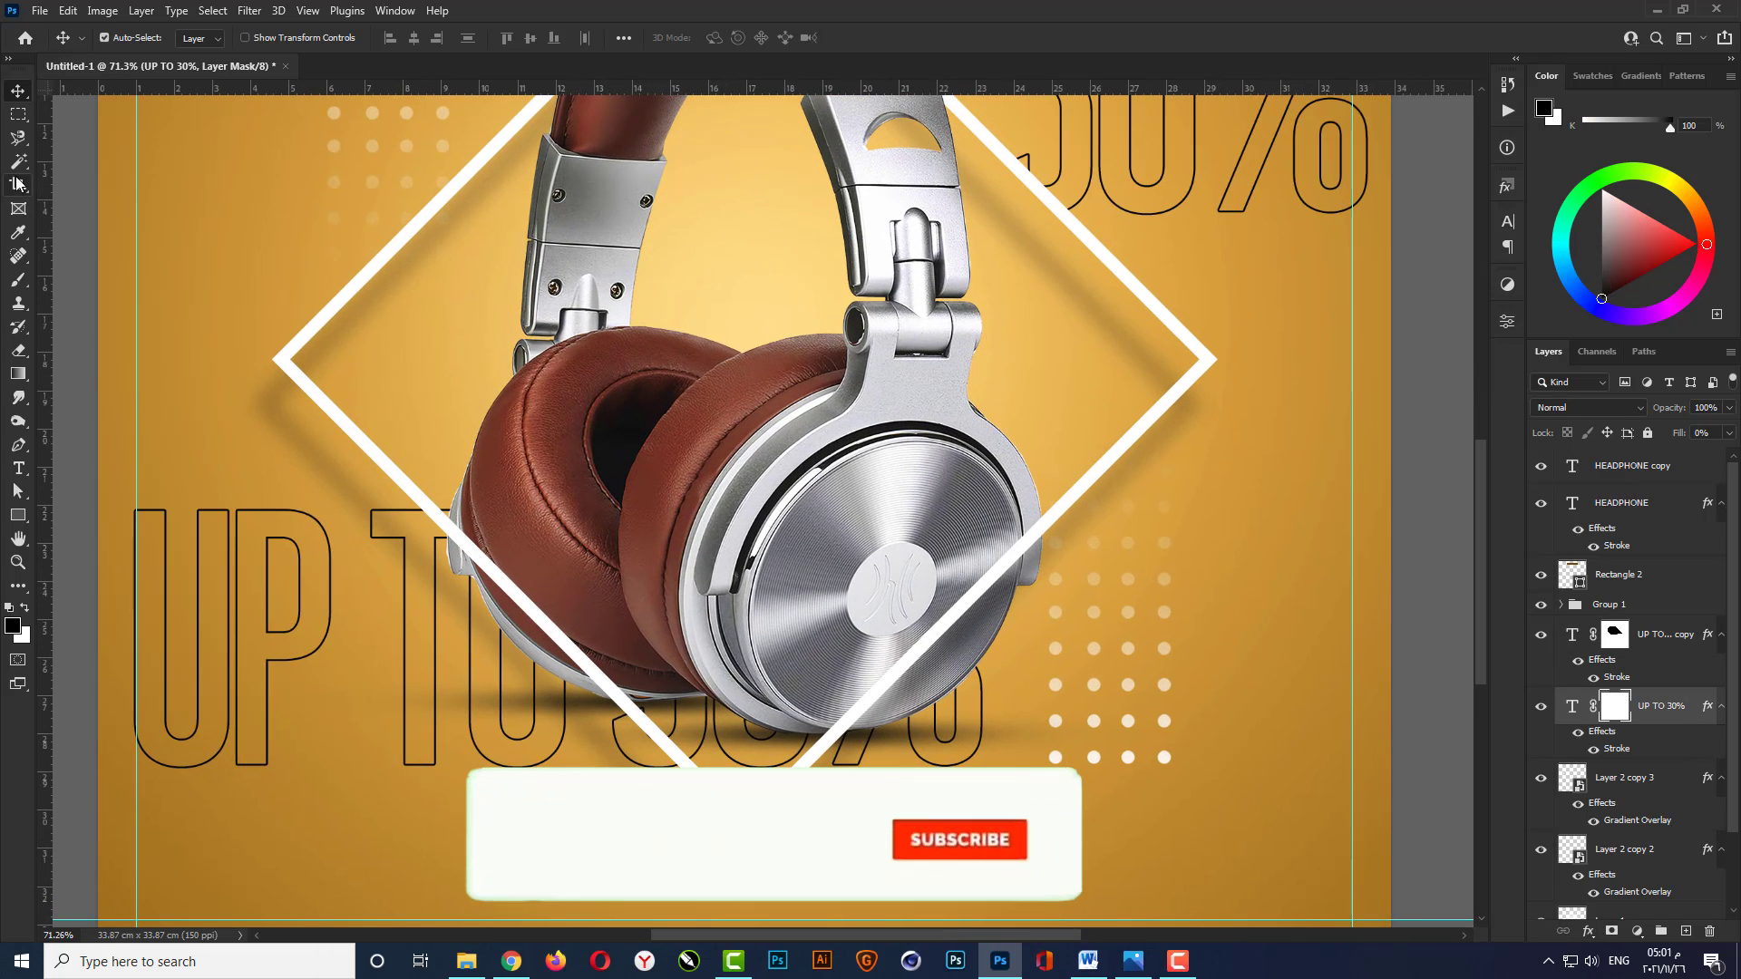
left_click(18, 447)
left_click(406, 484)
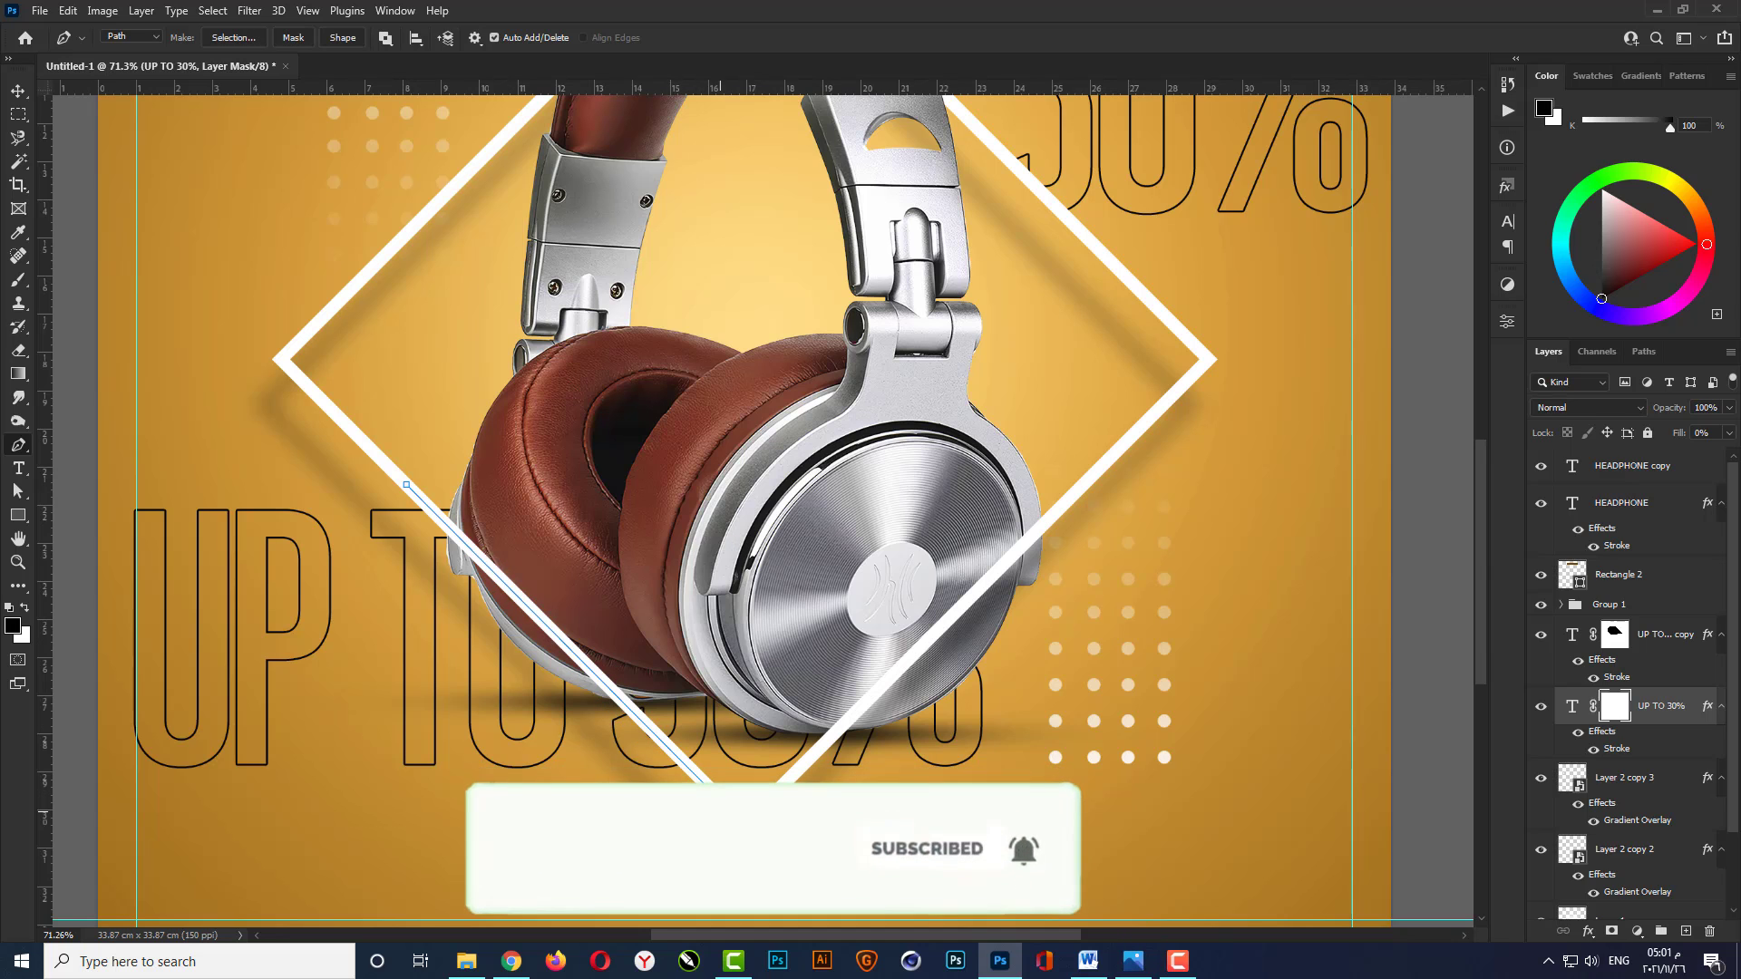
scroll(690, 857, "down", 1)
left_click(723, 811)
left_click(1019, 806)
left_click(1131, 476)
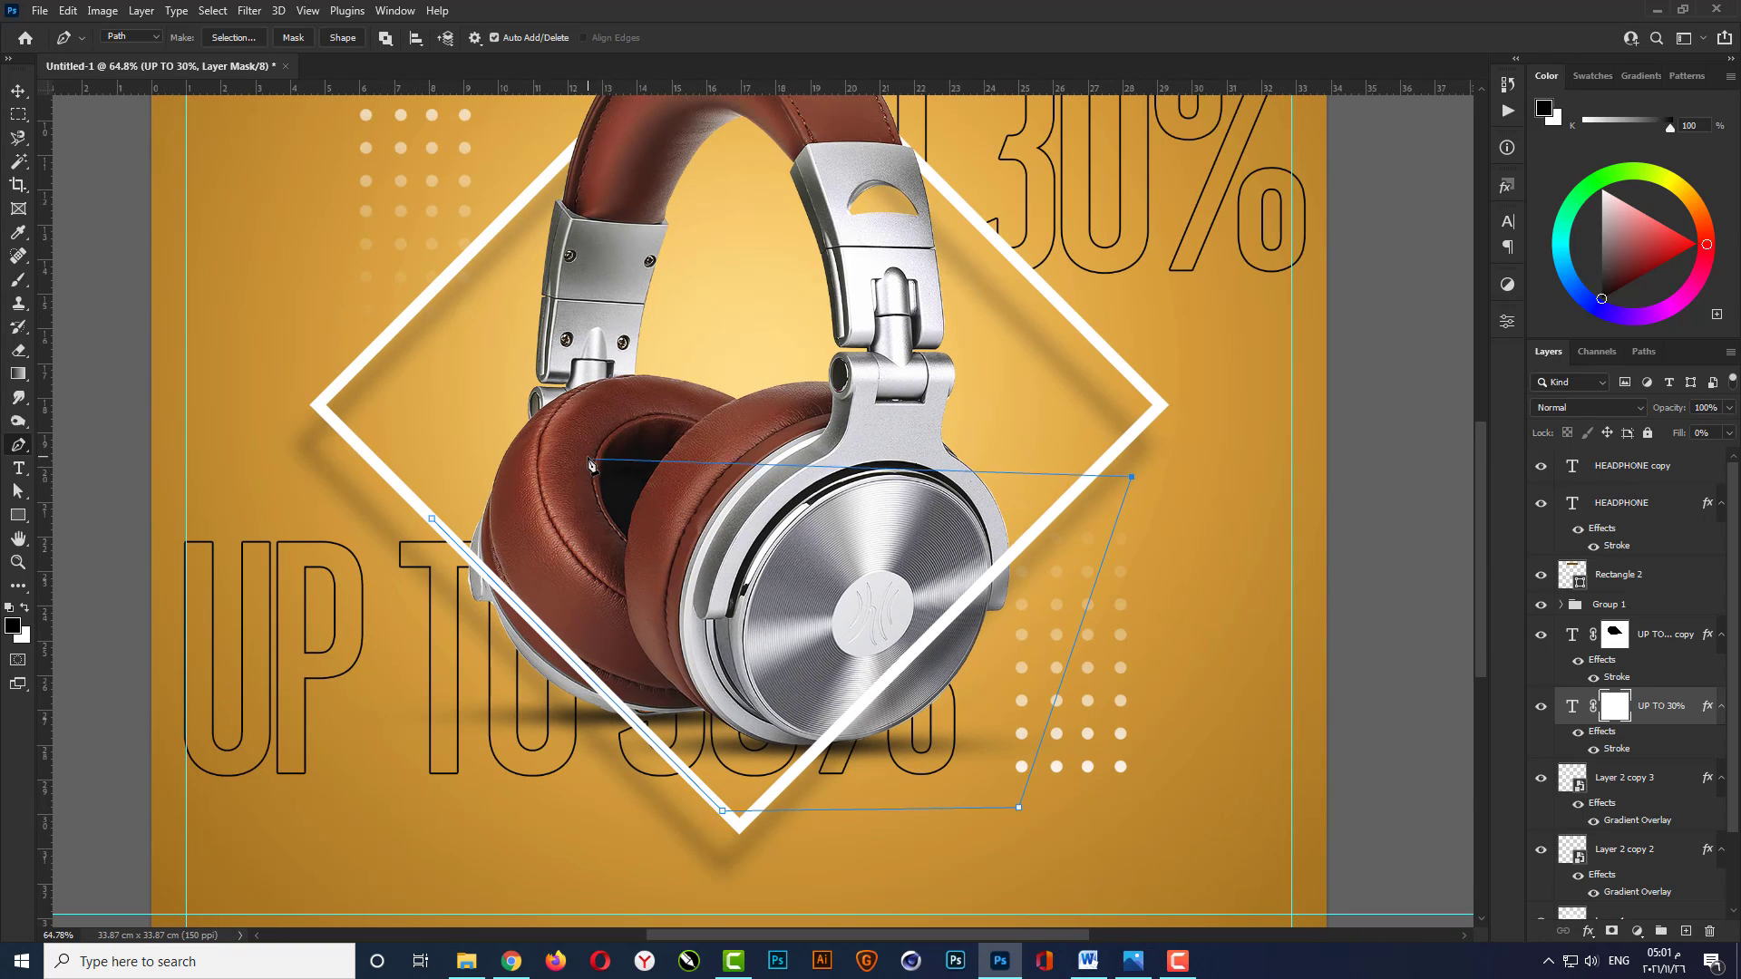
left_click(587, 457)
right_click(614, 561)
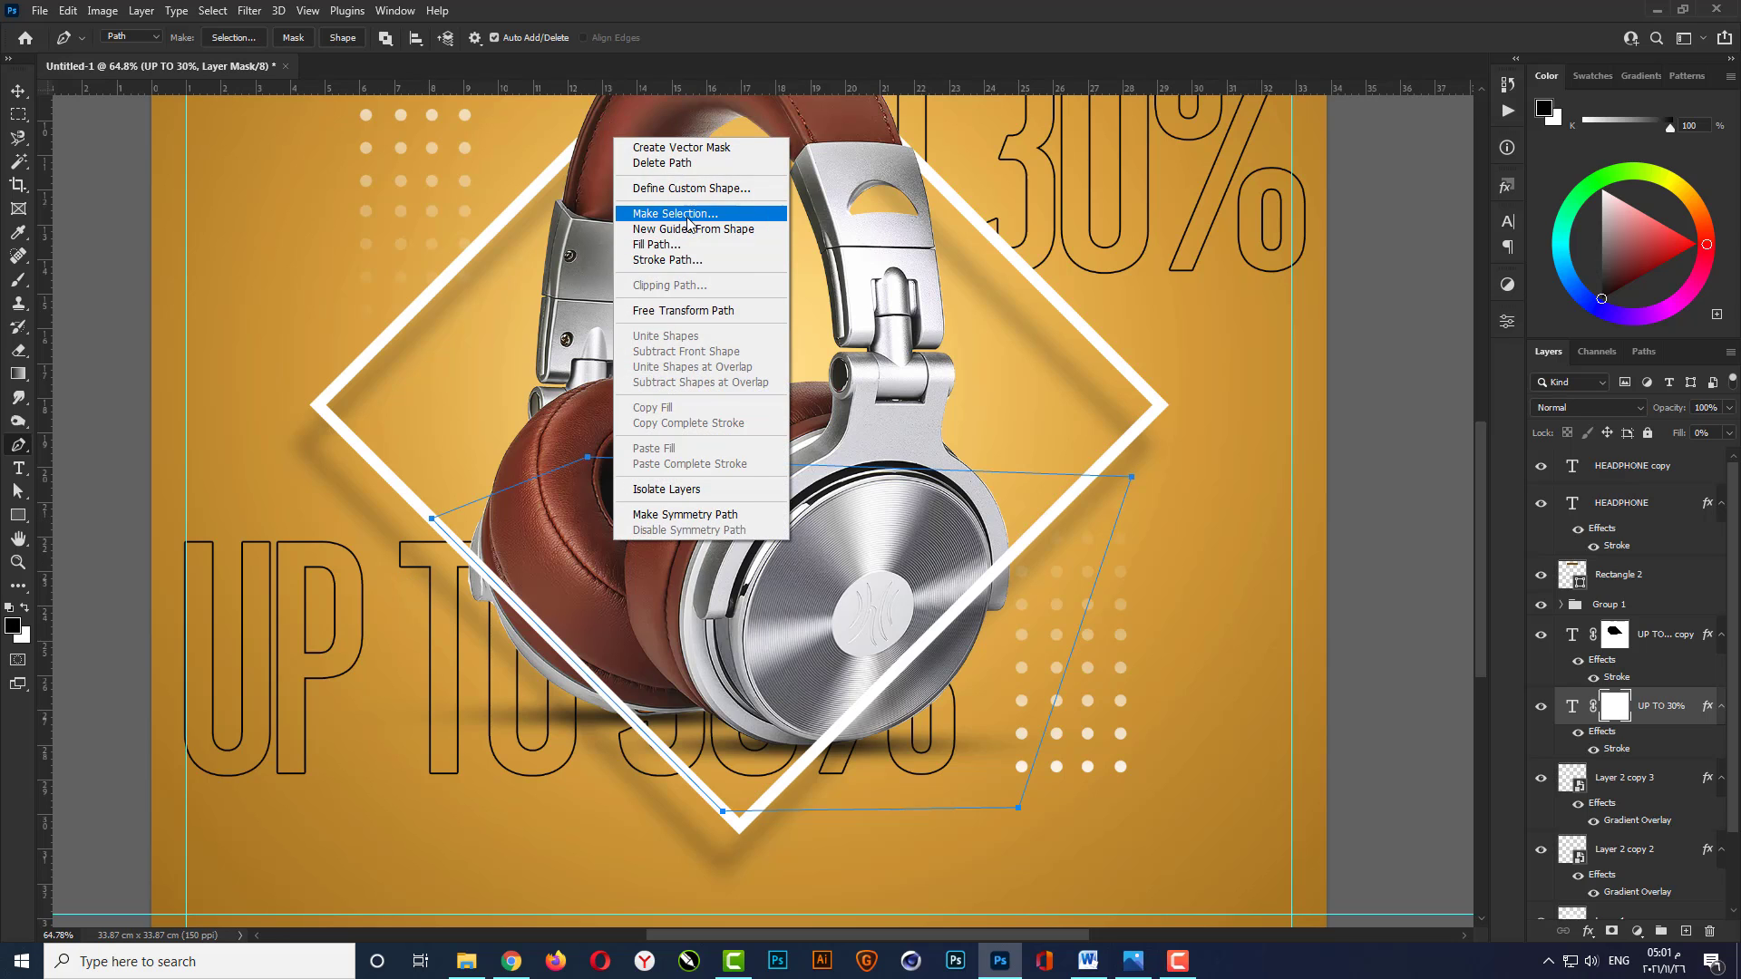
left_click(653, 221)
left_click(961, 256)
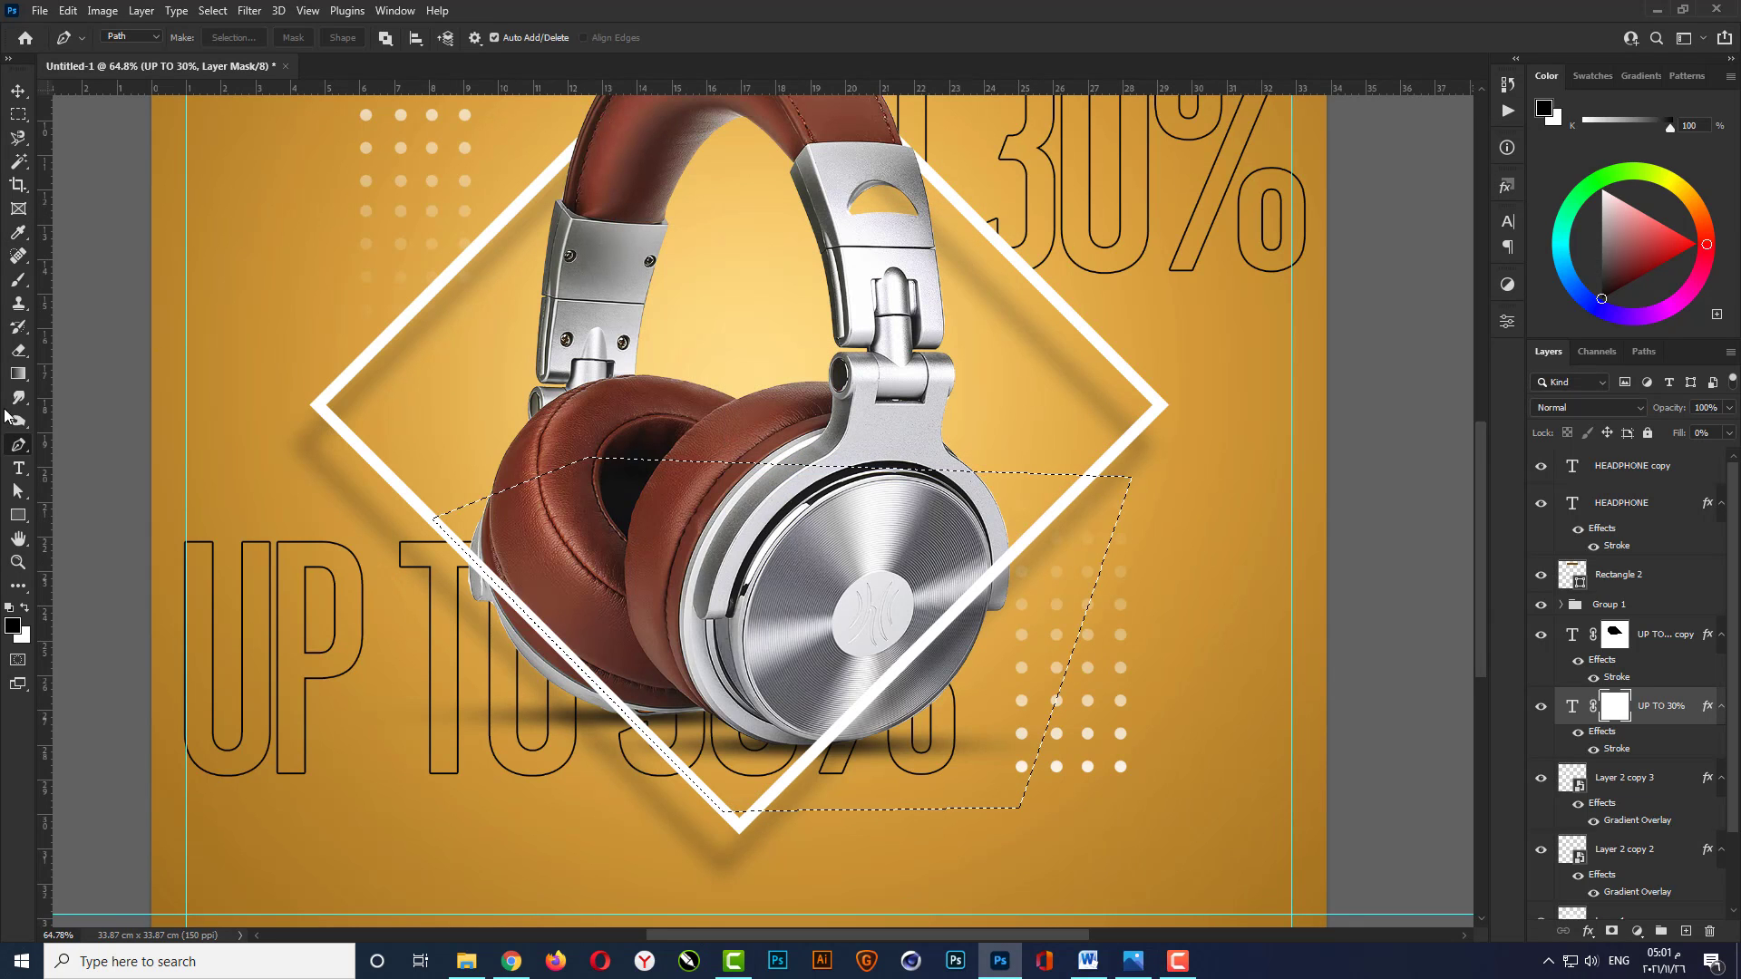
Paint black on the mask within the selection to hide the lower text from the diamond's lower-left edge rightwards, and deselect.
left_click(18, 280)
mouse_move(599, 673)
left_mouse_down()
mouse_move(708, 732)
mouse_move(919, 745)
mouse_move(996, 545)
mouse_move(835, 705)
left_mouse_up()
key("v")
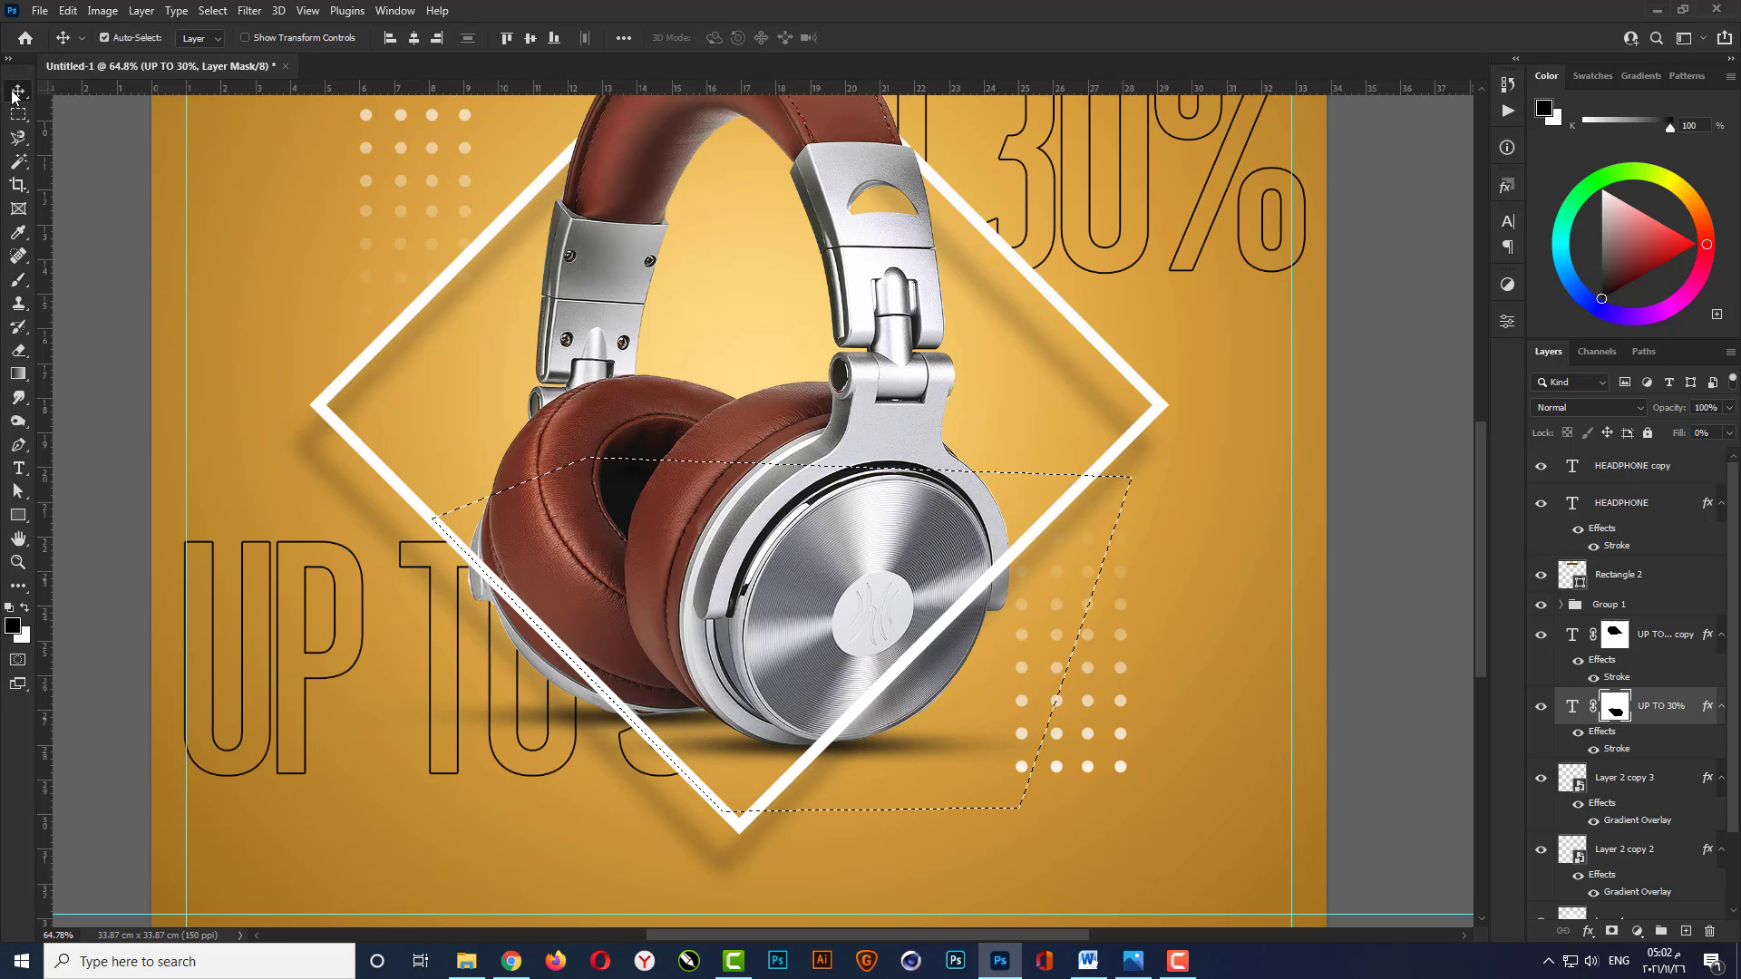
key("ctrl+d")
key("ctrl+0")
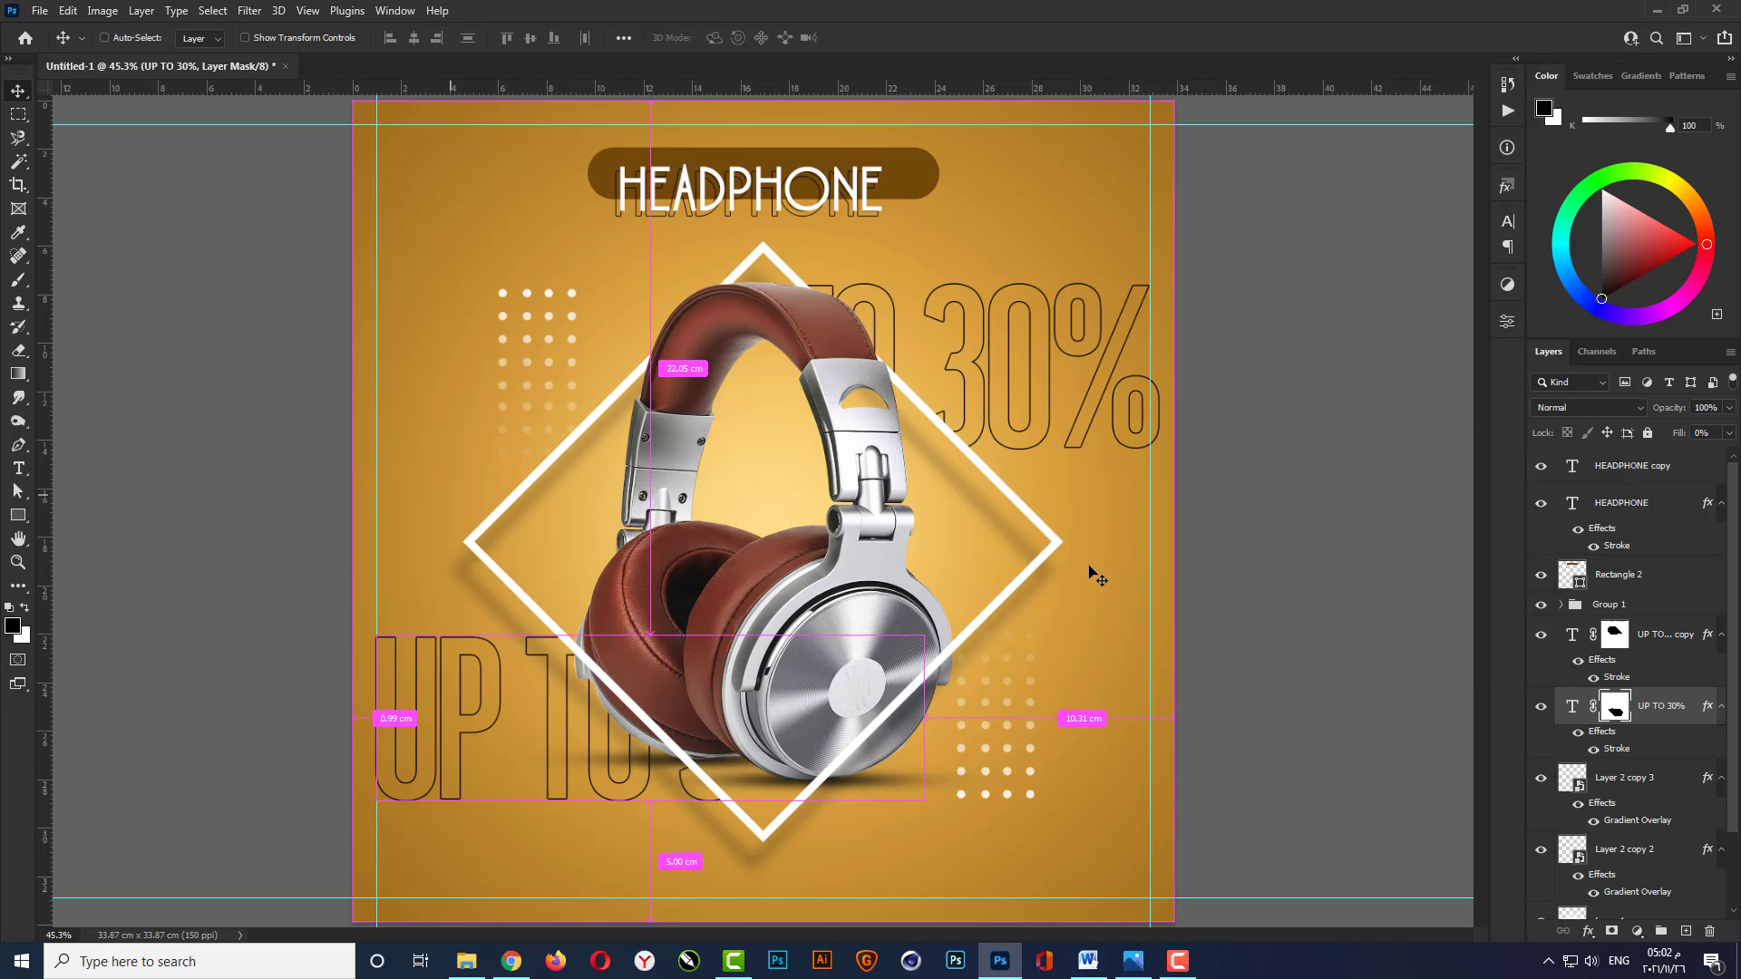
left_click(1238, 610)
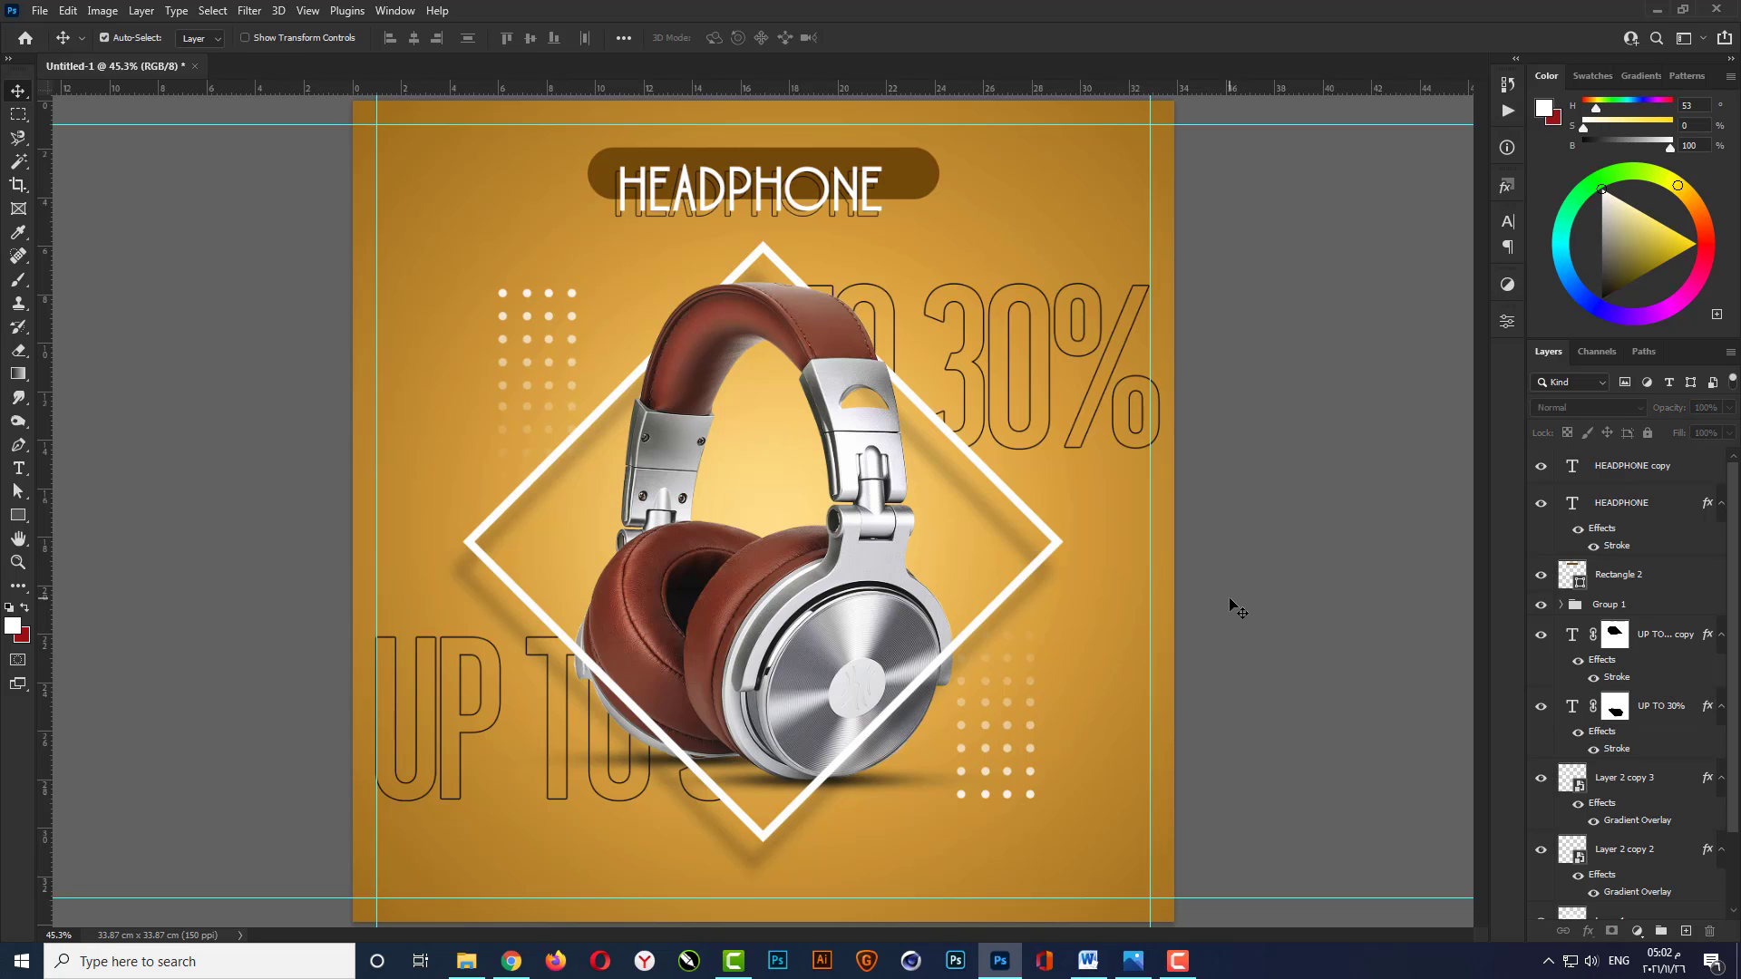
left_click_drag(558, 162, 646, 198)
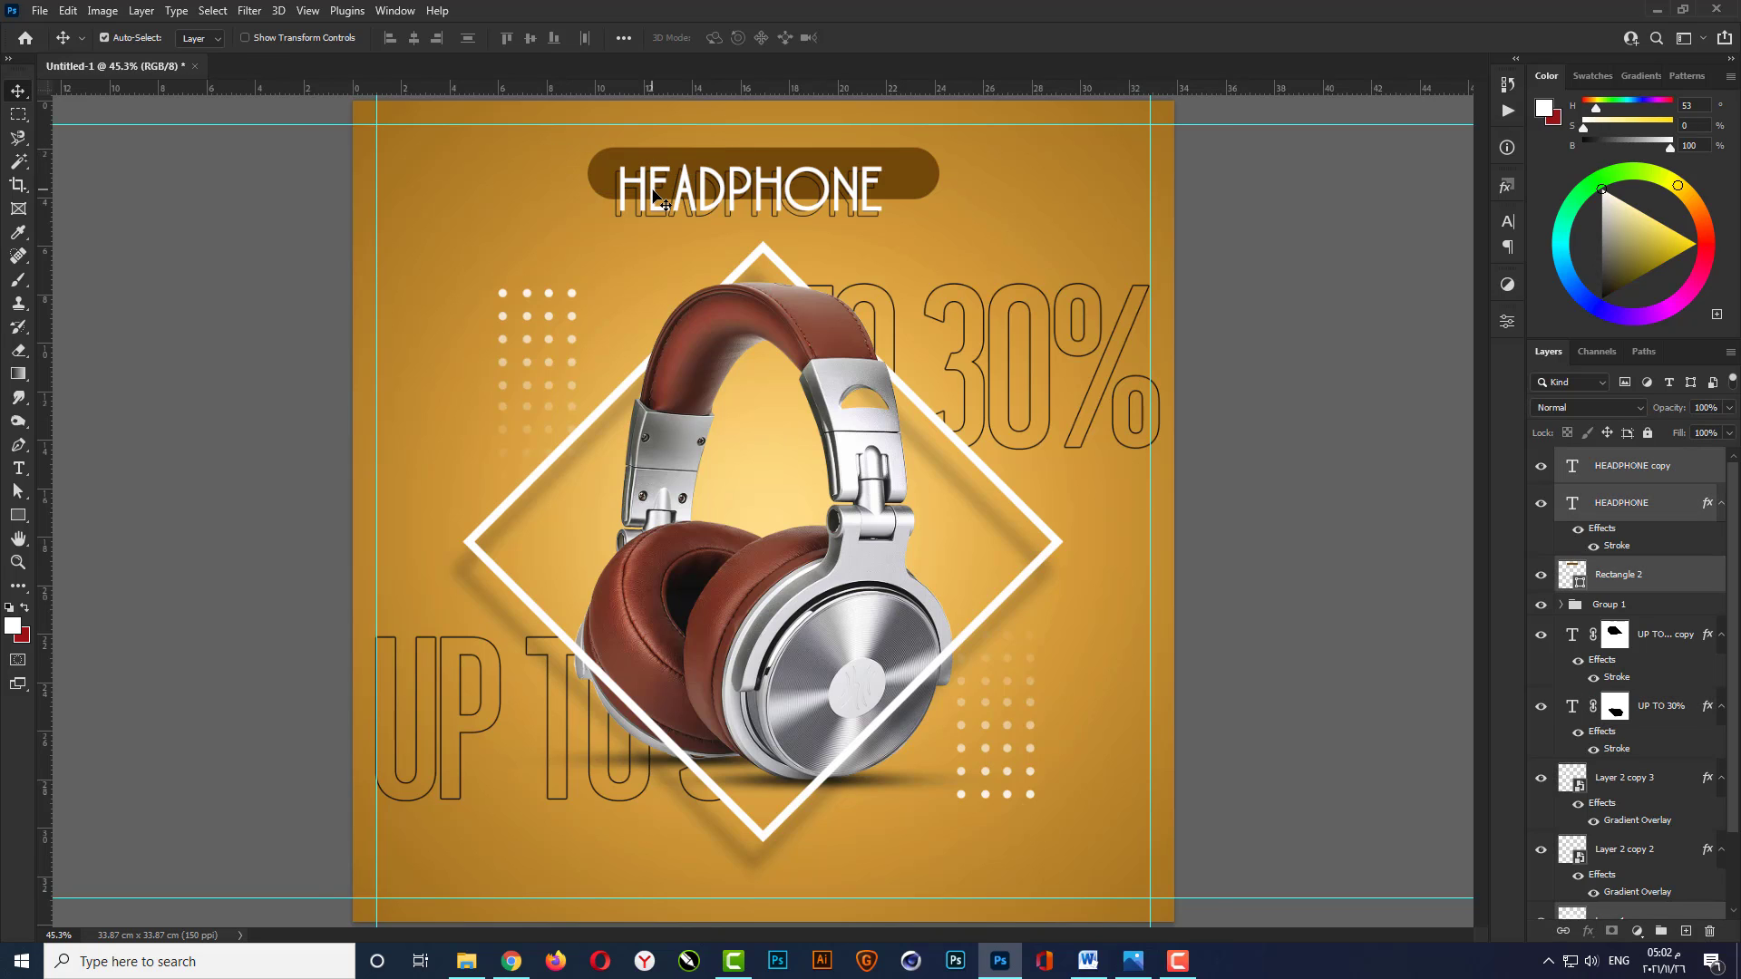
key("ctrl+t")
key("Return")
left_click(1333, 401)
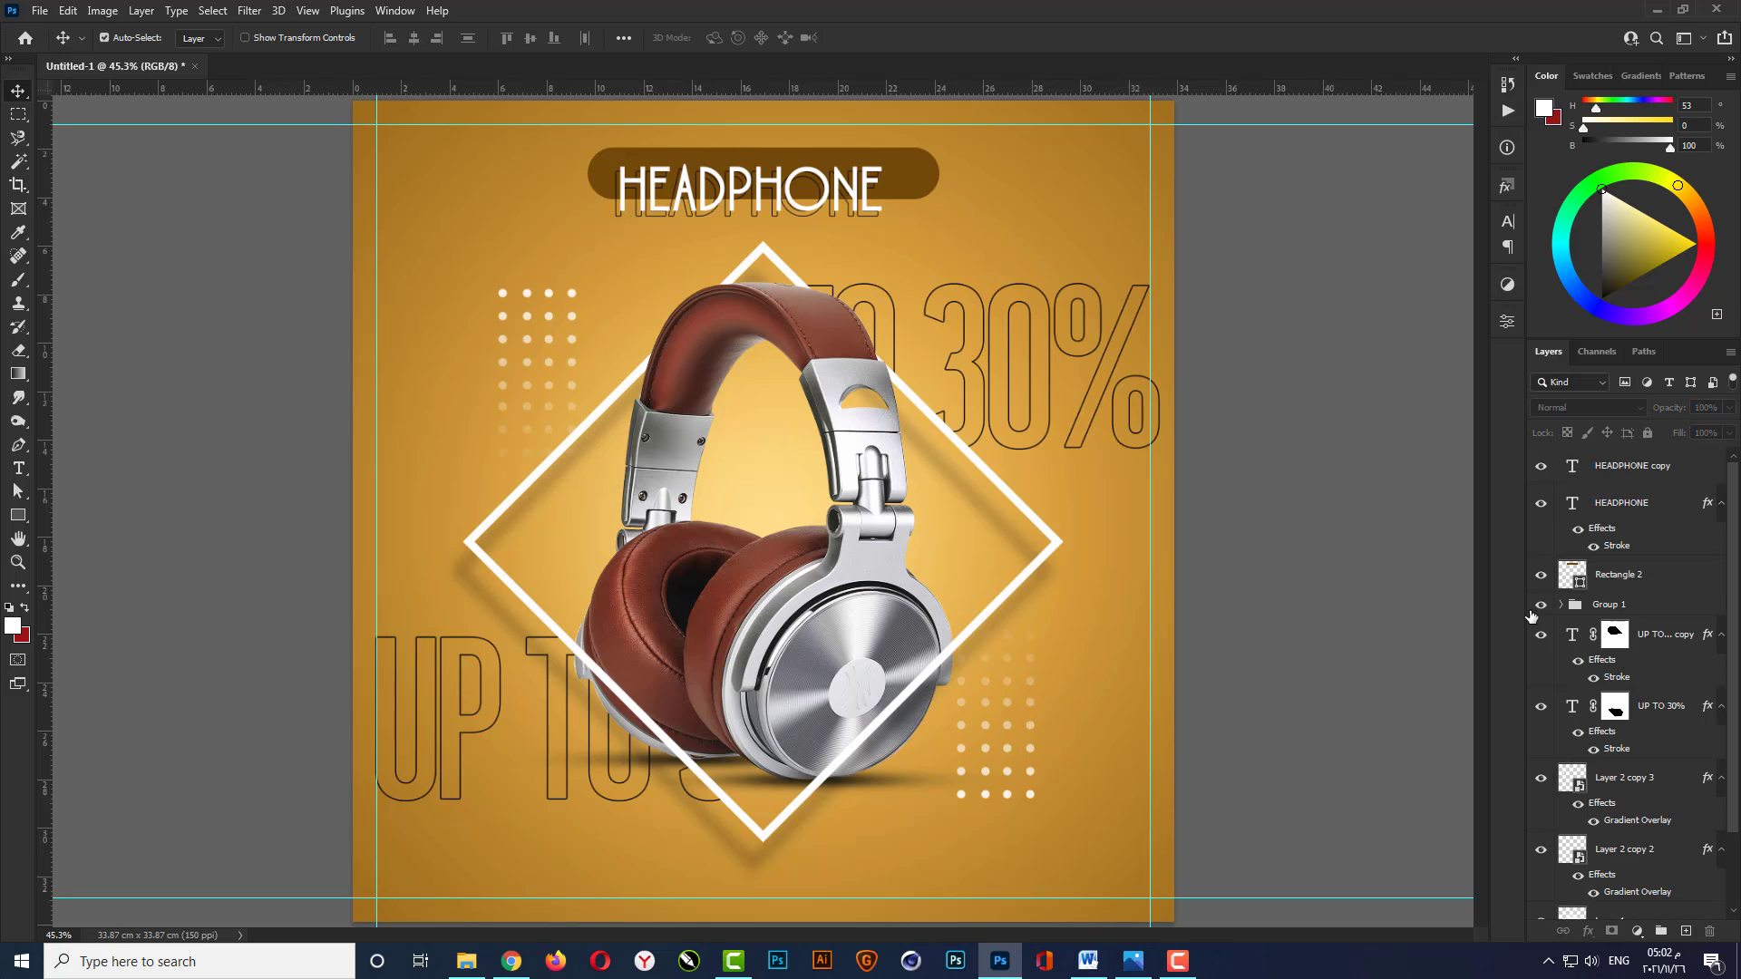
Scale both HEADPHONE text layers and Rectangle 2 together from their centre to about 130%.
left_click(1632, 467)
left_click(1614, 578, "shift")
key("ctrl+t")
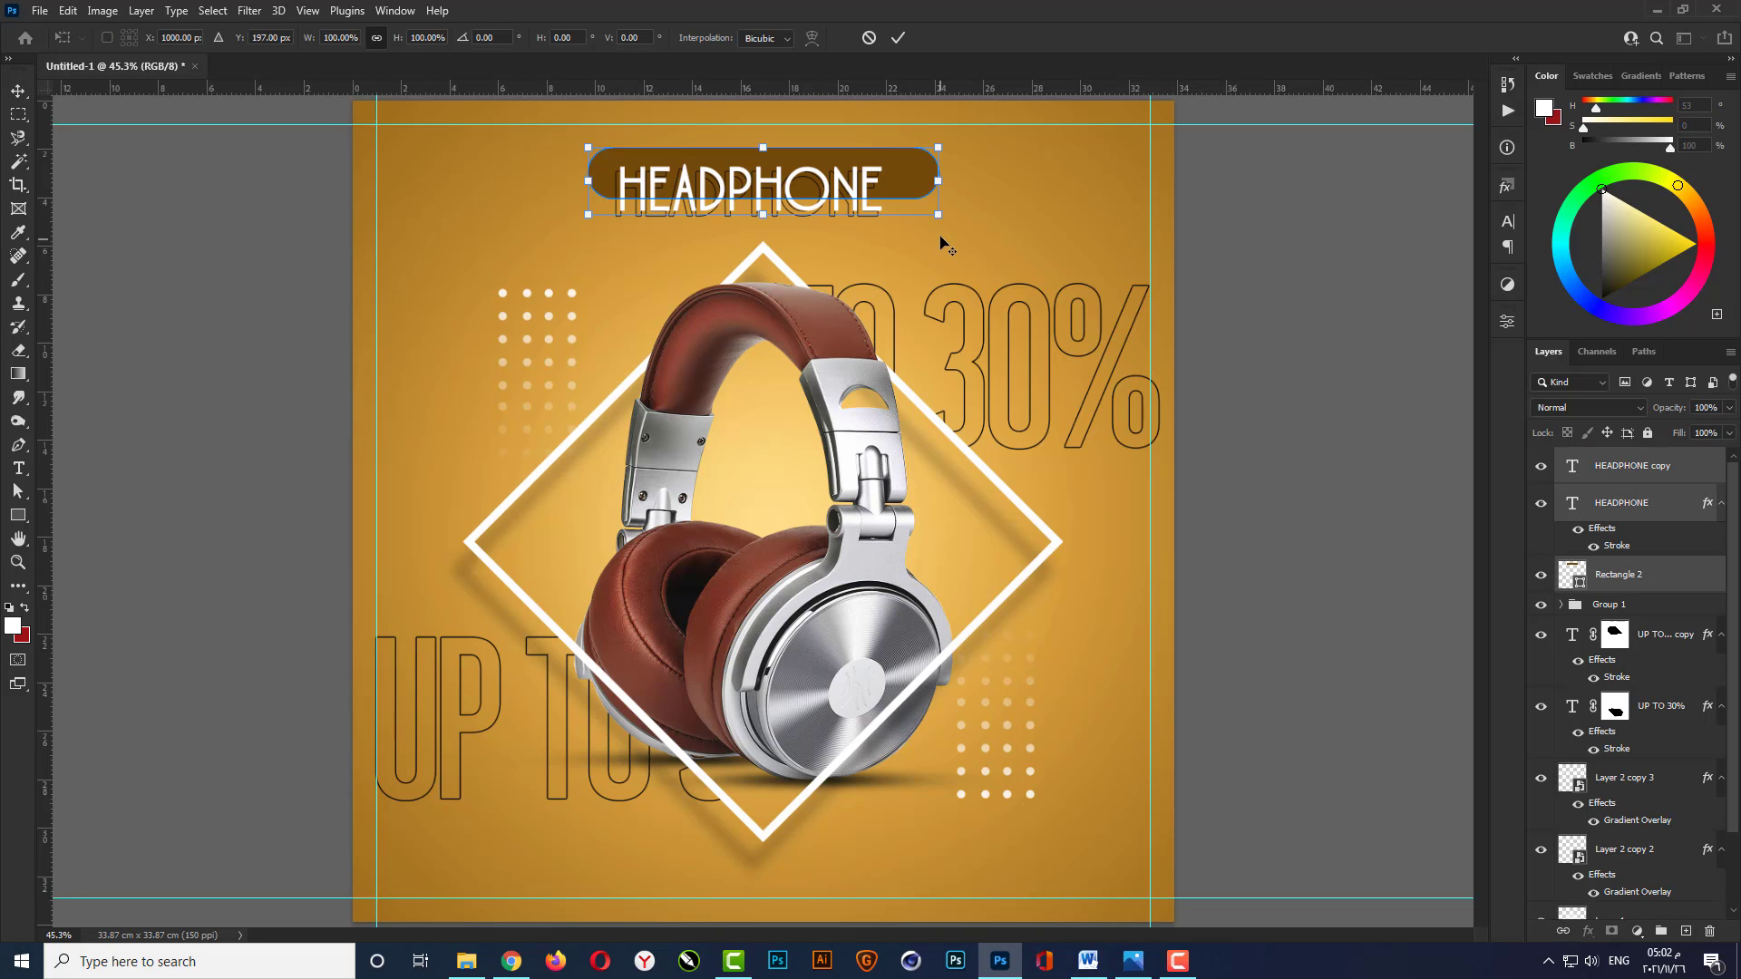
left_click_drag(938, 217, 990, 237)
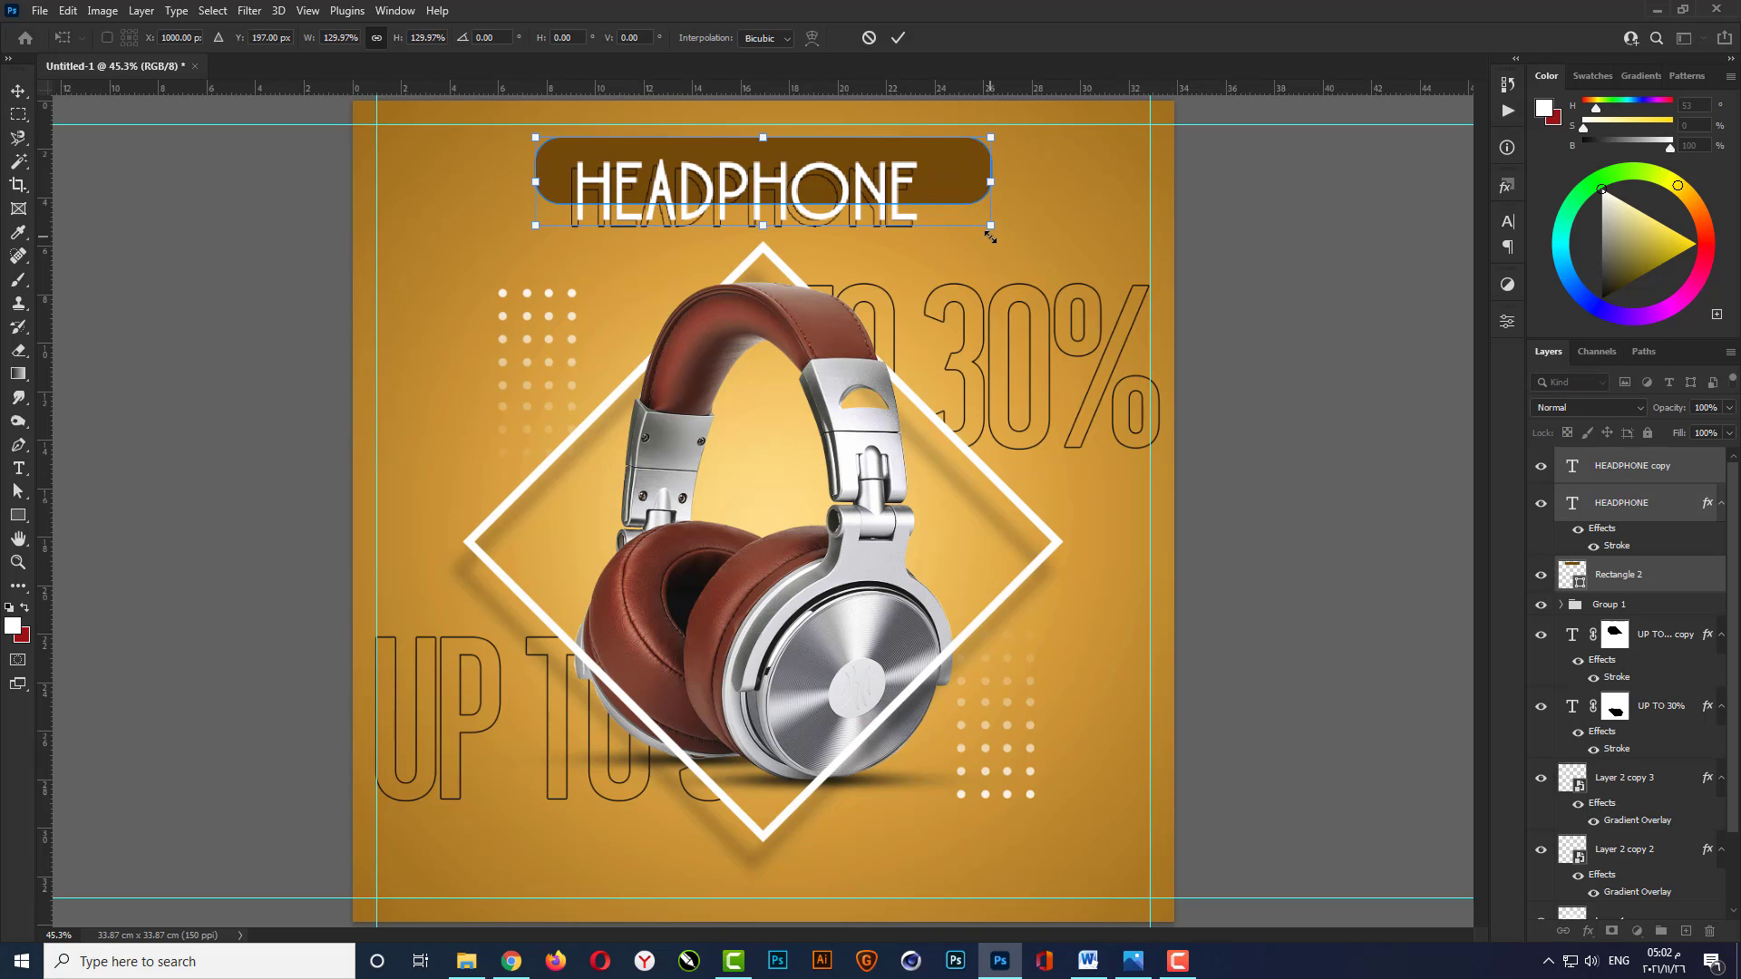
key("Return")
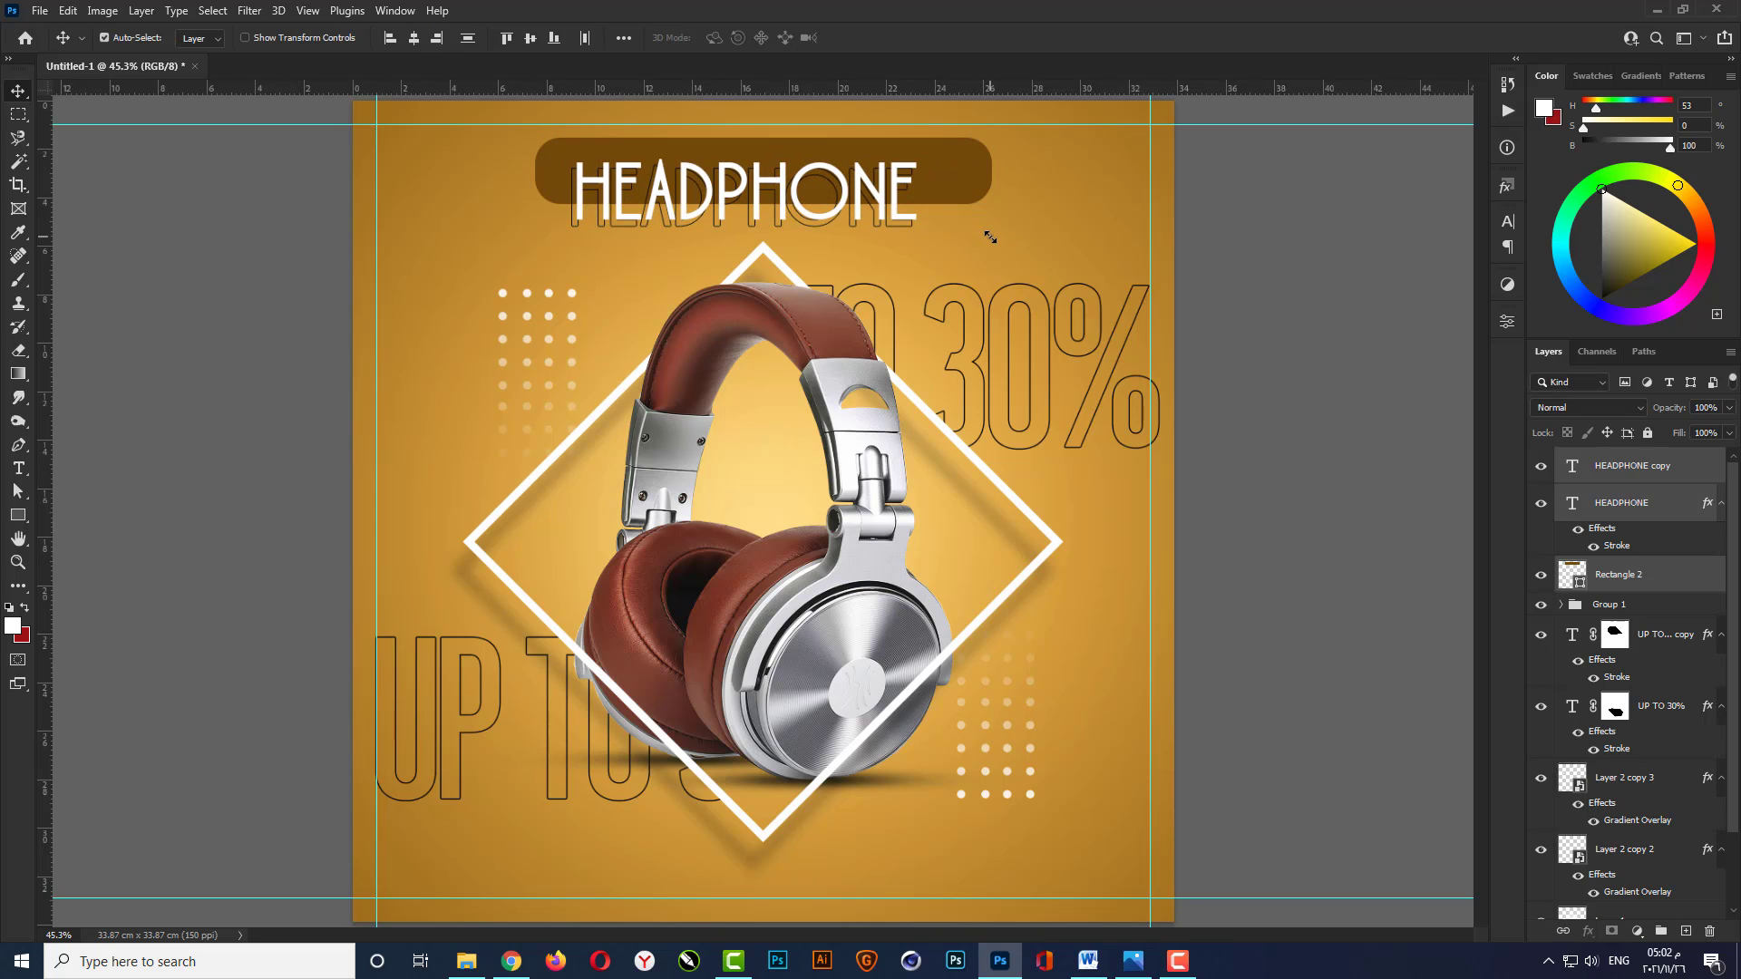
left_click(1231, 376)
Set the corner radius of the brown Rectangle 2 shape behind the title to 100 px.
left_click(1606, 585)
left_click(1507, 325)
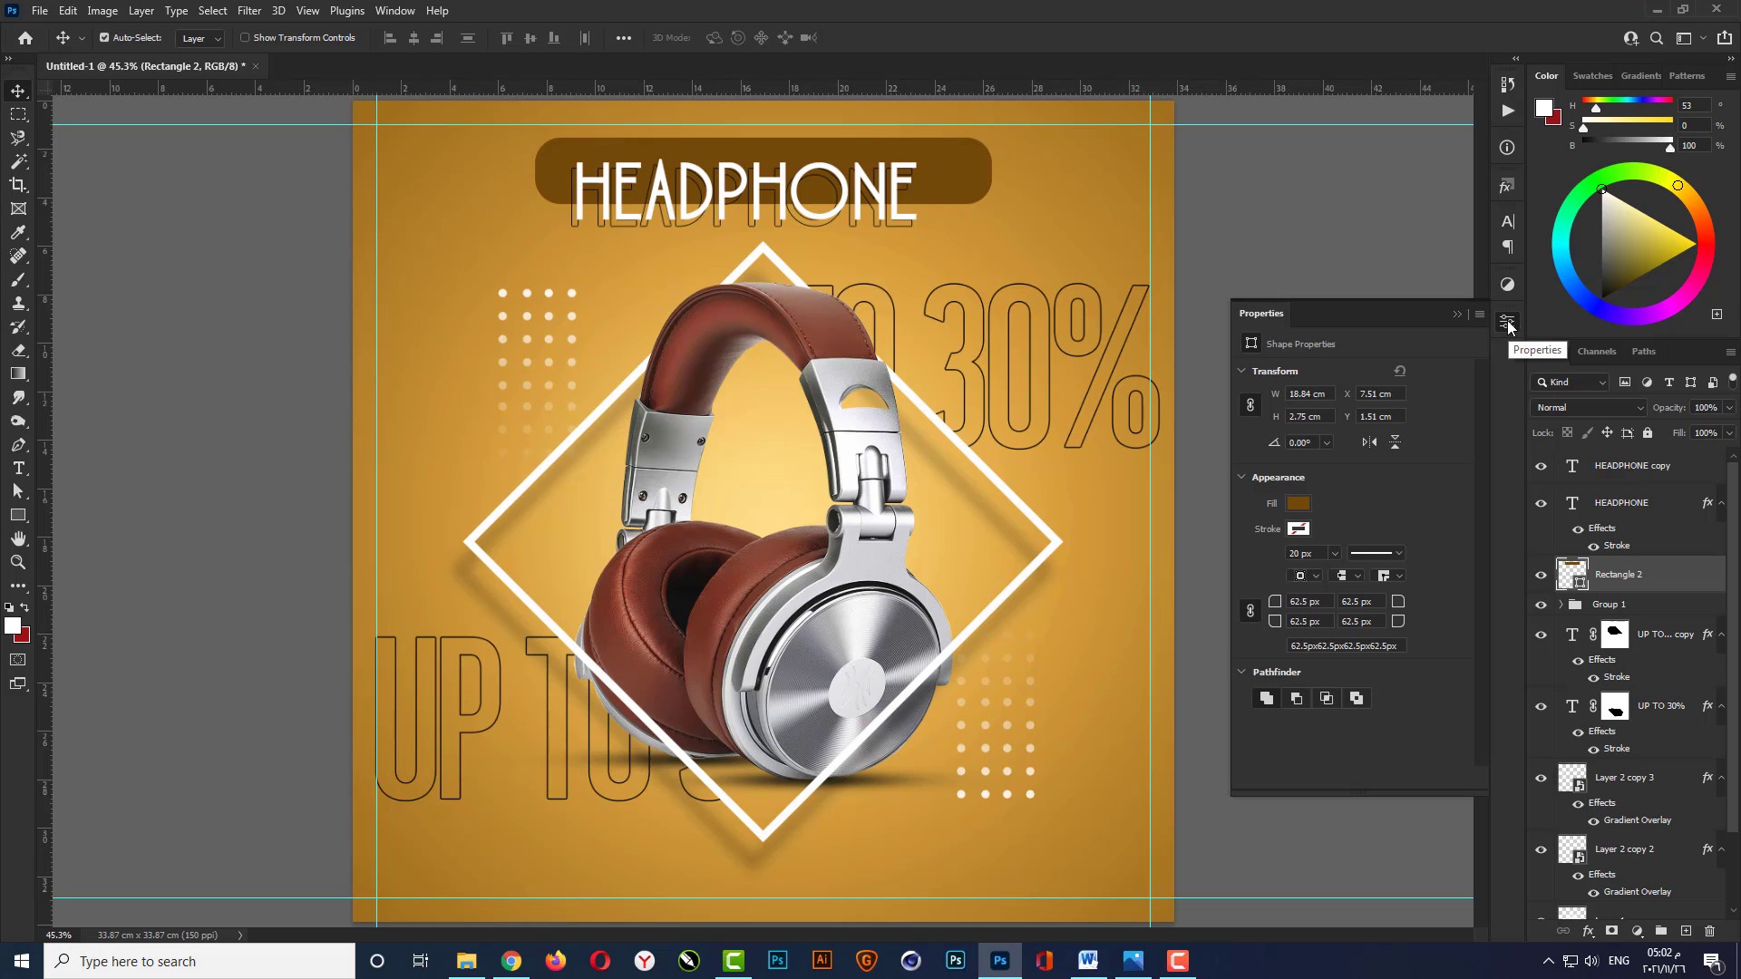
type("100")
key("Return")
left_click(1458, 314)
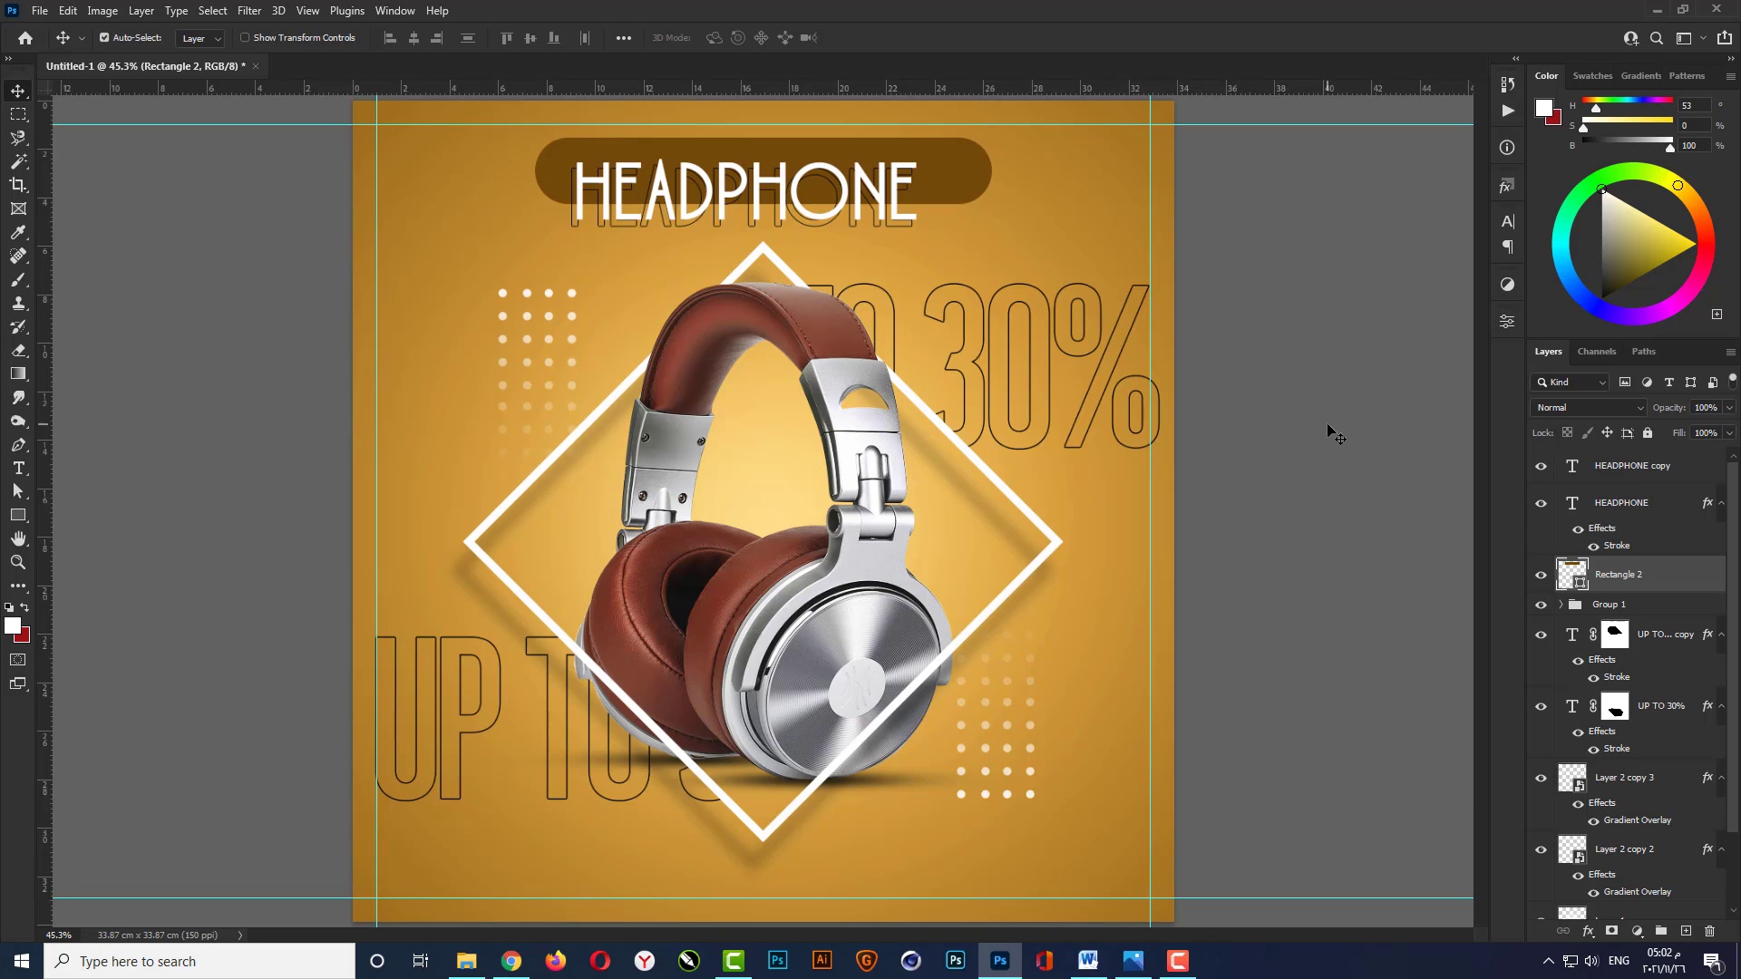
Switch to the Word document and copy the line "Isolate from the world".
left_click(1088, 962)
left_click(700, 271)
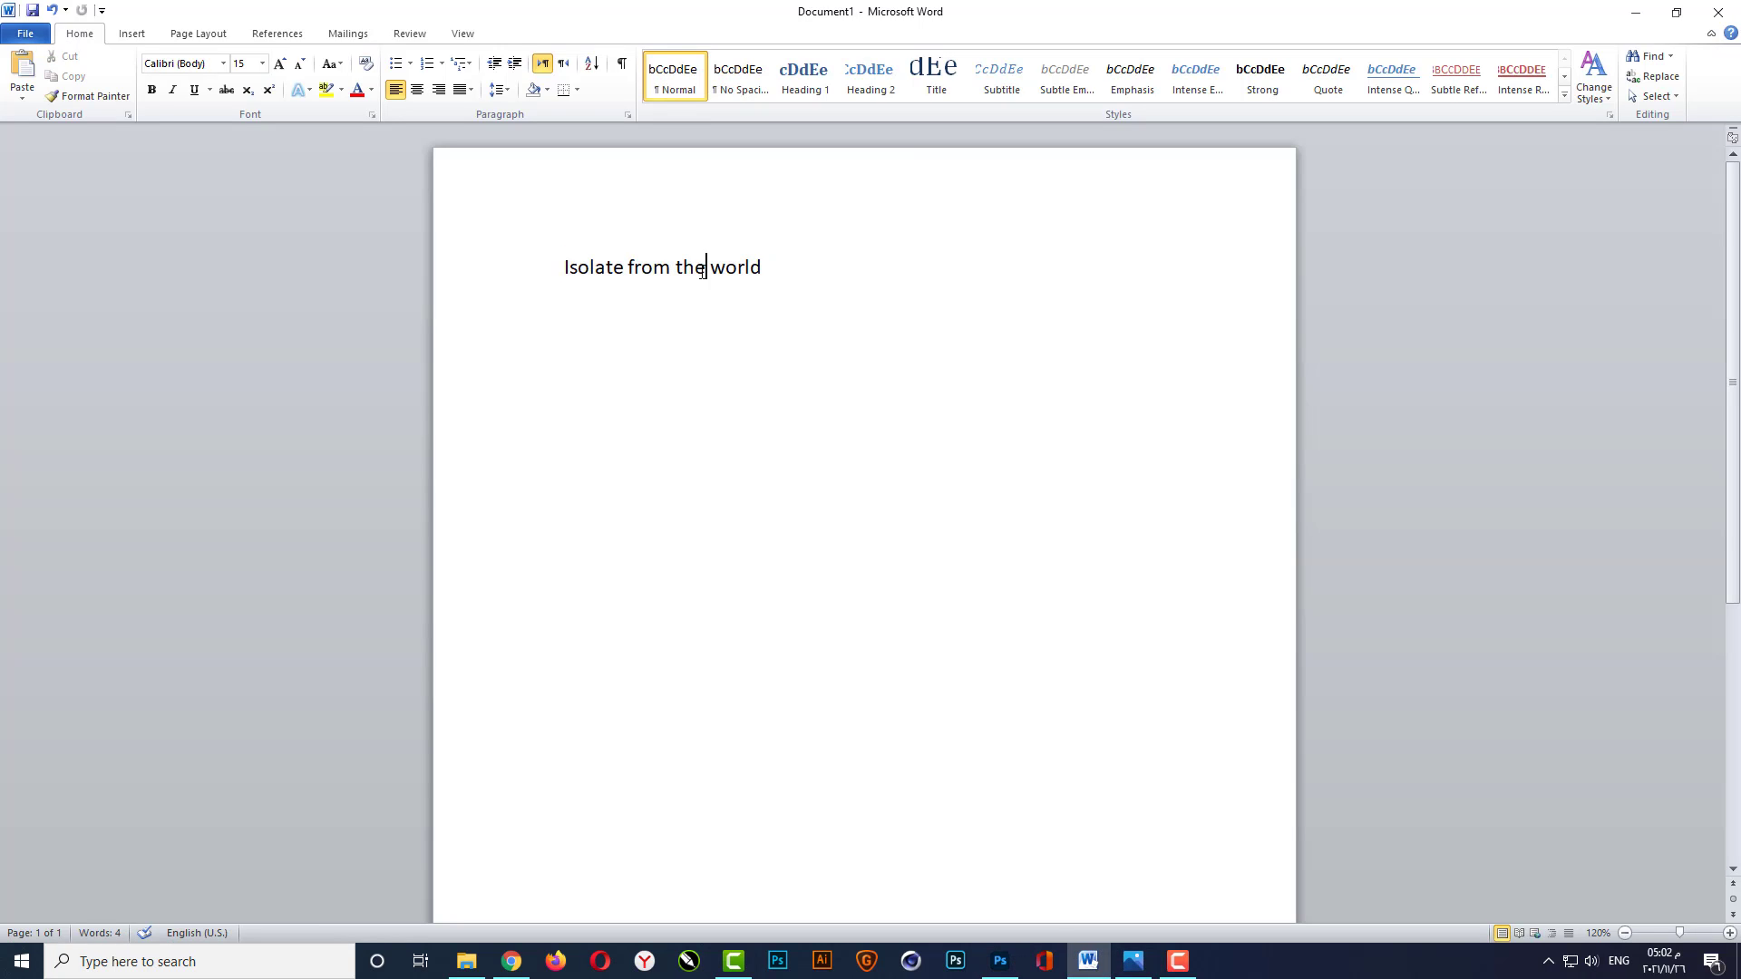
double_click(700, 271)
triple_click(700, 271)
key("ctrl+c")
Return to Photoshop and paste "Isolate from the world" as a new text layer centred just below the diamond's lowest corner.
left_click(1000, 961)
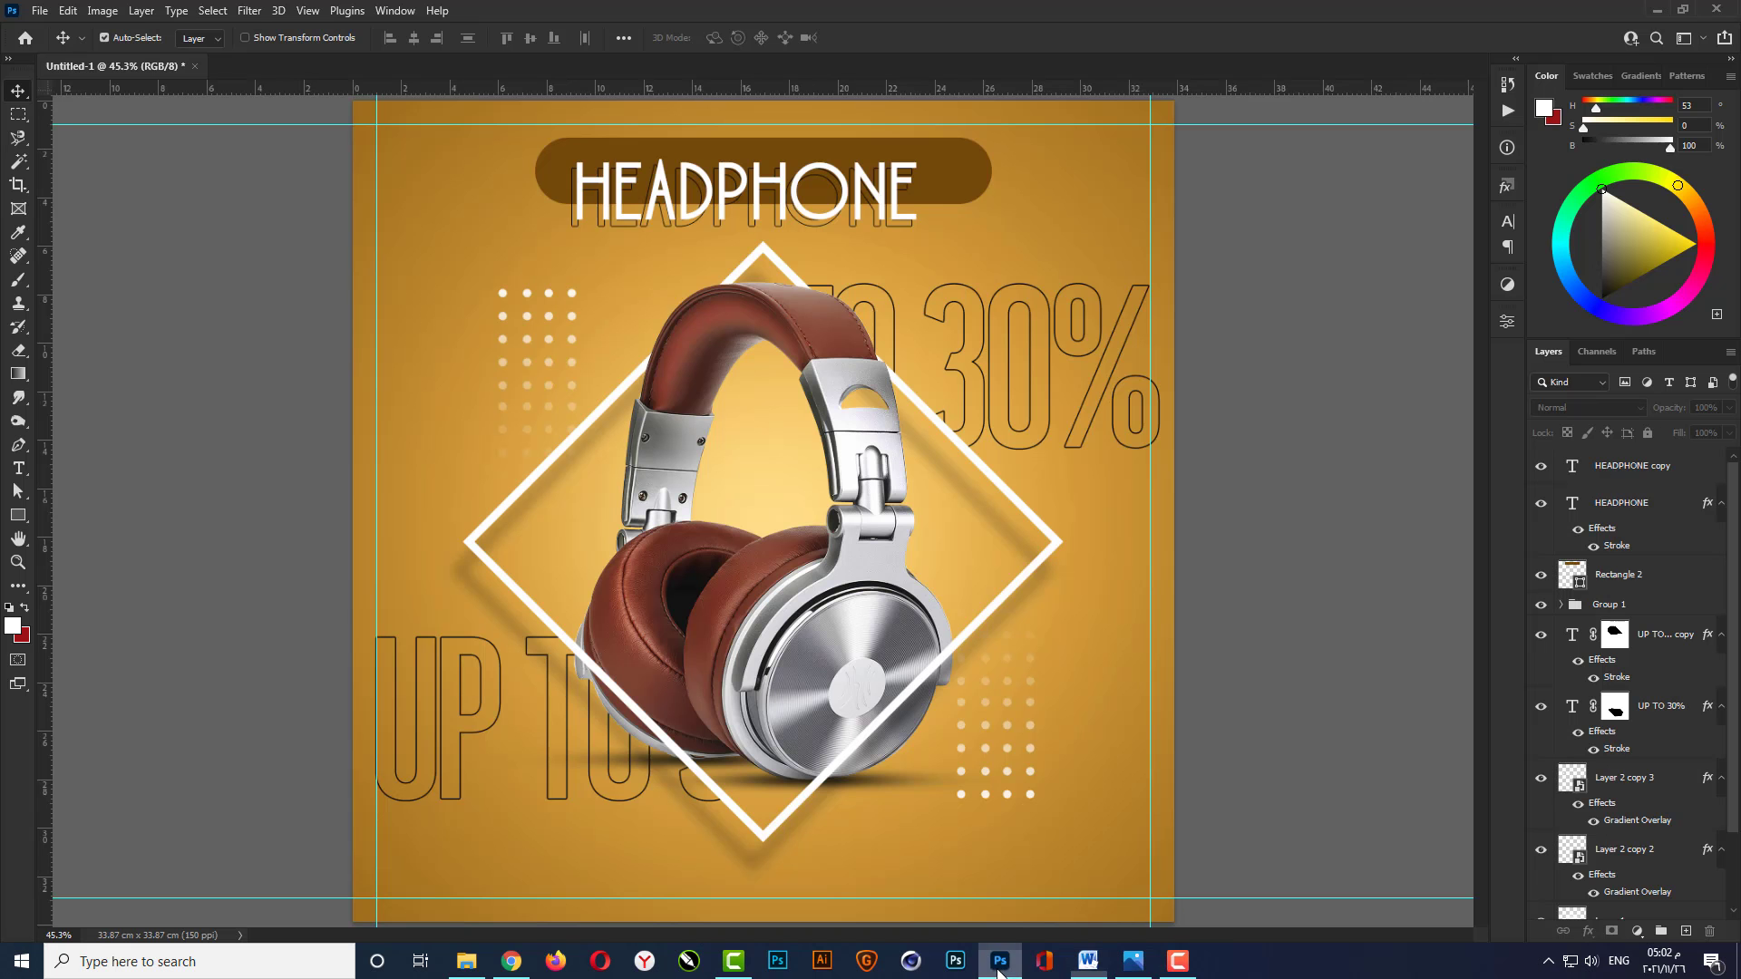
left_click(18, 468)
left_click(701, 885)
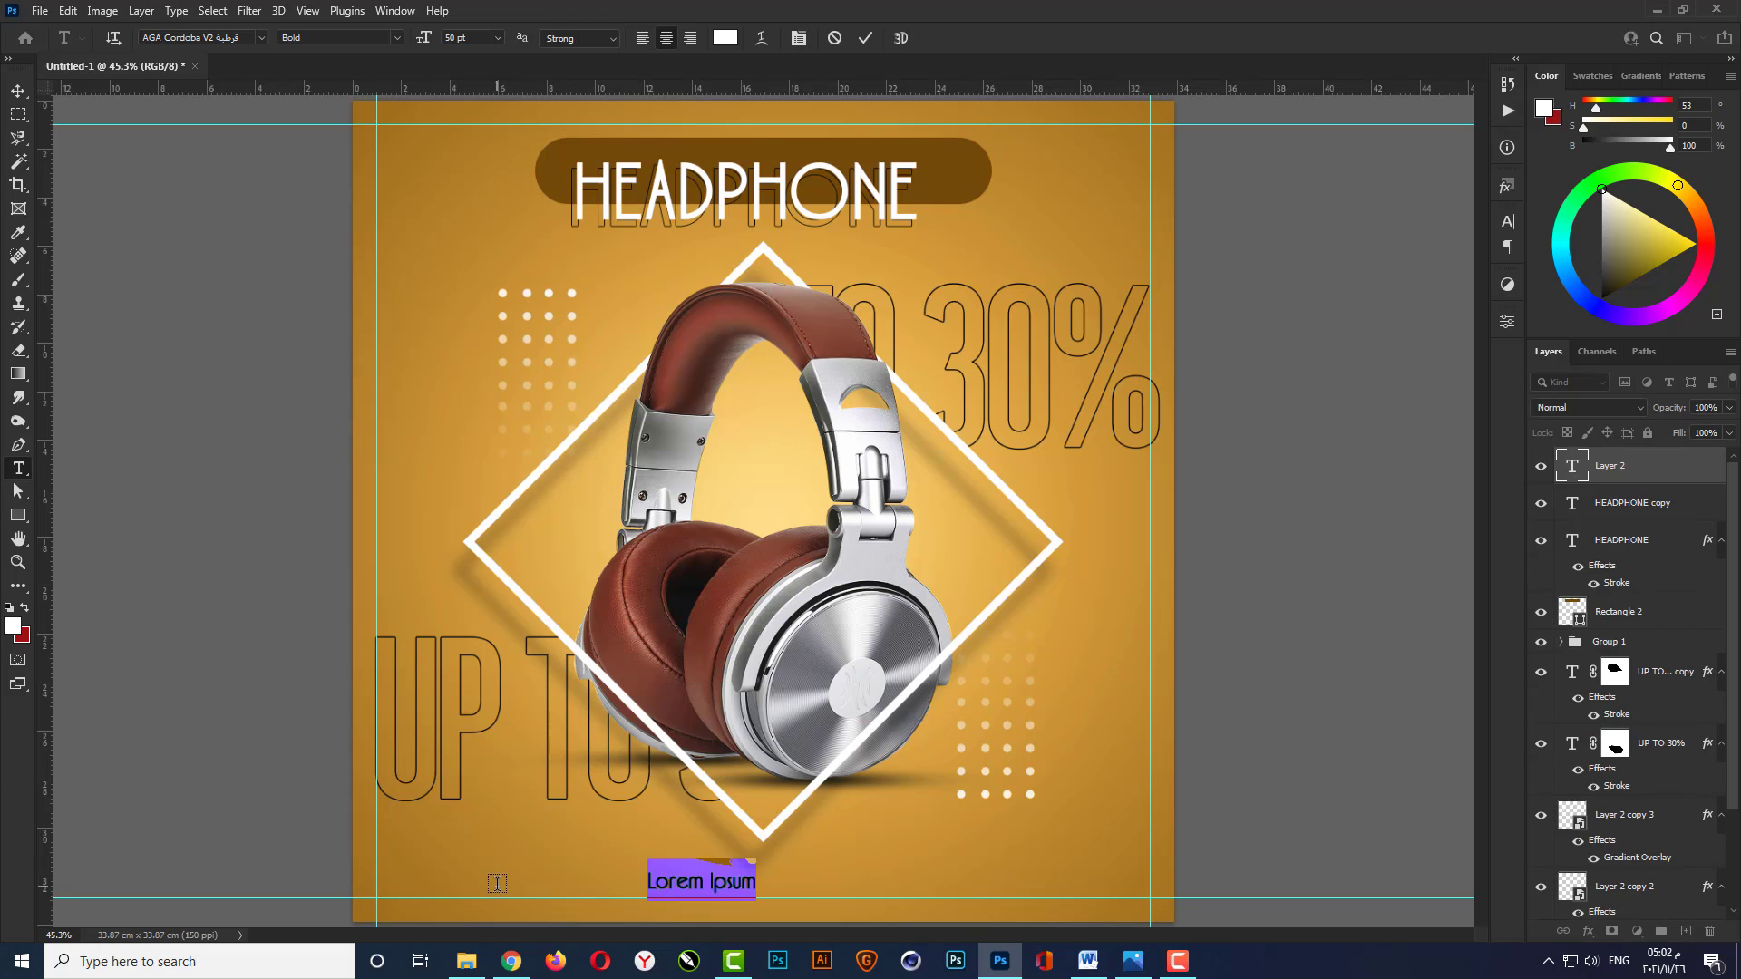
key("ctrl+v")
left_click(1346, 620)
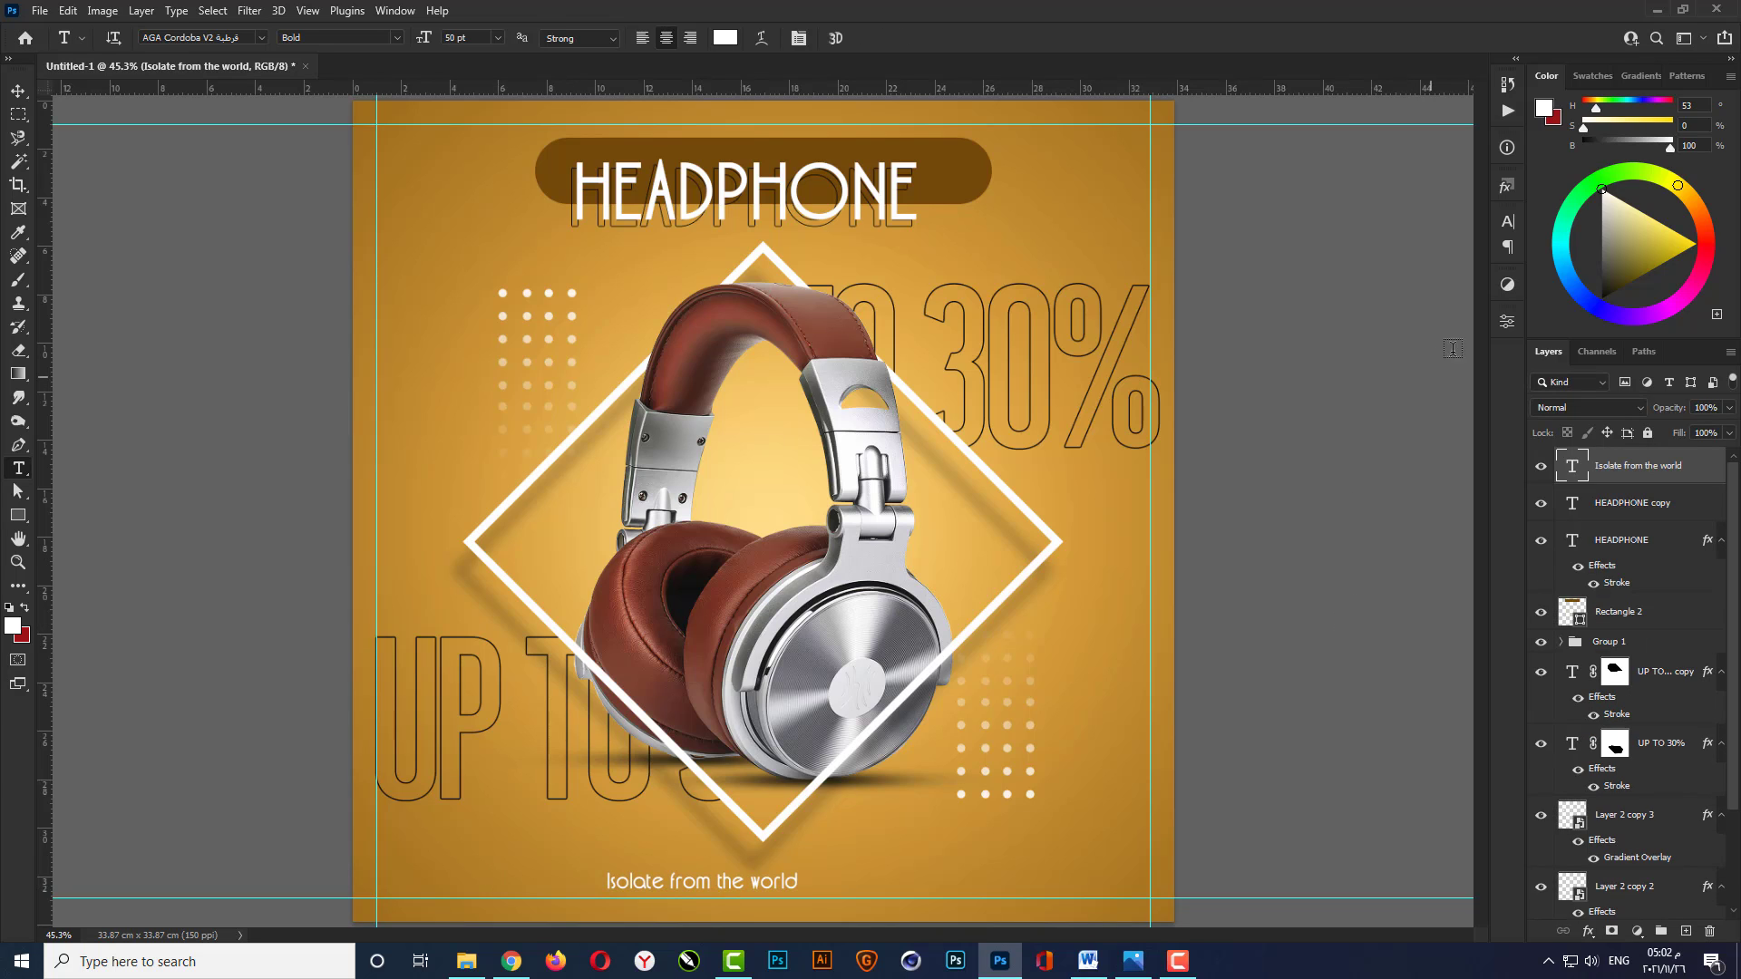
Set the "Isolate from the world" tagline in all caps and change its font to Britannic Bold Regular.
left_click(1508, 222)
left_click(1361, 349)
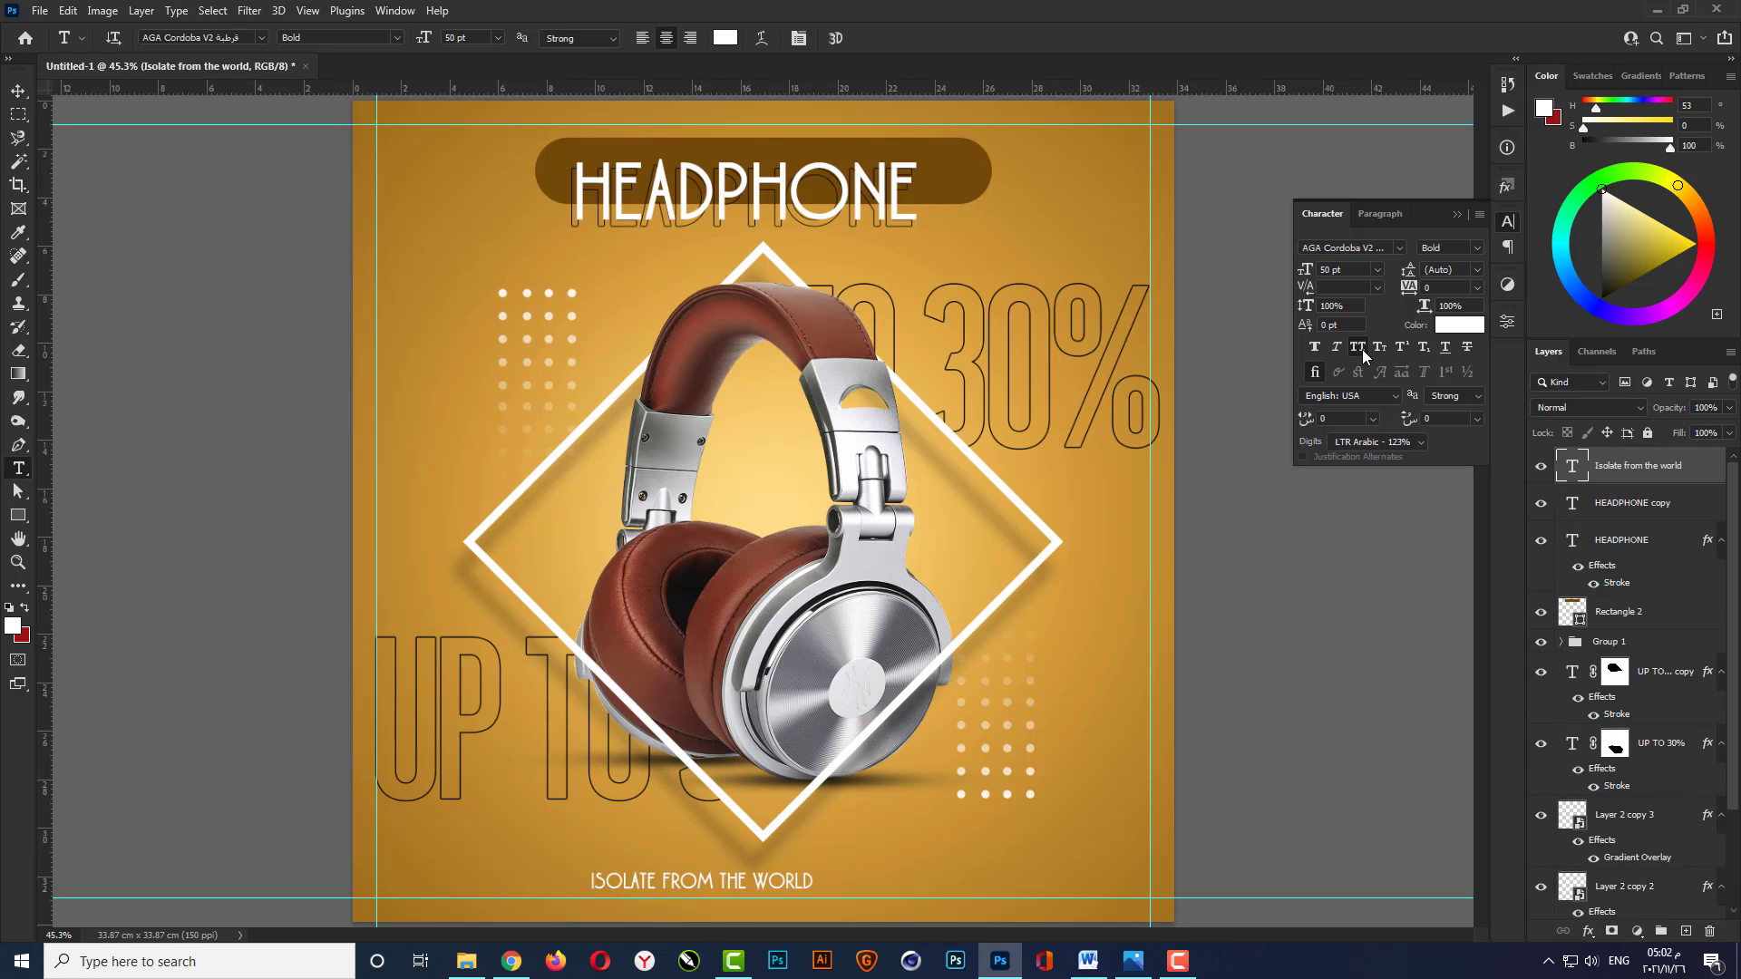
left_click(1373, 245)
type("./.")
key("BackSpace")
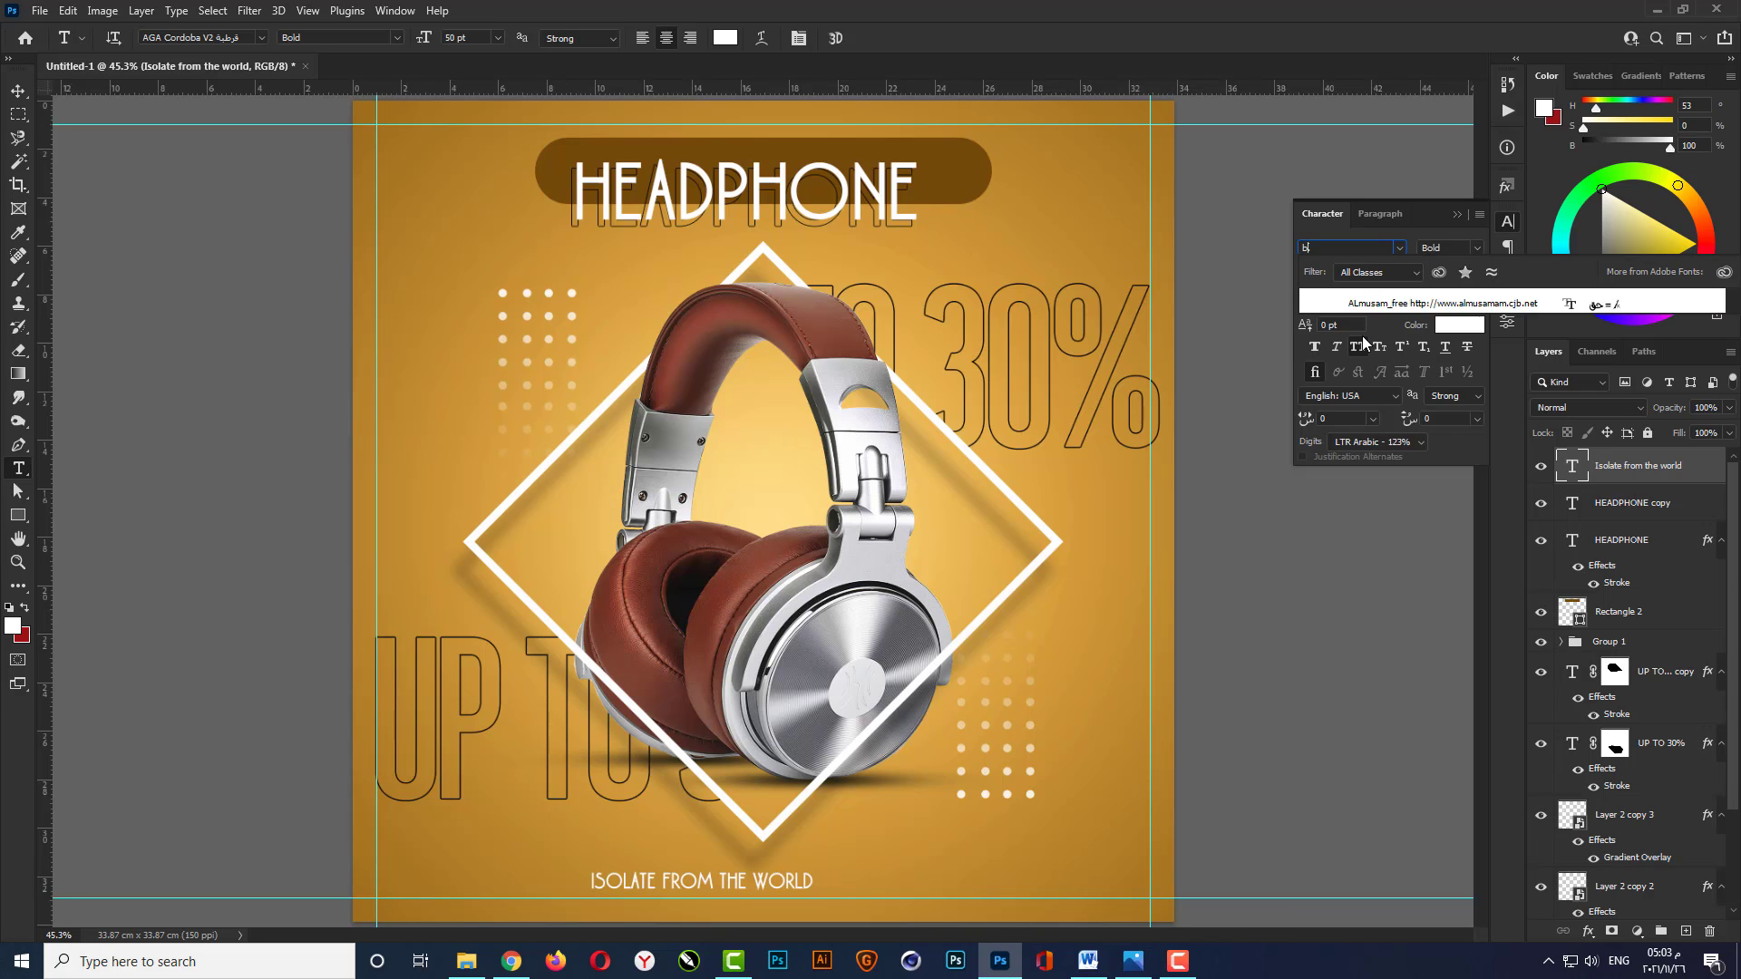
key("BackSpace")
type("b")
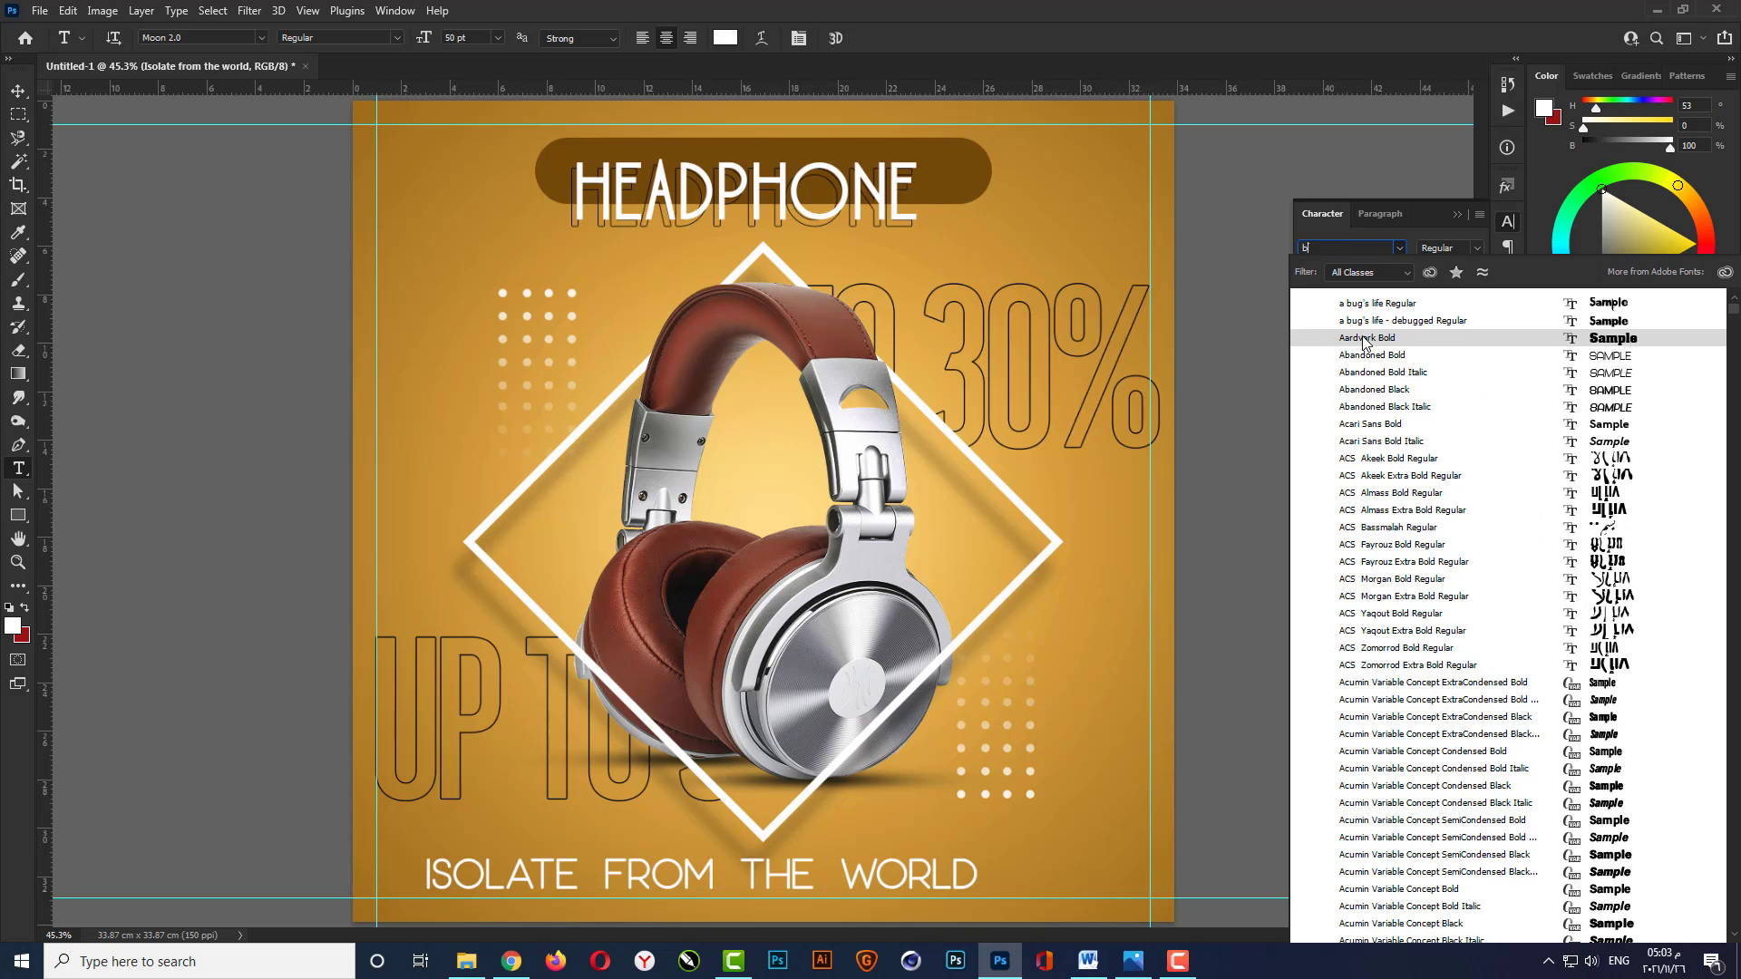
type("r")
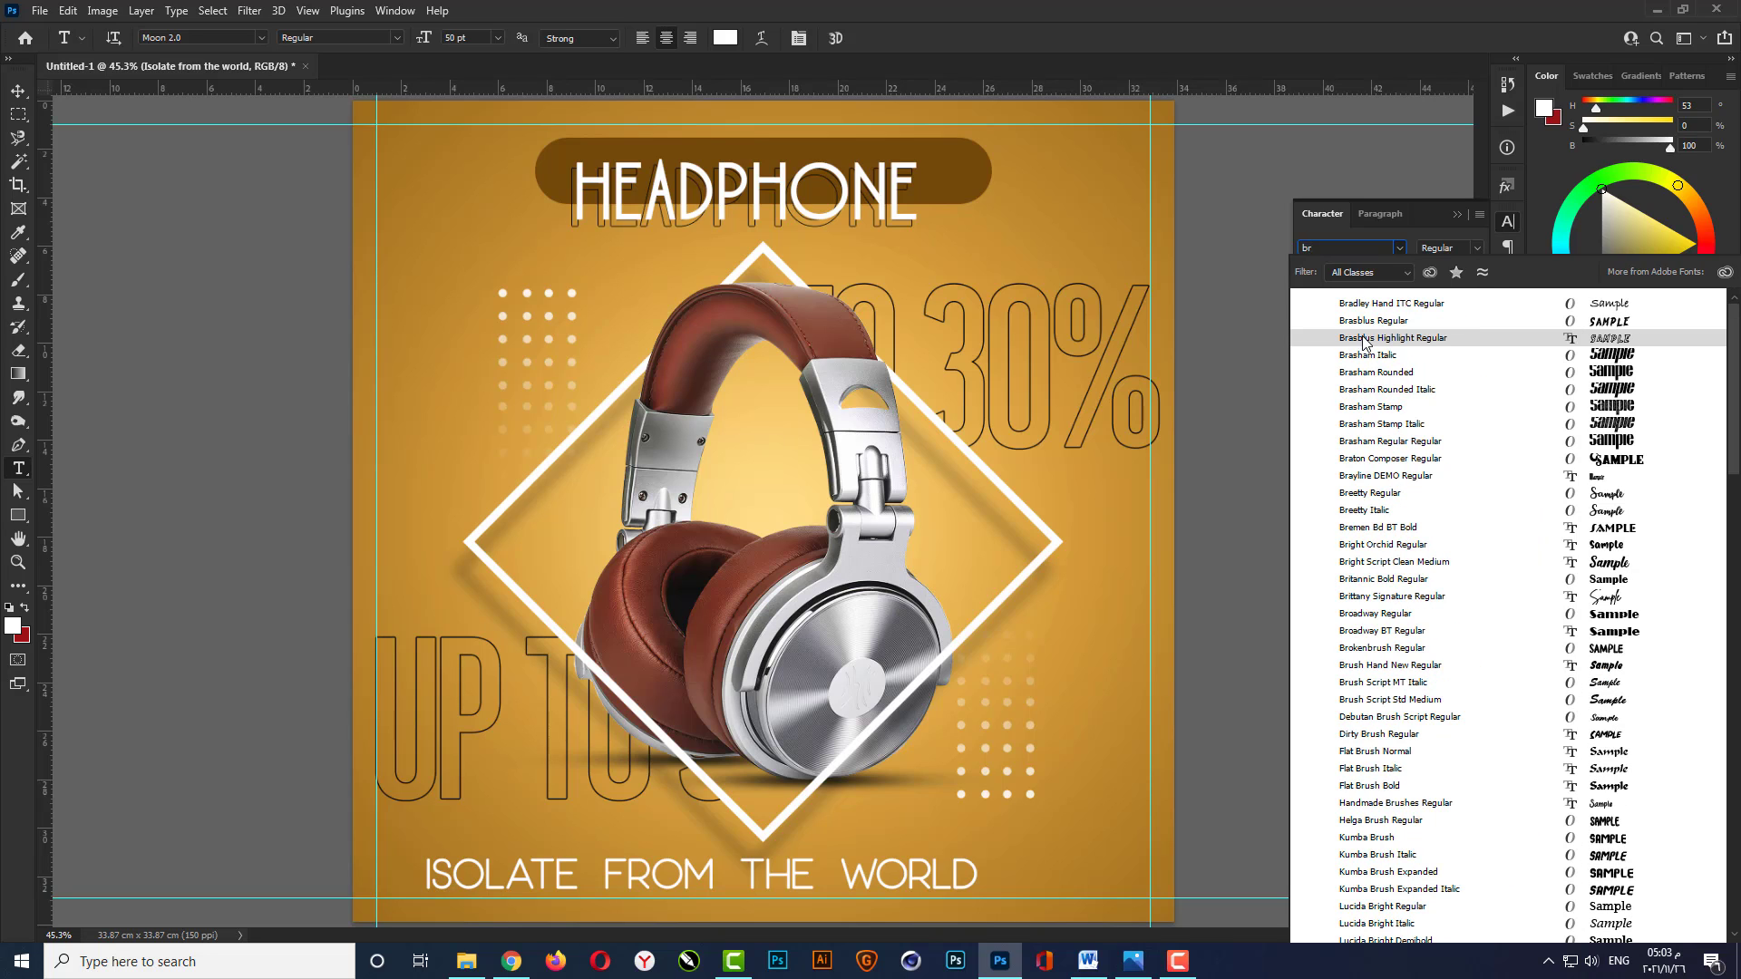
type("itannic Bold")
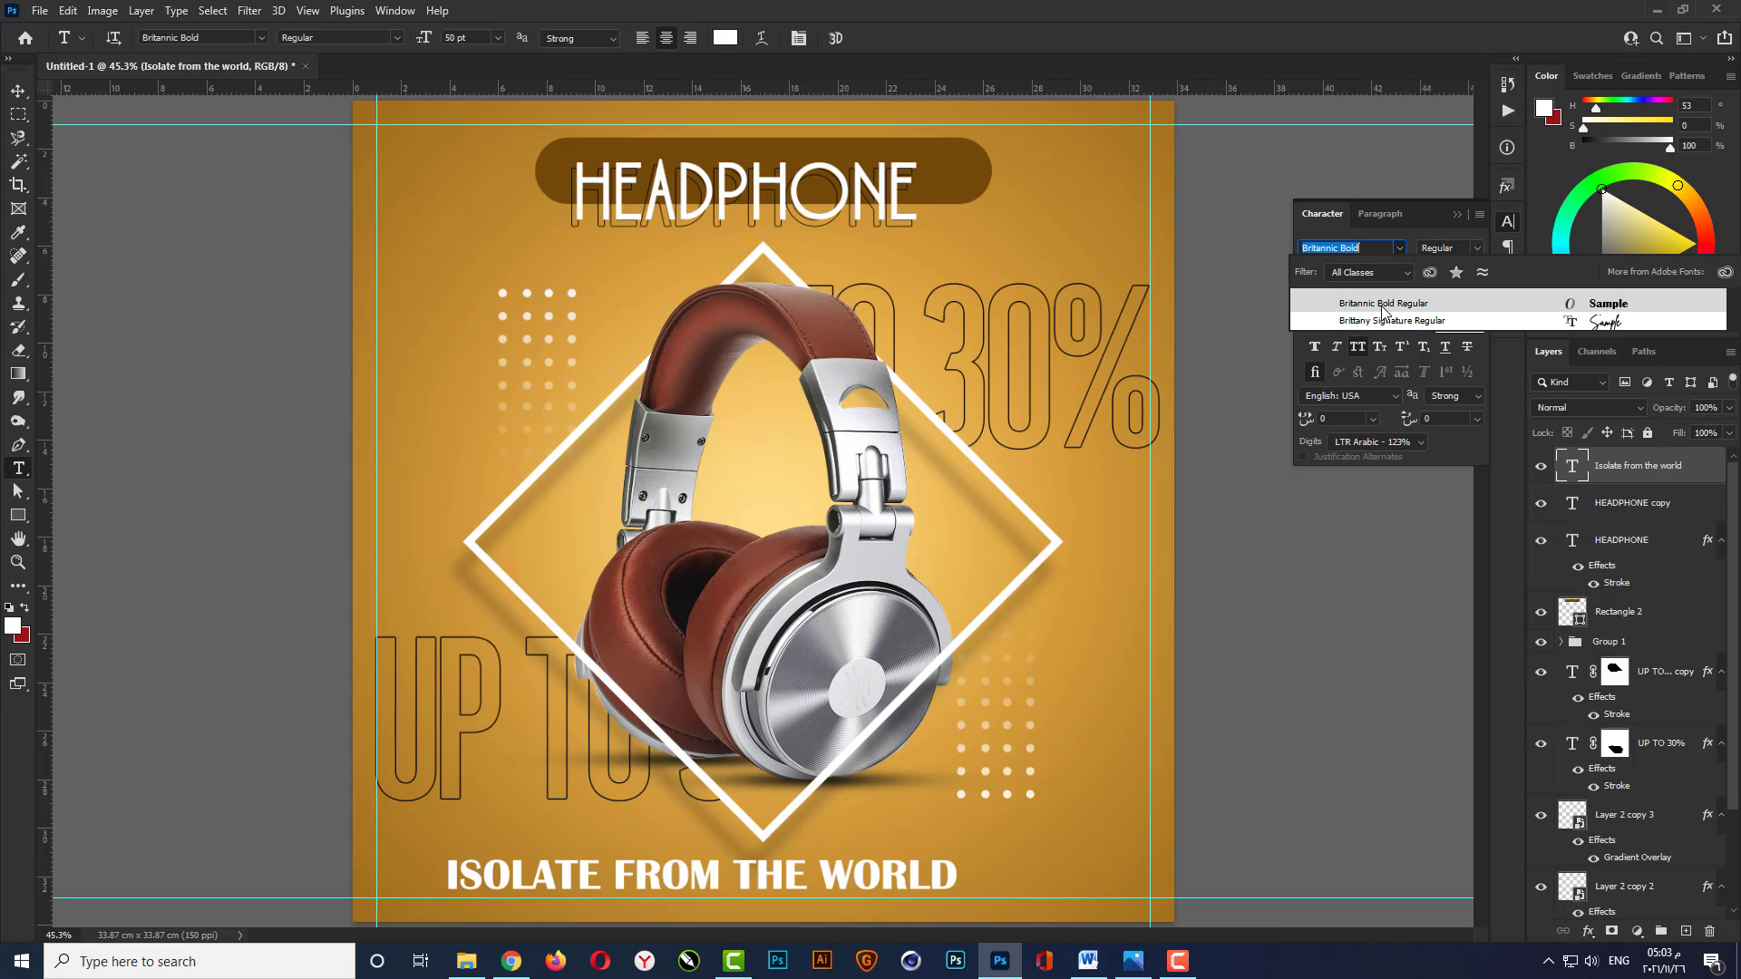
left_click(1381, 306)
Set the tagline's font size to 22 pt and its tracking to 1000.
left_click(1330, 270)
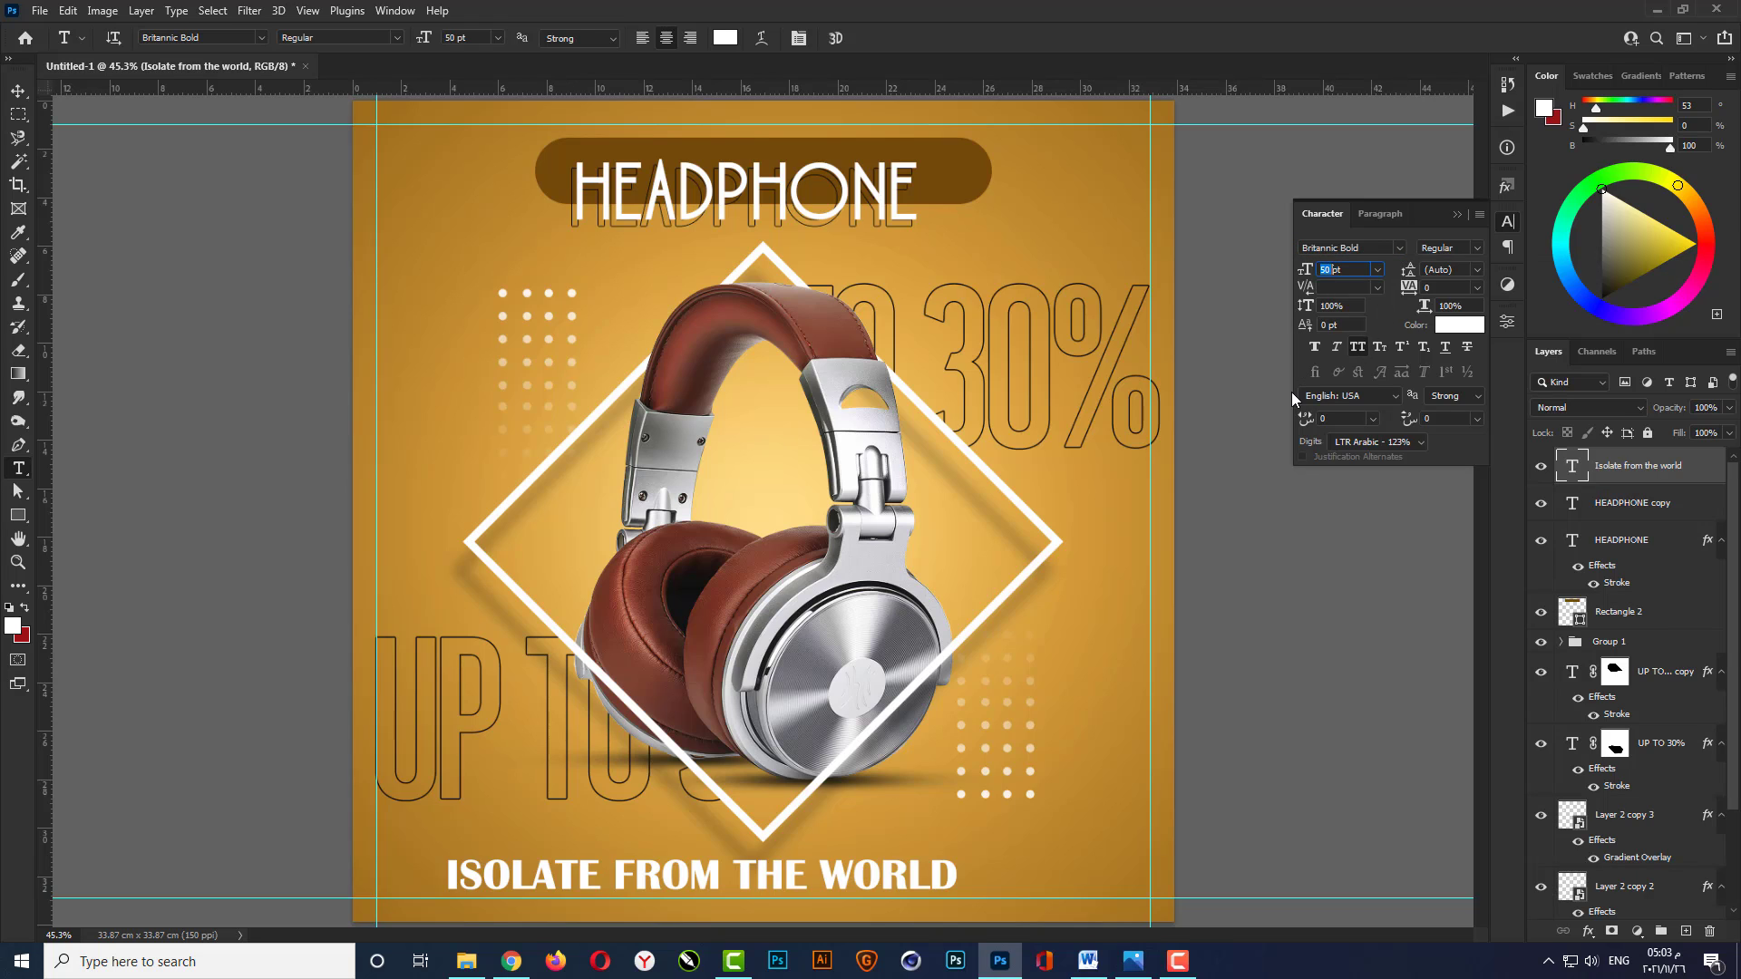
type("20")
key("Return")
left_click(1329, 268)
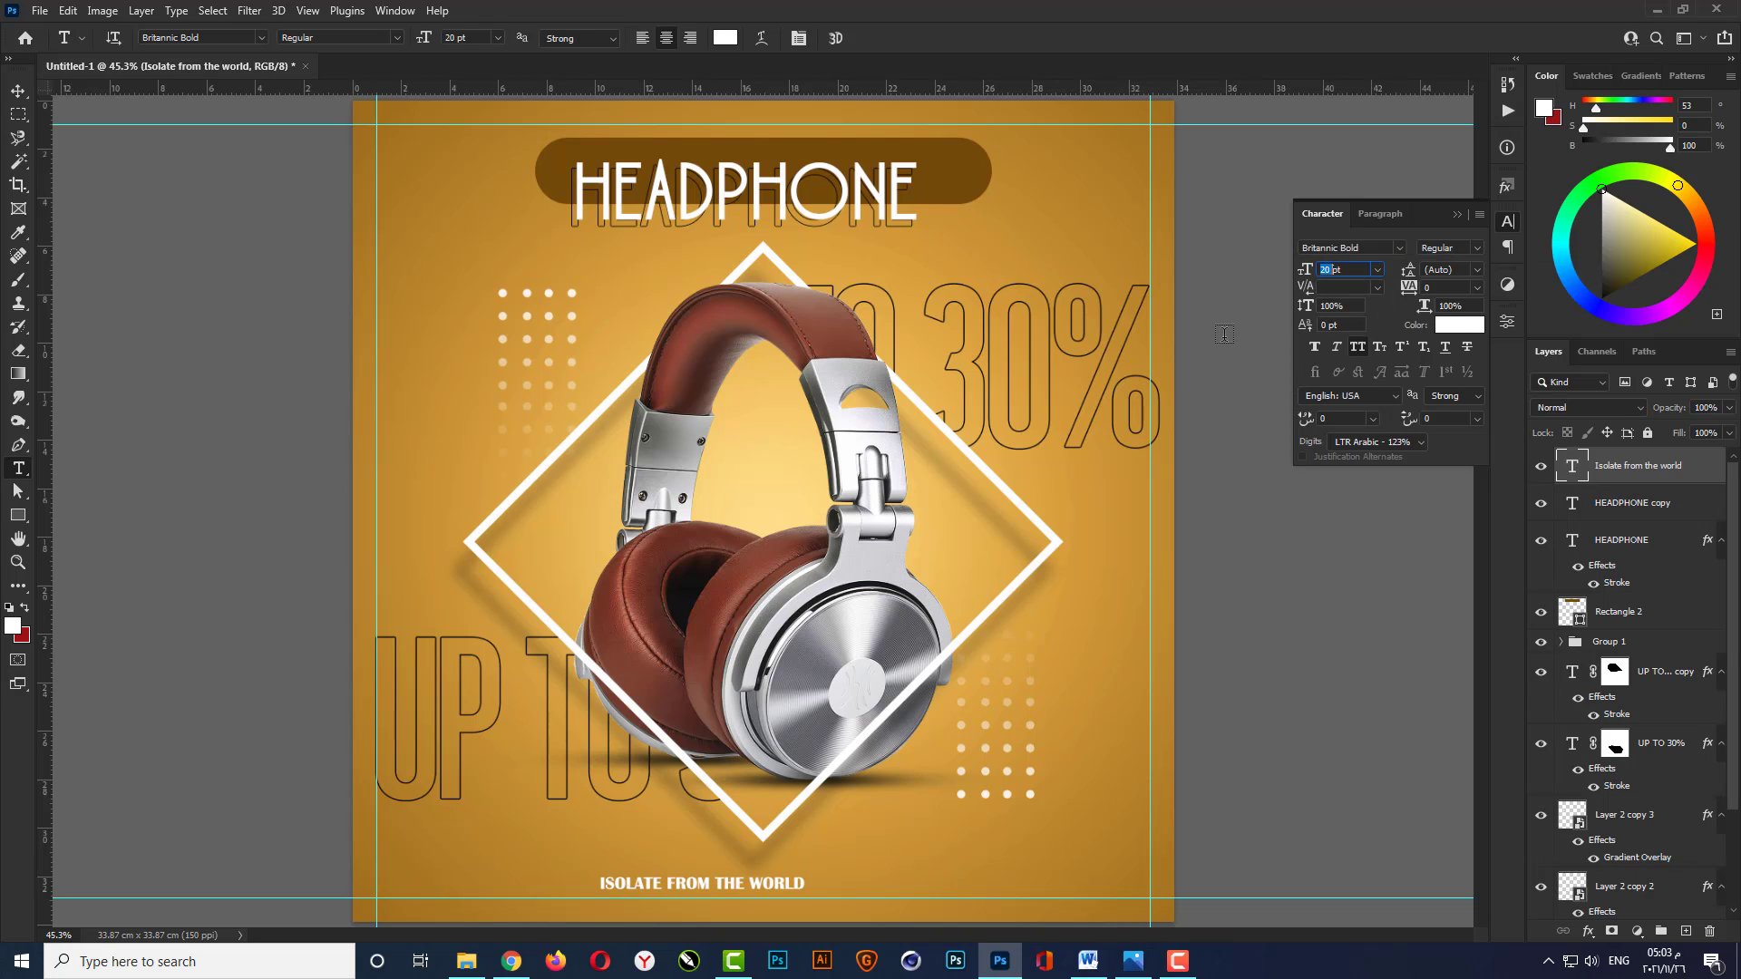
type("22")
key("Return")
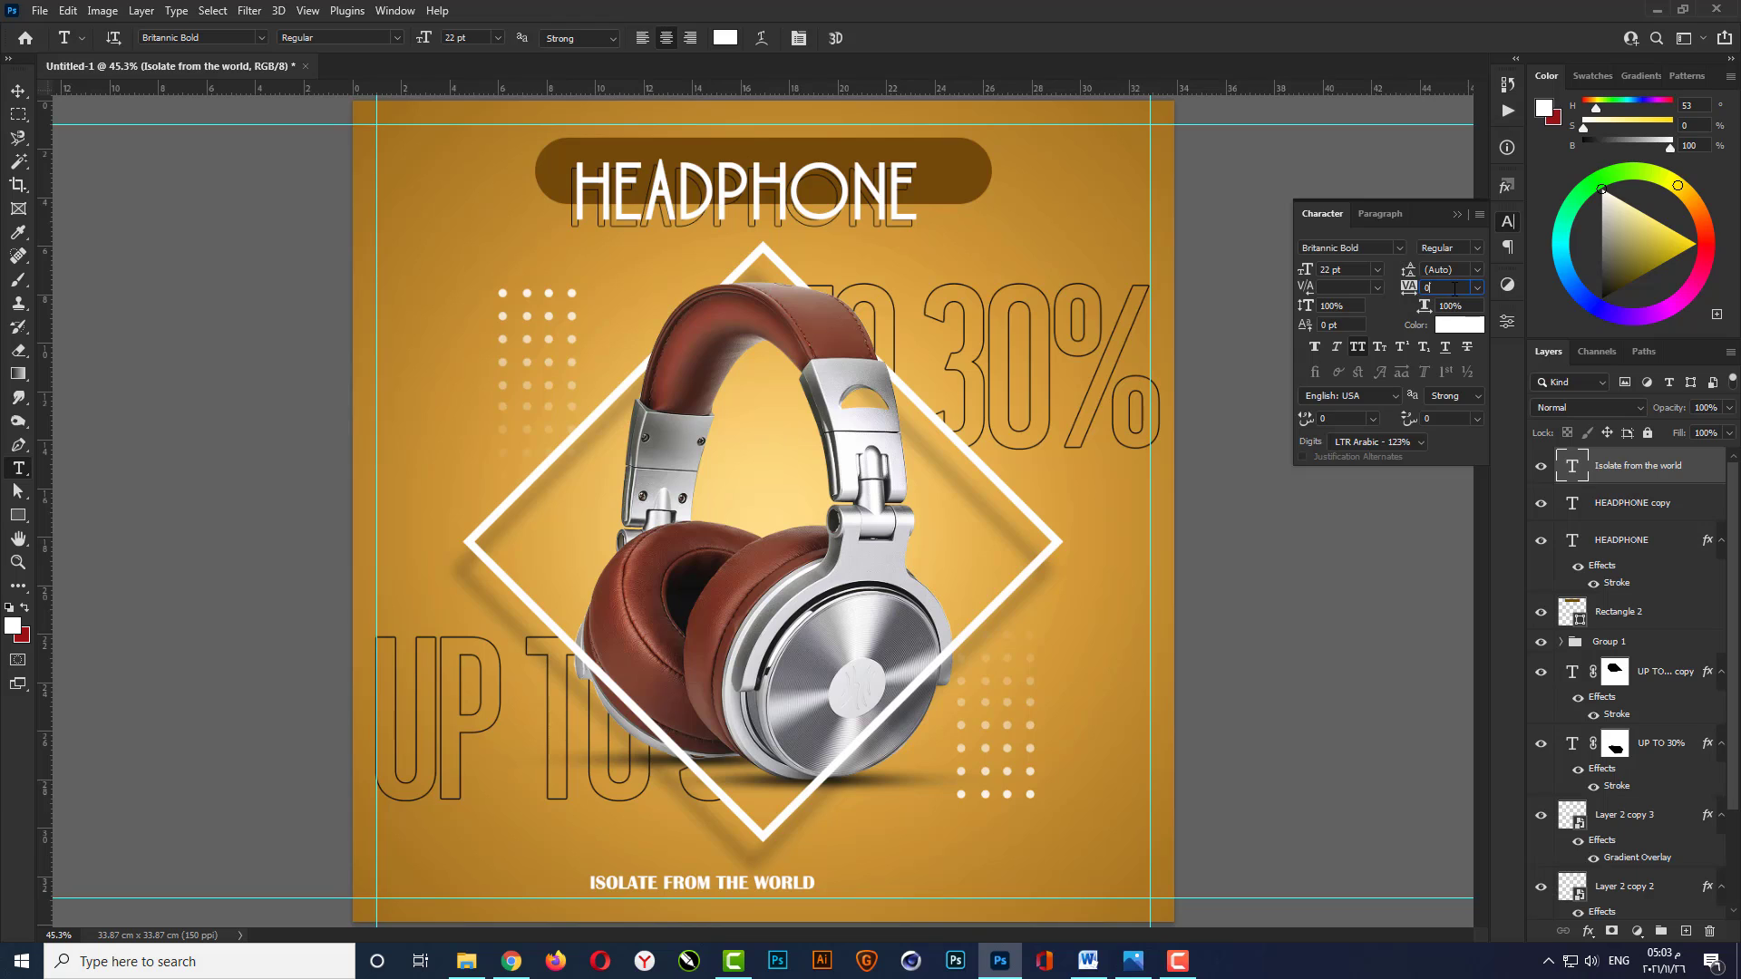
type("1000")
key("Return")
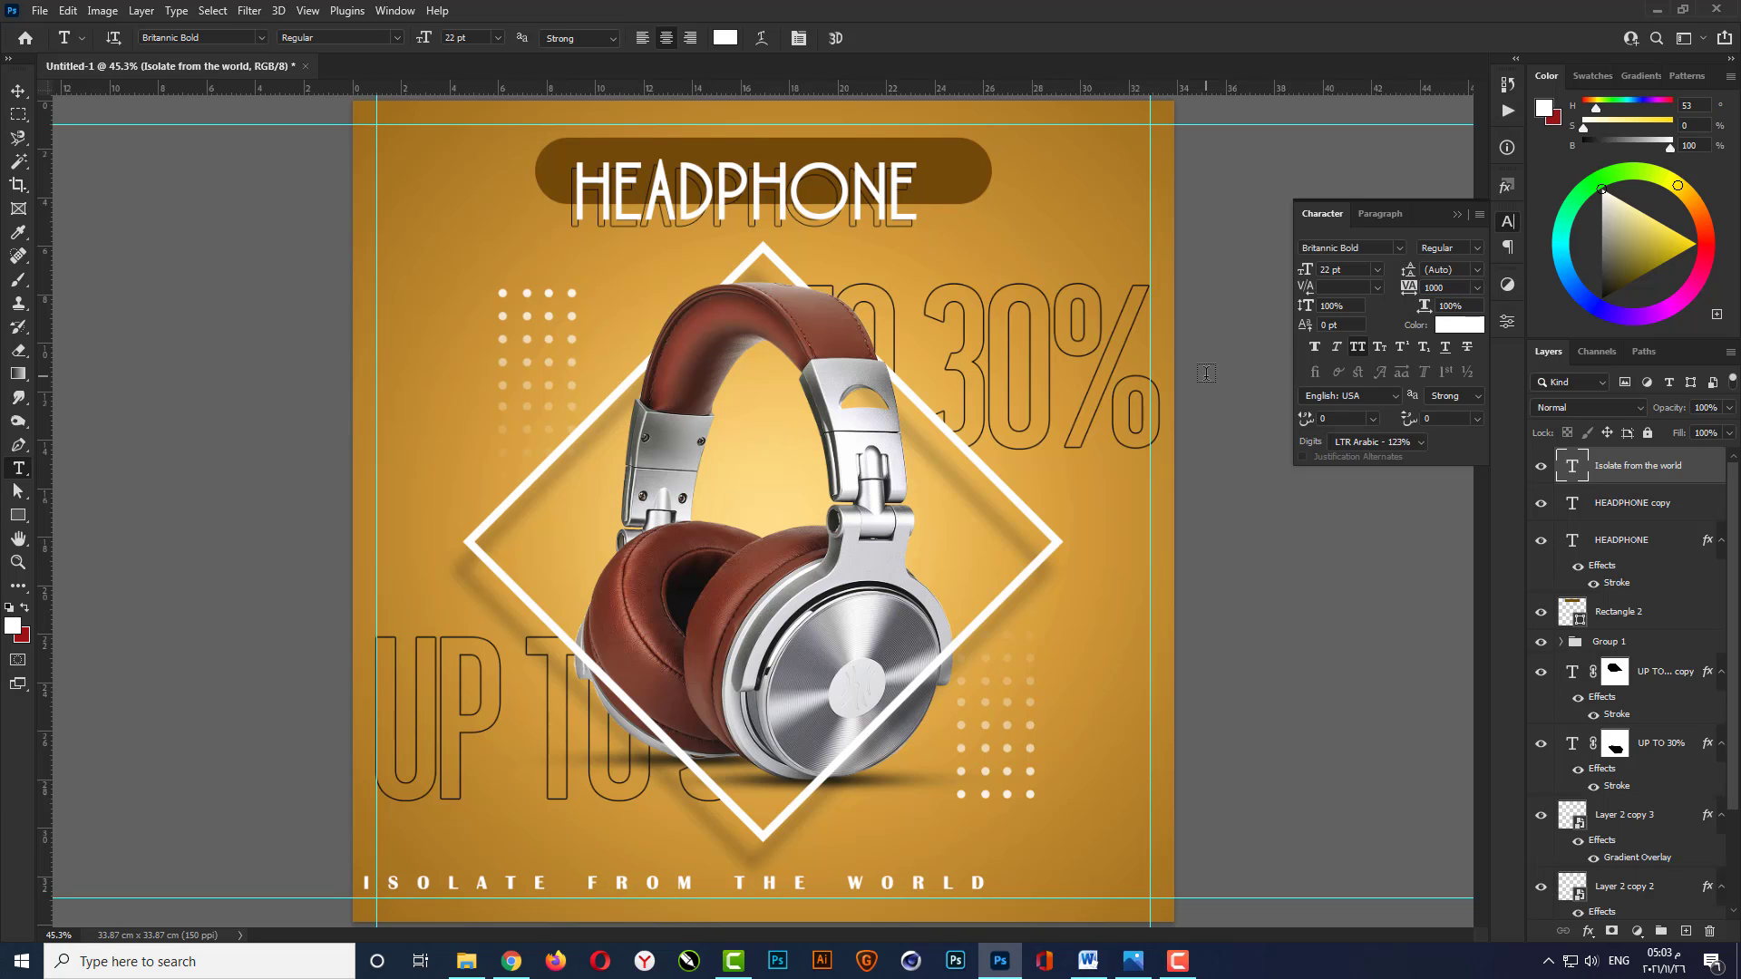
left_click(1436, 218)
Centre the tagline horizontally on the whole canvas and clear the selection.
key("v")
key("ctrl+a")
left_click(413, 38)
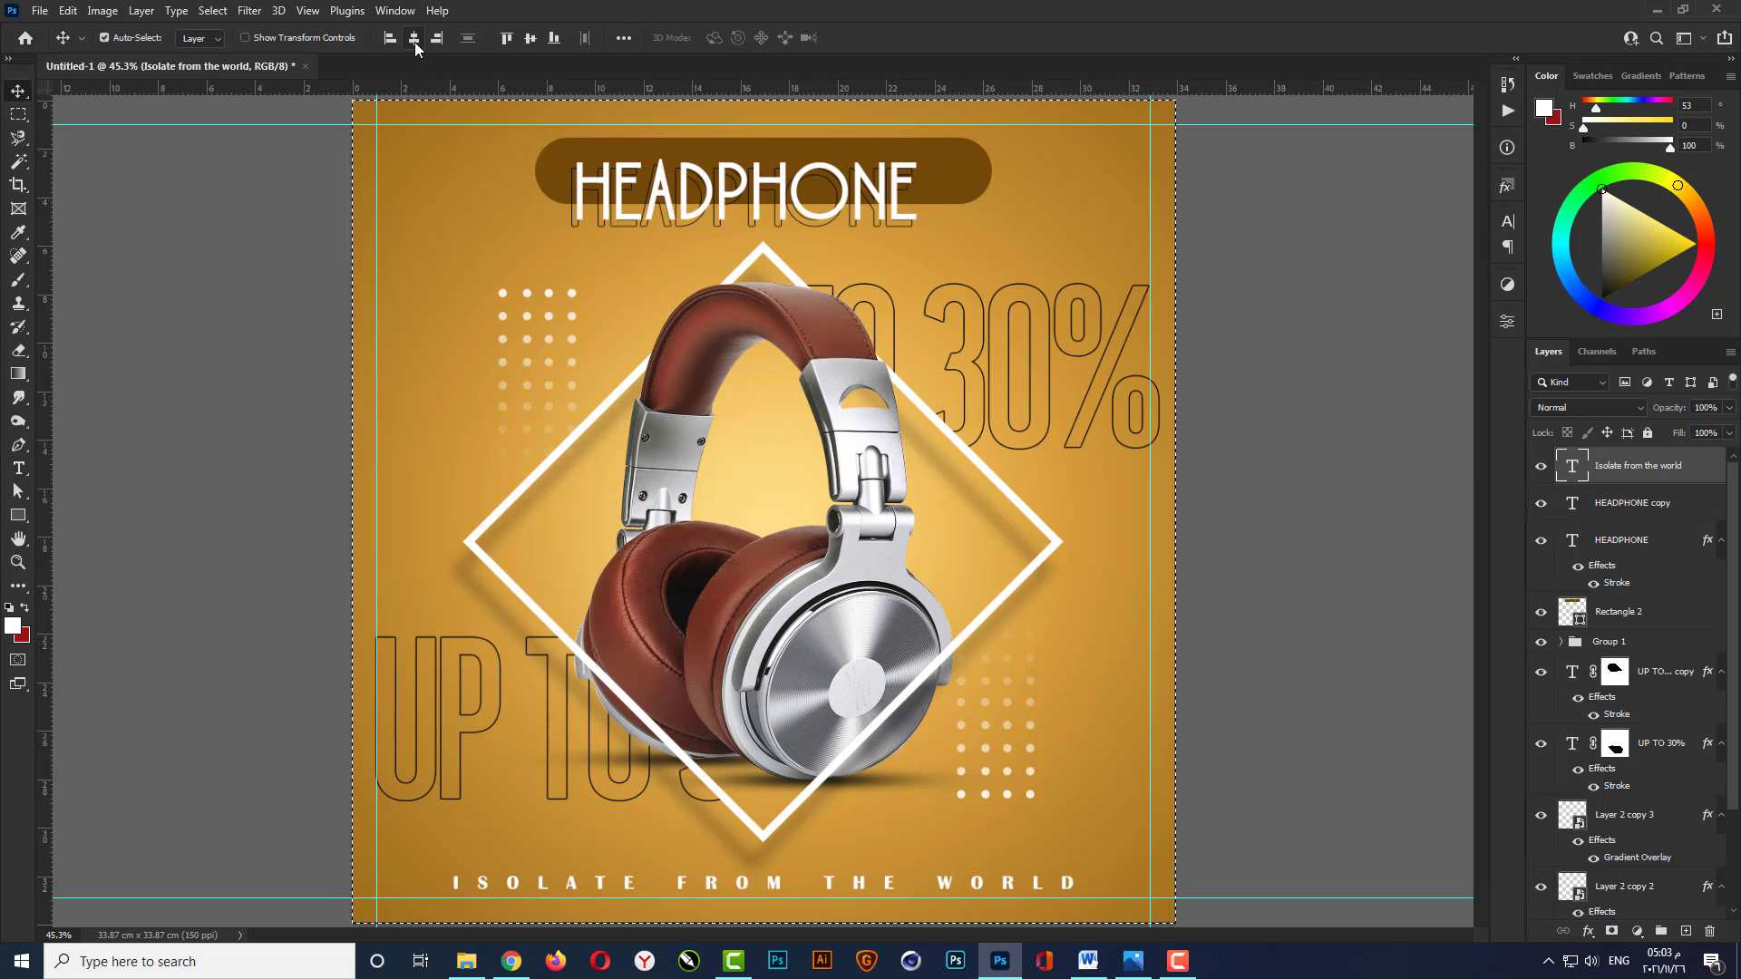
key("ctrl+d")
Nudge the tagline straight down in small increments until it sits on the lower horizontal guide.
key("Down")
key("Down")
key("Down")
key("Down")
key("Down")
key("Down")
key("Down")
key("Down")
key("Down")
key("Down")
key("Down")
key("Down")
key("Down")
key("Down")
key("Down")
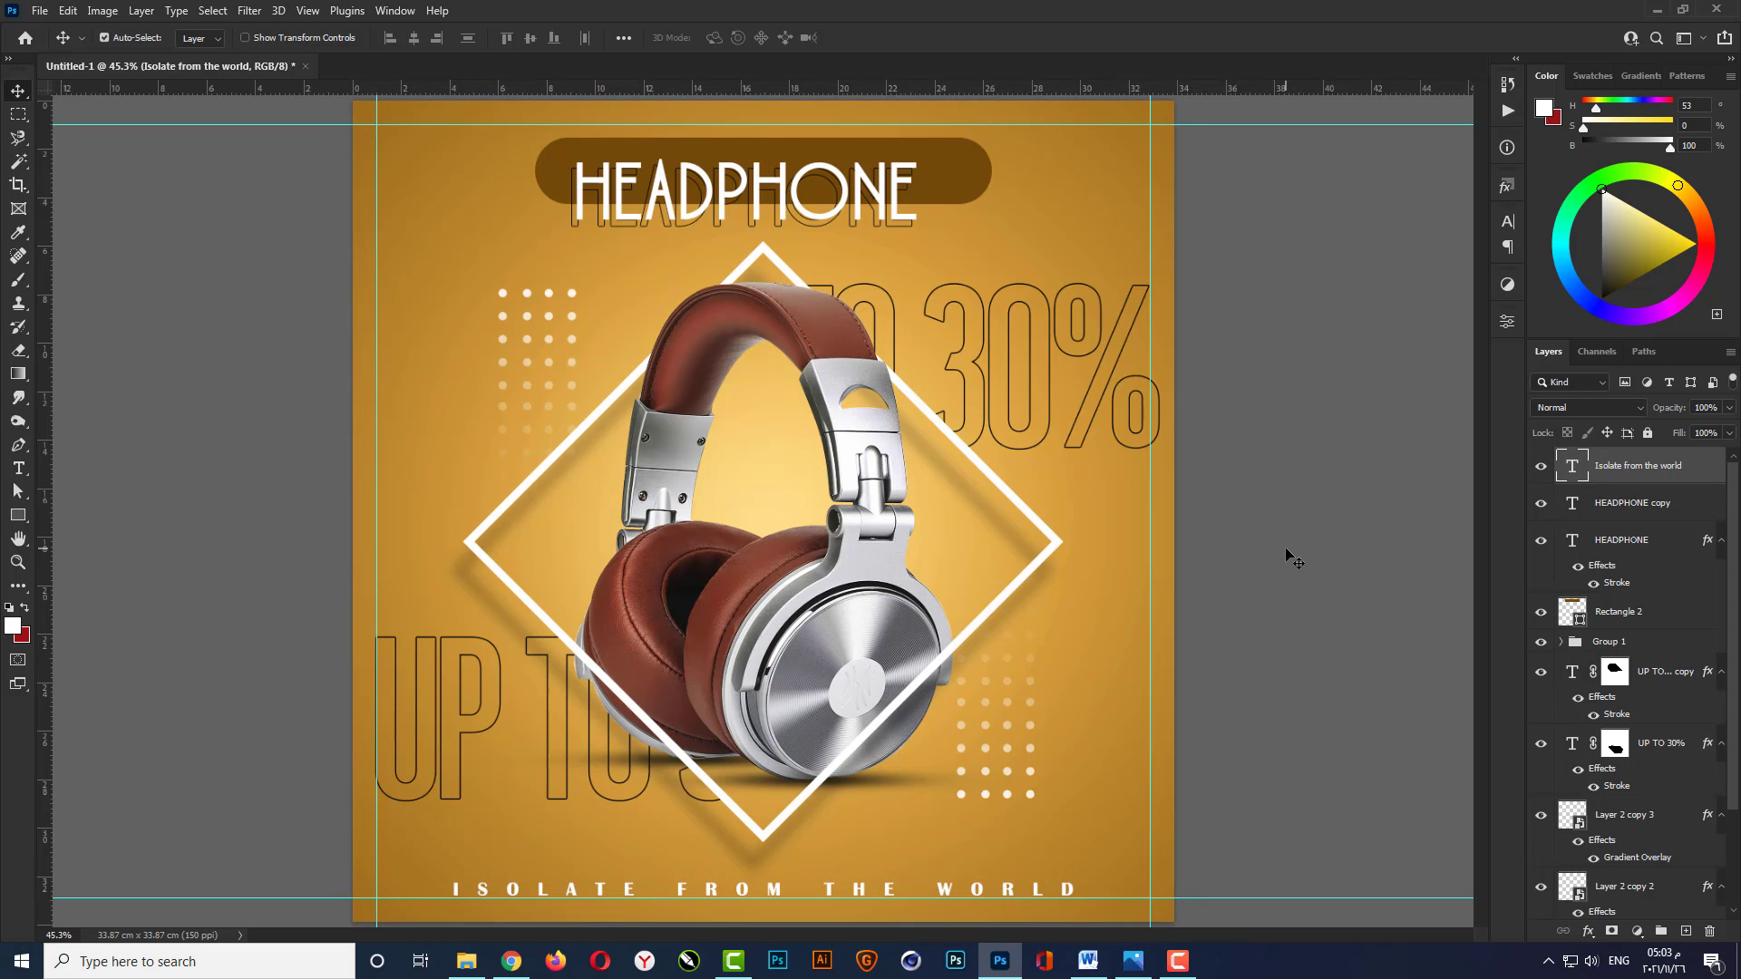
key("ctrl+minus")
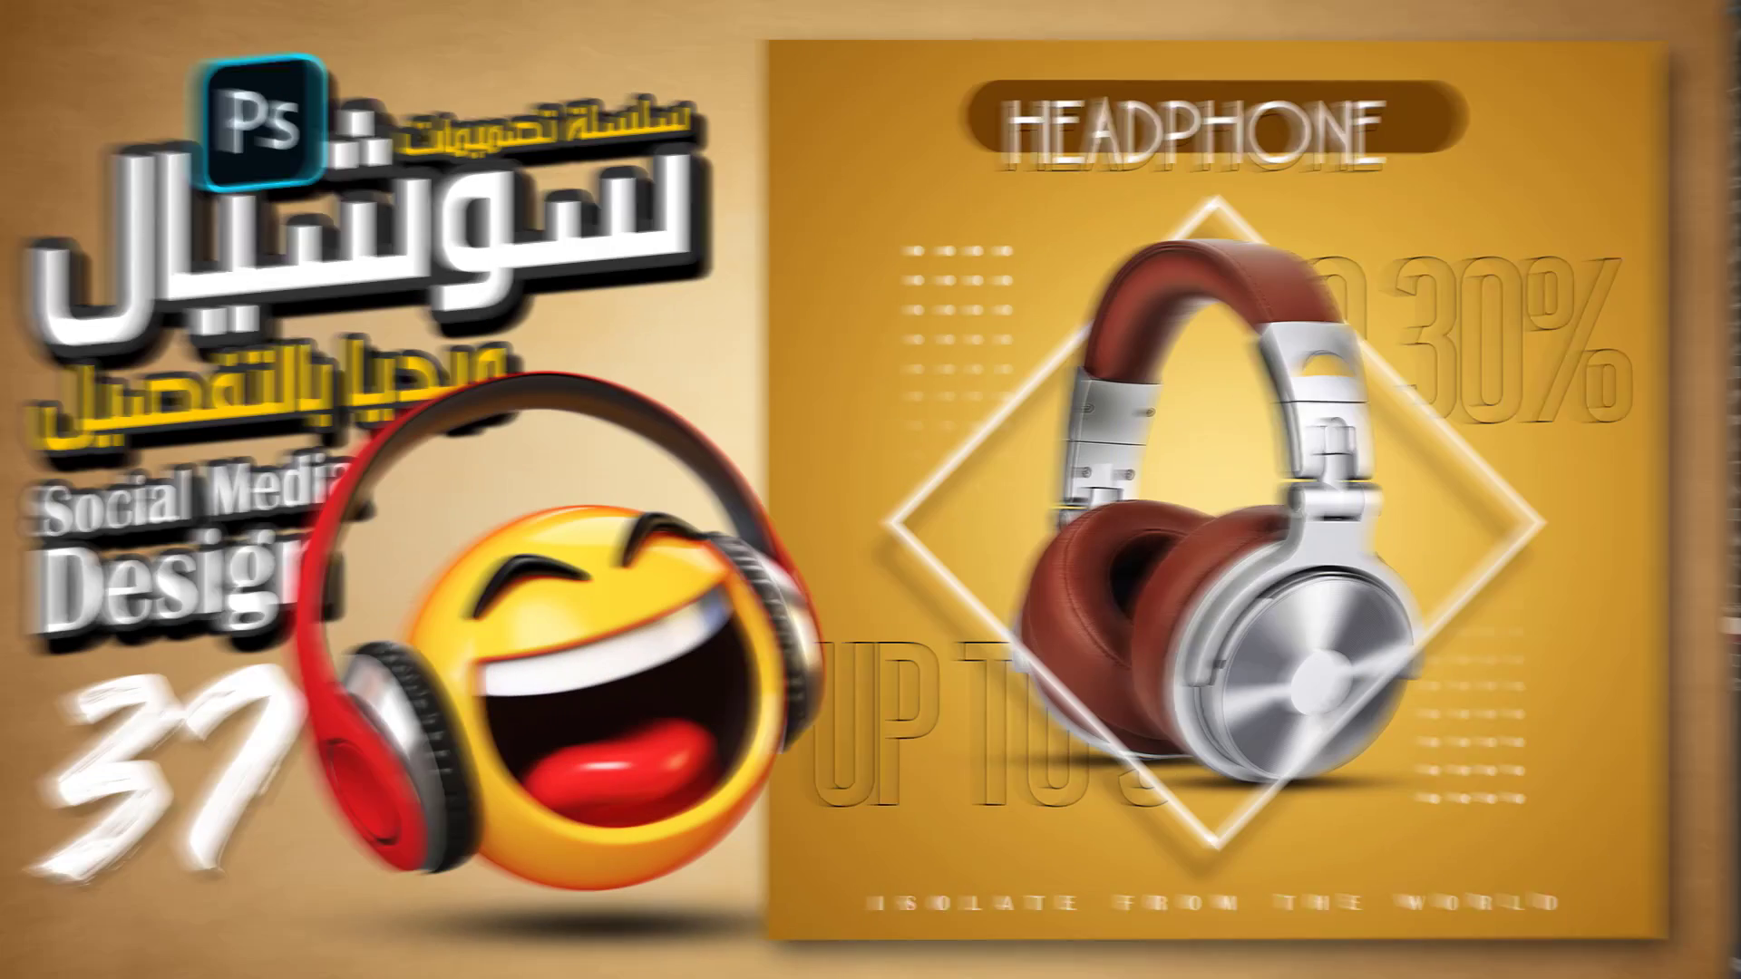